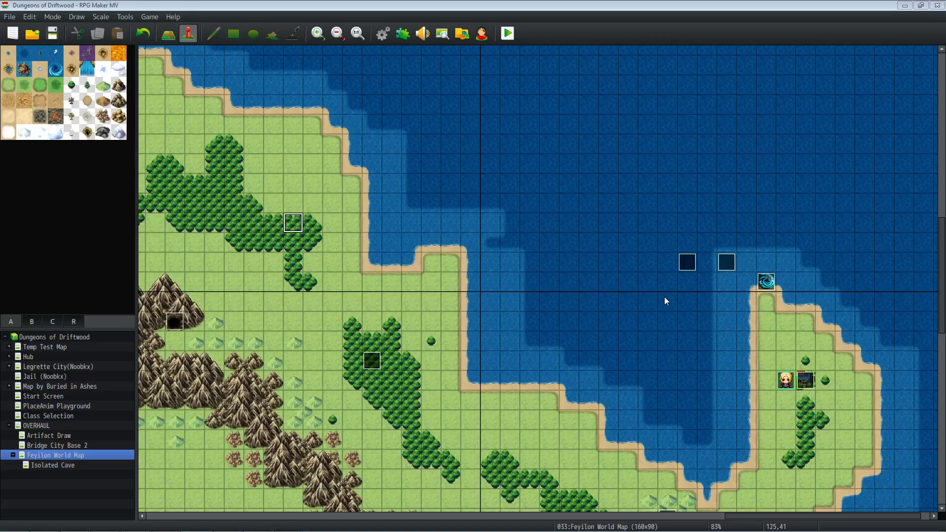
# Open the database and review the actor records from 0002 through 0006
pyautogui.scroll(-3, 513, 272)
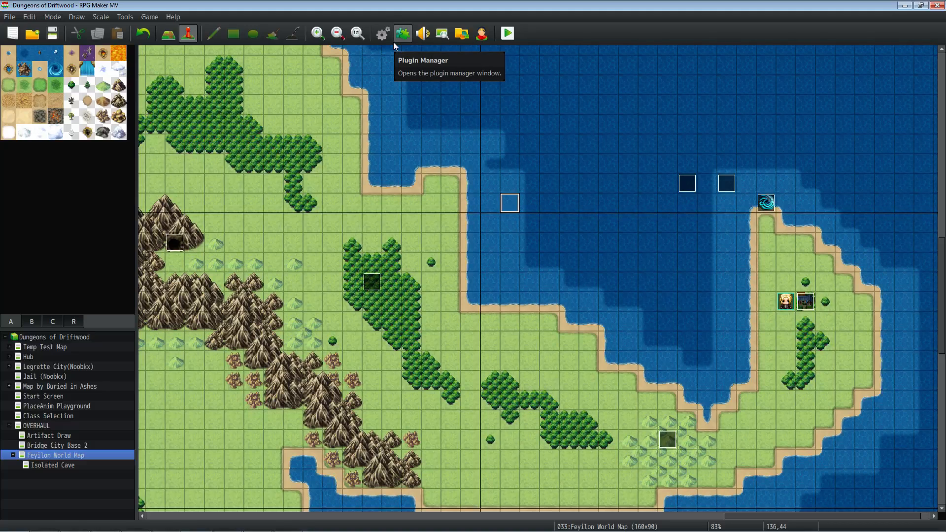
pyautogui.click(383, 35)
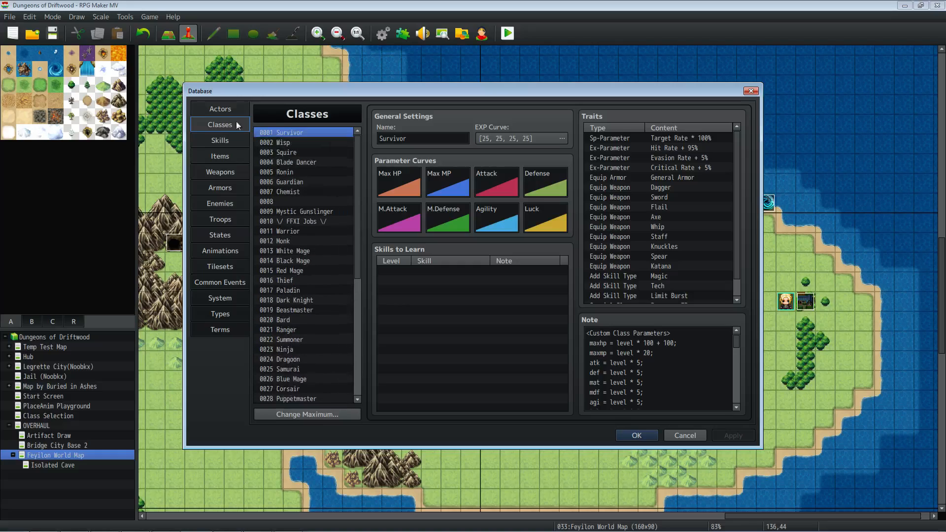
pyautogui.click(223, 109)
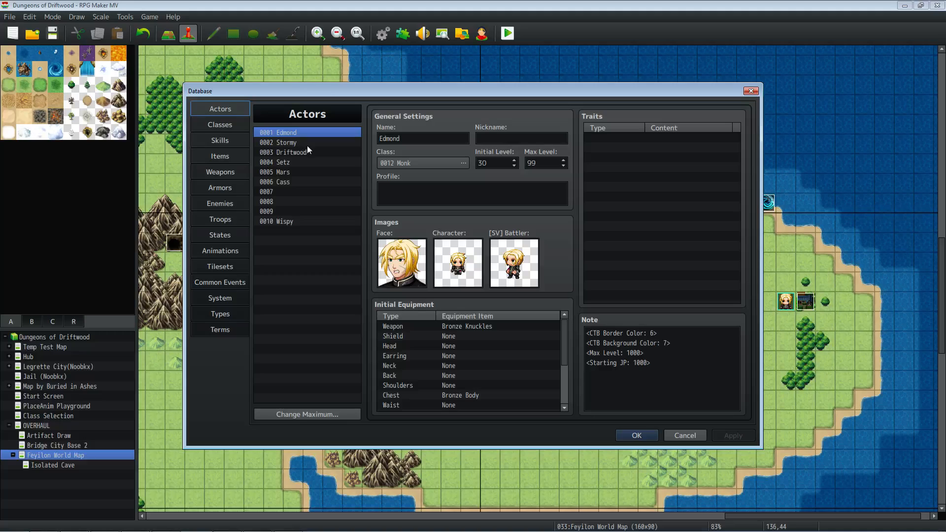
pyautogui.click(281, 144)
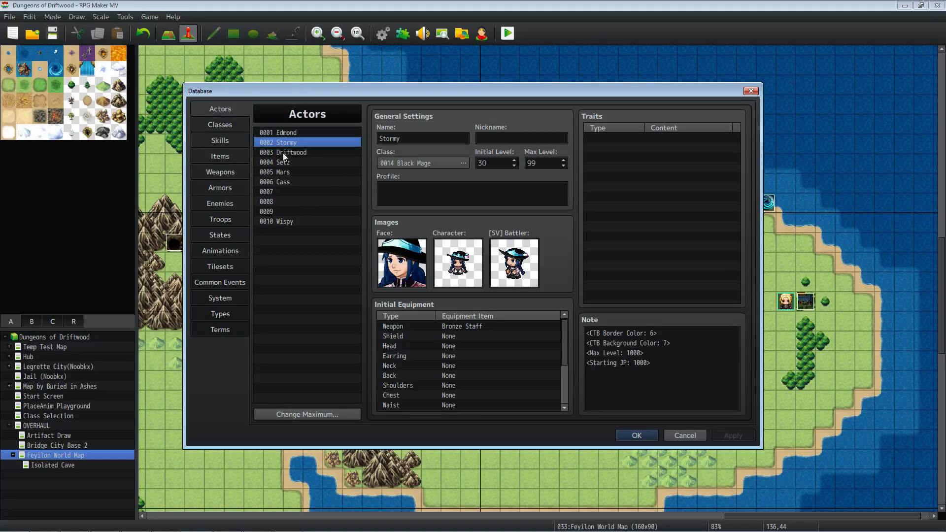
pyautogui.click(283, 153)
pyautogui.click(300, 161)
pyautogui.click(294, 173)
pyautogui.click(291, 182)
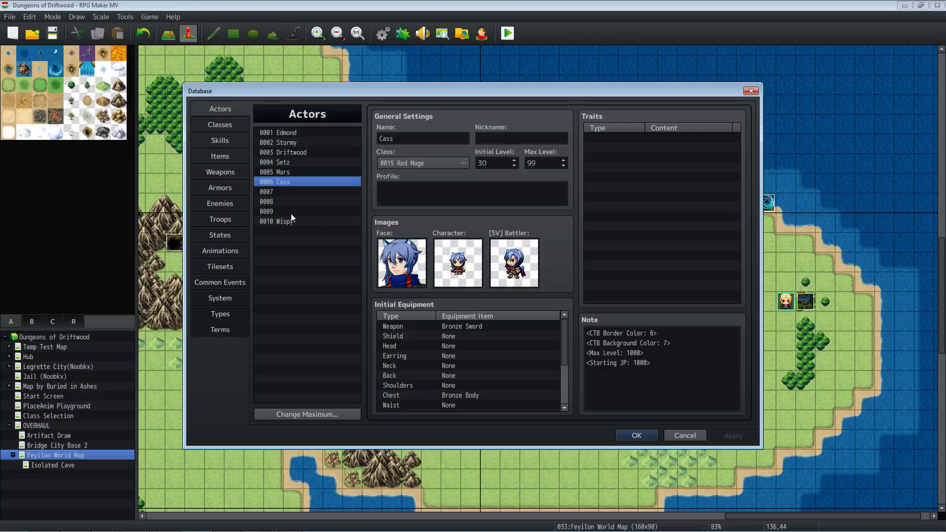
# Open the class records and examine the Warrior class's parameters, traits and skills to learn
pyautogui.click(220, 125)
pyautogui.scroll(-3, 302, 170)
pyautogui.scroll(1, 305, 178)
pyautogui.click(293, 166)
pyautogui.click(293, 171)
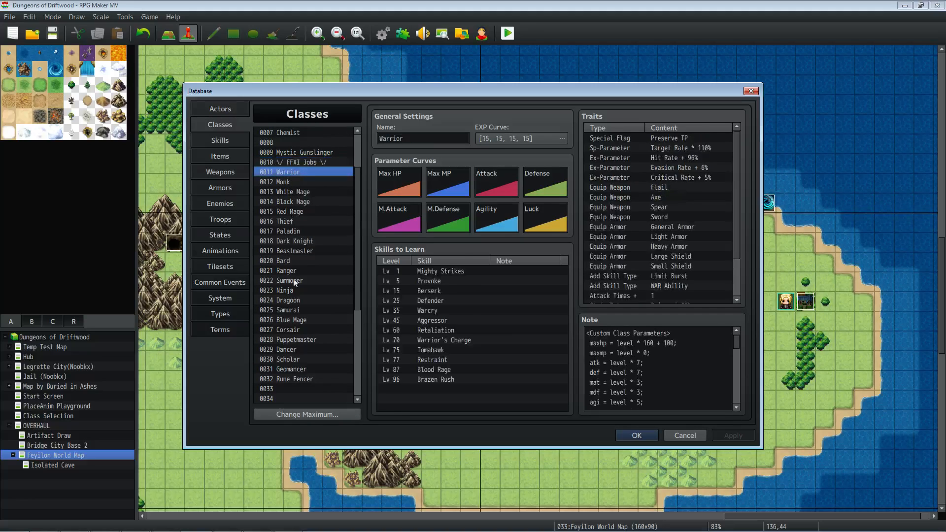
# Look through the FFXI job classes in the class list down to the empty entry 0033
pyautogui.scroll(-2, 293, 370)
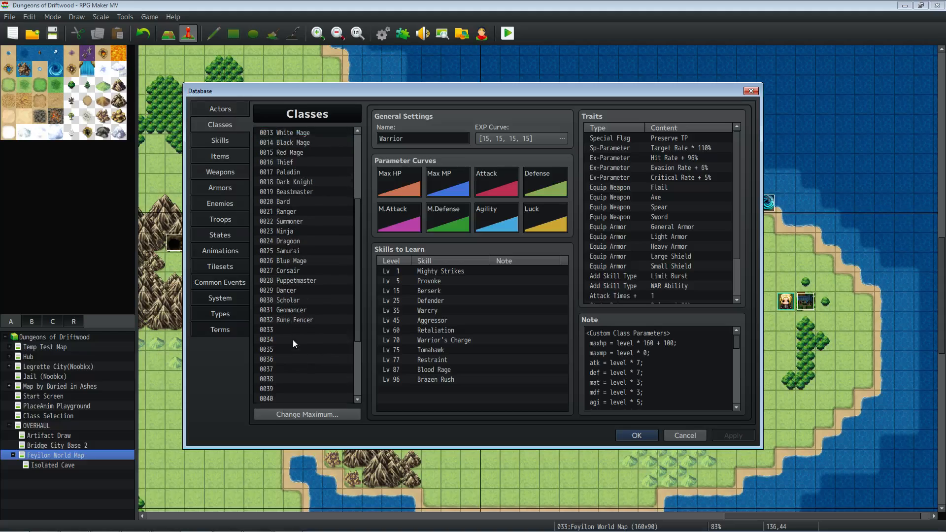
pyautogui.click(291, 327)
pyautogui.scroll(-2, 286, 354)
pyautogui.scroll(4, 282, 386)
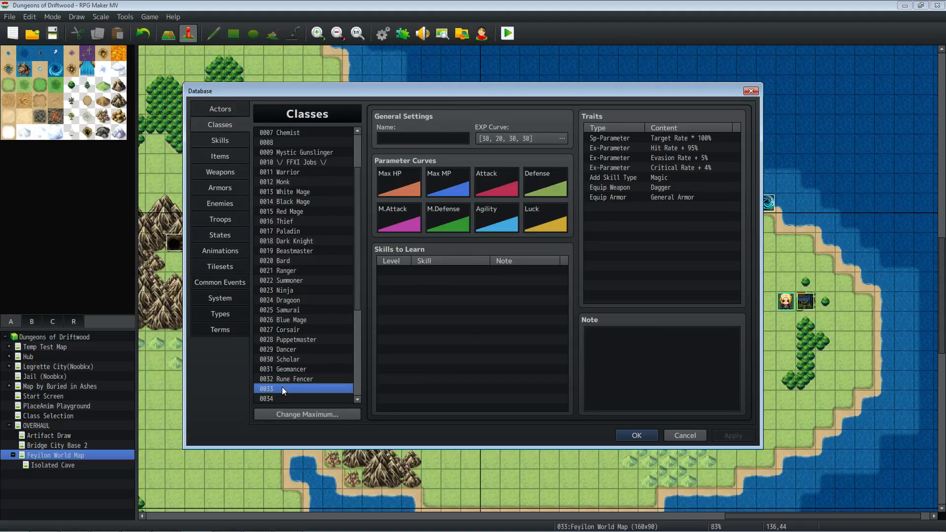
pyautogui.scroll(-1, 297, 373)
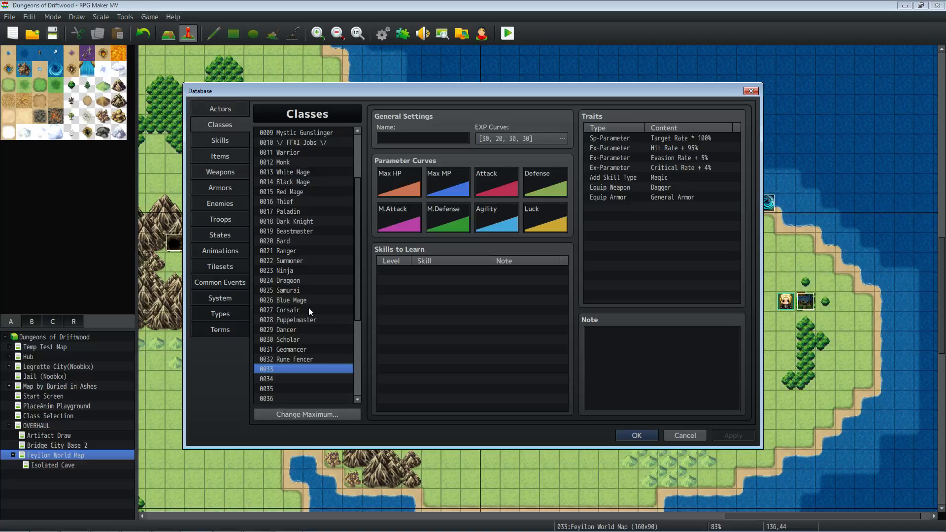
pyautogui.scroll(1, 359, 235)
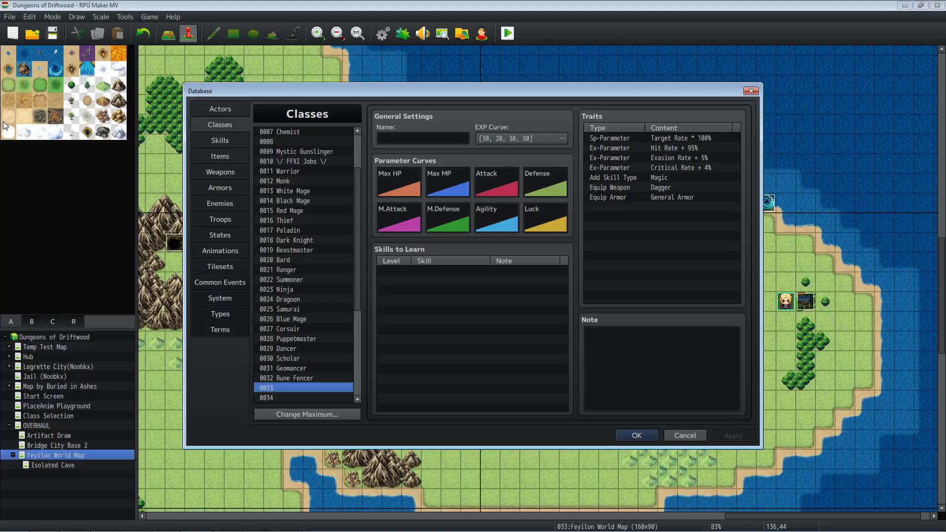
pyautogui.moveTo(354, 194)
pyautogui.mouseDown()
pyautogui.moveTo(356, 183)
pyautogui.moveTo(356, 193)
pyautogui.mouseUp()
pyautogui.moveTo(357, 193)
pyautogui.mouseDown()
pyautogui.moveTo(357, 208)
pyautogui.moveTo(357, 200)
pyautogui.mouseUp()
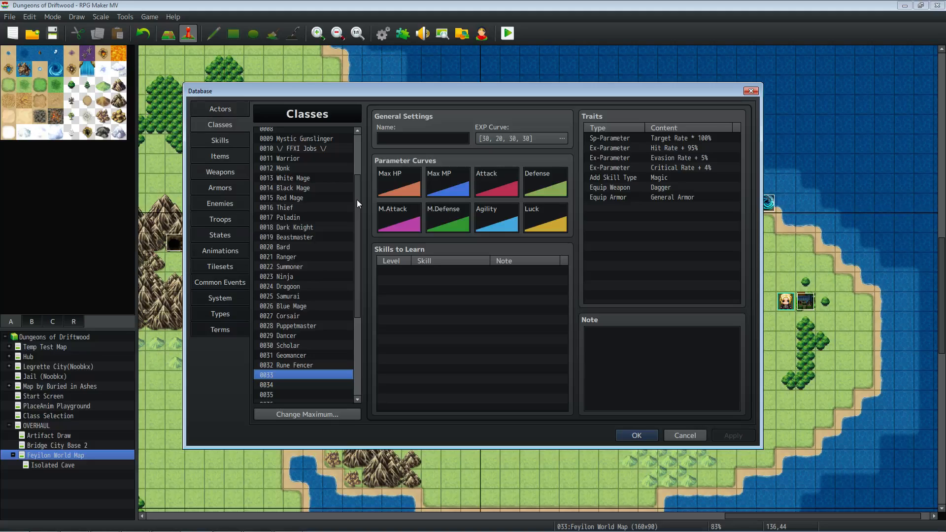
# View the FFXI Jobs divider entry and examine the Monk class's traits, skills and note
pyautogui.click(291, 148)
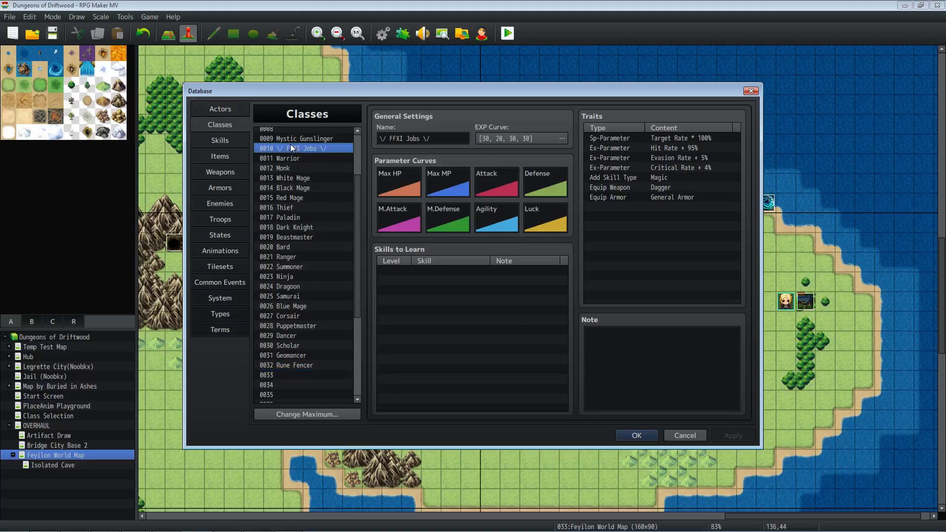
pyautogui.click(301, 167)
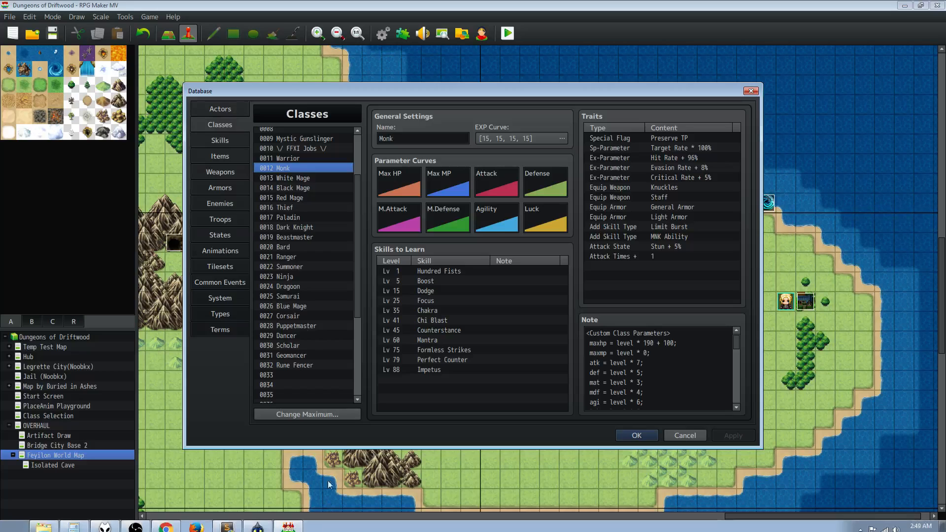
pyautogui.click(261, 523)
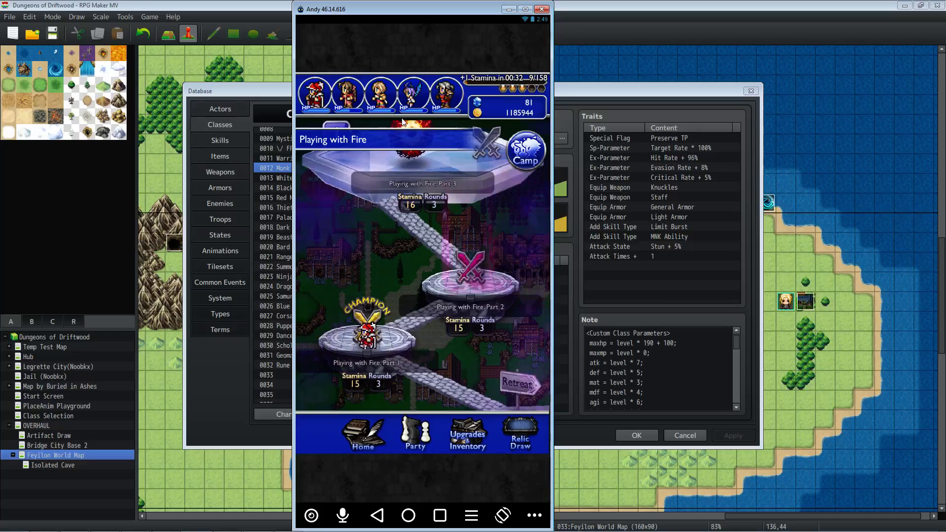
pyautogui.click(509, 9)
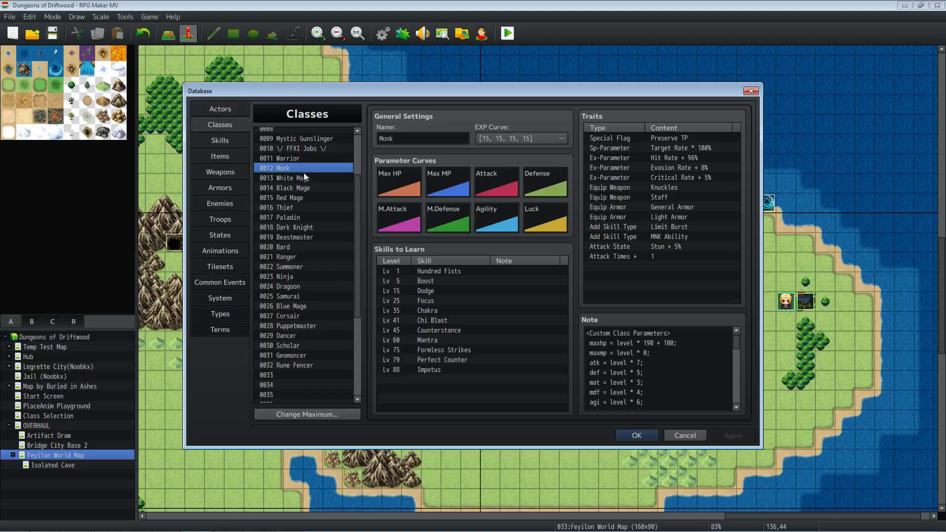
# Compare the Warrior, Monk and White Mage classes' traits, skills to learn and custom parameters
pyautogui.click(290, 158)
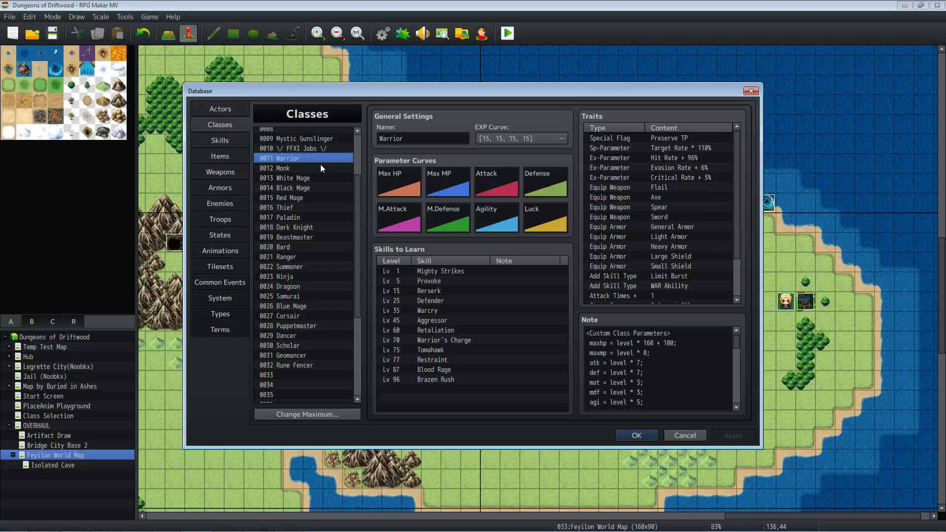
pyautogui.click(300, 168)
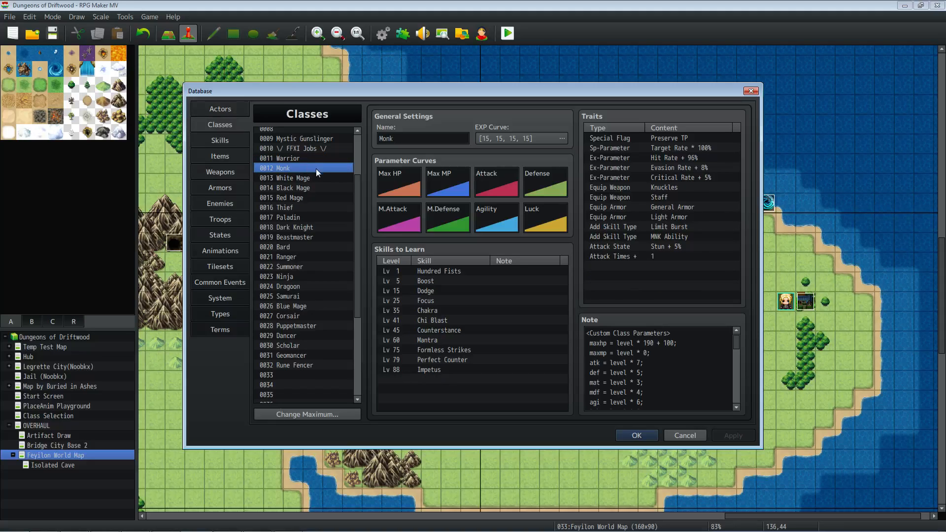
pyautogui.click(315, 178)
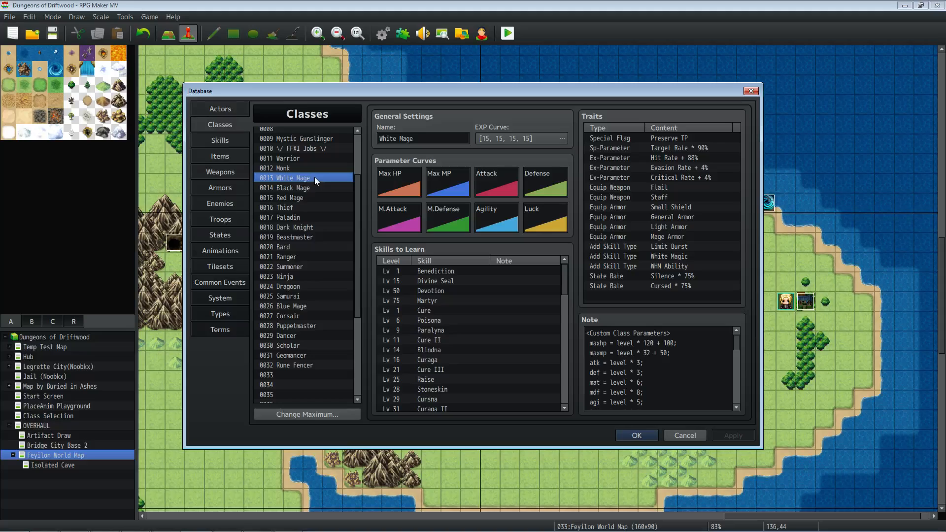
pyautogui.click(315, 158)
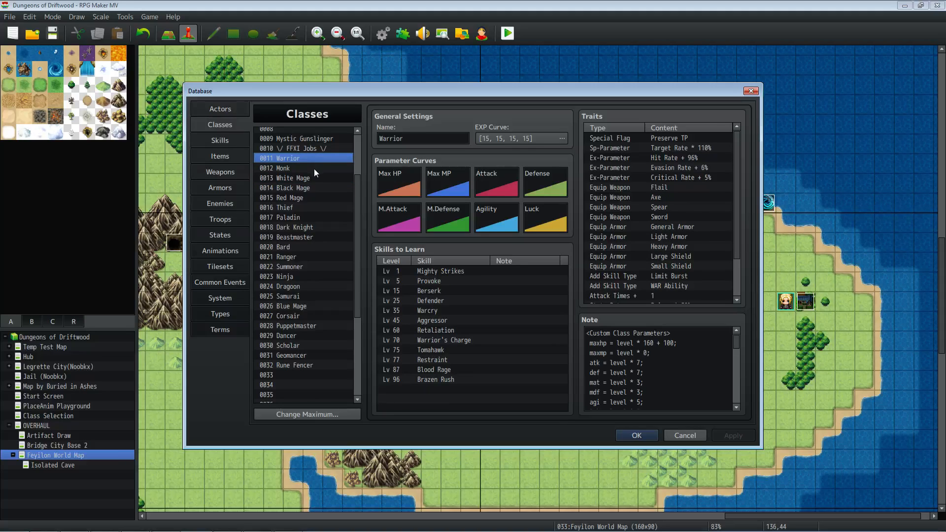
pyautogui.click(317, 178)
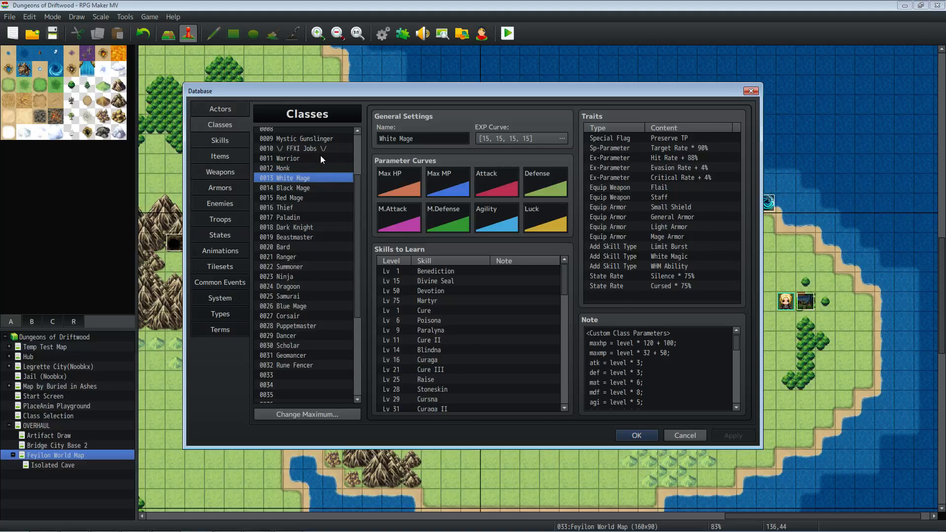
pyautogui.click(320, 158)
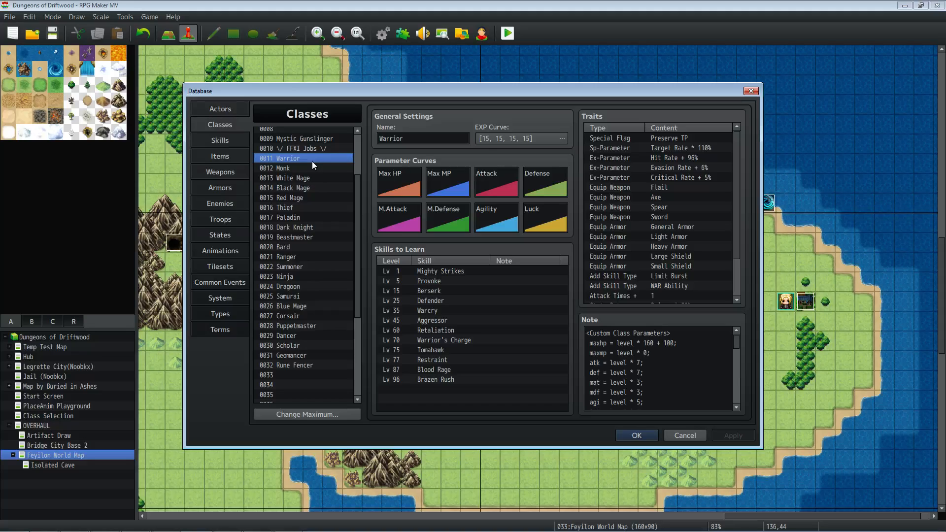
# Go through the classes from Monk to Thief and read the Thief class's note tags
pyautogui.press('Down')
pyautogui.press('Down')
pyautogui.press('Down')
pyautogui.press('Down')
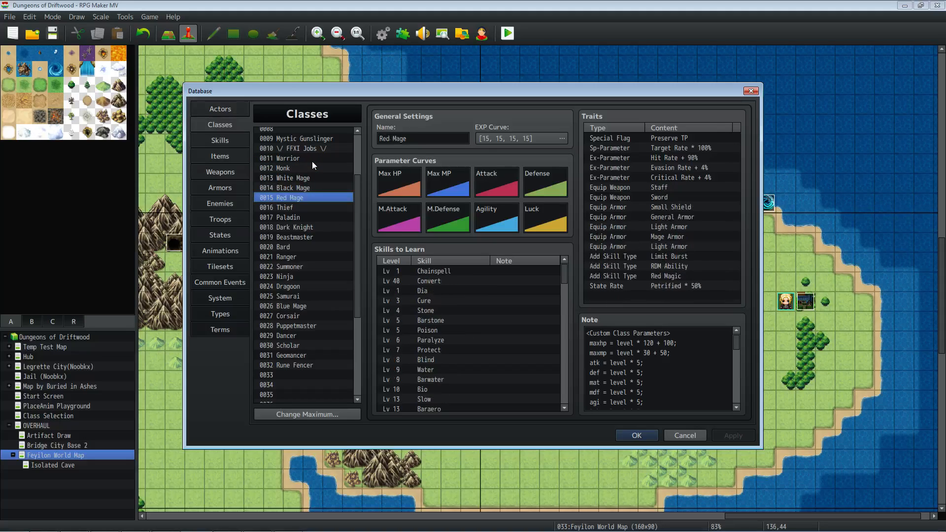
pyautogui.press('Down')
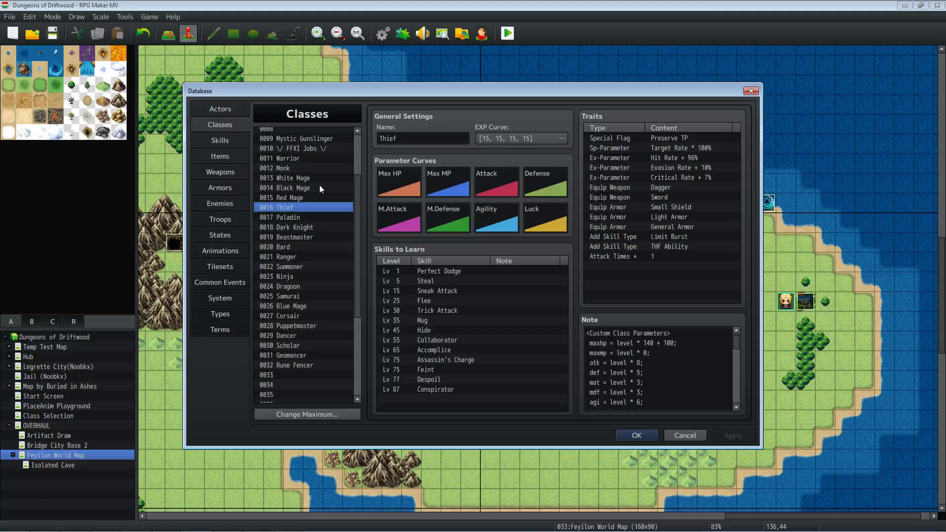
pyautogui.click(639, 355)
pyautogui.scroll(-5, 639, 355)
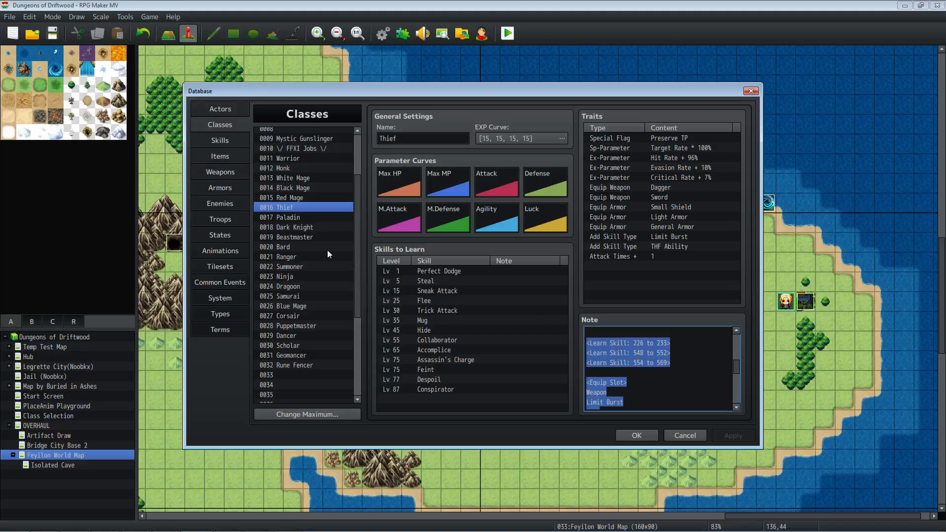
# Examine the Paladin class and select Cover among its skills to learn
pyautogui.click(297, 217)
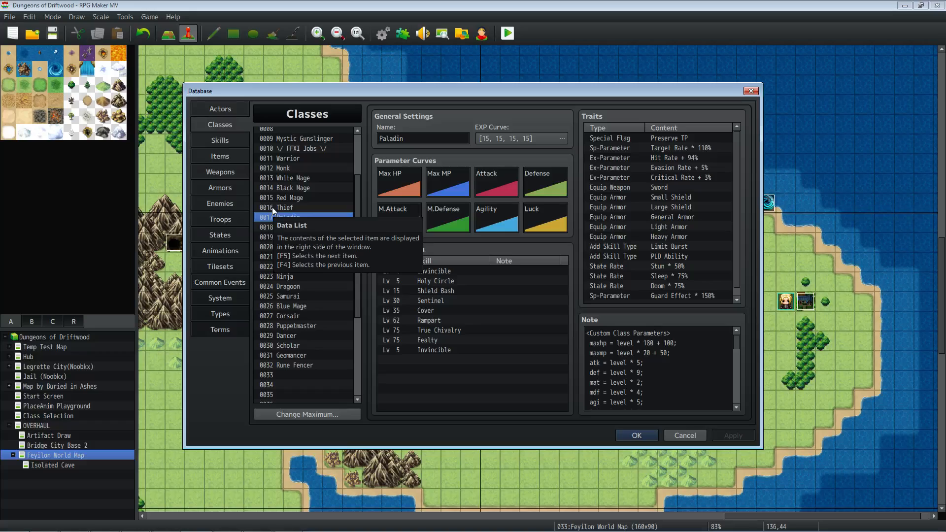
pyautogui.click(451, 317)
pyautogui.click(435, 311)
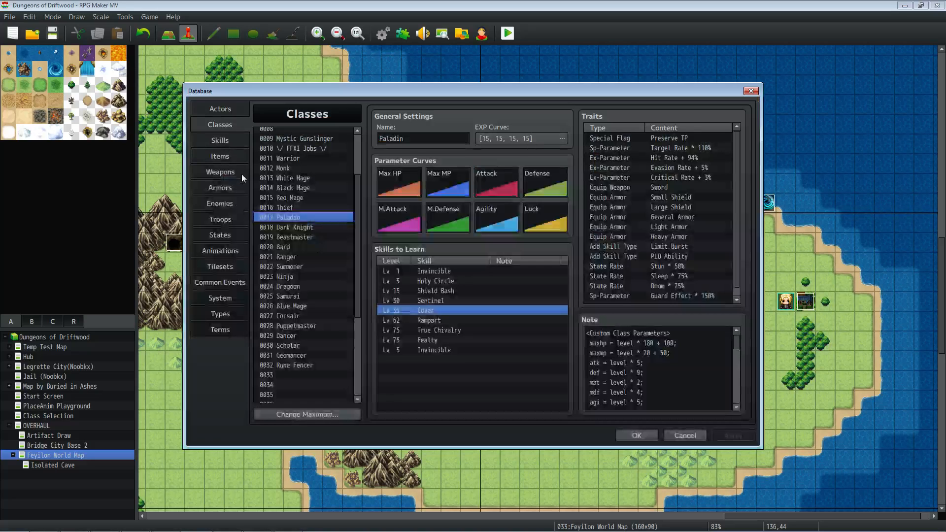
# Find skill 1212 Cover under the FFXI PLD group in the skill records and open it
pyautogui.click(226, 139)
pyautogui.moveTo(357, 142); pyautogui.dragTo(354, 339)
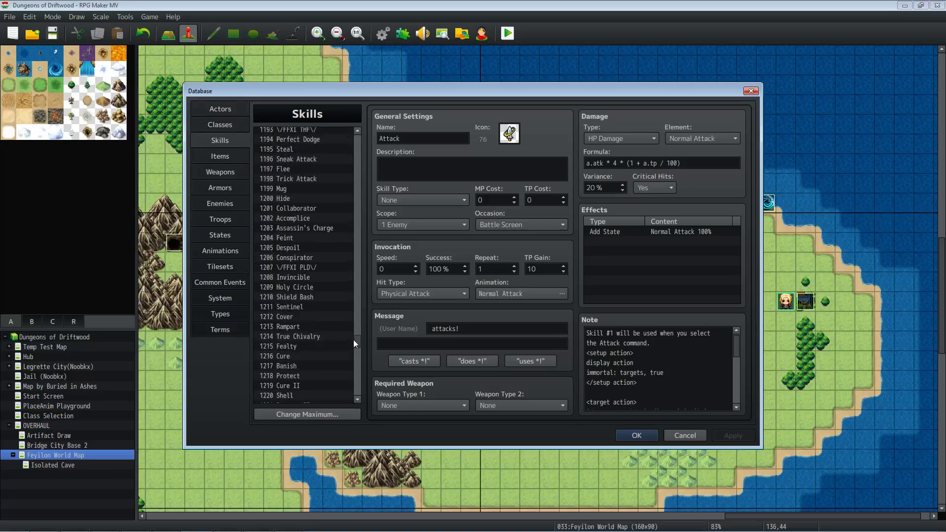
pyautogui.click(306, 319)
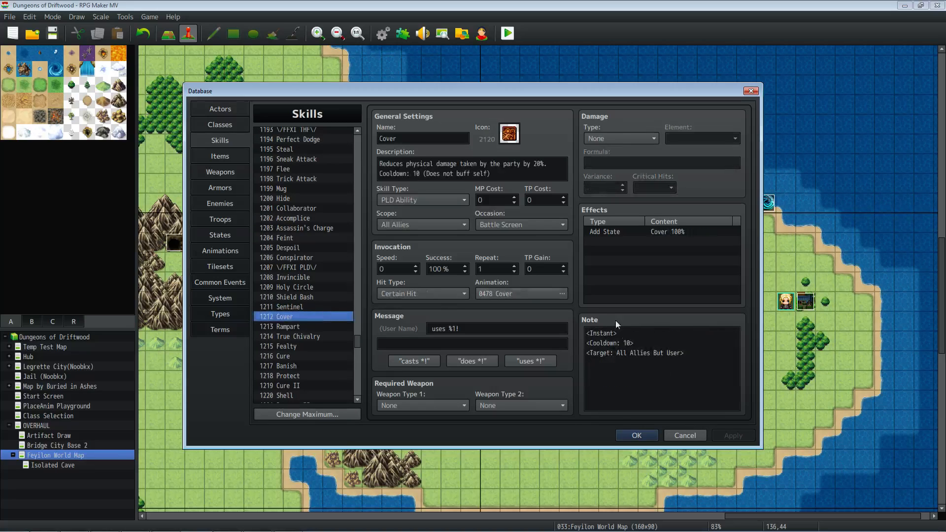
# Review the Cover skill's description and note tags, highlighting "(Does not buff self)" and the <Target: All Allies But User> tag
pyautogui.moveTo(700, 361); pyautogui.dragTo(585, 332)
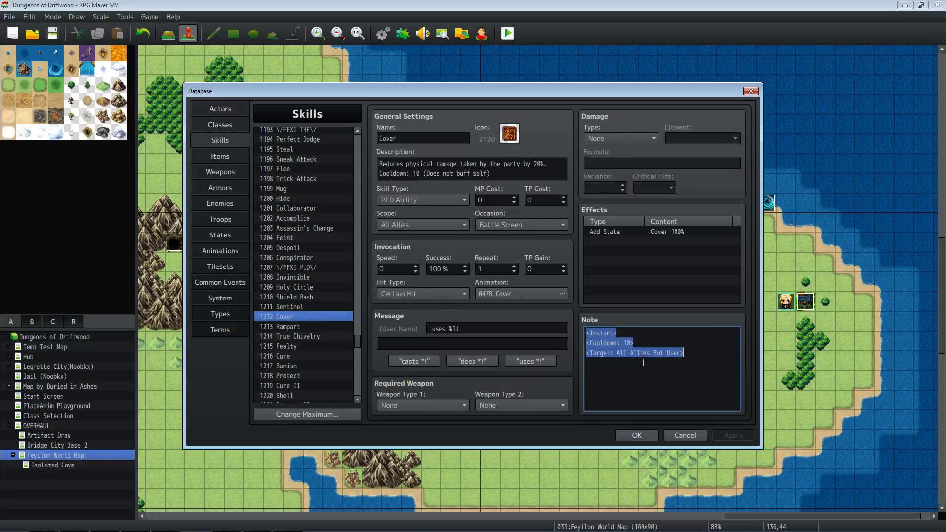
pyautogui.click(426, 163)
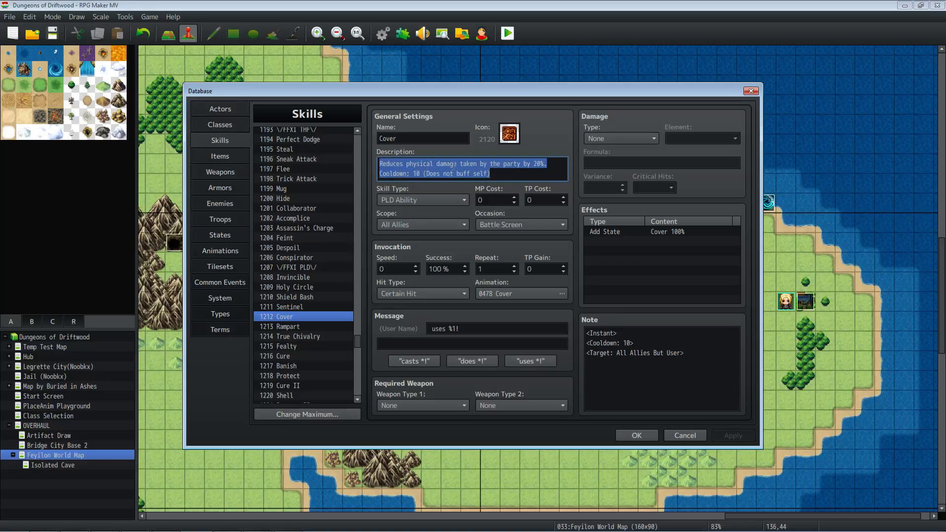
pyautogui.click(562, 166)
pyautogui.moveTo(491, 175); pyautogui.dragTo(424, 176)
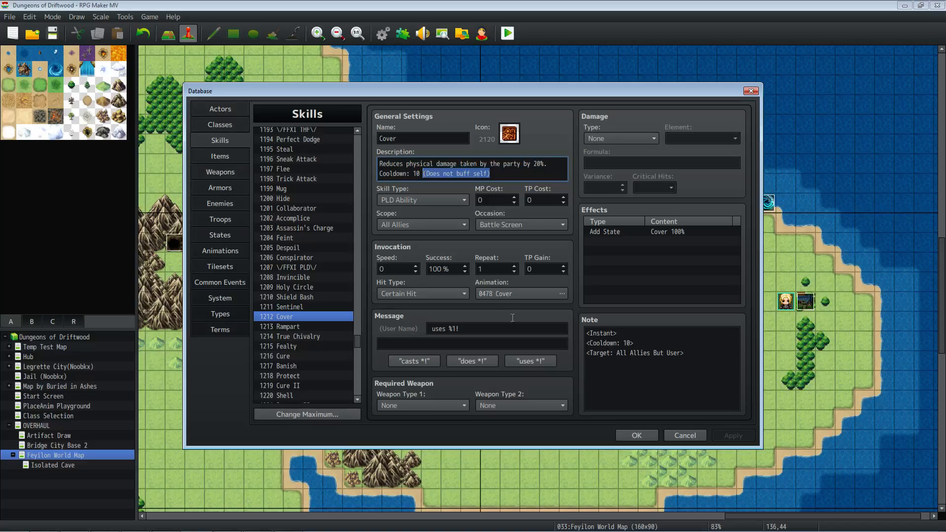
pyautogui.click(685, 353)
pyautogui.moveTo(685, 353); pyautogui.dragTo(565, 344)
pyautogui.click(643, 353)
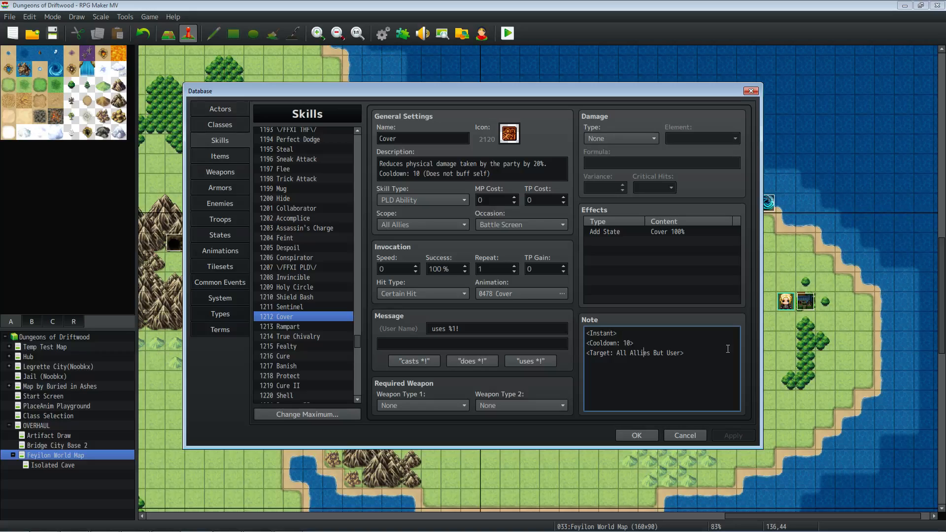
# Look over the skills listed around Cover and return to the class records to view Dark Knight
pyautogui.scroll(-2, 325, 285)
pyautogui.scroll(2, 327, 285)
pyautogui.scroll(2, 328, 284)
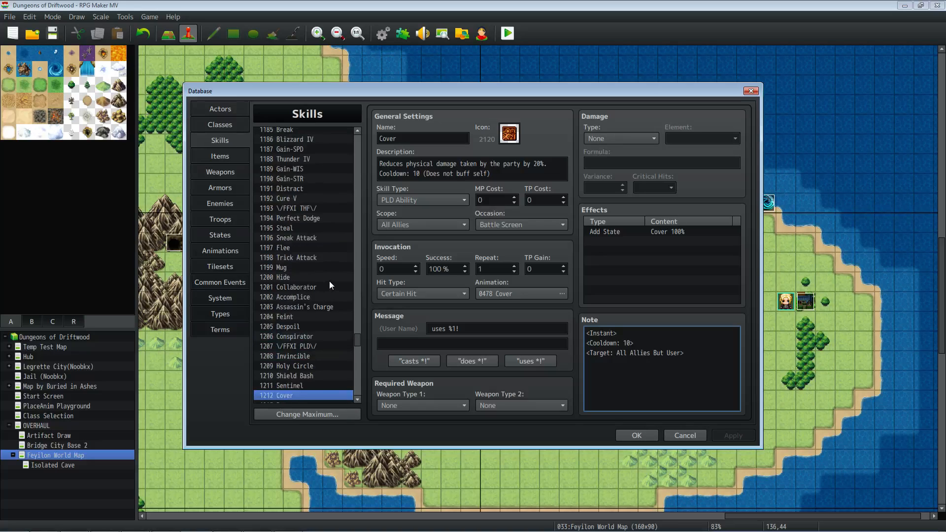
pyautogui.scroll(-2, 330, 285)
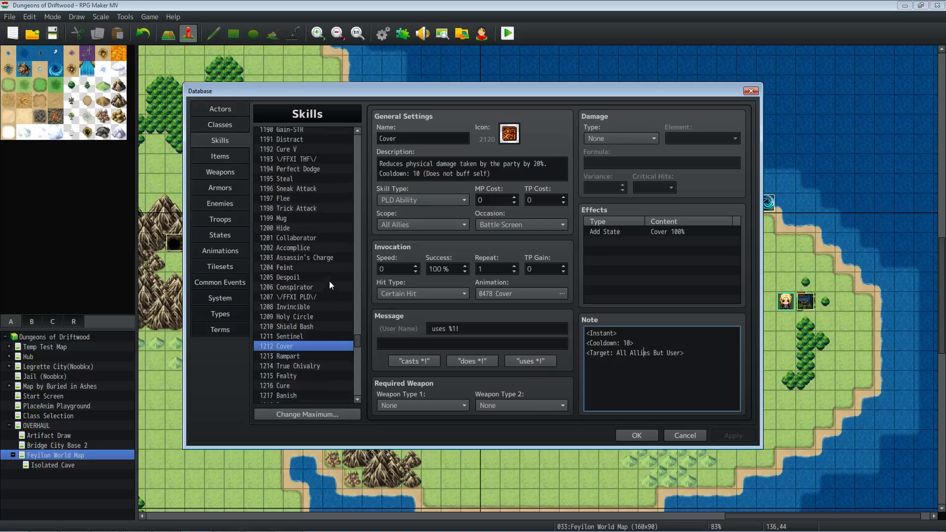
pyautogui.click(219, 125)
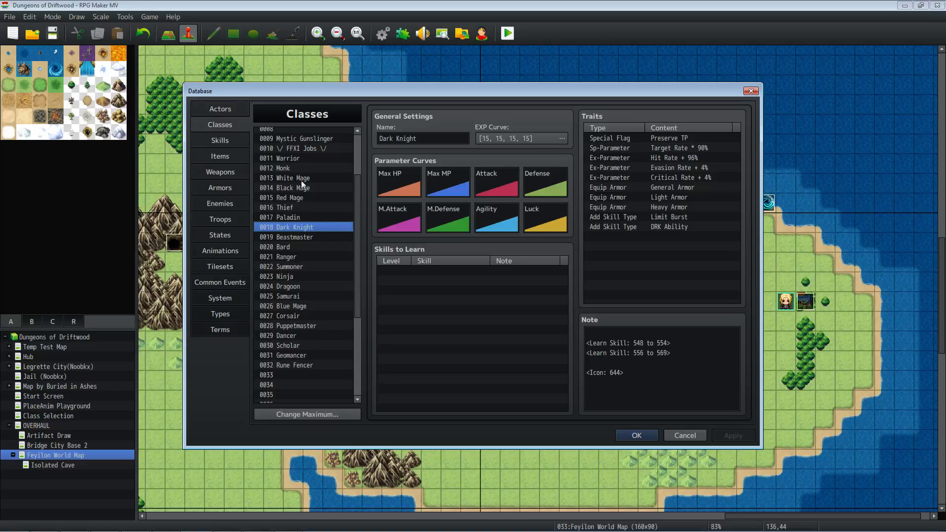
# Compare the Beastmaster, Summoner, Bard and Geomancer class records, and close the database
pyautogui.click(309, 239)
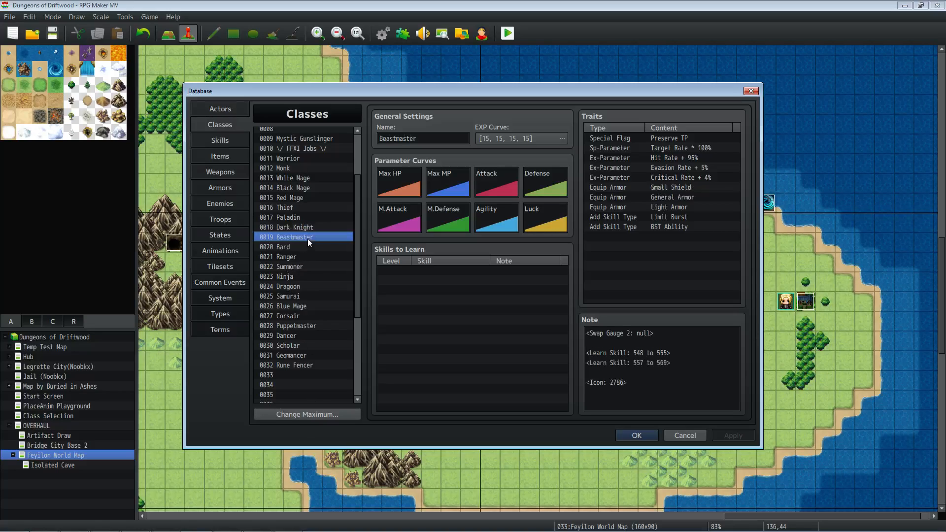
pyautogui.click(307, 266)
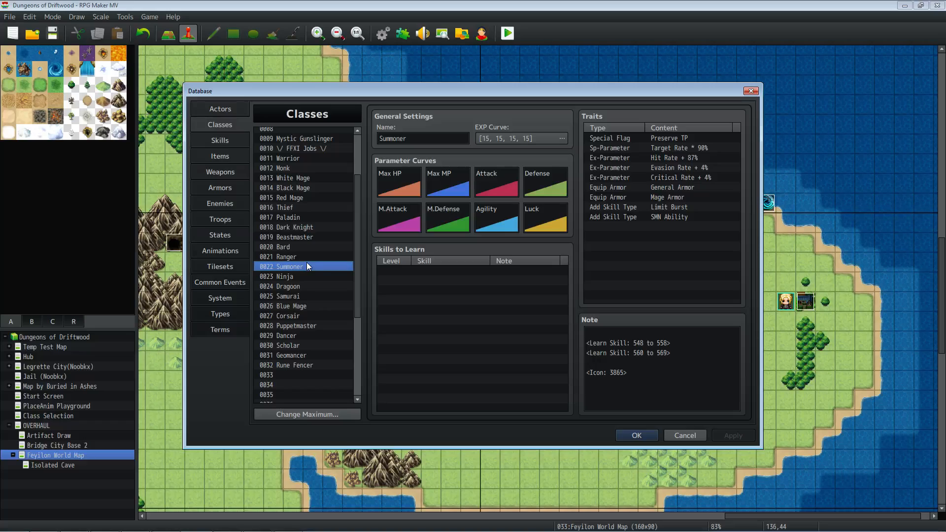
pyautogui.click(296, 248)
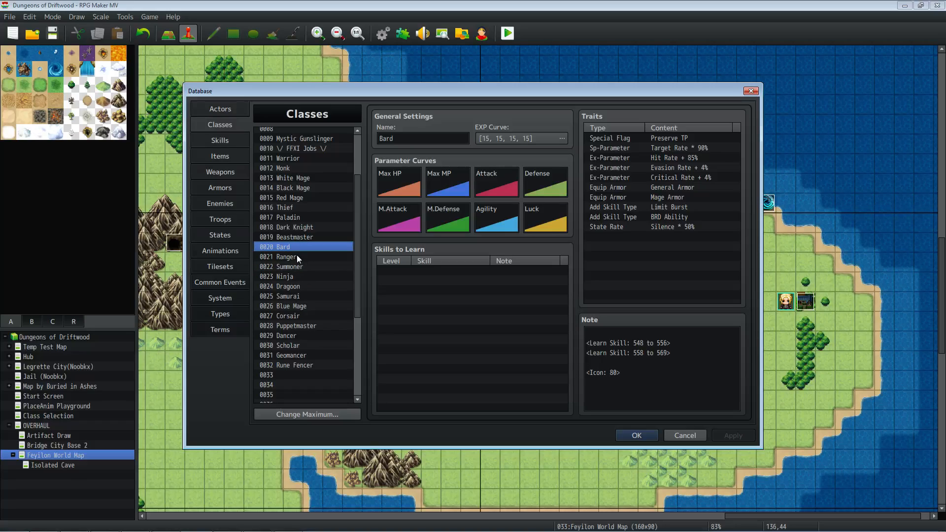
pyautogui.click(302, 355)
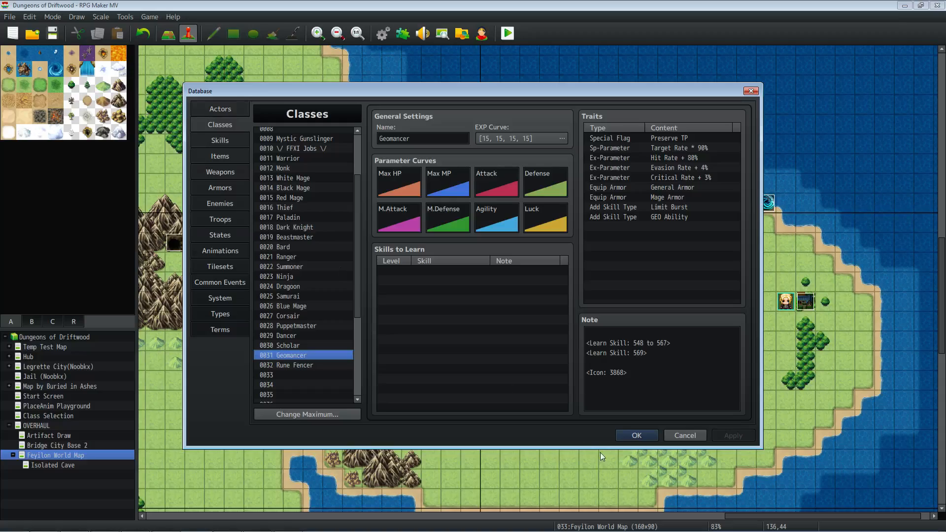
pyautogui.click(636, 436)
# Open the plugin manager and examine the utility plugins near the end of the list, selecting YEP_RegionBattlebacks
pyautogui.click(405, 35)
pyautogui.scroll(-20, 649, 249)
pyautogui.scroll(4, 390, 292)
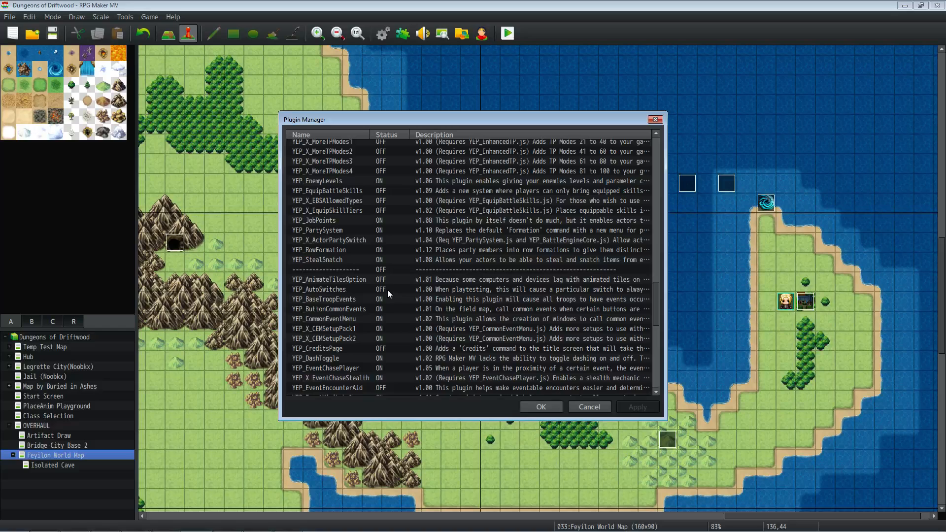
pyautogui.scroll(2, 387, 290)
pyautogui.scroll(-7, 386, 289)
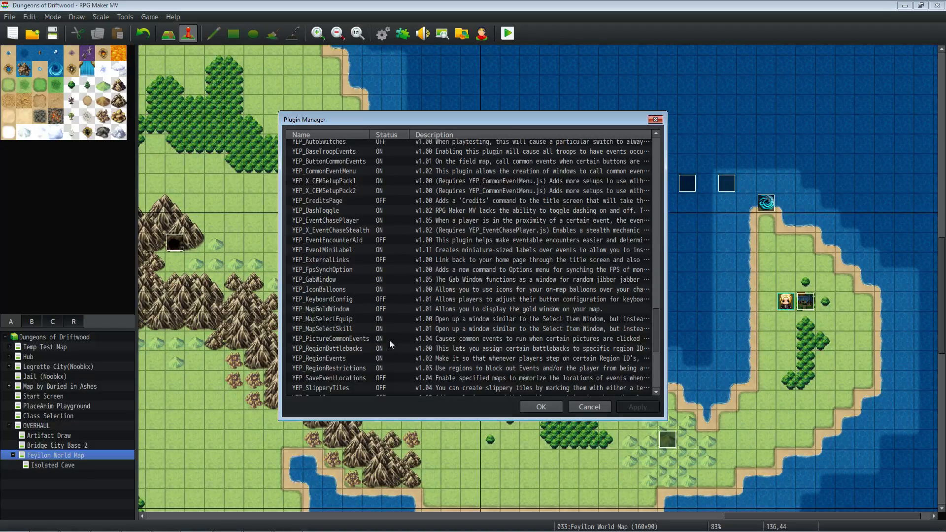
pyautogui.scroll(-1, 380, 325)
pyautogui.scroll(-5, 347, 345)
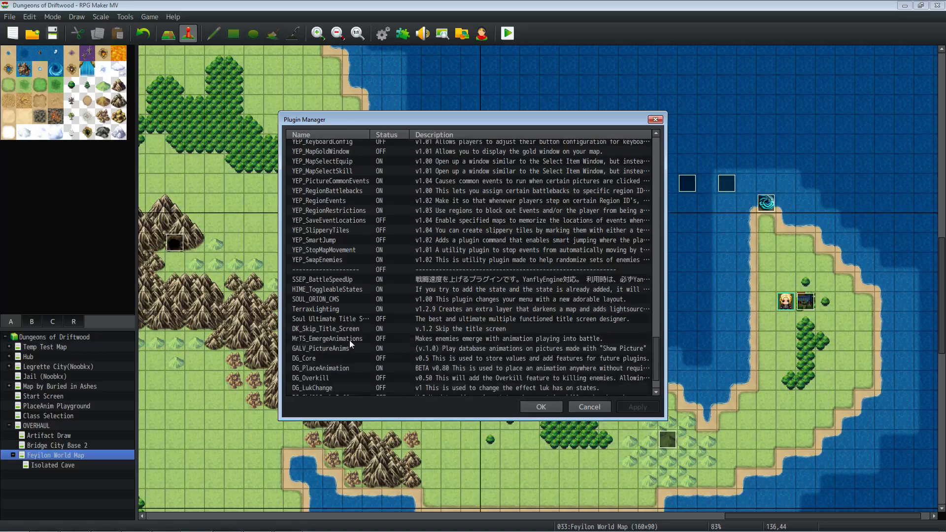
pyautogui.scroll(4, 350, 333)
pyautogui.click(340, 277)
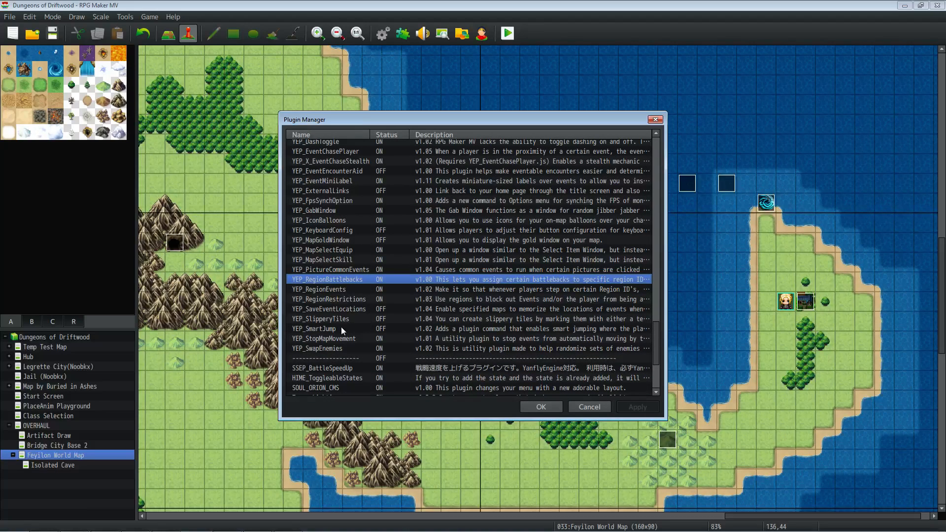
# Review the status, equipment, skill, item and battle plugin groups, and select YEP_X_ActSeqPack1 under the battle engine plugins
pyautogui.scroll(3, 339, 291)
pyautogui.scroll(2, 339, 292)
pyautogui.scroll(7, 338, 254)
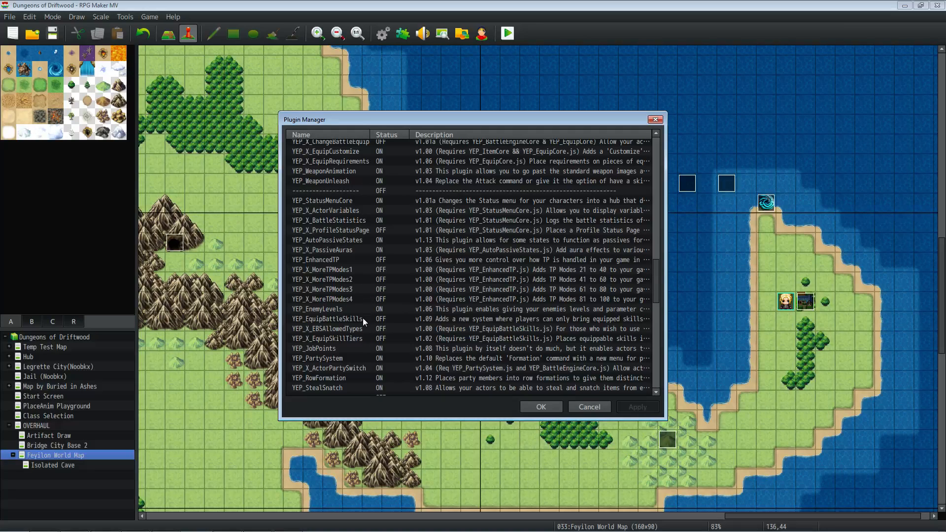
pyautogui.scroll(6, 343, 288)
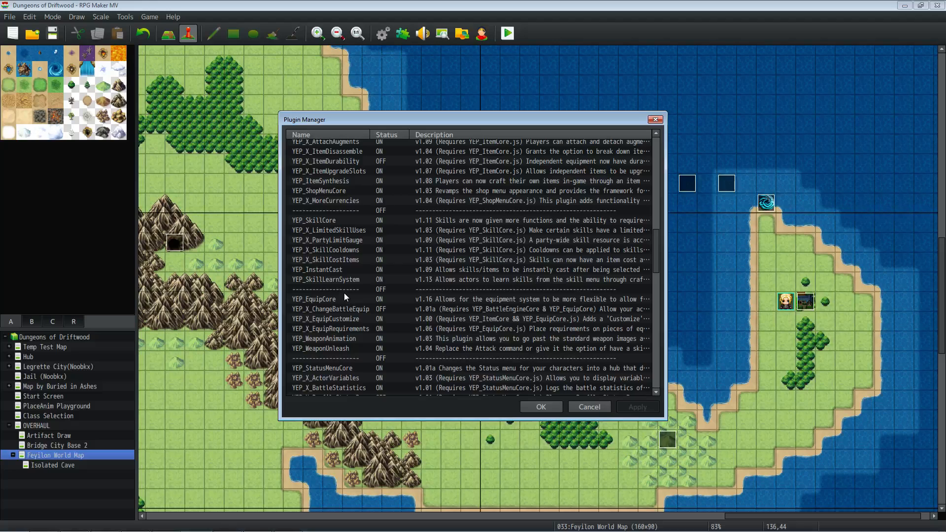
pyautogui.scroll(4, 344, 289)
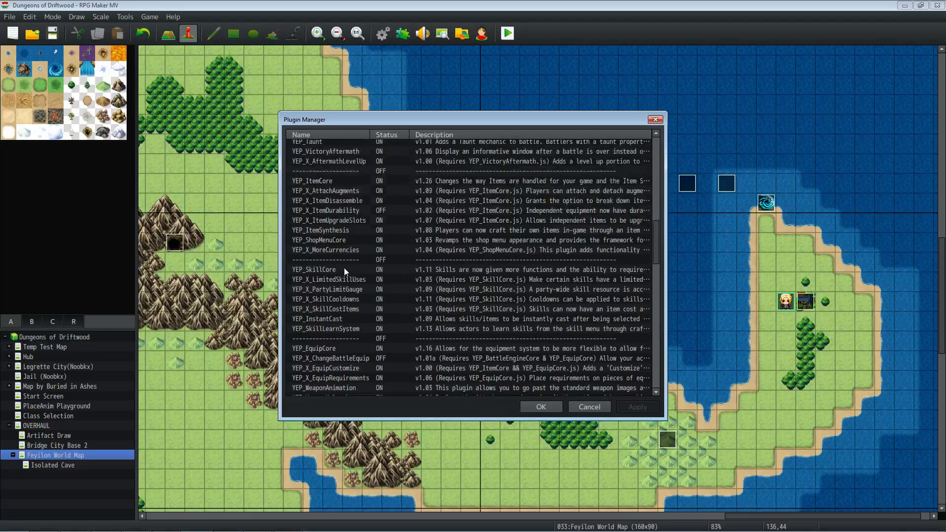
pyautogui.scroll(4, 349, 304)
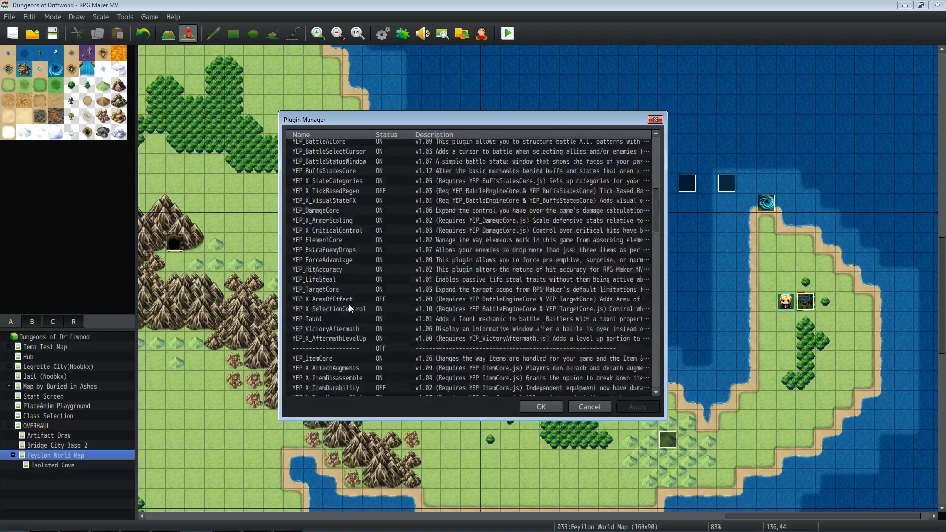
pyautogui.scroll(3, 338, 305)
pyautogui.scroll(3, 341, 303)
pyautogui.click(346, 192)
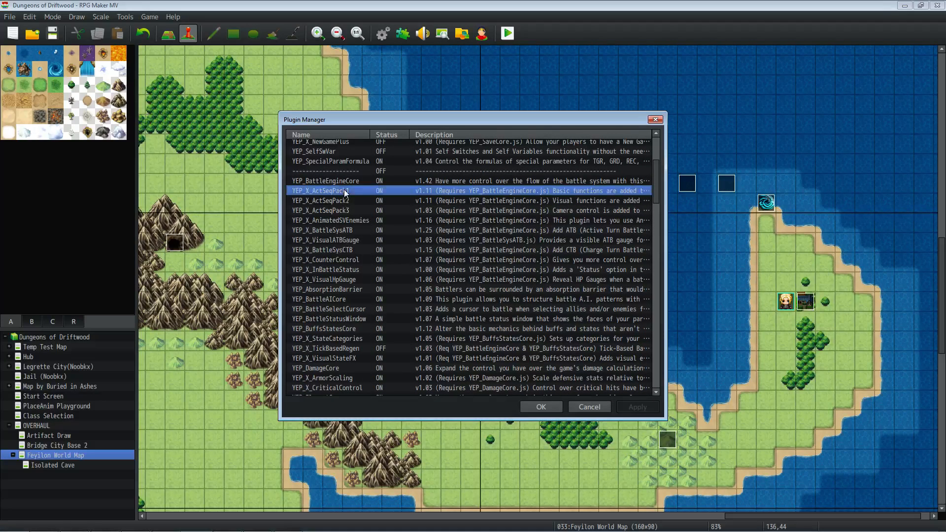
# Look over the core and battle plugins, and find and select YEP_X_PassiveAuras below YEP_AutoPassiveStates
pyautogui.scroll(4, 343, 306)
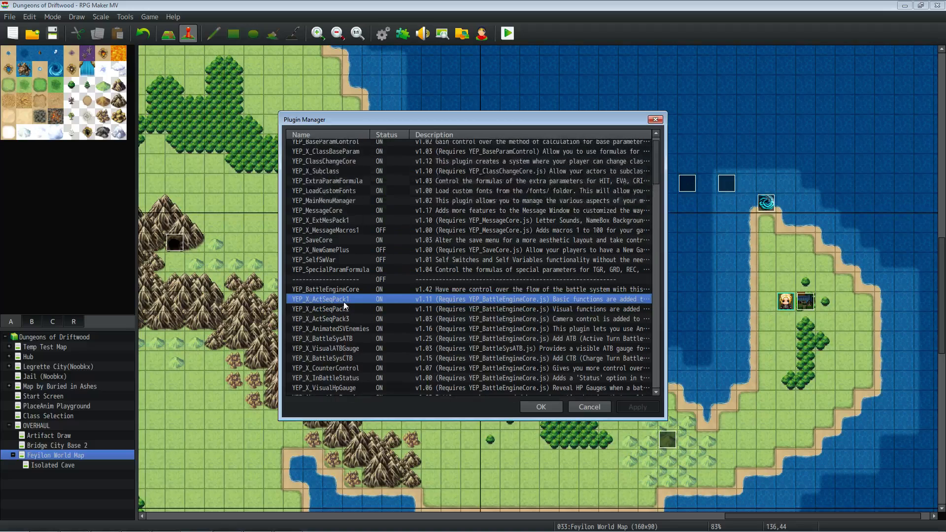
pyautogui.scroll(-8, 336, 278)
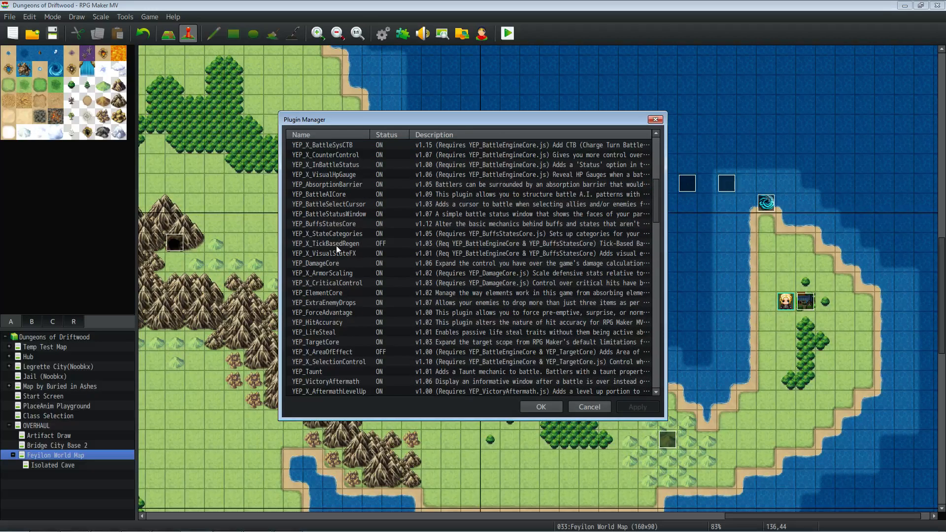
pyautogui.scroll(-3, 336, 245)
pyautogui.scroll(-4, 333, 247)
pyautogui.scroll(-3, 333, 244)
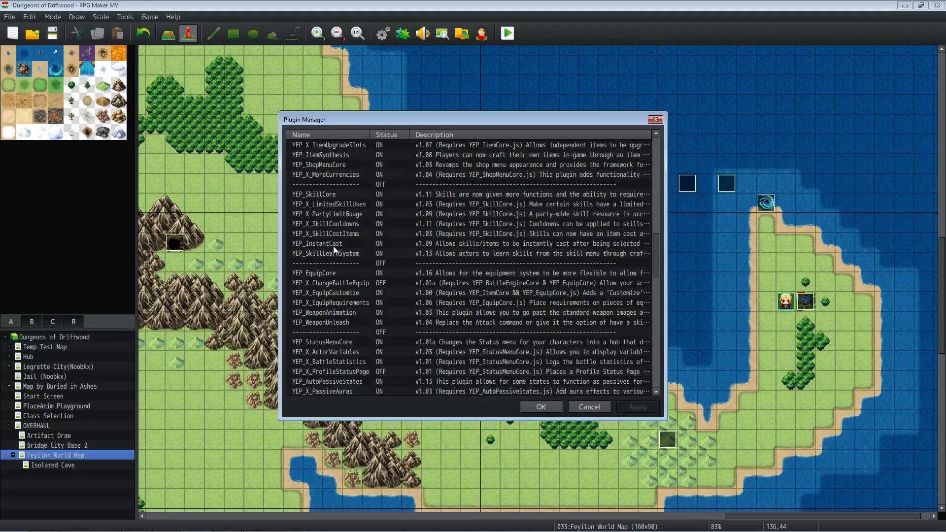
pyautogui.scroll(-1, 334, 246)
pyautogui.scroll(-1, 333, 310)
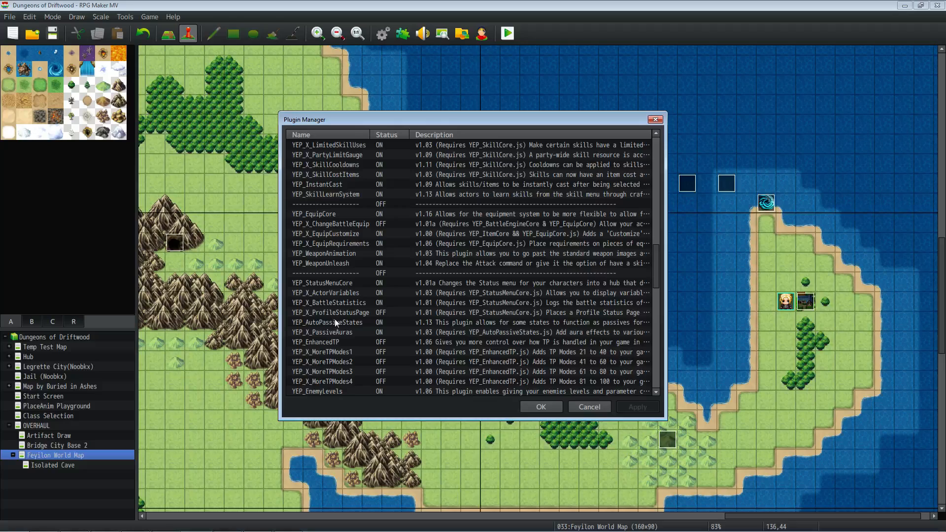
pyautogui.click(334, 321)
pyautogui.click(333, 333)
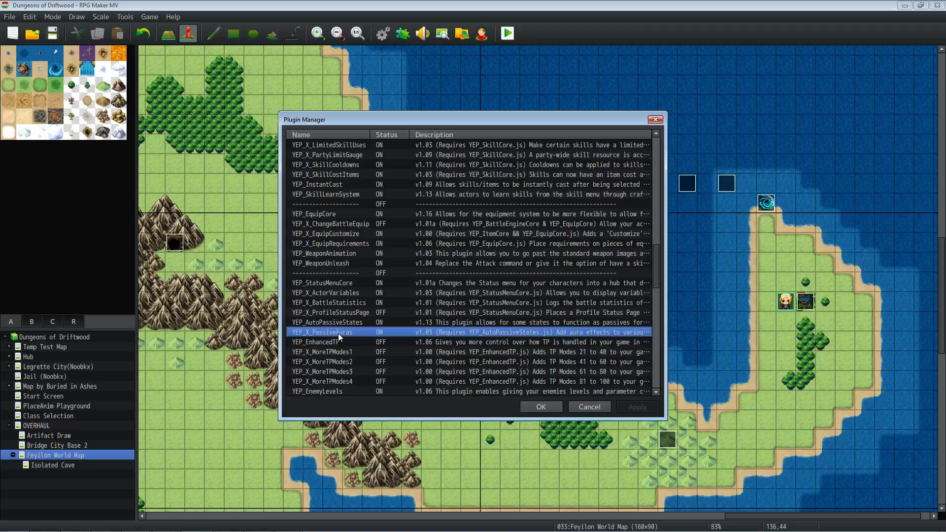
# Open the help for YEP_X_PassiveAuras and read its notes on alive and dead members and the Ally Aura notetags
pyautogui.doubleClick(338, 334)
pyautogui.click(558, 194)
pyautogui.scroll(-3, 400, 271)
pyautogui.scroll(-1, 400, 271)
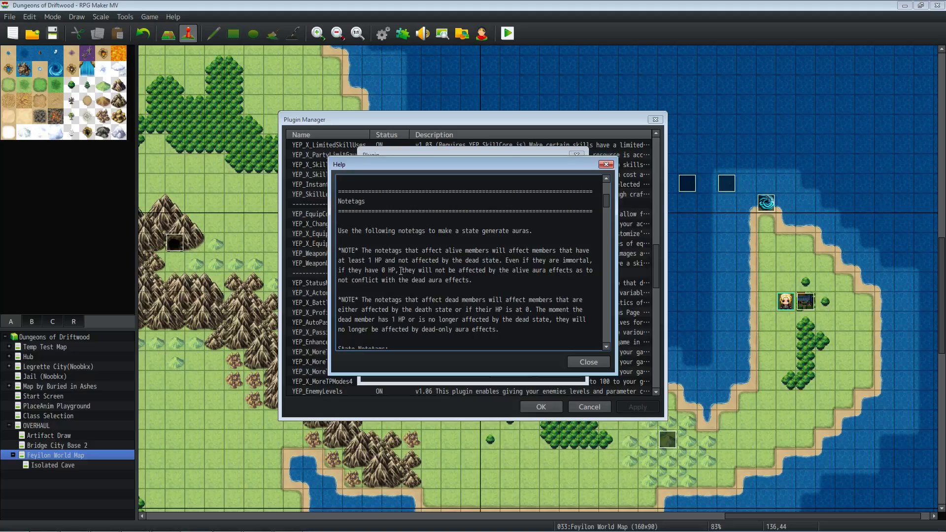
pyautogui.scroll(-2, 401, 271)
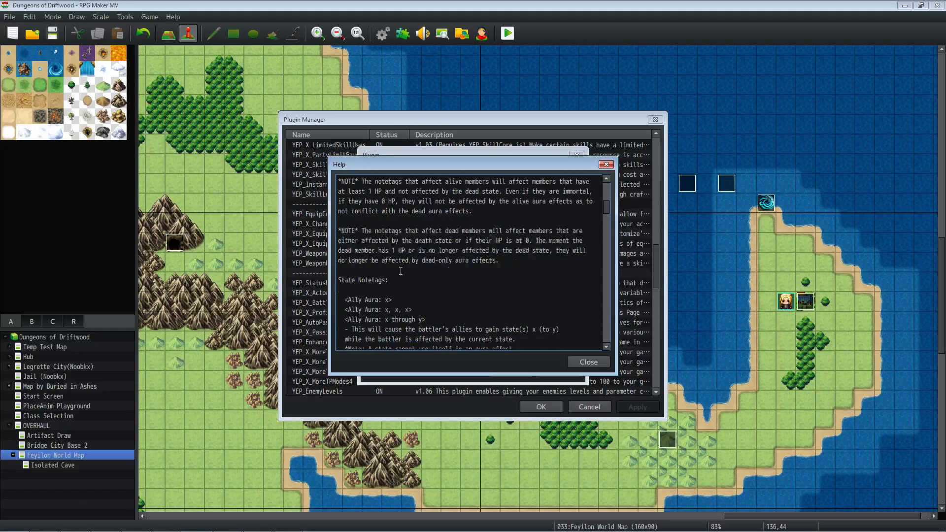
pyautogui.scroll(-1, 401, 271)
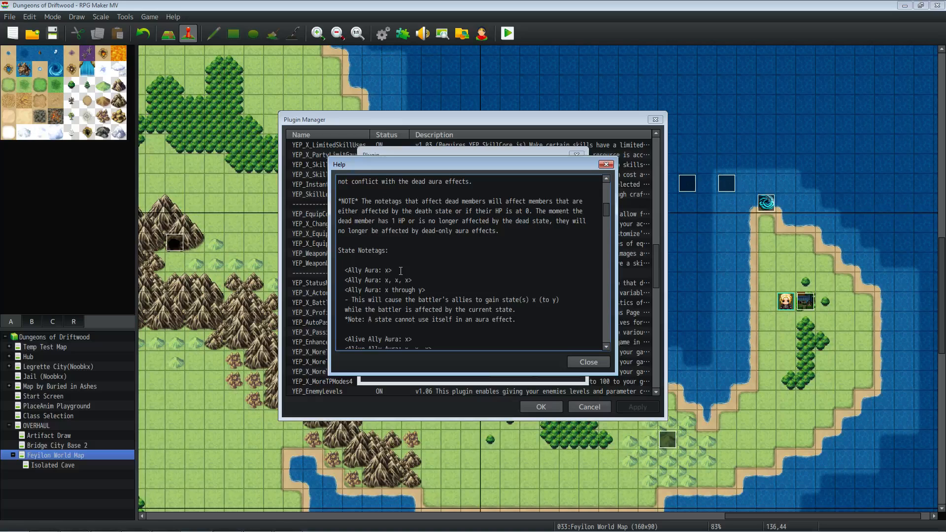
# Read through the remaining ally, foe, party and troop aura notetags, and close the help and the plugin manager
pyautogui.scroll(-5, 401, 271)
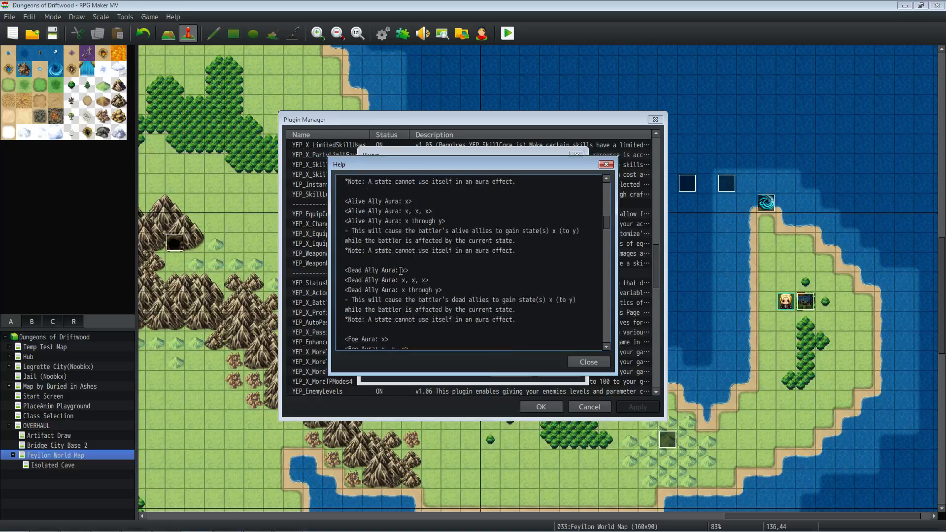
pyautogui.scroll(-4, 400, 271)
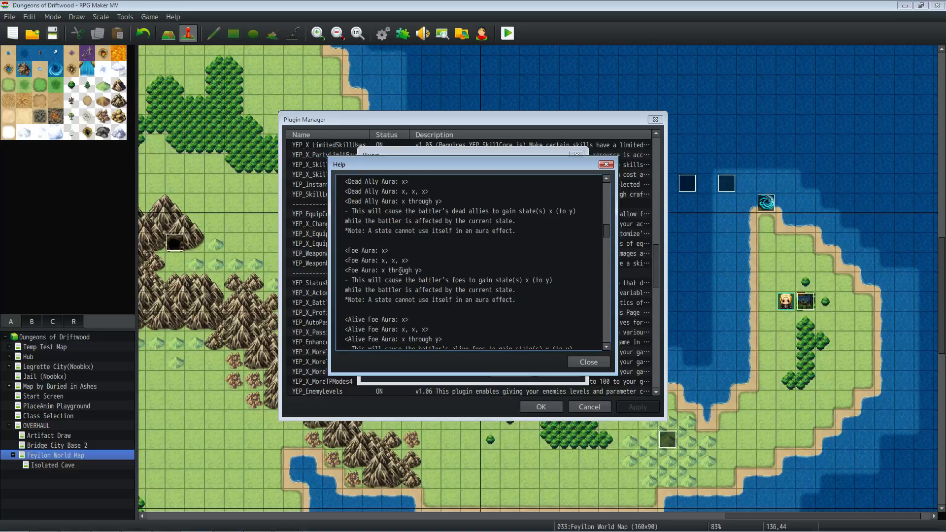
pyautogui.scroll(-7, 400, 271)
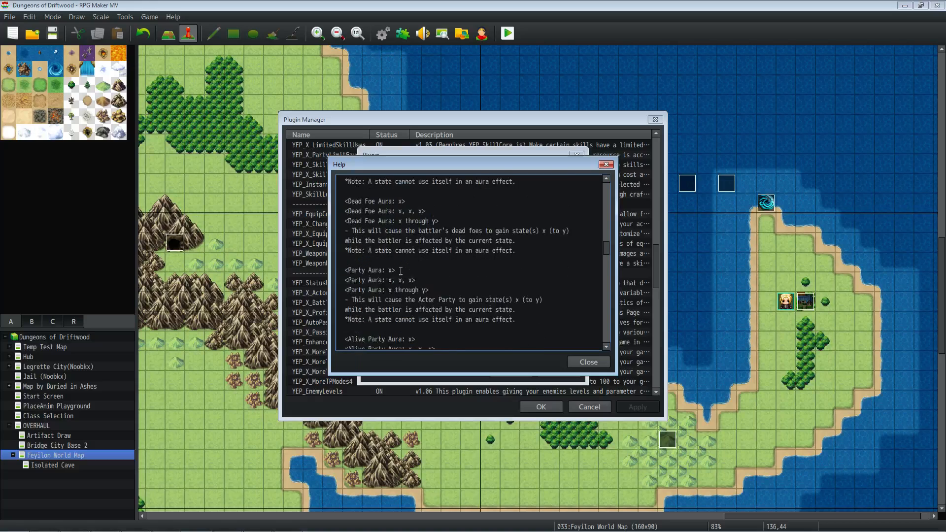
pyautogui.scroll(-8, 401, 271)
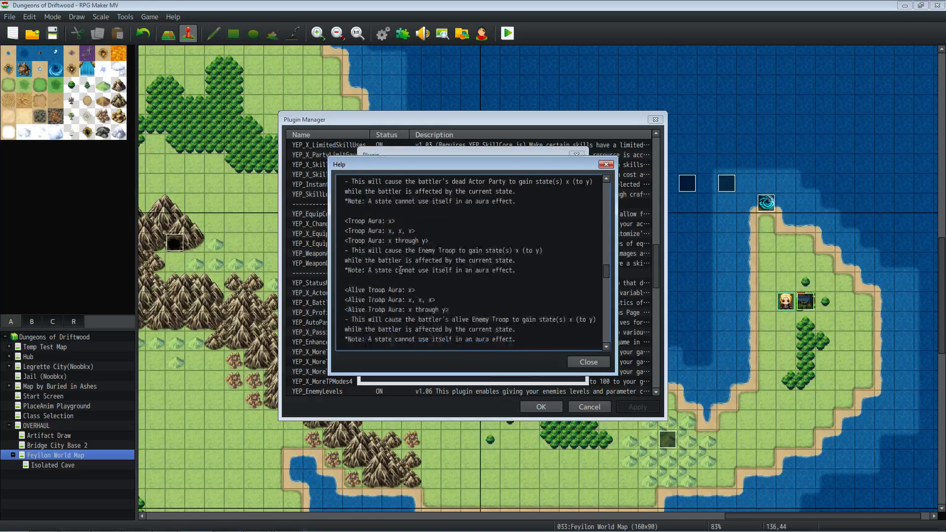
pyautogui.click(587, 362)
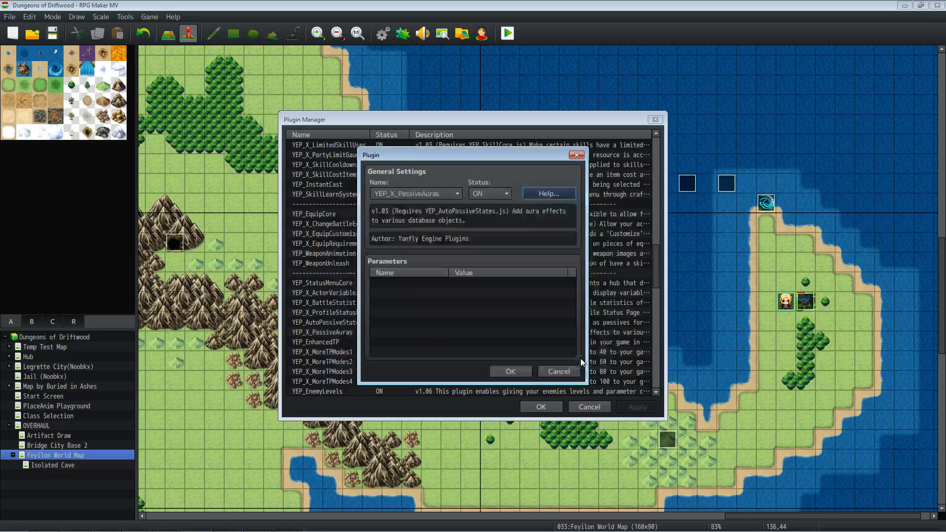
pyautogui.click(510, 371)
pyautogui.click(533, 404)
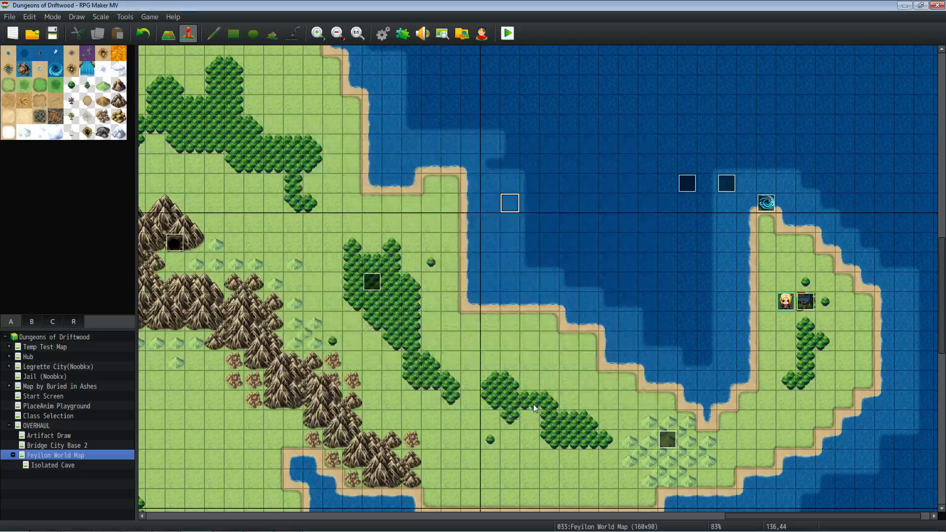
# Reopen the database and find weapon 0177 Knebisite Harp in the weapon records
pyautogui.click(384, 34)
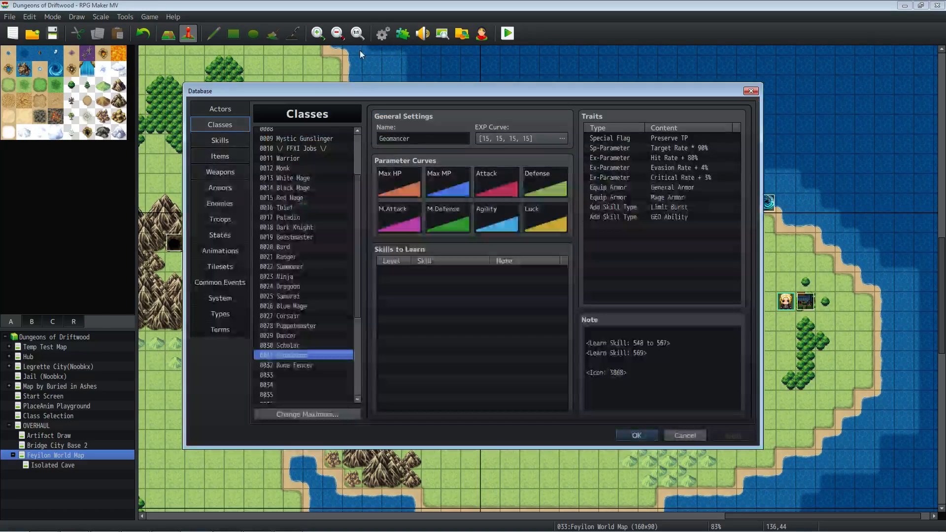
pyautogui.click(232, 171)
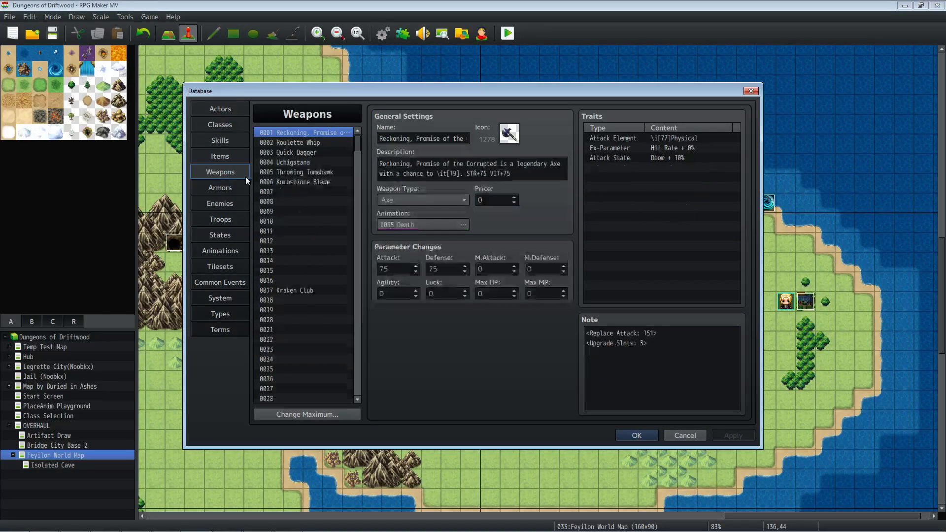
pyautogui.scroll(-2, 289, 175)
pyautogui.moveTo(356, 143); pyautogui.dragTo(356, 259)
pyautogui.click(307, 168)
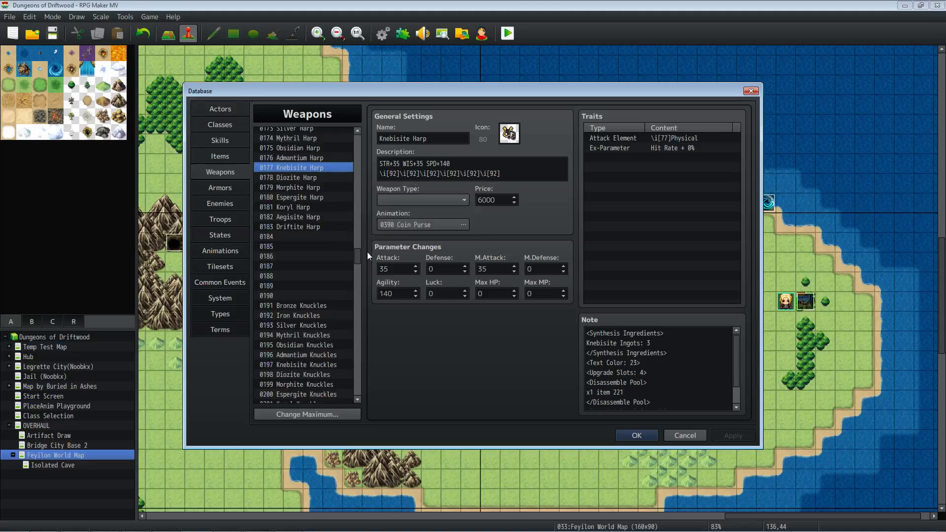
# Compare the harp tiers, viewing the Mythril, Admantium, Morphite, Koryl, Driftite and Bronze Harp records
pyautogui.scroll(2, 338, 213)
pyautogui.click(311, 177)
pyautogui.click(318, 197)
pyautogui.click(318, 226)
pyautogui.click(317, 246)
pyautogui.click(318, 265)
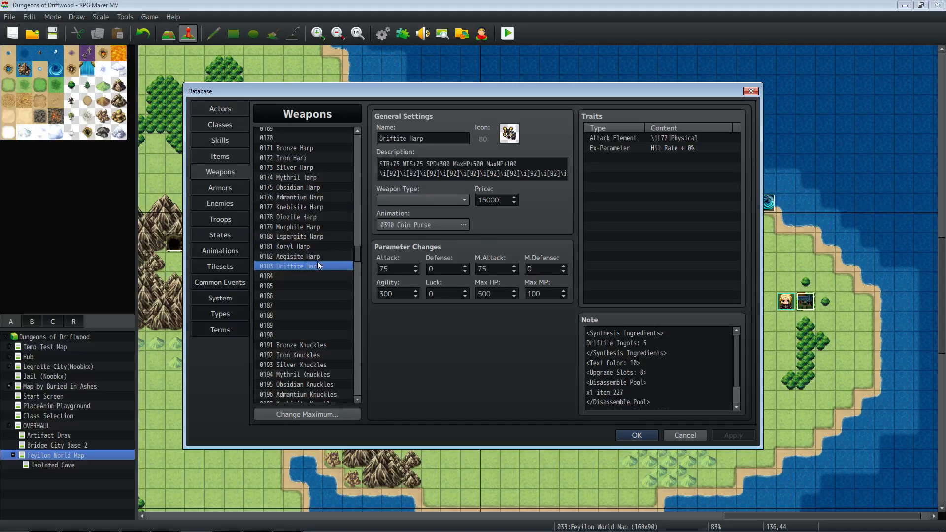
pyautogui.click(305, 149)
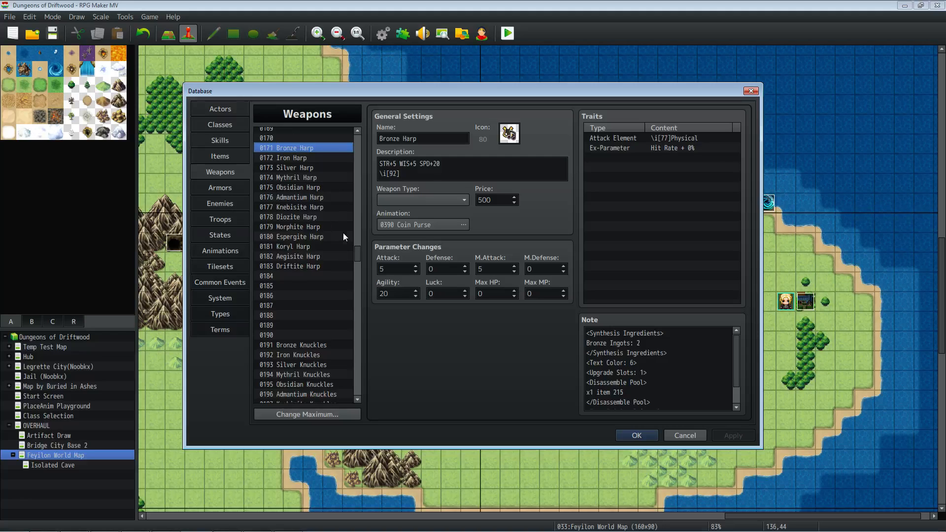
# Look over the knuckles and axe weapon groups and view the record for 0198 Diozite Knuckles
pyautogui.scroll(-5, 343, 232)
pyautogui.scroll(-2, 331, 211)
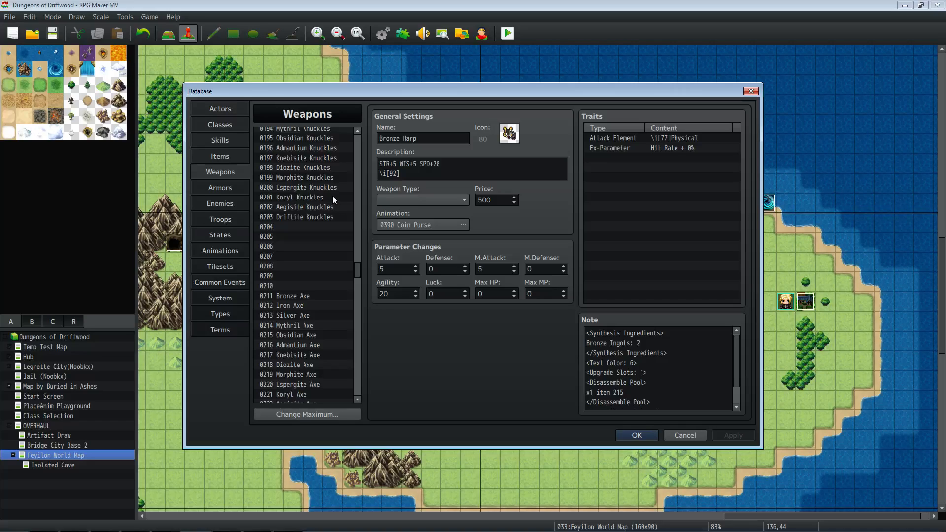
pyautogui.scroll(-1, 333, 199)
pyautogui.scroll(-1, 332, 199)
pyautogui.scroll(-1, 332, 200)
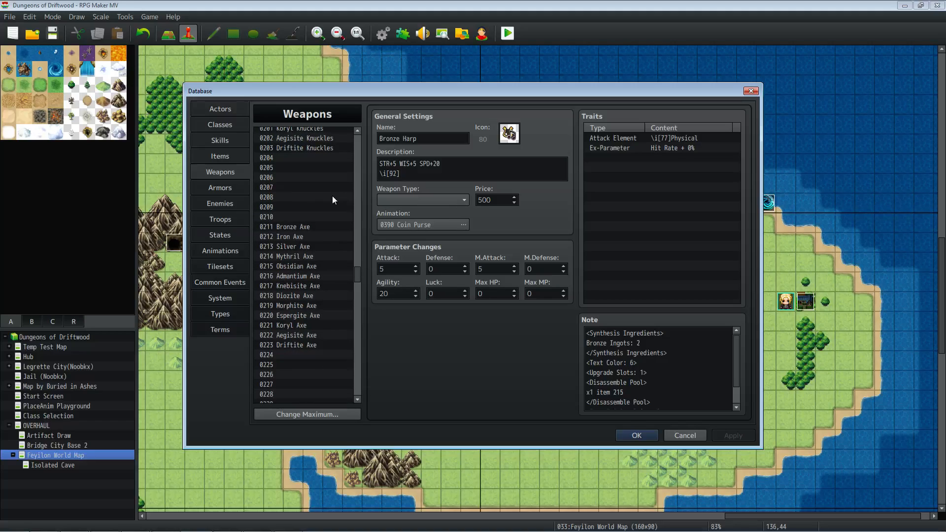
pyautogui.scroll(-1, 332, 199)
pyautogui.scroll(2, 332, 199)
pyautogui.scroll(-3, 332, 195)
pyautogui.scroll(4, 332, 196)
pyautogui.click(332, 178)
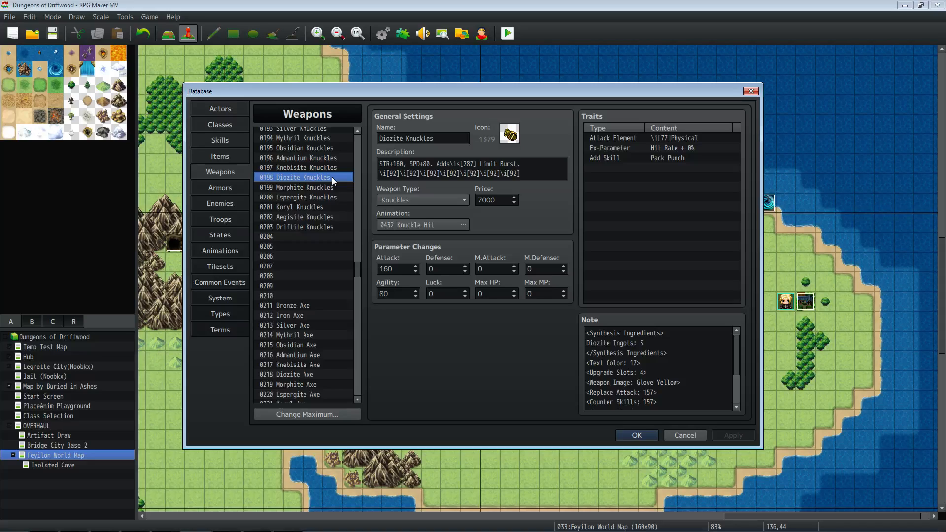
# Close the database, open the plugin manager and look through the installed plugins for YEP_IconBalloons
pyautogui.scroll(1, 332, 176)
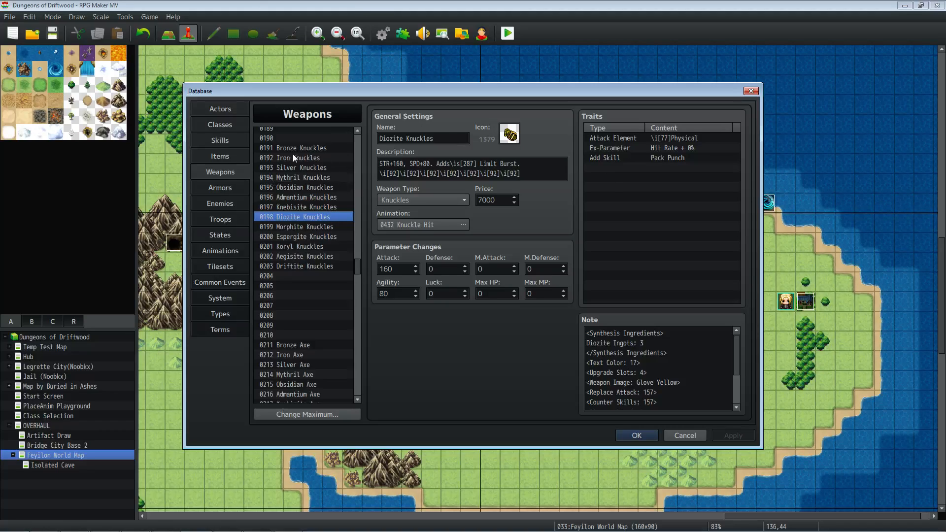
pyautogui.click(633, 435)
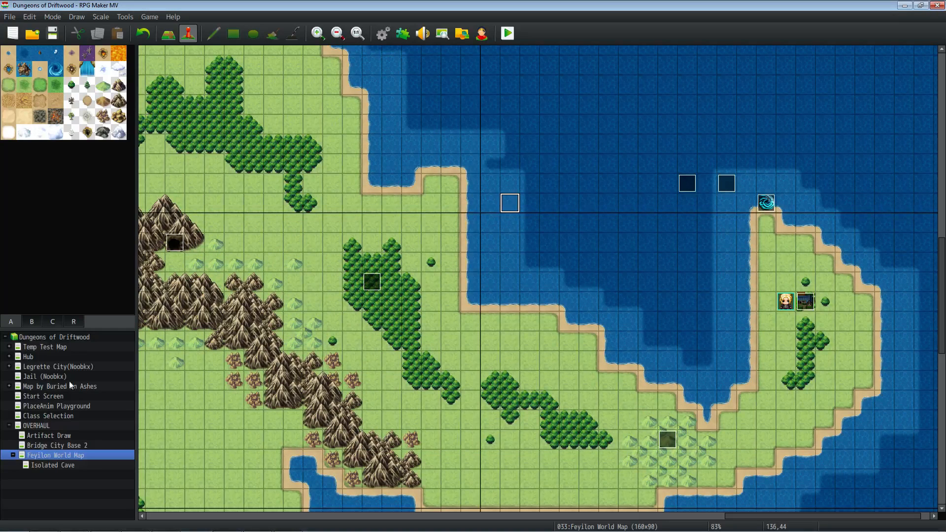
pyautogui.click(403, 33)
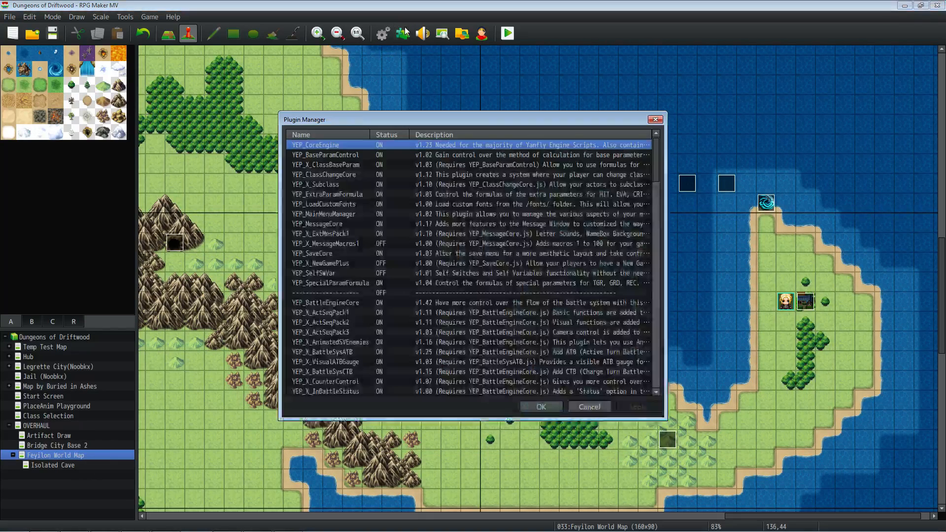
pyautogui.moveTo(655, 183); pyautogui.dragTo(658, 344)
pyautogui.scroll(-1, 375, 288)
pyautogui.click(332, 273)
pyautogui.scroll(-3, 341, 281)
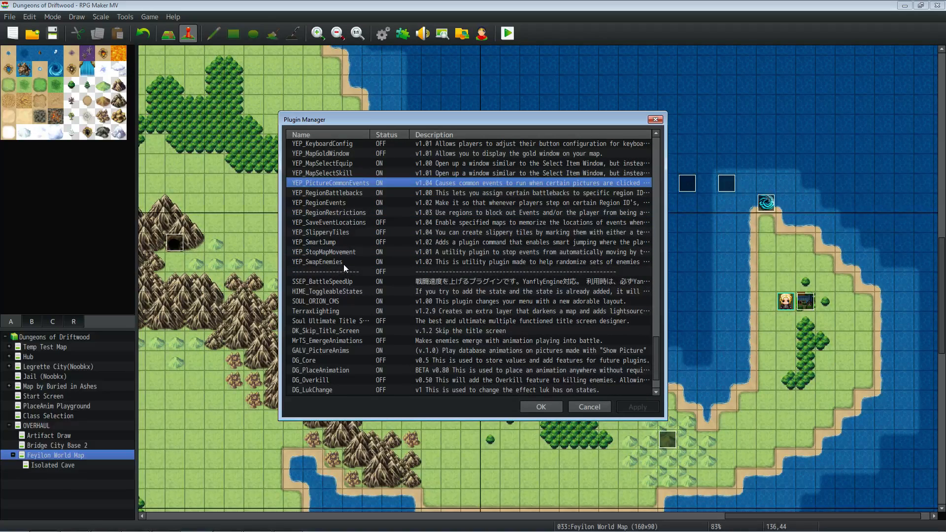
pyautogui.scroll(4, 344, 265)
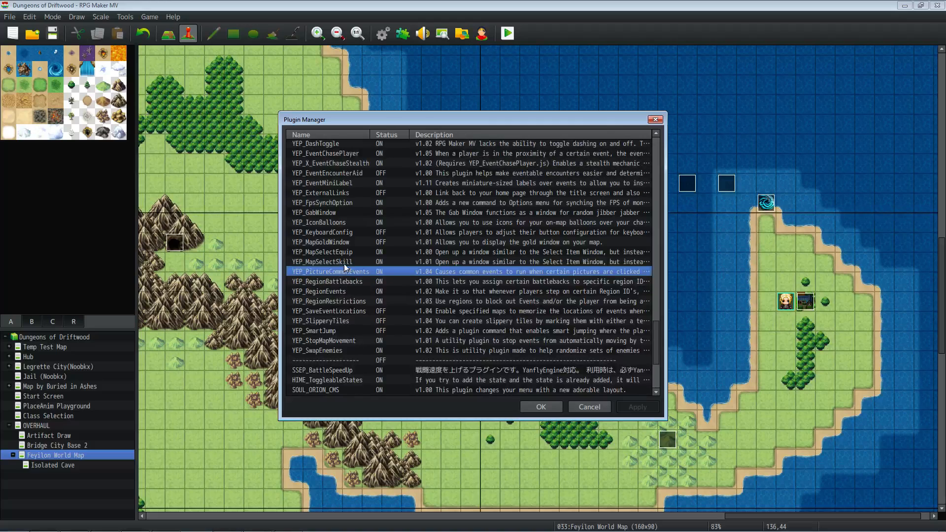
pyautogui.scroll(-1, 344, 264)
pyautogui.click(342, 233)
pyautogui.scroll(2, 342, 233)
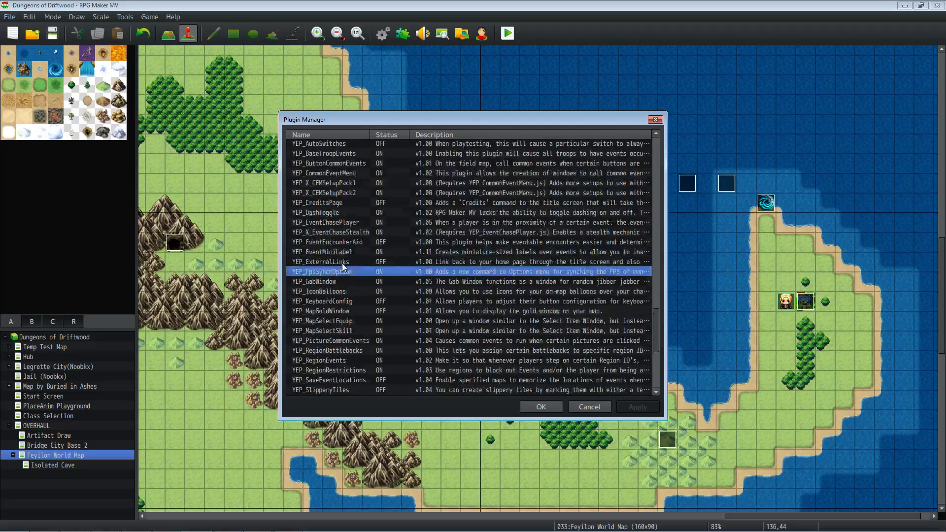
# Open the YEP_IconBalloons plugin, read the ShowIconBalloon commands in its help, and close the plugin's settings
pyautogui.doubleClick(347, 291)
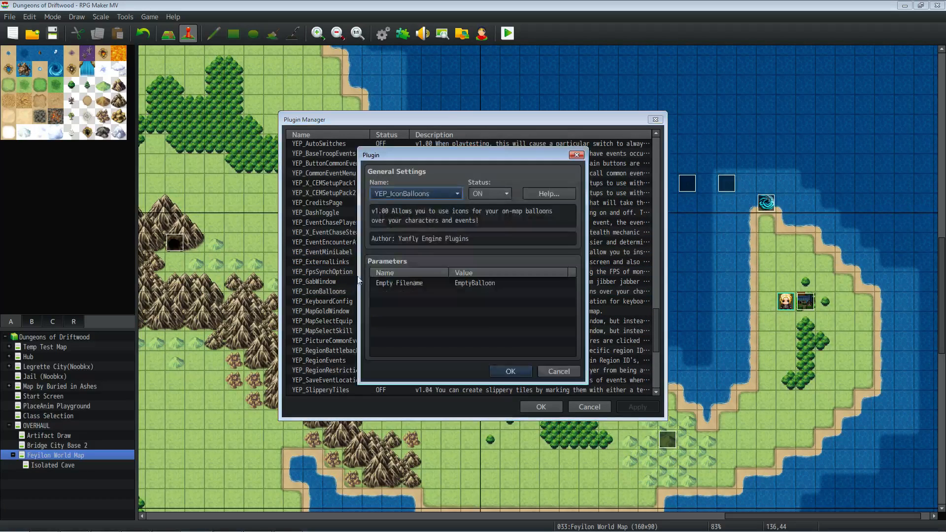
pyautogui.click(543, 194)
pyautogui.scroll(-3, 441, 246)
pyautogui.scroll(-1, 389, 240)
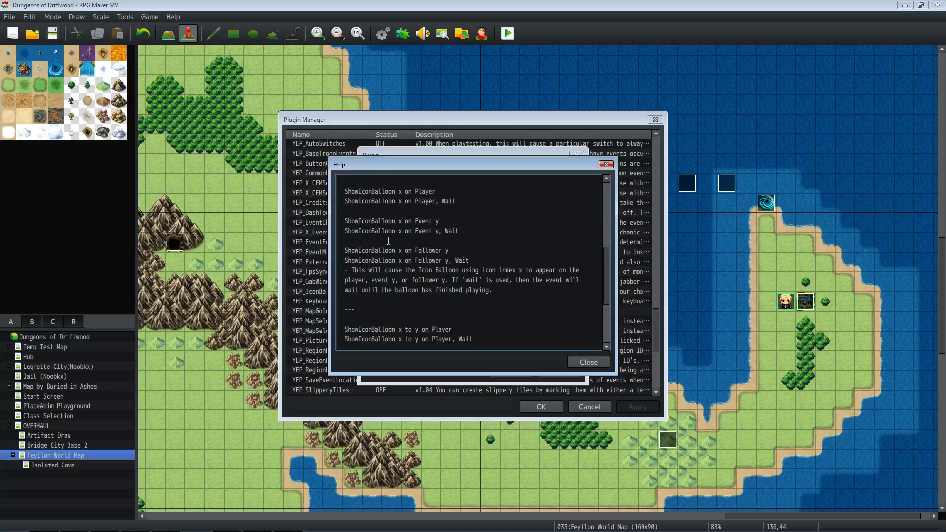
pyautogui.click(587, 359)
pyautogui.click(511, 373)
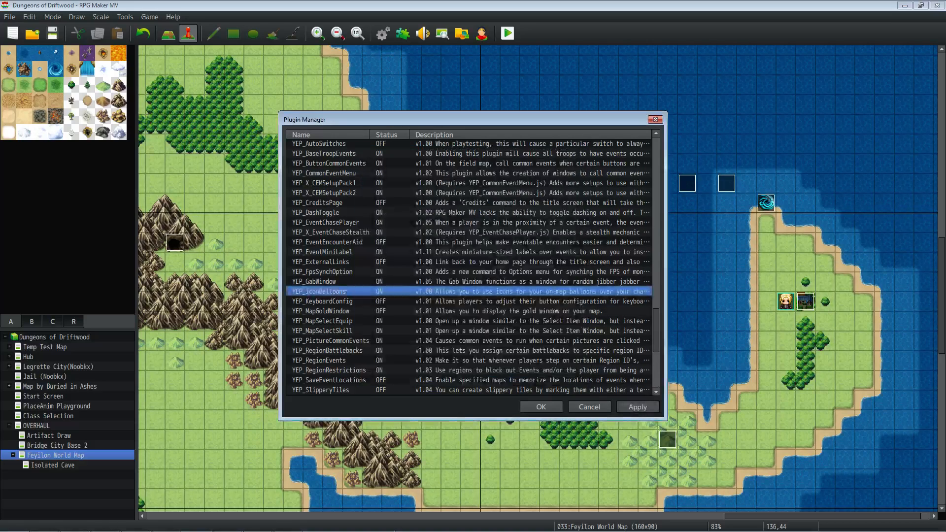
# Switch to the Dungeons of Driftwood Notes in Sublime Text and go back to the armor lists for bangles and hairpins
pyautogui.click(227, 521)
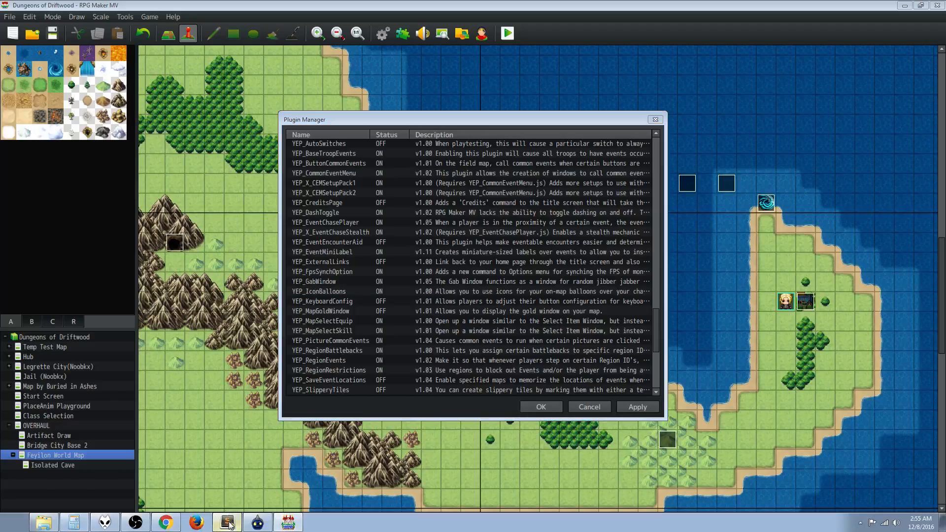
pyautogui.click(141, 32)
pyautogui.click(84, 31)
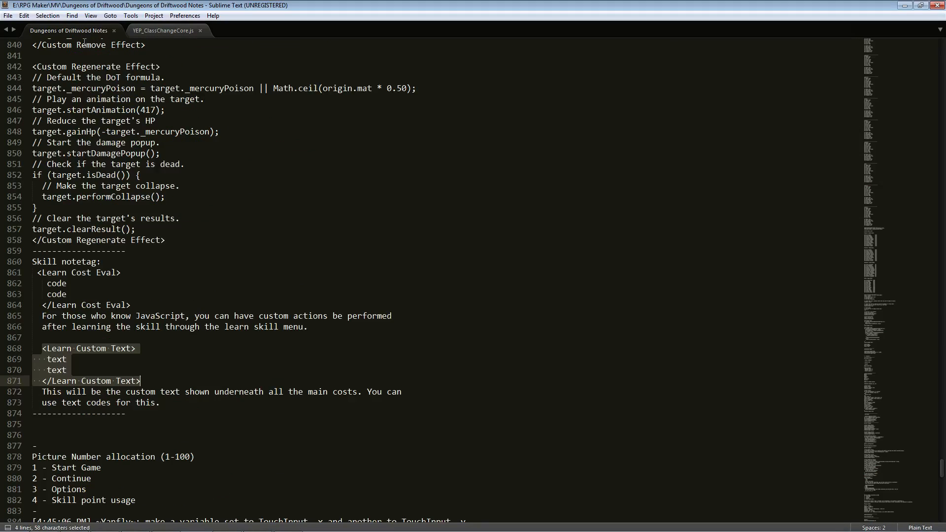
pyautogui.click(171, 336)
pyautogui.scroll(20, 172, 334)
pyautogui.scroll(15, 175, 332)
pyautogui.scroll(4, 942, 375)
pyautogui.scroll(3, 942, 375)
pyautogui.click(260, 389)
pyautogui.scroll(7, 246, 379)
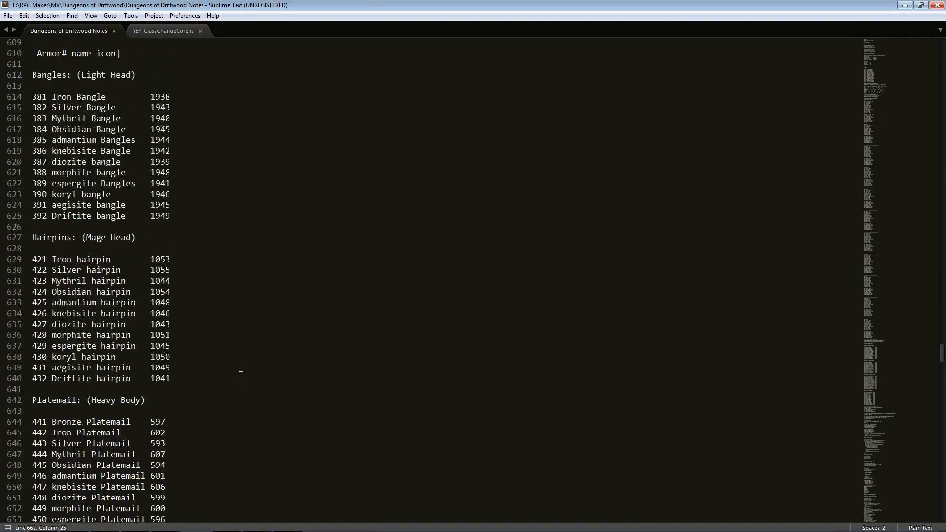
# Examine the Mythril hairpin entry and the bangle list, and review the weapon and armor icon numbers for each material from driftite back to mythril
pyautogui.moveTo(193, 281); pyautogui.dragTo(30, 281)
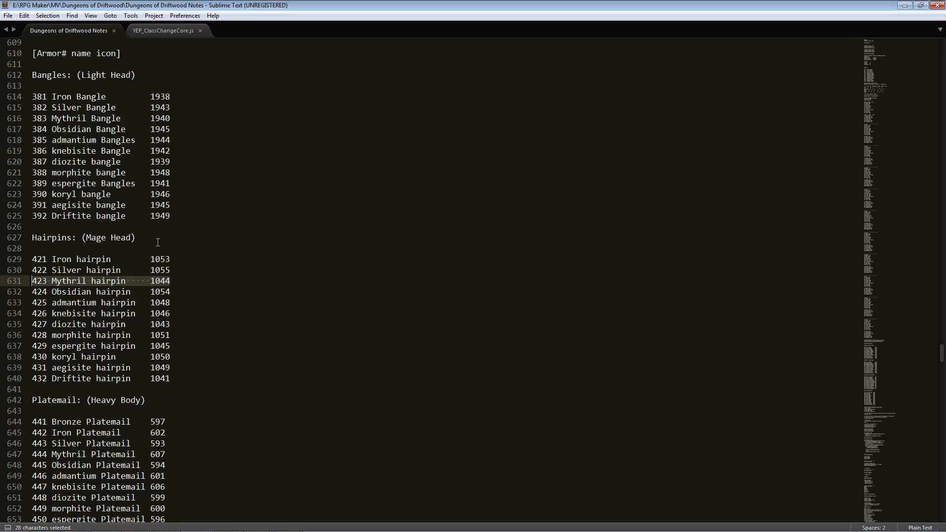
pyautogui.click(192, 238)
pyautogui.click(201, 191)
pyautogui.scroll(7, 216, 241)
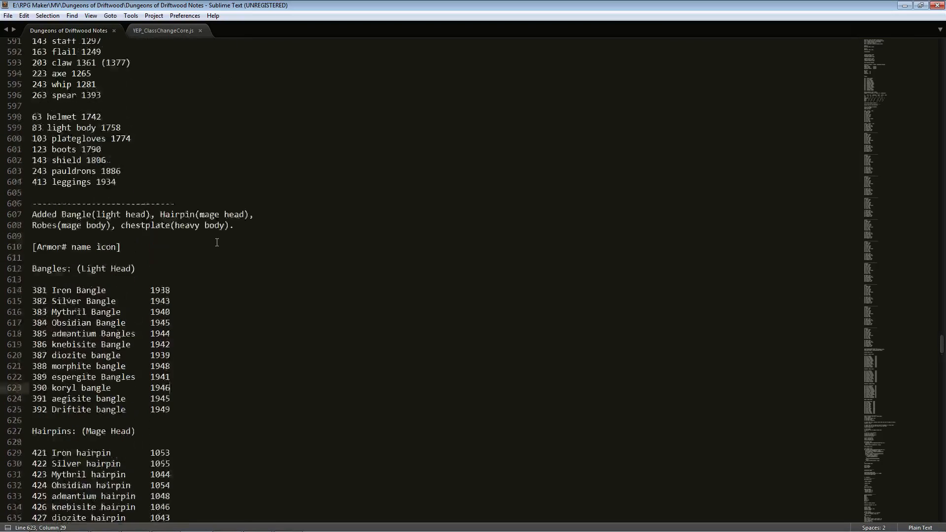
pyautogui.scroll(10, 210, 267)
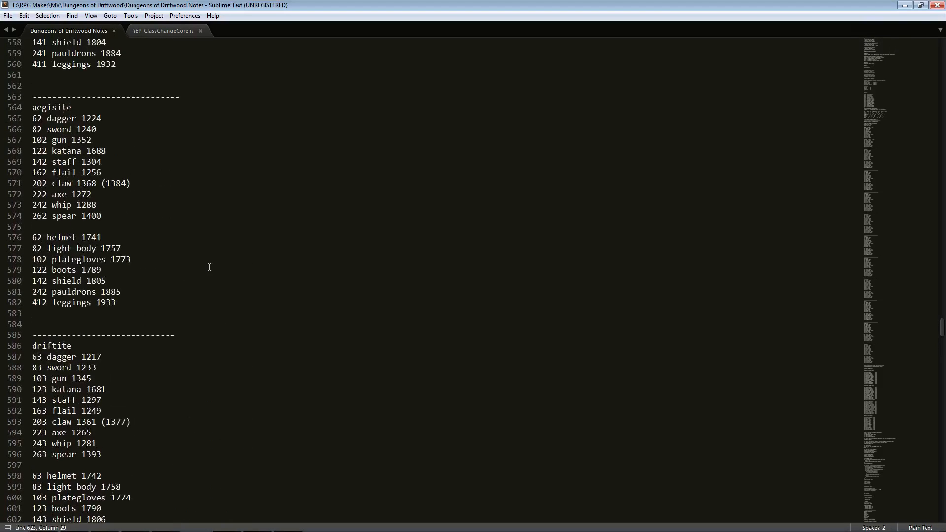
pyautogui.scroll(20, 210, 267)
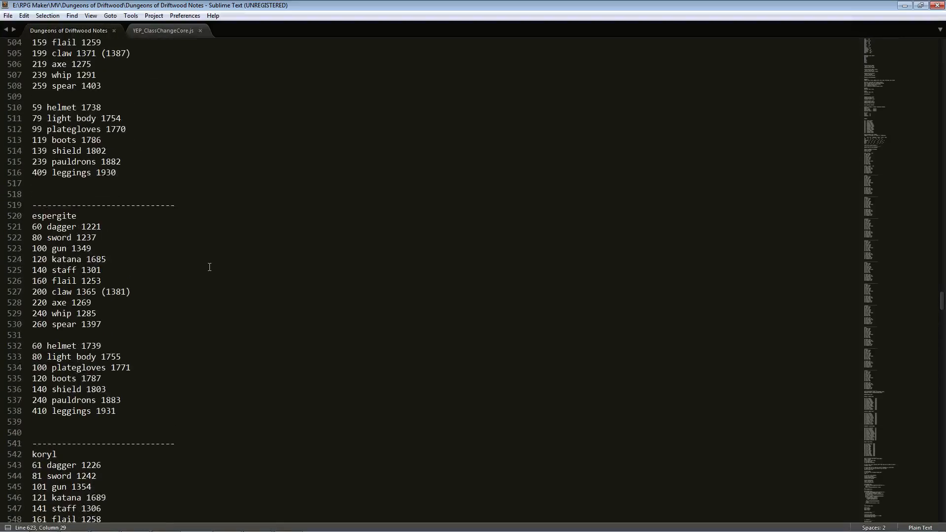
pyautogui.scroll(19, 209, 267)
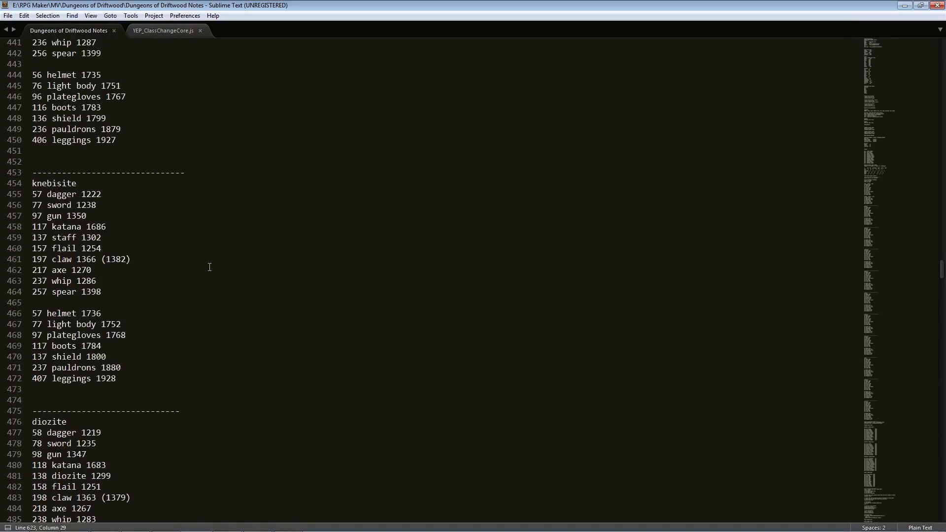
pyautogui.scroll(20, 209, 267)
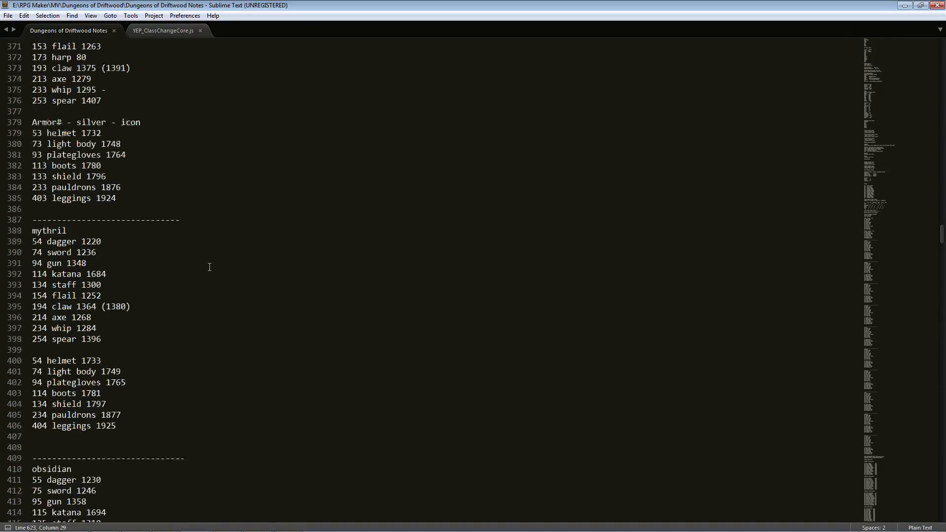
# Review the notes on ingots, multiple attacks, augments, armor types, skill icons and weapon image resizing
pyautogui.scroll(19, 210, 267)
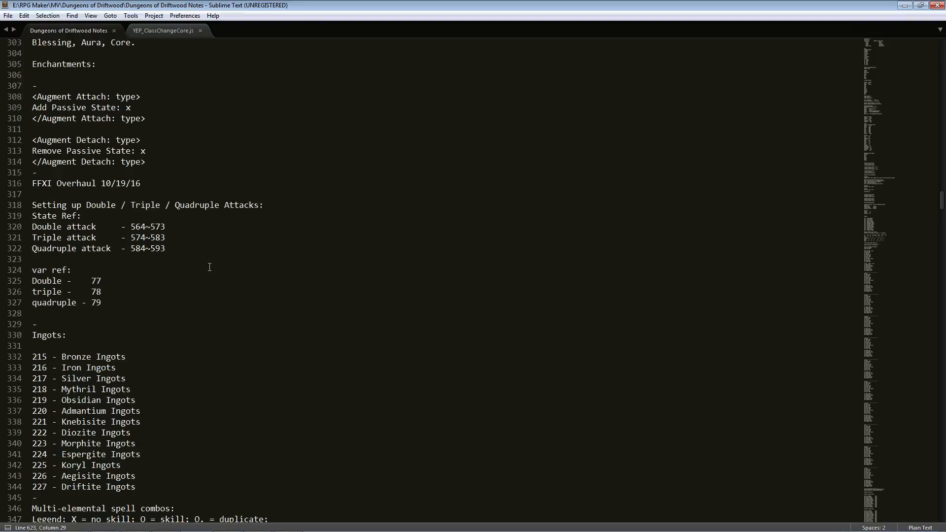
pyautogui.scroll(15, 209, 267)
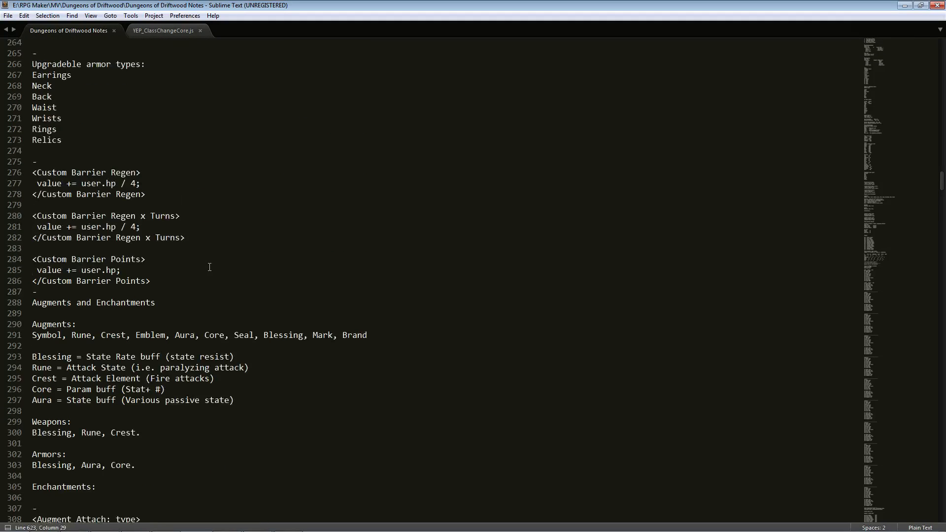
pyautogui.scroll(7, 209, 267)
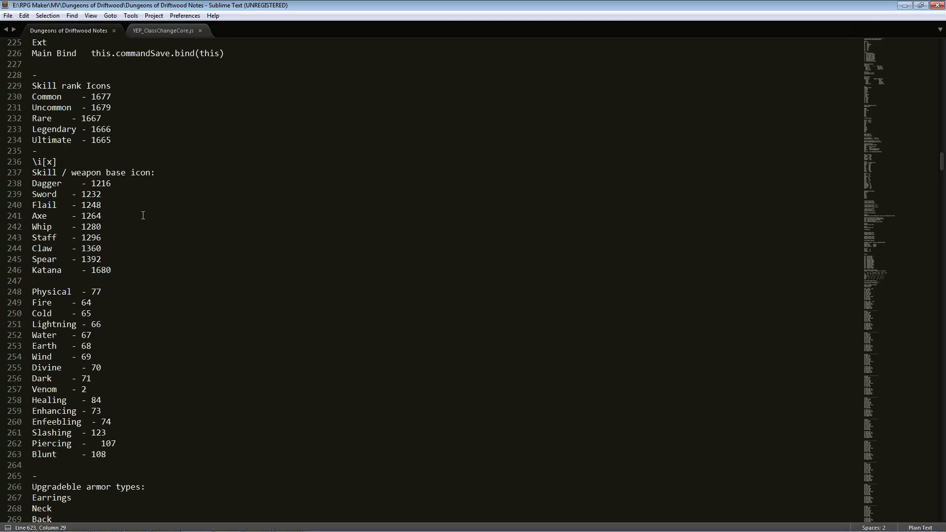
pyautogui.scroll(6, 143, 215)
pyautogui.scroll(16, 143, 215)
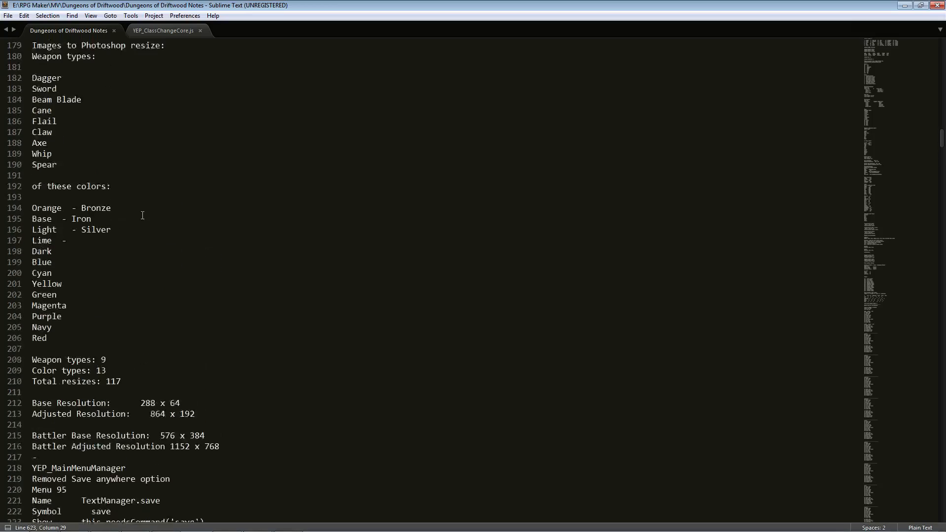
# Review the opening notes on skill learning, equip slots, weapon animations, the Exp formula and skill variable locations
pyautogui.scroll(20, 144, 214)
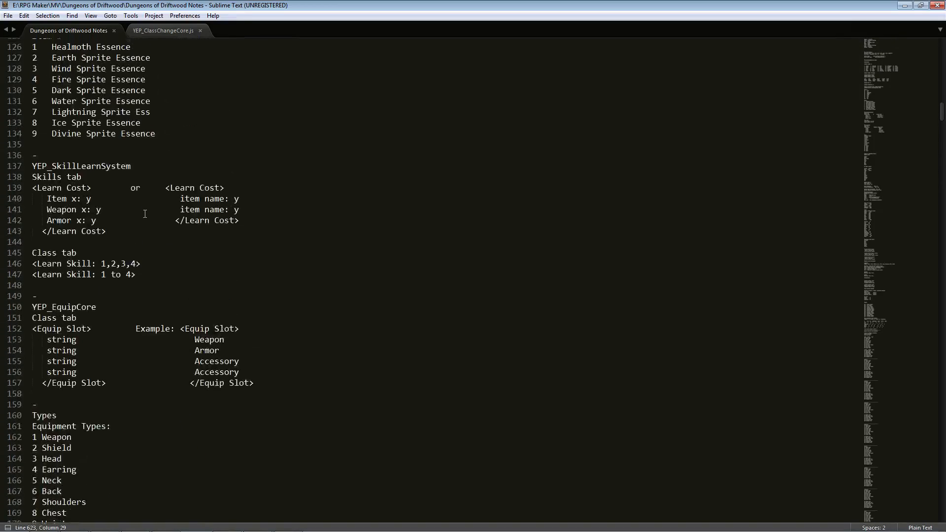
pyautogui.scroll(20, 144, 214)
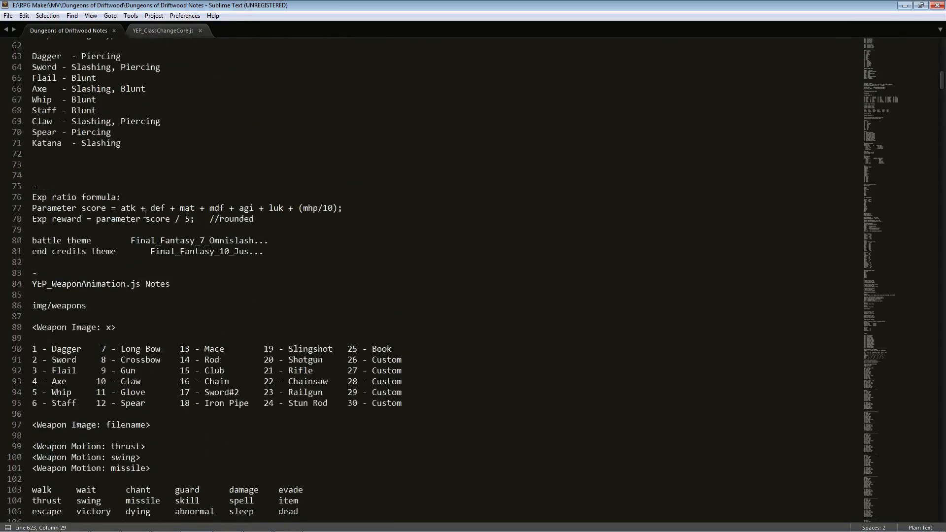
pyautogui.scroll(7, 145, 214)
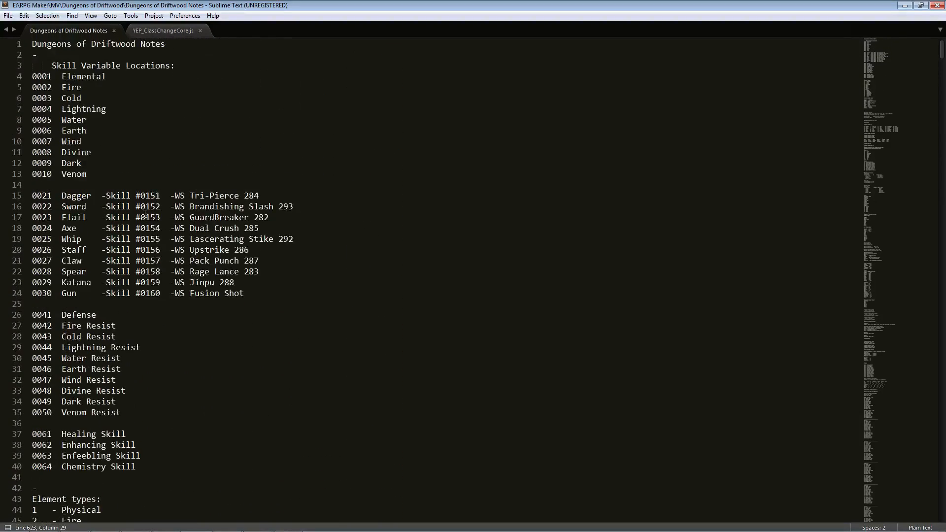
pyautogui.scroll(-20, 146, 214)
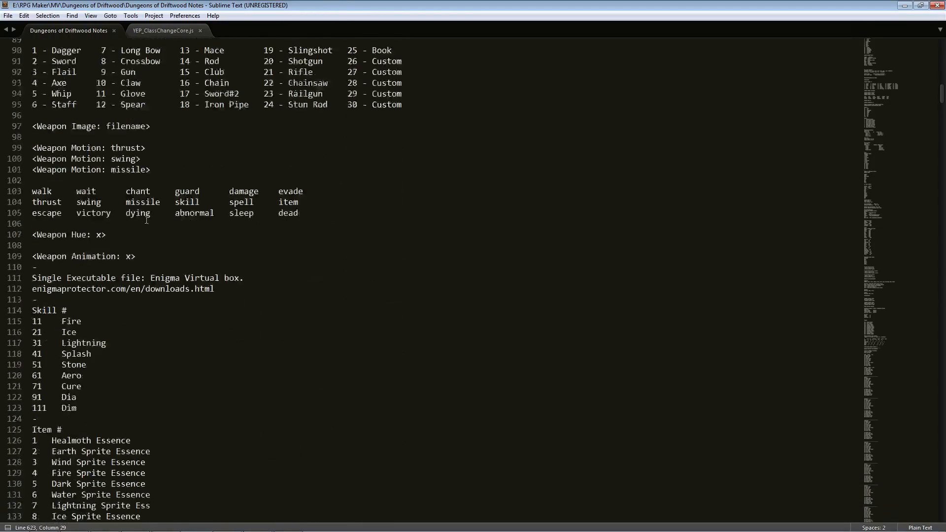
pyautogui.scroll(-7, 386, 290)
# Jump ahead in the notes to the damage evals and enemy level notetags, and examine the naming convention list from Minor to Massive
pyautogui.moveTo(941, 122); pyautogui.dragTo(943, 390)
pyautogui.scroll(-12, 542, 236)
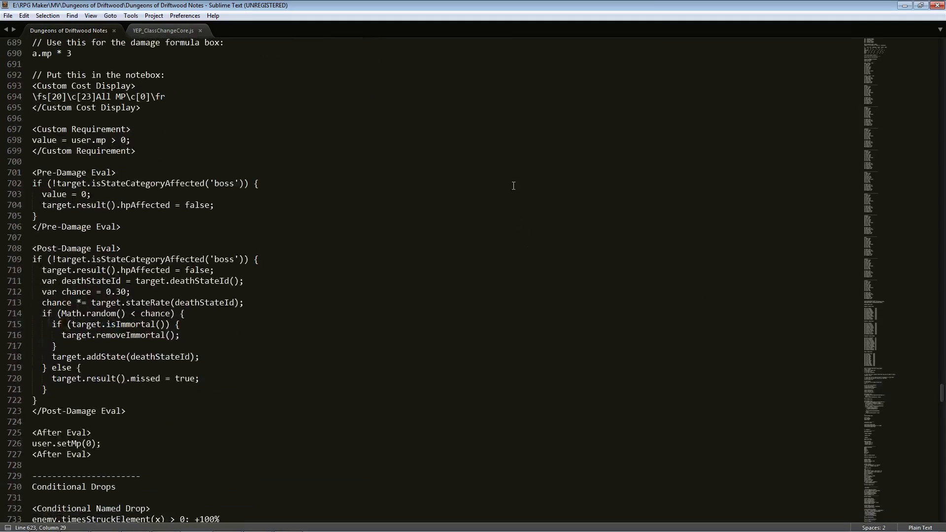
pyautogui.scroll(-13, 420, 197)
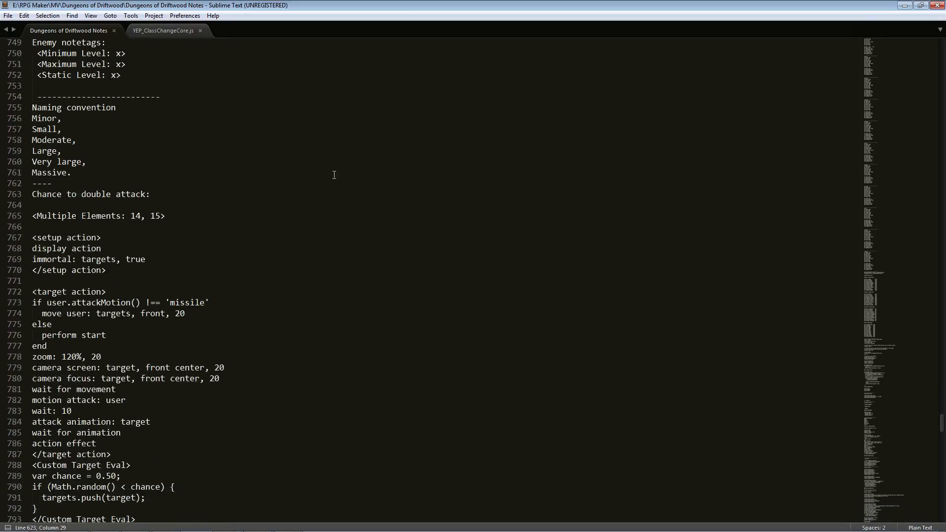
pyautogui.scroll(-3, 334, 175)
pyautogui.scroll(4, 232, 148)
pyautogui.moveTo(66, 150); pyautogui.dragTo(51, 129)
pyautogui.click(98, 158)
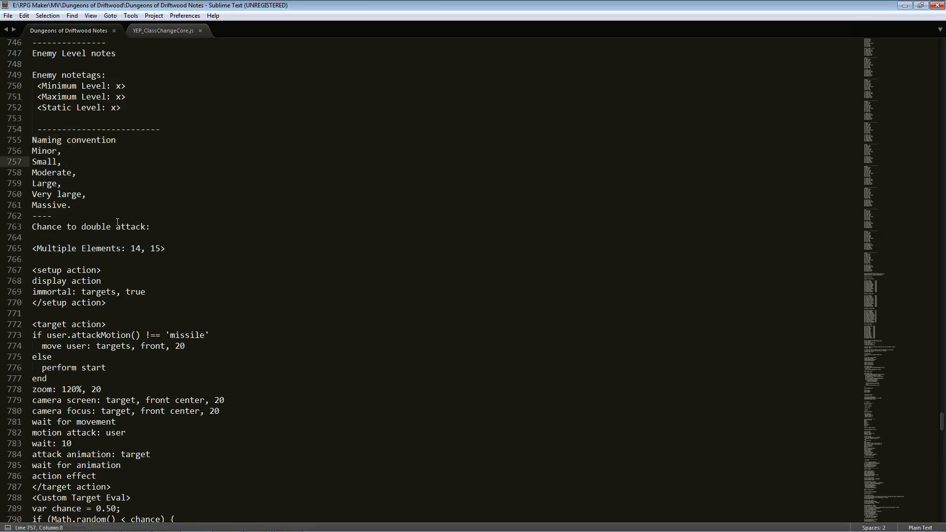
# Look over the double attack action code, the Old Poison regenerate effect and the old DOT formula
pyautogui.scroll(-14, 164, 212)
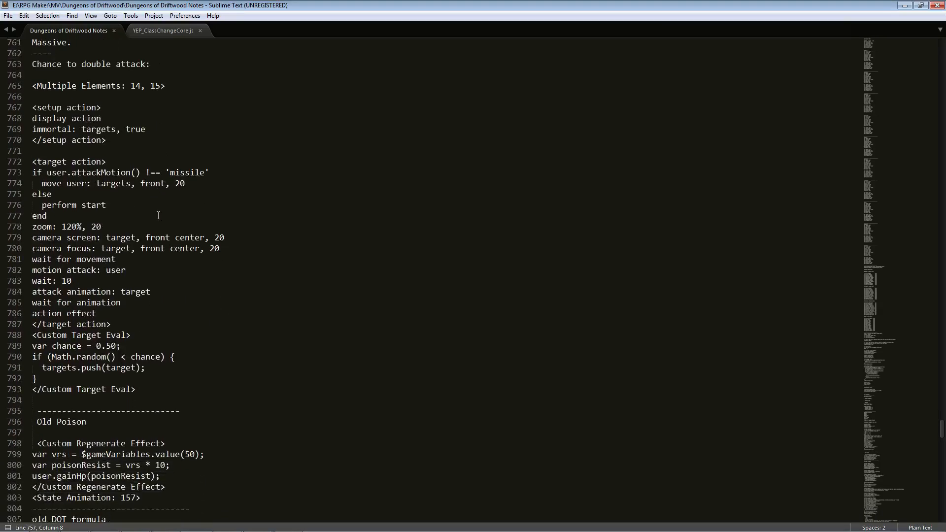
pyautogui.scroll(2, 178, 193)
pyautogui.moveTo(142, 270); pyautogui.dragTo(33, 216)
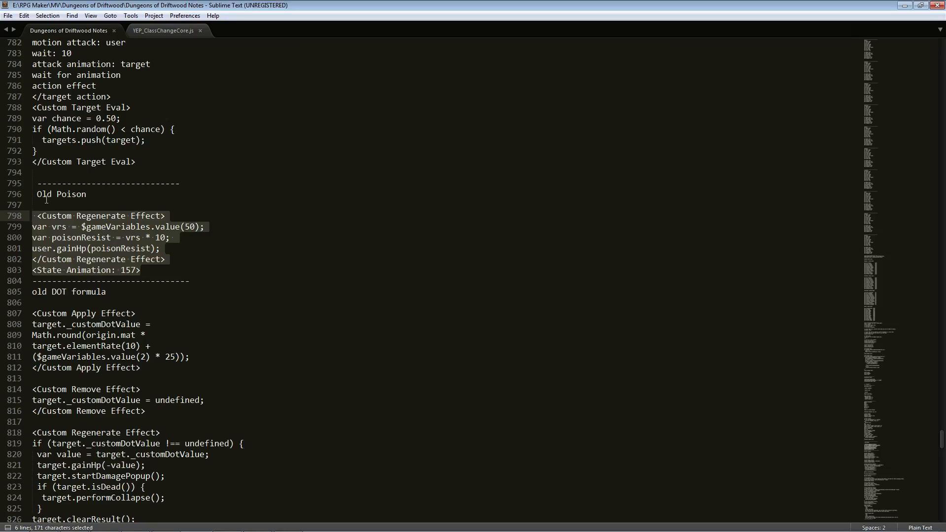
pyautogui.scroll(-3, 207, 229)
pyautogui.click(231, 233)
pyautogui.scroll(-5, 232, 233)
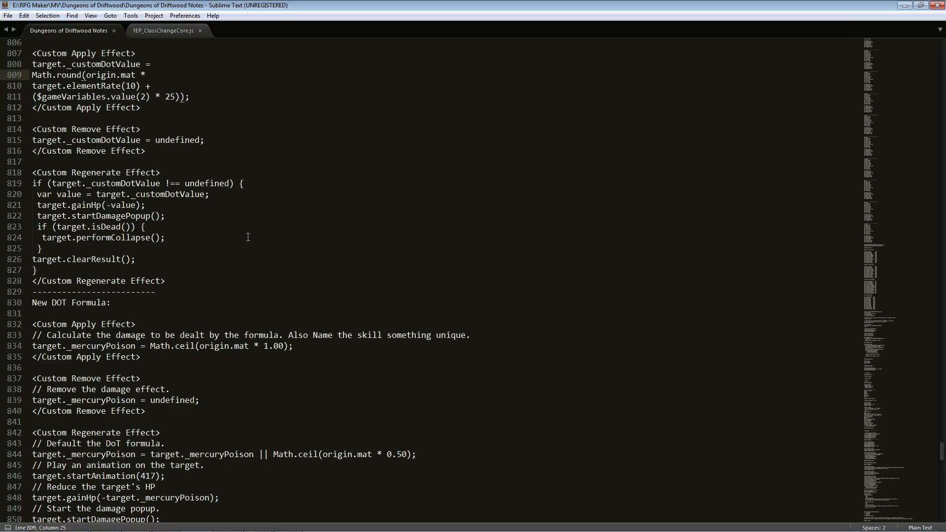
# Read the new DOT formula, the skill learn notetags, the picture number allocation and the special thanks at the end of the notes
pyautogui.scroll(3, 247, 241)
pyautogui.scroll(-4, 355, 239)
pyautogui.scroll(-8, 365, 184)
pyautogui.scroll(-4, 403, 209)
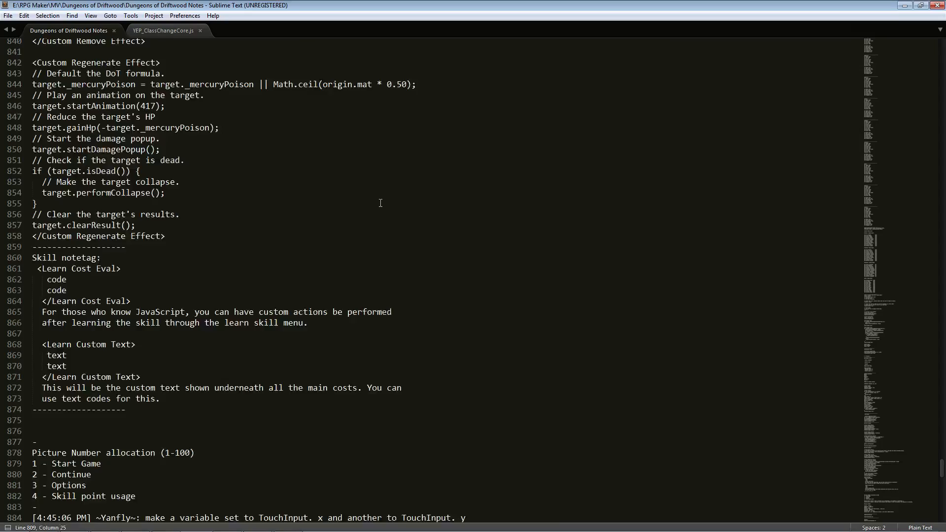
pyautogui.scroll(-4, 251, 217)
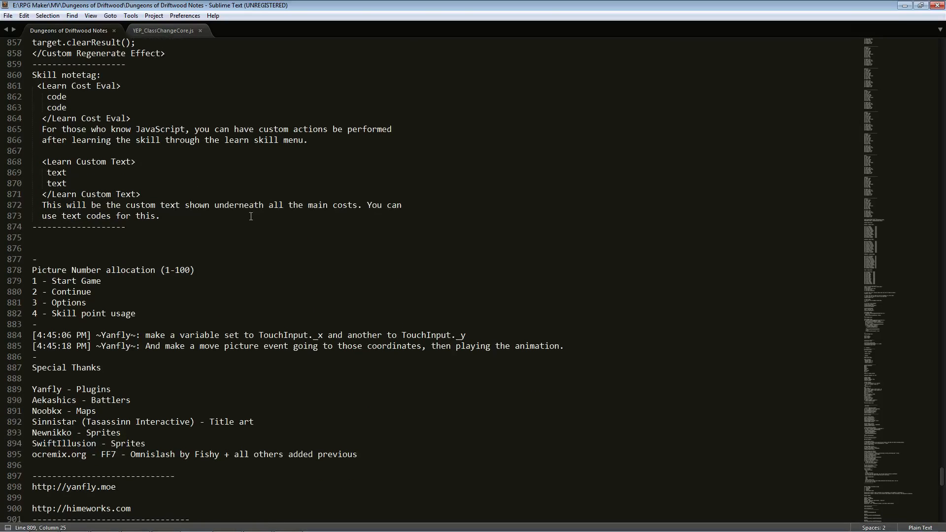
pyautogui.scroll(-5, 252, 215)
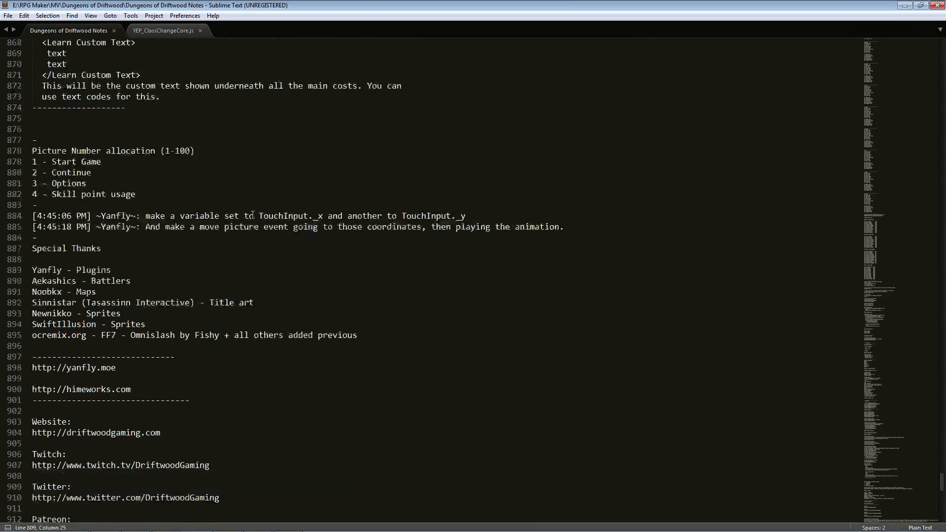
# Switch from the notes to RPG Maker MV, close the Plugin Manager and open the database's skill list
pyautogui.scroll(-3, 253, 215)
pyautogui.scroll(7, 253, 215)
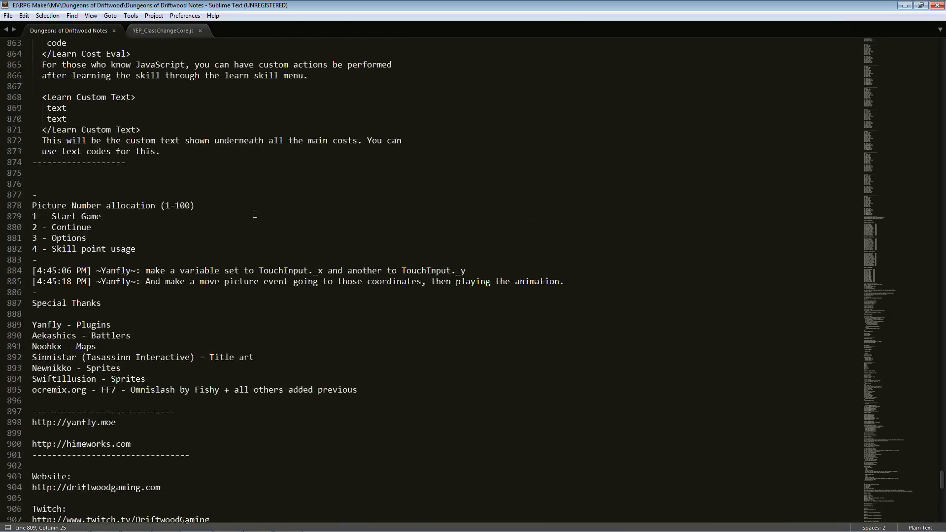
pyautogui.moveTo(196, 522)
pyautogui.click(288, 523)
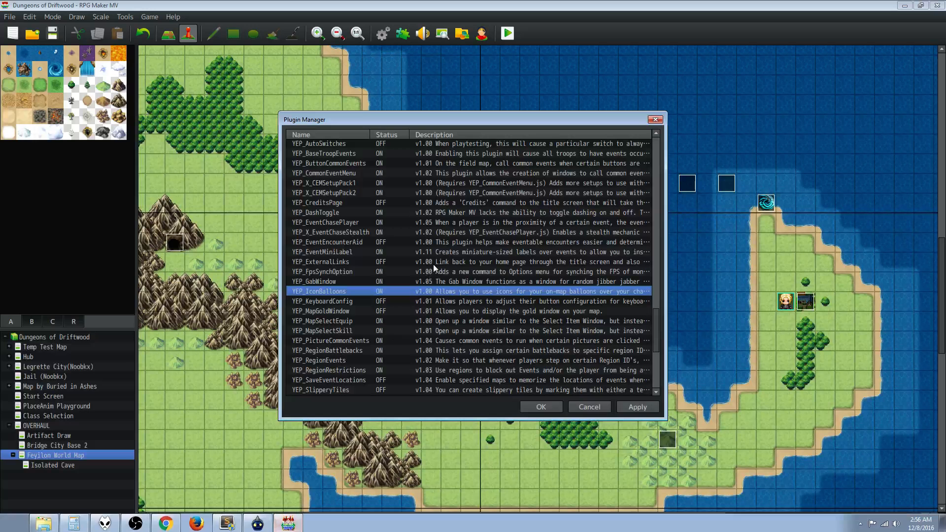
pyautogui.click(537, 407)
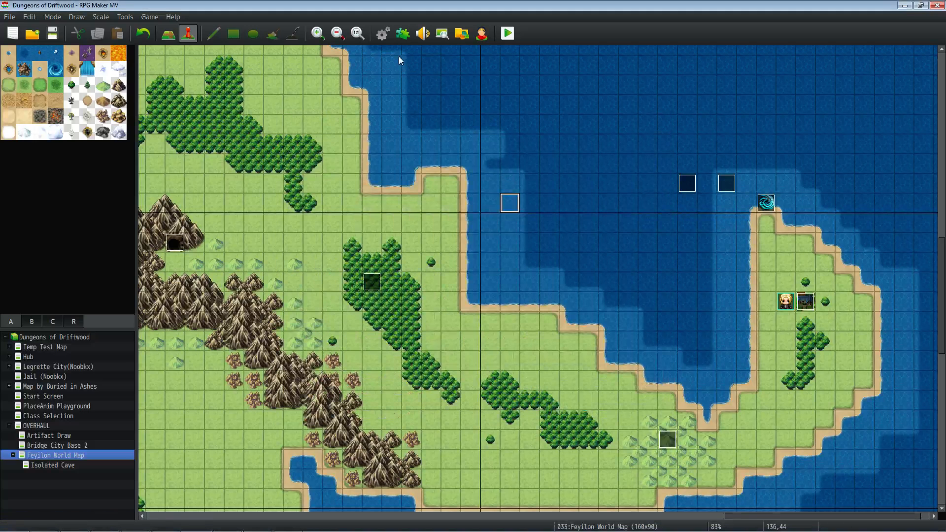
pyautogui.click(383, 33)
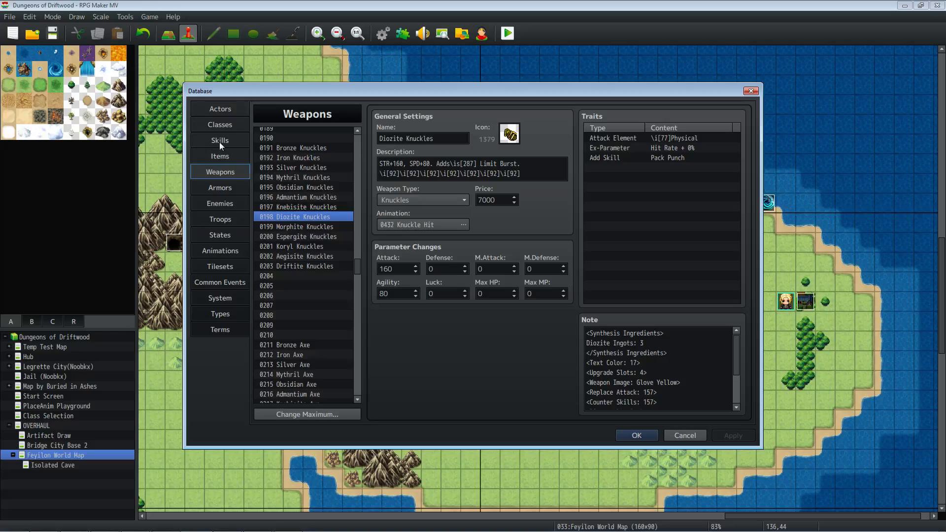
pyautogui.click(219, 141)
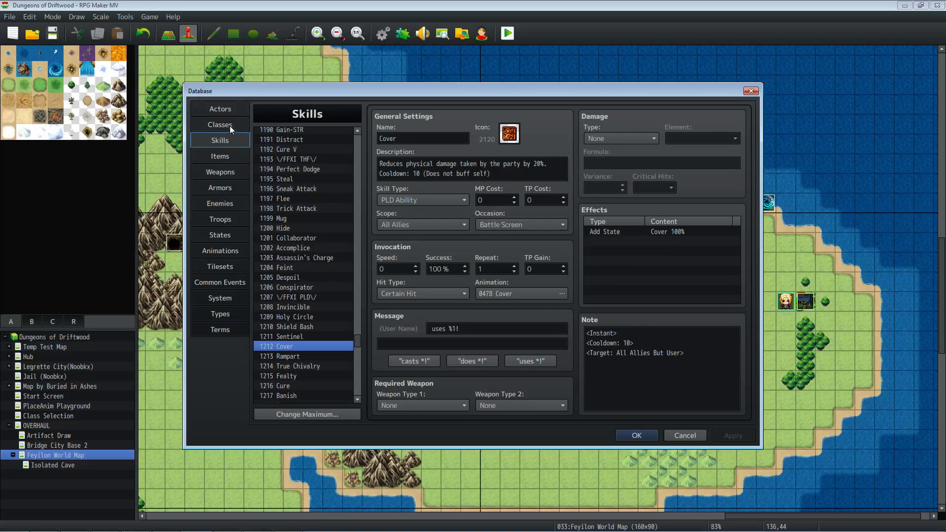
pyautogui.click(229, 127)
pyautogui.click(227, 141)
# Go back to the older skills and look over the Fire Spells divider and the Upstrike limit burst
pyautogui.scroll(2, 312, 178)
pyautogui.scroll(2, 312, 178)
pyautogui.moveTo(357, 342); pyautogui.dragTo(357, 190)
pyautogui.click(309, 334)
pyautogui.scroll(4, 311, 259)
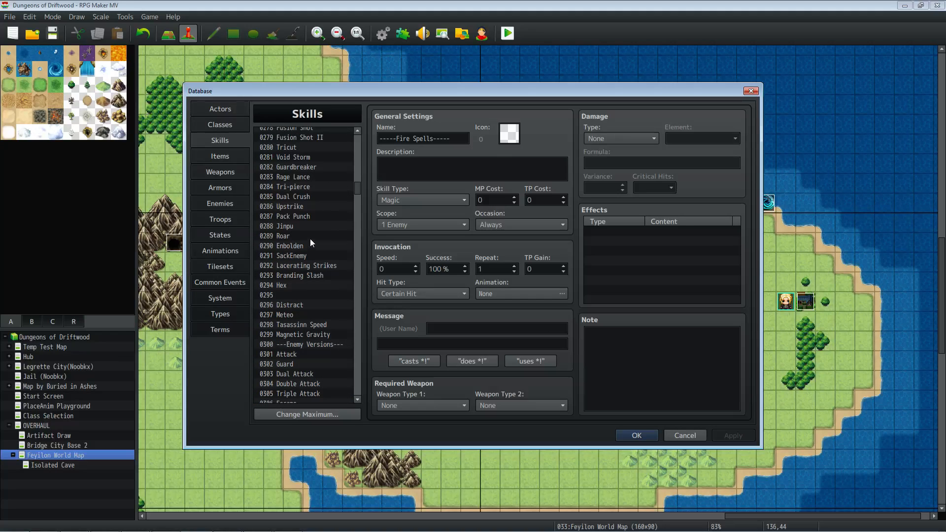
pyautogui.click(315, 203)
pyautogui.scroll(2, 342, 185)
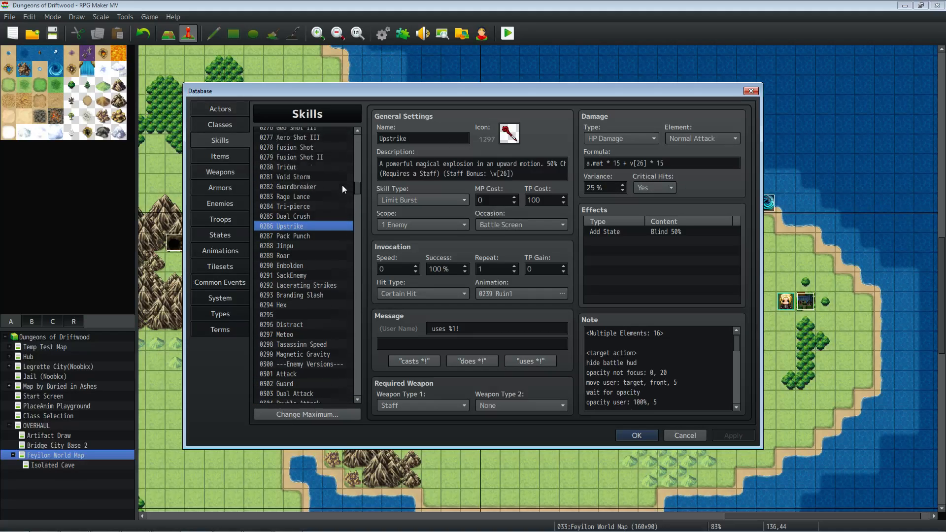
pyautogui.scroll(4, 342, 185)
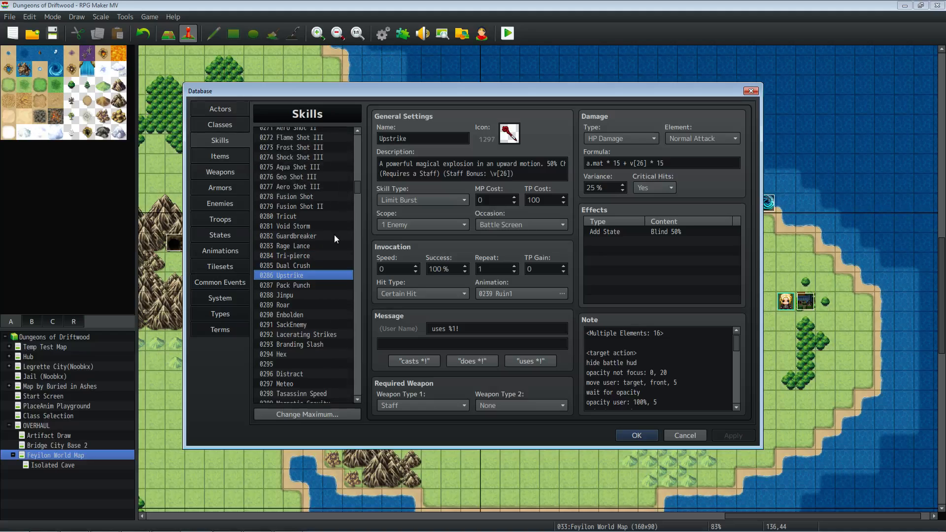
# Inspect the elemental gun skills, including Aero Shot and Flame Shot II
pyautogui.click(323, 217)
pyautogui.scroll(3, 321, 220)
pyautogui.click(319, 223)
pyautogui.scroll(3, 318, 223)
pyautogui.click(315, 225)
pyautogui.scroll(2, 319, 227)
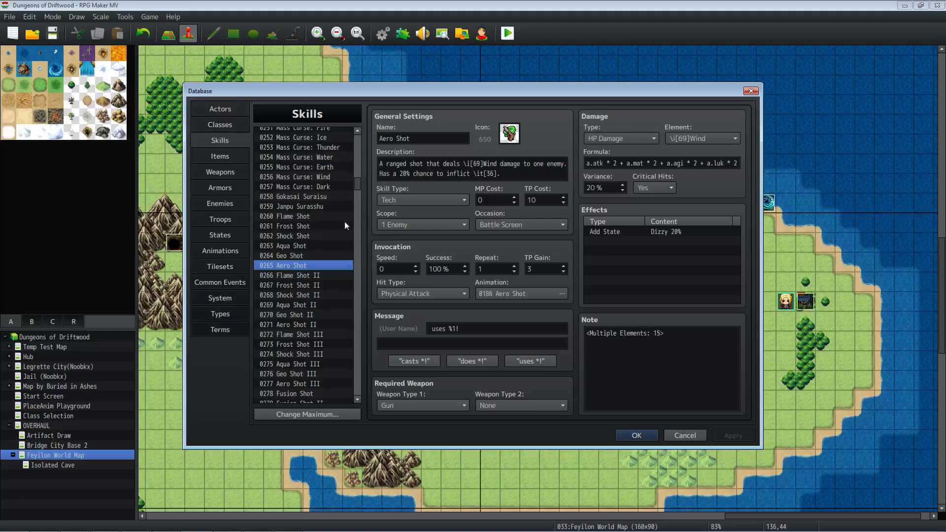
pyautogui.scroll(3, 312, 232)
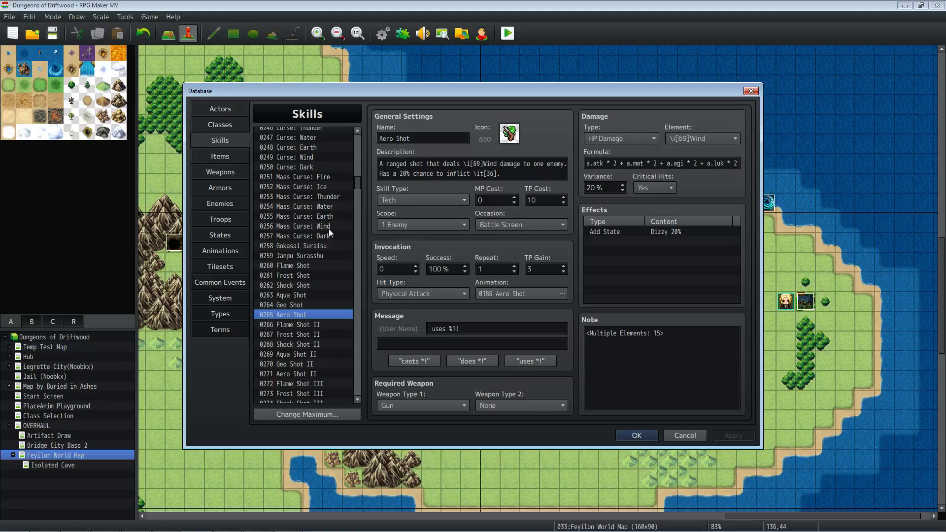
pyautogui.scroll(-3, 333, 231)
pyautogui.click(330, 236)
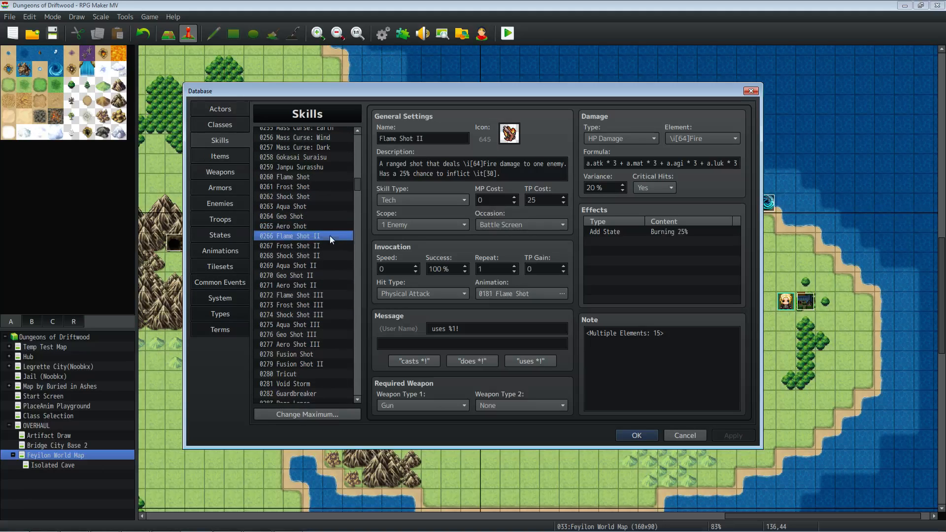
# Browse the curse spells and inspect Mass Curse: Fire
pyautogui.scroll(5, 329, 236)
pyautogui.scroll(1, 325, 236)
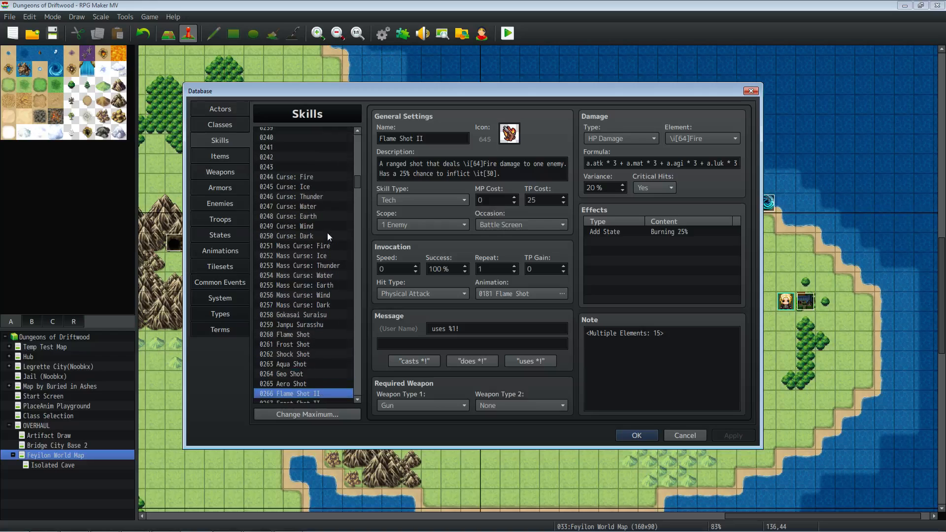
pyautogui.scroll(-2, 324, 231)
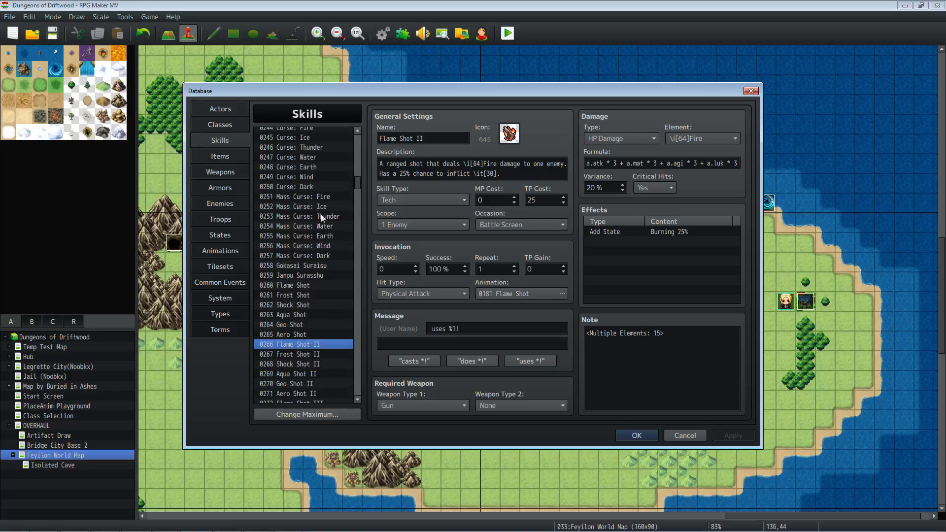
pyautogui.click(315, 200)
pyautogui.scroll(-2, 316, 200)
pyautogui.scroll(-9, 318, 197)
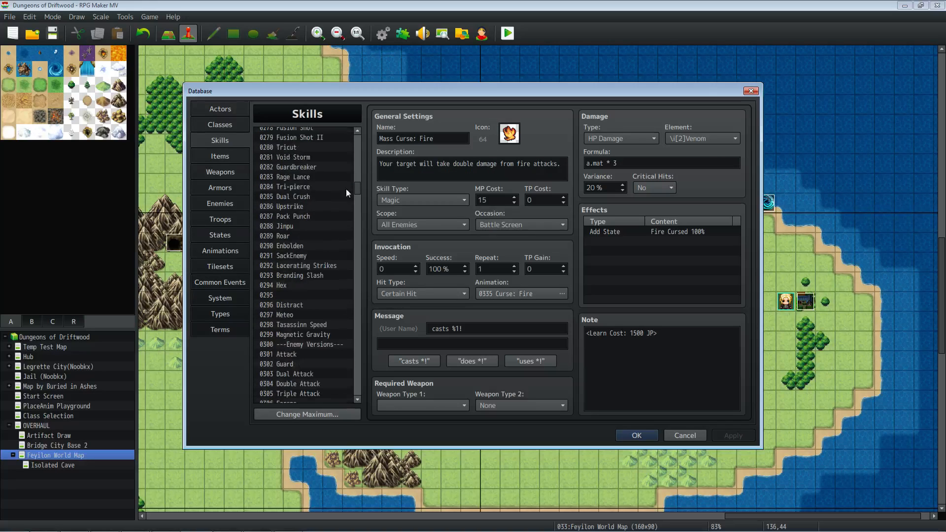
# Open the Dim III skill in the enemy versions and highlight its damage formula
pyautogui.moveTo(355, 188); pyautogui.dragTo(356, 208)
pyautogui.click(329, 218)
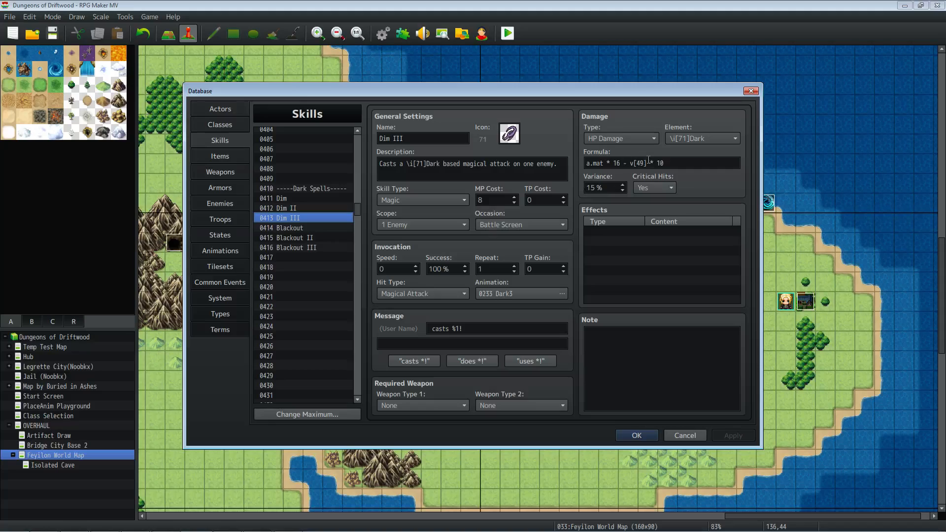
pyautogui.click(675, 162)
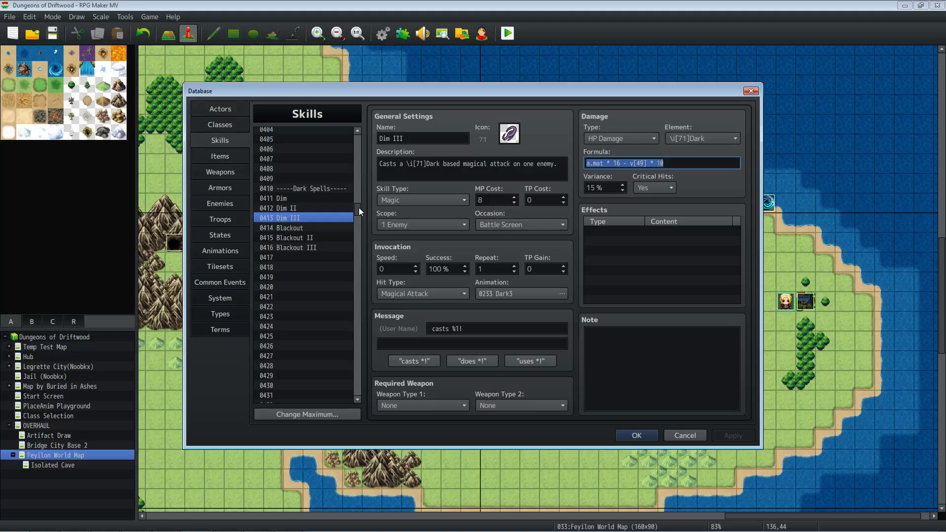
# Move on to the Aazer to Zazer enemy skills and open Aazer
pyautogui.moveTo(358, 208); pyautogui.dragTo(359, 224)
pyautogui.scroll(-5, 358, 227)
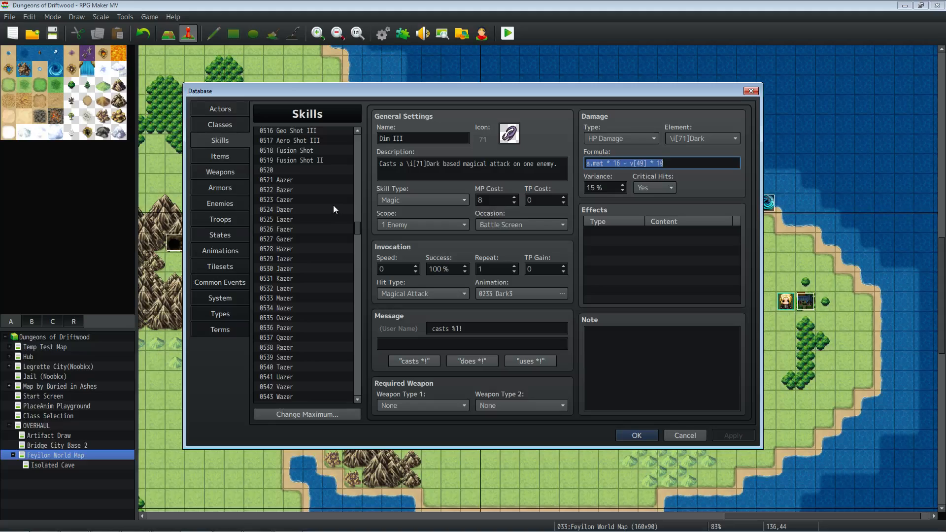
pyautogui.scroll(-4, 330, 199)
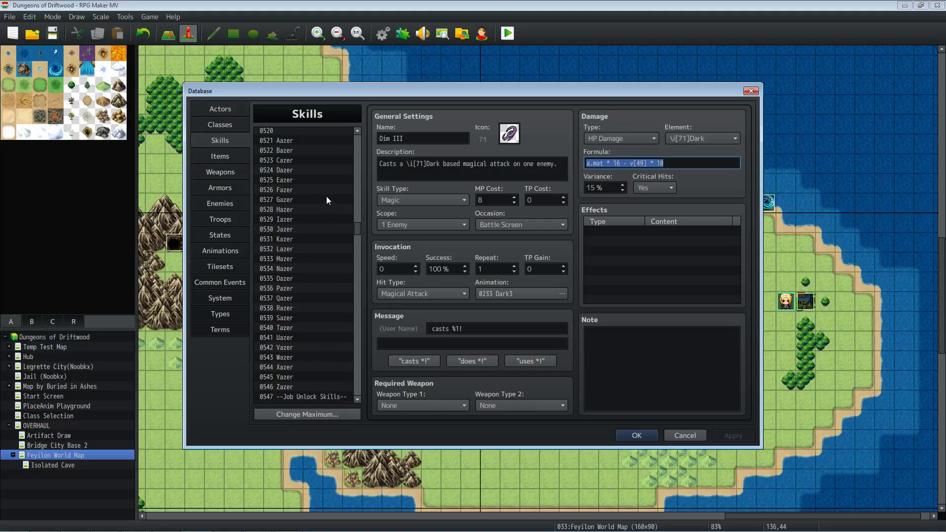
pyautogui.click(307, 141)
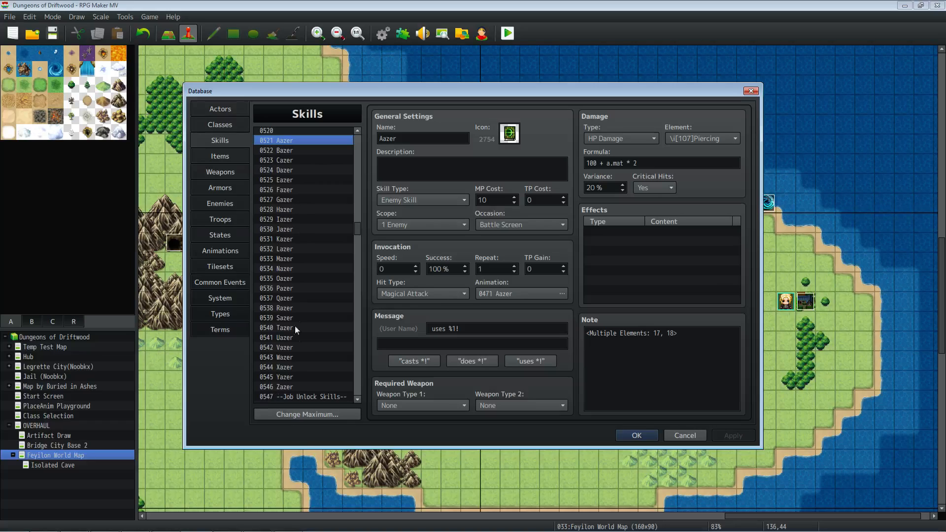
# Go through the enemy skills one by one from Bazer to Zazer, comparing their MP costs and damage formulas
pyautogui.click(301, 151)
pyautogui.press('Down')
pyautogui.press('Down')
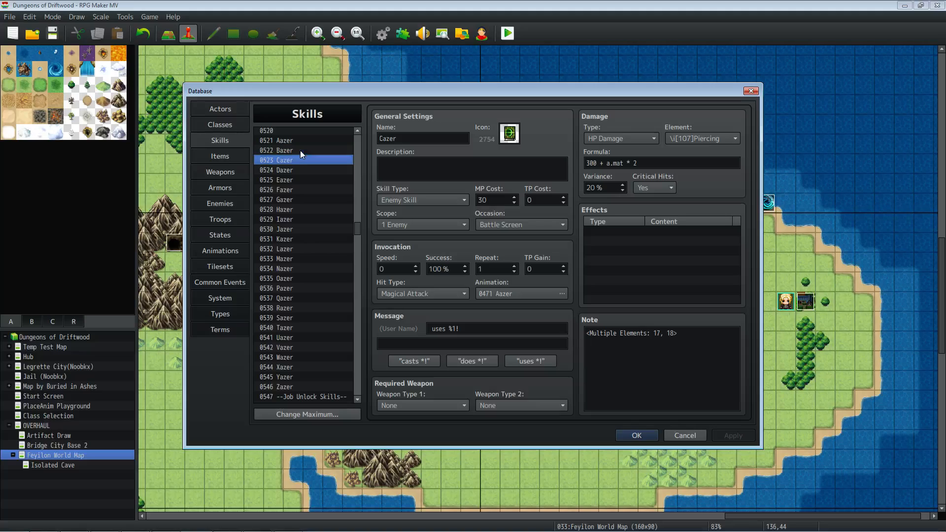
pyautogui.press('Down')
pyautogui.press('Down')
pyautogui.press('Down')
pyautogui.press('Down')
pyautogui.press('Down')
pyautogui.press('Down')
pyautogui.press('Down')
pyautogui.press('Down')
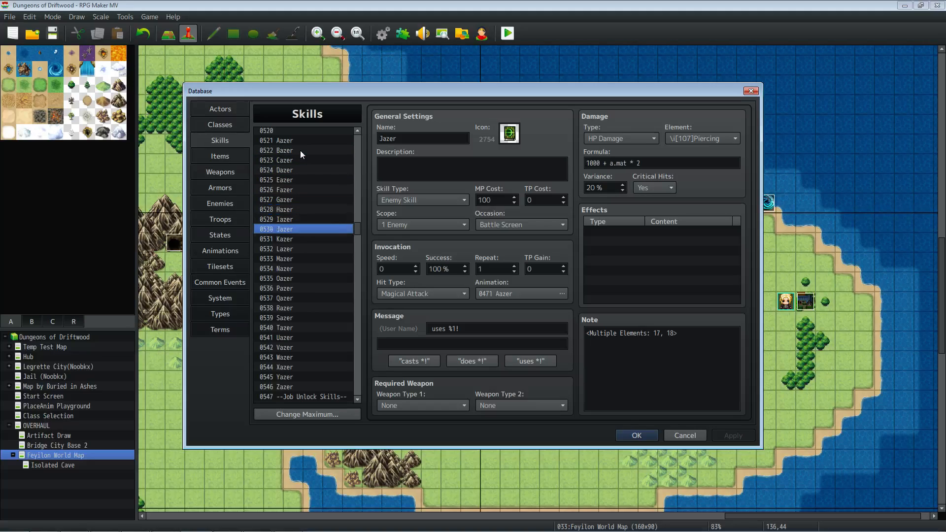
pyautogui.press('Down')
pyautogui.press('Down')
pyautogui.press('Down')
pyautogui.press('Down')
pyautogui.press('Down')
pyautogui.press('Down')
pyautogui.press('Down')
pyautogui.press('Down')
pyautogui.press('Down')
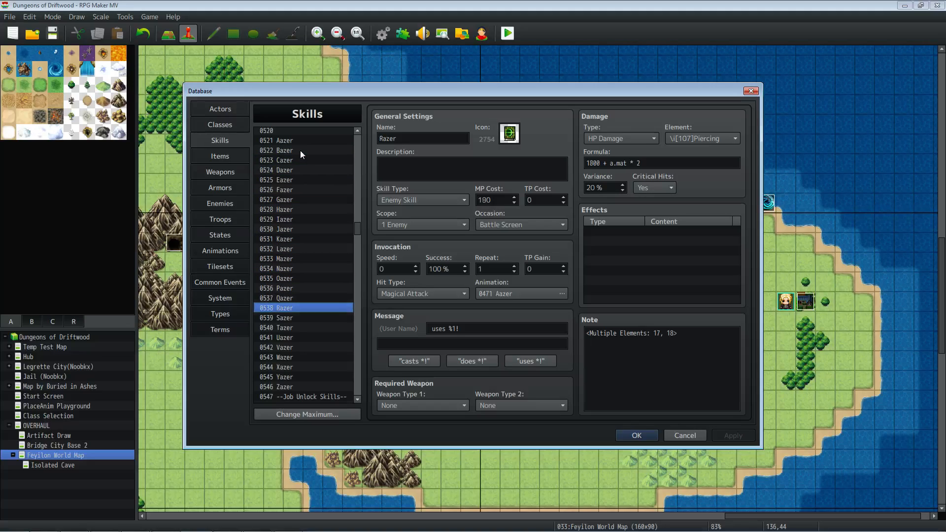
pyautogui.press('Down')
pyautogui.press('Down')
pyautogui.press('Down')
pyautogui.press('Down')
pyautogui.press('Down')
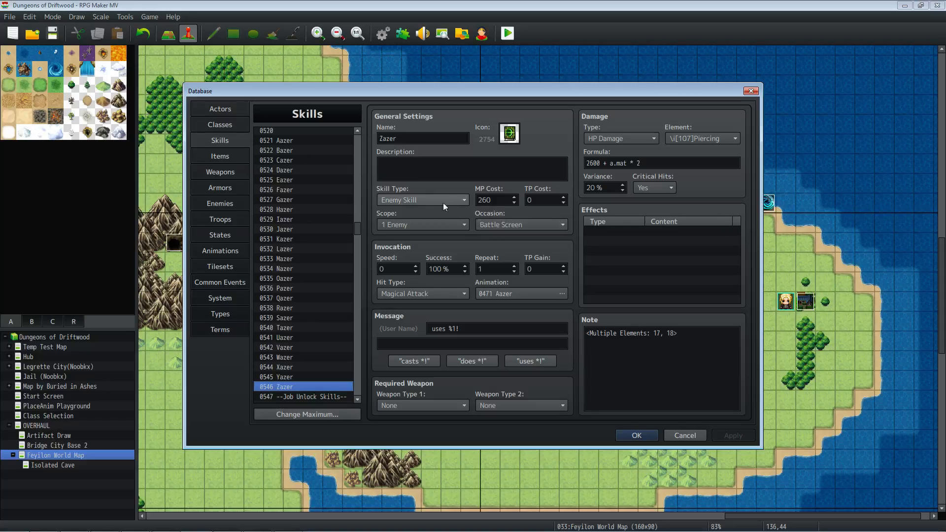
# Compare the damage formulas of Bazer, Zazer and Aazer, highlighting those of Bazer and Zazer
pyautogui.click(300, 151)
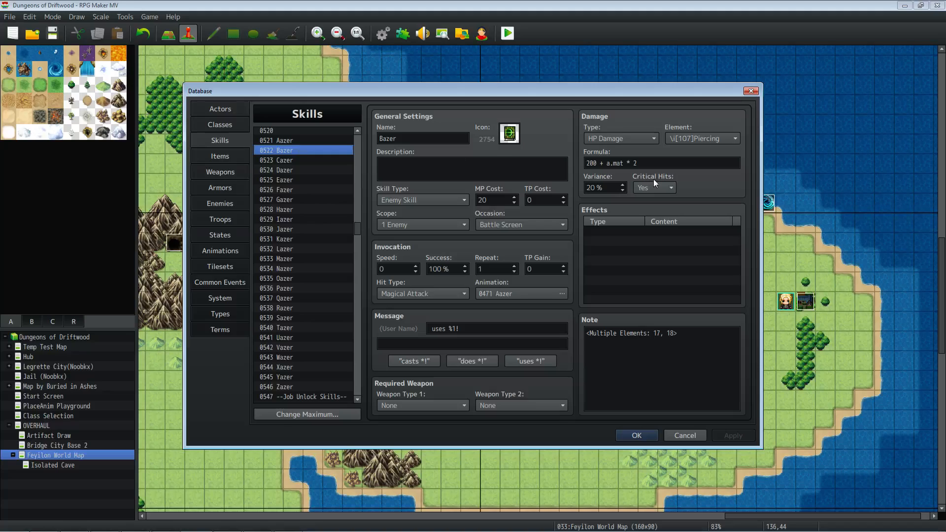
pyautogui.click(643, 163)
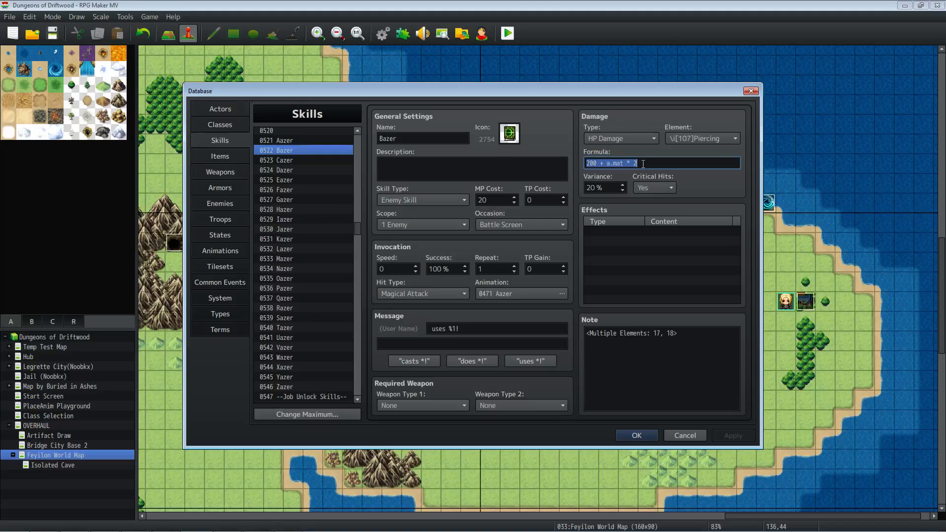
pyautogui.click(302, 377)
pyautogui.click(303, 387)
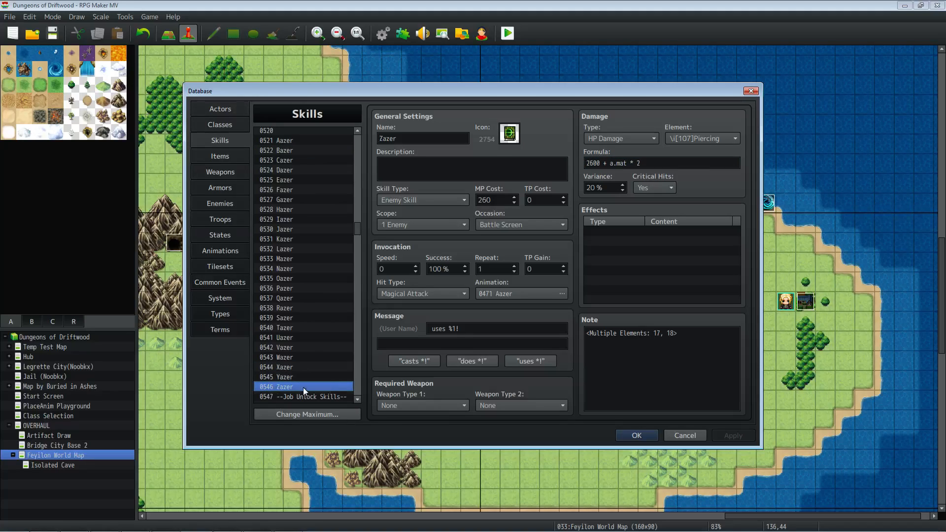
pyautogui.moveTo(587, 164); pyautogui.dragTo(625, 163)
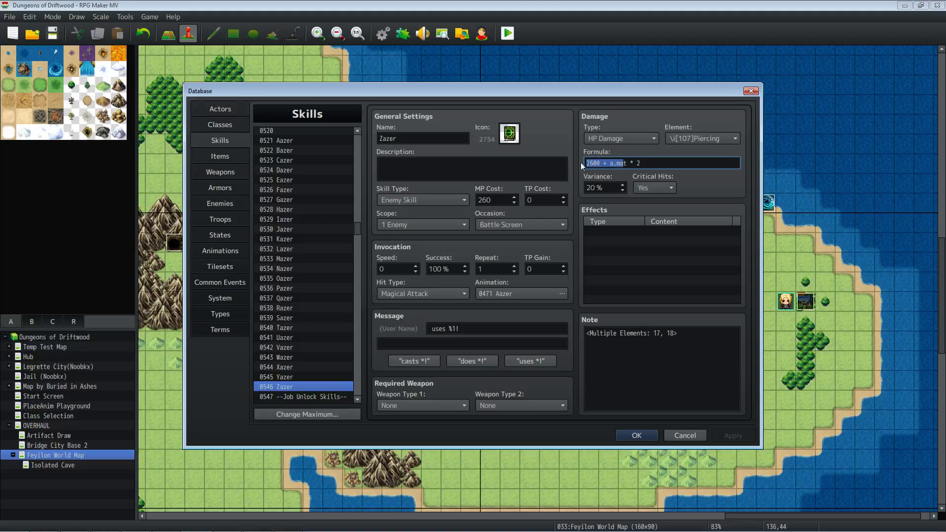
pyautogui.click(311, 259)
pyautogui.click(297, 143)
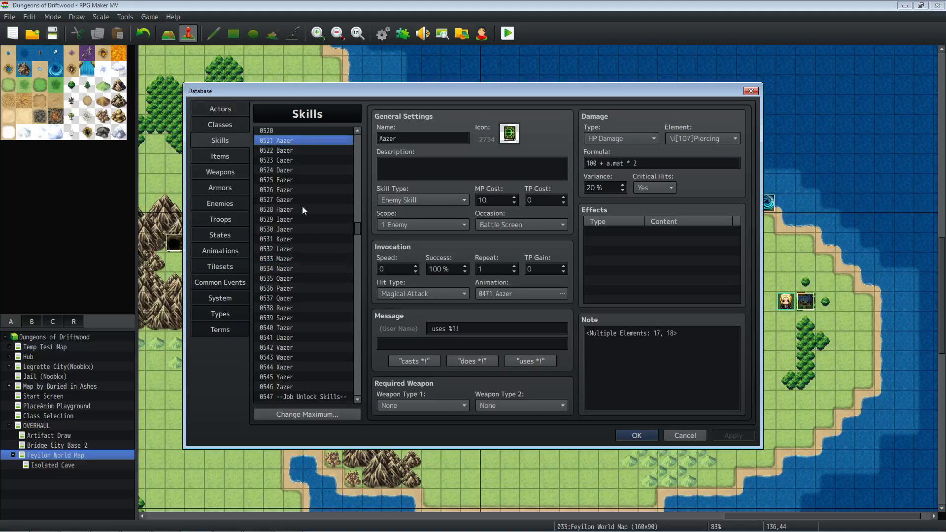
# Find the Job Unlock Skills section and open Unlock Warrior to examine its learn cost notetags
pyautogui.scroll(-1, 303, 196)
pyautogui.scroll(1, 303, 196)
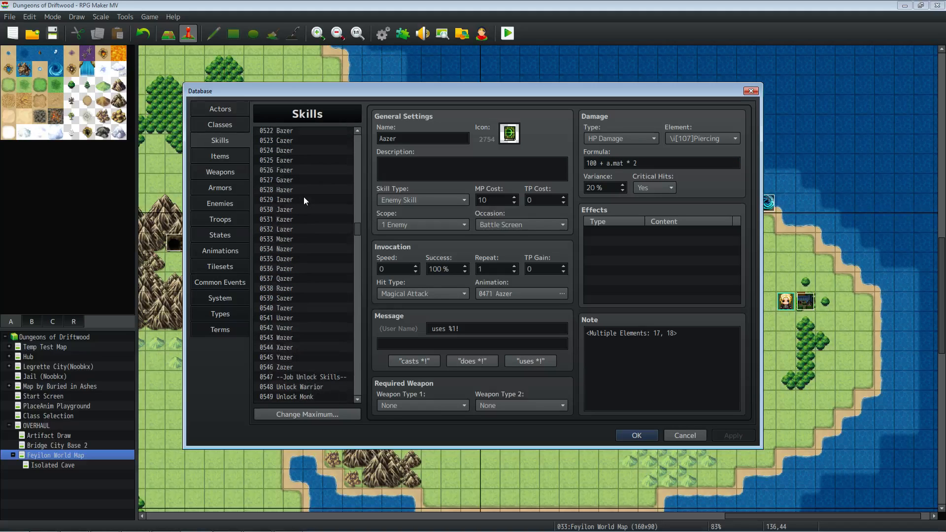
pyautogui.scroll(-1, 301, 209)
pyautogui.scroll(-5, 302, 209)
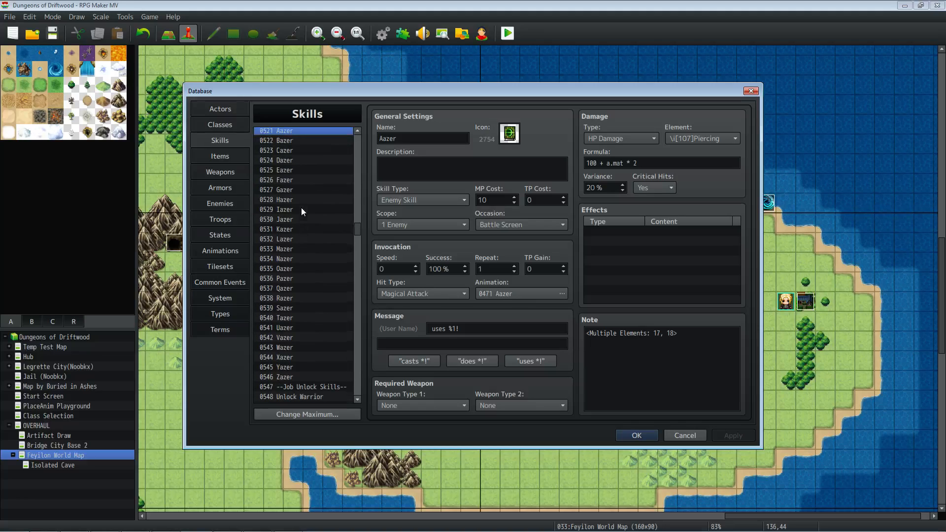
pyautogui.scroll(-2, 302, 202)
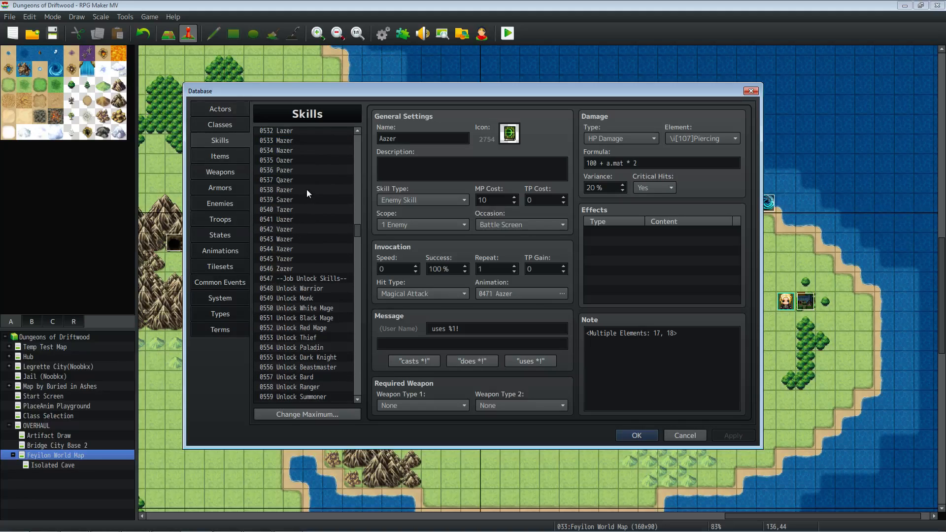
pyautogui.scroll(-3, 307, 191)
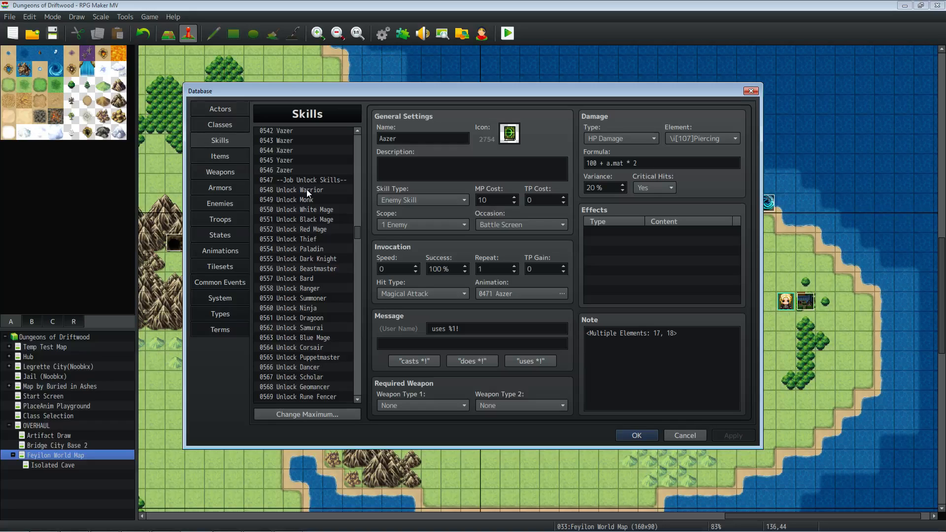
pyautogui.click(306, 190)
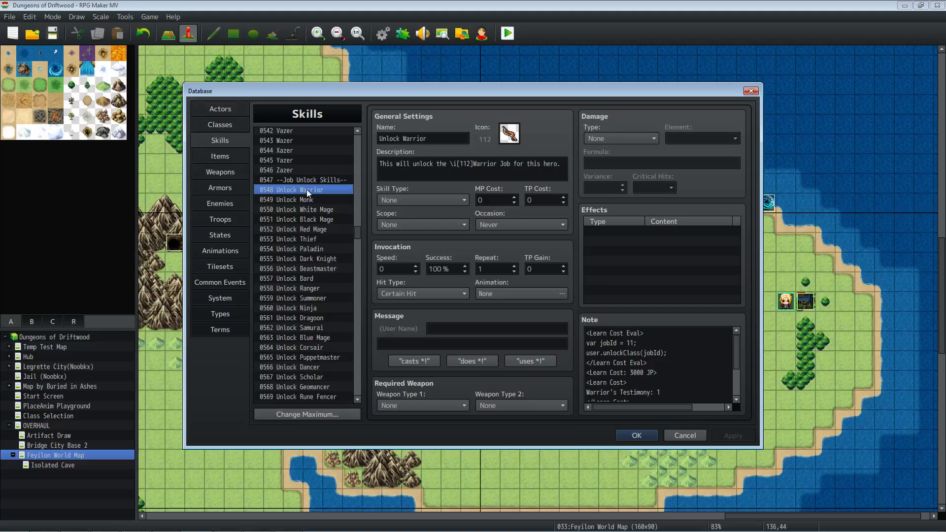
# Look through the remaining job unlock skills down to Unlock Rune Fencer
pyautogui.scroll(-2, 307, 189)
pyautogui.scroll(-2, 307, 190)
pyautogui.scroll(-1, 308, 190)
pyautogui.scroll(2, 307, 189)
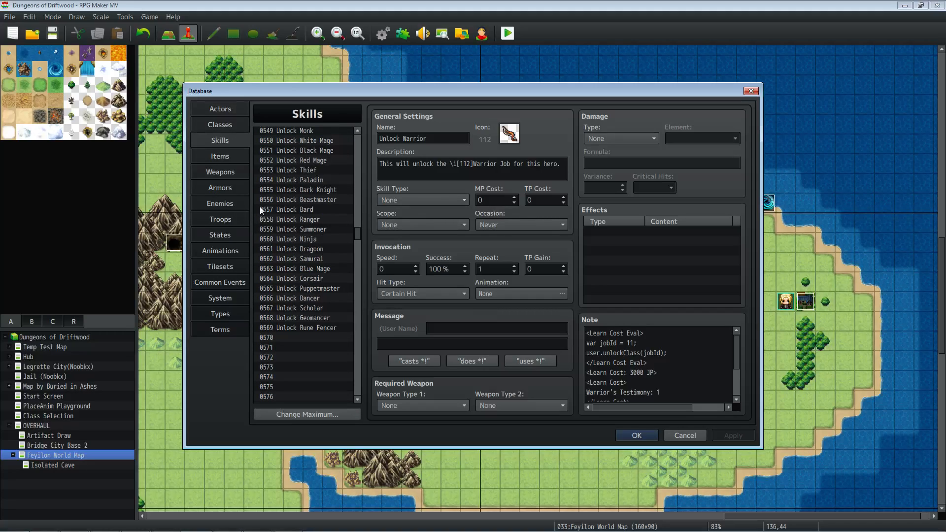
pyautogui.scroll(2, 294, 191)
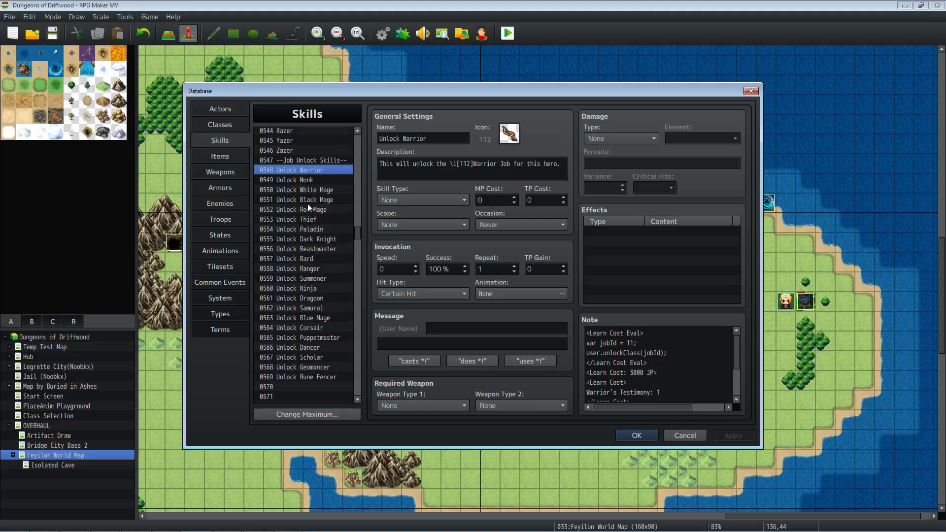
# Open Unlock Thief in the job unlock skills and examine its learn cost notetags, highlighting the 3000 JP cost
pyautogui.scroll(6, 312, 173)
pyautogui.scroll(-4, 323, 189)
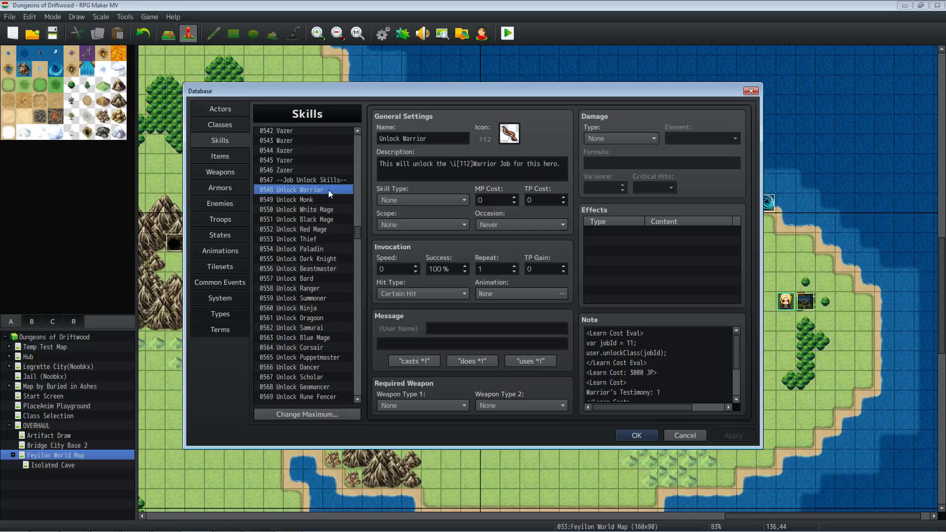
pyautogui.click(316, 240)
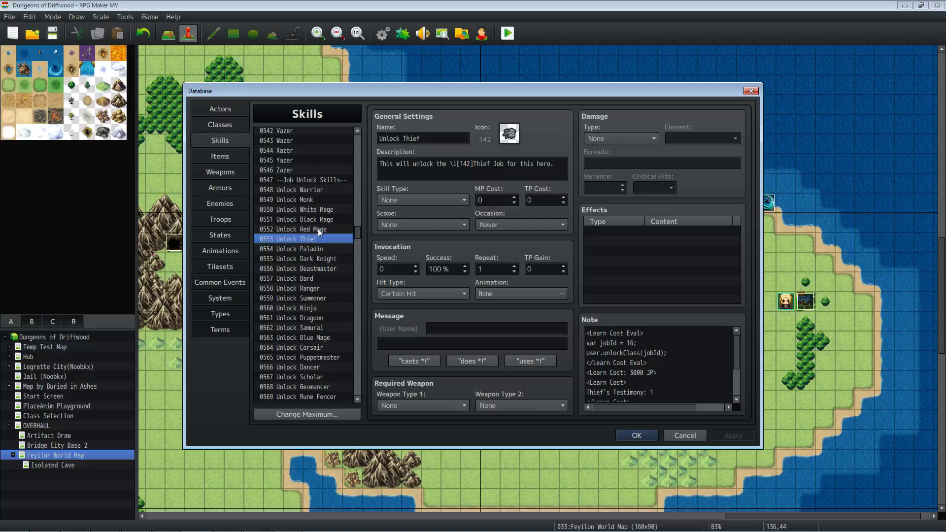
pyautogui.click(650, 377)
pyautogui.moveTo(657, 374); pyautogui.dragTo(581, 376)
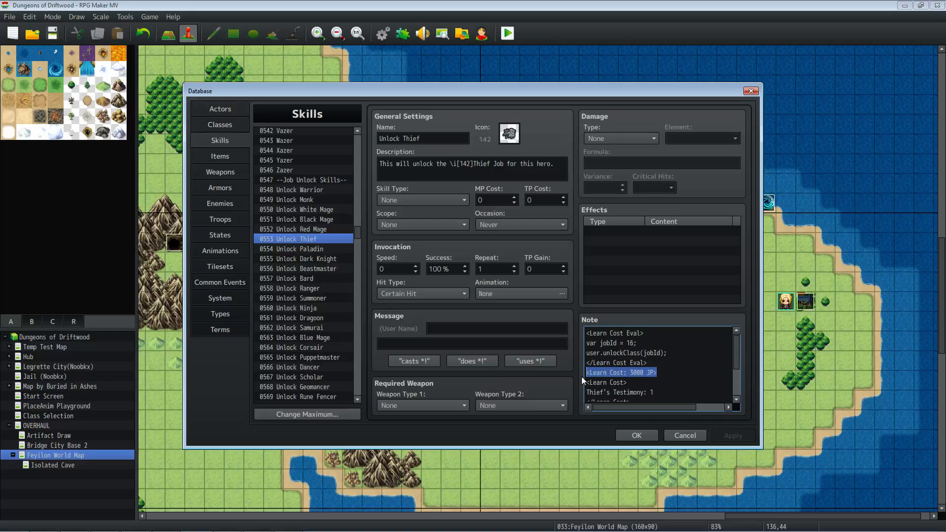
pyautogui.click(656, 372)
pyautogui.scroll(-1, 660, 373)
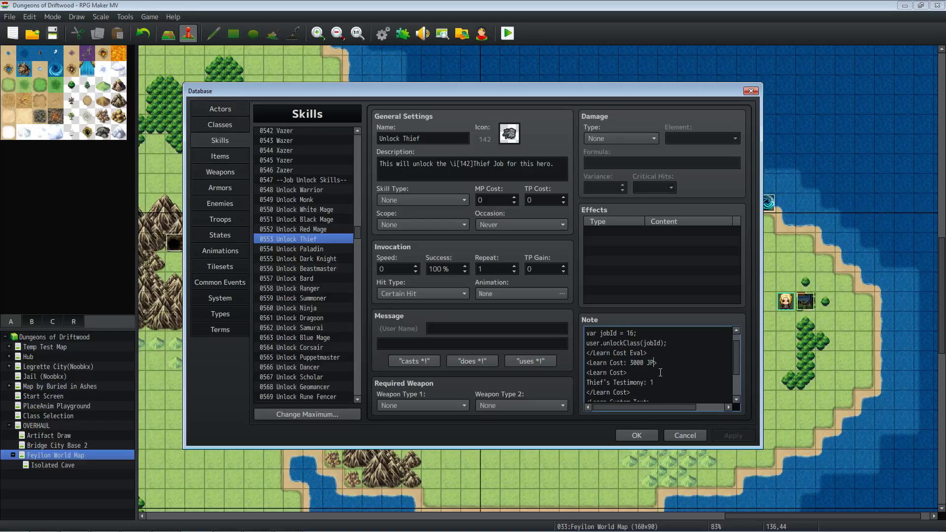
pyautogui.scroll(-1, 650, 356)
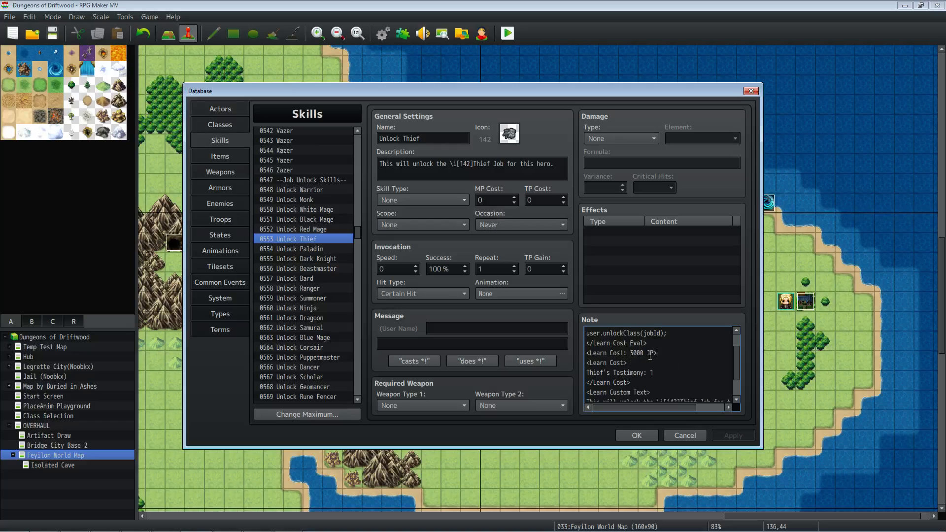
pyautogui.moveTo(657, 352); pyautogui.dragTo(613, 355)
pyautogui.click(633, 354)
pyautogui.scroll(-1, 337, 276)
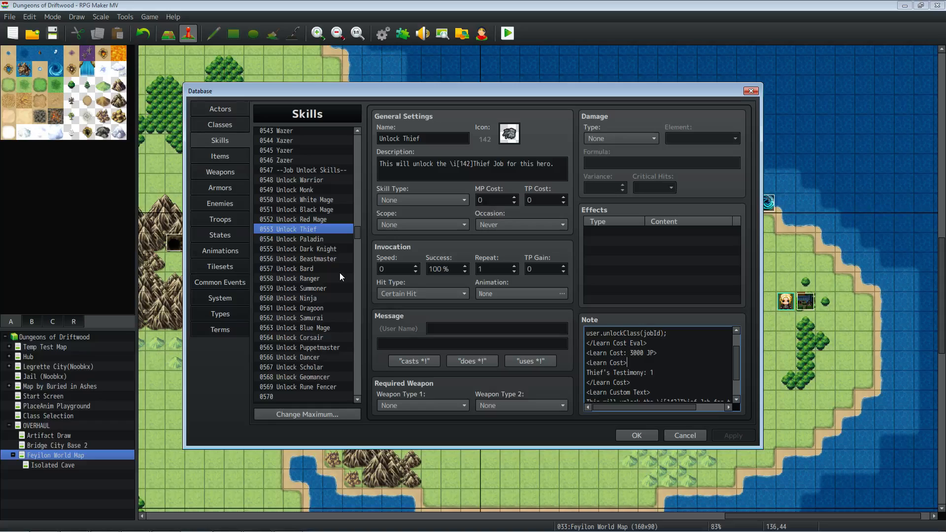
# Compare the notetags of Unlock Warrior and Unlock Monk, and close the database
pyautogui.click(317, 182)
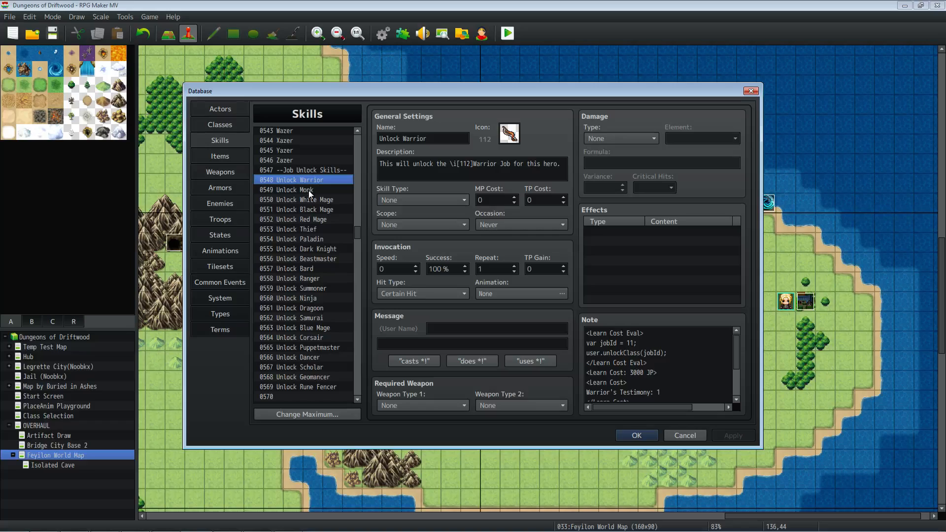
pyautogui.click(308, 190)
pyautogui.click(324, 182)
pyautogui.click(326, 190)
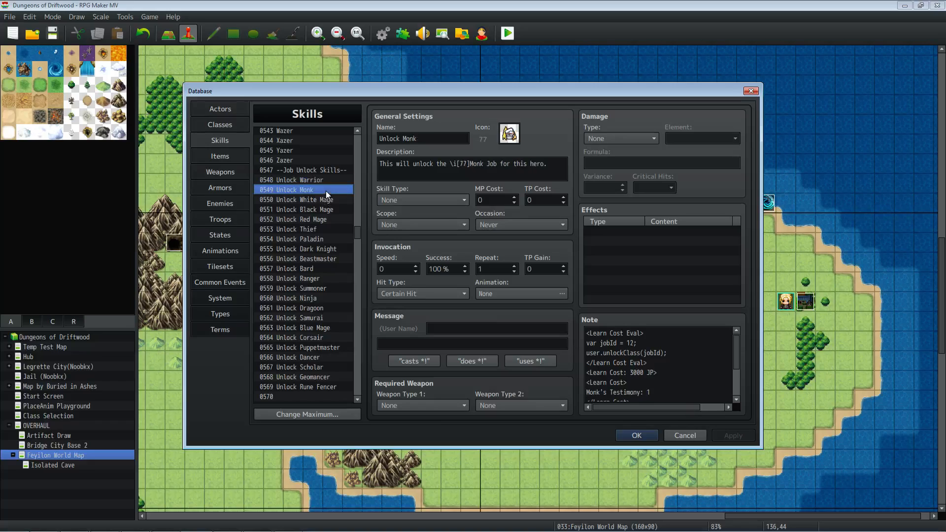
pyautogui.click(331, 180)
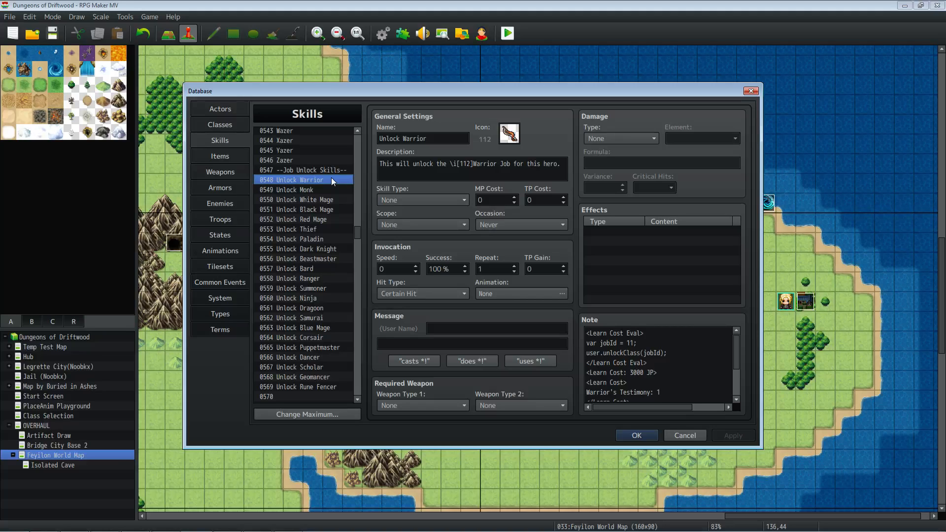
pyautogui.click(638, 436)
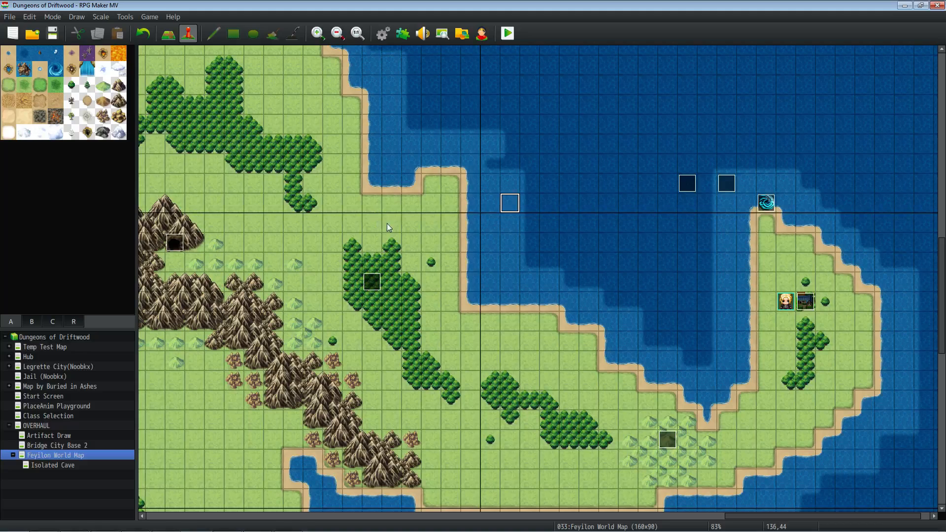
# Save the project and select the Feyilon World Map
pyautogui.click(52, 33)
pyautogui.click(66, 446)
pyautogui.click(68, 454)
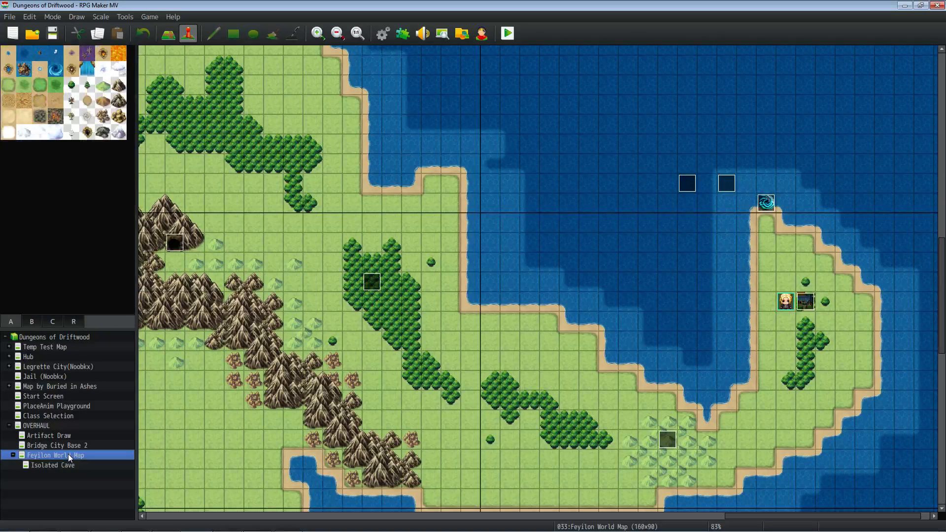
# Create a new event on the peninsula at 149,47, south of the whirlpool, and start a Change Items command in it
pyautogui.rightClick(765, 255)
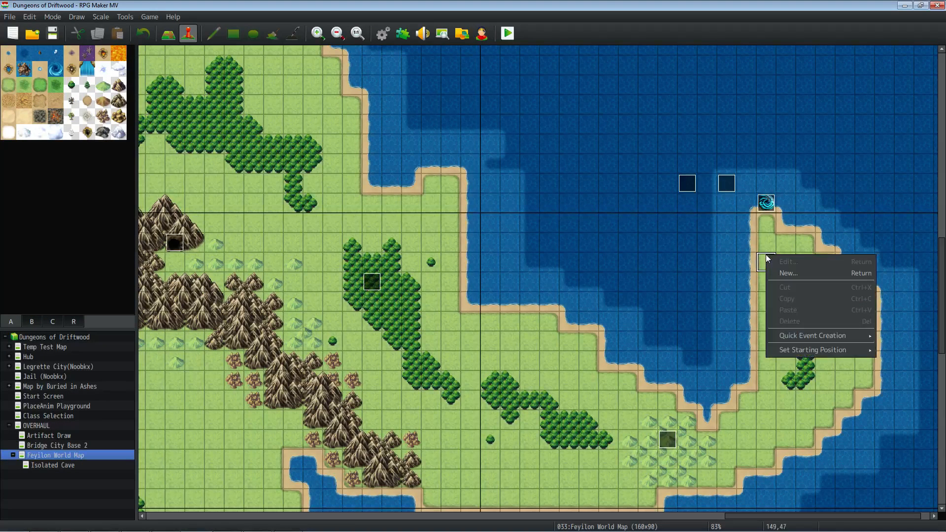
pyautogui.click(782, 274)
pyautogui.rightClick(474, 175)
pyautogui.click(488, 180)
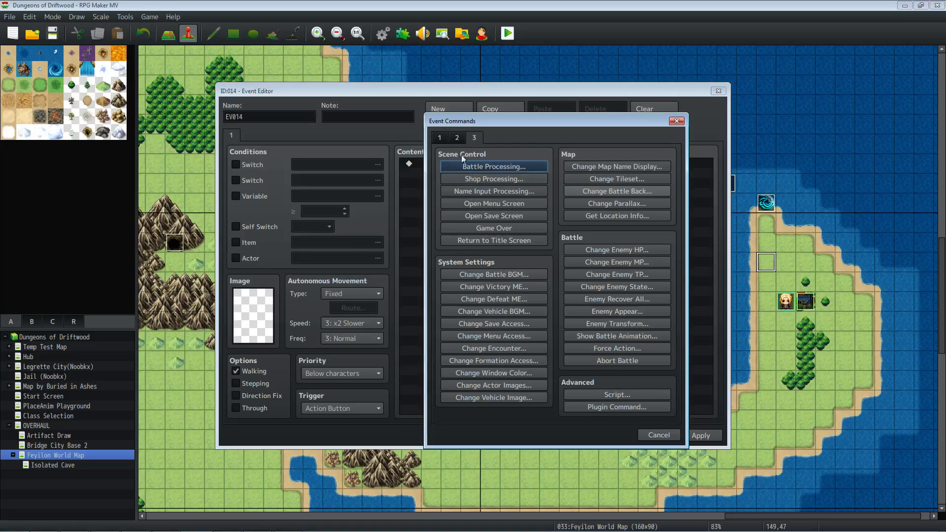
pyautogui.click(441, 138)
pyautogui.click(605, 181)
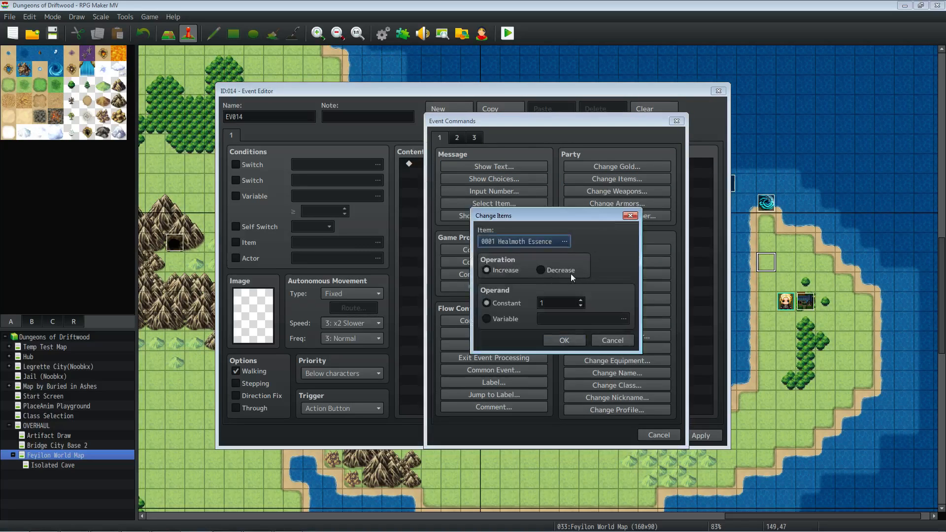
# Make the command give one Warrior's Testimony and confirm the new event
pyautogui.click(556, 242)
pyautogui.moveTo(531, 244); pyautogui.dragTo(531, 274)
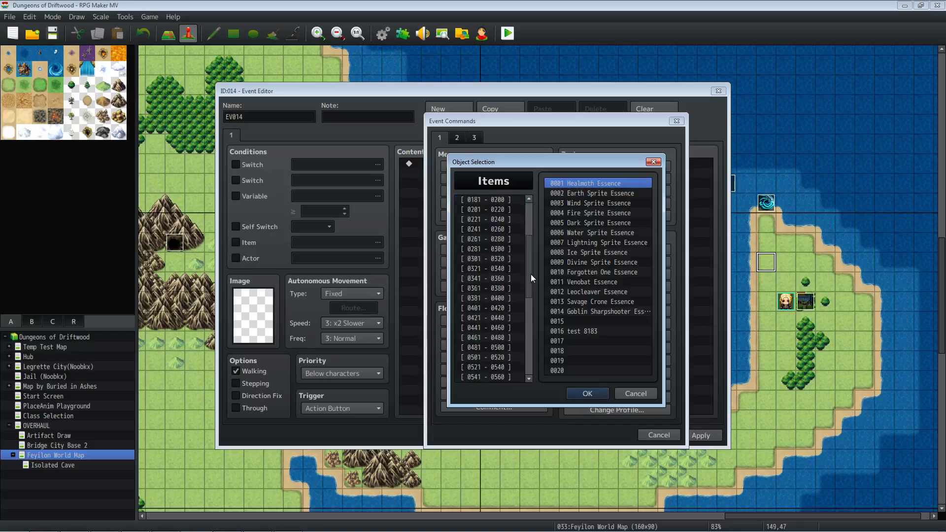
pyautogui.scroll(3, 504, 218)
pyautogui.press('Down')
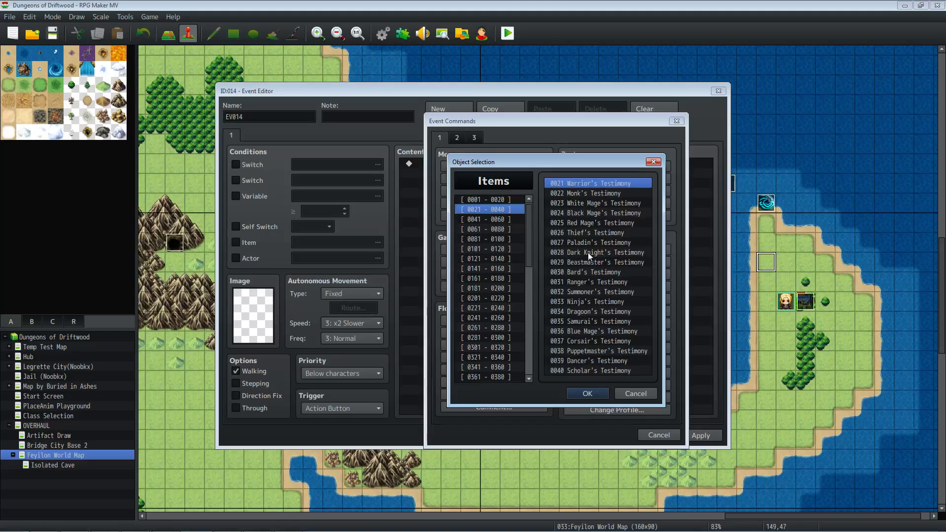
pyautogui.click(588, 393)
pyautogui.click(561, 340)
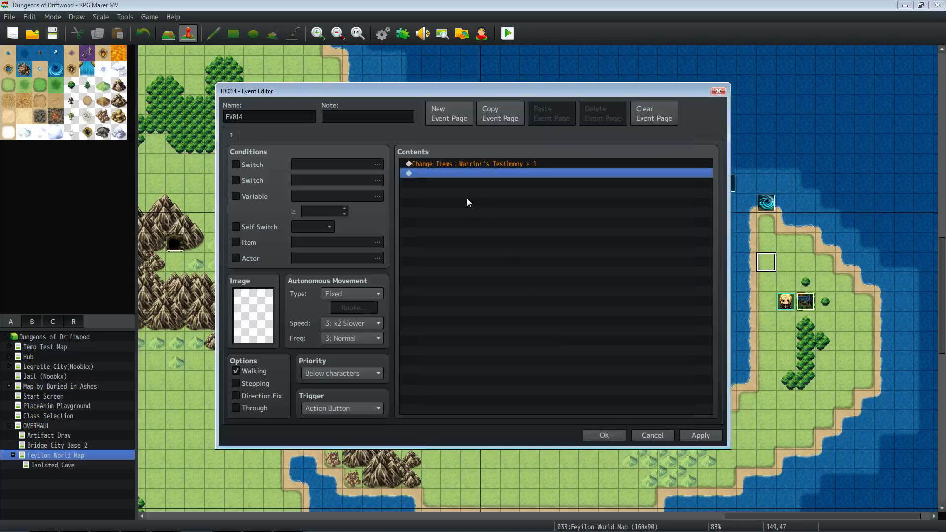
pyautogui.rightClick(470, 172)
pyautogui.press('Escape')
pyautogui.click(604, 435)
# Set the actor Edmond's Starting JP notetag to 9000 in the database and confirm the change
pyautogui.click(383, 33)
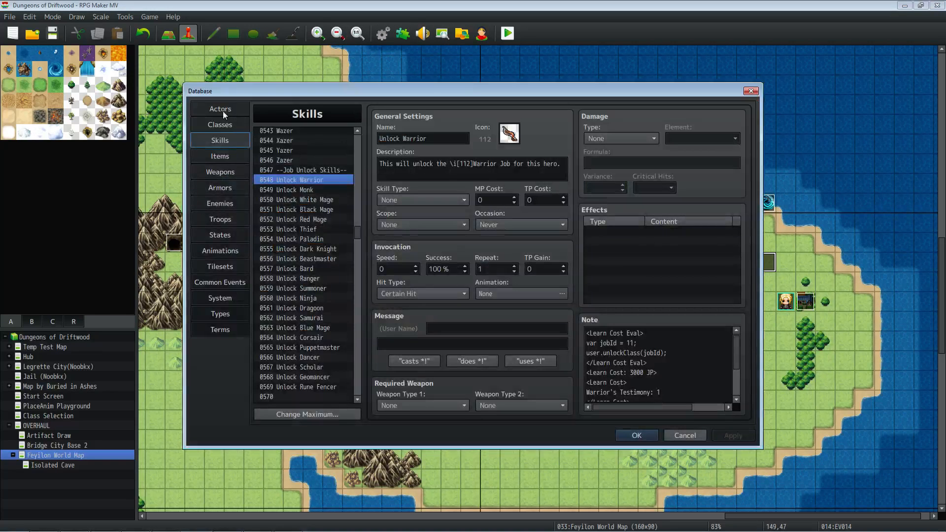
pyautogui.click(222, 111)
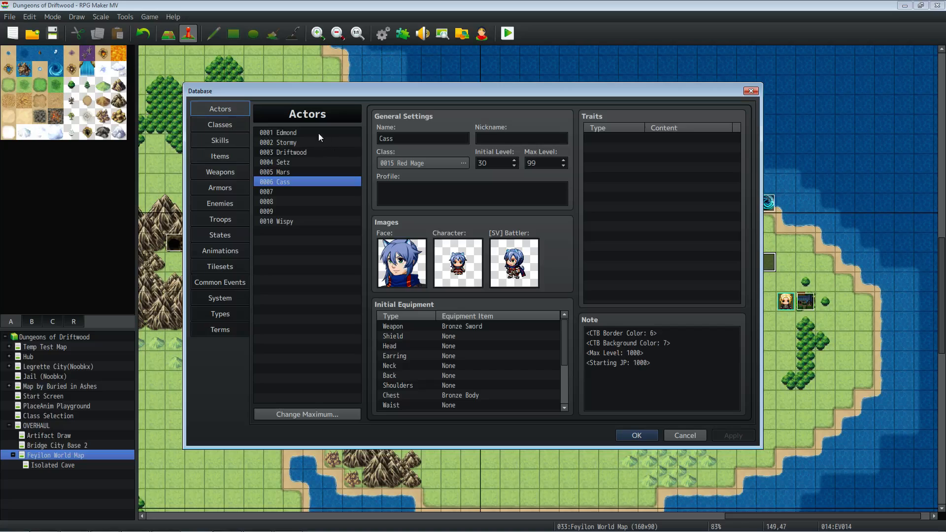
pyautogui.click(629, 362)
pyautogui.click(637, 363)
pyautogui.press('BackSpace')
pyautogui.write('9')
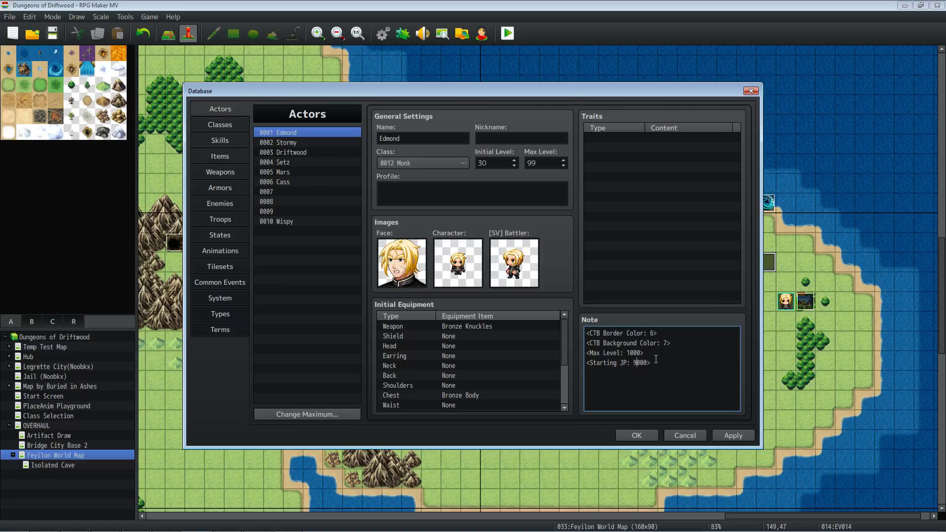
pyautogui.click(637, 435)
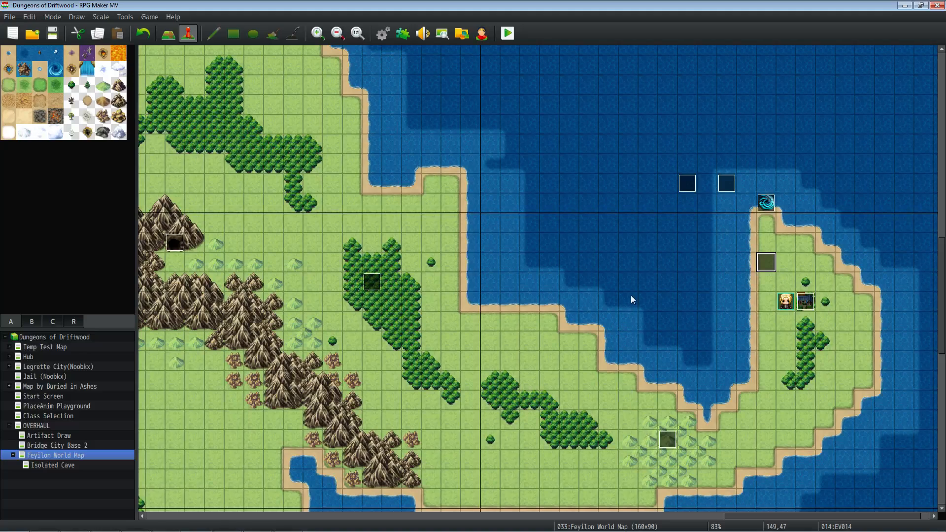
# Duplicate the testimony command in event EV014 and change the first copy's item to Monk's Testimony
pyautogui.doubleClick(766, 262)
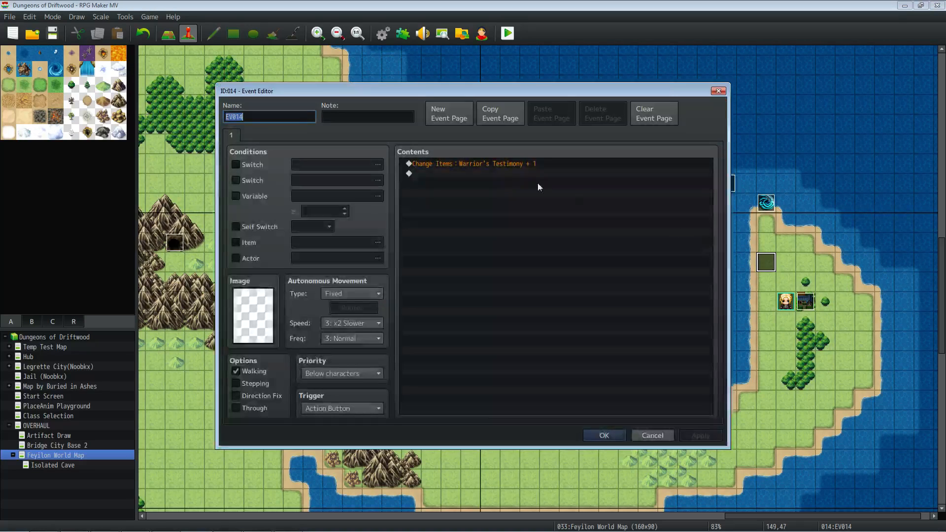
pyautogui.hotkey('ctrl', 'c')
pyautogui.hotkey('ctrl', 'v')
pyautogui.rightClick(496, 166)
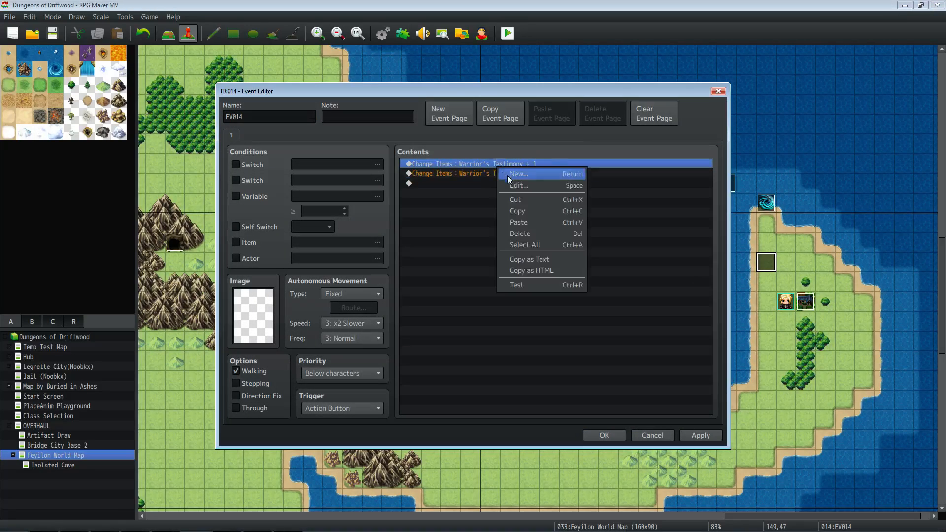
pyautogui.click(515, 184)
pyautogui.click(567, 244)
pyautogui.click(564, 240)
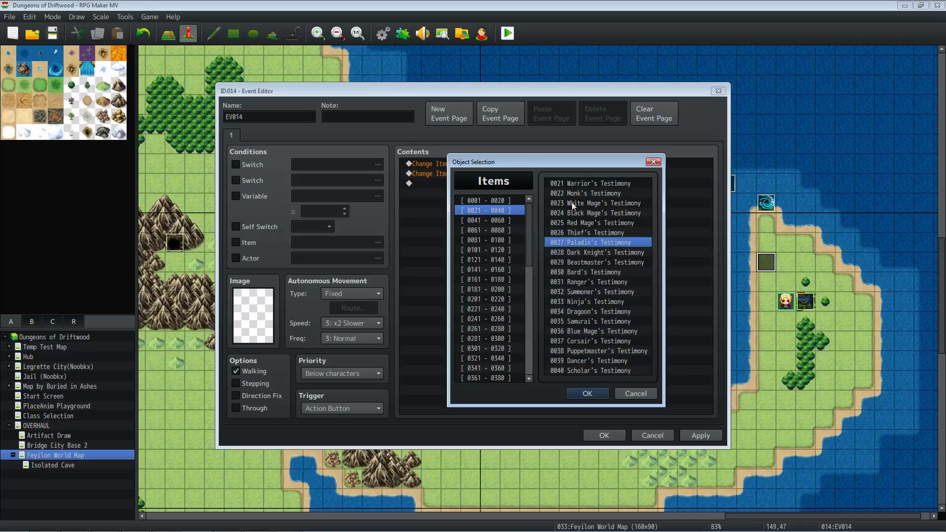
pyautogui.click(581, 192)
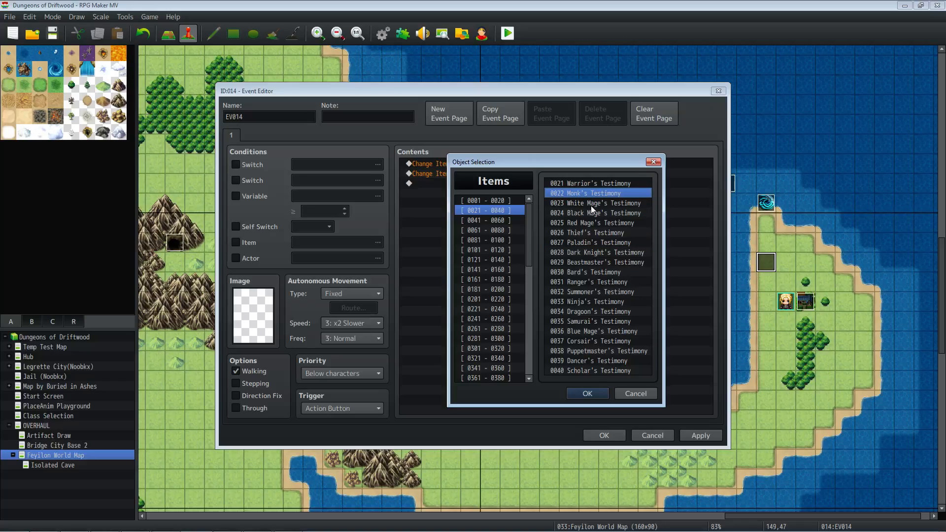
pyautogui.click(587, 393)
pyautogui.click(564, 340)
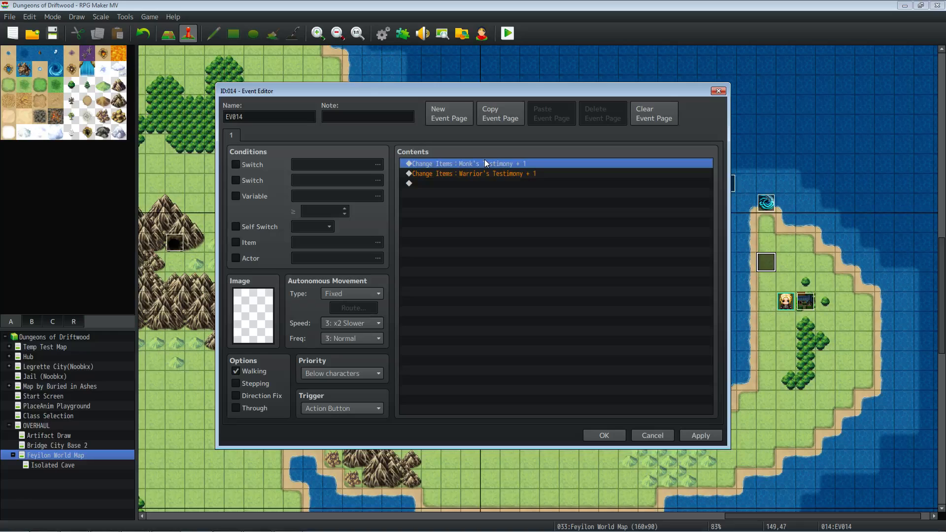
# Add a third copy of the item command at the end, set its item to White Mage's Testimony and confirm the event
pyautogui.click(486, 183)
pyautogui.hotkey('ctrl', 'v')
pyautogui.rightClick(486, 185)
pyautogui.click(537, 203)
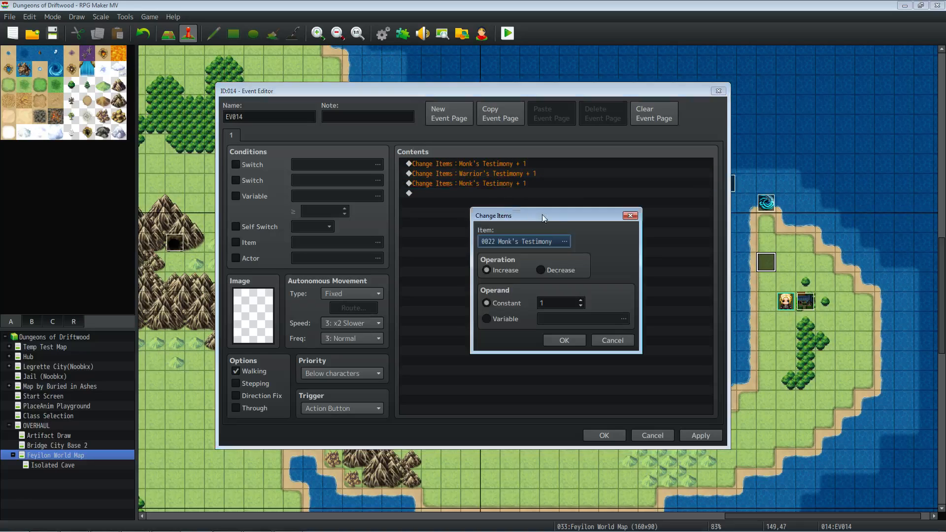
pyautogui.click(564, 242)
pyautogui.click(574, 207)
pyautogui.click(593, 394)
pyautogui.click(564, 340)
pyautogui.click(604, 436)
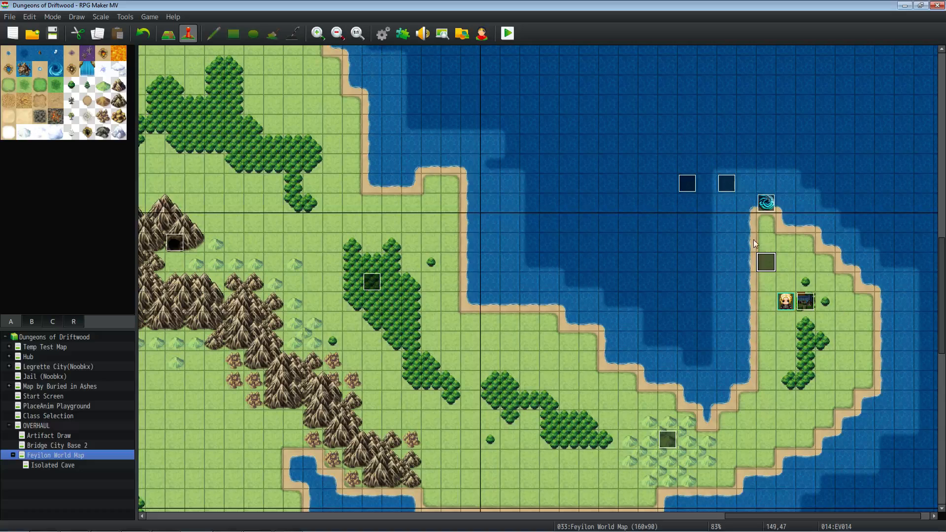
# Move the player's starting position directly below the testimony event, launch a playtest and maximize its window
pyautogui.moveTo(786, 301); pyautogui.dragTo(765, 281)
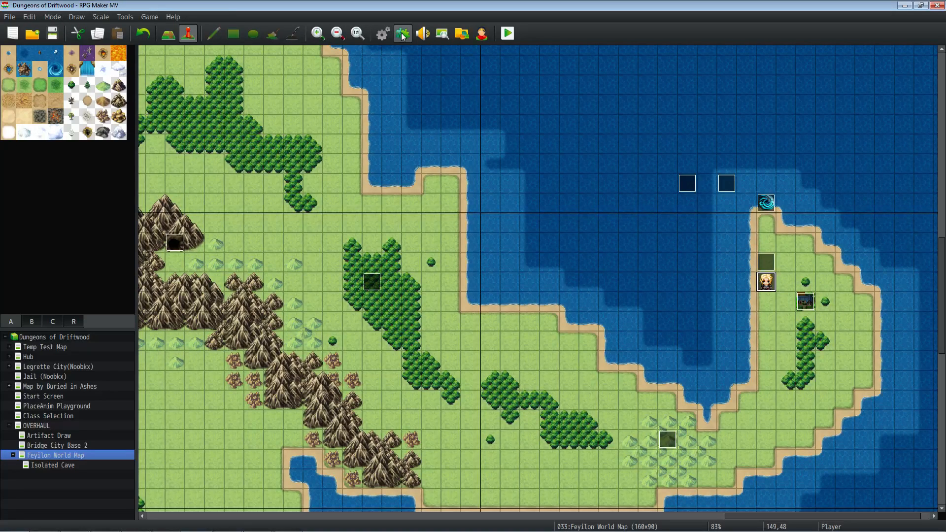
pyautogui.click(510, 33)
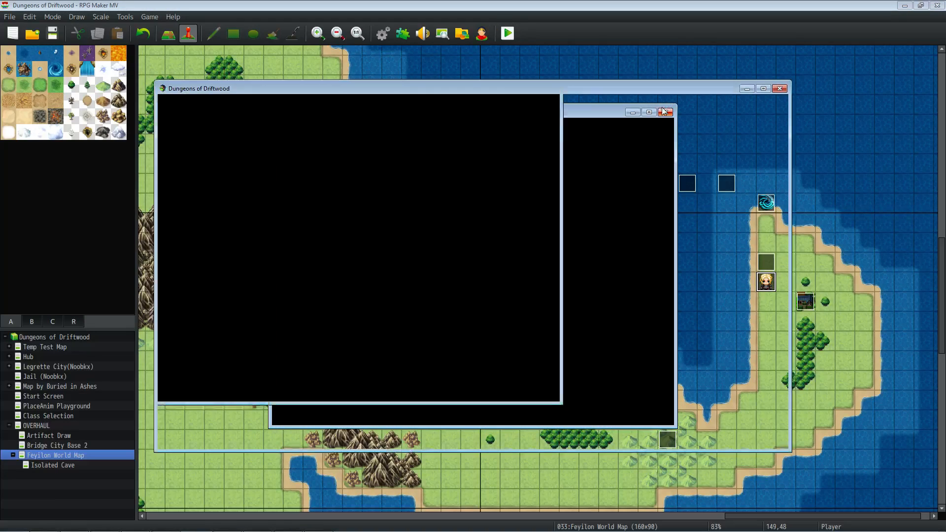
pyautogui.click(764, 92)
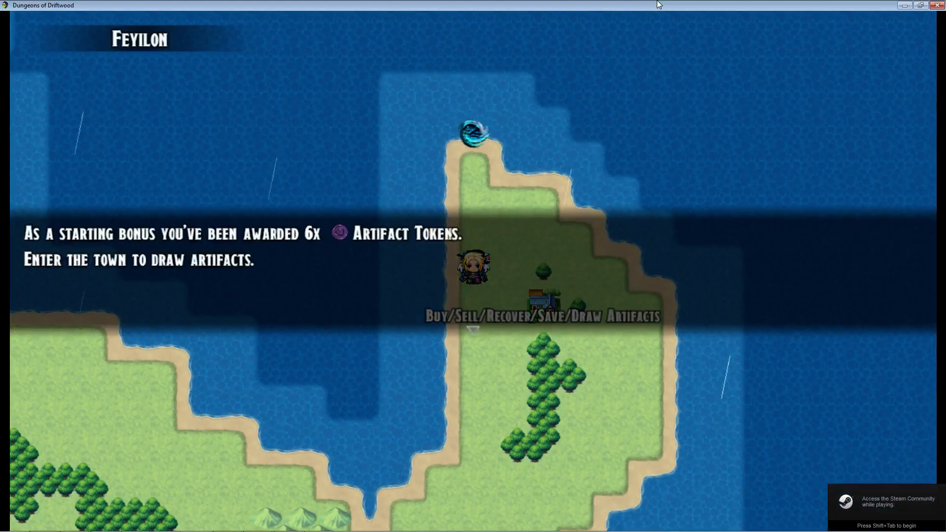
# Dismiss the artifact token bonus message, walk north and check the party's item inventory categories for the testimonies
pyautogui.press('Up')
pyautogui.press('Up')
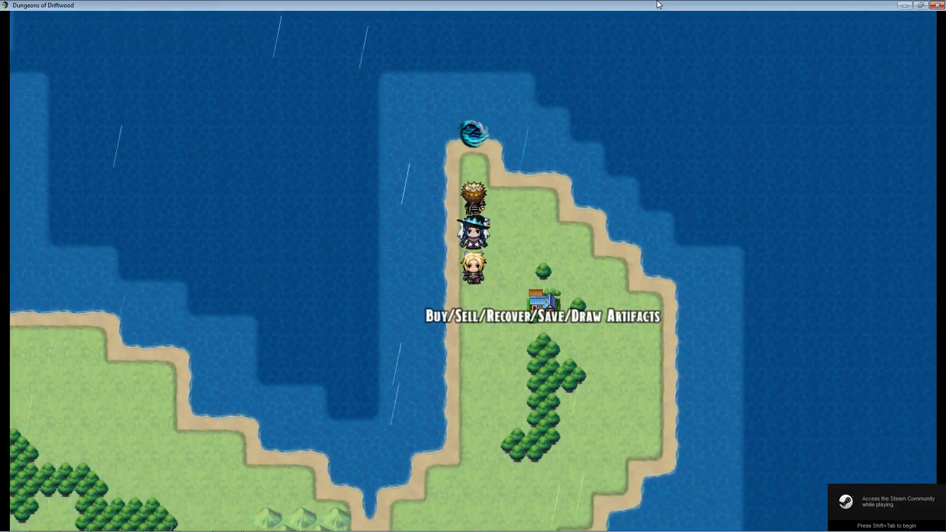
pyautogui.press('Escape')
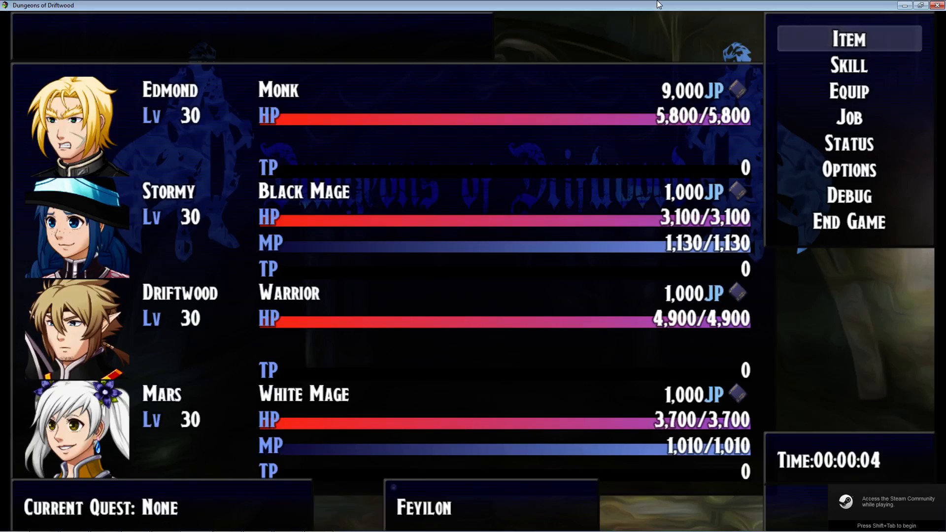
pyautogui.press('Return')
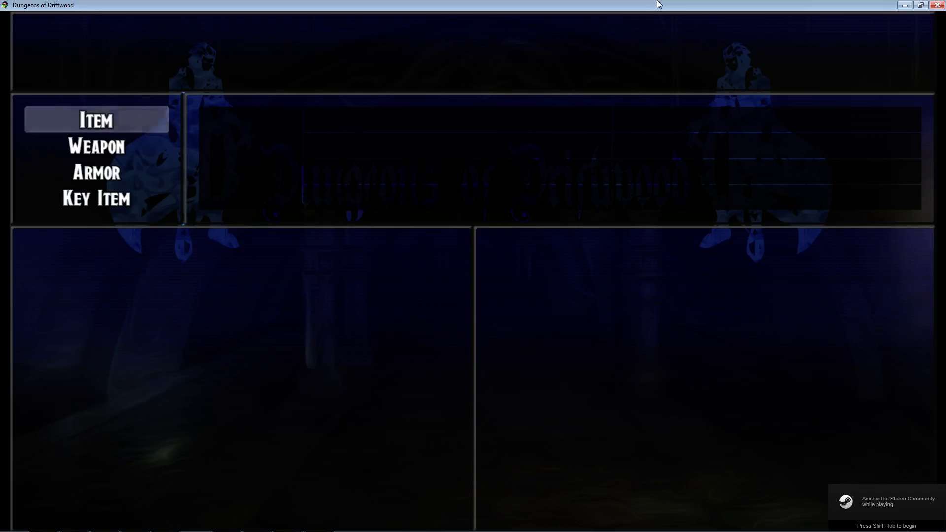
pyautogui.press('Down')
pyautogui.press('Down')
pyautogui.press('Down')
pyautogui.press('Up')
pyautogui.press('Up')
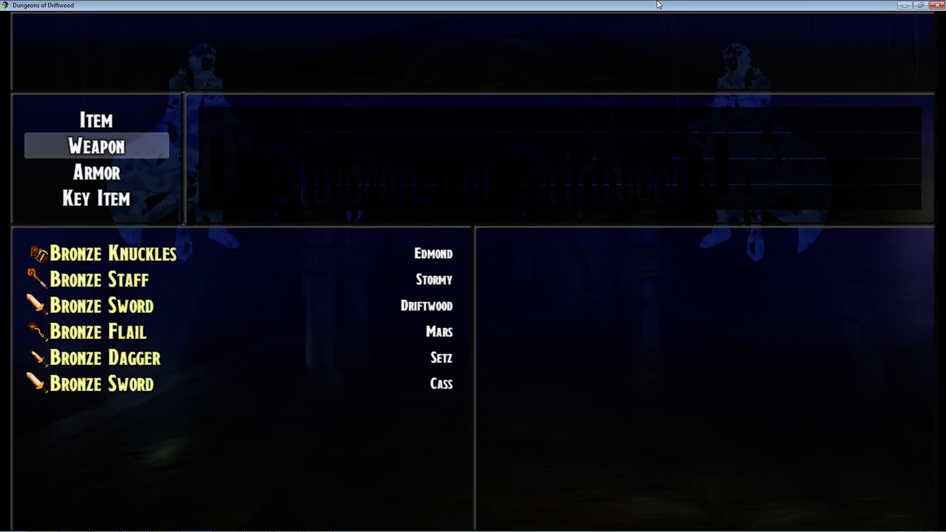
pyautogui.press('Up')
pyautogui.press('Up')
pyautogui.press('Escape')
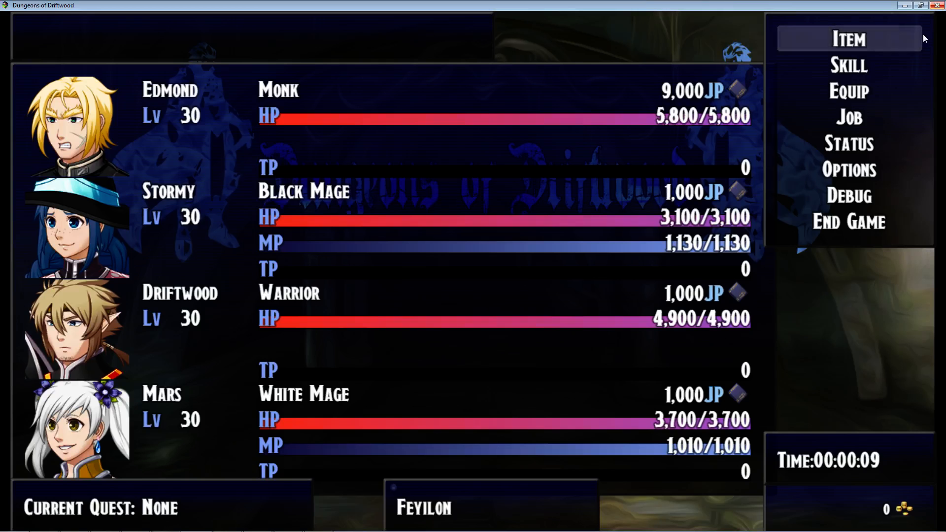
# Restore the playtest window to its smaller size, reposition it over the editor and return to the map
pyautogui.click(920, 6)
pyautogui.moveTo(690, 88)
pyautogui.mouseDown()
pyautogui.moveTo(431, 175)
pyautogui.moveTo(691, 78)
pyautogui.moveTo(701, 128)
pyautogui.moveTo(674, 92)
pyautogui.mouseUp()
pyautogui.press('Escape')
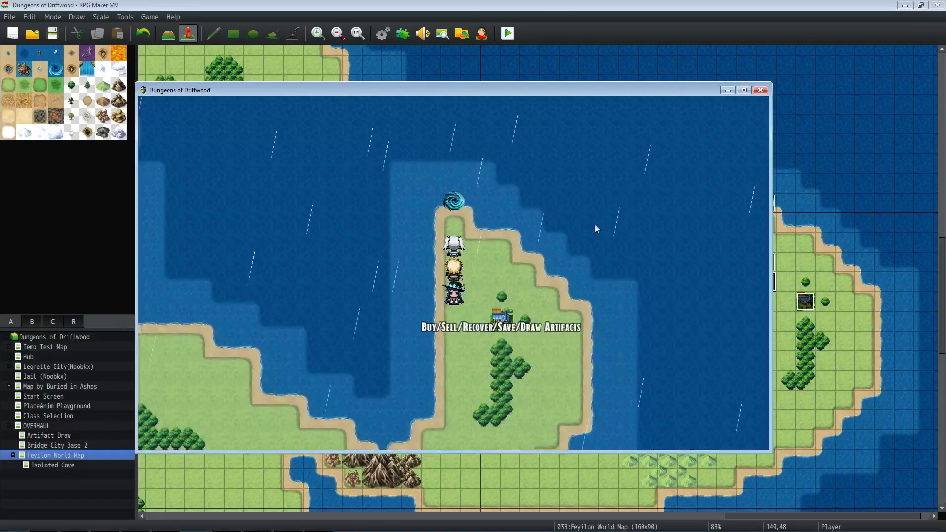
# Move the party down and check the inventory categories, including Key Item, for the testimonies again
pyautogui.press('Down')
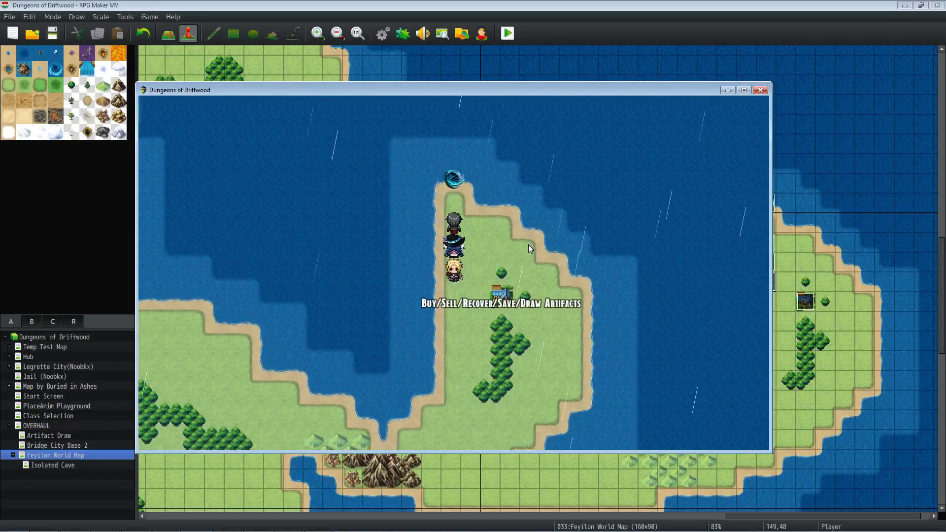
pyautogui.press('Escape')
pyautogui.press('Return')
pyautogui.press('Down')
pyautogui.press('Down')
pyautogui.press('Down')
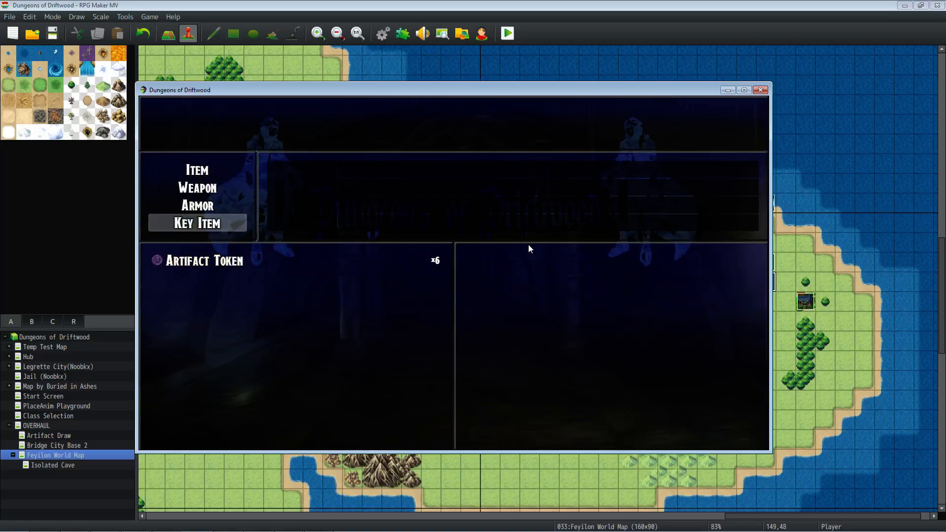
pyautogui.press('Up')
pyautogui.press('Up')
pyautogui.press('Up')
pyautogui.press('Down')
pyautogui.press('Down')
pyautogui.press('Down')
pyautogui.press('Return')
pyautogui.press('Escape')
pyautogui.press('Escape')
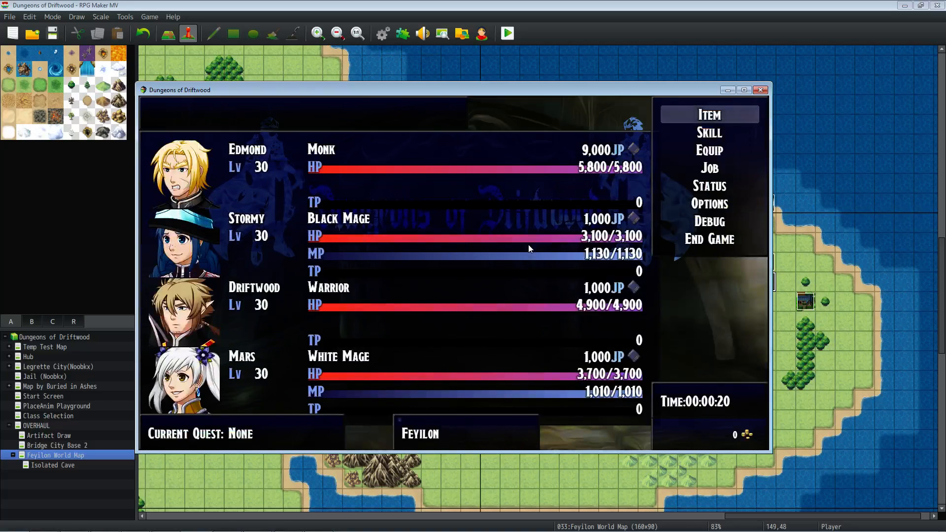
pyautogui.press('Down')
pyautogui.press('Down')
pyautogui.press('Escape')
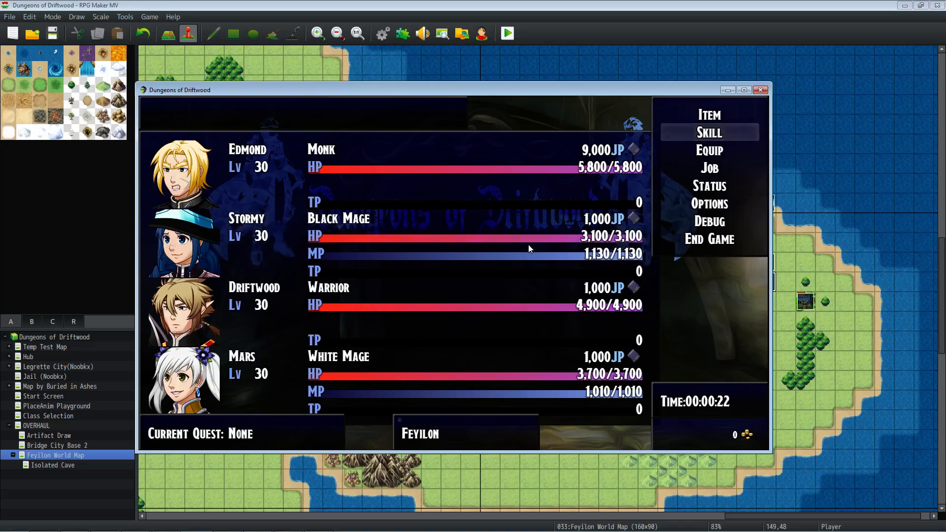
# Leave the game menu and walk back over the testimony event's tile to collect the testimony items
pyautogui.press('Escape')
pyautogui.press('Escape')
pyautogui.press('Escape')
pyautogui.press('Down')
pyautogui.press('Up')
pyautogui.press('Up')
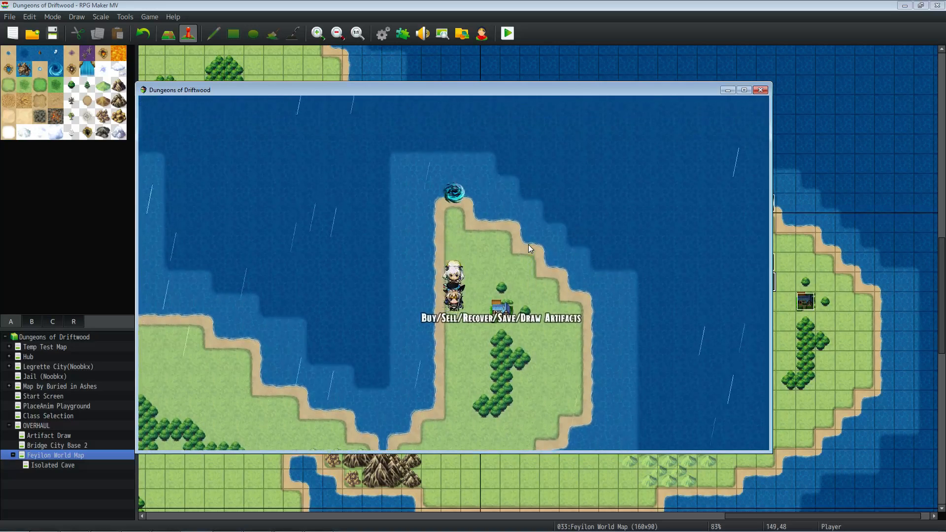
# Open the party's item inventory and display the Key Item category
pyautogui.press('Escape')
pyautogui.press('Down')
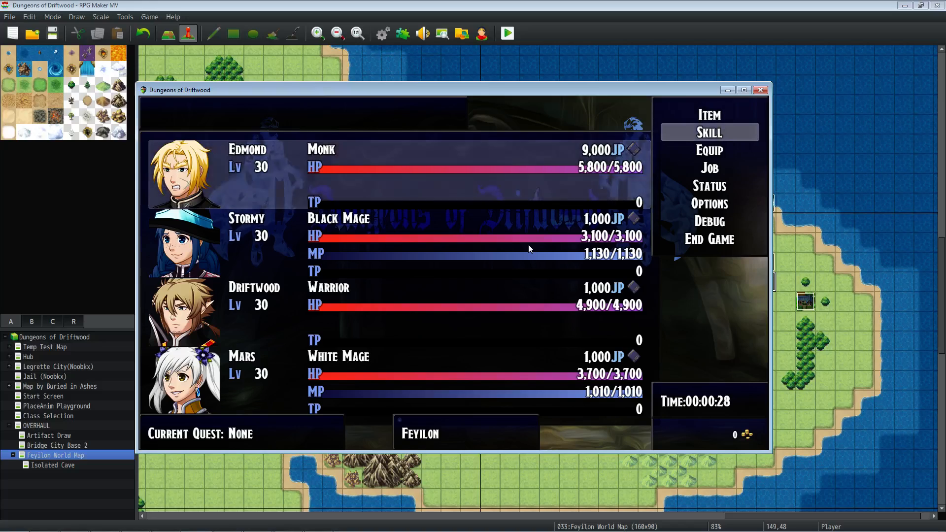
pyautogui.press('Up')
pyautogui.press('Return')
pyautogui.press('Down')
pyautogui.press('Down')
pyautogui.press('Down')
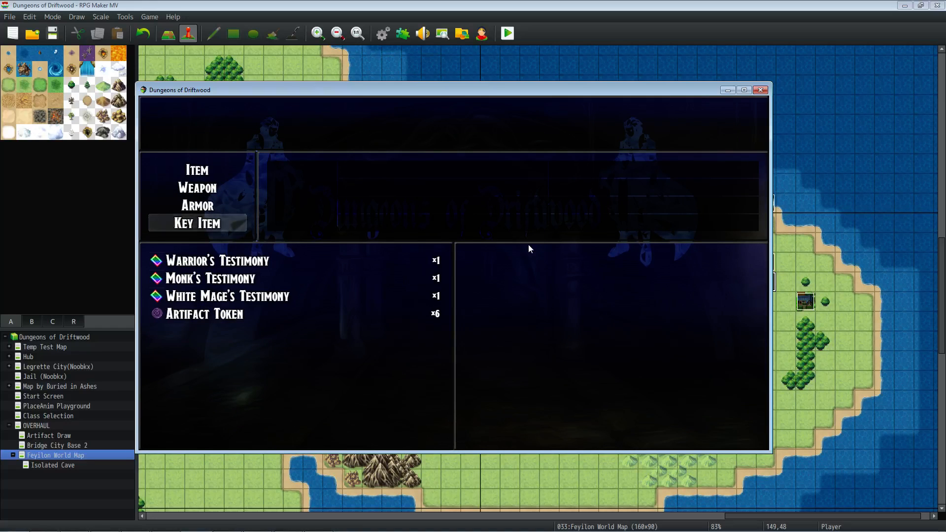
# Examine the item descriptions of Warrior's Testimony, Monk's Testimony and White Mage's Testimony, then leave the inventory
pyautogui.press('Return')
pyautogui.press('Down')
pyautogui.press('Up')
pyautogui.press('Down')
pyautogui.press('Down')
pyautogui.press('Up')
pyautogui.press('Up')
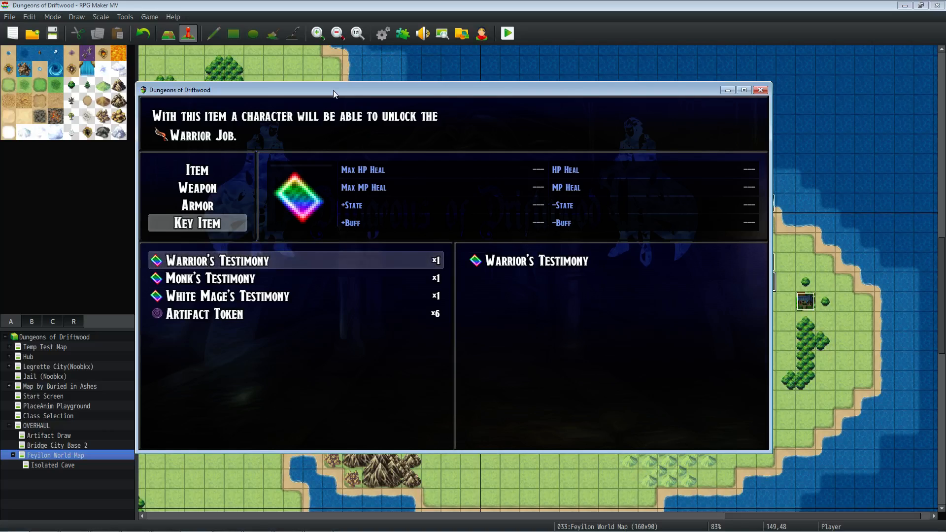
pyautogui.press('Down')
pyautogui.press('Down')
pyautogui.press('Up')
pyautogui.press('Escape')
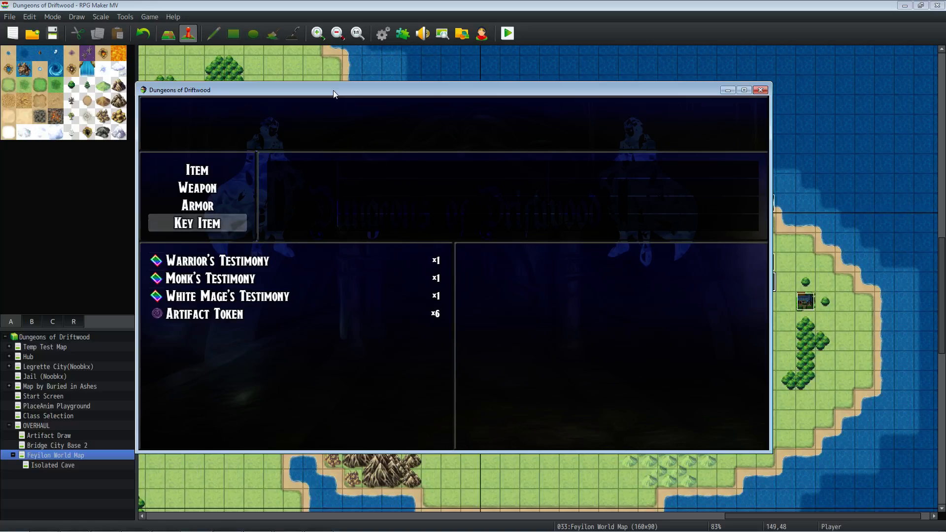
pyautogui.press('Return')
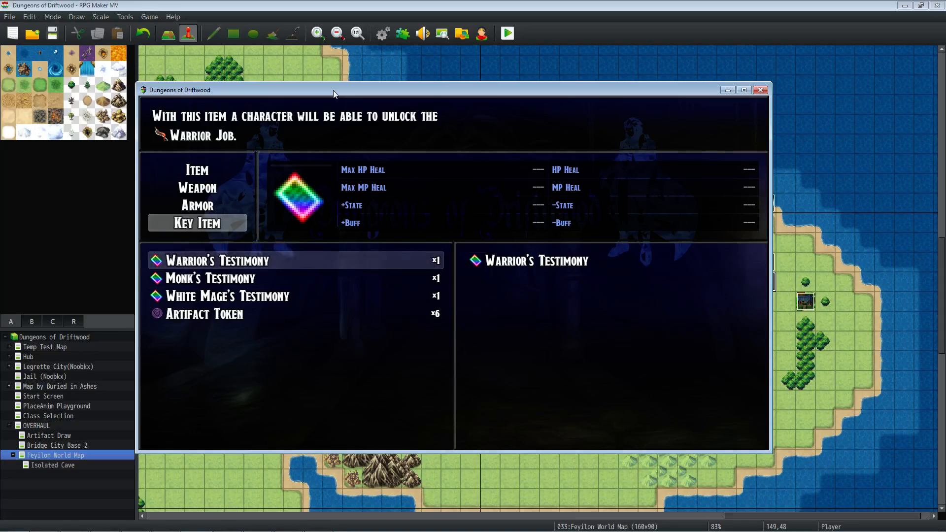
pyautogui.press('Down')
pyautogui.press('Up')
pyautogui.press('Escape')
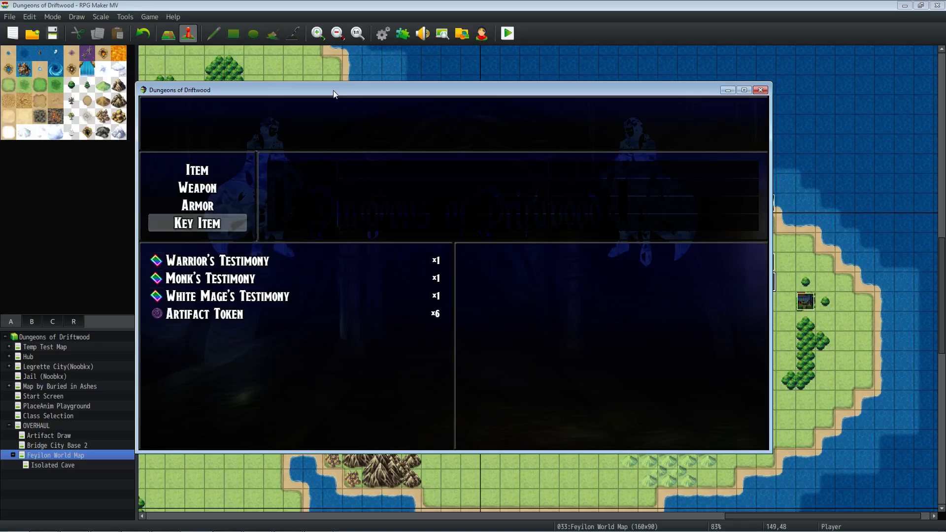
pyautogui.press('Escape')
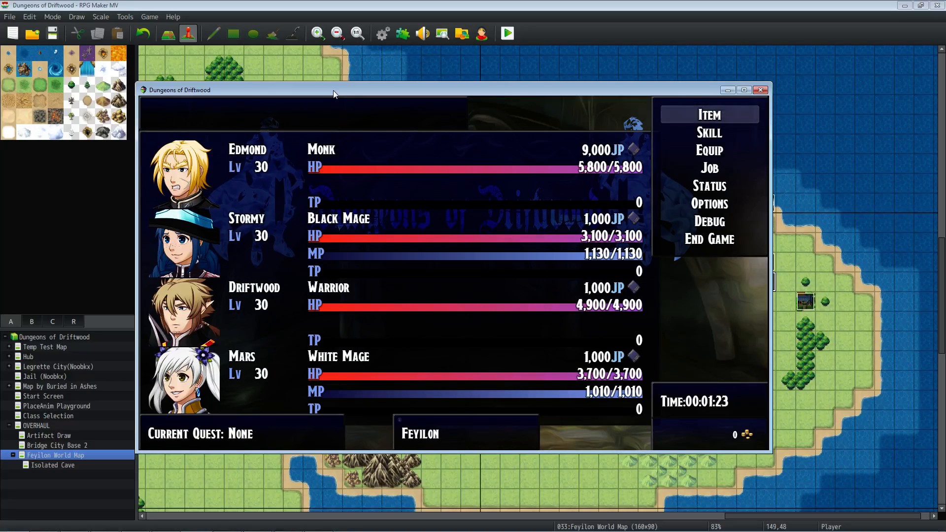
pyautogui.press('Return')
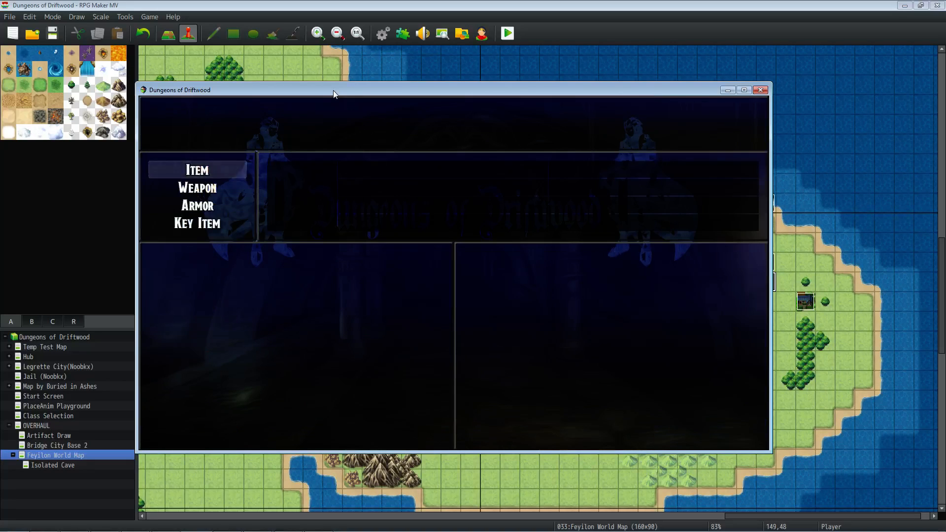
pyautogui.press('Down')
pyautogui.press('Down')
pyautogui.press('Escape')
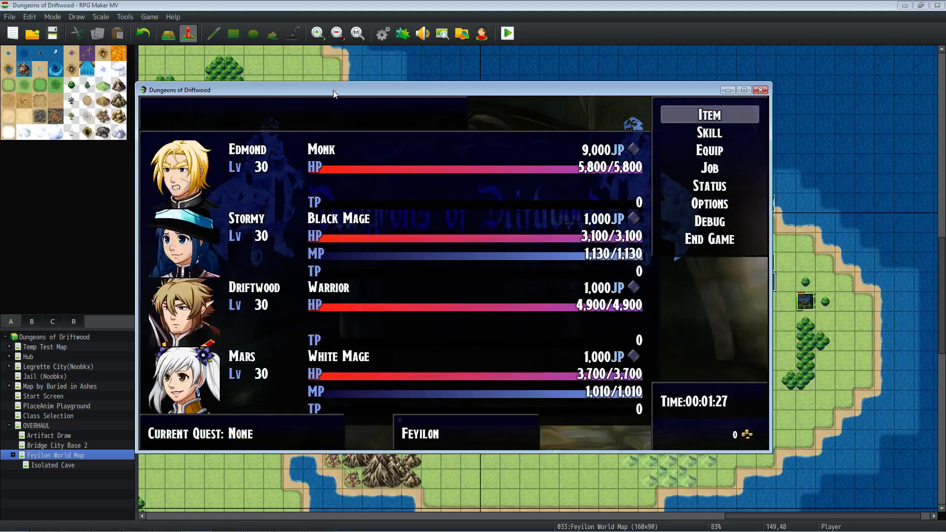
# Walk the party into the nearby town and use an Artifact Token to draw an artifact
pyautogui.press('Escape')
pyautogui.press('Down')
pyautogui.press('Right')
pyautogui.press('Right')
pyautogui.press('Down')
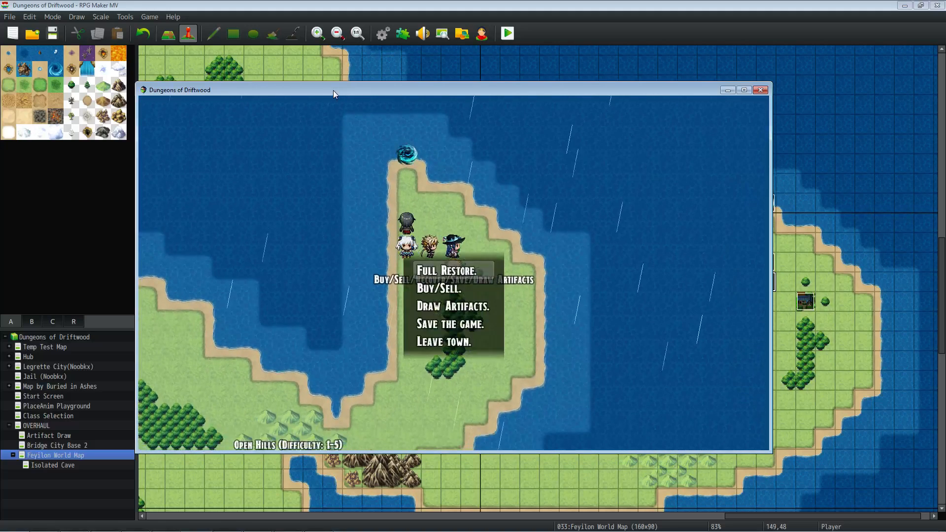
pyautogui.press('Return')
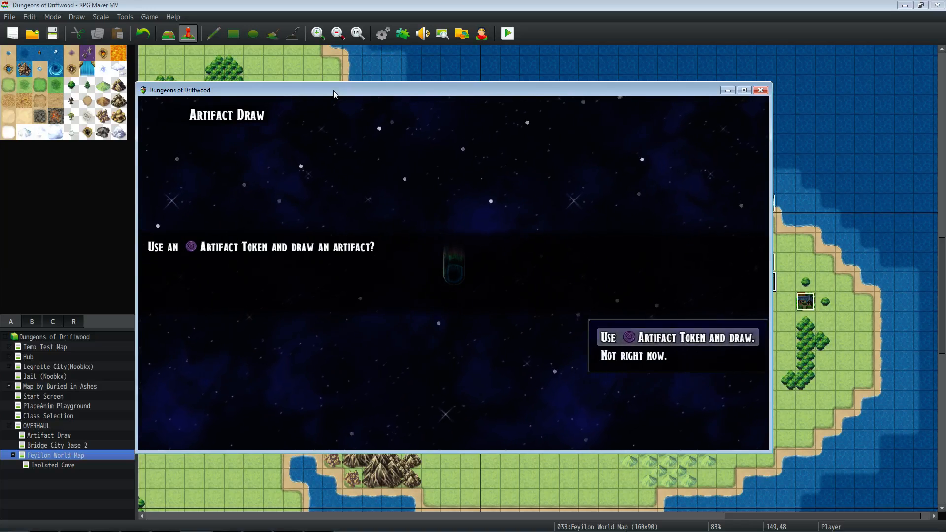
pyautogui.press('Return')
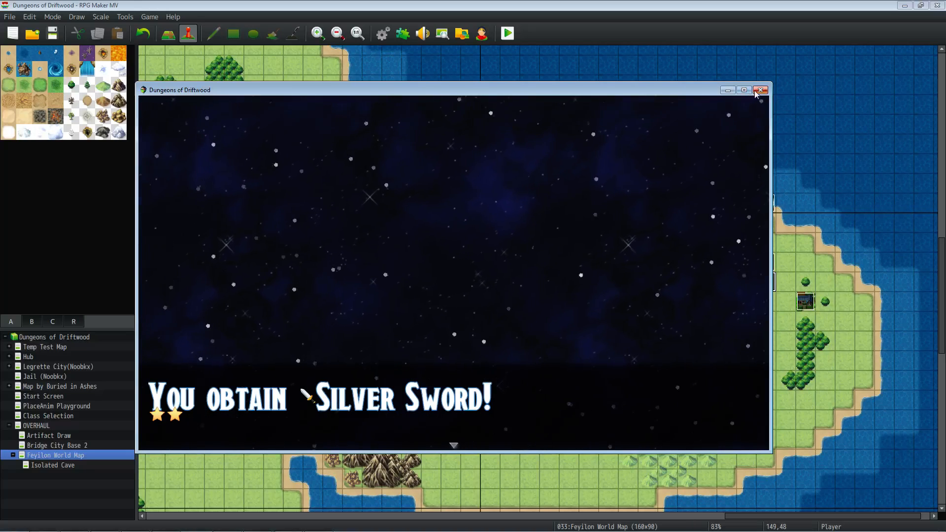
# Maximize the playtest window, finish drawing artifacts and return to the Feyilon map
pyautogui.doubleClick(601, 87)
pyautogui.click(412, 194)
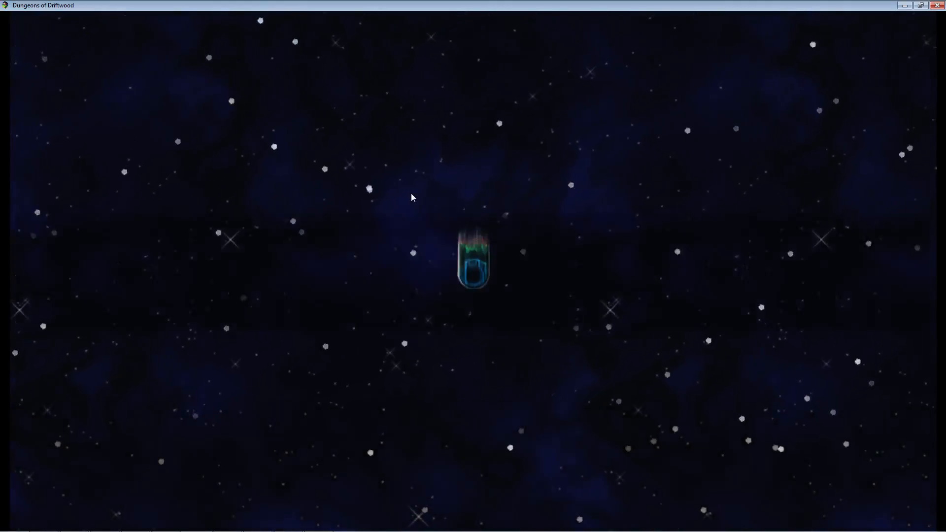
pyautogui.press('Return')
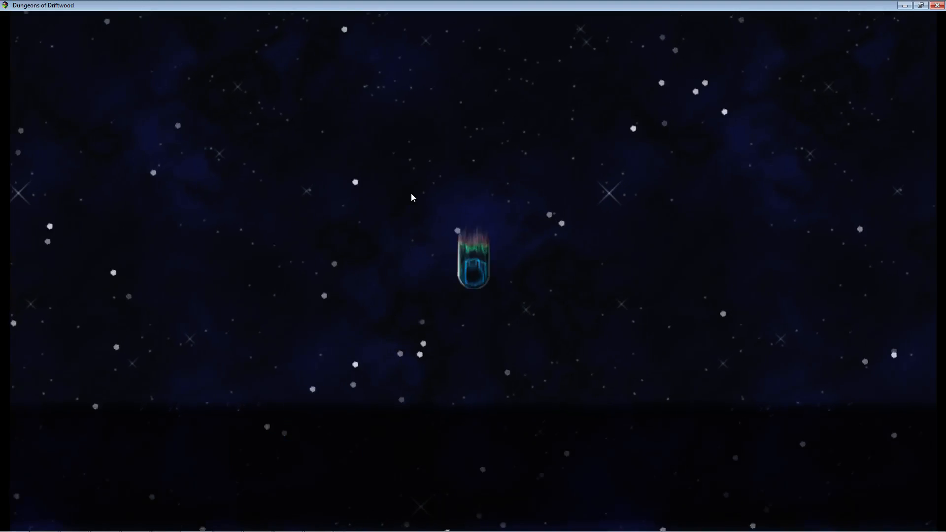
pyautogui.press('Return')
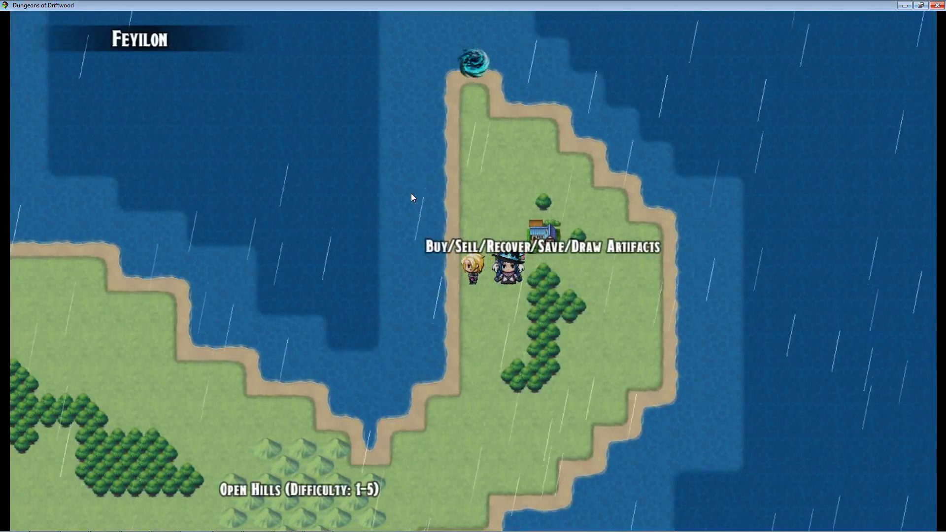
# Open the Job screen for Edmond and go through its Job, Skill and Finish options to view the available jobs
pyautogui.press('Escape')
pyautogui.press('Down')
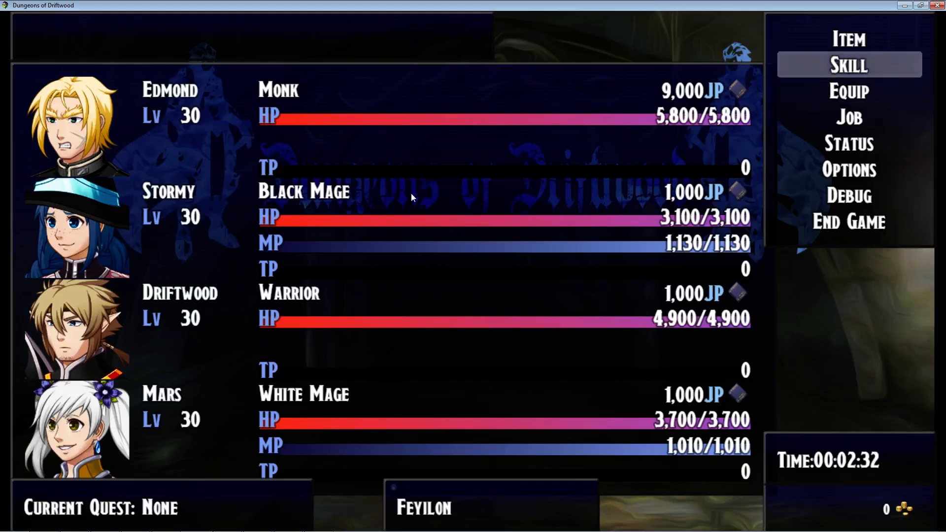
pyautogui.press('Down')
pyautogui.press('Down')
pyautogui.press('Return')
pyautogui.press('Return')
pyautogui.press('Down')
pyautogui.press('Down')
pyautogui.press('Up')
pyautogui.press('Up')
pyautogui.press('Return')
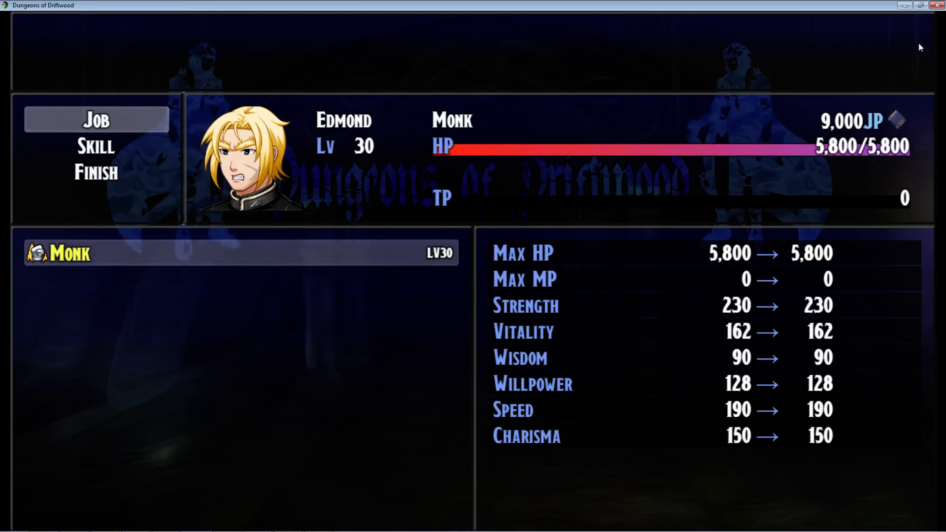
# Switch to RPG Maker MV and open the settings of the YEP_ClassChangeCore plugin
pyautogui.click(904, 6)
pyautogui.press('F10')
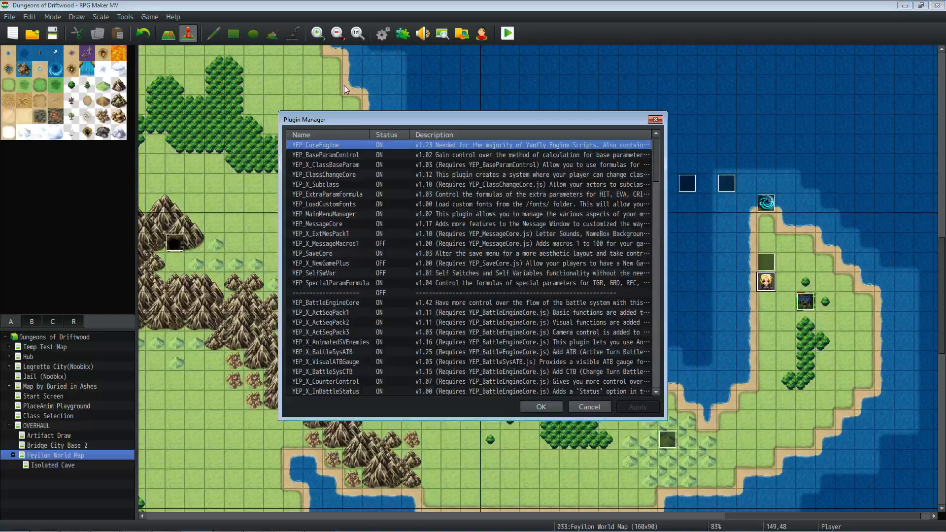
pyautogui.scroll(-2, 363, 196)
pyautogui.scroll(2, 362, 197)
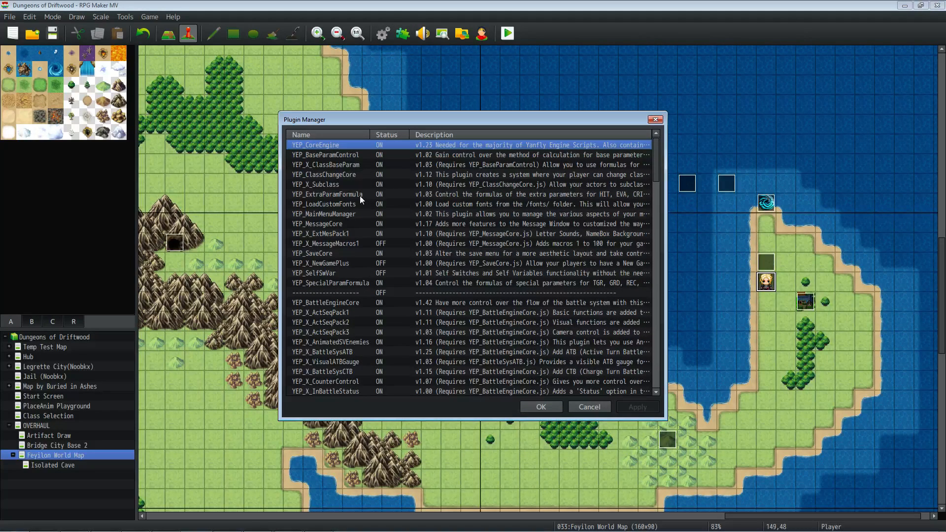
pyautogui.doubleClick(344, 176)
pyautogui.click(448, 315)
pyautogui.scroll(-2, 448, 315)
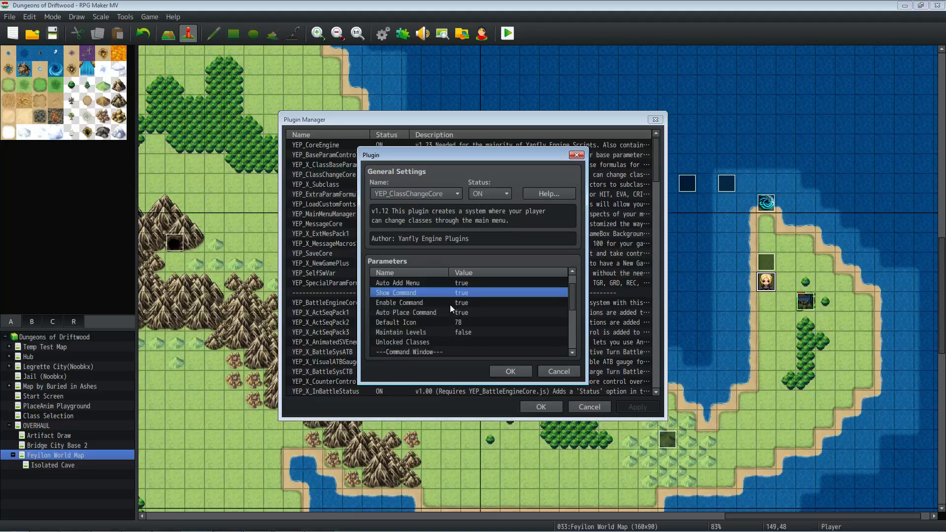
# Inspect the Unlocked Classes parameter, leaving it empty, and confirm out of the plugin settings and Plugin Manager
pyautogui.doubleClick(463, 323)
pyautogui.click(506, 294)
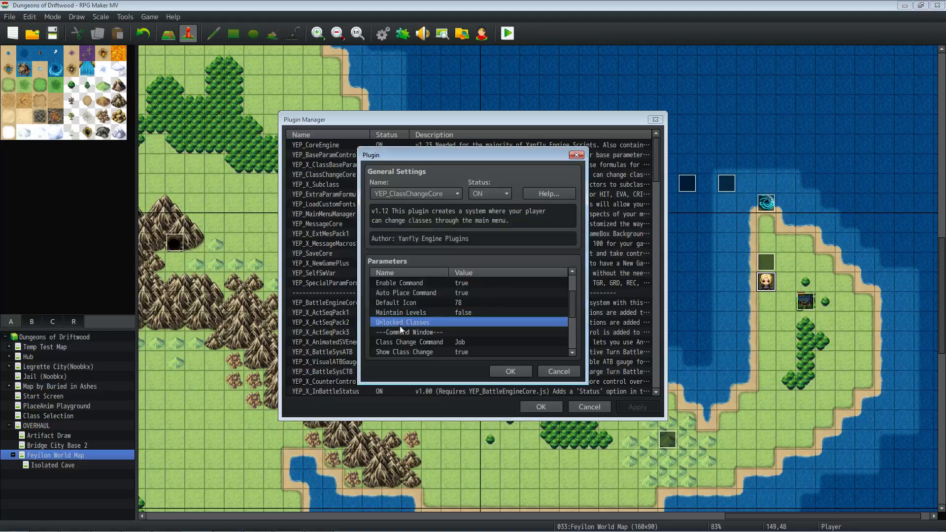
pyautogui.doubleClick(429, 324)
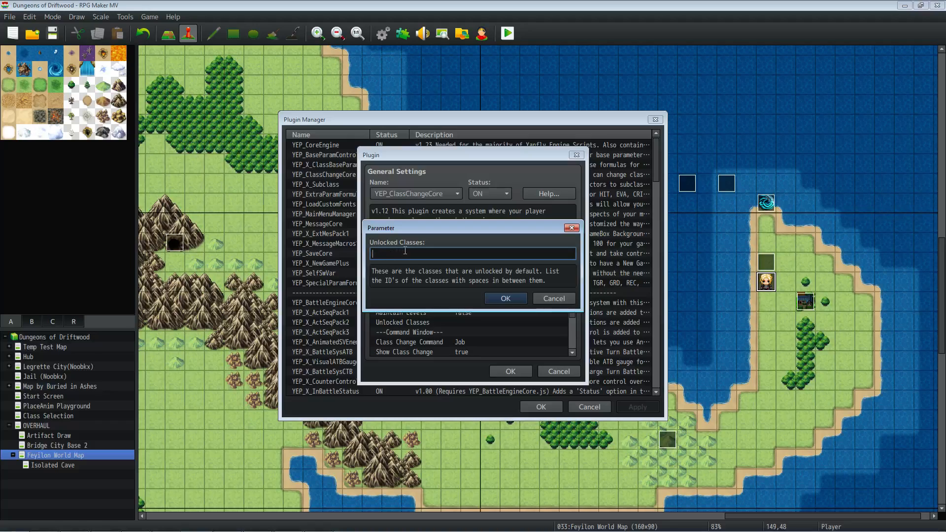
pyautogui.click(515, 301)
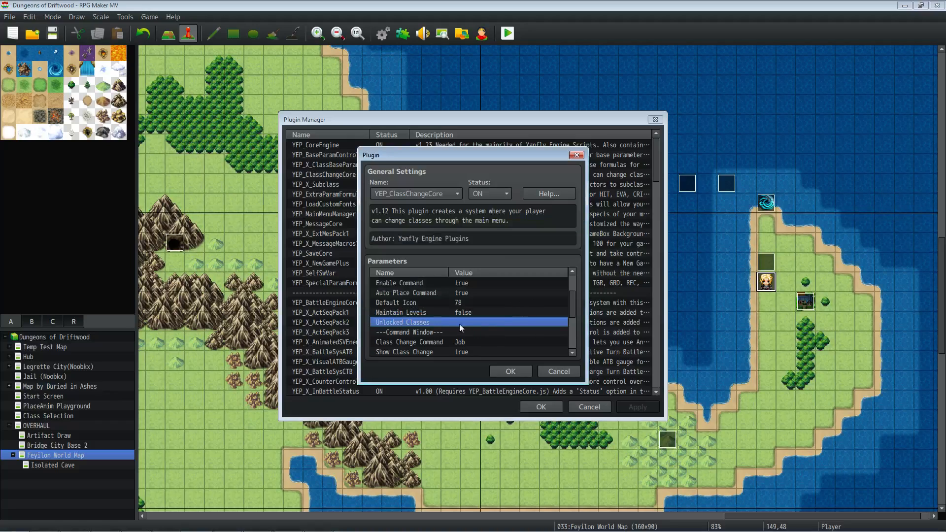
pyautogui.click(504, 371)
pyautogui.click(536, 406)
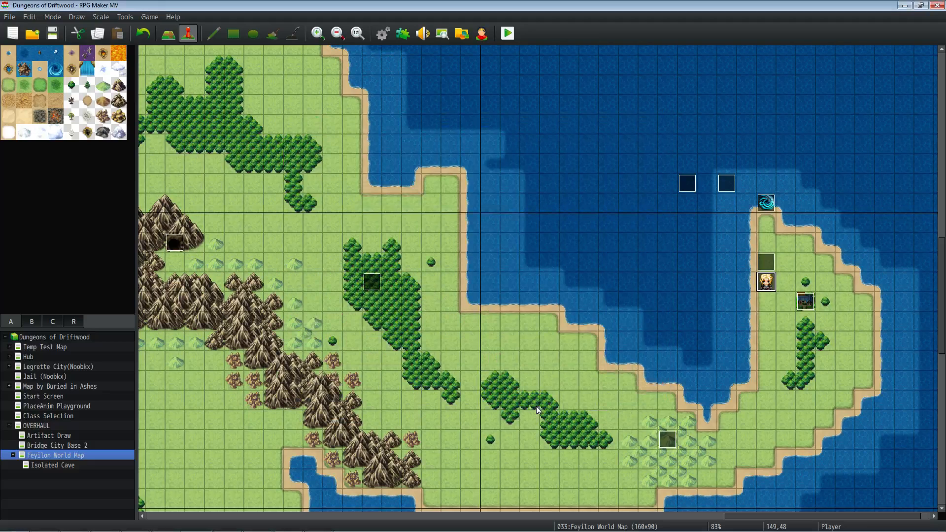
# Save the project and switch back to the Dungeons of Driftwood playtest
pyautogui.click(52, 35)
pyautogui.moveTo(252, 530)
pyautogui.click(318, 523)
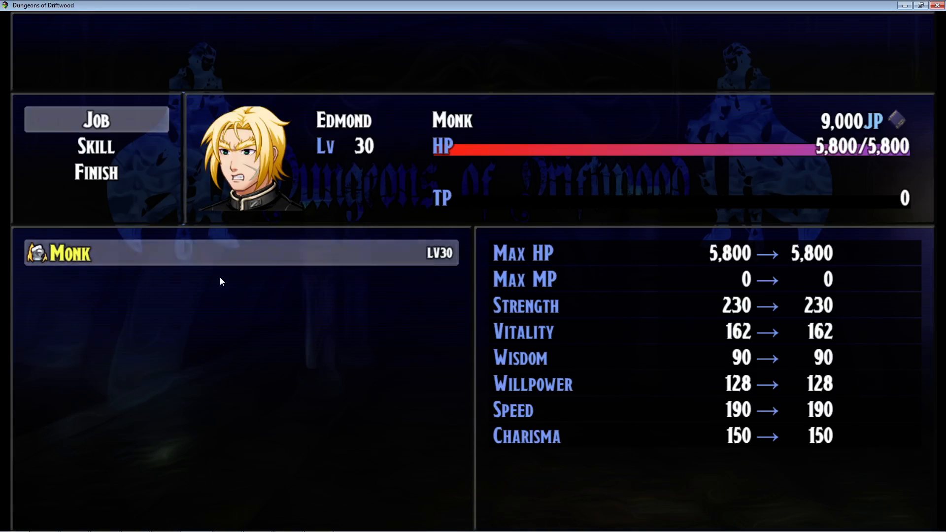
# Leave Edmond's job list and go through the Skill and Finish options of the Job screen
pyautogui.press('Escape')
pyautogui.press('Down')
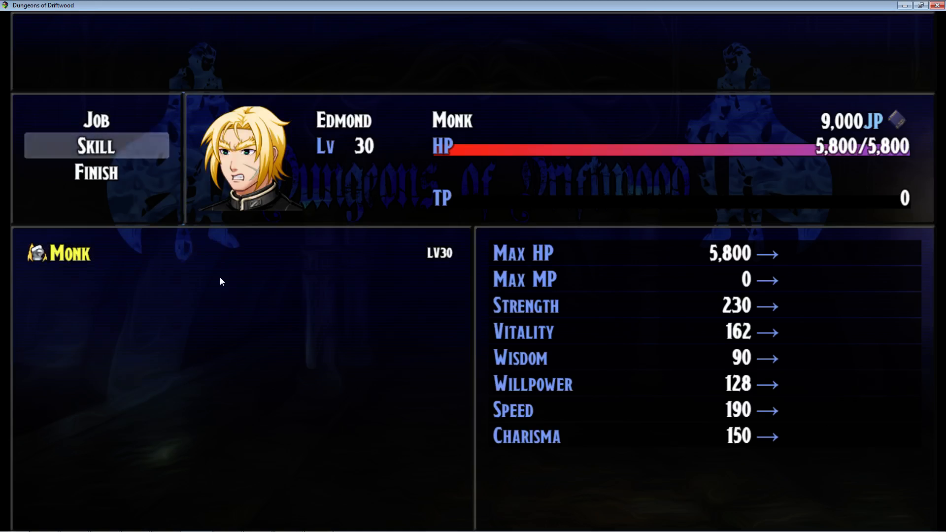
pyautogui.press('Return')
pyautogui.press('Escape')
pyautogui.press('Down')
pyautogui.press('Down')
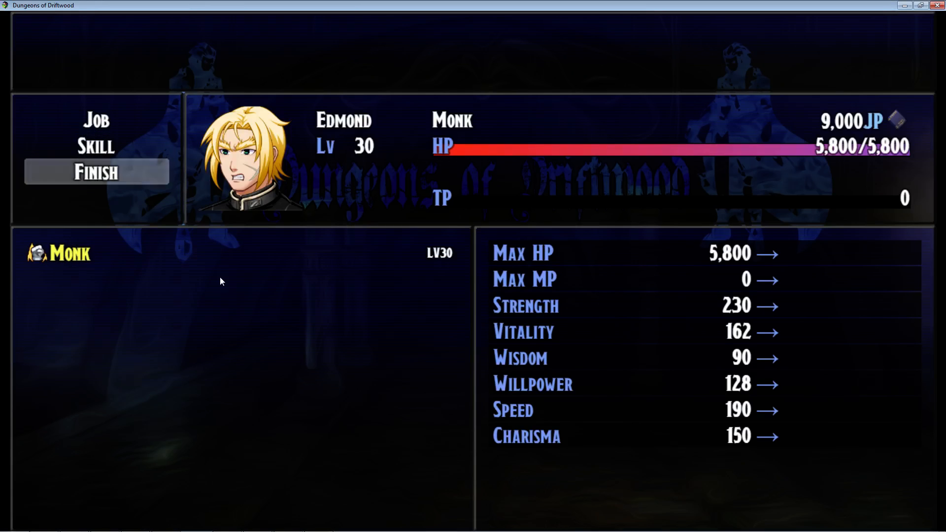
pyautogui.press('Up')
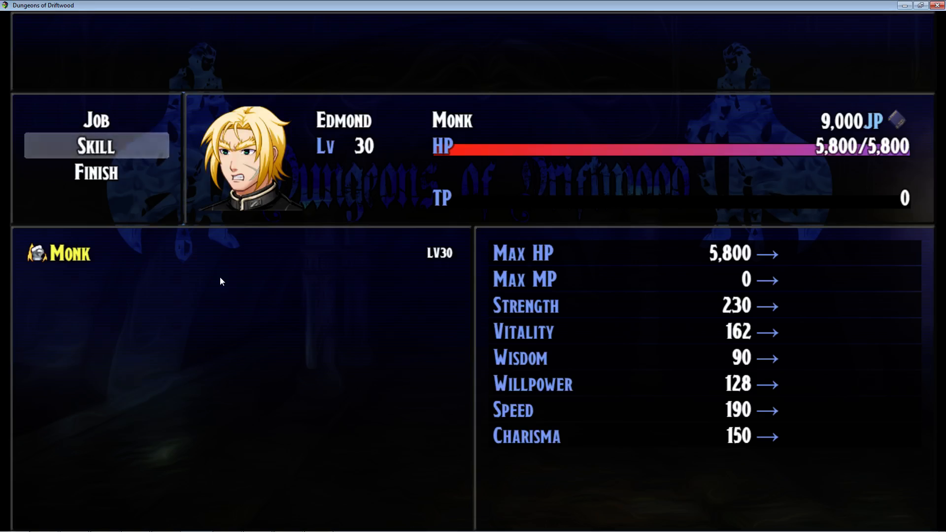
# Open Edmond's Skill screen and view the Limit Burst, MNK Ability and Learn Skills categories
pyautogui.press('Return')
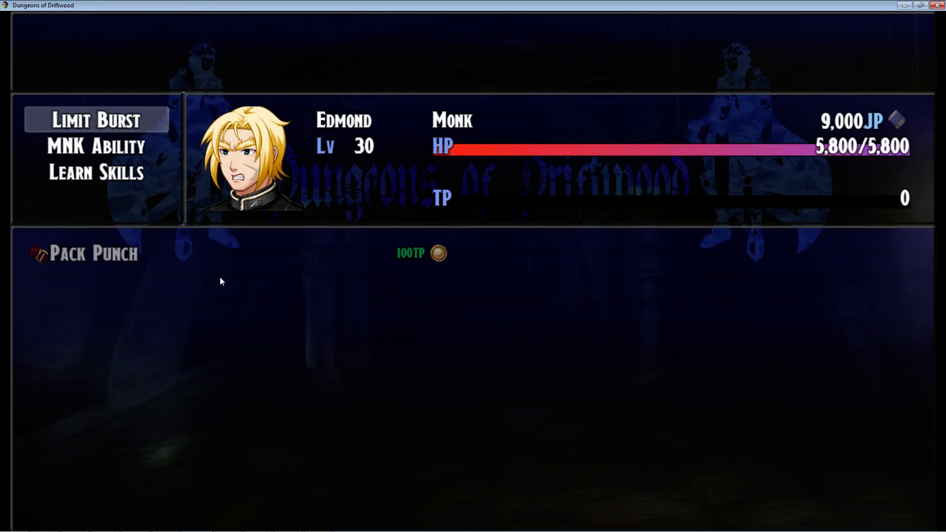
pyautogui.press('Down')
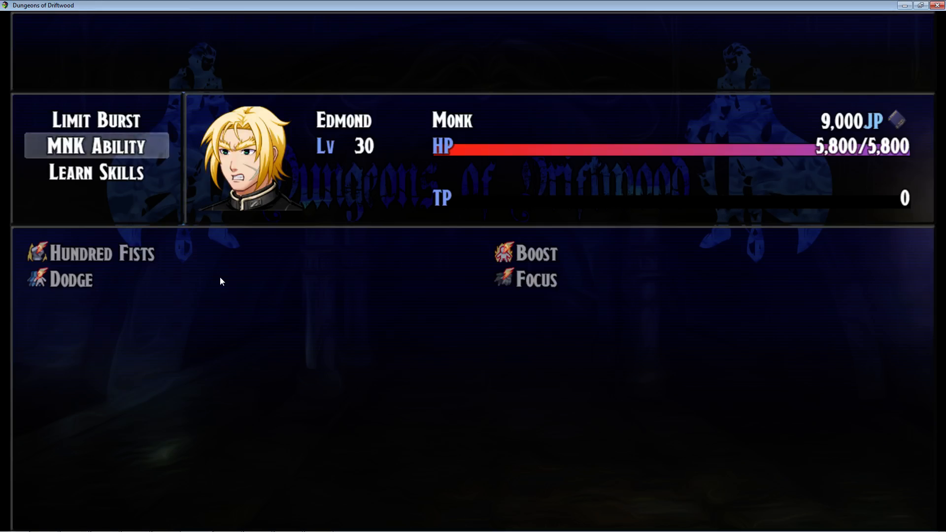
pyautogui.press('Down')
pyautogui.press('Up')
pyautogui.press('Down')
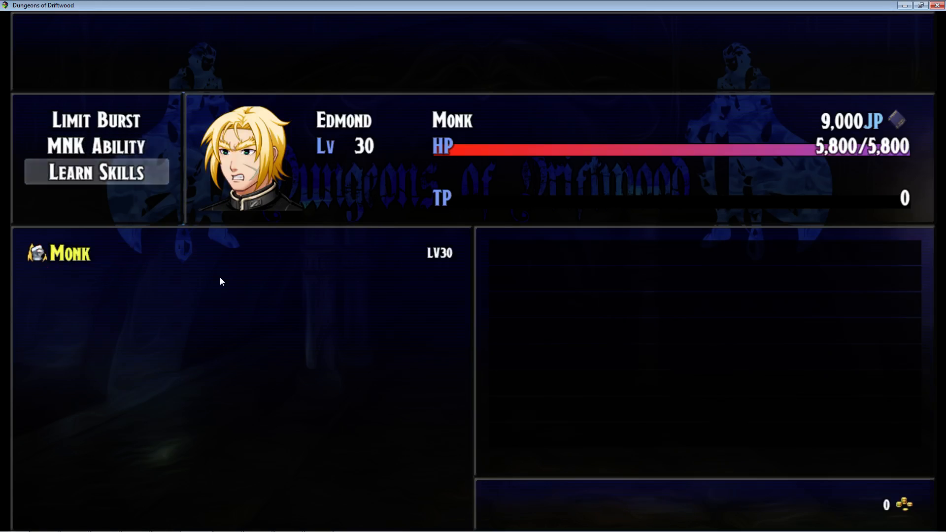
# Open the Monk's learnable skills and look through the passive stat boosts and their JP costs
pyautogui.press('Return')
pyautogui.press('Return')
pyautogui.press('Down')
pyautogui.press('Down')
pyautogui.press('Down')
pyautogui.press('Down')
pyautogui.press('Down')
pyautogui.press('Down')
pyautogui.press('Down')
pyautogui.press('Up')
pyautogui.press('Up')
pyautogui.press('Up')
pyautogui.press('Up')
pyautogui.press('Up')
pyautogui.press('Up')
pyautogui.press('Up')
pyautogui.press('Down')
pyautogui.press('Down')
pyautogui.press('Down')
pyautogui.press('Down')
pyautogui.press('Down')
pyautogui.press('Down')
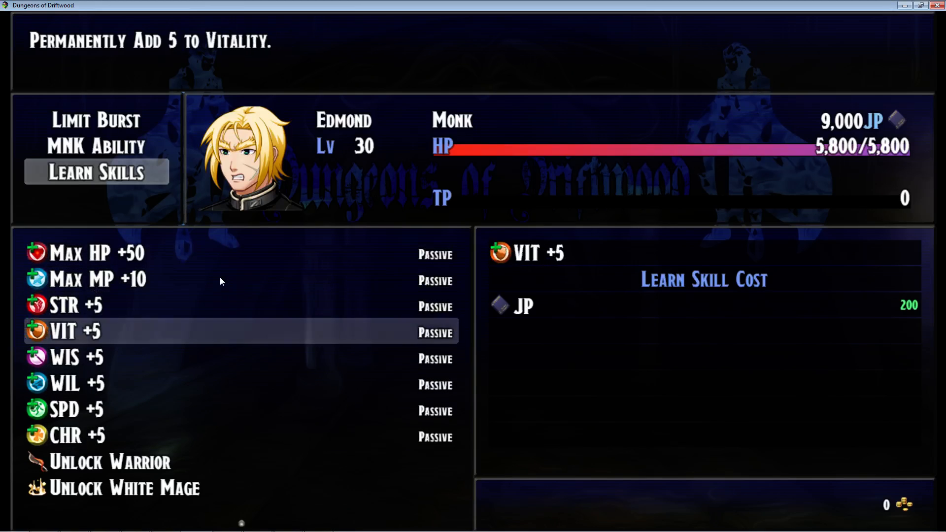
# Examine the costs of the unlock skills between Unlock Warrior and Unlock Dark Knight
pyautogui.press('Down')
pyautogui.press('Down')
pyautogui.press('Down')
pyautogui.press('Down')
pyautogui.press('Down')
pyautogui.press('Down')
pyautogui.press('Down')
pyautogui.press('Down')
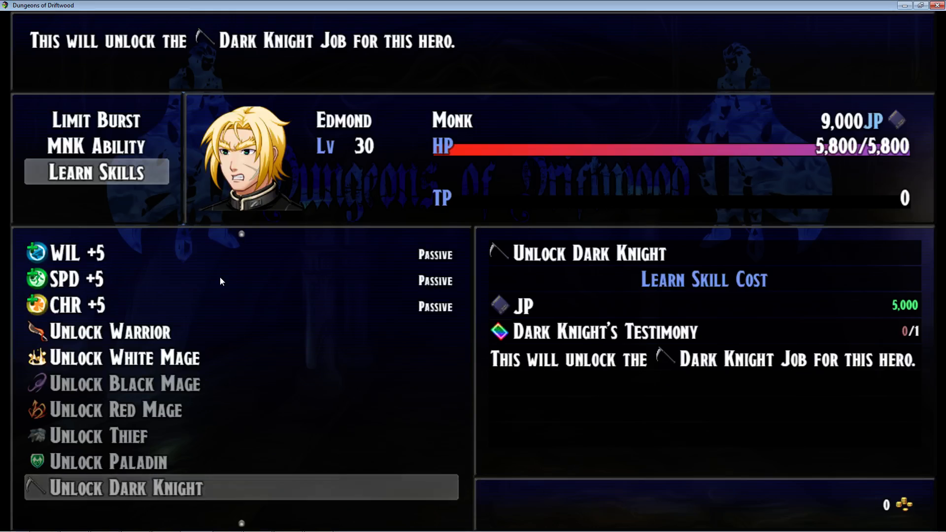
pyautogui.press('Up')
pyautogui.press('Up')
pyautogui.press('Up')
pyautogui.press('Up')
pyautogui.press('Up')
pyautogui.press('Up')
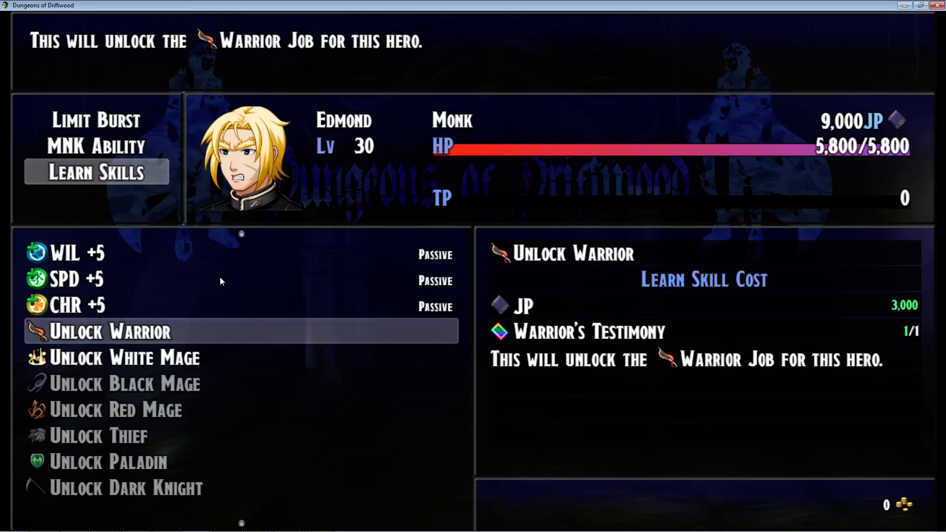
# Examine the JP and testimony requirements of the unlock skills from Warrior through Beastmaster to Blue Mage
pyautogui.press('Down')
pyautogui.press('Down')
pyautogui.press('Down')
pyautogui.press('Down')
pyautogui.press('Down')
pyautogui.press('Down')
pyautogui.press('Down')
pyautogui.press('Down')
pyautogui.press('Down')
pyautogui.press('Down')
pyautogui.press('Down')
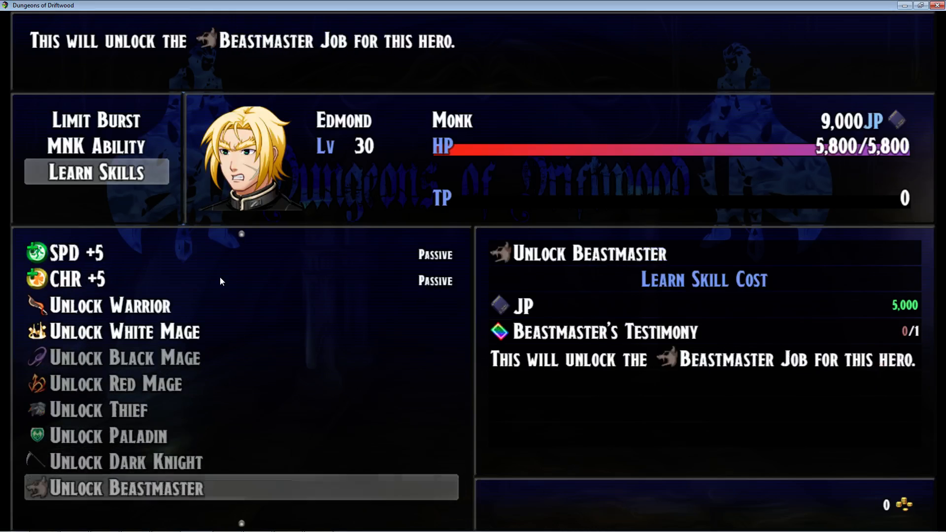
pyautogui.press('Down')
pyautogui.press('Down')
pyautogui.press('Down')
pyautogui.press('Down')
pyautogui.press('Down')
pyautogui.press('Down')
pyautogui.press('Down')
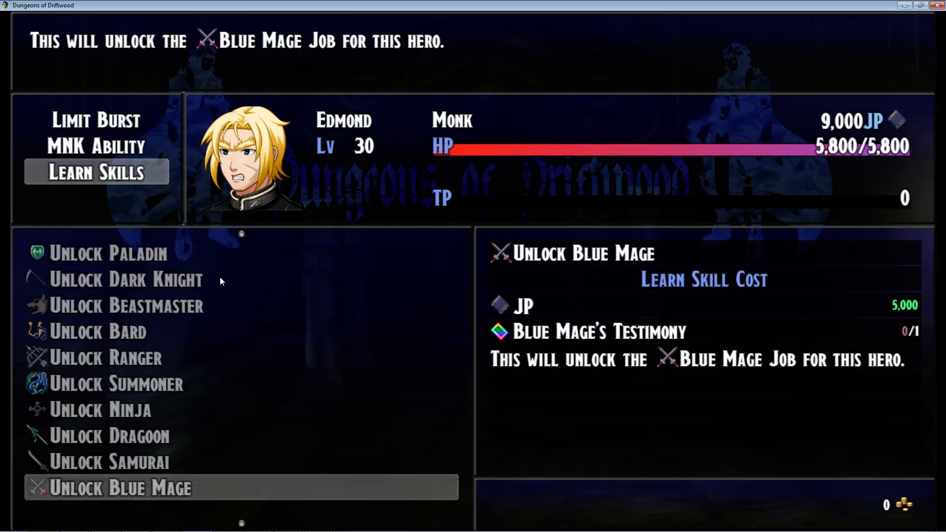
# Review the remaining unlock skills down to Rune Fencer and return to Unlock Warrior
pyautogui.press('Down')
pyautogui.press('Down')
pyautogui.press('Down')
pyautogui.press('Down')
pyautogui.press('Up')
pyautogui.press('Up')
pyautogui.press('Up')
pyautogui.press('Up')
pyautogui.press('Up')
pyautogui.press('Up')
pyautogui.press('Up')
pyautogui.press('Up')
pyautogui.press('Up')
pyautogui.press('Up')
pyautogui.press('Up')
pyautogui.press('Up')
pyautogui.press('Up')
pyautogui.press('Up')
pyautogui.press('Up')
pyautogui.press('Up')
pyautogui.press('Up')
pyautogui.press('Up')
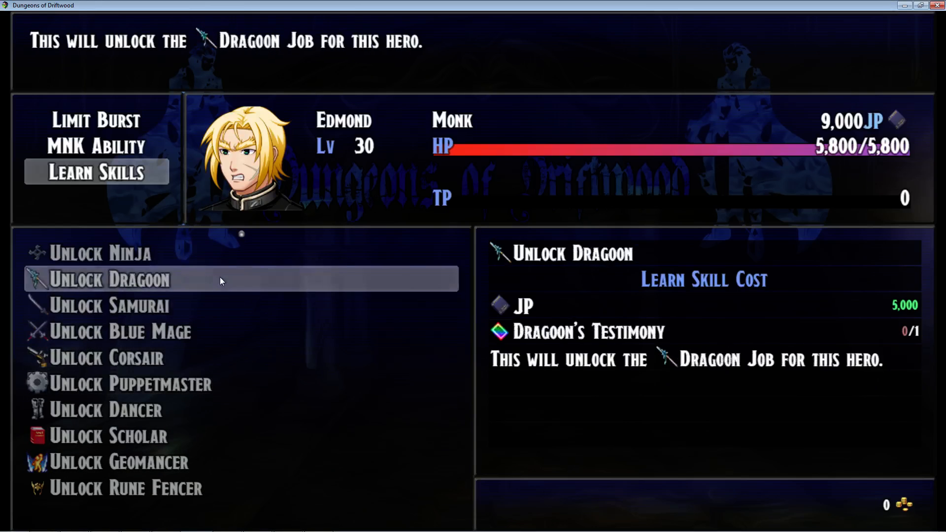
pyautogui.press('Up')
pyautogui.press('Up')
pyautogui.press('Up')
pyautogui.press('Up')
pyautogui.press('Up')
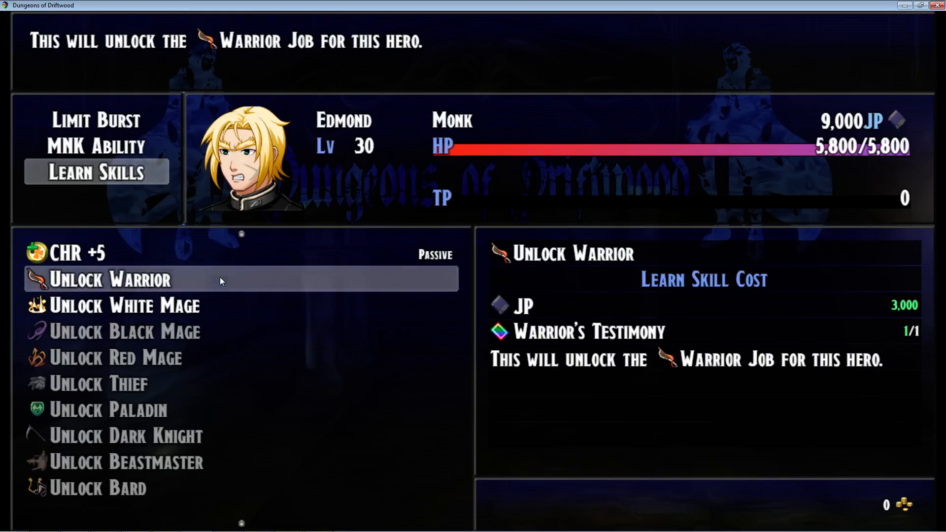
# Compare the requirements of the skills around Unlock Warrior, and go back to Edmond's job list
pyautogui.press('Down')
pyautogui.press('Down')
pyautogui.press('Up')
pyautogui.press('Up')
pyautogui.press('Down')
pyautogui.press('Up')
pyautogui.press('Down')
pyautogui.press('Escape')
pyautogui.press('Escape')
pyautogui.press('Up')
pyautogui.press('Up')
pyautogui.press('Escape')
pyautogui.press('Return')
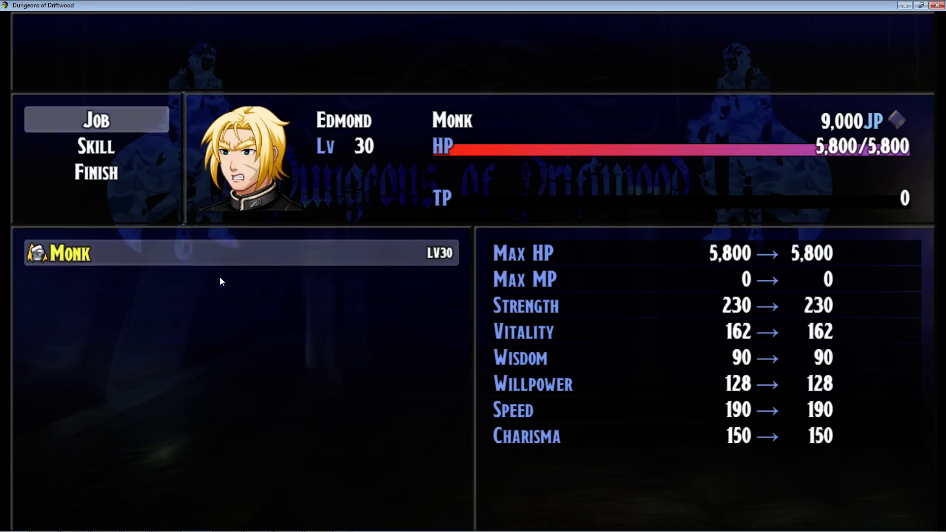
# Reopen the Monk's list of learnable skills from Edmond's Skill screen
pyautogui.press('Escape')
pyautogui.press('Down')
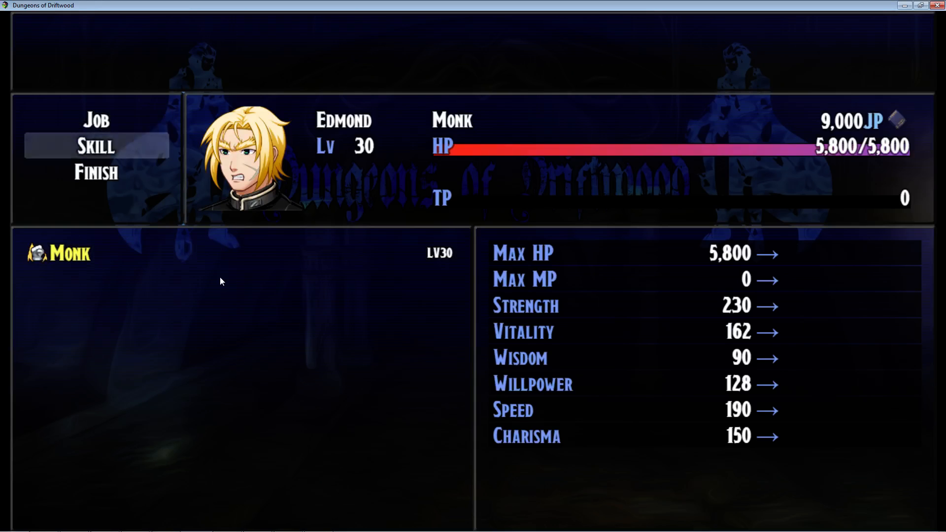
pyautogui.press('Return')
pyautogui.press('Down')
pyautogui.press('Down')
pyautogui.press('Return')
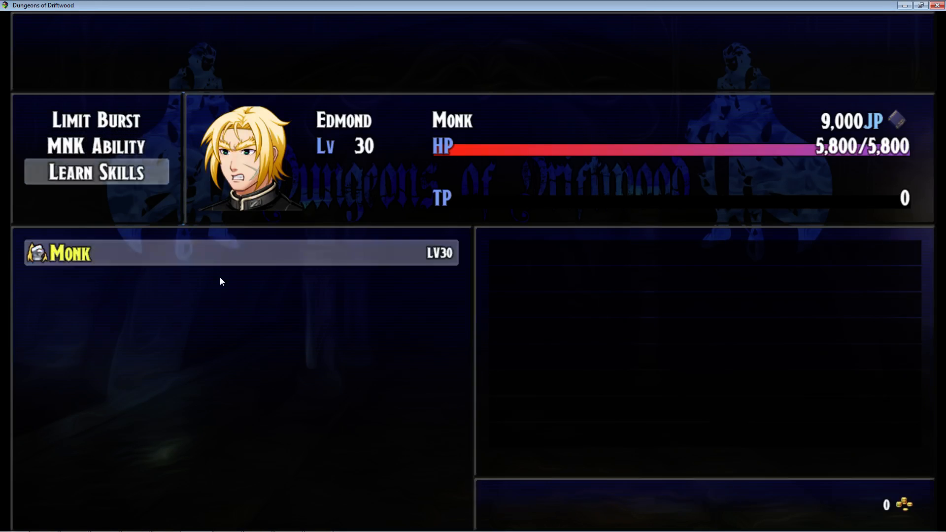
pyautogui.press('Return')
pyautogui.press('Up')
pyautogui.press('Escape')
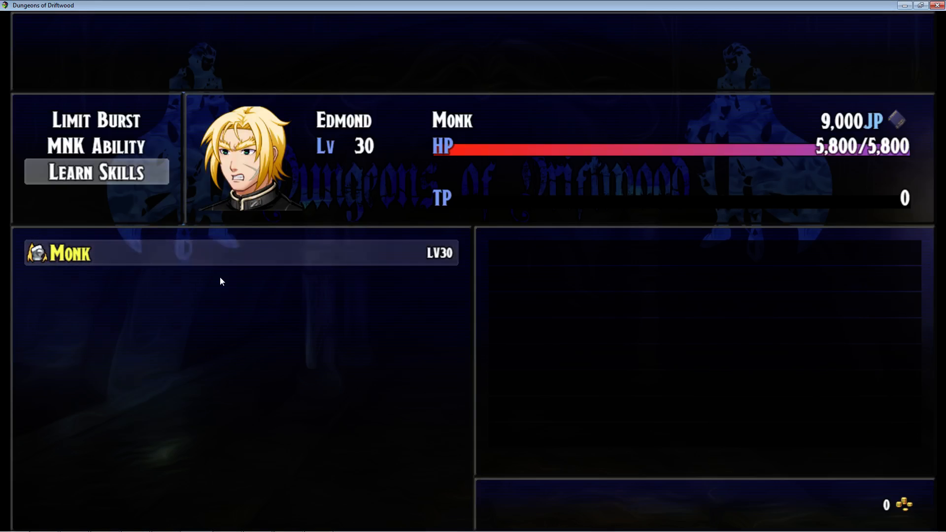
pyautogui.press('Return')
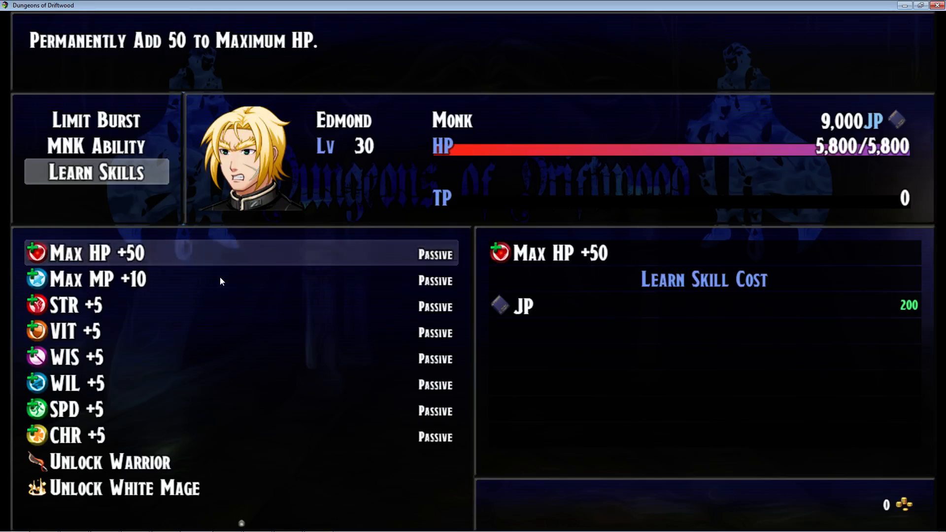
# Learn the Unlock Warrior skill for Edmond, paying 3,000 Monk JP and one Warrior's Testimony
pyautogui.press('Down')
pyautogui.press('Down')
pyautogui.press('Down')
pyautogui.press('Down')
pyautogui.press('Down')
pyautogui.press('Down')
pyautogui.press('Down')
pyautogui.press('Down')
pyautogui.press('Down')
pyautogui.press('Down')
pyautogui.press('Down')
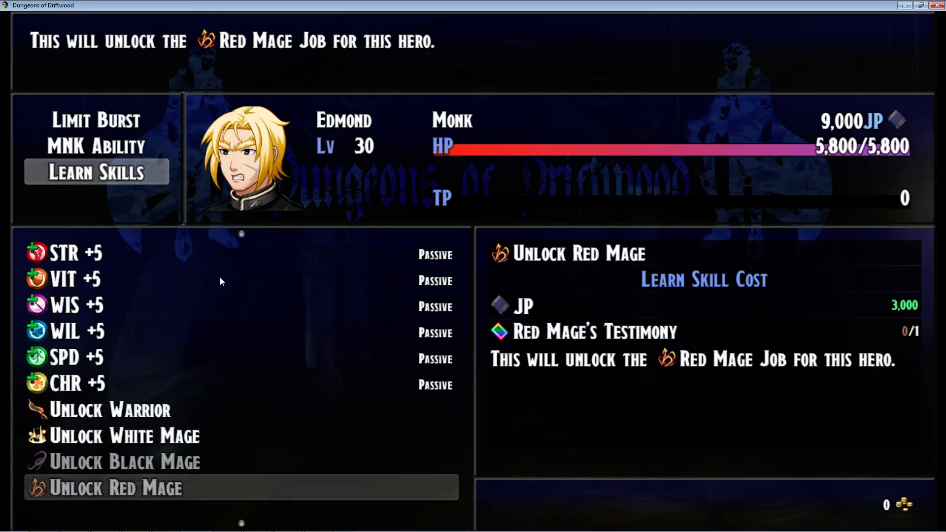
pyautogui.press('Up')
pyautogui.press('Up')
pyautogui.press('Up')
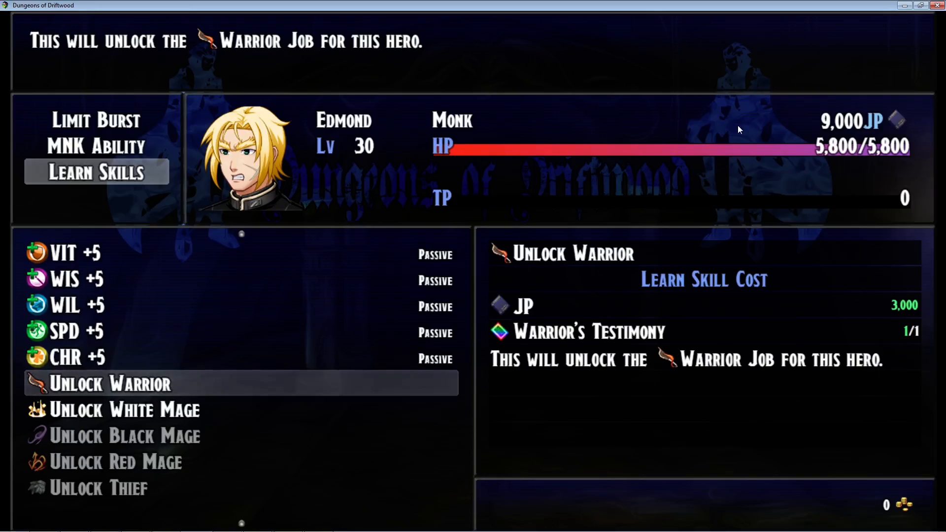
pyautogui.press('Return')
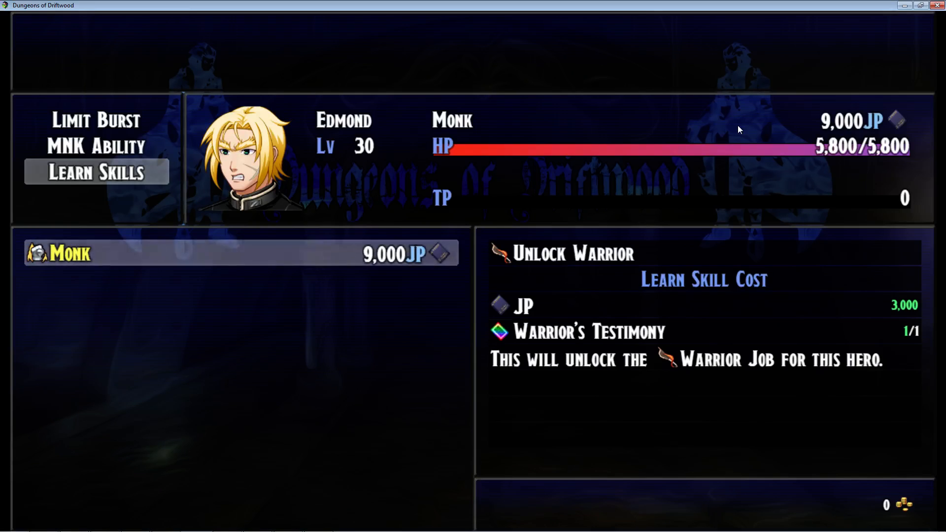
pyautogui.press('Return')
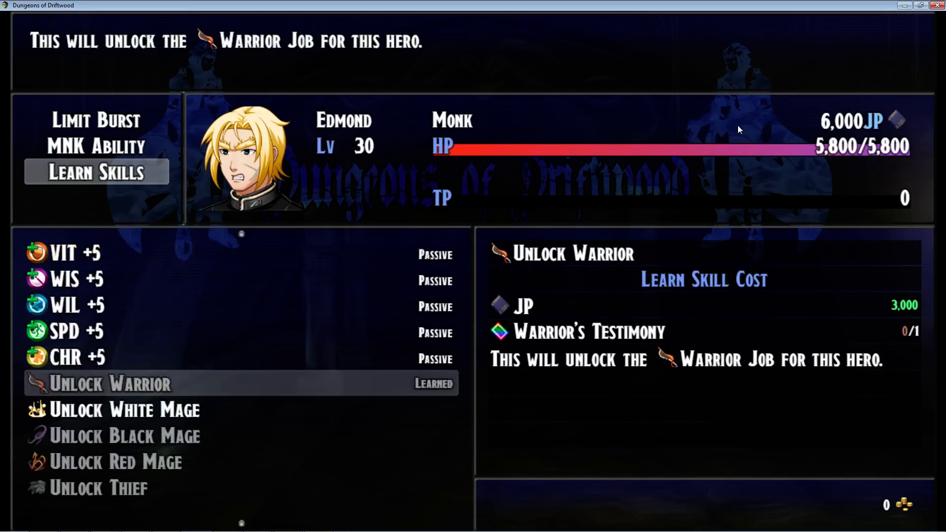
# Return to the Job screen and check the Warrior entry in Edmond's job list
pyautogui.press('Escape')
pyautogui.press('Escape')
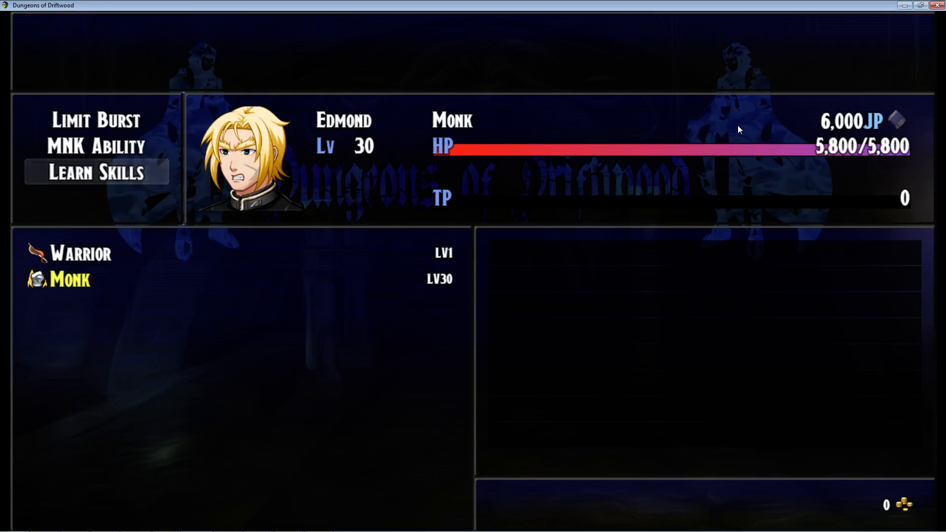
pyautogui.press('Escape')
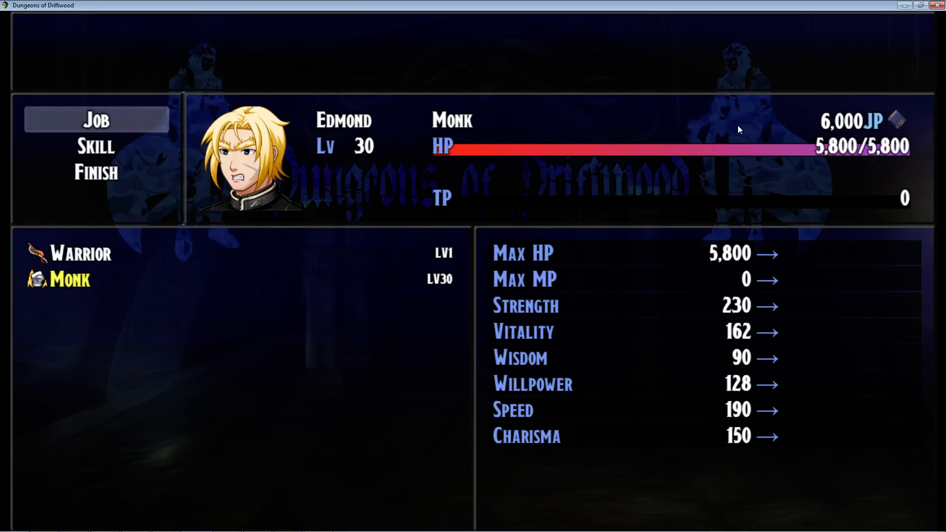
pyautogui.press('Return')
pyautogui.press('Up')
pyautogui.press('Escape')
# Reopen the Monk's learnable skills to check the updated list, and go back to the job selection
pyautogui.press('Down')
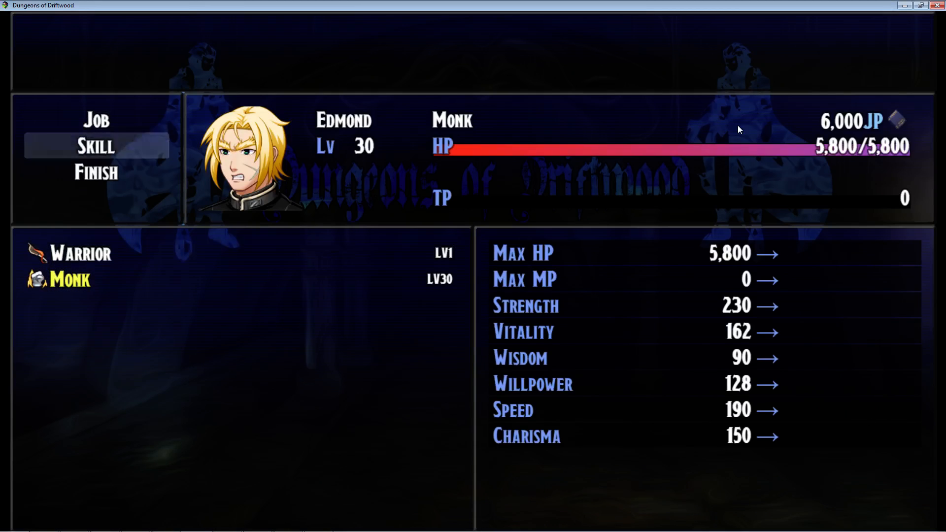
pyautogui.press('Return')
pyautogui.press('Down')
pyautogui.press('Down')
pyautogui.press('Return')
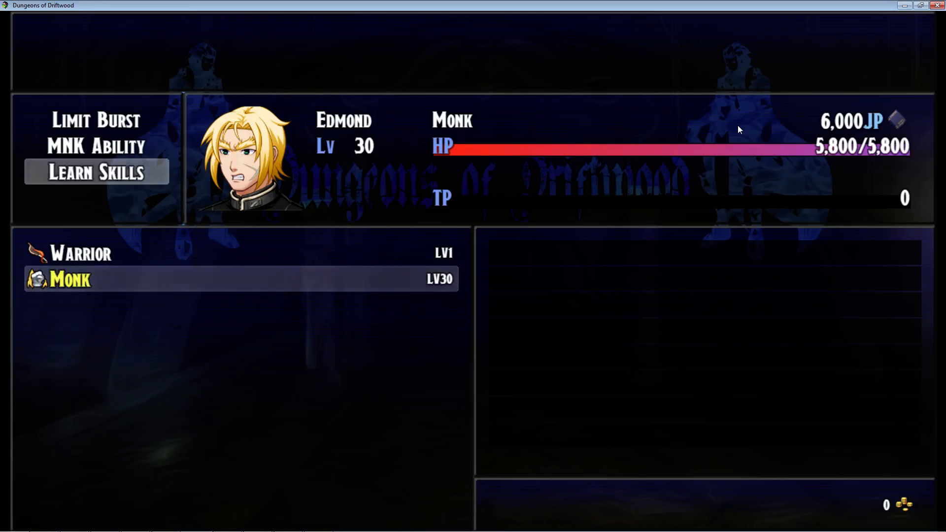
pyautogui.press('Return')
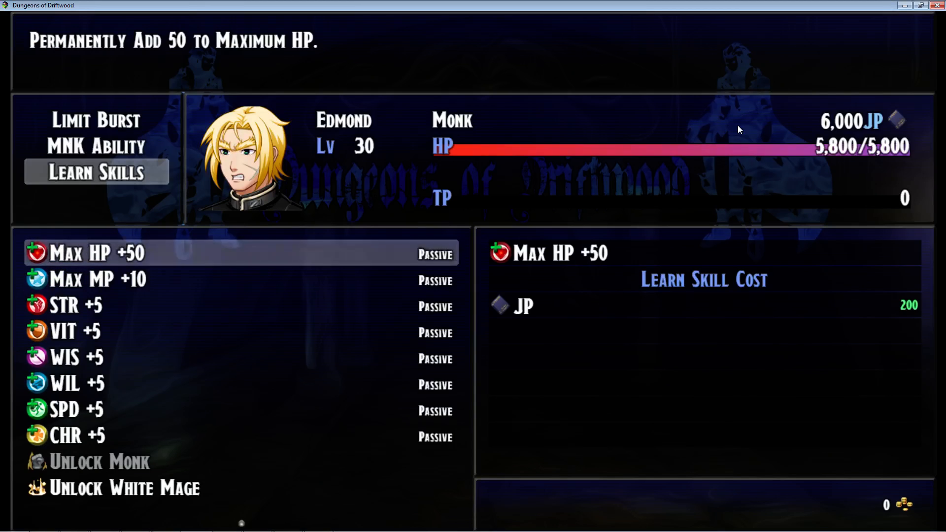
pyautogui.press('Escape')
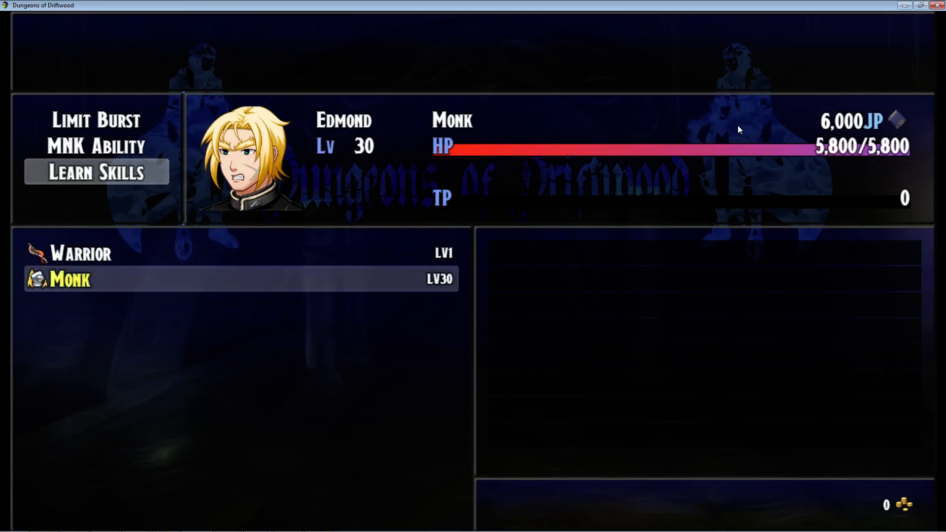
# Look through the Monk's learnable skills once more and return to the main Job screen
pyautogui.press('Return')
pyautogui.press('Down')
pyautogui.press('Down')
pyautogui.press('Down')
pyautogui.press('Down')
pyautogui.press('Down')
pyautogui.press('Down')
pyautogui.press('Down')
pyautogui.press('Escape')
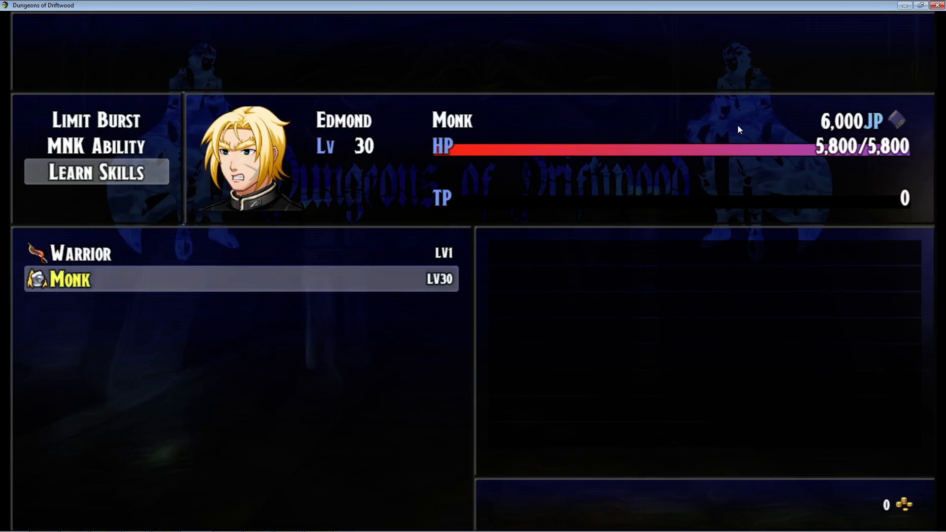
pyautogui.press('Escape')
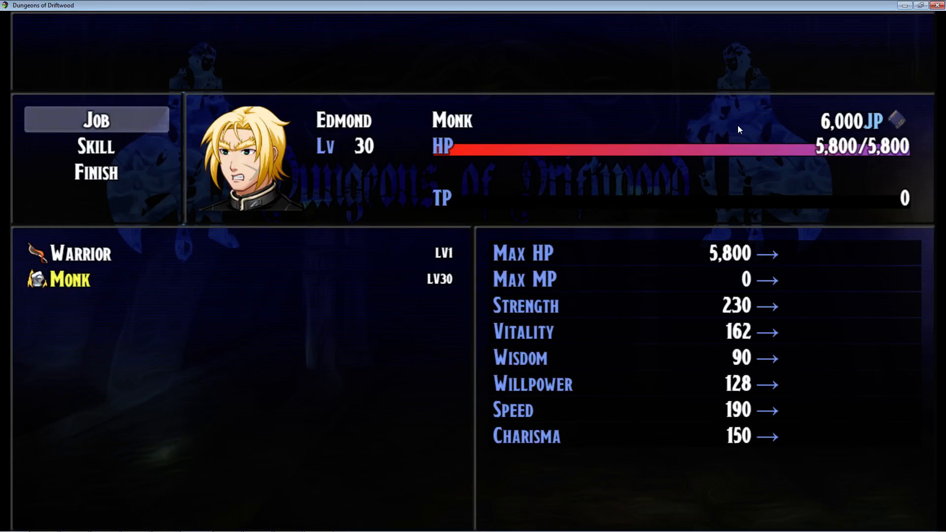
# Change Edmond's job from Monk to Warrior in the job list
pyautogui.press('Escape')
pyautogui.press('Down')
pyautogui.press('Up')
pyautogui.press('Return')
pyautogui.press('Return')
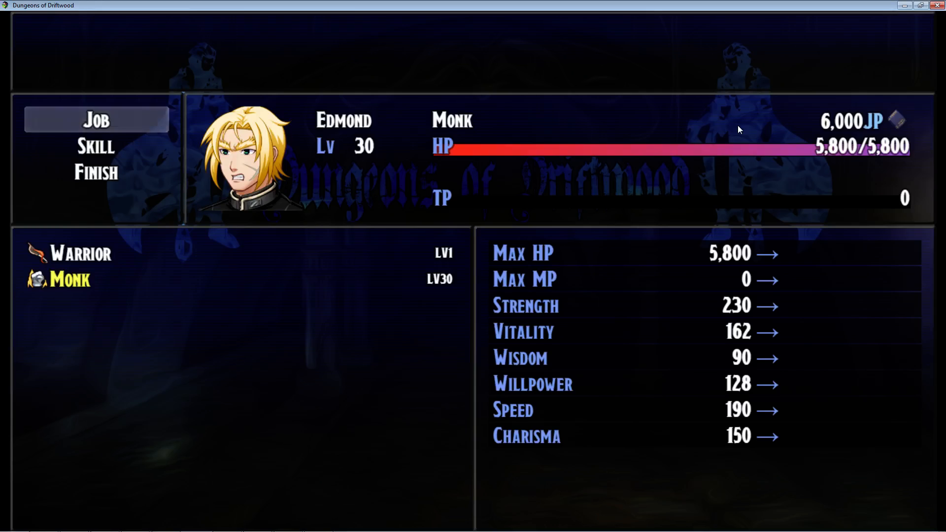
pyautogui.press('Up')
pyautogui.press('Return')
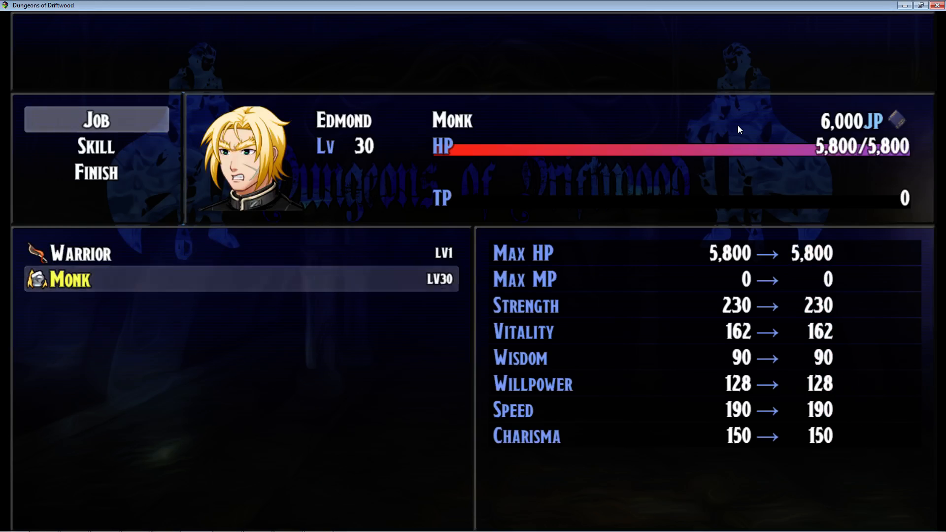
pyautogui.press('Down')
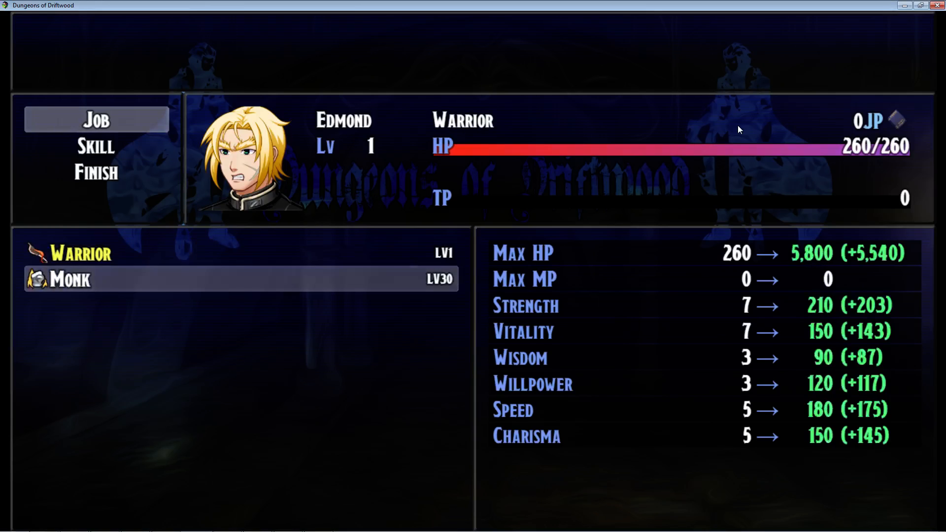
# Switch Edmond between the Monk and Warrior jobs to compare their stats, ending on Warrior
pyautogui.press('Return')
pyautogui.press('Up')
pyautogui.press('Return')
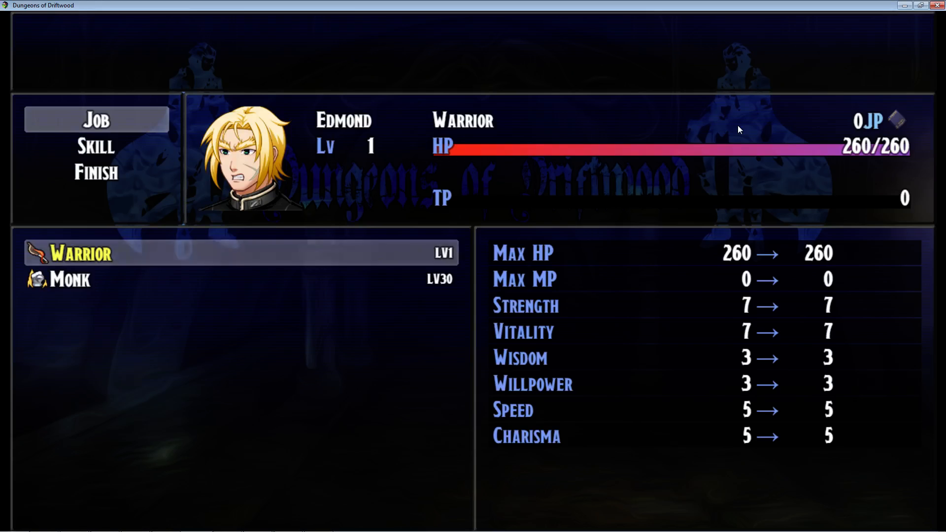
pyautogui.press('Down')
pyautogui.press('Return')
pyautogui.press('Up')
pyautogui.press('Return')
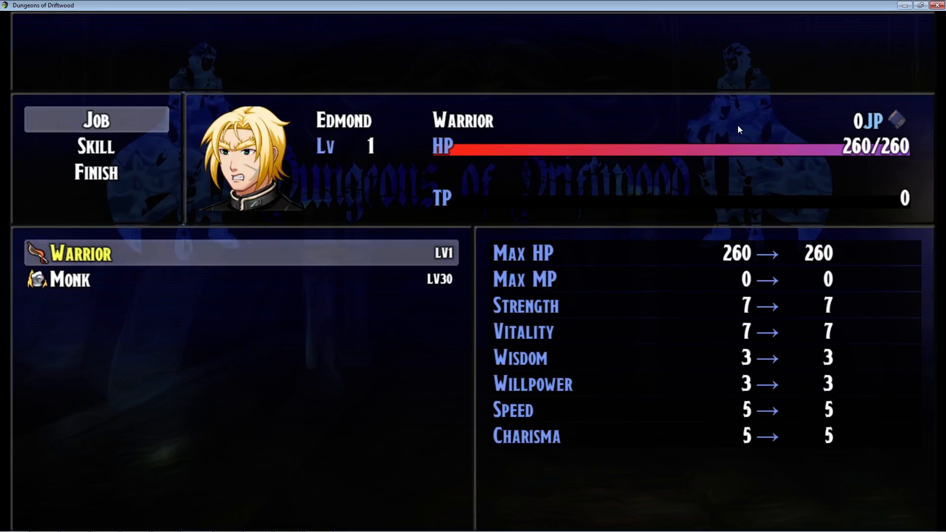
# Open the Warrior's skill screen and look over the Limit Burst, WAR Ability and Learn Skills categories
pyautogui.press('Escape')
pyautogui.press('Down')
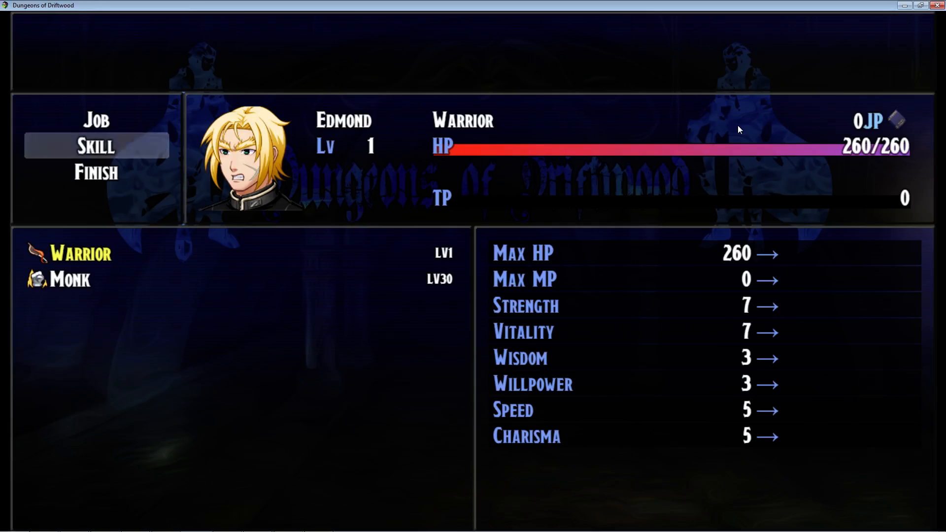
pyautogui.press('Return')
pyautogui.press('Down')
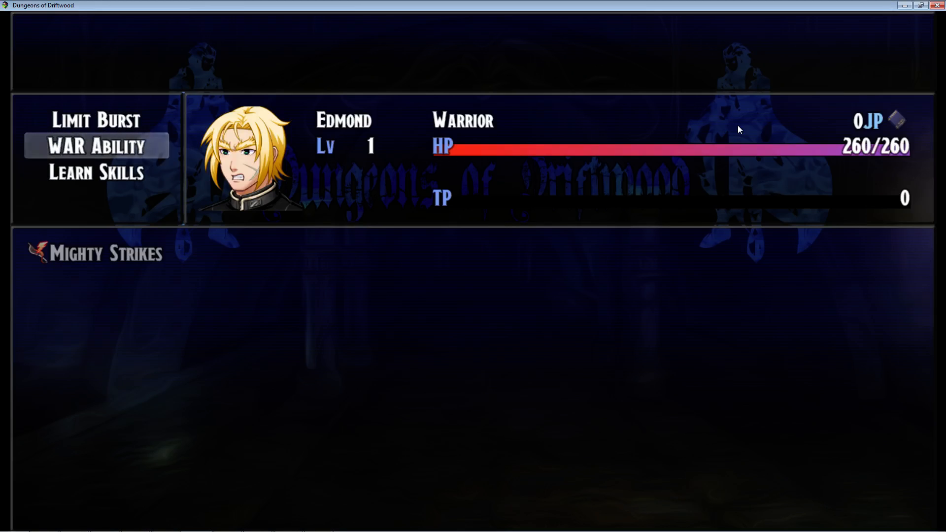
pyautogui.press('Up')
pyautogui.press('Down')
pyautogui.press('Down')
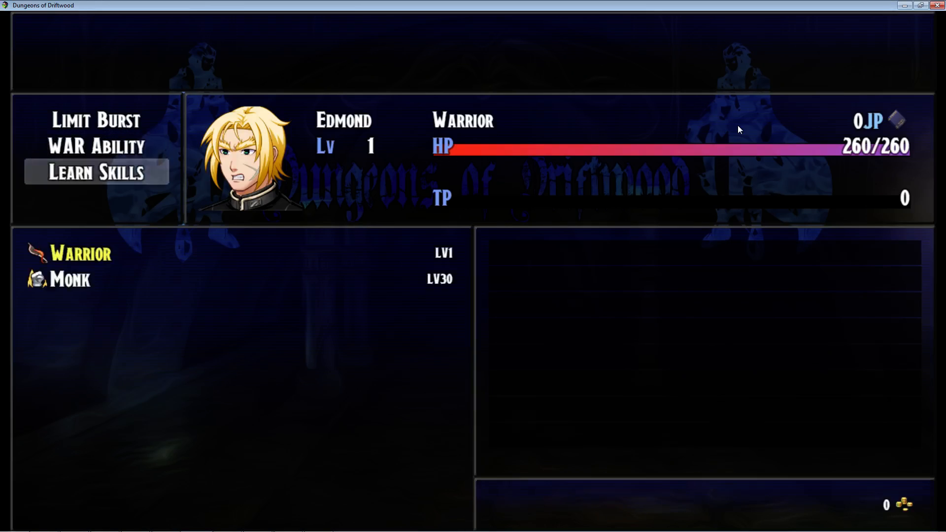
# Examine the Warrior's learnable skills, from the passive stat boosts to the job unlocks, and their JP costs
pyautogui.press('Return')
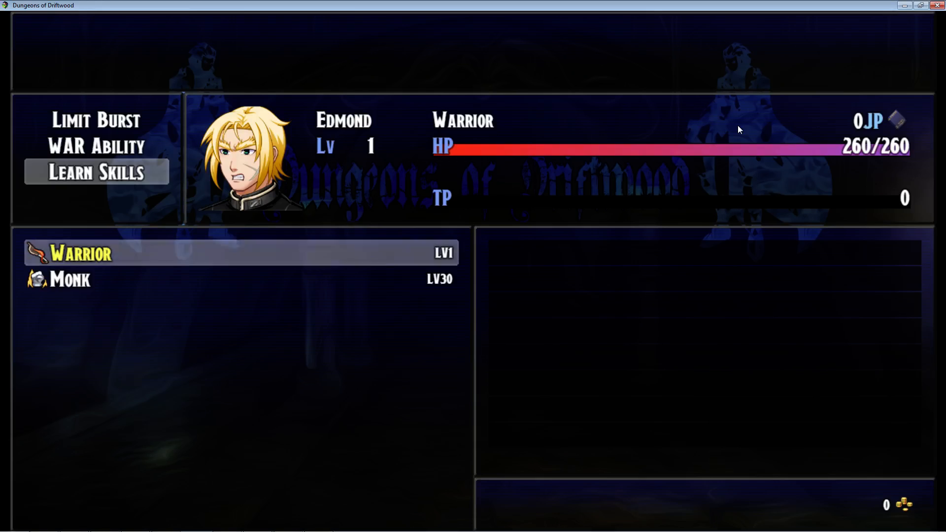
pyautogui.press('Return')
pyautogui.press('Down')
pyautogui.press('Down')
pyautogui.press('Down')
pyautogui.press('Down')
pyautogui.press('Down')
pyautogui.press('Down')
pyautogui.press('Down')
pyautogui.press('Up')
pyautogui.press('Up')
pyautogui.press('Up')
pyautogui.press('Up')
pyautogui.press('Up')
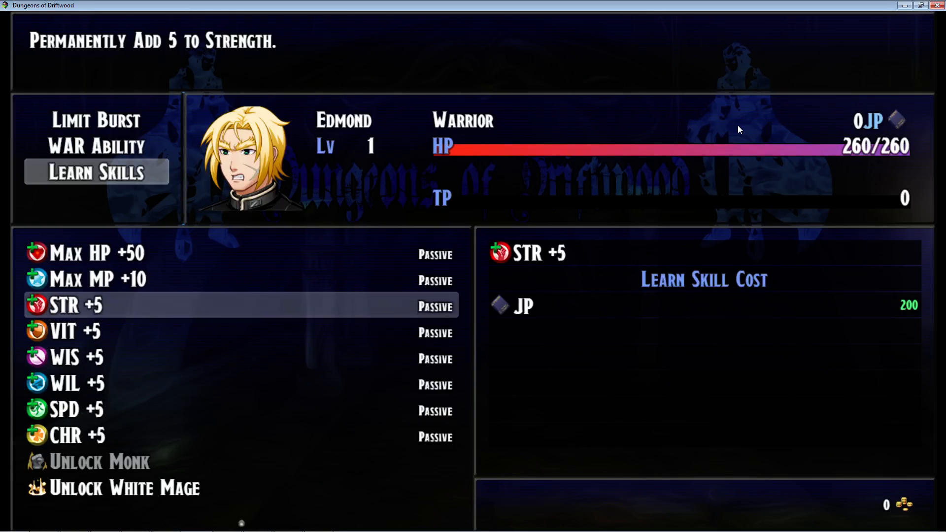
# Switch from the playtest to RPG Maker MV and review the YEP_BaseParamControl plugin's parameter formulas
pyautogui.click(908, 6)
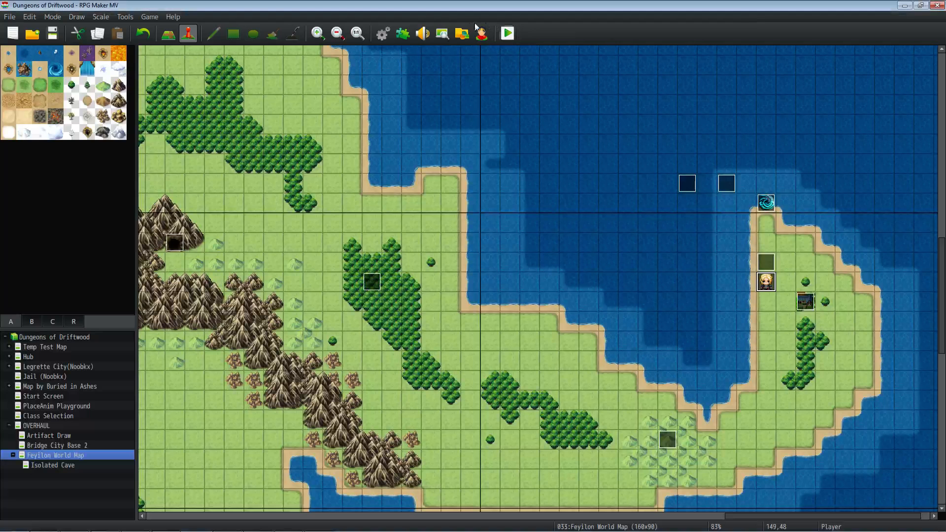
pyautogui.click(403, 33)
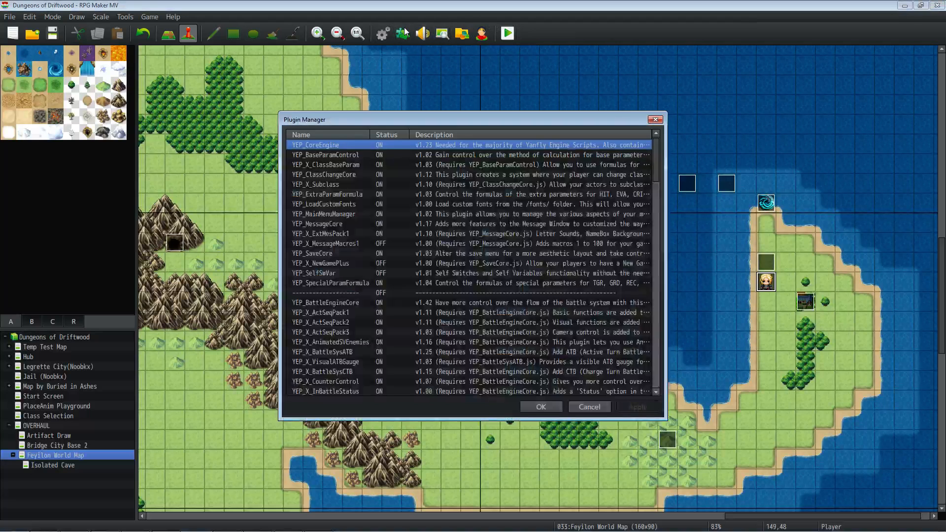
pyautogui.click(401, 194)
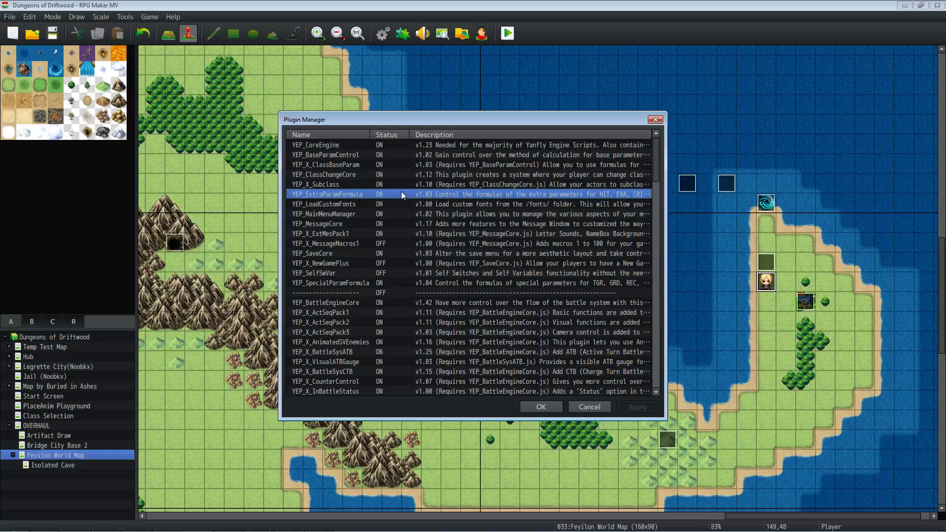
pyautogui.click(351, 156)
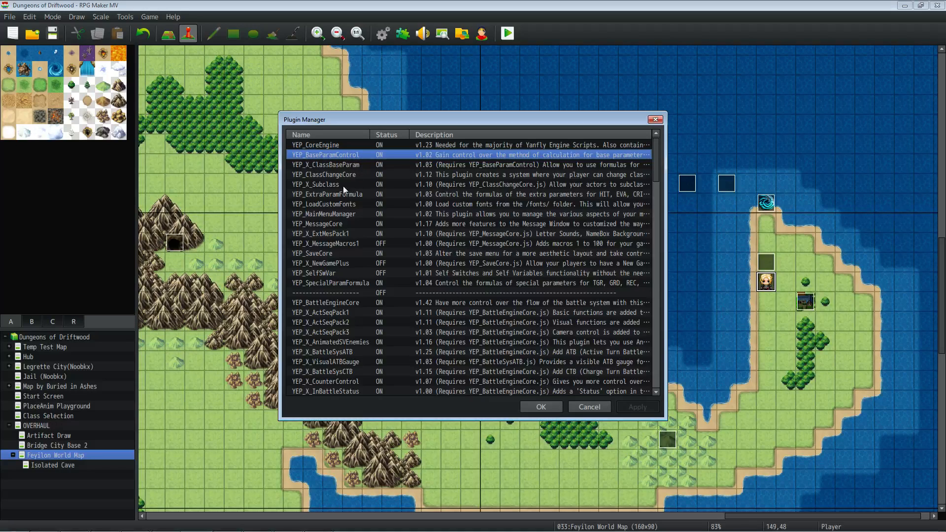
pyautogui.doubleClick(353, 156)
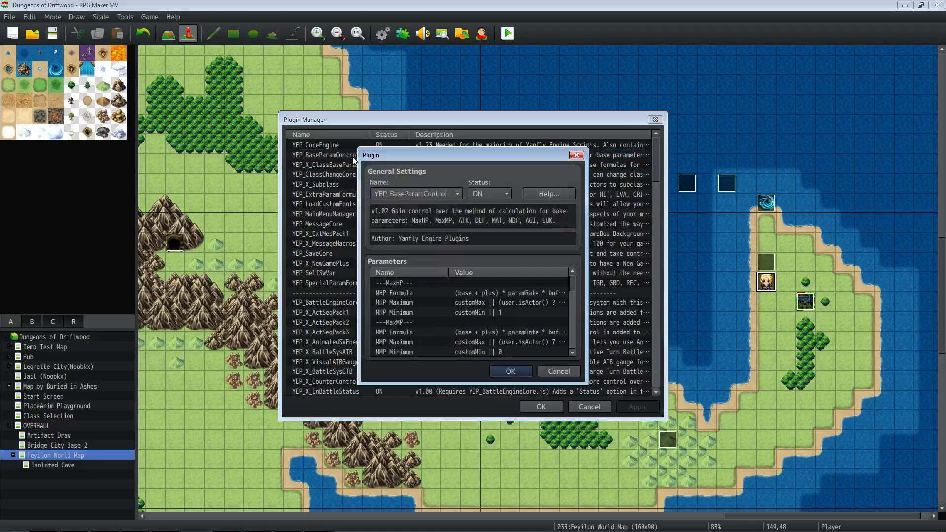
pyautogui.scroll(-8, 486, 298)
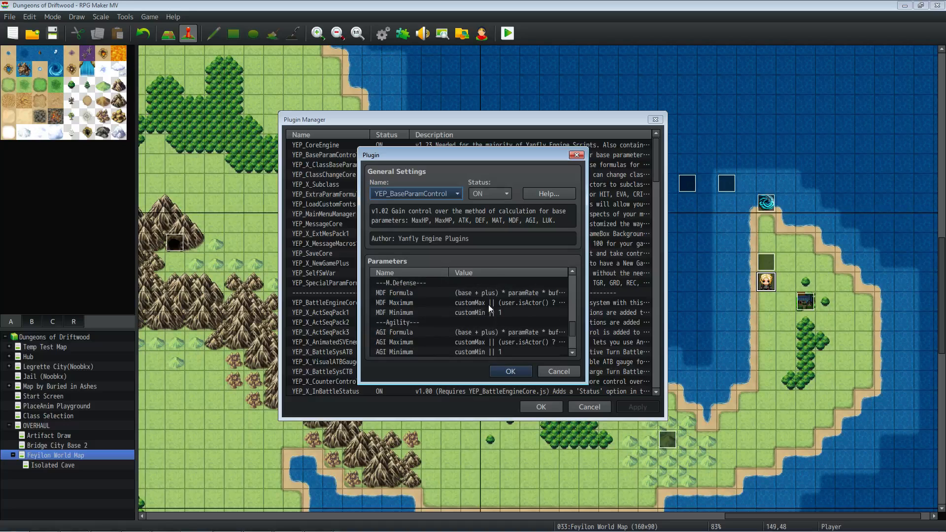
pyautogui.click(508, 372)
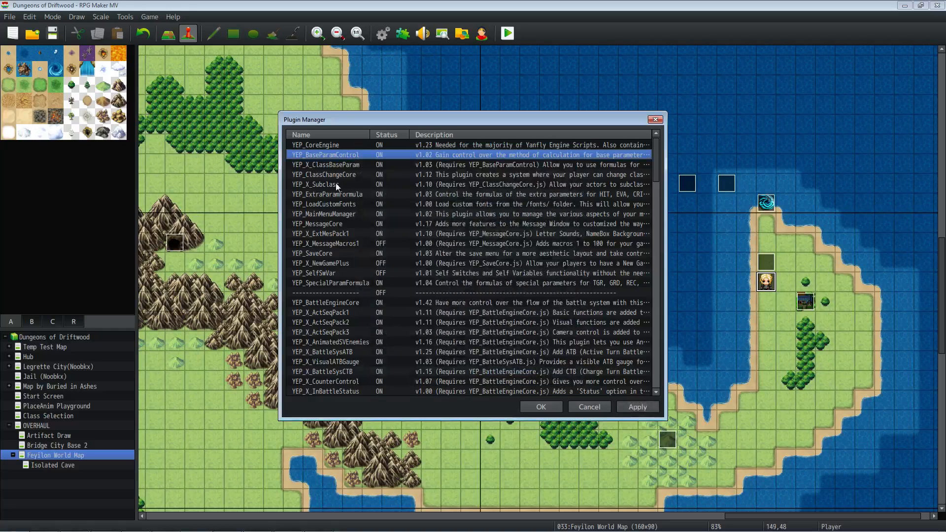
# Open the YEP_X_ClassBaseParam plugin's help and examine the Custom Class Parameters notetag example
pyautogui.click(357, 165)
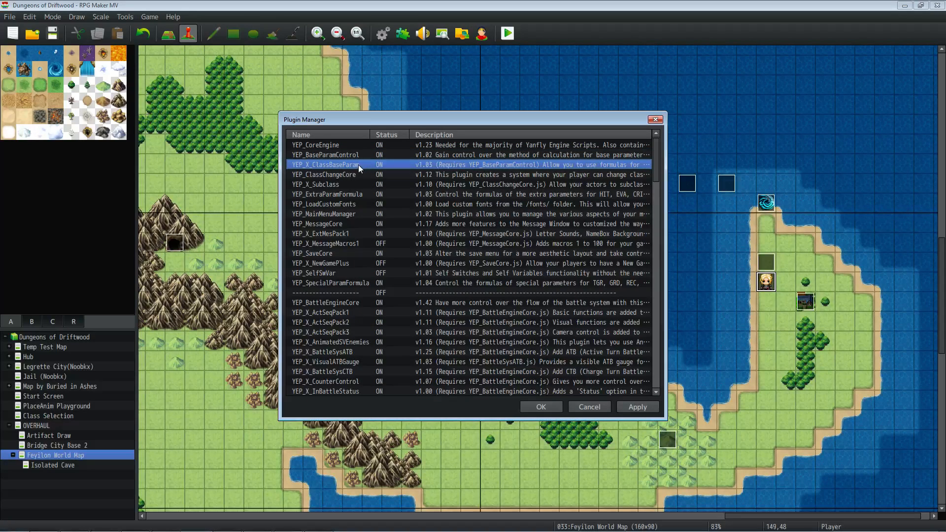
pyautogui.doubleClick(356, 165)
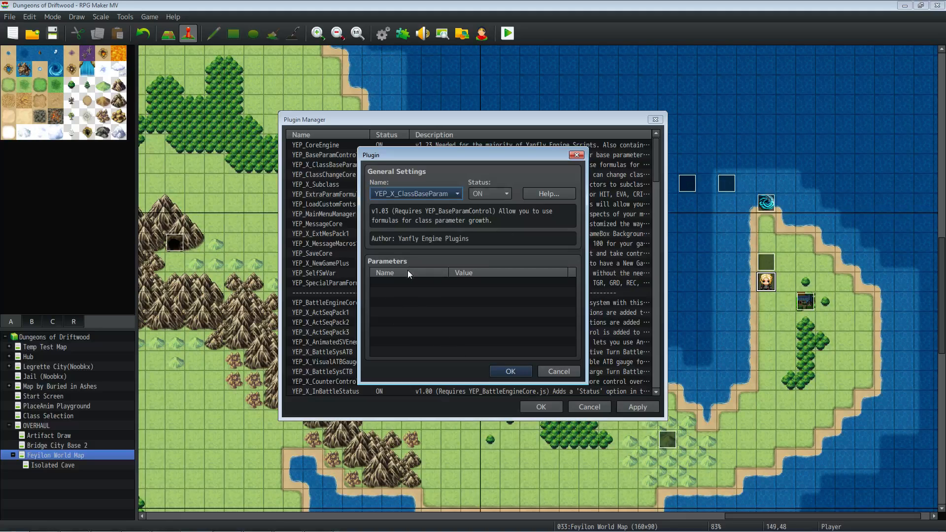
pyautogui.click(543, 195)
pyautogui.scroll(-4, 408, 264)
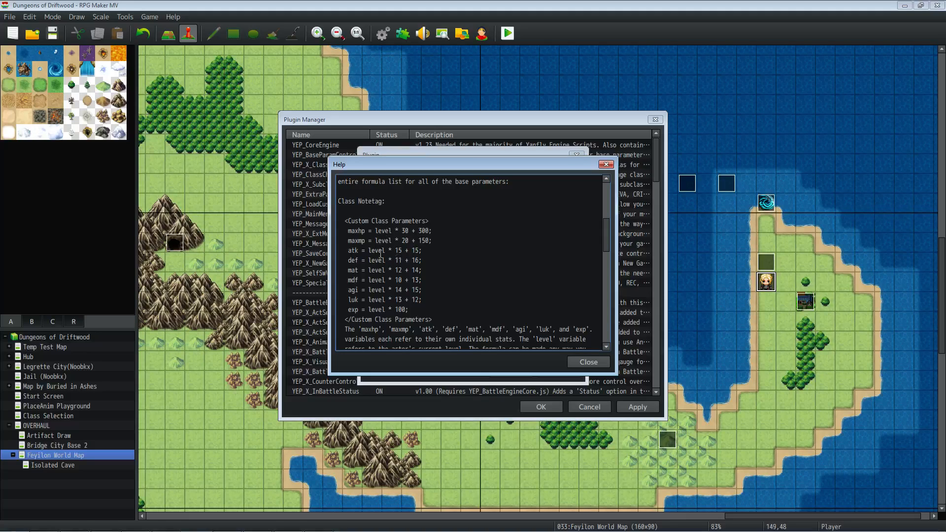
pyautogui.scroll(1, 393, 225)
pyautogui.scroll(-2, 393, 224)
pyautogui.moveTo(345, 188); pyautogui.dragTo(489, 297)
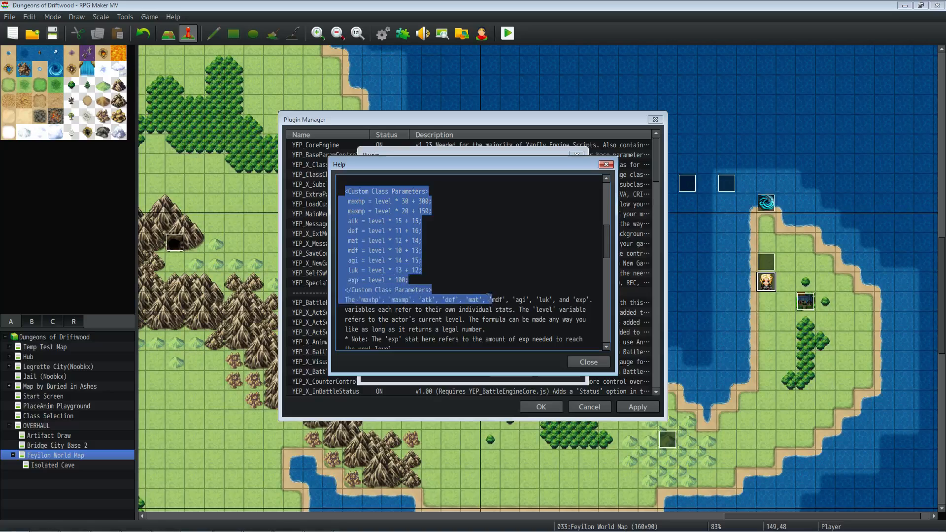
pyautogui.click(464, 253)
# Read the Custom Param Formula notetag section through to the changelog, and close the help and the Plugin Manager
pyautogui.scroll(-7, 433, 253)
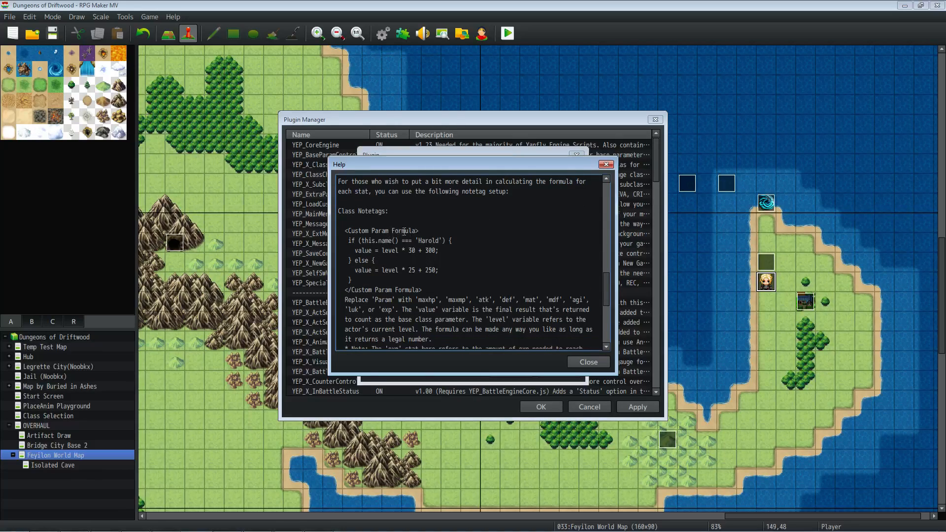
pyautogui.scroll(-1, 438, 232)
pyautogui.scroll(2, 443, 227)
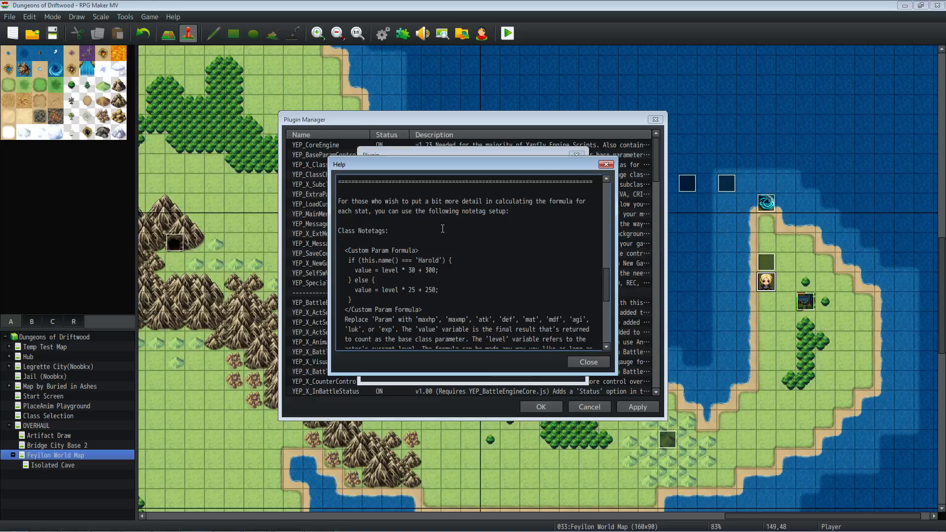
pyautogui.scroll(-6, 442, 229)
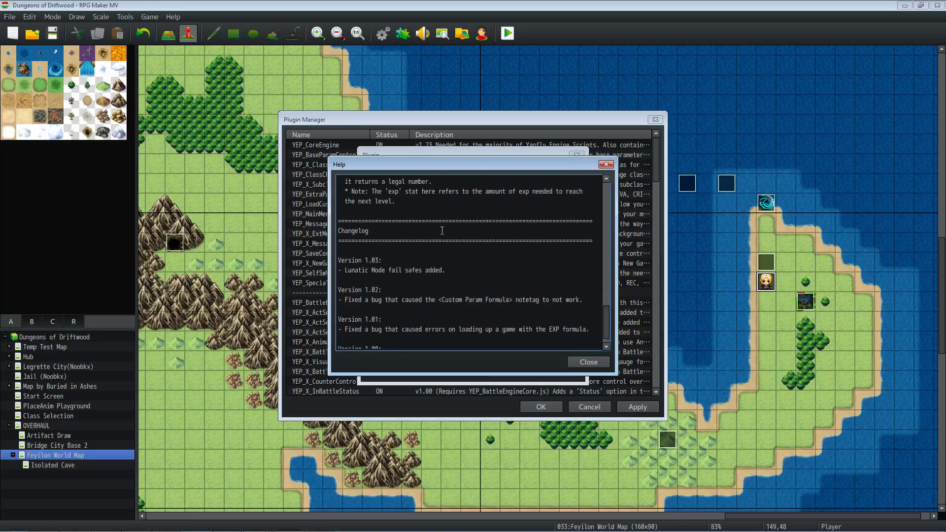
pyautogui.click(582, 365)
pyautogui.click(506, 370)
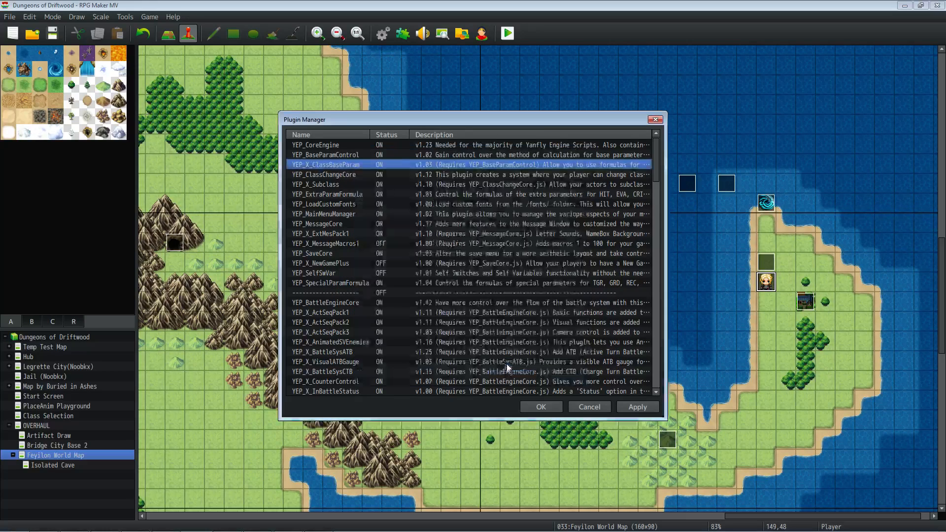
pyautogui.click(541, 407)
# Open the database's class list and view the notes of the Warrior and Monk classes
pyautogui.click(387, 42)
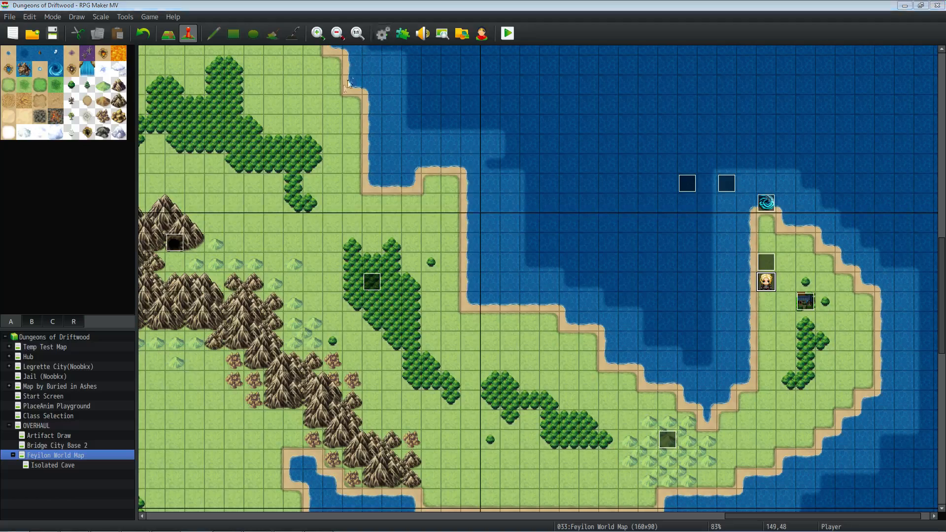
pyautogui.click(227, 125)
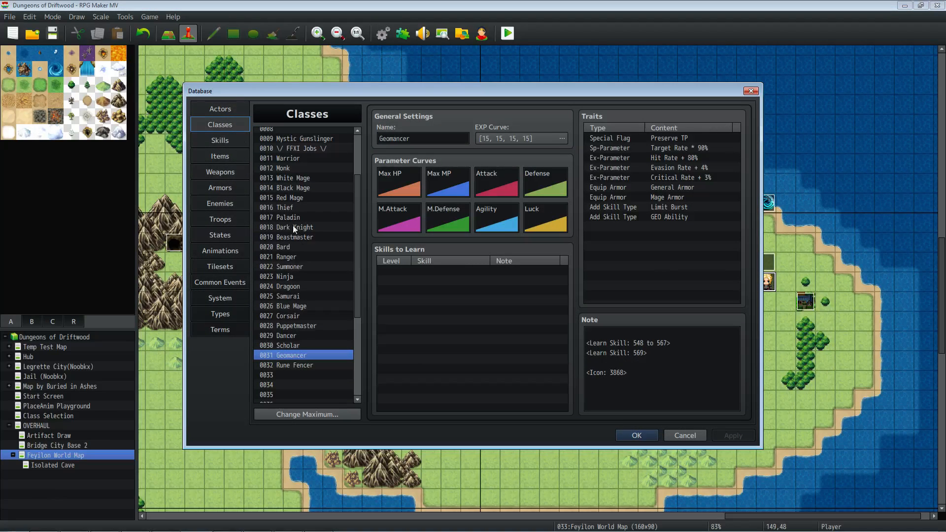
pyautogui.click(297, 160)
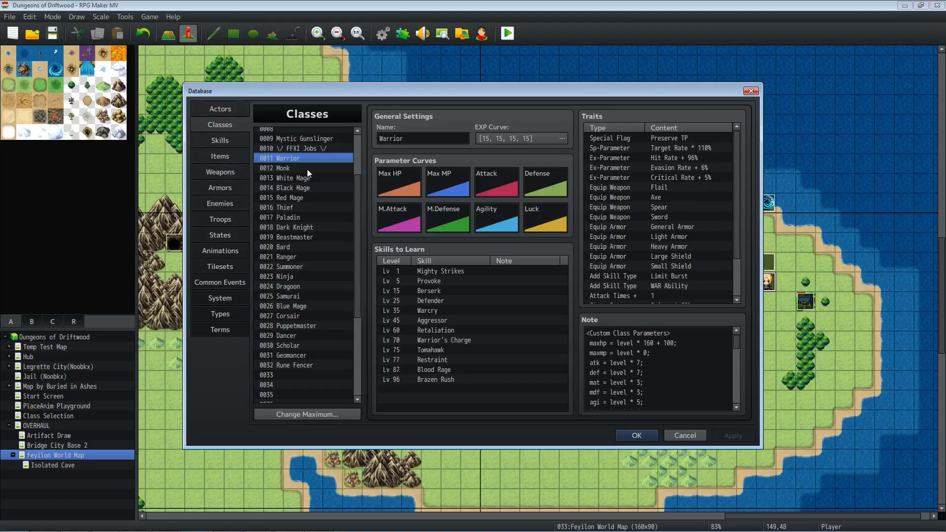
pyautogui.click(307, 169)
pyautogui.scroll(-2, 642, 339)
pyautogui.scroll(1, 655, 348)
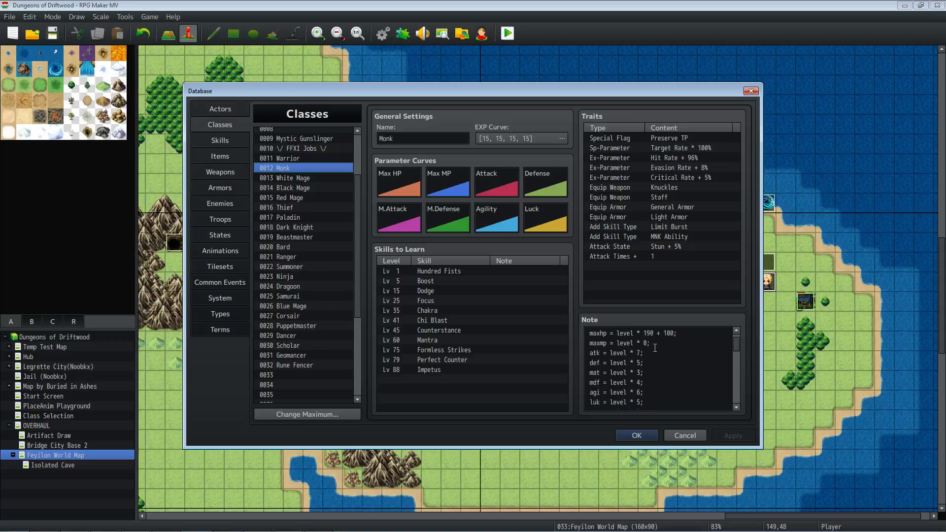
# Examine the Custom Class Parameters block in the Monk's note, focusing on the maxhp formula
pyautogui.click(687, 358)
pyautogui.hotkey('ctrl', 'a')
pyautogui.scroll(1, 688, 357)
pyautogui.moveTo(671, 333); pyautogui.dragTo(592, 332)
pyautogui.click(663, 343)
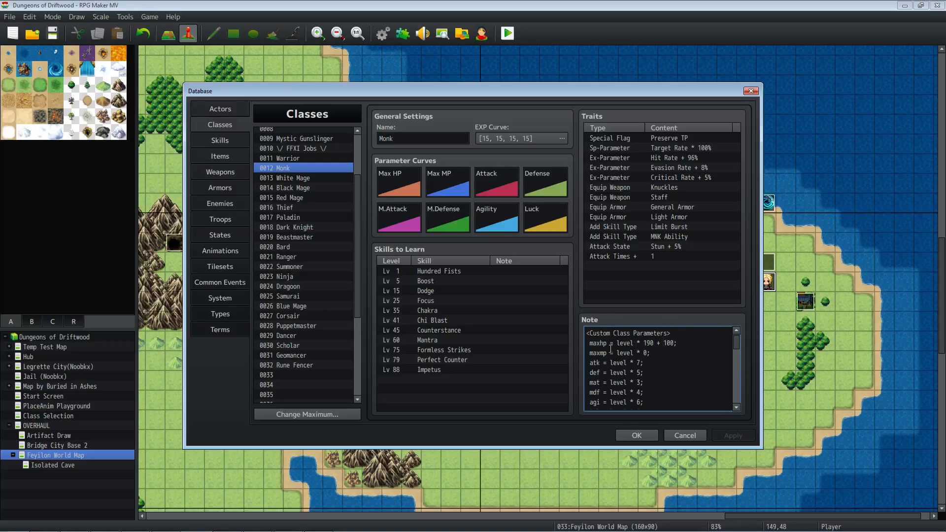
pyautogui.click(613, 343)
pyautogui.click(631, 340)
# Browse to the Black Mage class and examine the maxhp and maxmp formulas in its note
pyautogui.click(306, 268)
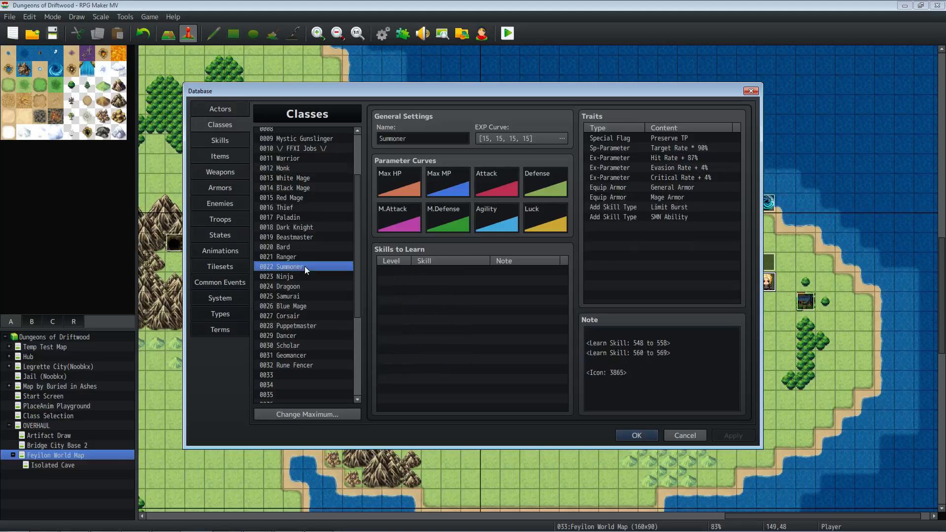
pyautogui.click(294, 168)
pyautogui.click(298, 177)
pyautogui.click(298, 186)
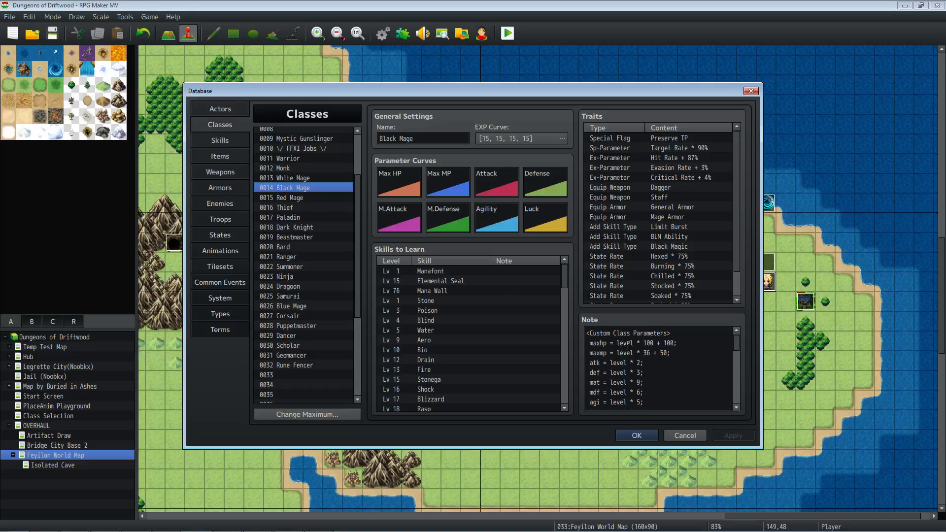
pyautogui.click(654, 347)
pyautogui.doubleClick(649, 344)
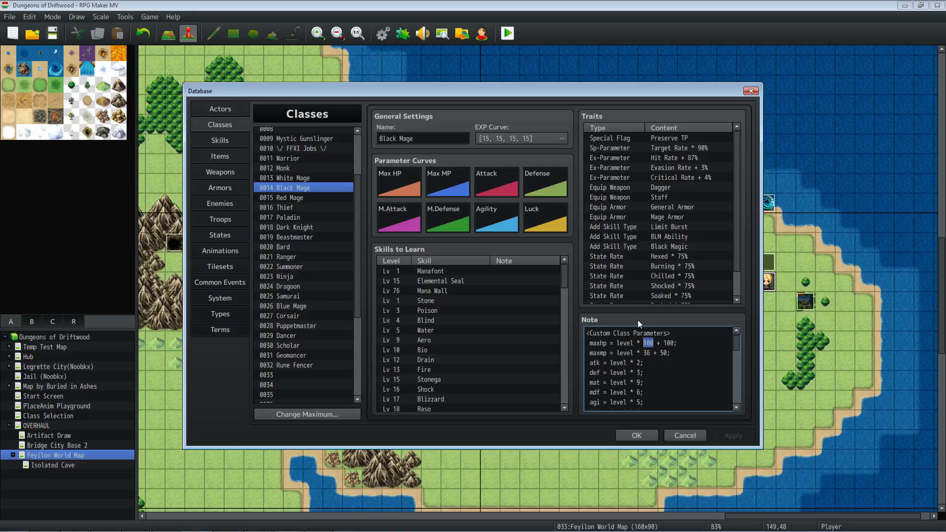
pyautogui.moveTo(661, 343); pyautogui.dragTo(640, 352)
pyautogui.click(664, 352)
# Return to the Monk class and review the remaining parameter formulas and the tags below them in its note
pyautogui.click(280, 169)
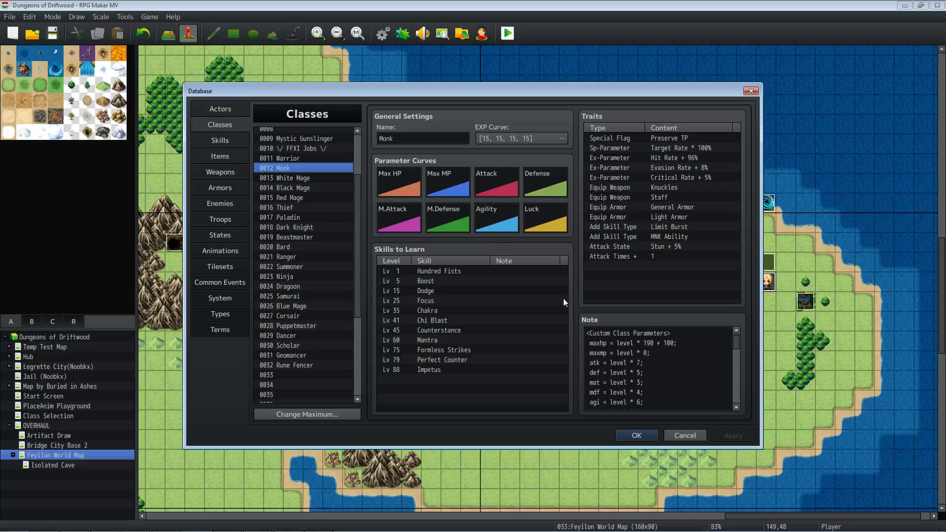
pyautogui.click(641, 371)
pyautogui.click(641, 373)
pyautogui.scroll(-2, 646, 373)
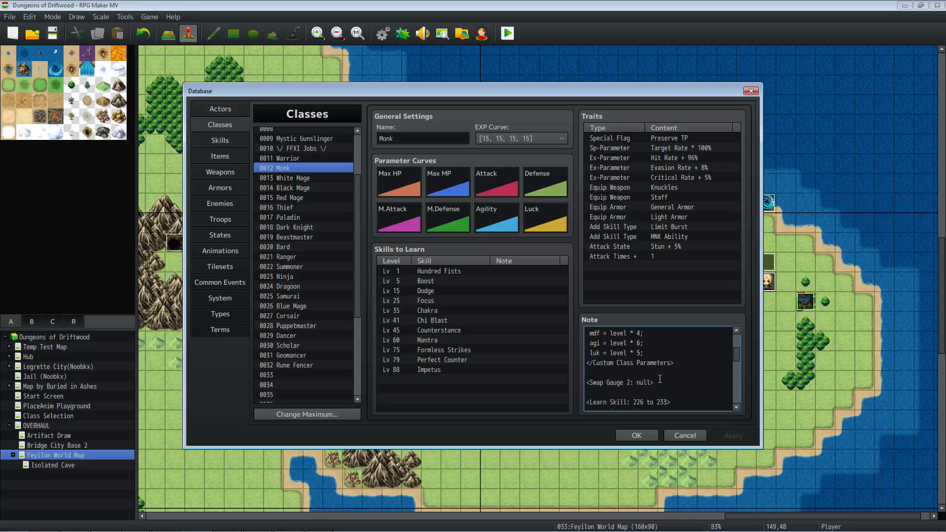
# Re-enter null as the value of the Swap Gauge 2 tag in the Monk's note and apply it
pyautogui.moveTo(653, 383); pyautogui.dragTo(588, 384)
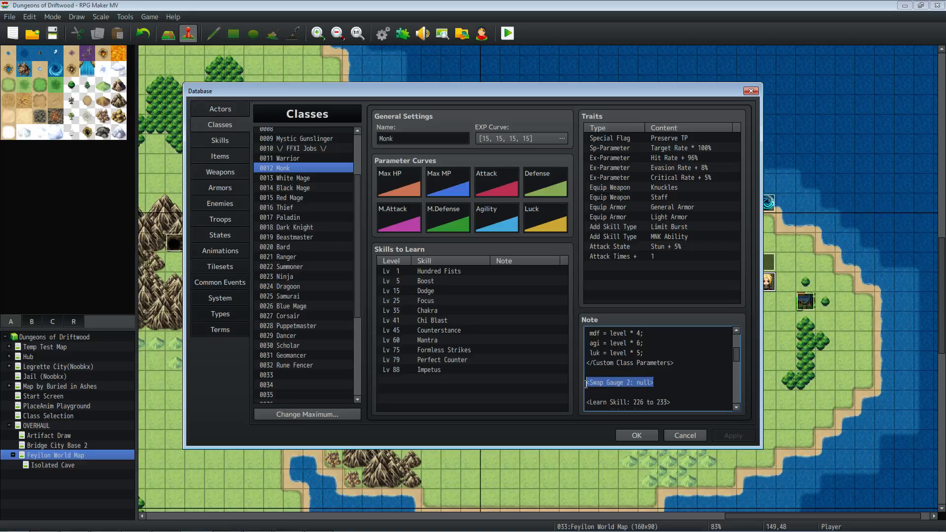
pyautogui.doubleClick(639, 382)
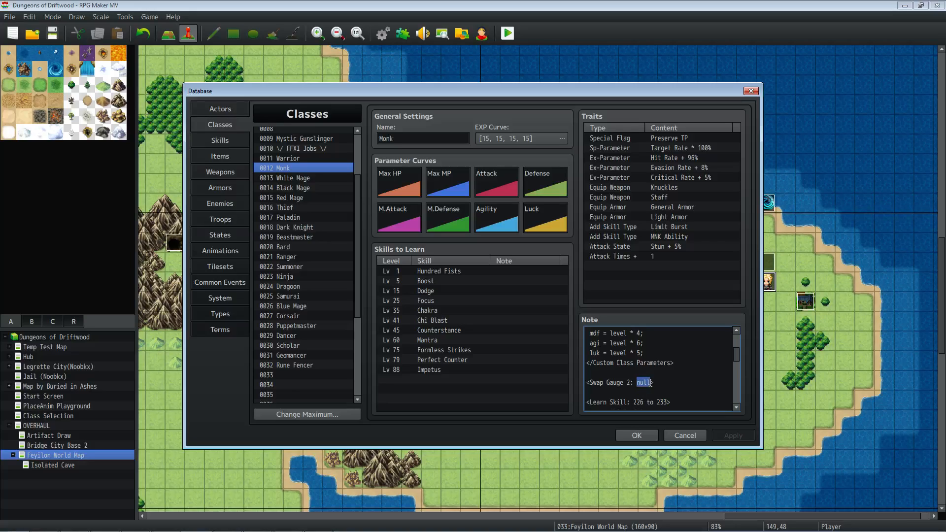
pyautogui.write('1')
pyautogui.press('BackSpace')
pyautogui.write('nu')
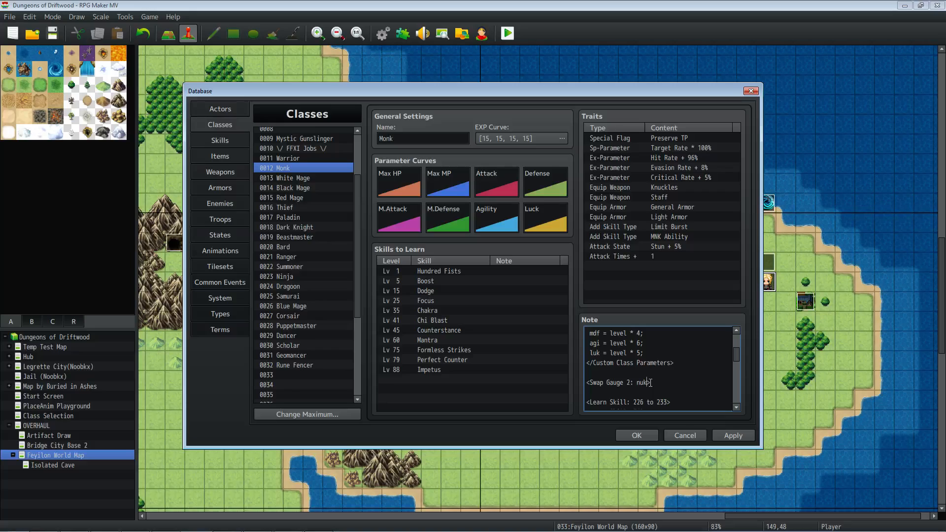
pyautogui.press('BackSpace')
pyautogui.write('ull')
pyautogui.click(729, 435)
# Return to the Custom Class Parameters block in the Monk's note and examine the maxmp formula
pyautogui.scroll(1, 680, 385)
pyautogui.scroll(-4, 657, 357)
pyautogui.click(655, 354)
pyautogui.scroll(4, 655, 353)
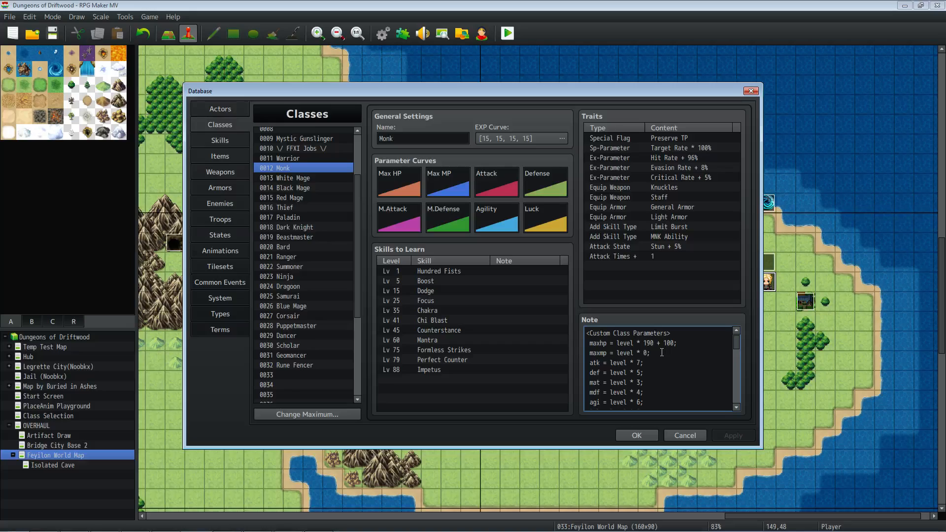
pyautogui.moveTo(663, 353); pyautogui.dragTo(586, 348)
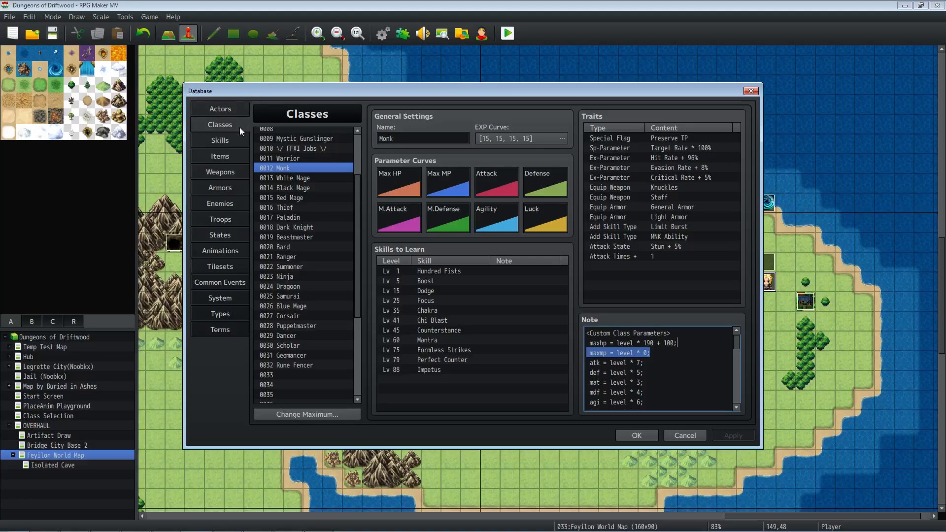
# Browse the database's skill list to the FFXI MNK section and open the Boost skill
pyautogui.click(237, 140)
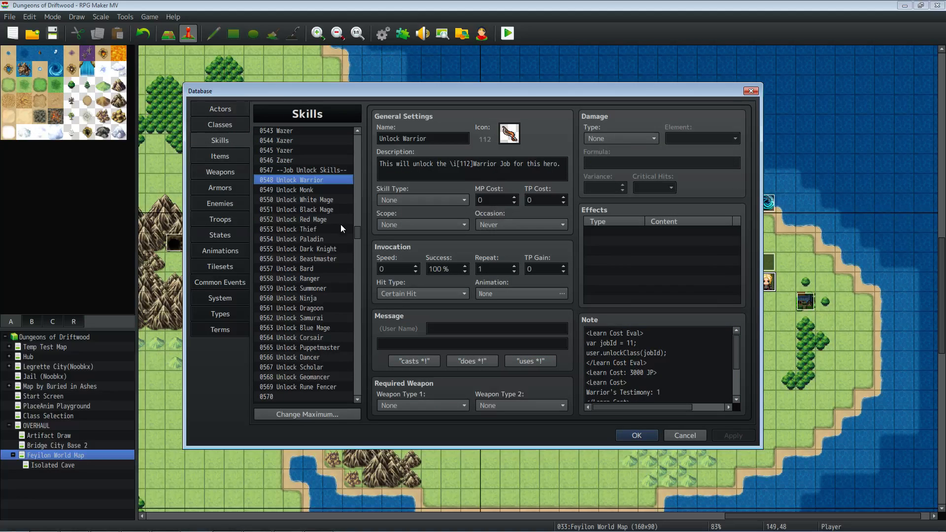
pyautogui.moveTo(356, 229); pyautogui.dragTo(357, 238)
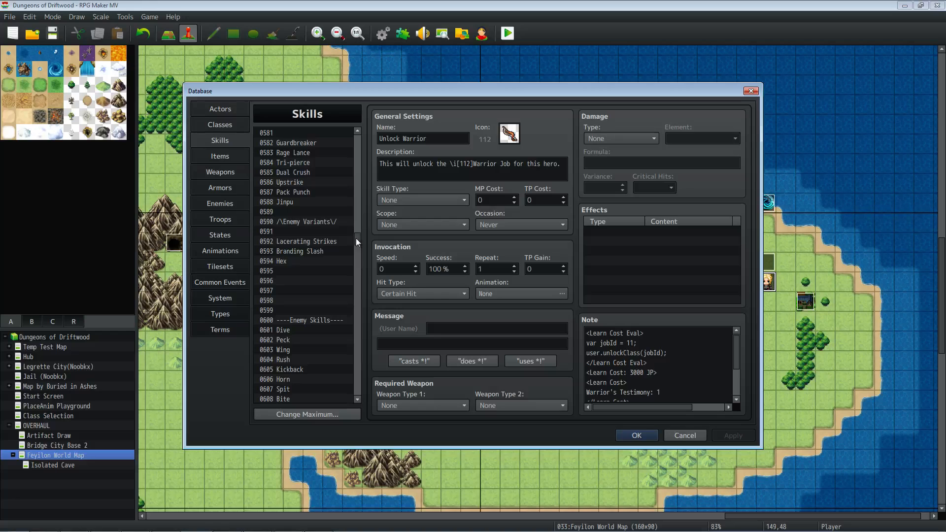
pyautogui.scroll(-2, 314, 181)
pyautogui.click(315, 233)
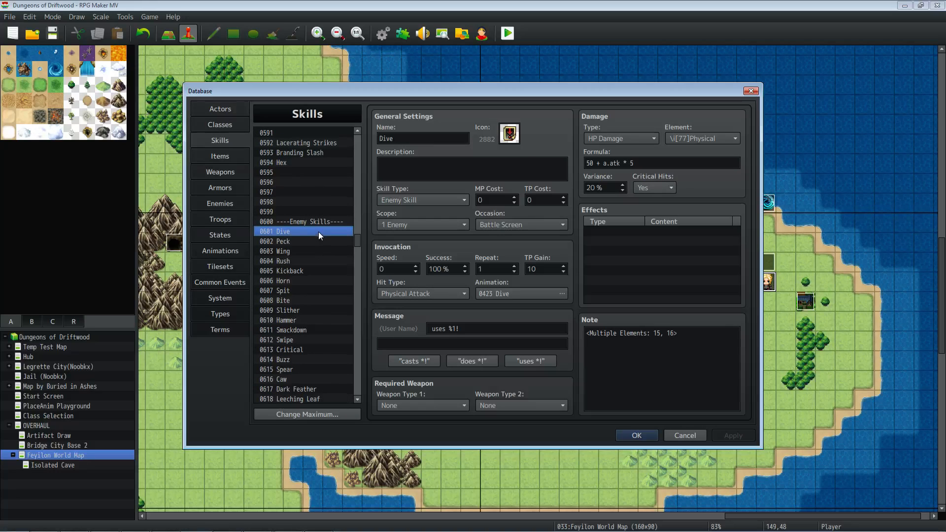
pyautogui.moveTo(353, 241); pyautogui.dragTo(352, 276)
pyautogui.click(319, 262)
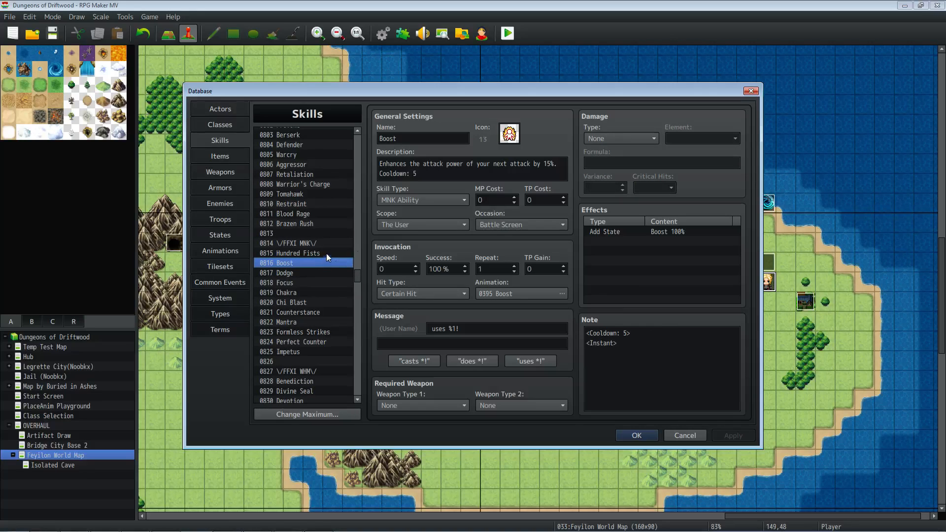
# Examine the Cooldown and Instant tags in the Boost skill's note
pyautogui.click(638, 347)
pyautogui.hotkey('shift', 'Home')
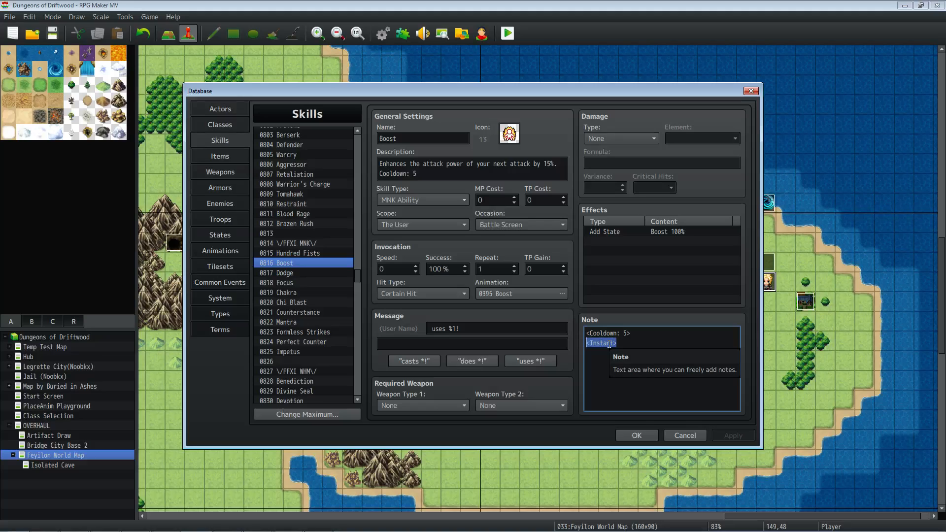
pyautogui.click(621, 335)
pyautogui.click(299, 264)
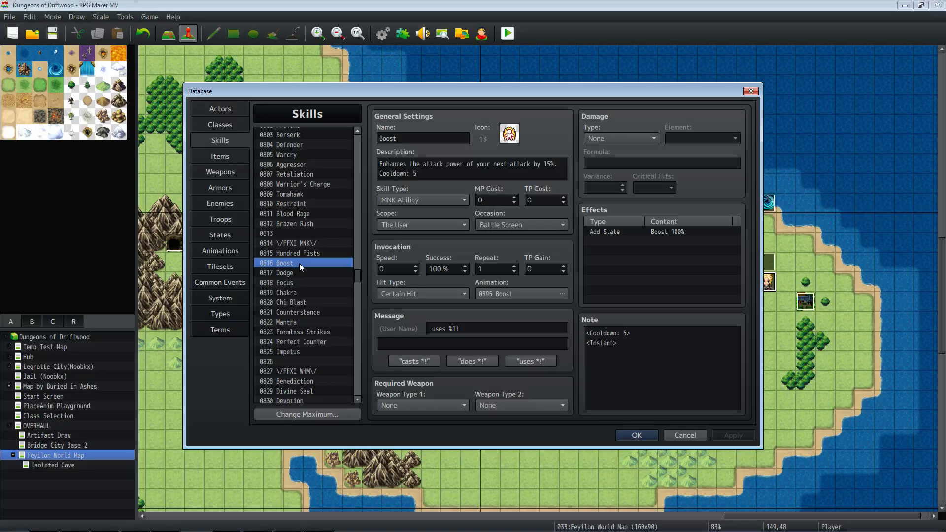
pyautogui.moveTo(623, 348); pyautogui.dragTo(581, 349)
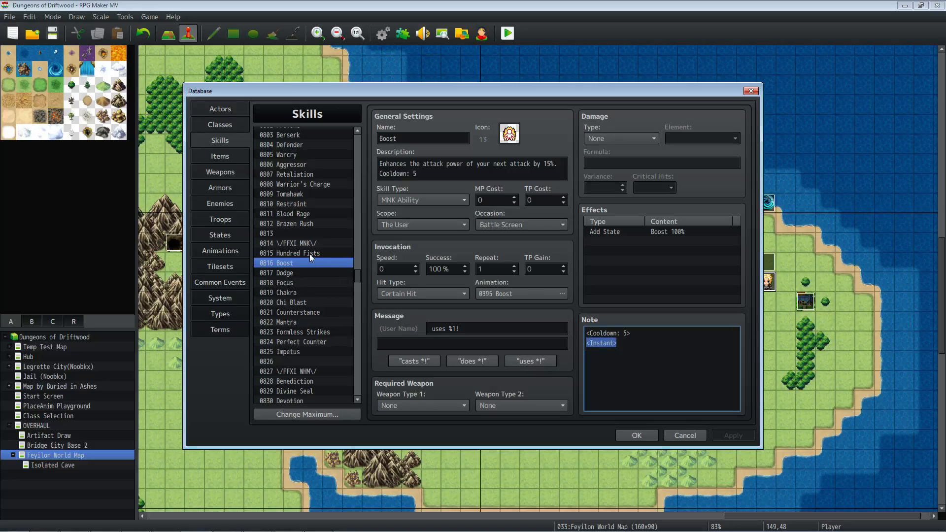
# Open the Hundred Fists skill and examine its description and the Cooldown tag in its note
pyautogui.click(340, 253)
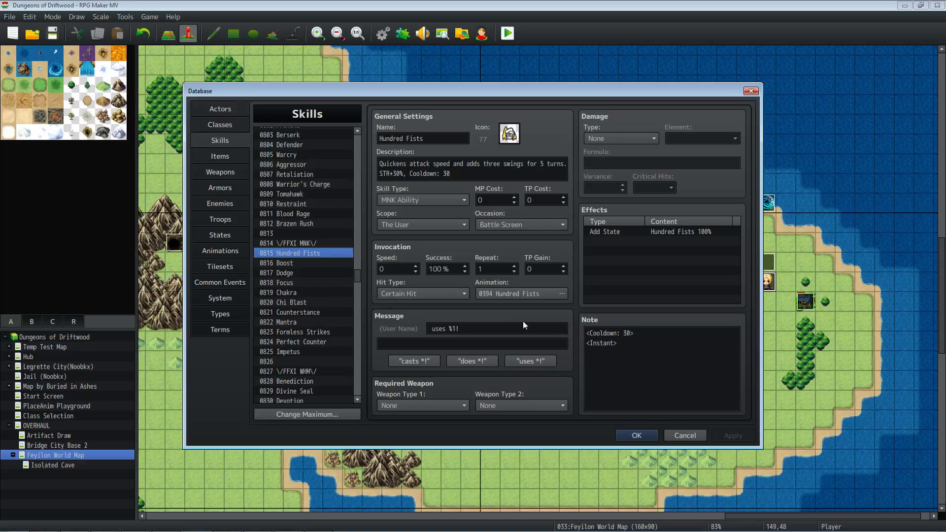
pyautogui.click(596, 335)
pyautogui.moveTo(596, 335); pyautogui.dragTo(640, 337)
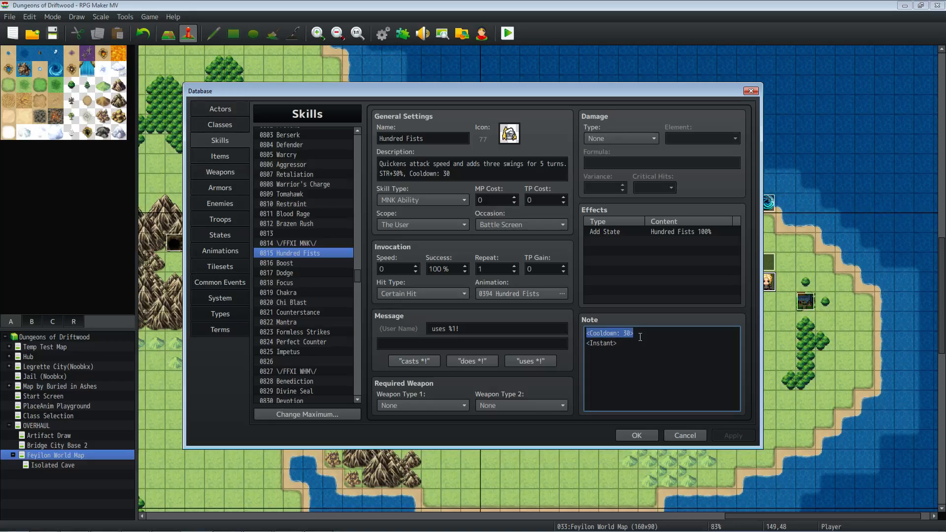
pyautogui.click(536, 162)
pyautogui.moveTo(523, 164); pyautogui.dragTo(483, 162)
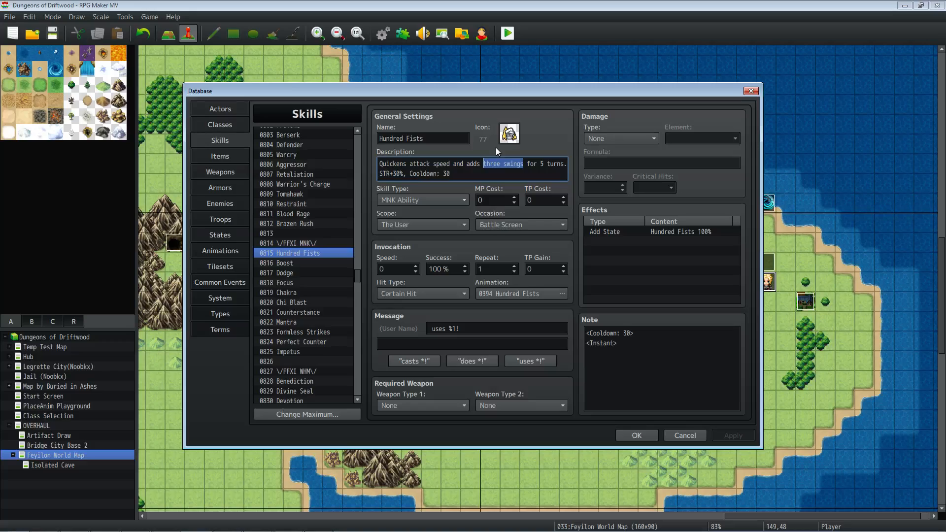
pyautogui.moveTo(635, 333); pyautogui.dragTo(586, 335)
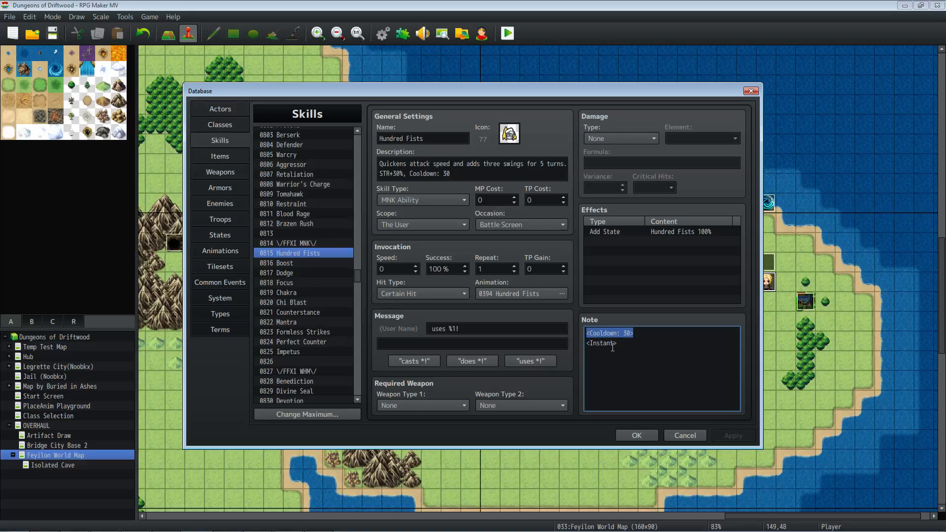
pyautogui.click(632, 348)
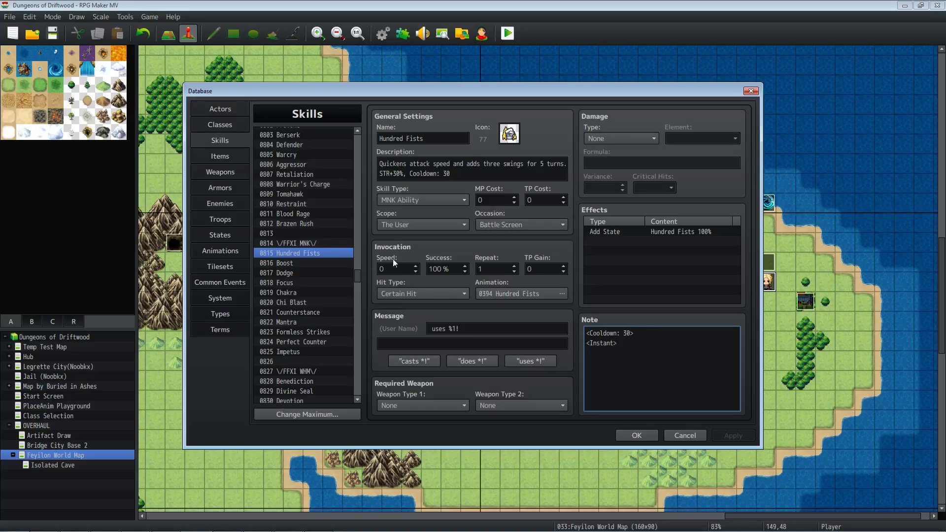
# Go through the Monk skills from Boost to Perfect Counter, viewing each one's description and notetags
pyautogui.click(319, 263)
pyautogui.press('Down')
pyautogui.press('Down')
pyautogui.press('Down')
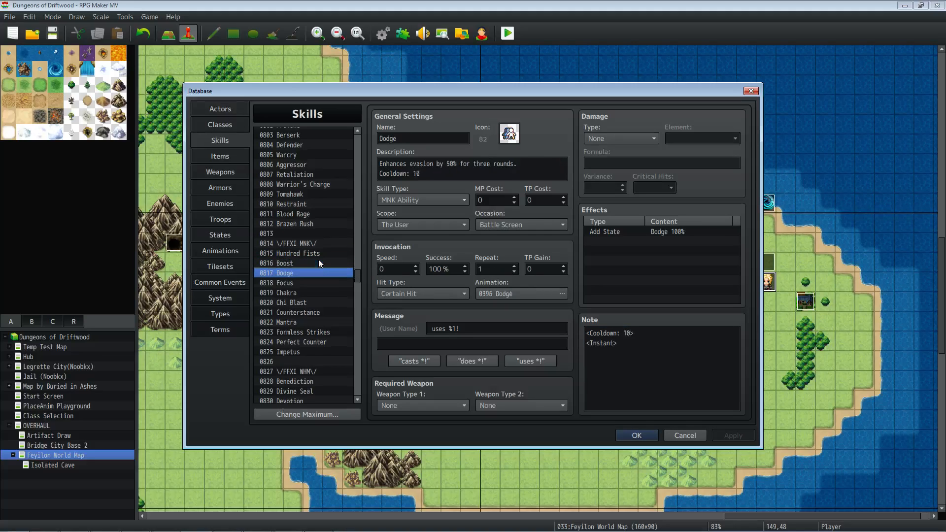
pyautogui.press('Up')
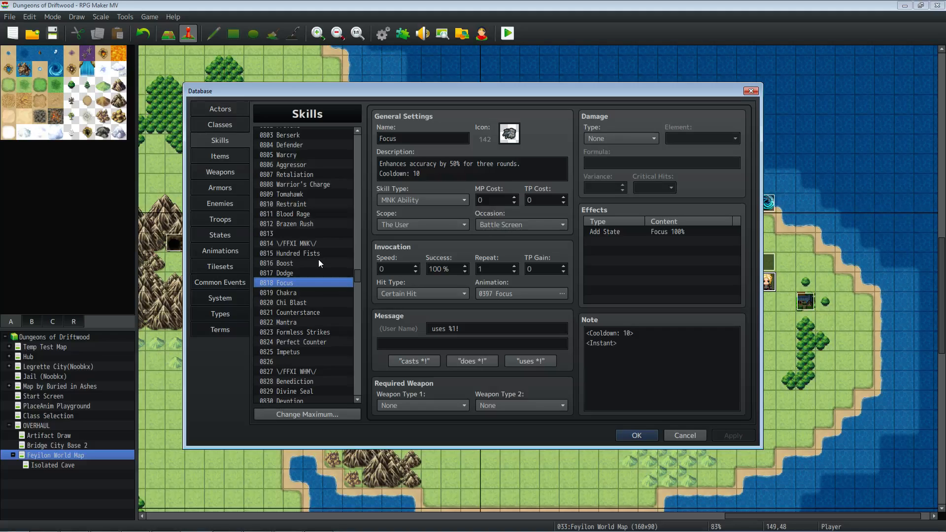
pyautogui.press('Down')
pyautogui.press('Down')
pyautogui.press('Down')
pyautogui.press('Down')
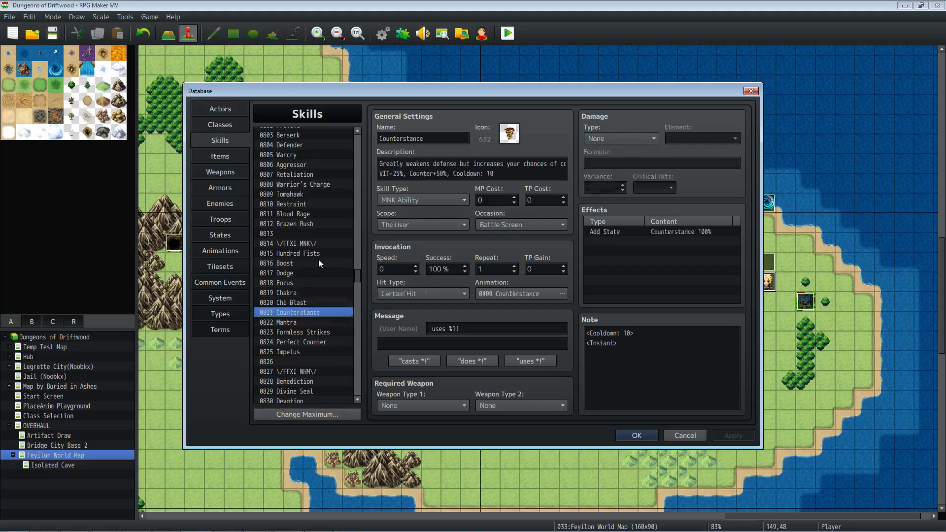
pyautogui.press('Down')
pyautogui.press('Down')
pyautogui.press('Down')
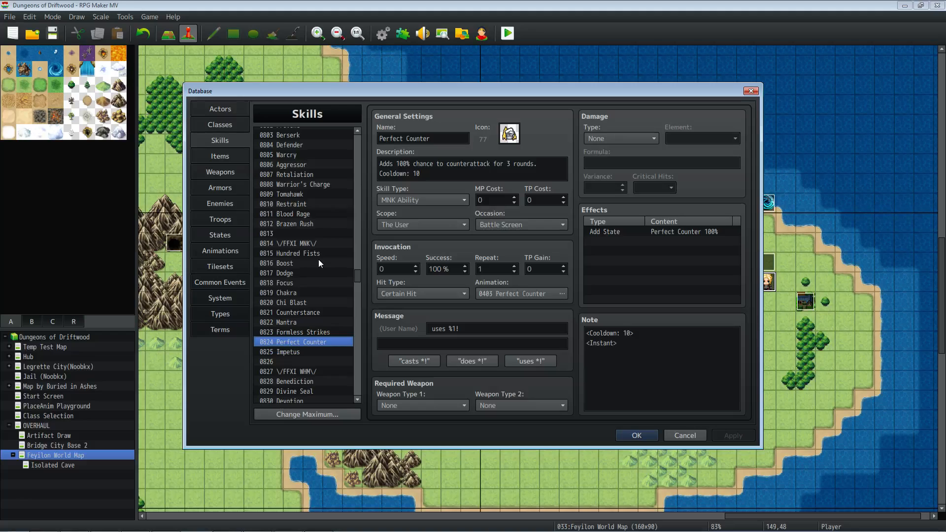
# Go back up through the Monk skills, then down to Mantra and examine its description
pyautogui.press('Up')
pyautogui.press('Up')
pyautogui.press('Up')
pyautogui.press('Up')
pyautogui.press('Up')
pyautogui.press('Up')
pyautogui.press('Up')
pyautogui.press('Up')
pyautogui.press('Up')
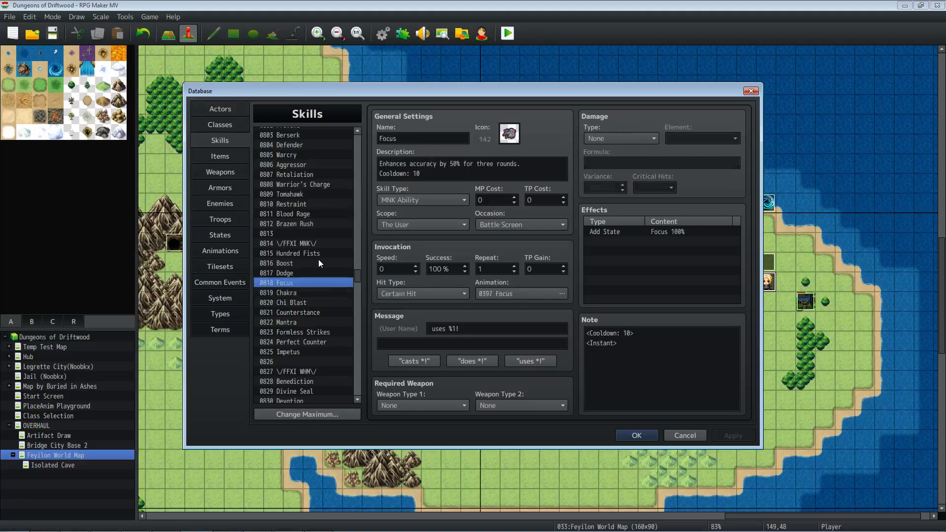
pyautogui.press('Up')
pyautogui.press('Down')
pyautogui.press('Down')
pyautogui.press('Down')
pyautogui.press('Down')
pyautogui.press('Down')
pyautogui.press('Down')
pyautogui.click(467, 176)
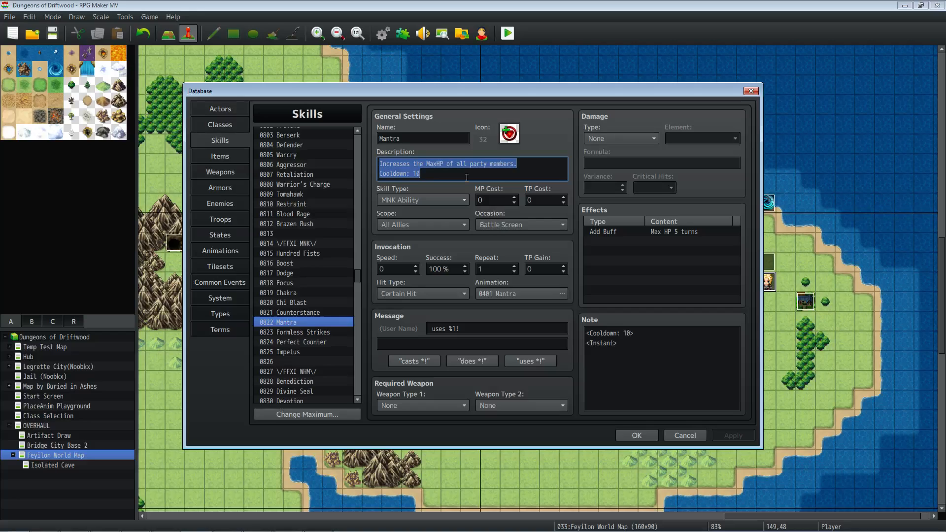
# Check the animation assigned to Chakra, then those of the Monk skills from Hundred Fists to Mantra
pyautogui.click(345, 293)
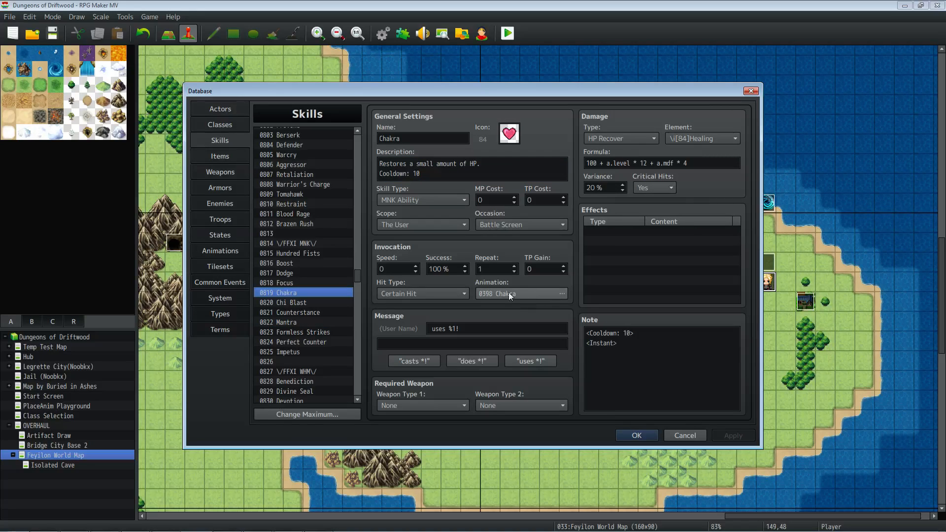
pyautogui.click(328, 254)
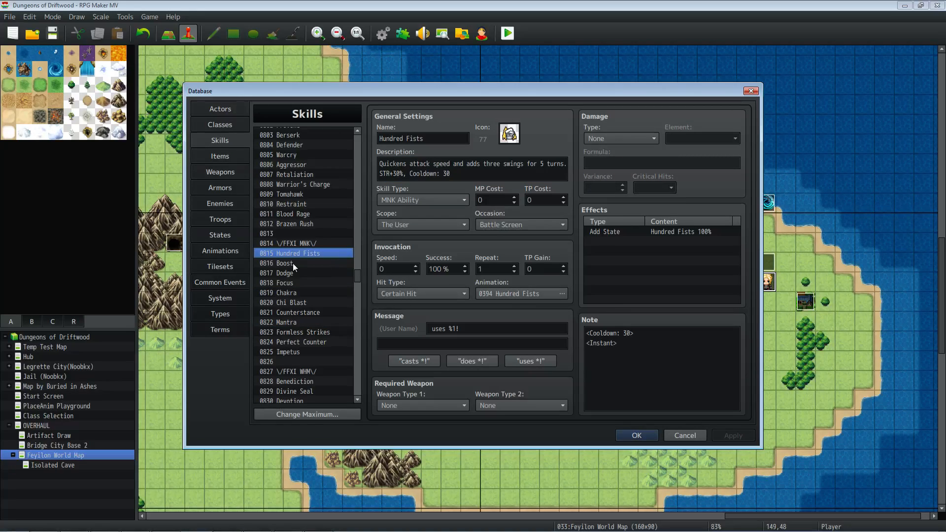
pyautogui.press('Down')
pyautogui.press('Down')
pyautogui.press('Down')
pyautogui.press('Down')
pyautogui.press('Down')
pyautogui.press('Down')
pyautogui.press('Down')
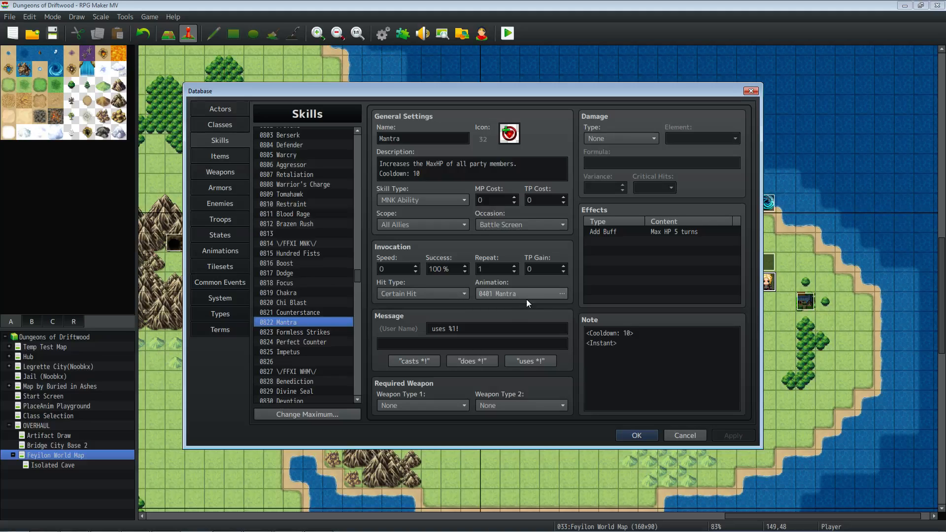
# View the animations of the remaining Monk skills through Impetus, then go back up to Hundred Fists
pyautogui.press('Down')
pyautogui.press('Down')
pyautogui.press('Down')
pyautogui.press('Up')
pyautogui.press('Up')
pyautogui.press('Up')
pyautogui.press('Up')
pyautogui.press('Up')
pyautogui.press('Up')
pyautogui.press('Up')
pyautogui.press('Up')
pyautogui.press('Up')
pyautogui.press('Up')
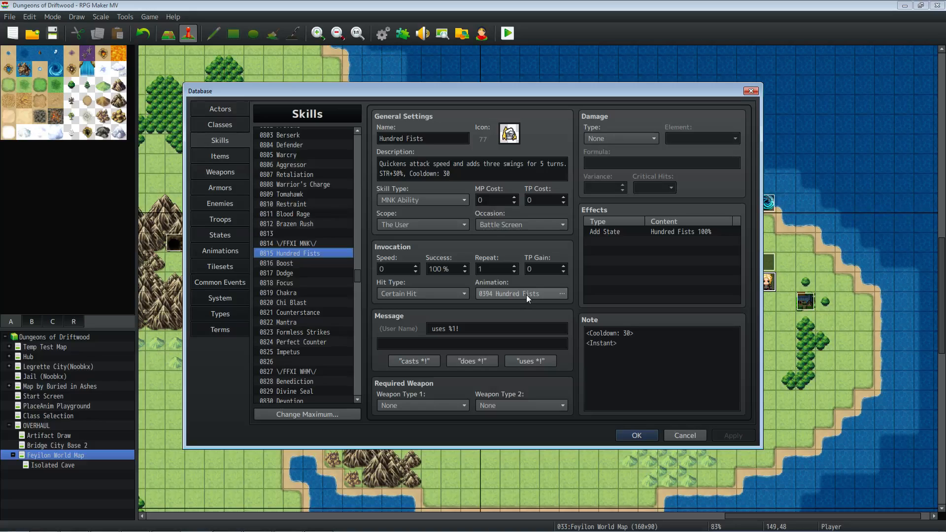
# Revisit the Boost skill, then browse down to the FFXI WHM section and open Divine Seal
pyautogui.click(306, 263)
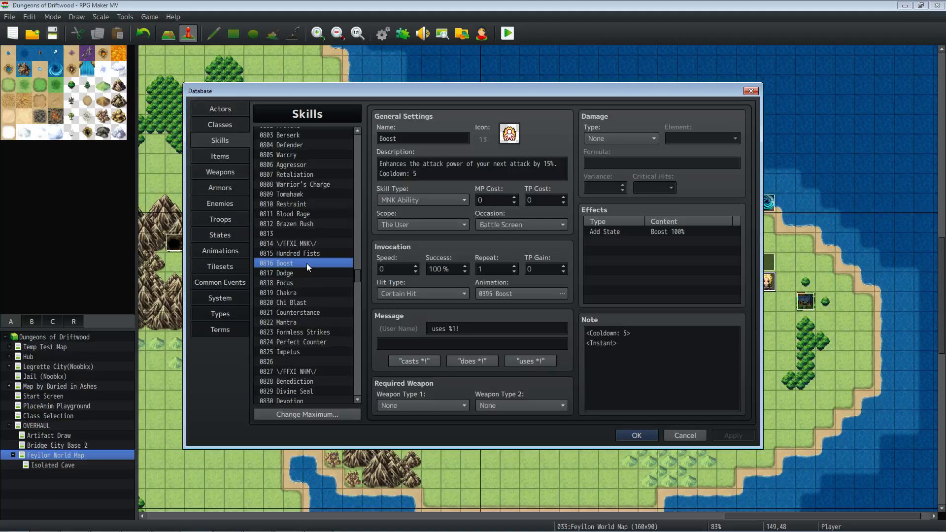
pyautogui.scroll(-3, 309, 271)
pyautogui.click(309, 319)
pyautogui.scroll(-2, 311, 306)
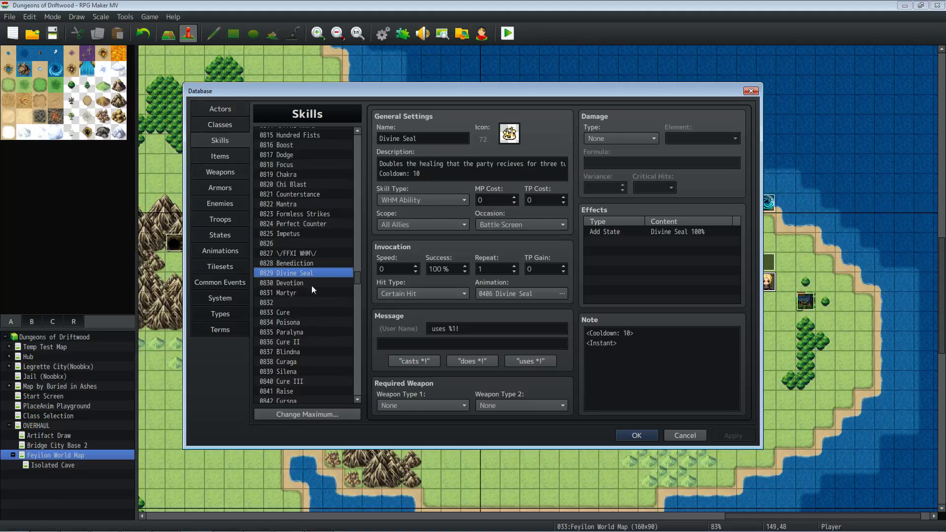
# Examine the settings of the white magic skills from Cure through Poisona and Paralyna to Cure II
pyautogui.scroll(-2, 307, 274)
pyautogui.click(307, 282)
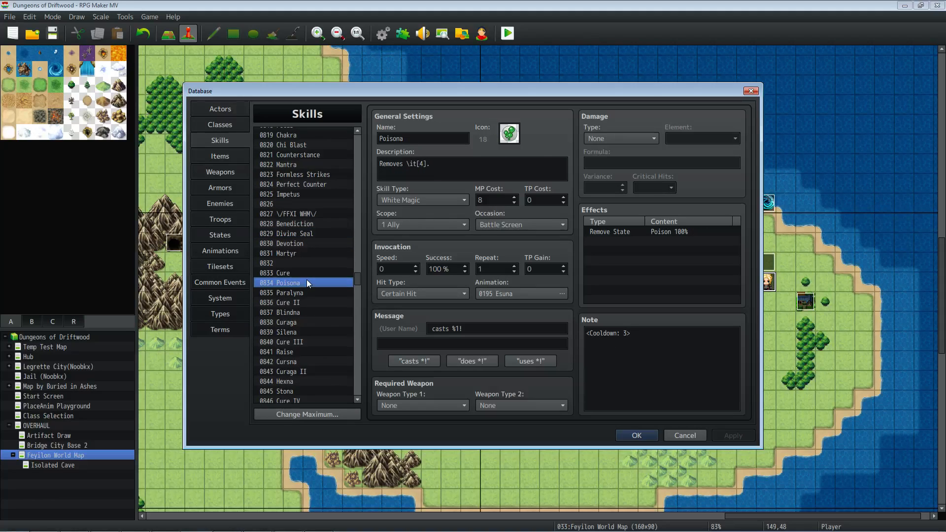
pyautogui.press('Down')
pyautogui.press('Down')
pyautogui.press('Up')
pyautogui.press('Up')
pyautogui.press('Up')
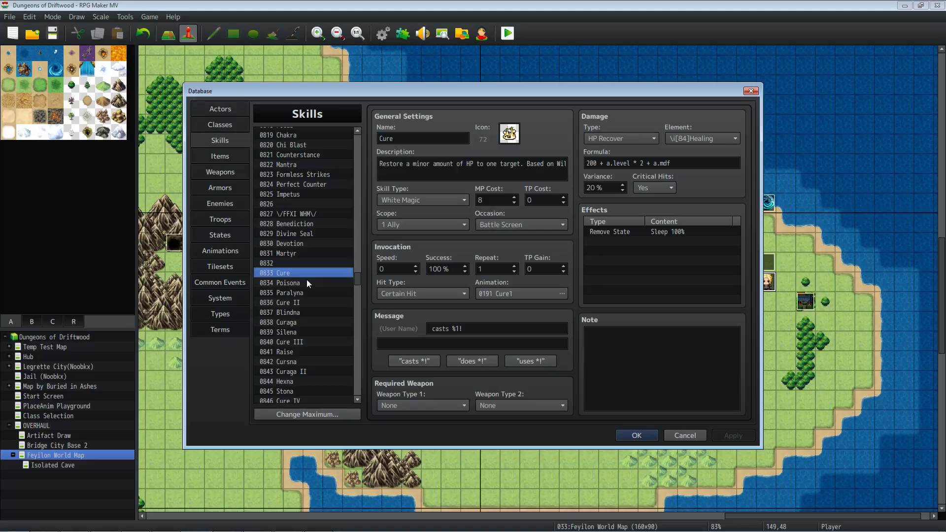
pyautogui.press('Down')
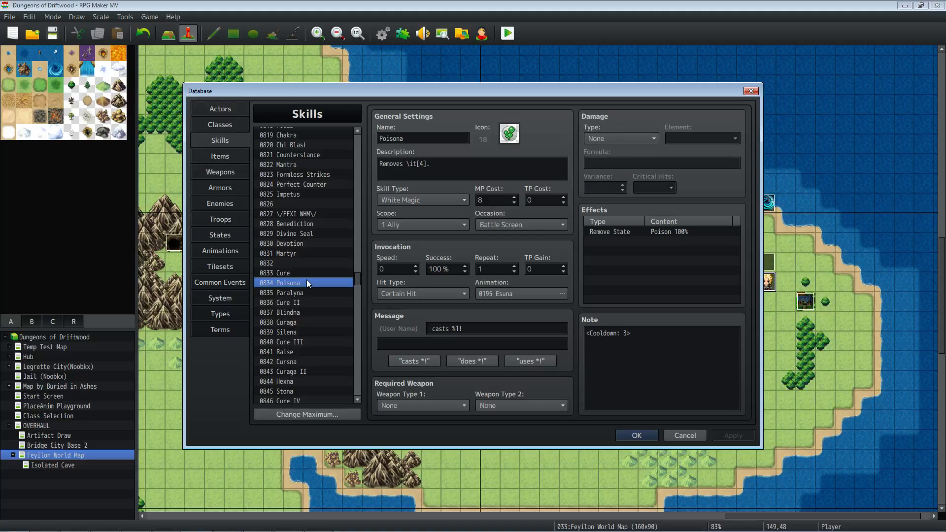
pyautogui.press('Up')
pyautogui.press('Down')
pyautogui.press('Down')
pyautogui.press('Down')
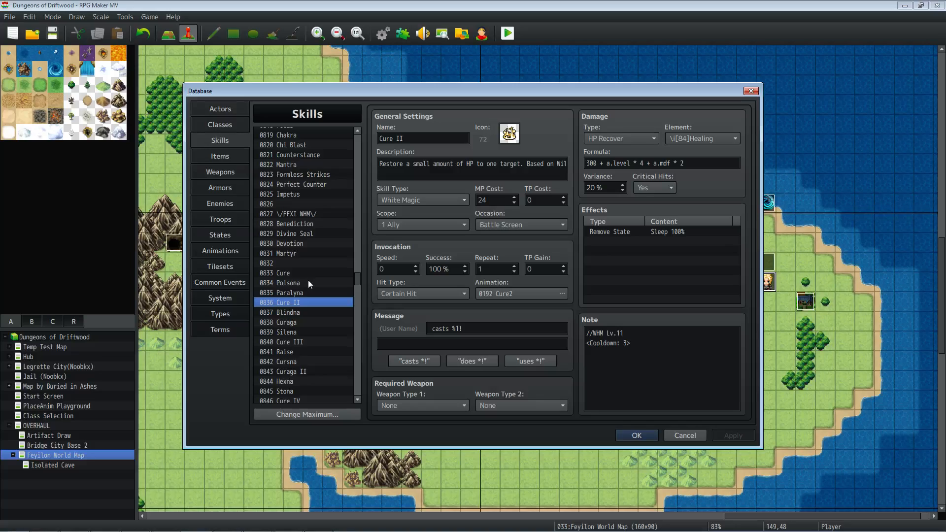
# Compare the level and cooldown notes of the Cure, Cure II and Cure III skills
pyautogui.scroll(-1, 306, 280)
pyautogui.click(301, 311)
pyautogui.click(319, 274)
pyautogui.click(300, 242)
pyautogui.click(301, 273)
pyautogui.click(306, 313)
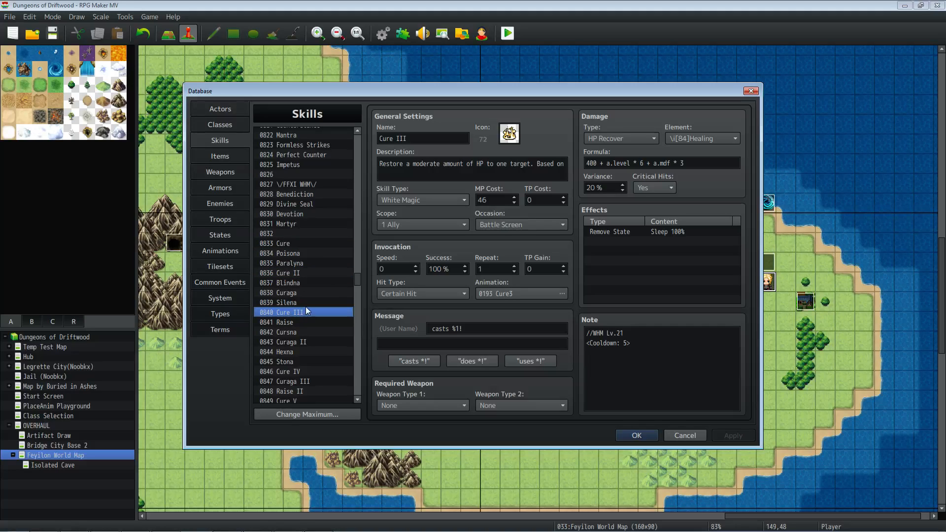
pyautogui.click(649, 345)
pyautogui.hotkey('ctrl', 'a')
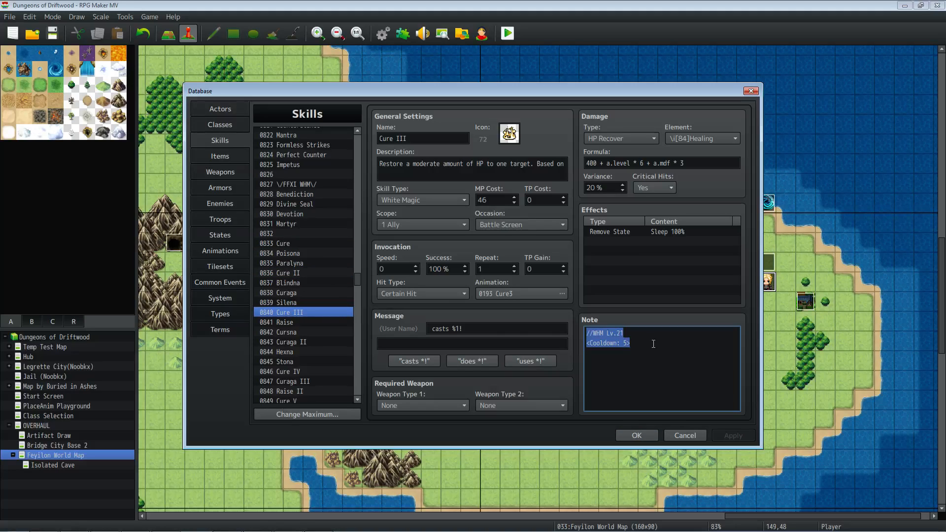
pyautogui.click(306, 273)
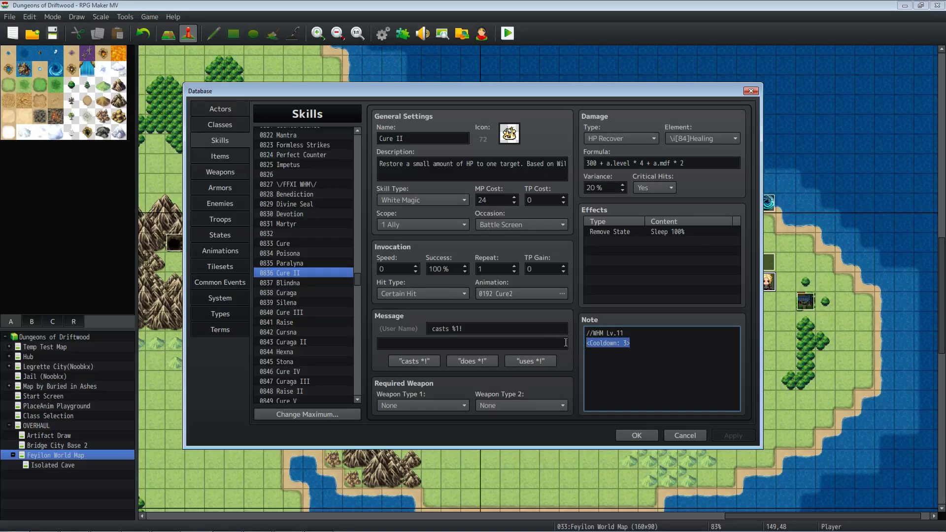
pyautogui.click(275, 244)
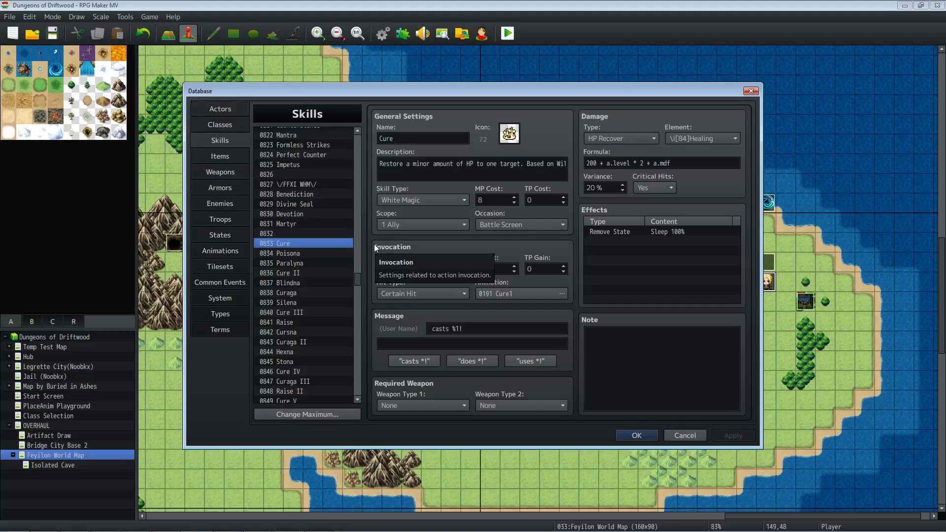
# Review the effects and notes of the Poisona, Blindna, Cure and Cure II skills
pyautogui.click(324, 254)
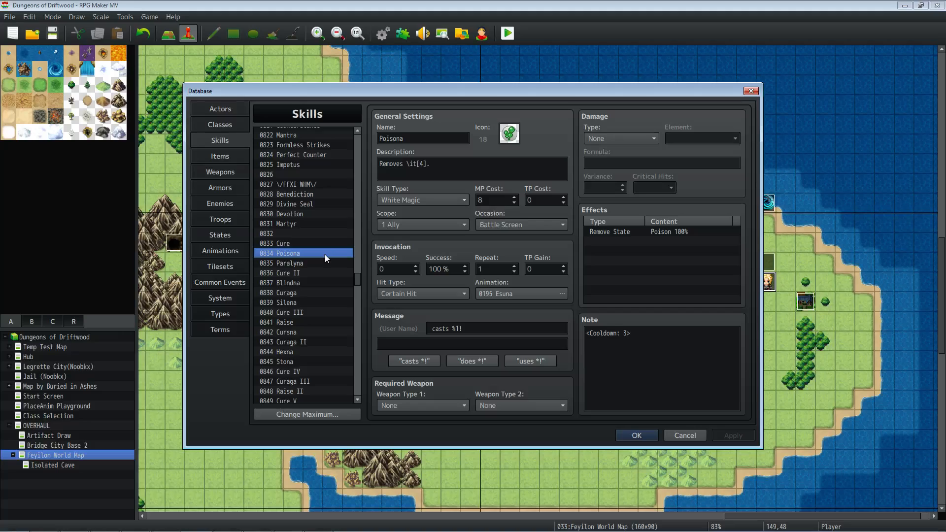
pyautogui.click(326, 270)
pyautogui.click(322, 279)
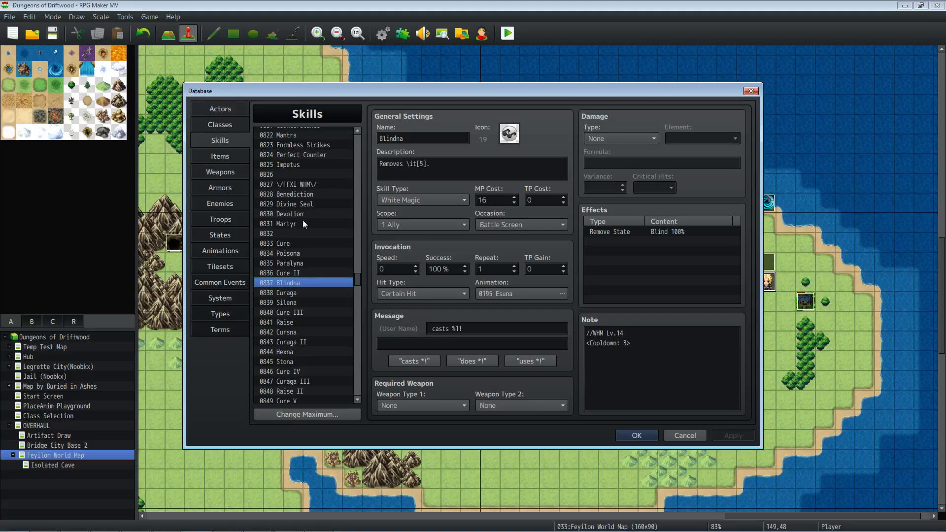
pyautogui.click(308, 272)
pyautogui.click(311, 254)
pyautogui.click(311, 245)
pyautogui.press('Down')
pyautogui.press('Down')
pyautogui.press('Down')
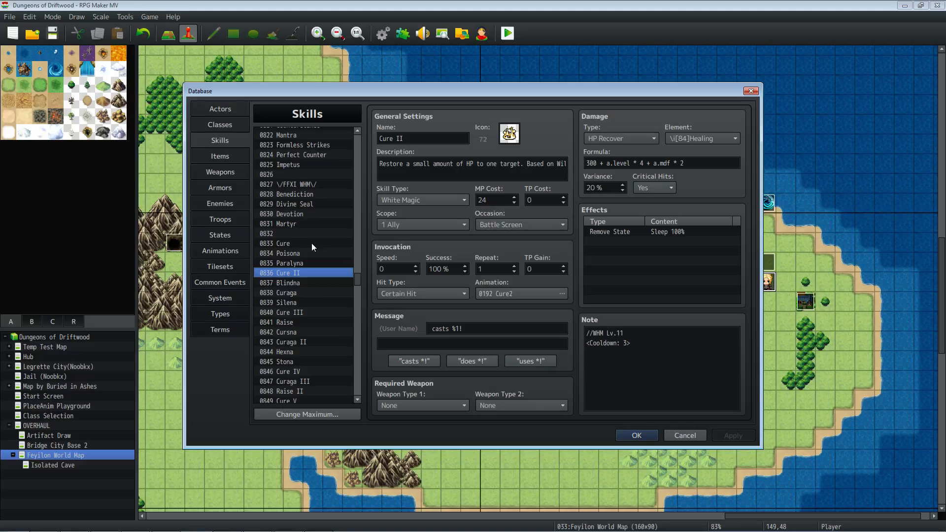
# Look through the higher-level white magic skills from Blindna to Cure IV
pyautogui.press('Down')
pyautogui.press('Down')
pyautogui.press('Down')
pyautogui.press('Down')
pyautogui.press('Down')
pyautogui.press('Down')
pyautogui.press('Down')
pyautogui.press('Down')
pyautogui.press('Down')
pyautogui.press('Down')
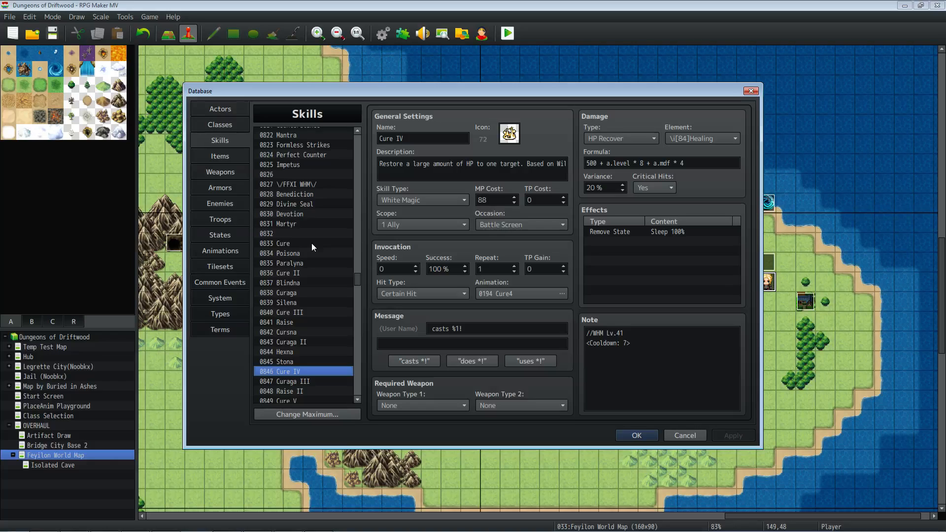
# Review the skills backwards from Cure IV to the WHM abilities around Divine Seal, and close the database
pyautogui.press('Up')
pyautogui.press('Up')
pyautogui.press('Up')
pyautogui.press('Up')
pyautogui.press('Up')
pyautogui.press('Up')
pyautogui.press('Up')
pyautogui.press('Up')
pyautogui.press('Up')
pyautogui.press('Up')
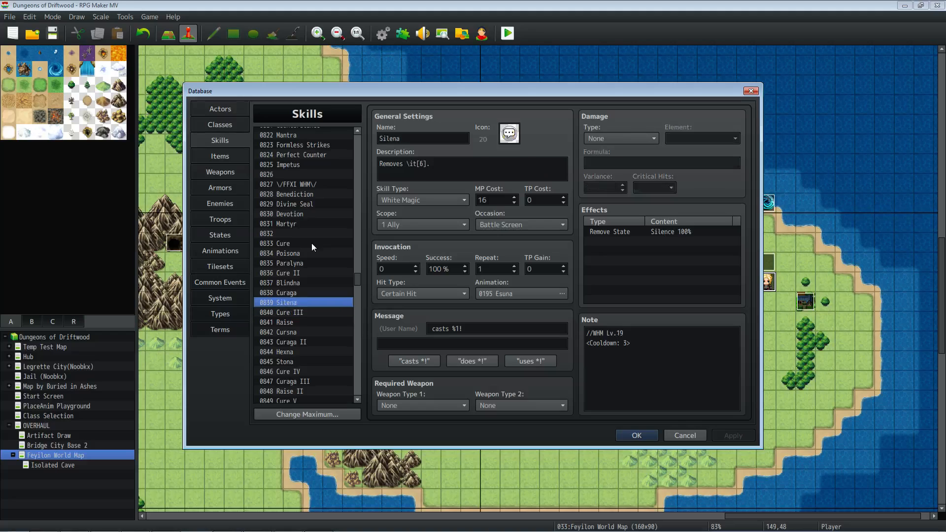
pyautogui.press('Up')
pyautogui.press('Up')
pyautogui.press('Up')
pyautogui.press('Up')
pyautogui.press('Up')
pyautogui.press('Up')
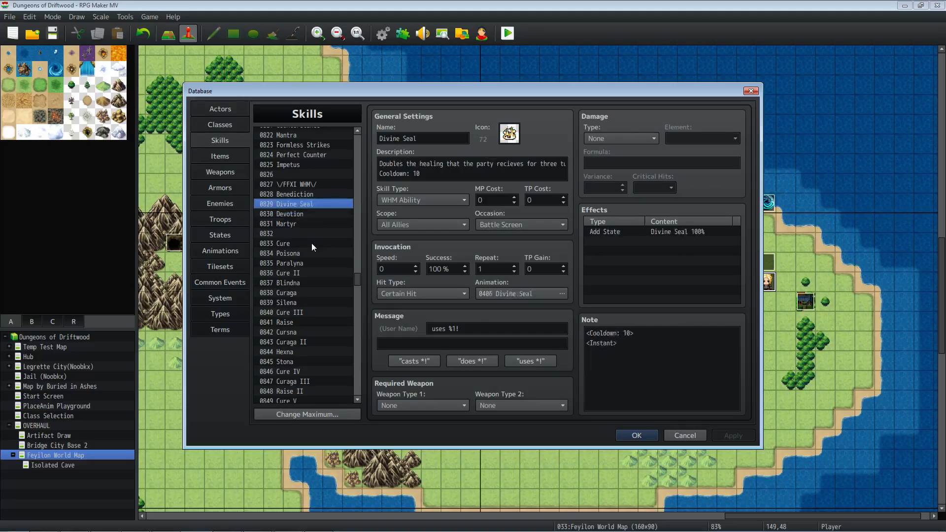
pyautogui.press('Up')
pyautogui.press('Up')
pyautogui.press('Up')
pyautogui.press('Down')
pyautogui.press('Down')
pyautogui.click(631, 432)
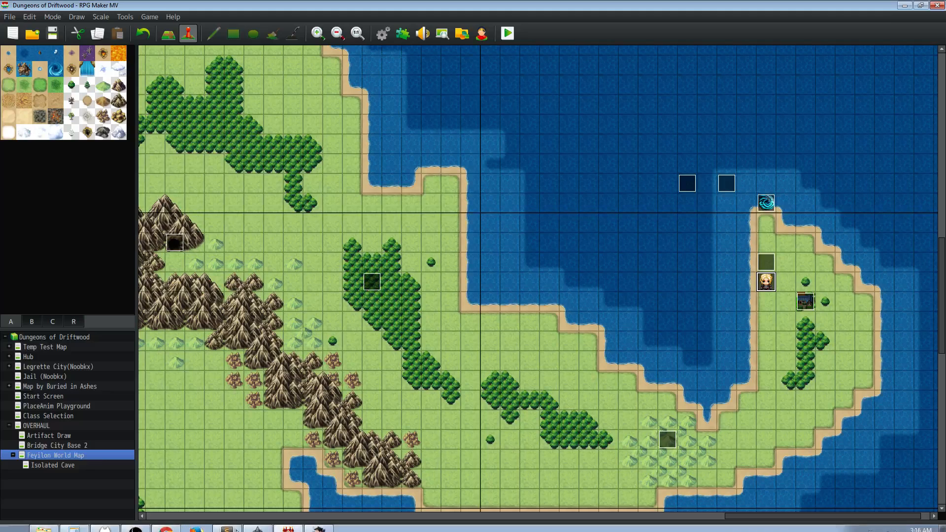
# Switch to the running Dungeons of Driftwood game, check the class list under Learn Skills, and close the game
pyautogui.click(319, 522)
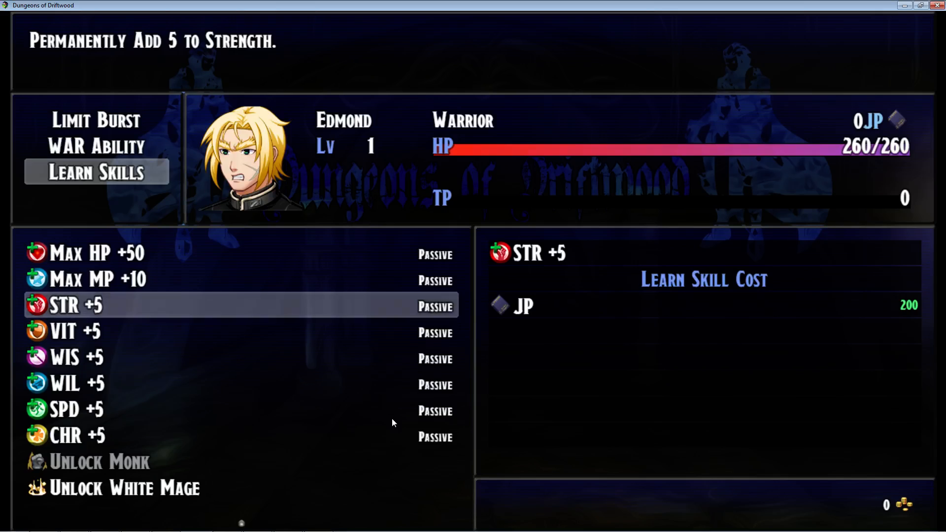
pyautogui.press('Escape')
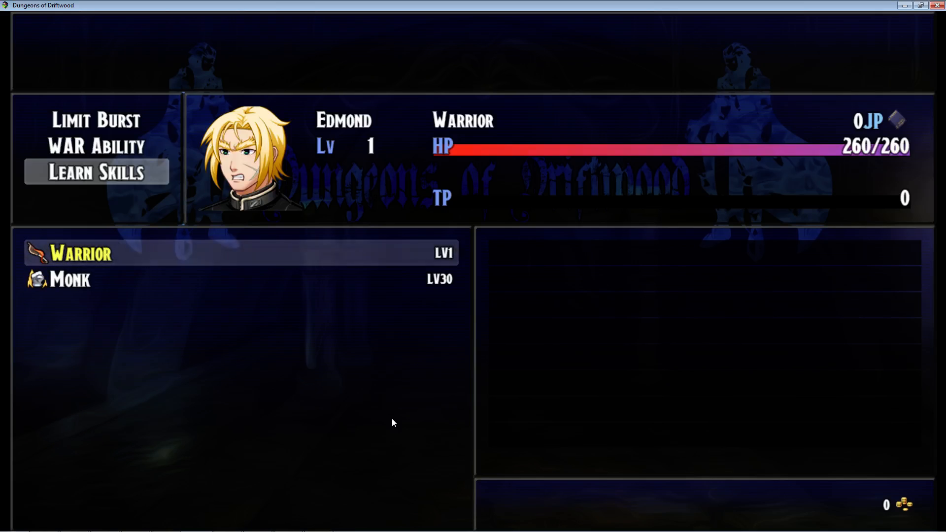
pyautogui.press('Down')
pyautogui.click(937, 5)
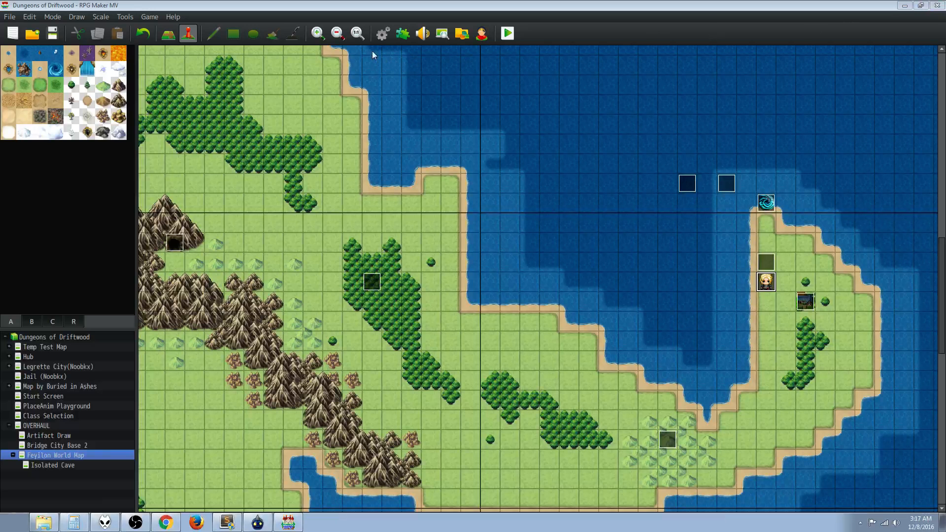
# Save the project and open the database's type definitions
pyautogui.click(50, 38)
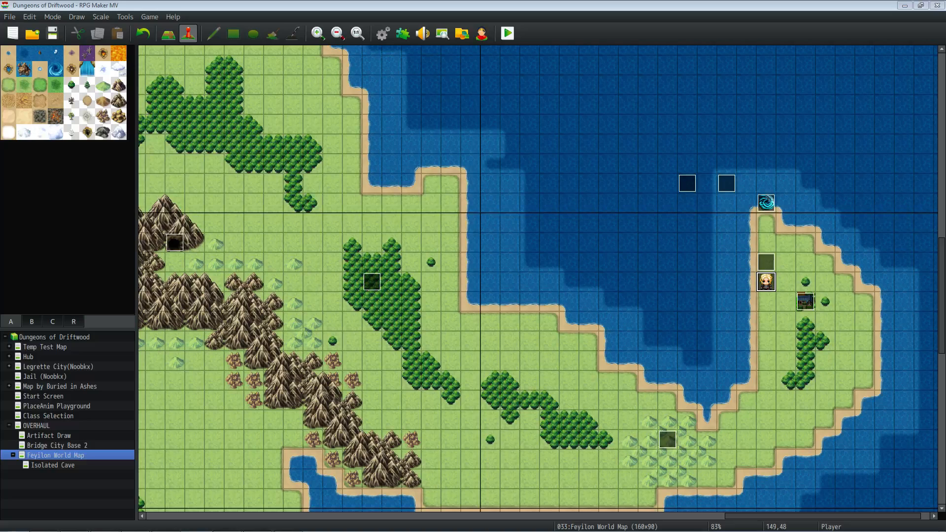
pyautogui.click(397, 36)
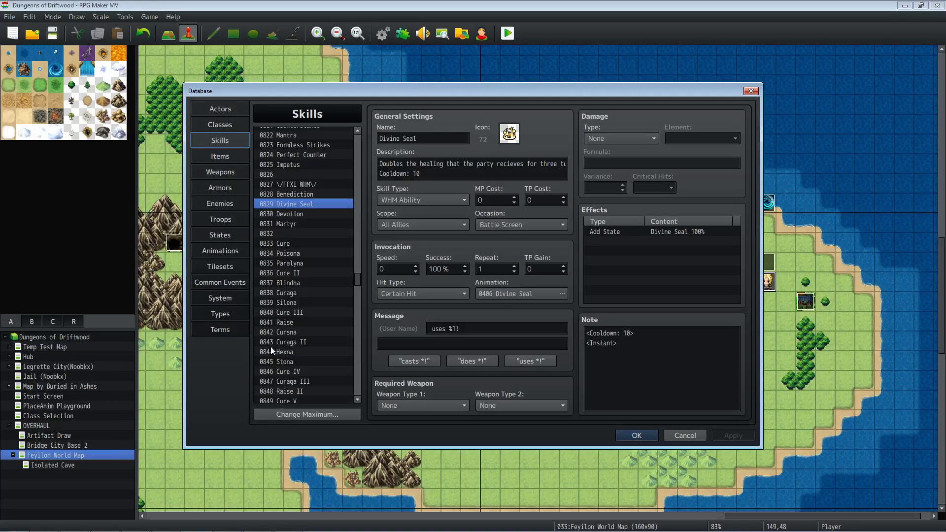
pyautogui.click(220, 314)
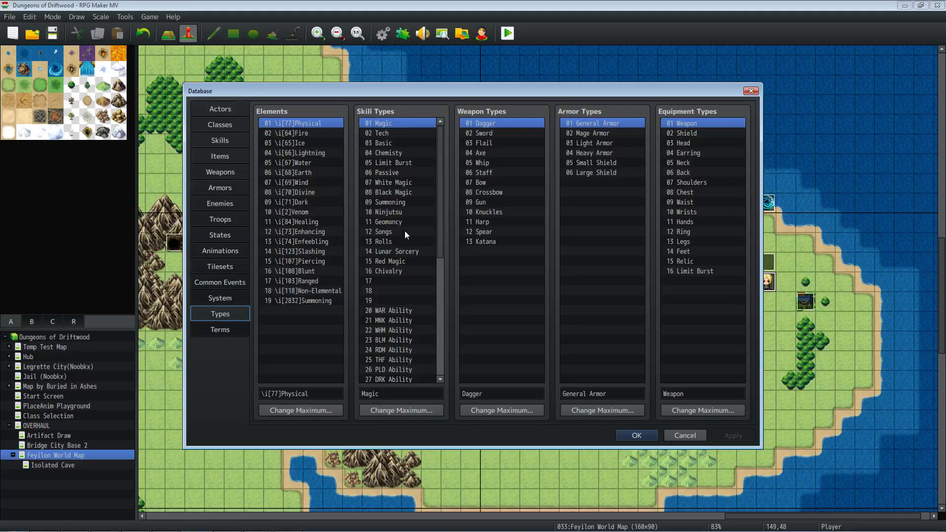
# Examine the job-specific skill types from WAR Ability down to GEO Ability
pyautogui.scroll(-2, 402, 234)
pyautogui.click(392, 261)
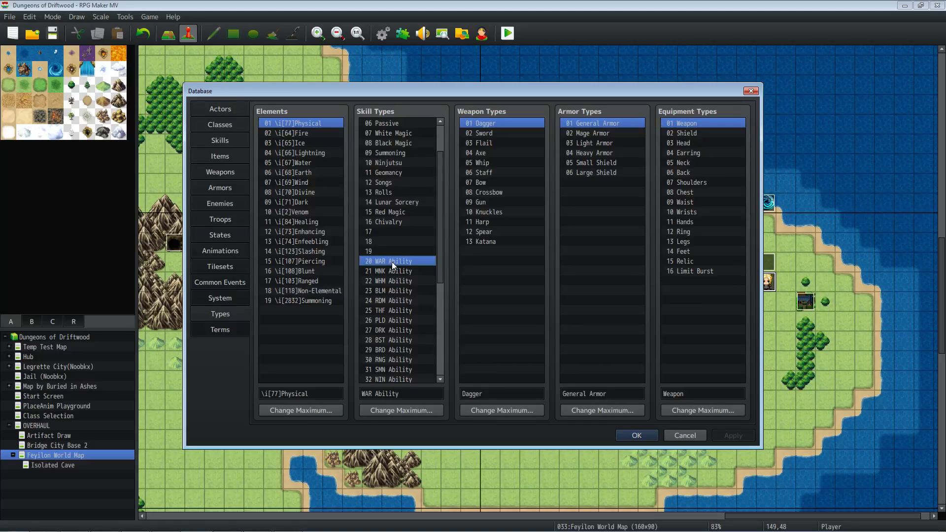
pyautogui.press('Down')
pyautogui.press('Down')
pyautogui.press('Down')
pyautogui.press('Down')
pyautogui.press('Down')
pyautogui.press('Down')
pyautogui.press('Down')
pyautogui.press('Down')
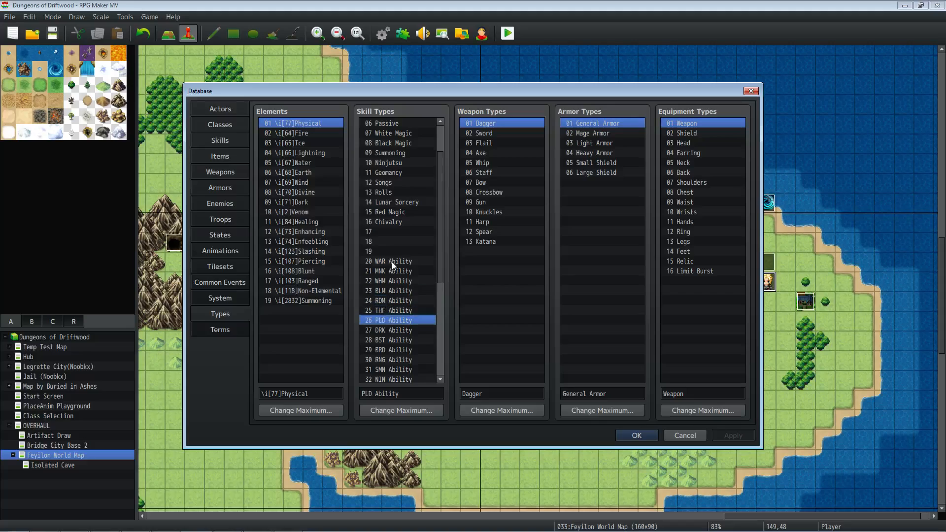
pyautogui.press('Down')
pyautogui.press('Down')
pyautogui.press('Down')
pyautogui.press('Down')
pyautogui.press('Down')
pyautogui.press('Down')
pyautogui.press('Down')
pyautogui.press('Down')
pyautogui.press('Down')
pyautogui.press('Down')
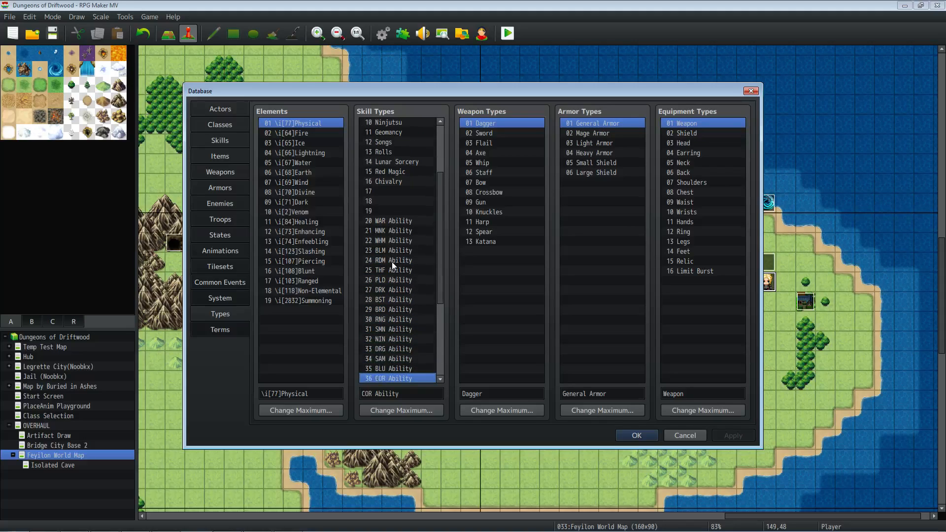
pyautogui.press('Down')
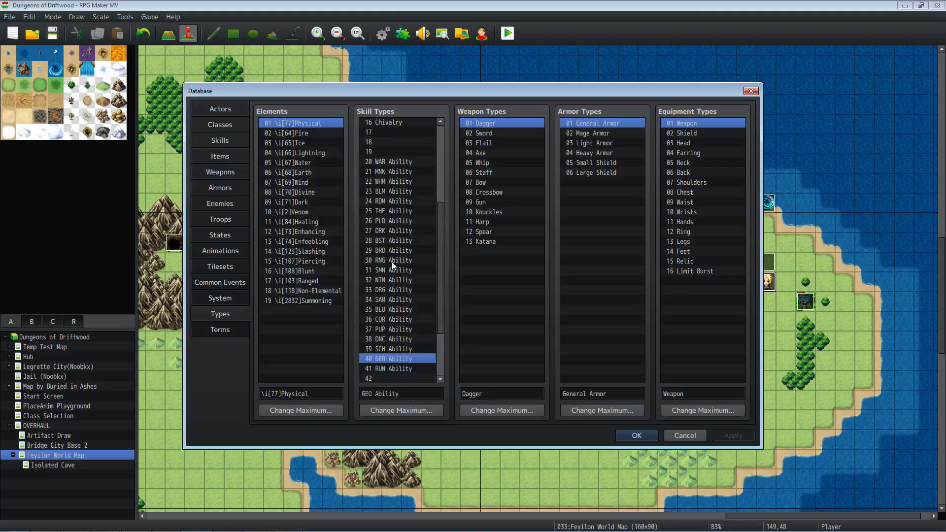
# Review the job-specific skill types in reverse, from GEO Ability back to WAR Ability
pyautogui.press('Up')
pyautogui.press('Up')
pyautogui.press('Up')
pyautogui.press('Up')
pyautogui.press('Up')
pyautogui.press('Up')
pyautogui.press('Up')
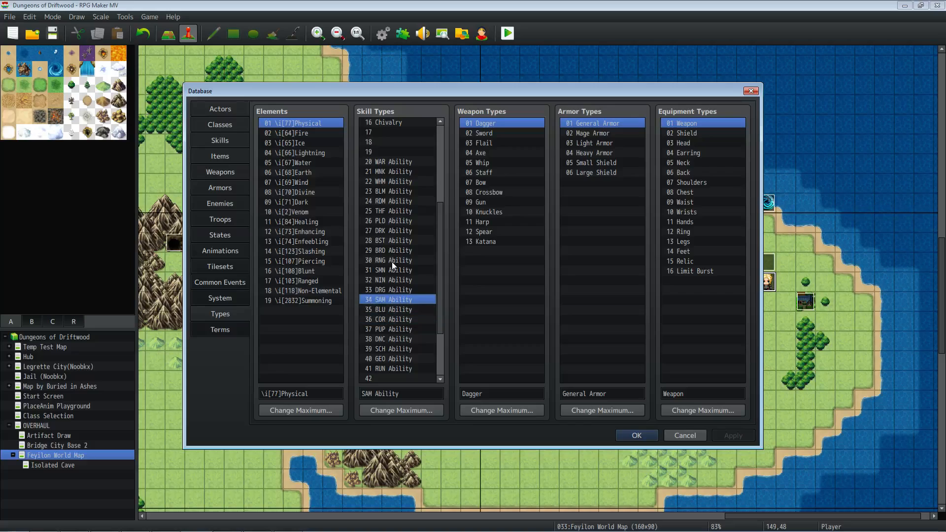
pyautogui.press('Up')
pyautogui.press('Up')
pyautogui.press('Up')
pyautogui.press('Up')
pyautogui.press('Up')
pyautogui.press('Up')
pyautogui.press('Up')
pyautogui.press('Up')
pyautogui.press('Up')
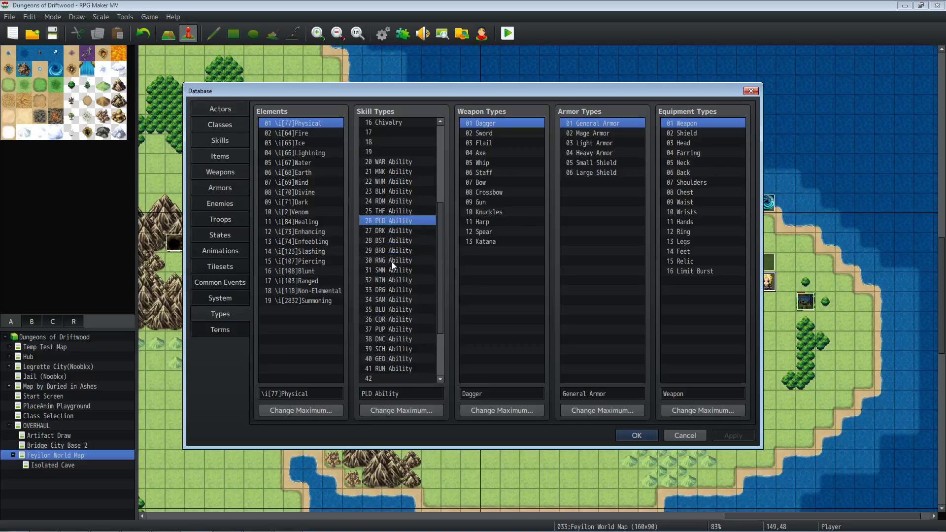
pyautogui.press('Up')
pyautogui.press('Up')
pyautogui.press('Up')
pyautogui.press('Down')
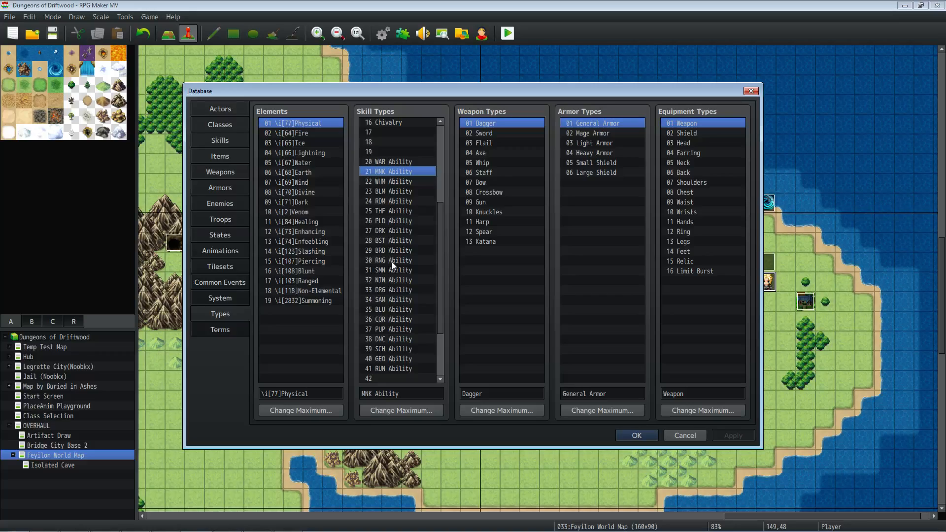
pyautogui.press('Up')
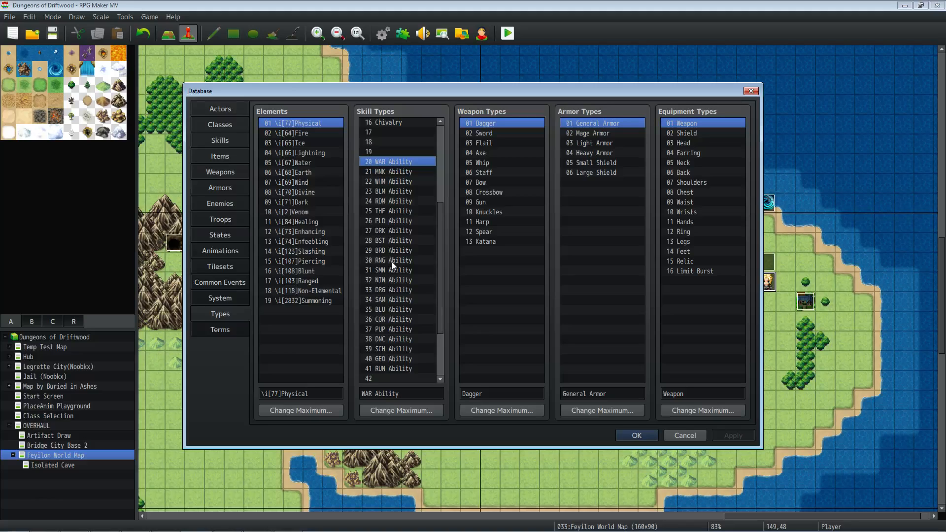
# Copy the Cure skill from slot 0833 into the empty skill slot 0832
pyautogui.click(220, 141)
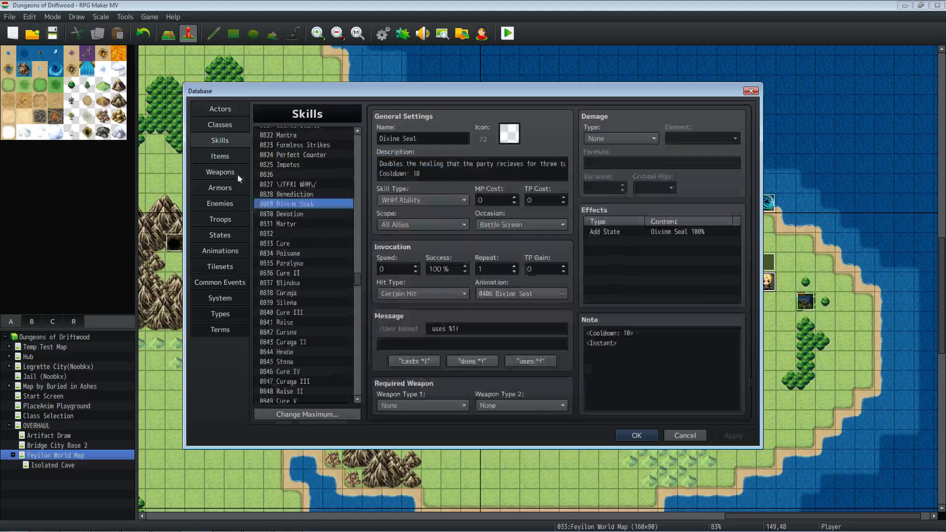
pyautogui.click(310, 243)
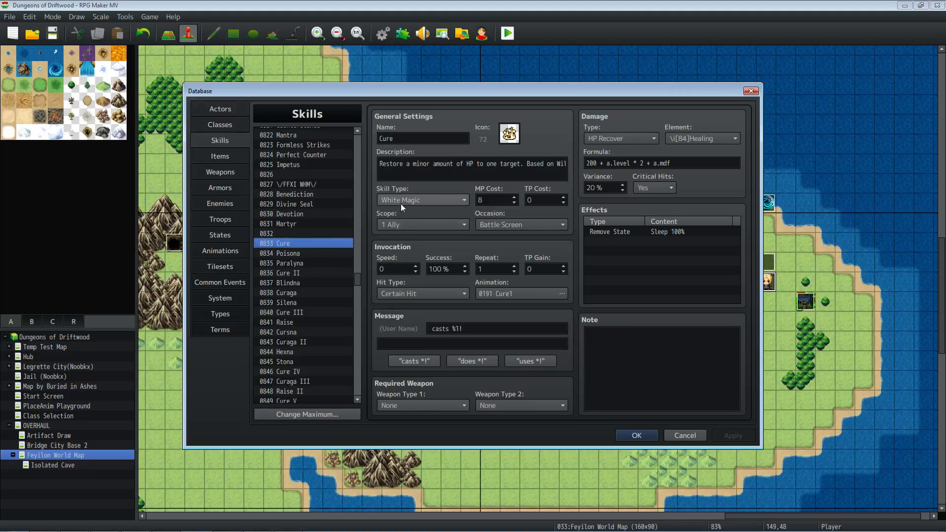
pyautogui.rightClick(283, 245)
pyautogui.click(300, 252)
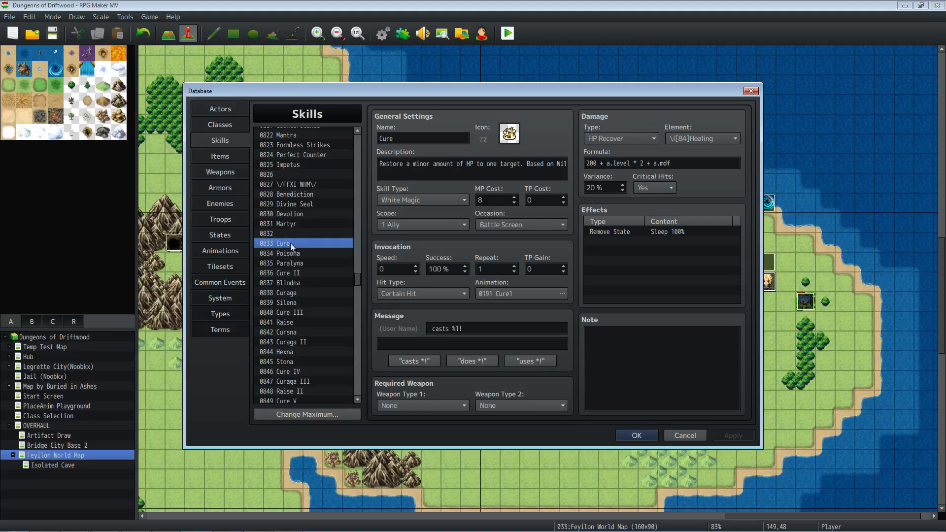
pyautogui.click(289, 233)
pyautogui.rightClick(289, 233)
pyautogui.click(305, 253)
# Set the skill type of the copied Cure skill in slot 0832 to MNK Ability
pyautogui.click(407, 200)
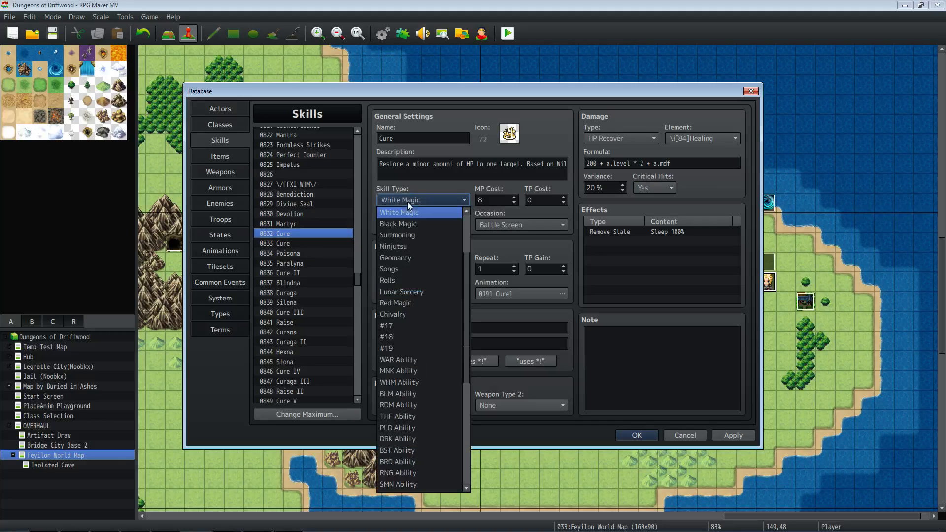
pyautogui.click(424, 371)
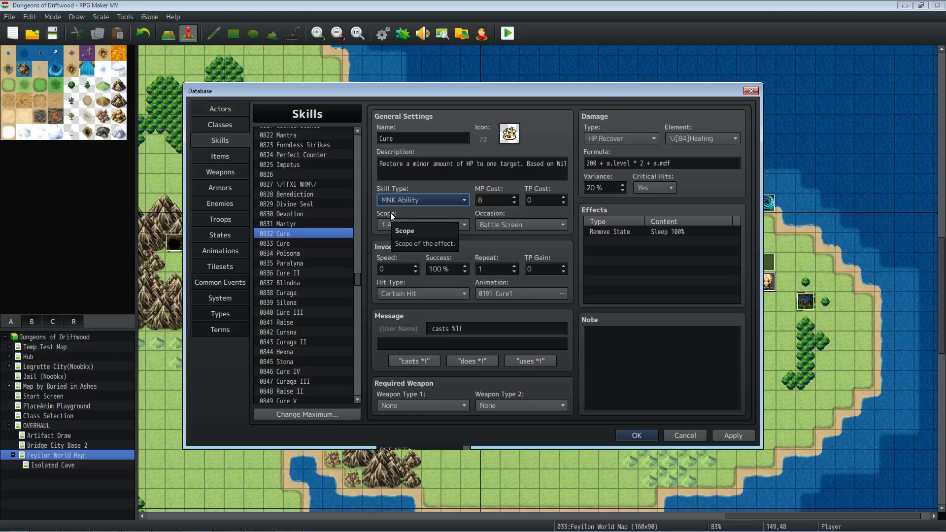
pyautogui.click(290, 235)
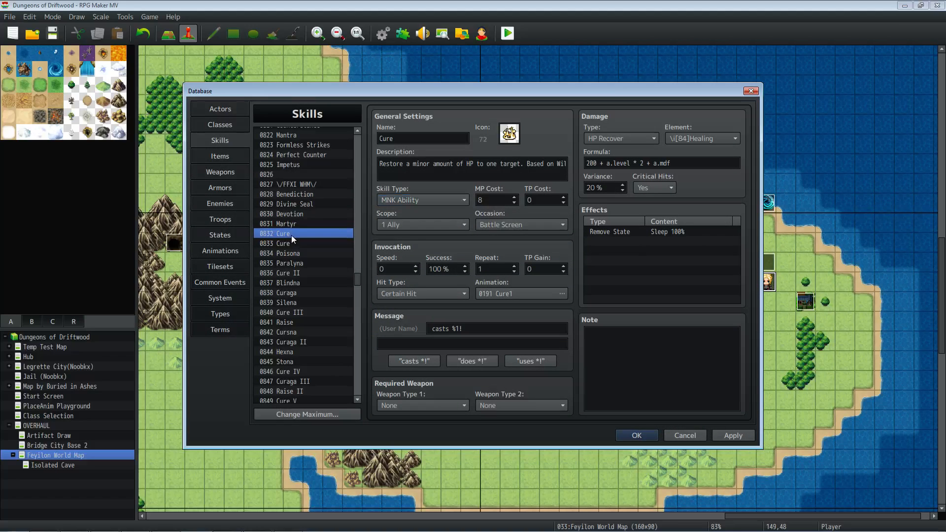
# Clear the copied Cure skill out of slot 0832 and select the original White Magic Cure in slot 0833
pyautogui.press('Delete')
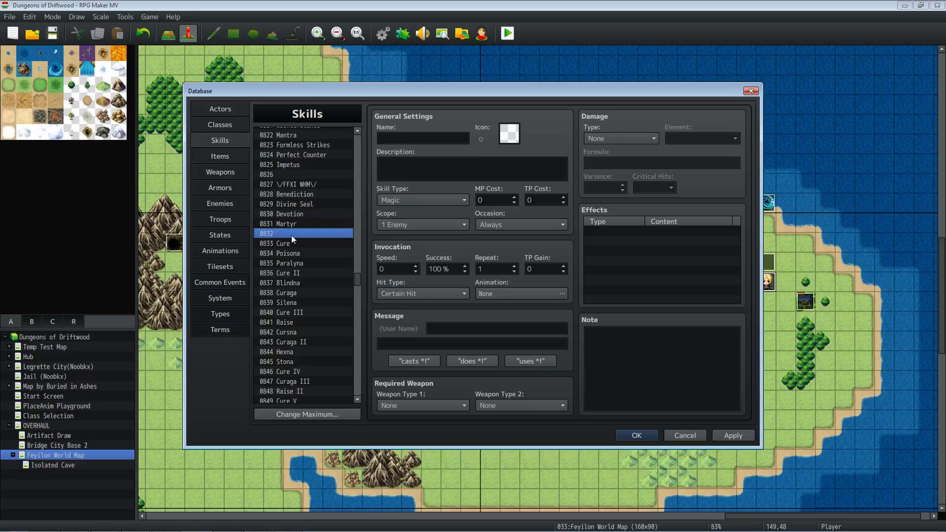
pyautogui.click(292, 242)
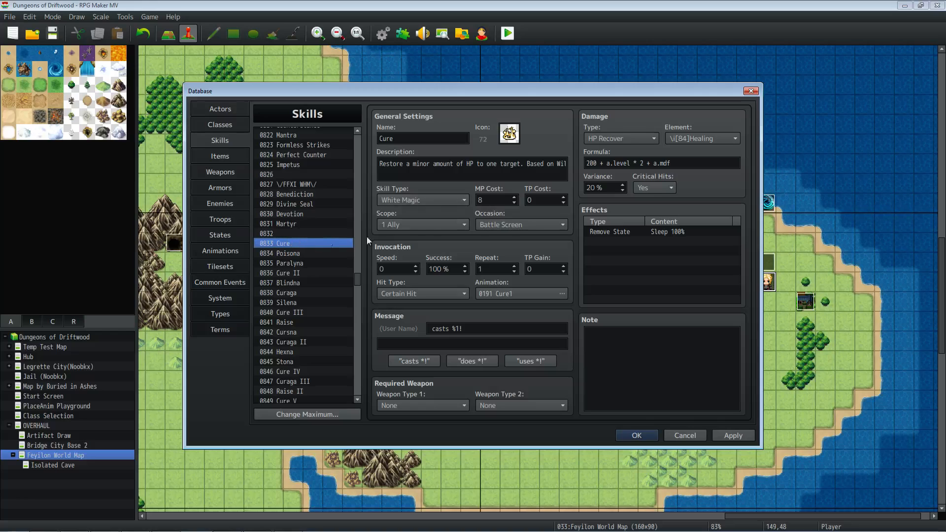
# Find the FFXI RDM section of the skill list and examine the Red Magic version of Cure in slot 1100
pyautogui.scroll(-14, 301, 246)
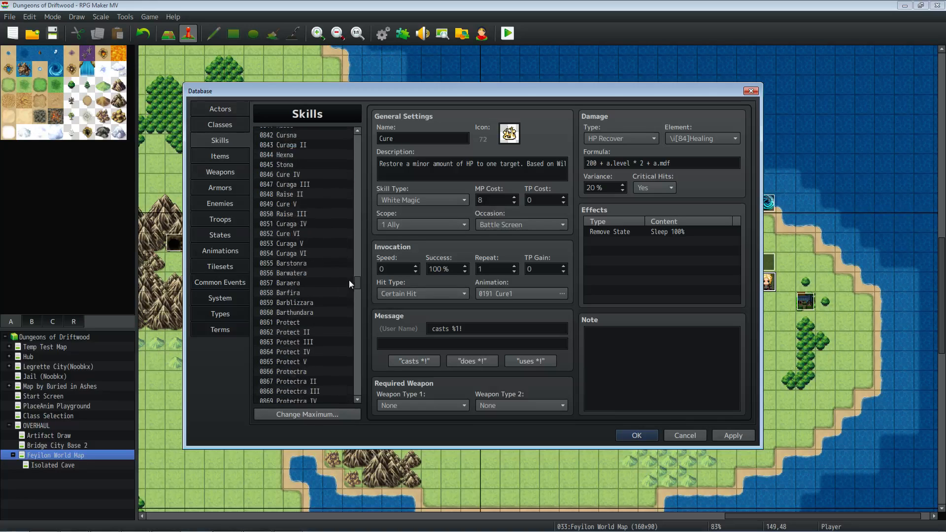
pyautogui.scroll(-18, 330, 285)
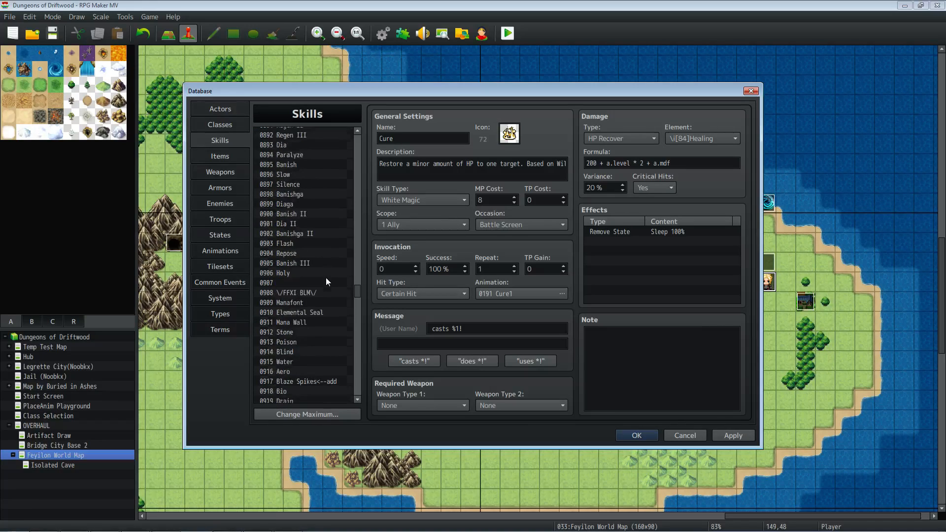
pyautogui.scroll(-19, 324, 277)
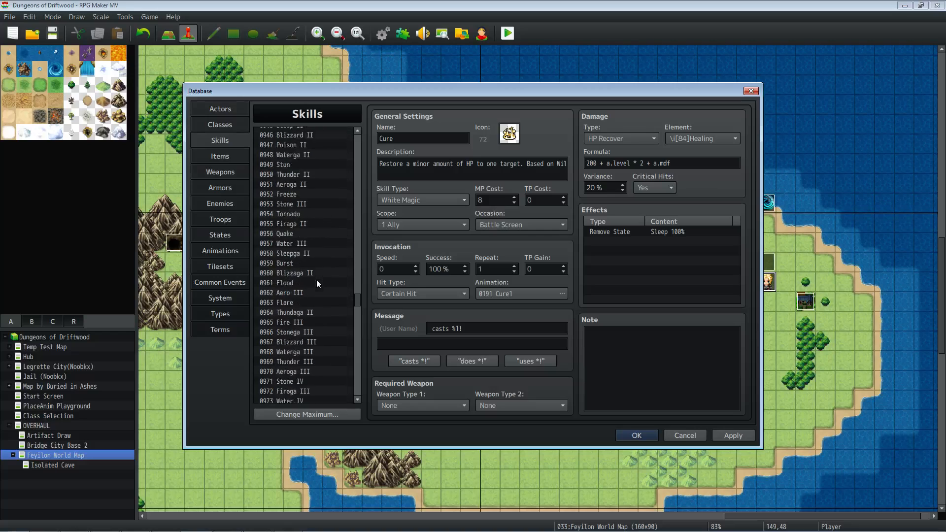
pyautogui.scroll(-4, 313, 275)
pyautogui.moveTo(353, 299); pyautogui.dragTo(357, 325)
pyautogui.scroll(4, 310, 290)
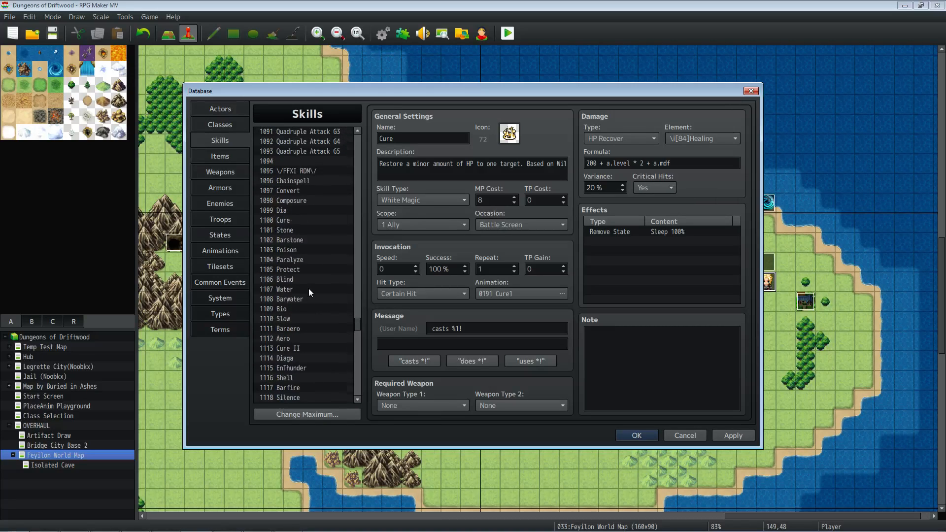
pyautogui.scroll(-1, 304, 250)
pyautogui.click(304, 220)
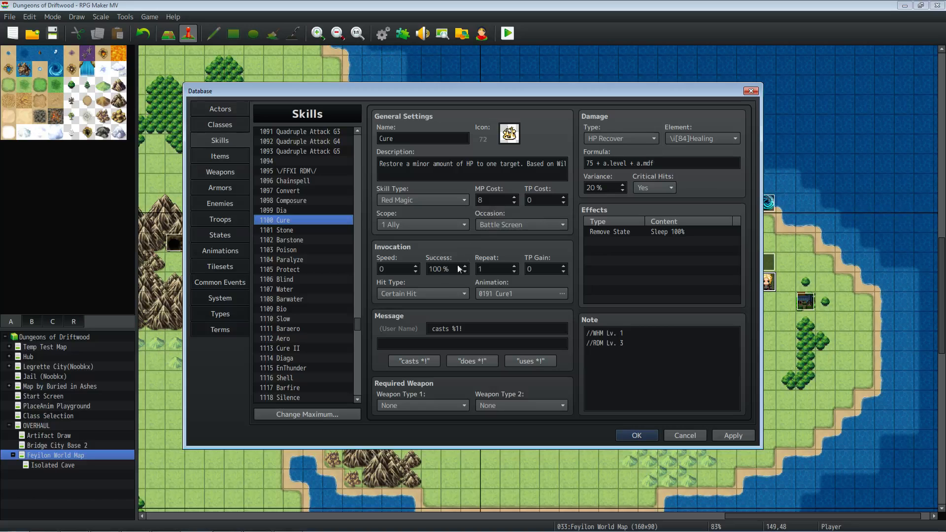
# Return to the White Magic Cure in slot 0833 and examine its healing formula
pyautogui.moveTo(357, 326); pyautogui.dragTo(356, 276)
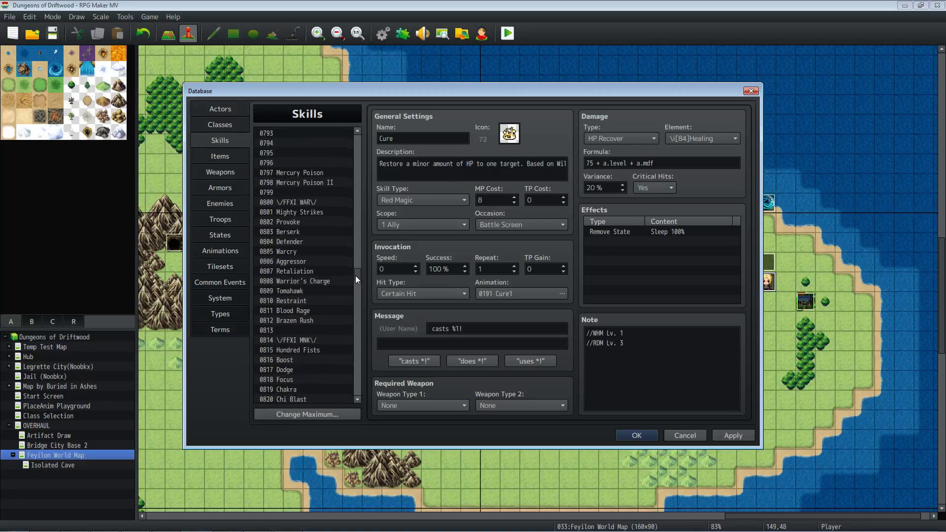
pyautogui.scroll(-9, 328, 303)
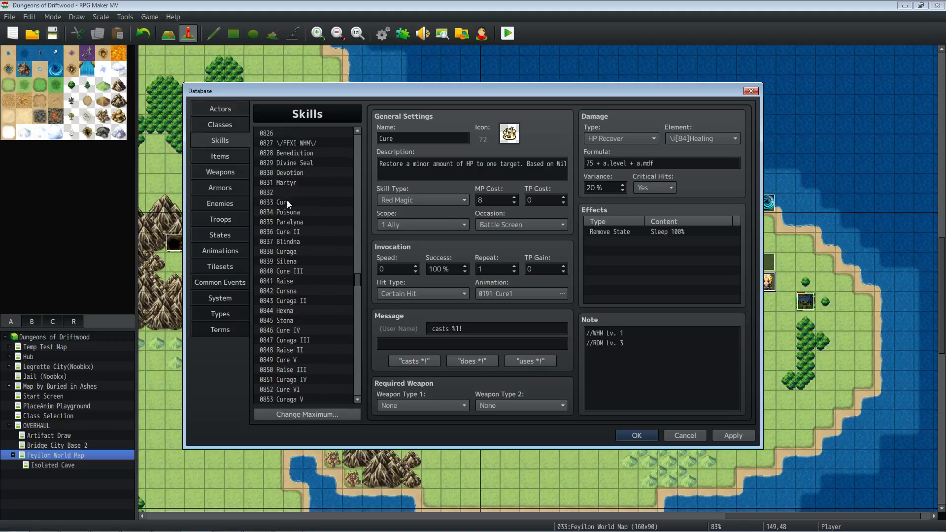
pyautogui.click(287, 200)
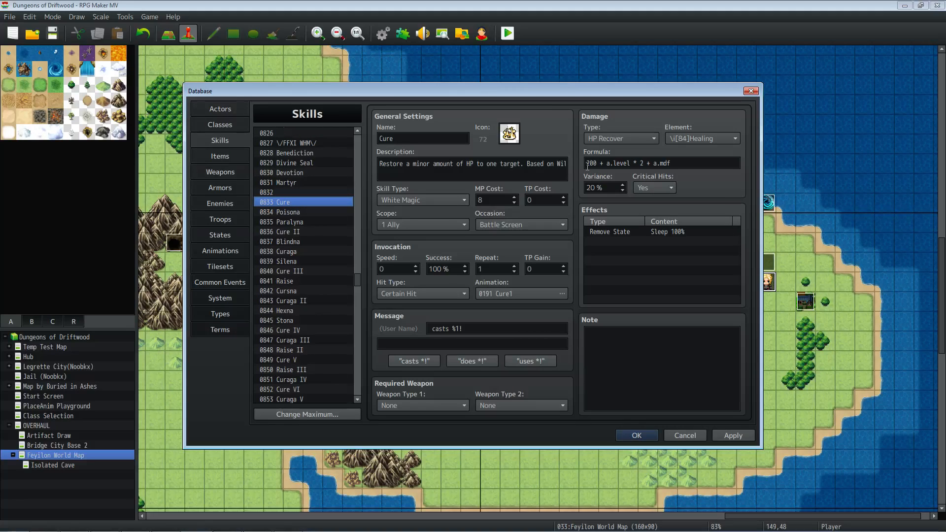
pyautogui.moveTo(587, 166)
# Skim the Black Mage skills and open the Cure1 animation, number 0191, in the animation database
pyautogui.moveTo(357, 281); pyautogui.dragTo(356, 292)
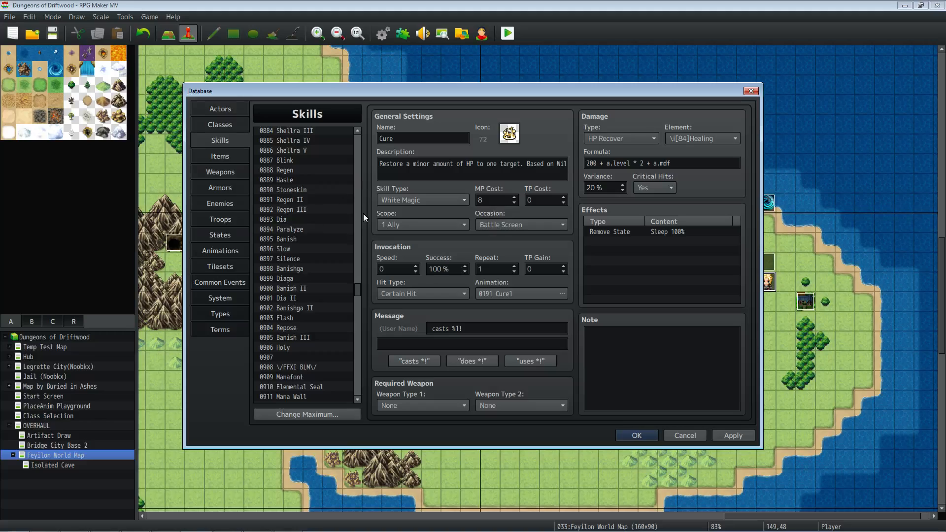
pyautogui.moveTo(355, 285); pyautogui.dragTo(356, 292)
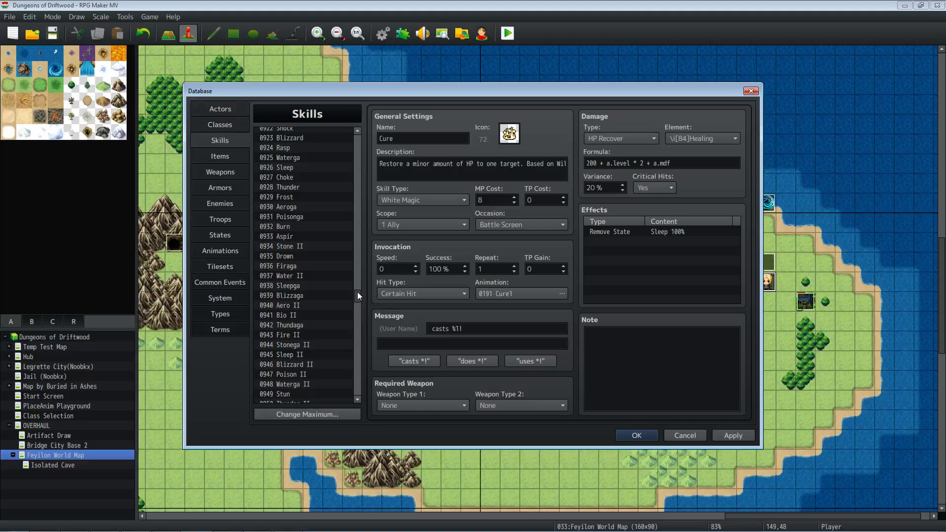
pyautogui.click(234, 251)
pyautogui.moveTo(357, 140); pyautogui.dragTo(355, 238)
pyautogui.click(303, 172)
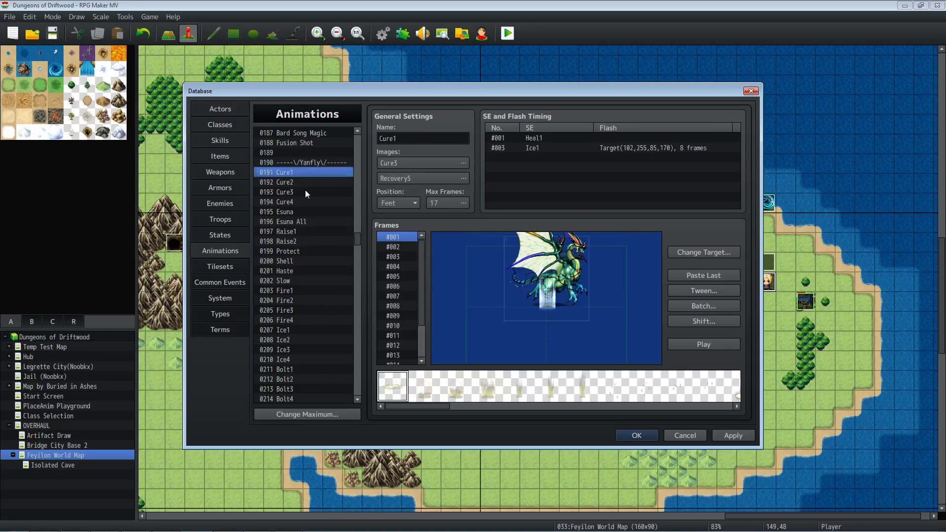
# Look through the Yanfly animations one by one, from Cure1 down to the separator entry 0266
pyautogui.press('Down')
pyautogui.press('Down')
pyautogui.press('Down')
pyautogui.press('Down')
pyautogui.press('Down')
pyautogui.press('Down')
pyautogui.press('Down')
pyautogui.press('Down')
pyautogui.press('Down')
pyautogui.press('Down')
pyautogui.press('Down')
pyautogui.press('Down')
pyautogui.press('Down')
pyautogui.press('Down')
pyautogui.press('Down')
pyautogui.press('Down')
pyautogui.press('Down')
pyautogui.press('Down')
pyautogui.press('Down')
pyautogui.press('Down')
pyautogui.press('Down')
pyautogui.press('Down')
pyautogui.press('Down')
pyautogui.press('Down')
pyautogui.press('Down')
pyautogui.press('Down')
pyautogui.press('Down')
pyautogui.press('Down')
pyautogui.press('Down')
pyautogui.press('Down')
pyautogui.press('Down')
pyautogui.press('Down')
pyautogui.press('Down')
pyautogui.press('Down')
pyautogui.press('Down')
pyautogui.press('Down')
pyautogui.press('Down')
pyautogui.press('Down')
pyautogui.press('Down')
pyautogui.press('Down')
pyautogui.press('Down')
pyautogui.press('Down')
pyautogui.press('Down')
pyautogui.press('Down')
pyautogui.press('Down')
pyautogui.press('Down')
pyautogui.press('Down')
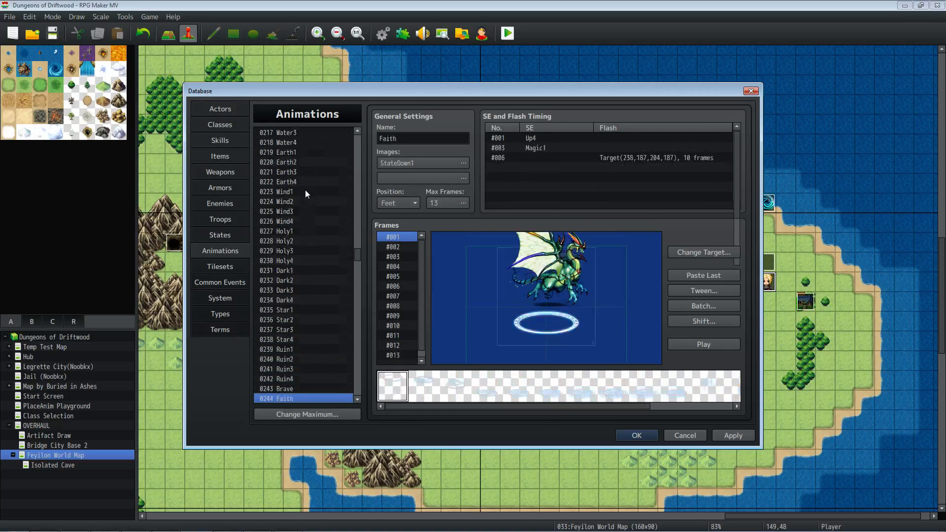
pyautogui.press('Down')
pyautogui.press('Down')
pyautogui.press('Down')
pyautogui.press('Down')
pyautogui.press('Down')
pyautogui.press('Down')
pyautogui.press('Down')
pyautogui.press('Down')
pyautogui.press('Down')
pyautogui.press('Down')
pyautogui.press('Down')
pyautogui.press('Down')
pyautogui.press('Down')
pyautogui.press('Down')
pyautogui.press('Down')
pyautogui.press('Down')
pyautogui.press('Down')
pyautogui.press('Down')
pyautogui.press('Down')
pyautogui.press('Down')
pyautogui.press('Down')
pyautogui.press('Down')
pyautogui.press('Down')
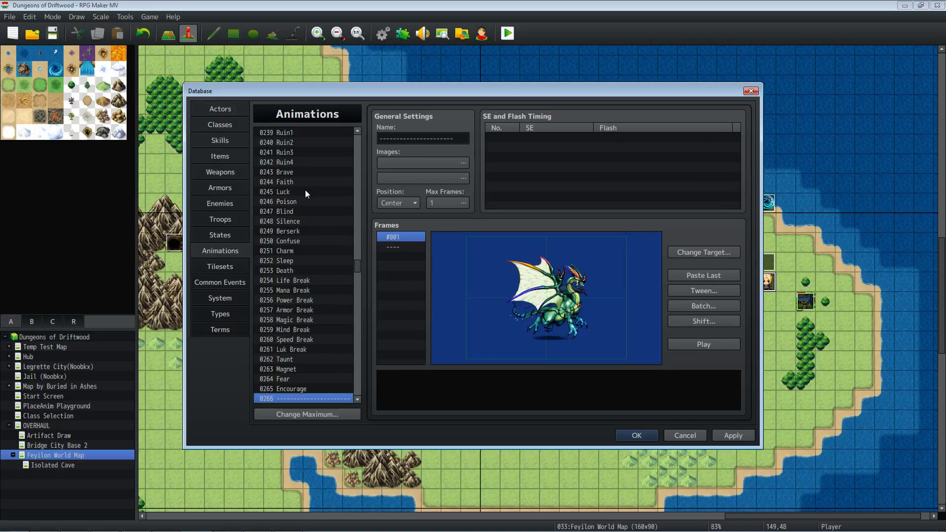
# Skim the animations around the 0266 separator and view the Luk Break animation, number 0261
pyautogui.moveTo(356, 268)
pyautogui.mouseDown()
pyautogui.moveTo(359, 235)
pyautogui.moveTo(359, 286)
pyautogui.moveTo(359, 277)
pyautogui.mouseUp()
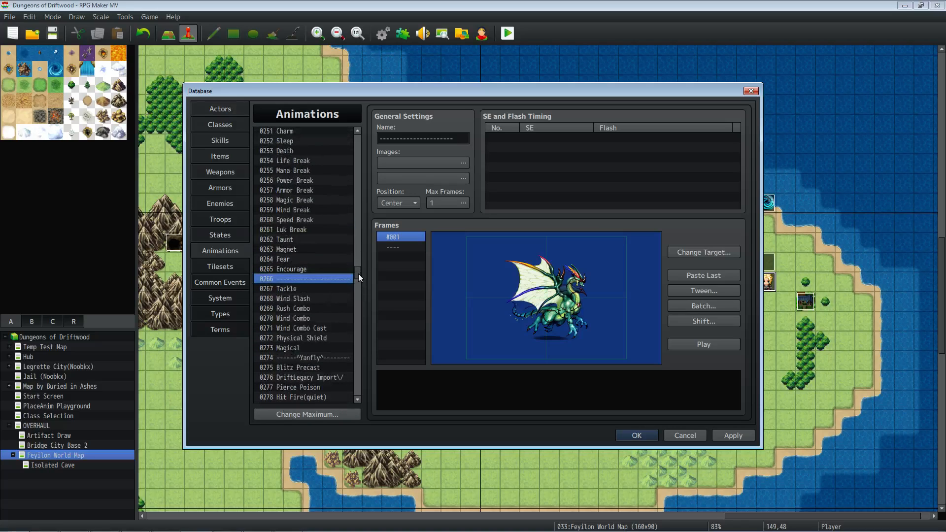
pyautogui.scroll(-1, 309, 312)
pyautogui.scroll(2, 306, 313)
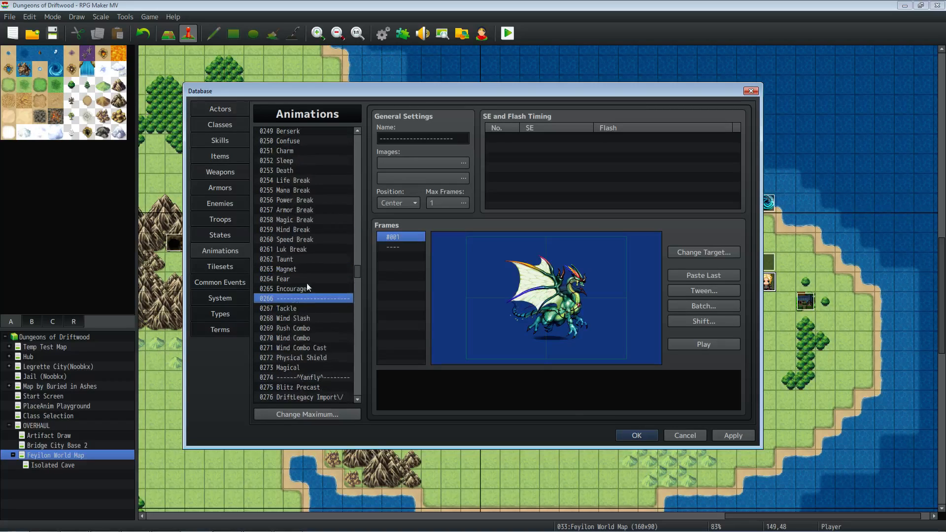
pyautogui.click(309, 250)
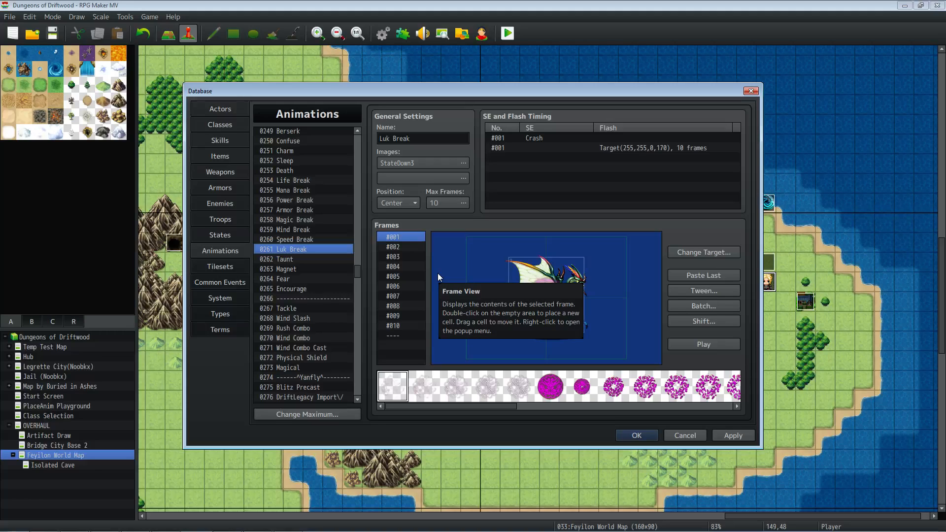
pyautogui.moveTo(360, 270); pyautogui.dragTo(359, 259)
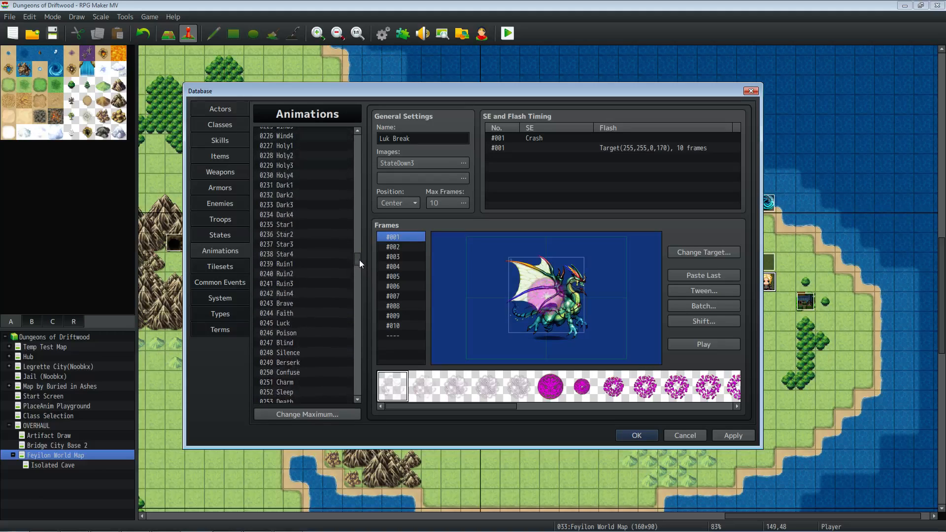
# Return to the skill database and examine the White Mage skills Stona and Curaga III
pyautogui.click(227, 143)
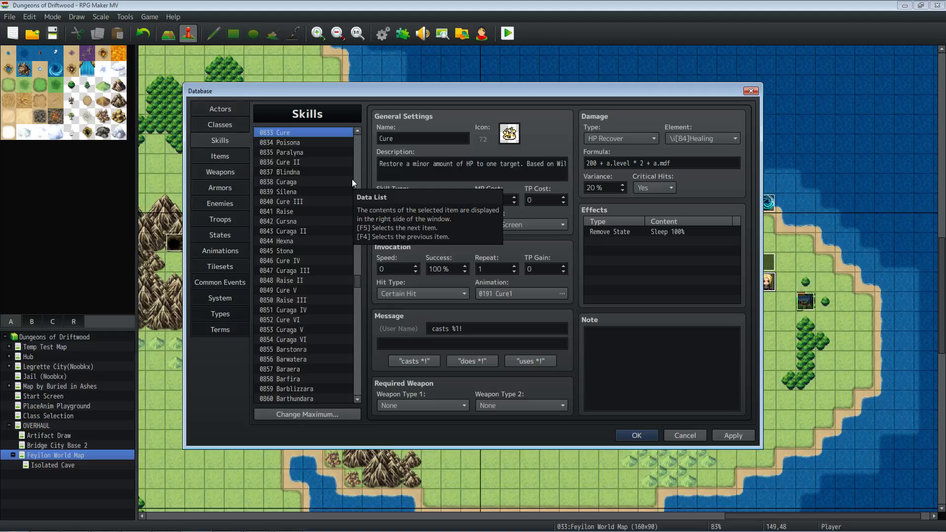
pyautogui.click(309, 231)
pyautogui.click(328, 250)
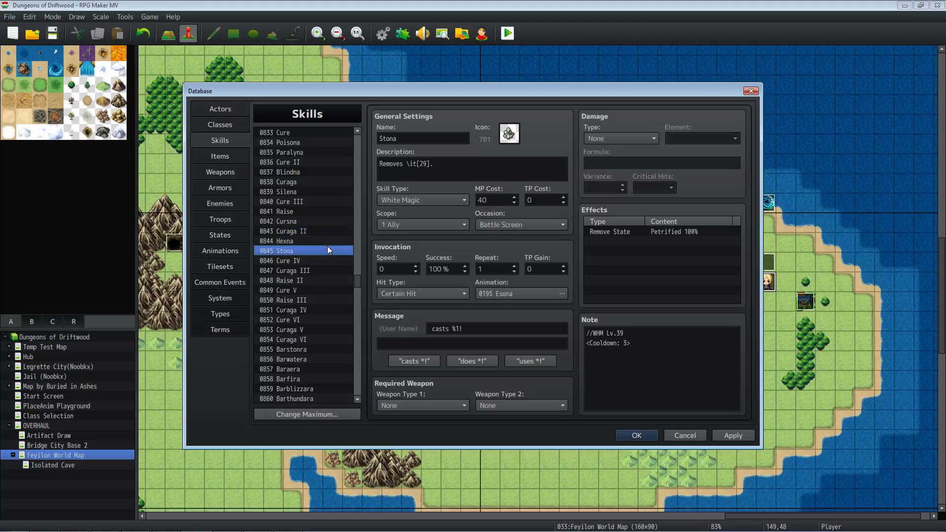
pyautogui.click(321, 270)
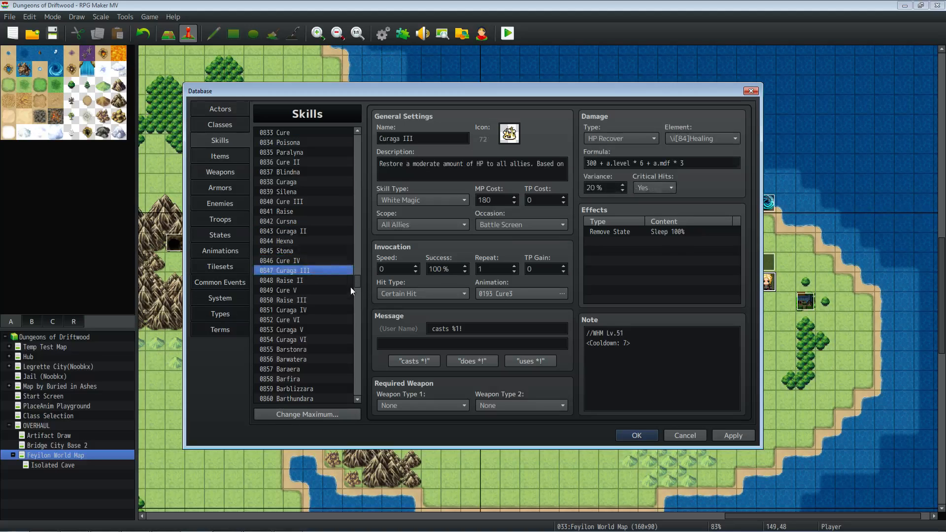
pyautogui.moveTo(358, 282); pyautogui.dragTo(358, 255)
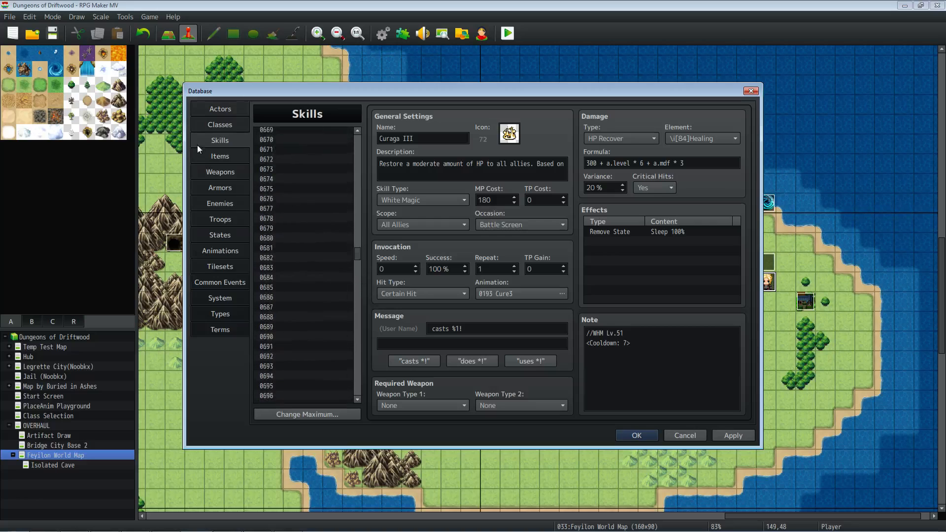
# Accept the database changes, save the project and start a playtest in a maximized window
pyautogui.click(622, 434)
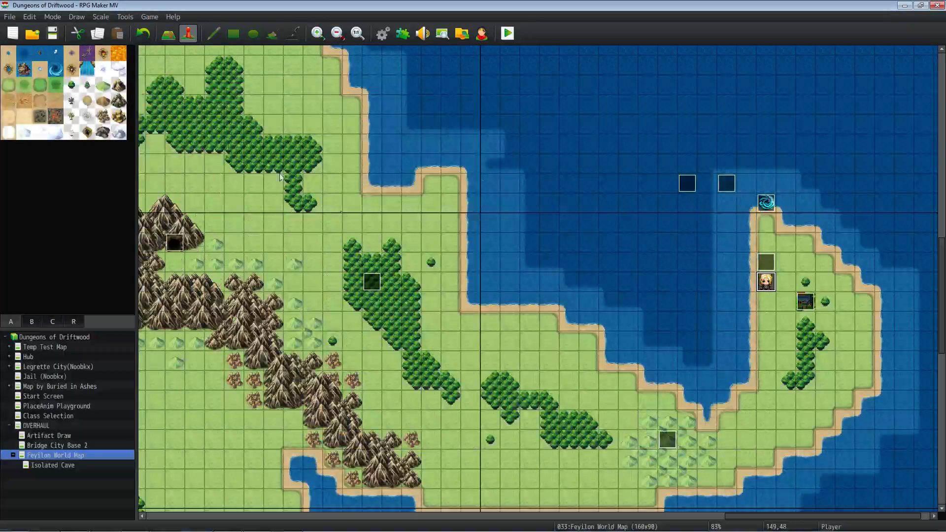
pyautogui.click(54, 31)
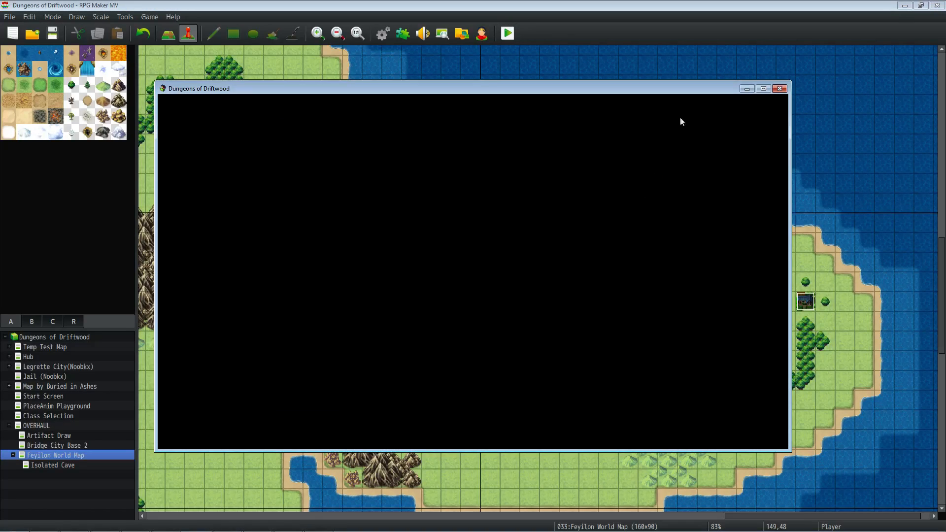
pyautogui.click(763, 88)
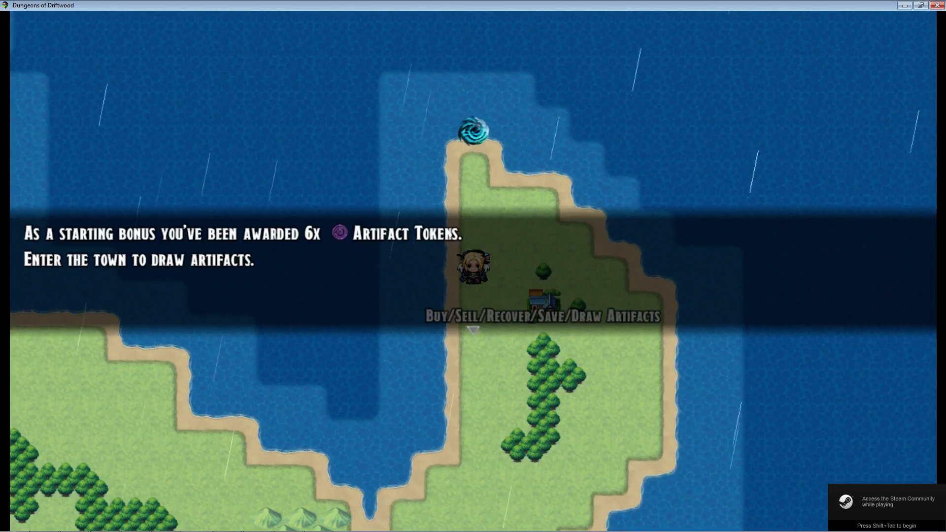
# Dismiss the Artifact Tokens message and choose the Job command in the game's main menu
pyautogui.press('Return')
pyautogui.press('Down')
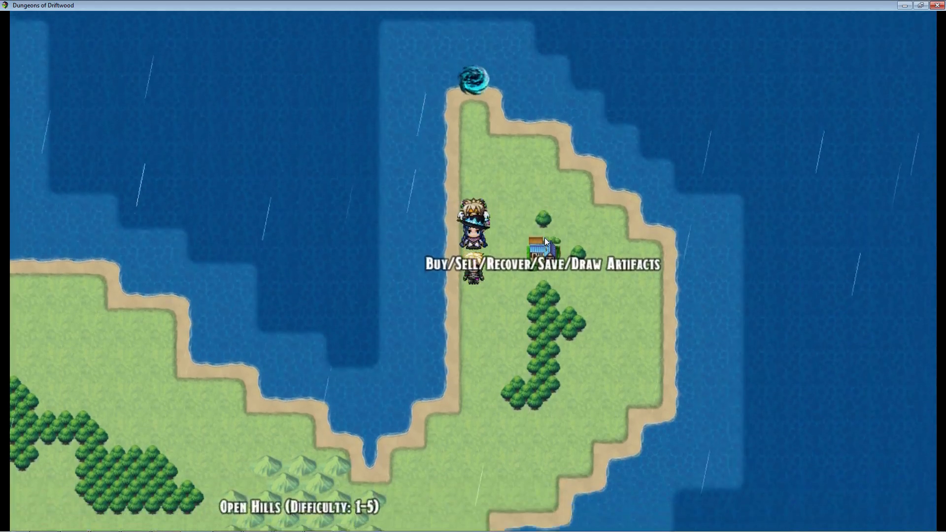
pyautogui.press('Escape')
pyautogui.press('Down')
pyautogui.press('Down')
pyautogui.press('Down')
pyautogui.press('Return')
pyautogui.press('Return')
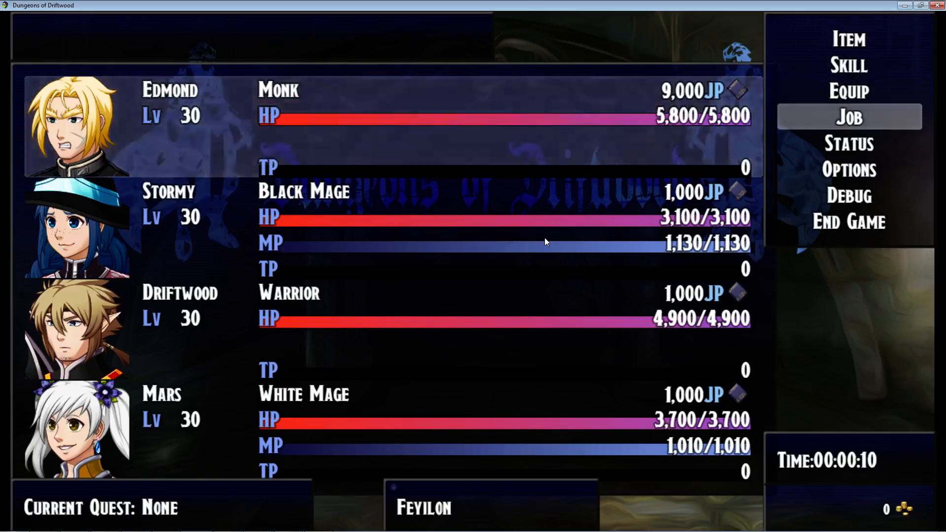
# Open the Monk character's job screen and view the stat comparison for the Monk job
pyautogui.press('Down')
pyautogui.press('Down')
pyautogui.press('Return')
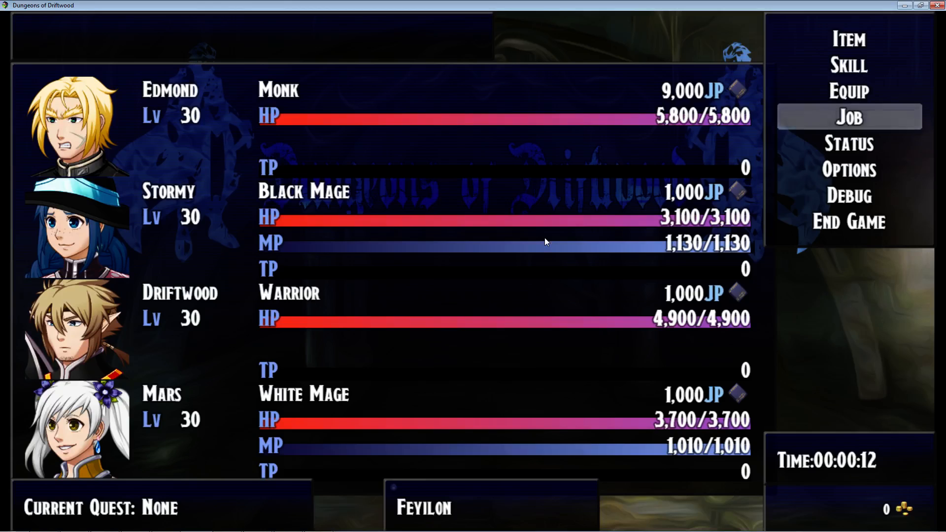
pyautogui.press('Up')
pyautogui.press('Down')
pyautogui.press('Return')
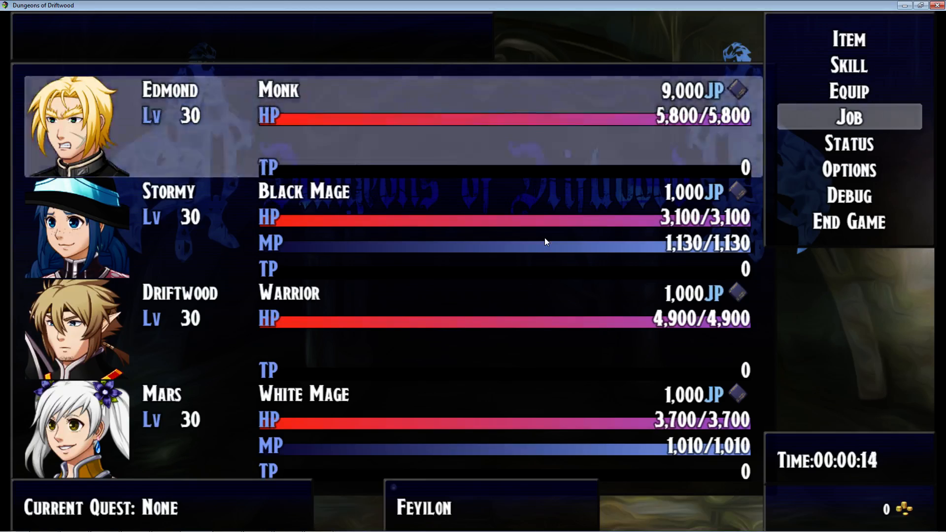
pyautogui.press('Return')
pyautogui.press('Down')
pyautogui.press('Up')
pyautogui.press('Return')
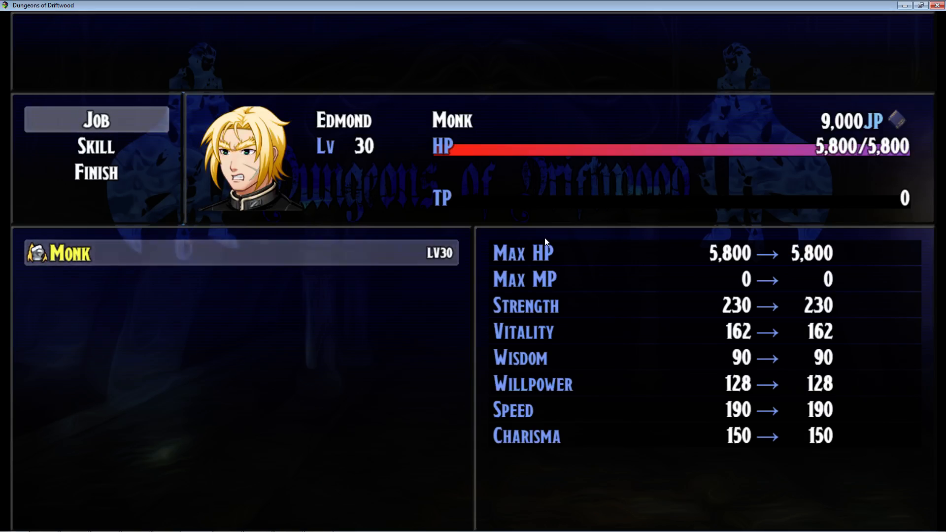
# Review the Monk character's Limit Burst, MNK Ability and Learn Skills categories
pyautogui.press('Escape')
pyautogui.press('Down')
pyautogui.press('Return')
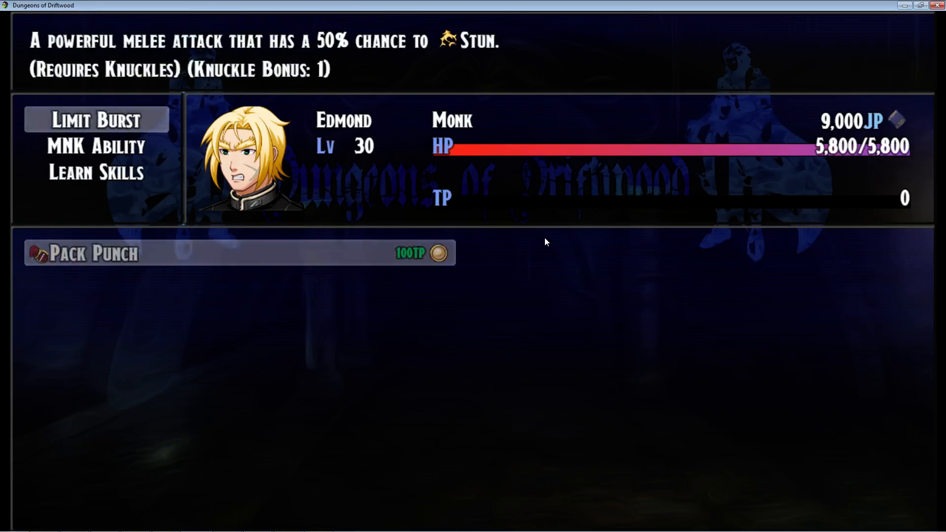
pyautogui.press('Escape')
pyautogui.press('Down')
pyautogui.press('Down')
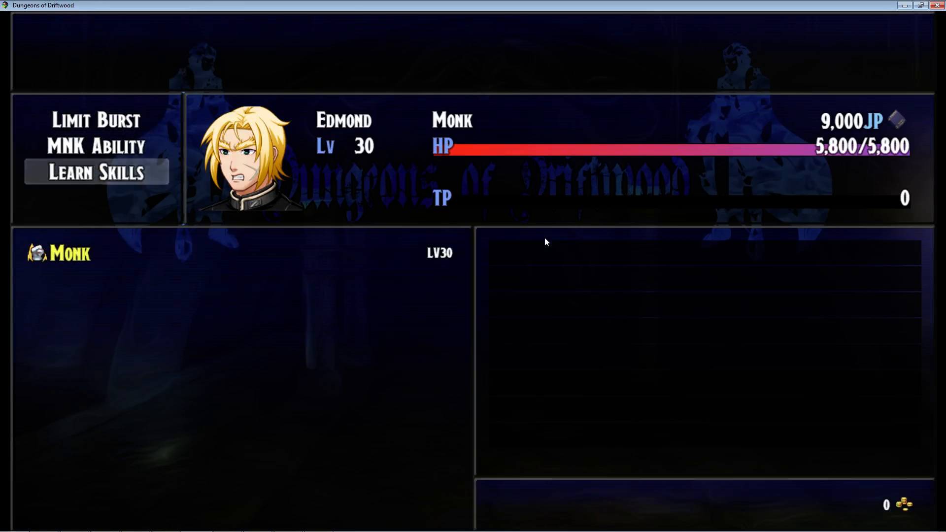
pyautogui.press('Up')
pyautogui.press('Return')
pyautogui.press('Escape')
pyautogui.press('Up')
pyautogui.press('Escape')
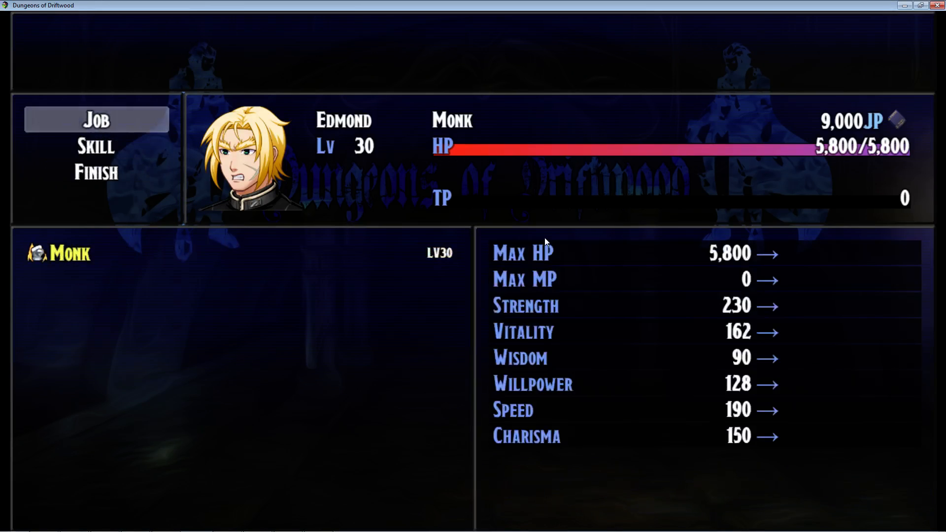
# Recheck the Monk character's skill categories, including Learn Skills, and return to the job screen's command list
pyautogui.press('Escape')
pyautogui.press('Return')
pyautogui.press('Return')
pyautogui.press('Down')
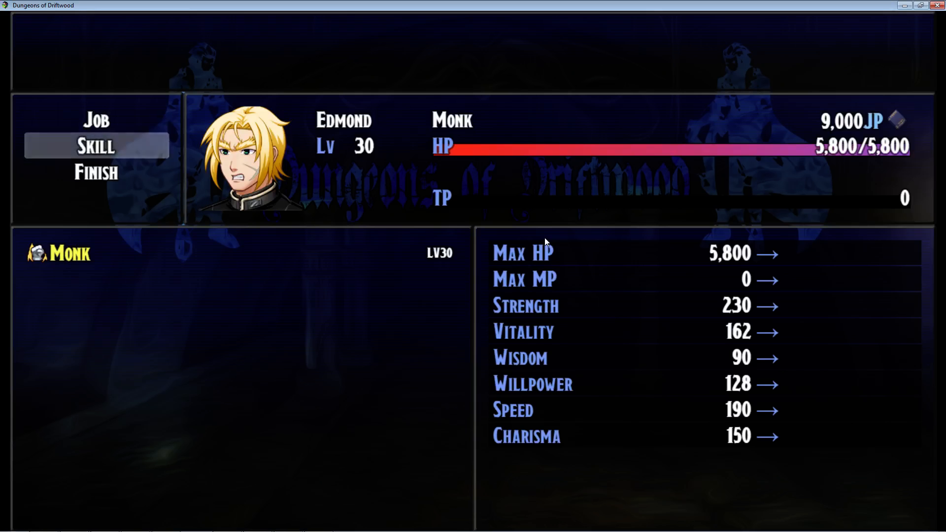
pyautogui.press('Return')
pyautogui.press('Up')
pyautogui.press('Return')
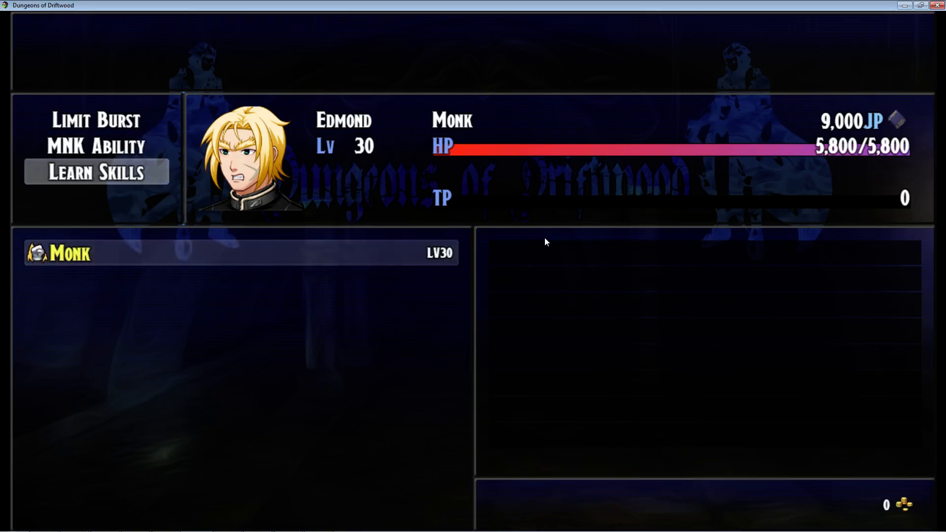
pyautogui.press('Return')
pyautogui.press('Escape')
pyautogui.press('Escape')
pyautogui.press('Escape')
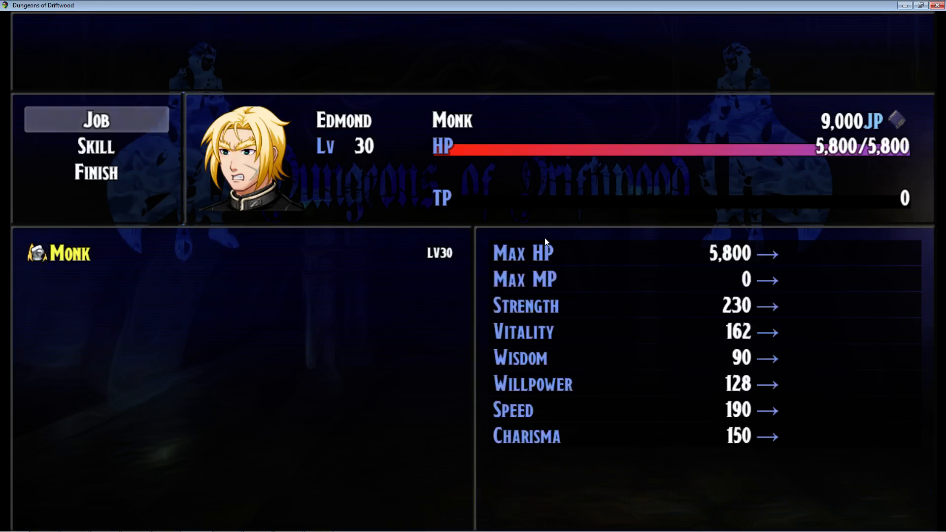
pyautogui.press('Escape')
pyautogui.press('Escape')
pyautogui.press('Up')
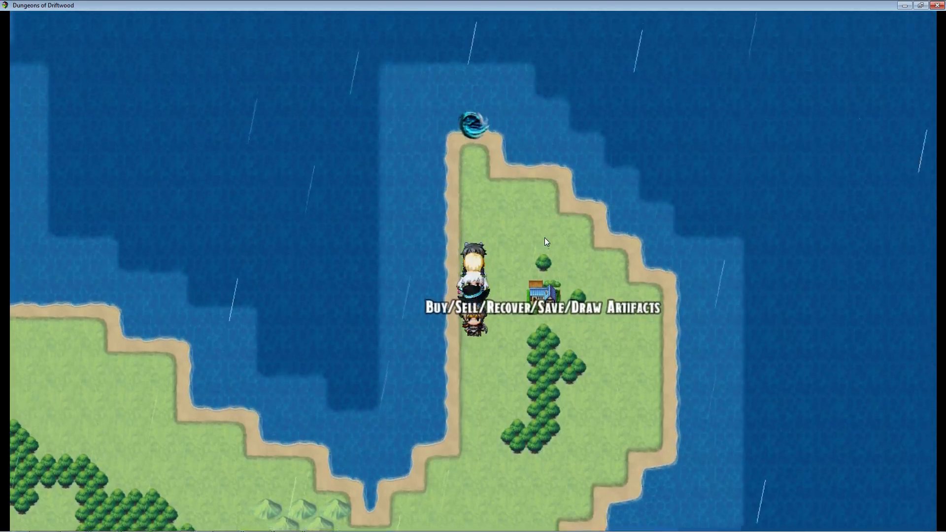
pyautogui.press('Escape')
pyautogui.press('Down')
pyautogui.press('Down')
pyautogui.press('Down')
pyautogui.press('Return')
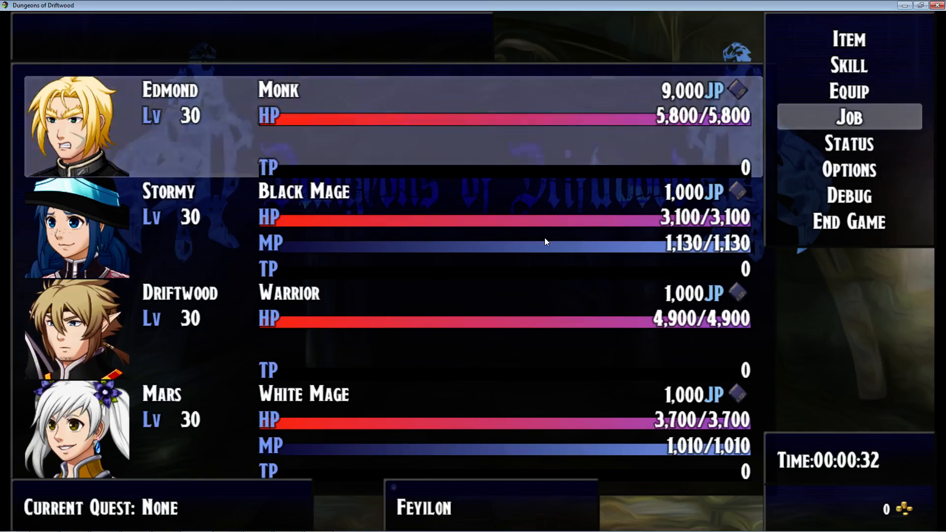
pyautogui.press('Return')
pyautogui.press('Up')
pyautogui.press('Return')
pyautogui.press('Escape')
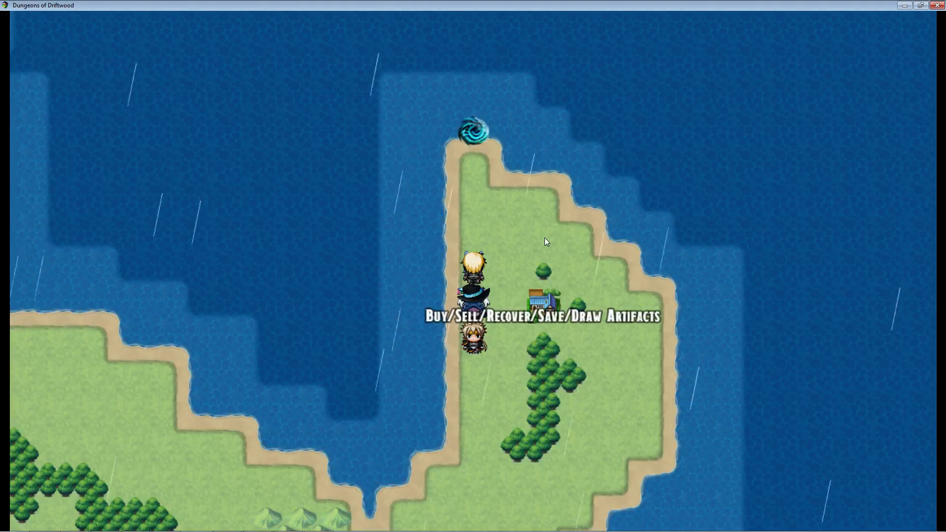
pyautogui.press('Escape')
pyautogui.press('Down')
pyautogui.press('Down')
pyautogui.press('Down')
pyautogui.press('Return')
pyautogui.press('Return')
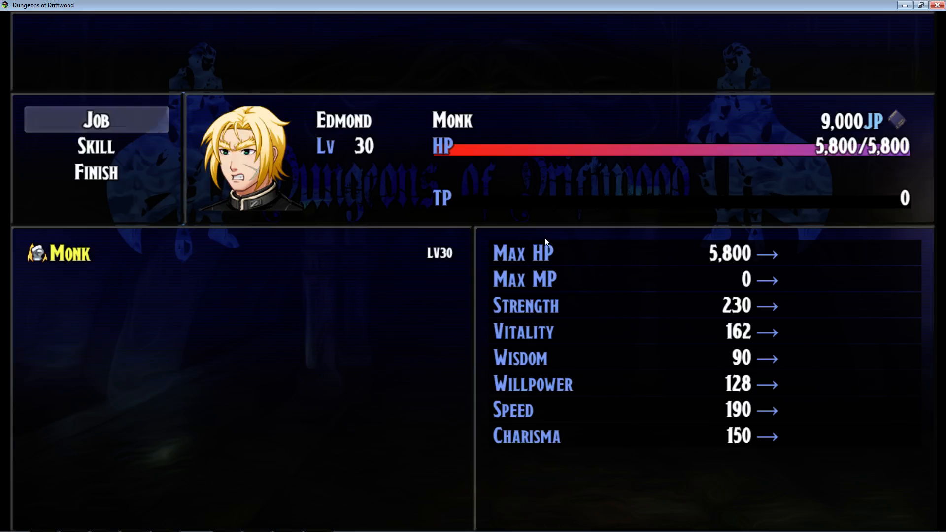
pyautogui.press('Down')
pyautogui.press('Down')
pyautogui.press('Return')
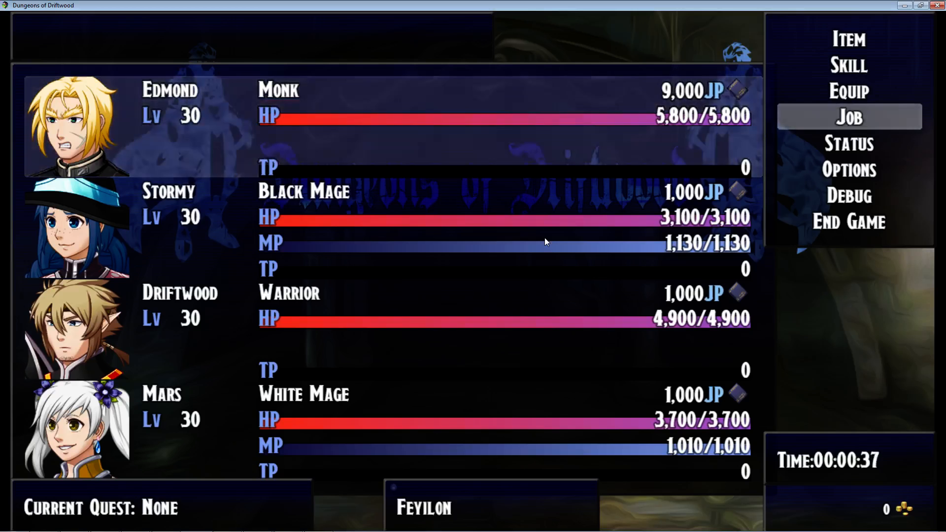
# Open the Monk character's Learn Skills list and review the entries down to Unlock Warrior
pyautogui.press('Return')
pyautogui.press('Down')
pyautogui.press('Return')
pyautogui.press('Down')
pyautogui.press('Down')
pyautogui.press('Return')
pyautogui.press('Return')
pyautogui.press('Down')
pyautogui.press('Down')
pyautogui.press('Down')
pyautogui.press('Down')
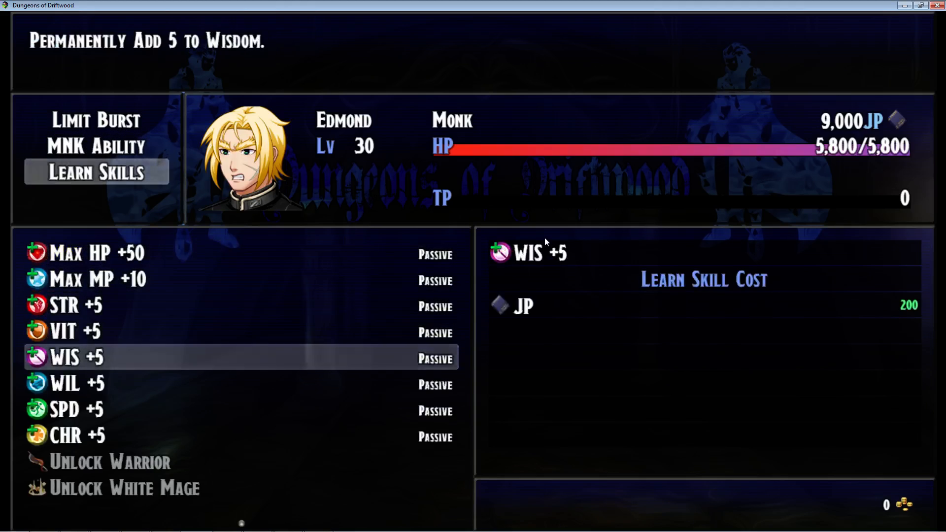
pyautogui.press('Down')
pyautogui.press('Down')
pyautogui.press('Down')
pyautogui.press('Down')
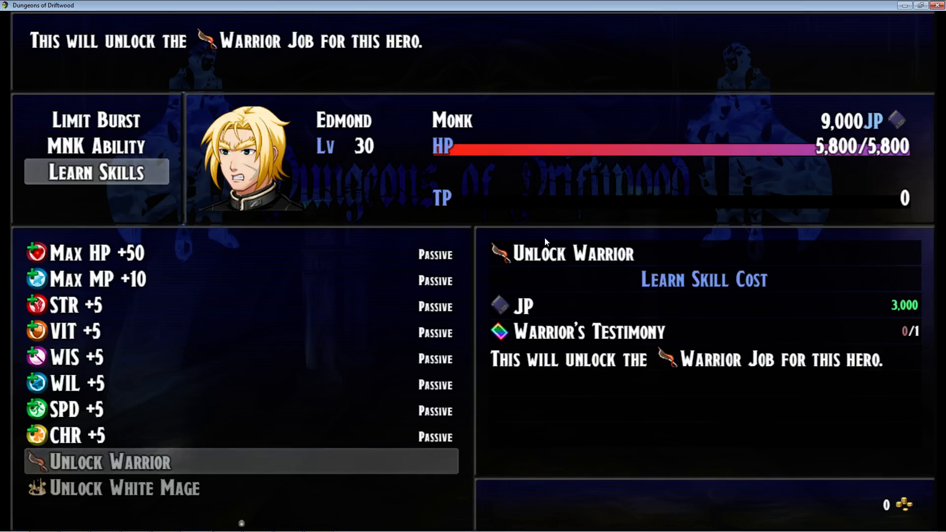
# Review the learning requirements of the job unlock skills around Unlock White Mage
pyautogui.press('Down')
pyautogui.press('Down')
pyautogui.press('Down')
pyautogui.press('Up')
pyautogui.press('Up')
pyautogui.press('Up')
pyautogui.press('Down')
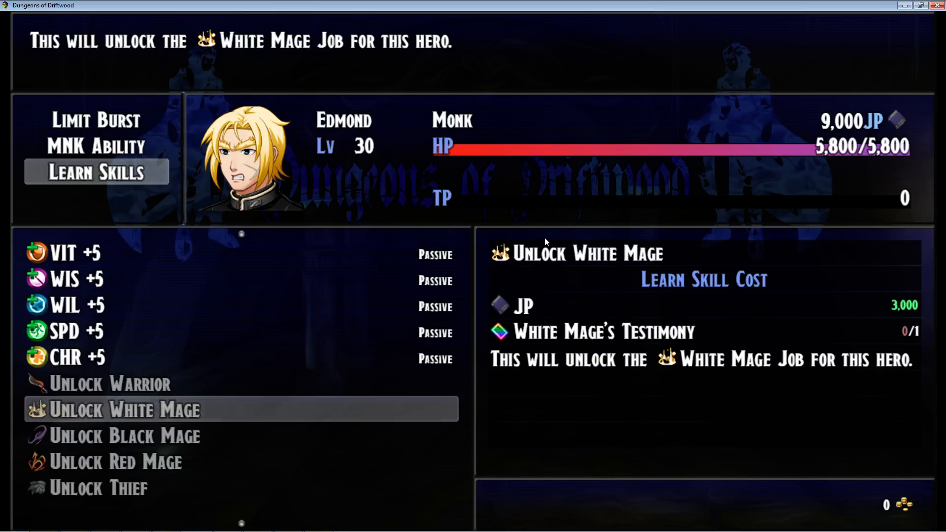
# Leave the job menus for the world map and reopen the game's main menu
pyautogui.press('Escape')
pyautogui.press('Escape')
pyautogui.press('Escape')
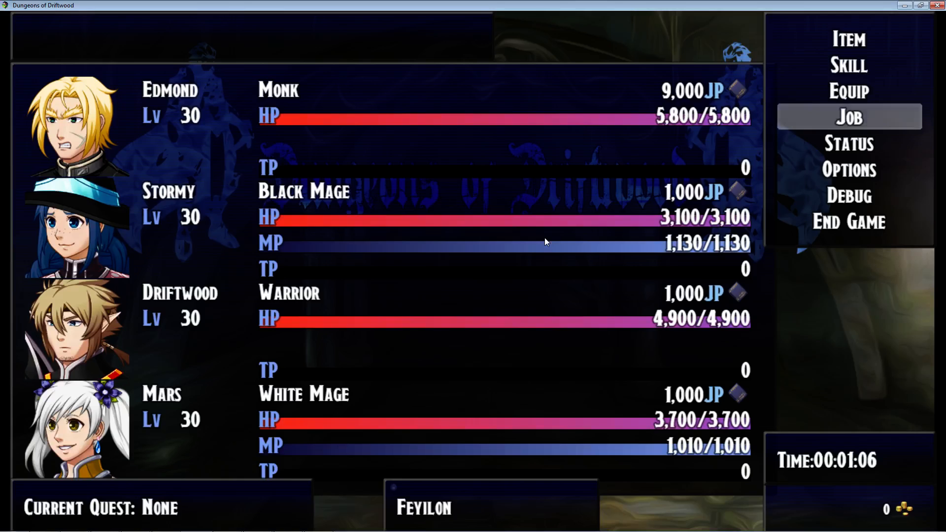
pyautogui.press('Escape')
pyautogui.press('Up')
pyautogui.press('Down')
pyautogui.press('Down')
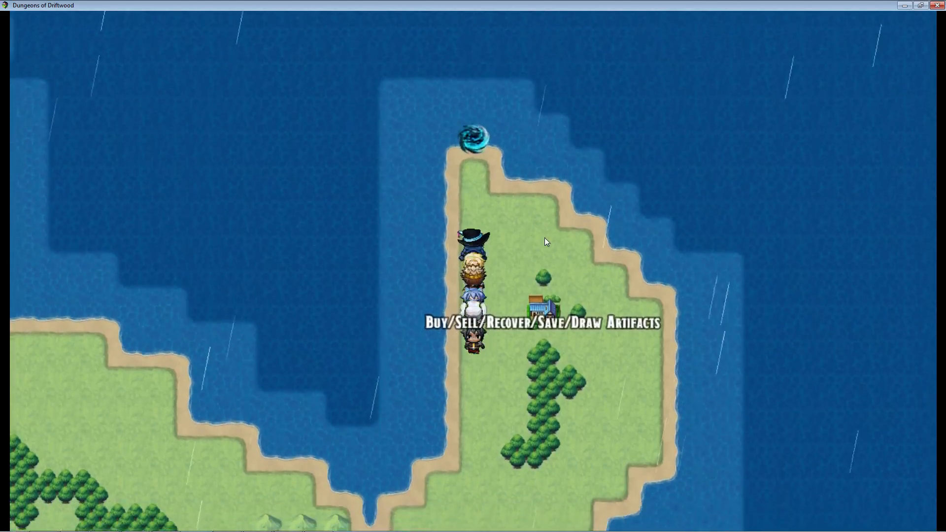
pyautogui.press('Down')
pyautogui.press('Down')
pyautogui.press('Escape')
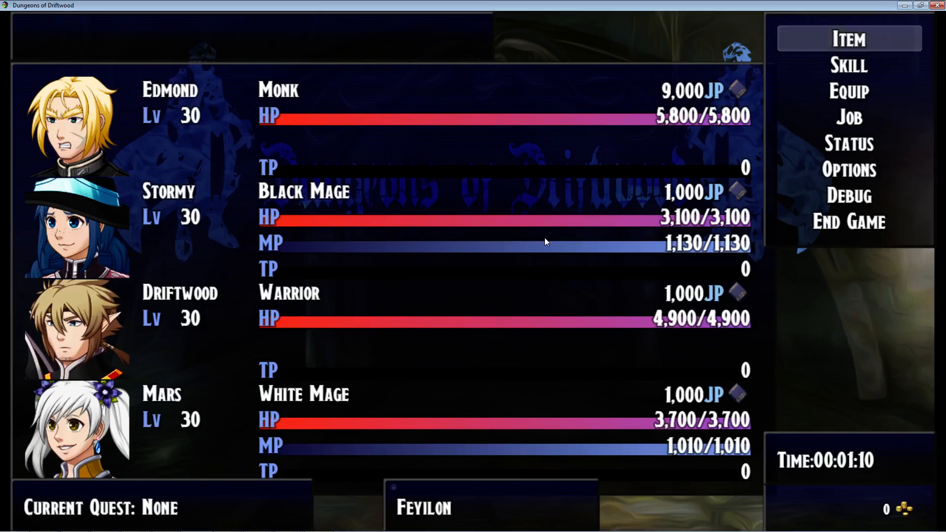
# Open the Monk character's job screen again and go to its Skill command
pyautogui.press('Down')
pyautogui.press('Down')
pyautogui.press('Up')
pyautogui.press('Down')
pyautogui.press('Down')
pyautogui.press('Return')
pyautogui.press('Return')
pyautogui.press('Down')
pyautogui.press('Down')
pyautogui.press('Return')
pyautogui.press('Return')
pyautogui.press('Return')
pyautogui.press('Down')
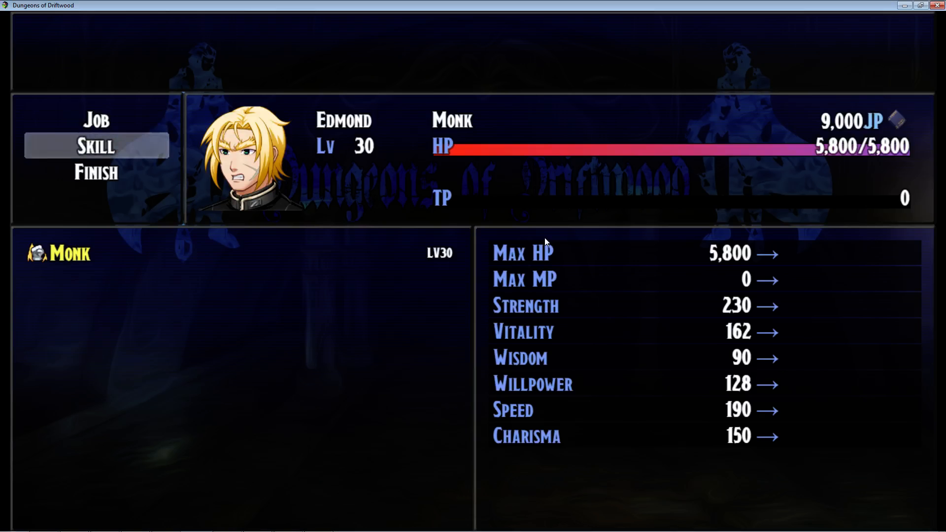
# Look through the Monk character's skill categories and open Learn Skills
pyautogui.press('Return')
pyautogui.press('Return')
pyautogui.press('Escape')
pyautogui.press('Down')
pyautogui.press('Down')
pyautogui.press('Up')
pyautogui.press('Return')
pyautogui.press('Escape')
pyautogui.press('Down')
pyautogui.press('Return')
# Examine the learning cost and required testimony of Unlock Warrior in the Learn Skills list
pyautogui.press('Down')
pyautogui.press('Down')
pyautogui.press('Down')
pyautogui.press('Down')
pyautogui.press('Down')
pyautogui.press('Down')
pyautogui.press('Down')
pyautogui.press('Down')
pyautogui.press('Down')
pyautogui.press('Up')
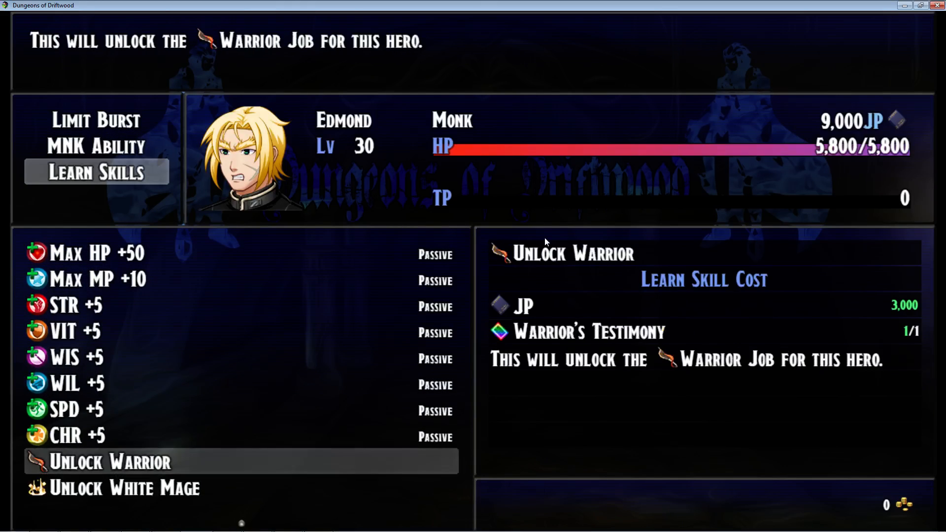
pyautogui.press('Down')
pyautogui.press('Up')
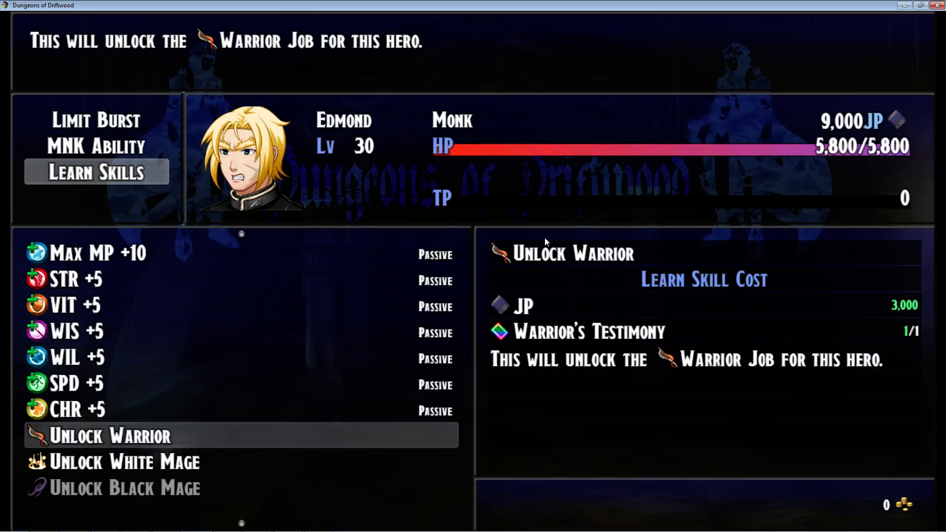
# Switch to RPG Maker MV, open the Monk class in the database and find the Learn Skill tags in its note
pyautogui.click(903, 7)
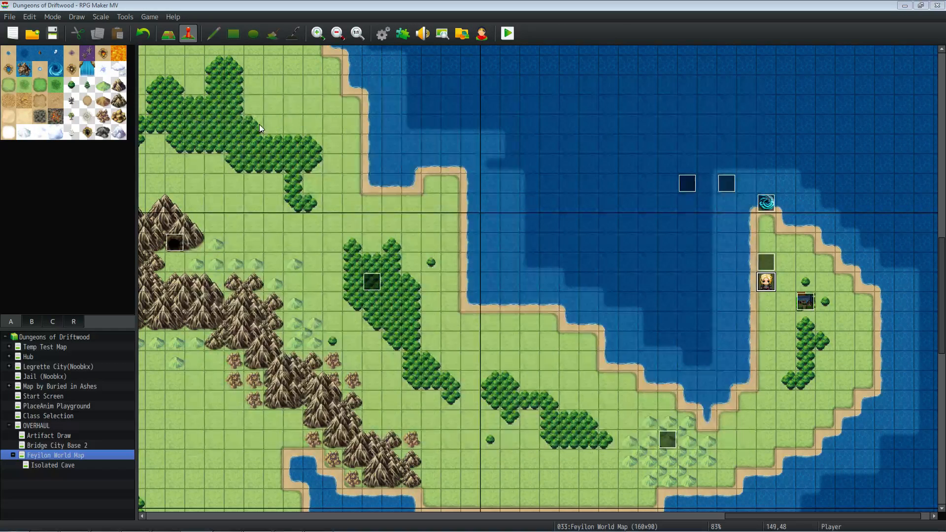
pyautogui.press('F9')
pyautogui.click(231, 127)
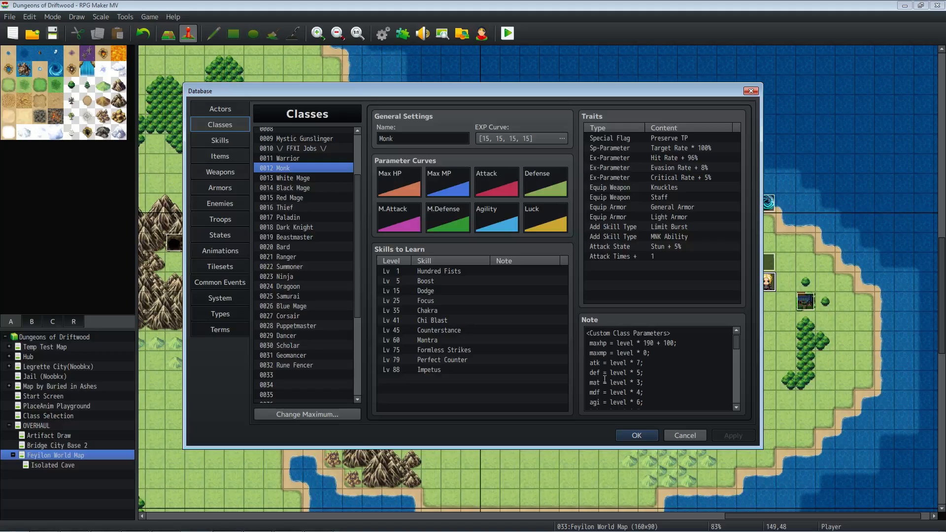
pyautogui.click(620, 378)
pyautogui.scroll(-4, 636, 372)
pyautogui.click(675, 363)
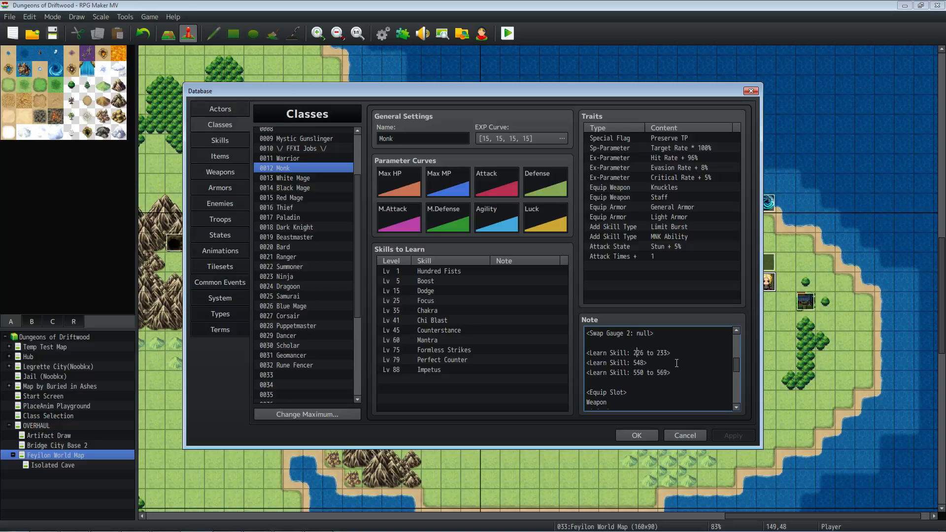
# Highlight the note tags for learning skills 226 to 233 and skill 548 in the Monk class
pyautogui.moveTo(663, 366); pyautogui.dragTo(576, 364)
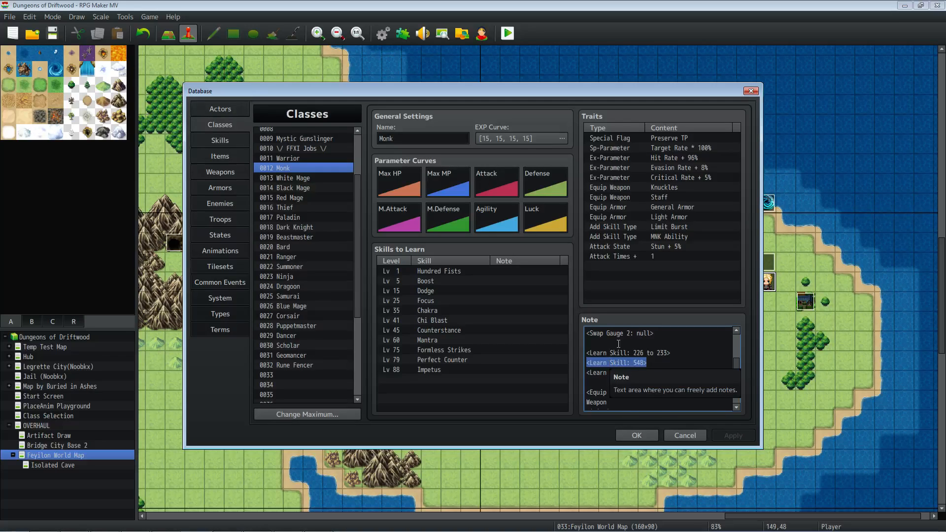
pyautogui.moveTo(670, 353); pyautogui.dragTo(562, 354)
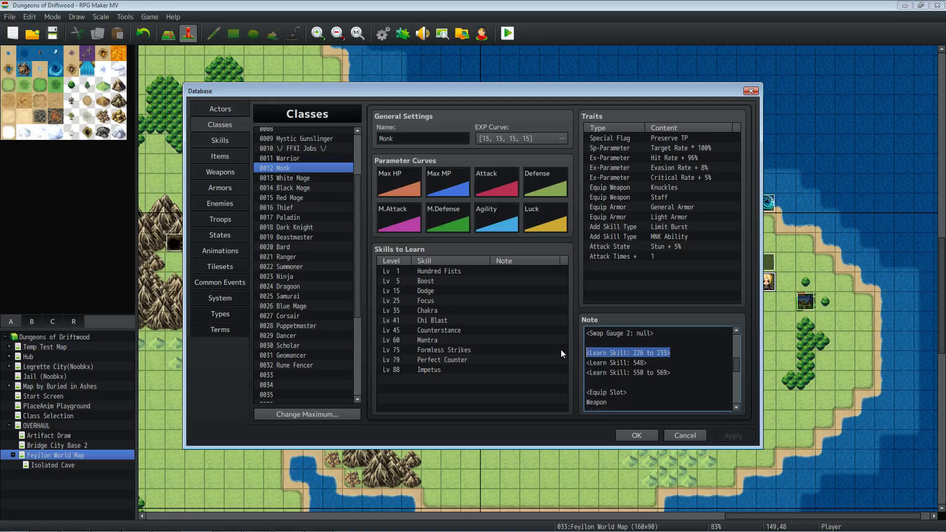
pyautogui.moveTo(663, 366); pyautogui.dragTo(578, 362)
pyautogui.click(605, 367)
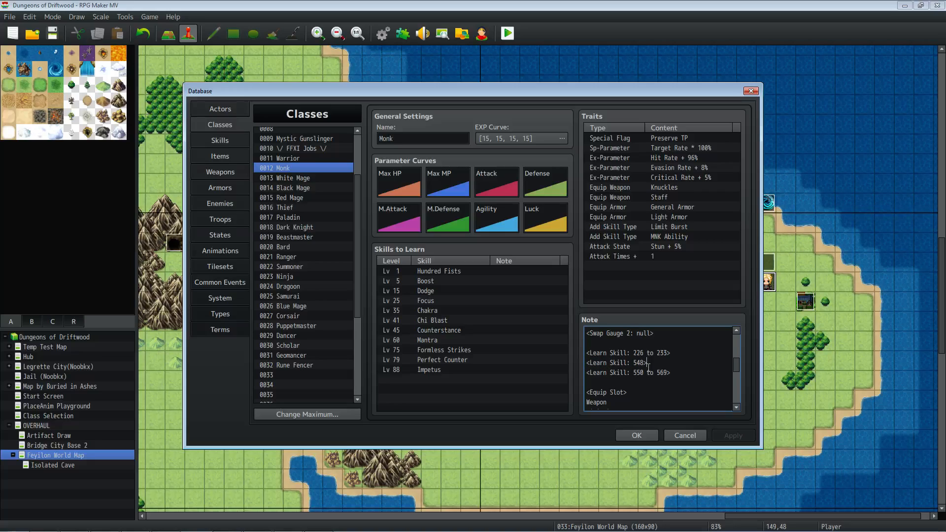
pyautogui.click(648, 365)
# Find the job unlock skills in the database and view skill 0548 Unlock Warrior
pyautogui.click(220, 143)
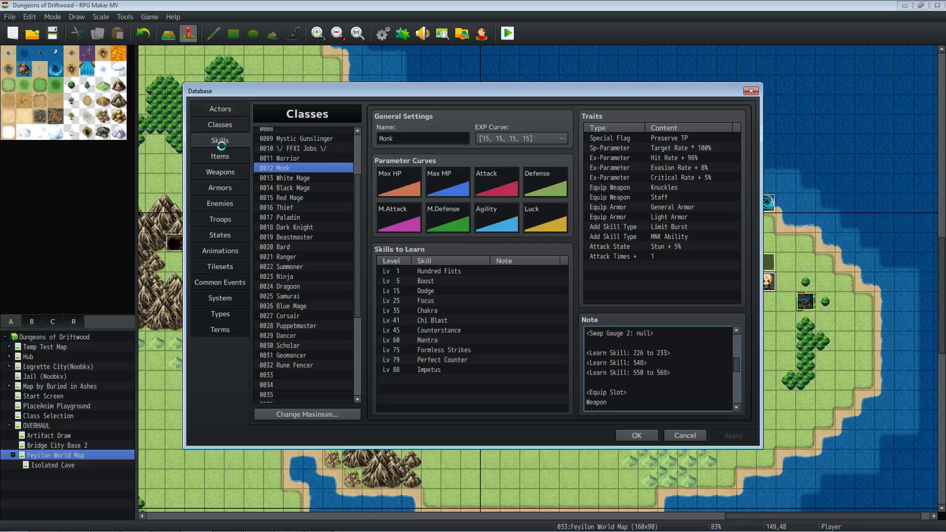
pyautogui.moveTo(358, 278); pyautogui.dragTo(356, 235)
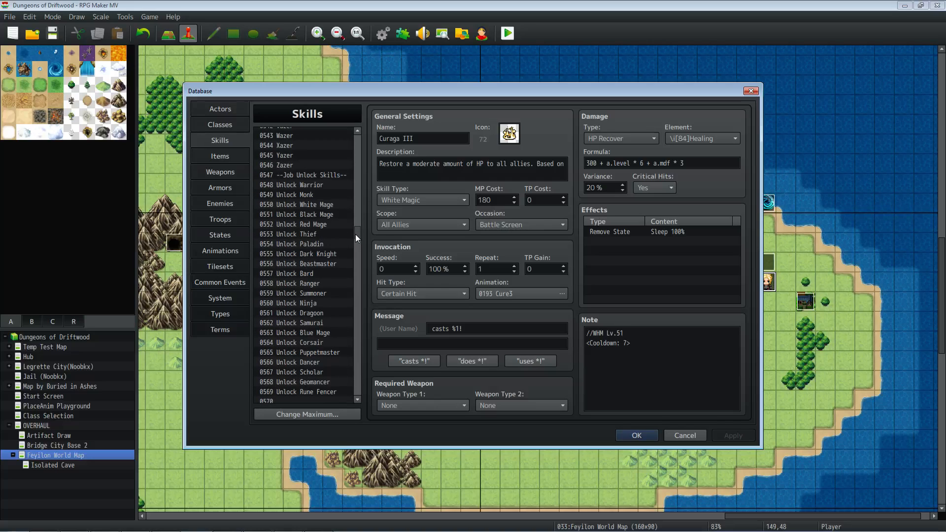
pyautogui.click(303, 184)
pyautogui.scroll(-1, 305, 203)
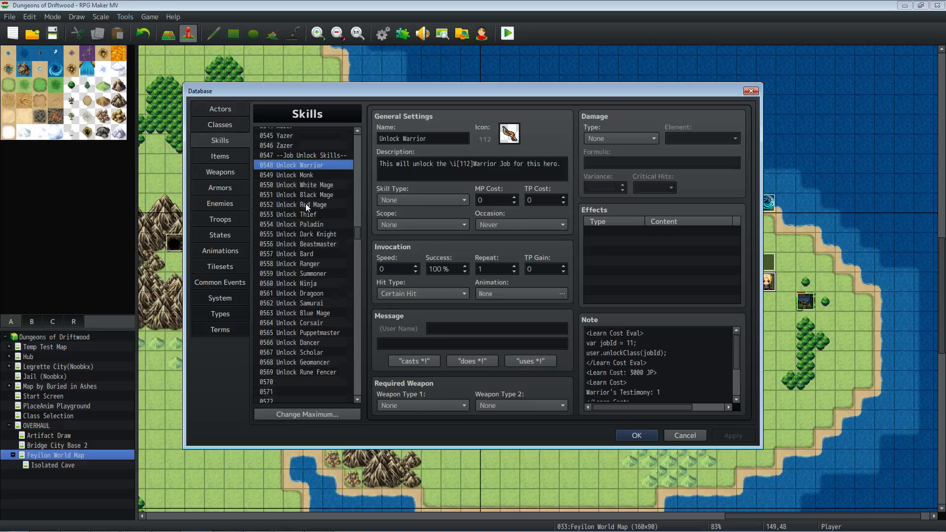
# Compare the job unlock skills from Unlock Warrior to Unlock Rune Fencer and return to the Monk class
pyautogui.click(286, 373)
pyautogui.click(296, 167)
pyautogui.click(227, 124)
pyautogui.click(306, 175)
pyautogui.click(236, 128)
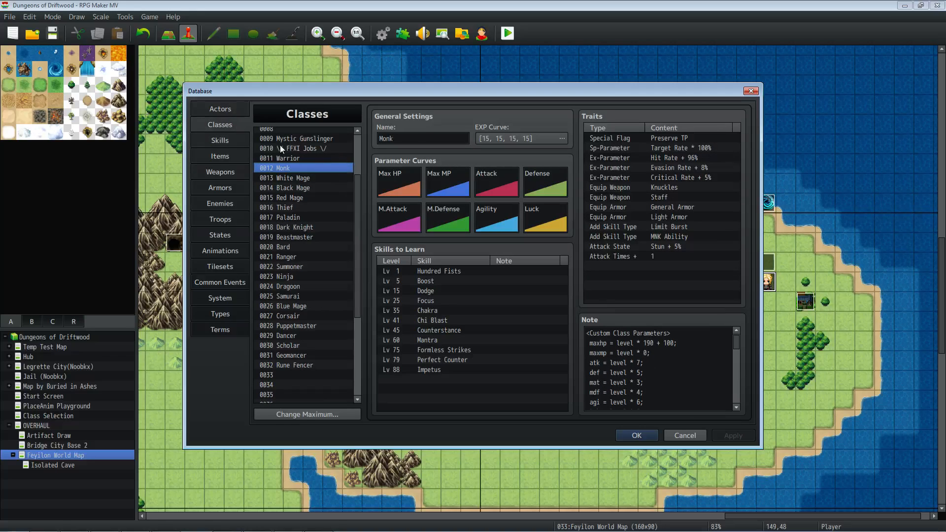
# Highlight the Learn Skill tags for 548 and 550 to 569 in the Monk's note and view the Equip Slot tag below
pyautogui.click(663, 340)
pyautogui.hotkey('ctrl', 'a')
pyautogui.scroll(-4, 656, 350)
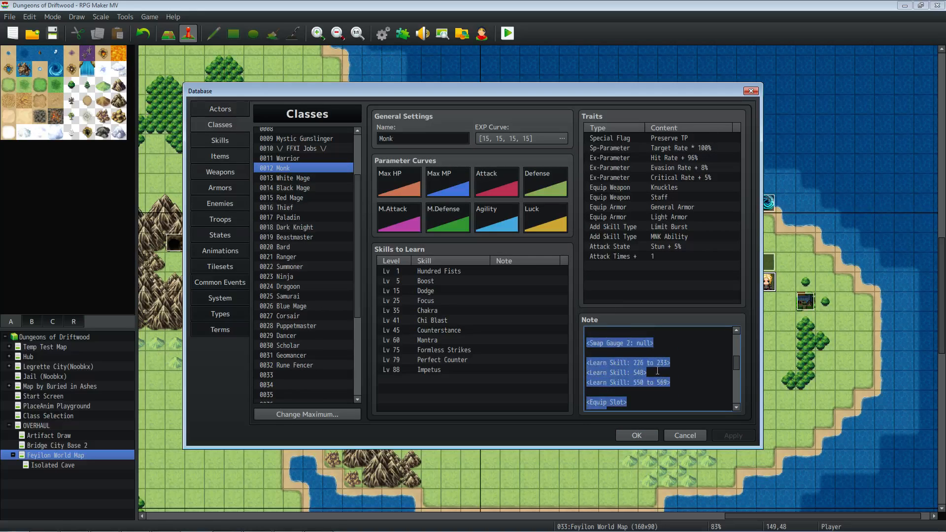
pyautogui.click(657, 371)
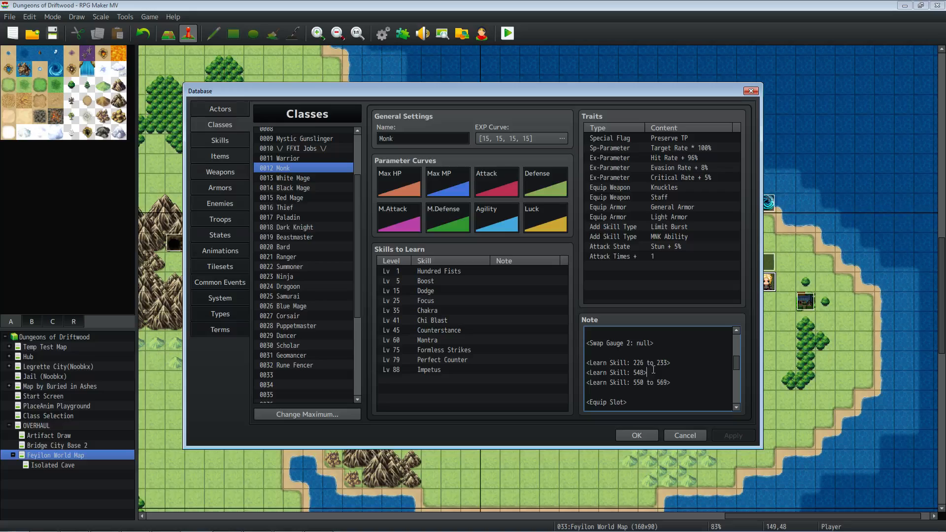
pyautogui.moveTo(653, 370); pyautogui.dragTo(565, 376)
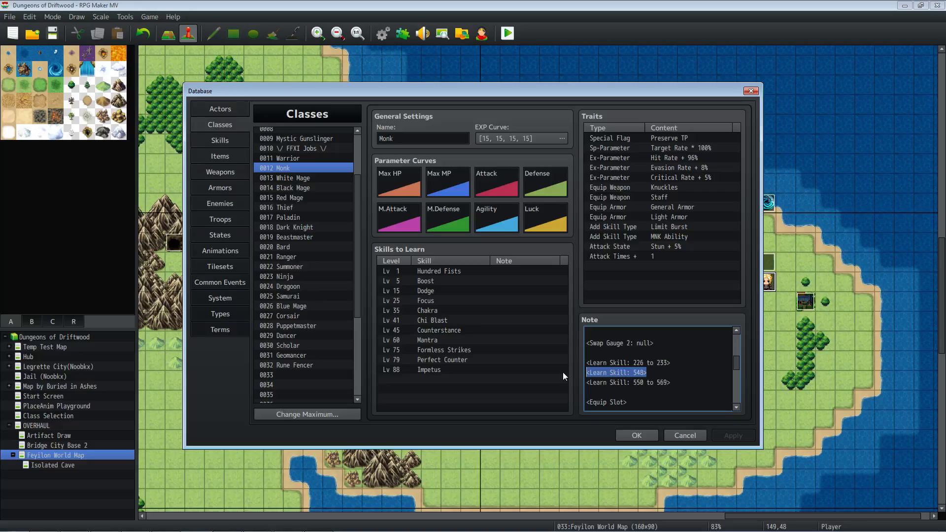
pyautogui.moveTo(633, 382); pyautogui.dragTo(671, 384)
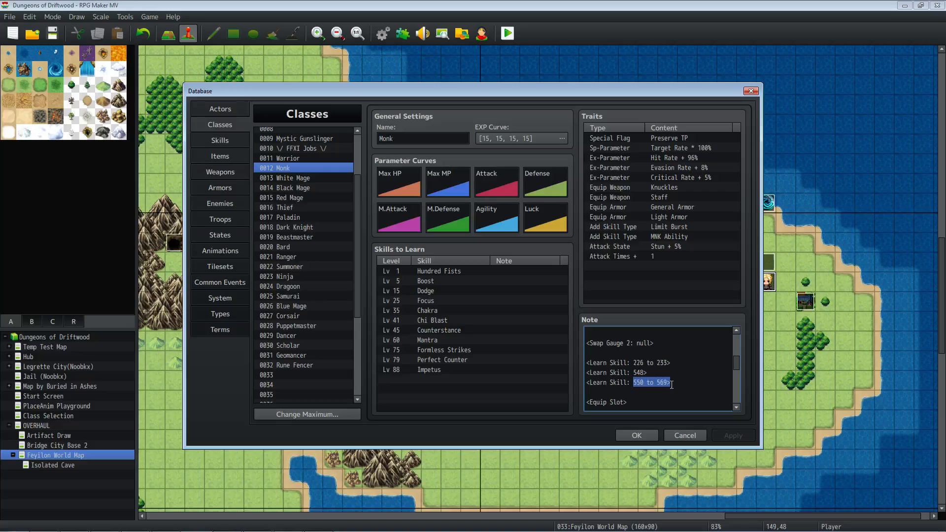
pyautogui.click(671, 384)
pyautogui.scroll(-2, 653, 378)
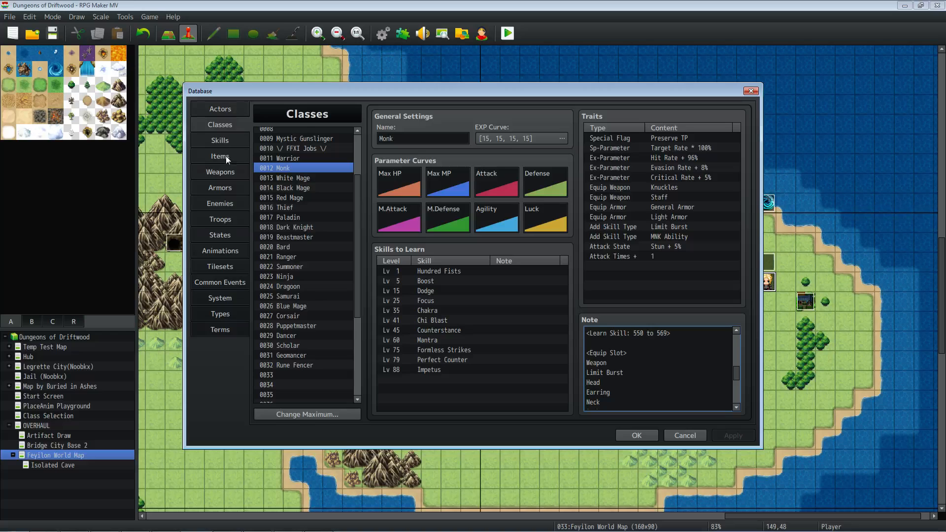
# Switch back to the Dungeons of Driftwood playtest and view the Max HP +50 entry in Learn Skills
pyautogui.moveTo(375, 531)
pyautogui.click(327, 524)
pyautogui.click(138, 261)
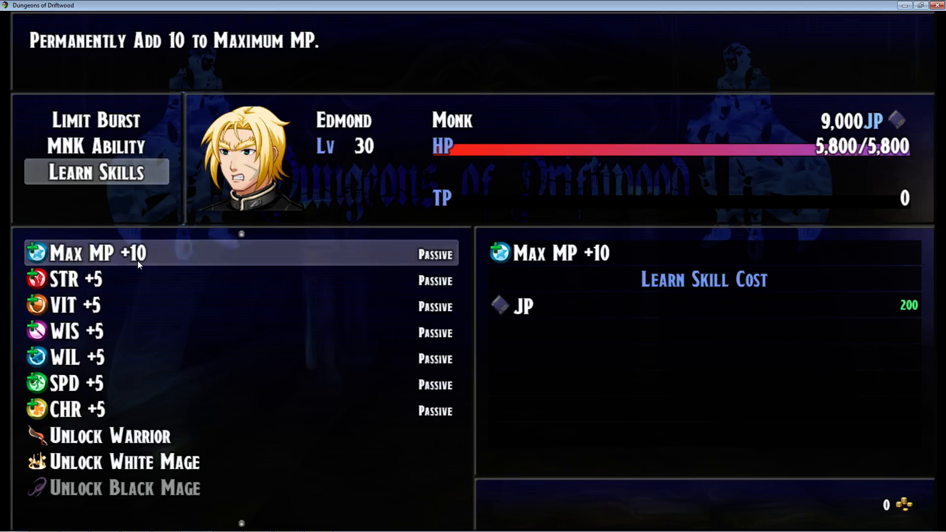
pyautogui.press('Down')
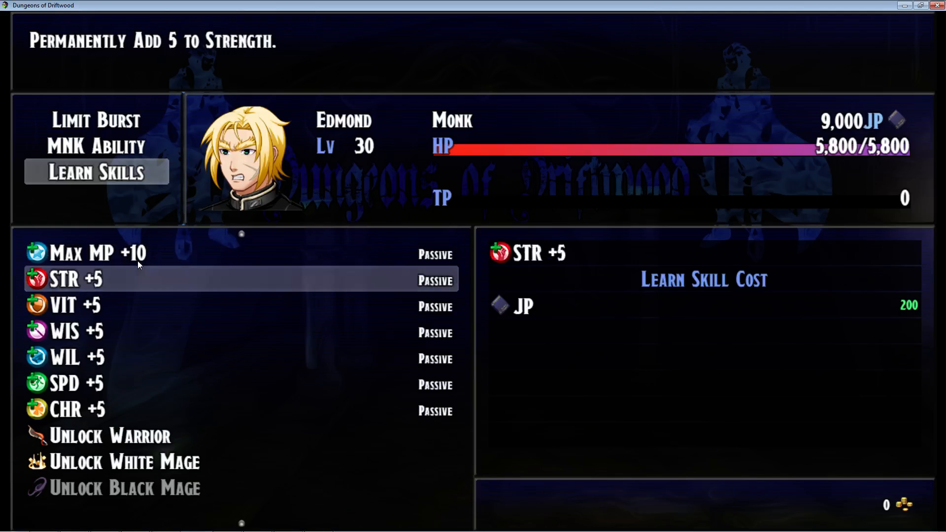
pyautogui.press('Up')
pyautogui.press('Up')
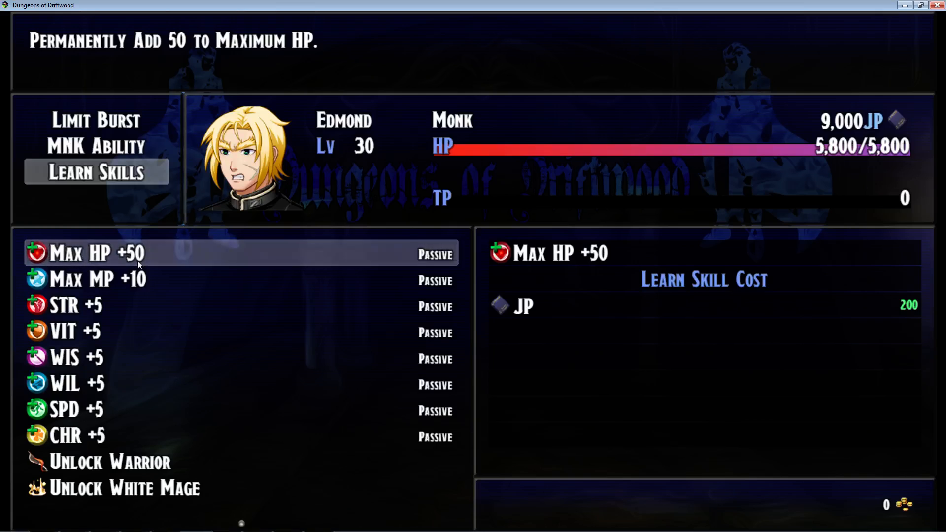
# Compare the learn costs of VIT +5 and STR +5 in the Monk's list and learn Max HP +50 once
pyautogui.press('Down')
pyautogui.press('Down')
pyautogui.press('Down')
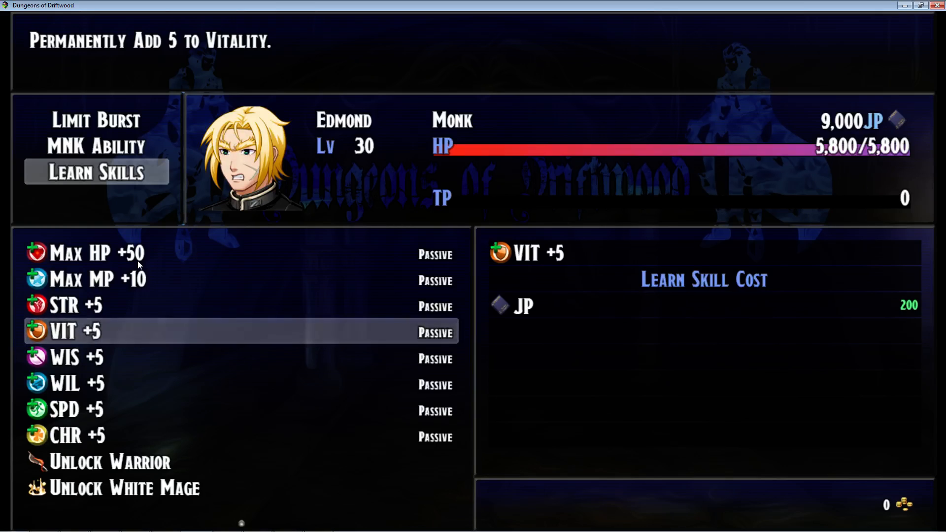
pyautogui.press('Up')
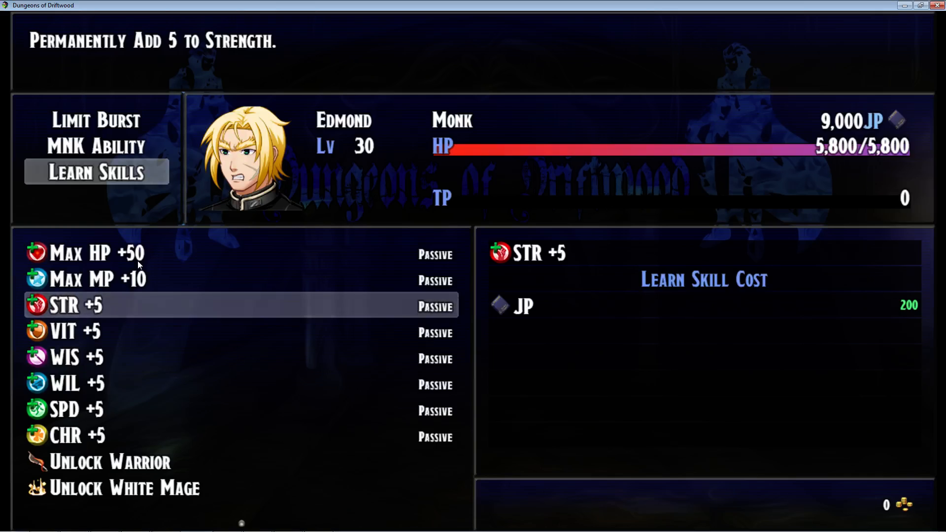
pyautogui.press('Up')
pyautogui.press('Up')
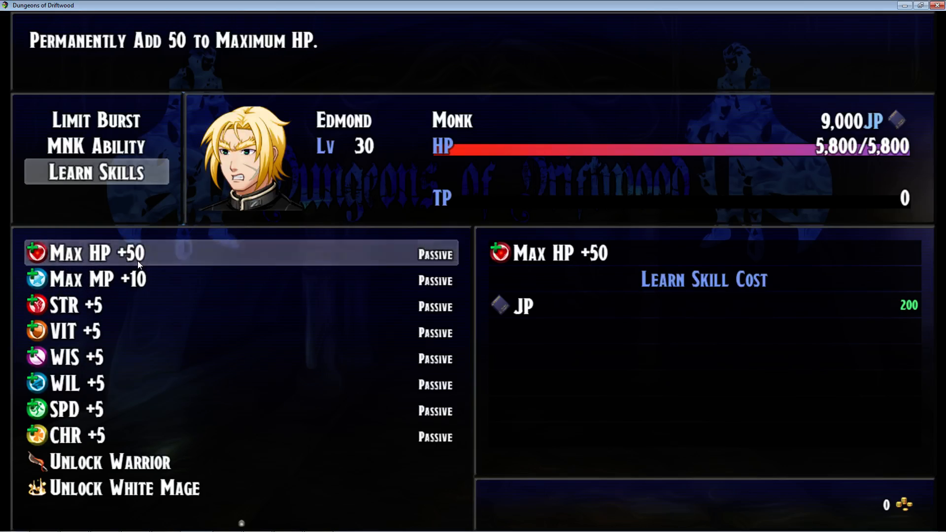
pyautogui.press('Return')
pyautogui.press('Return')
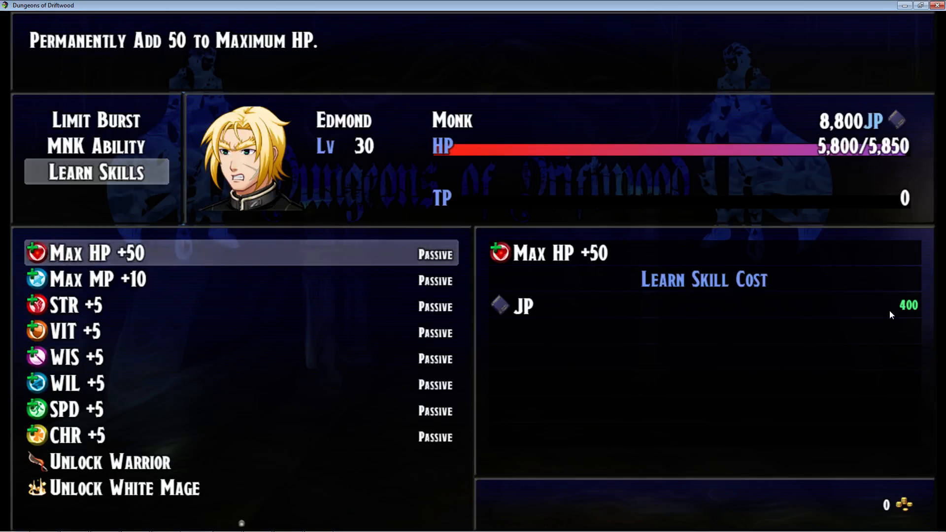
# Compare the JP costs of the other stat skills, from Max MP +10 to WIL +5, with the cost of Max HP +50
pyautogui.press('Down')
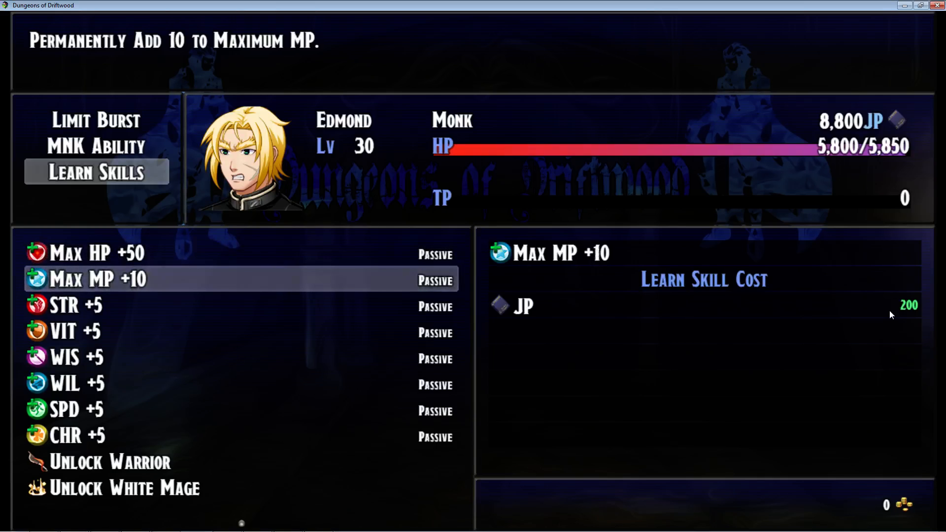
pyautogui.press('Down')
pyautogui.press('Down')
pyautogui.press('Down')
pyautogui.press('Down')
pyautogui.press('Up')
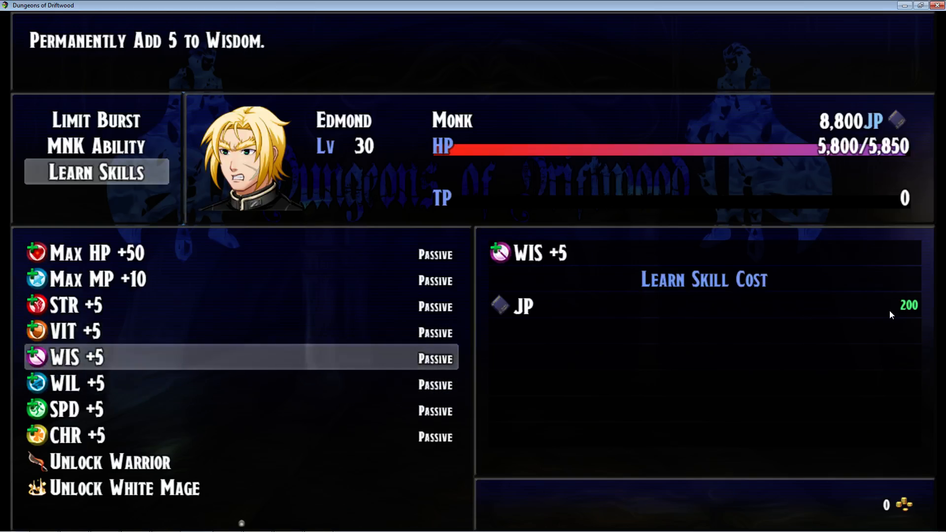
pyautogui.press('Up')
pyautogui.press('Up')
pyautogui.press('Up')
pyautogui.press('Up')
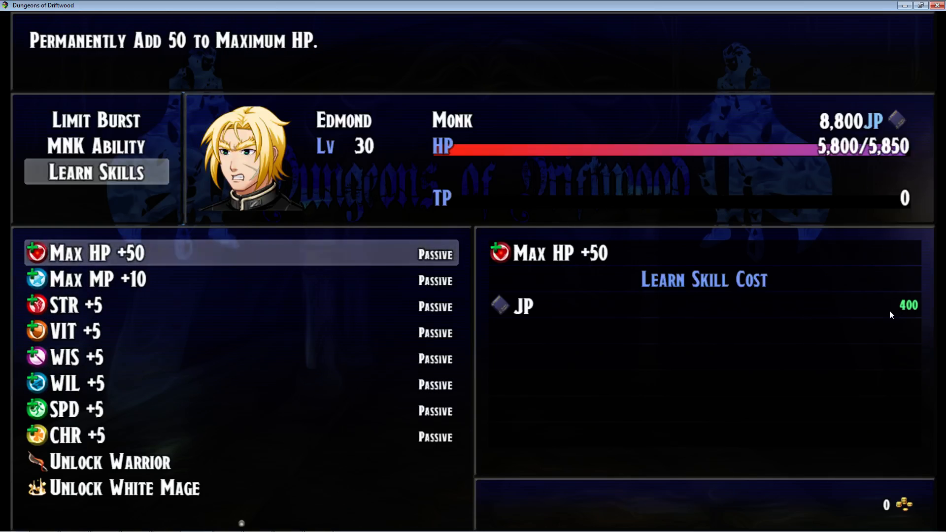
# Learn Max HP +50 two more times with the Monk's JP
pyautogui.press('Return')
pyautogui.press('Return')
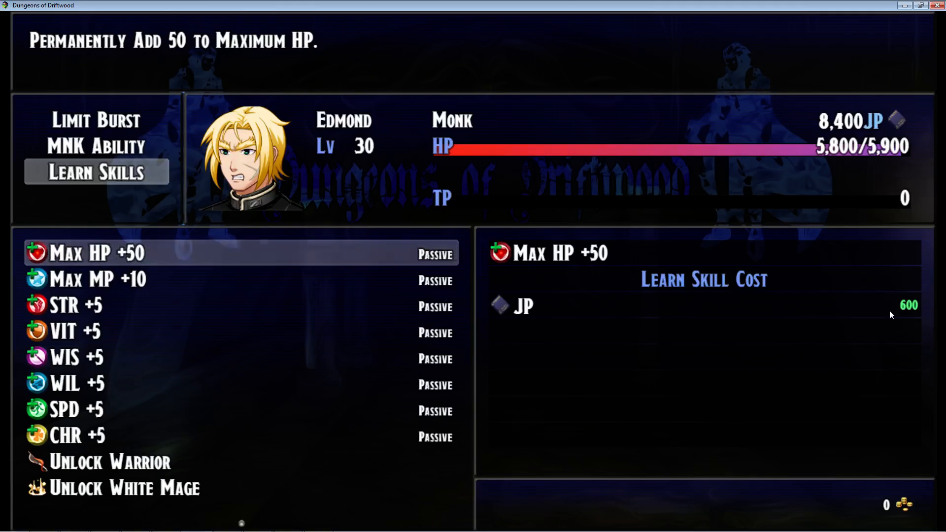
pyautogui.press('Return')
pyautogui.press('Return')
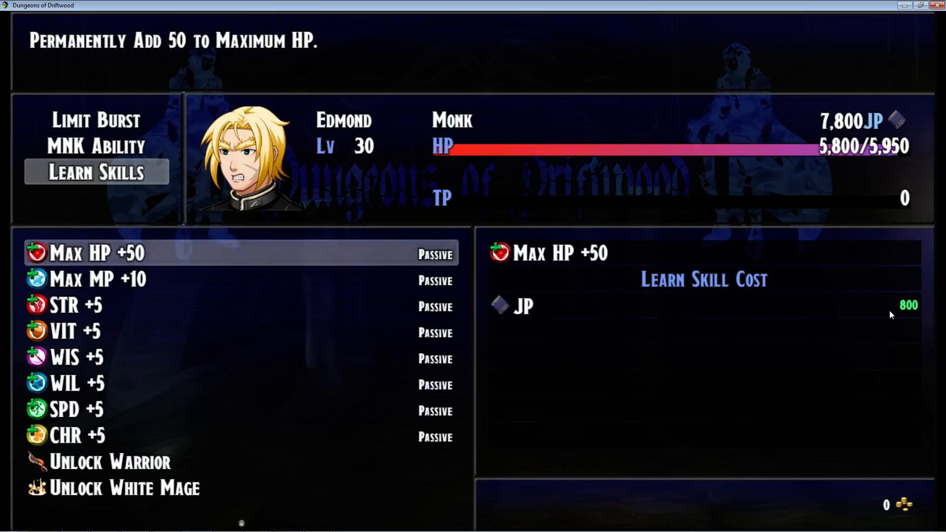
# Check the STR +5 and Max MP +10 costs, reopen the Monk's skill list and learn Max MP +10 once
pyautogui.press('Down')
pyautogui.press('Down')
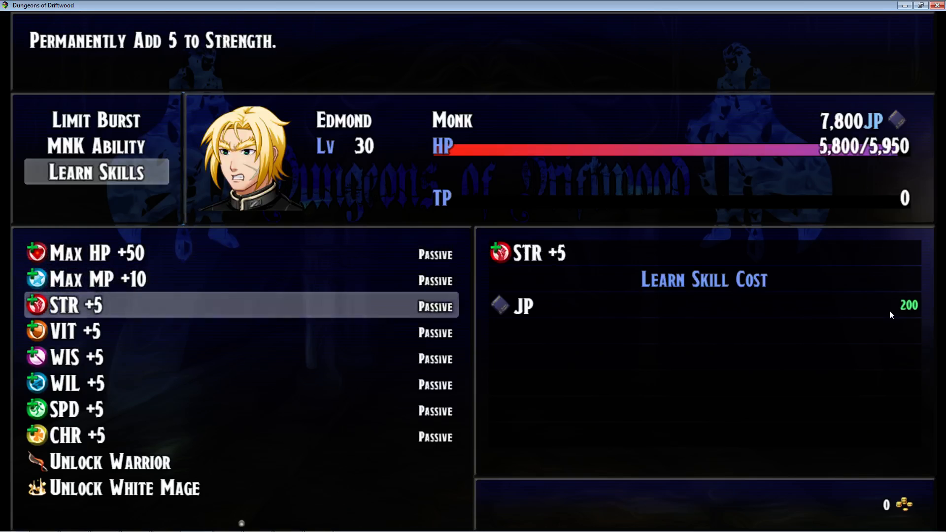
pyautogui.press('Up')
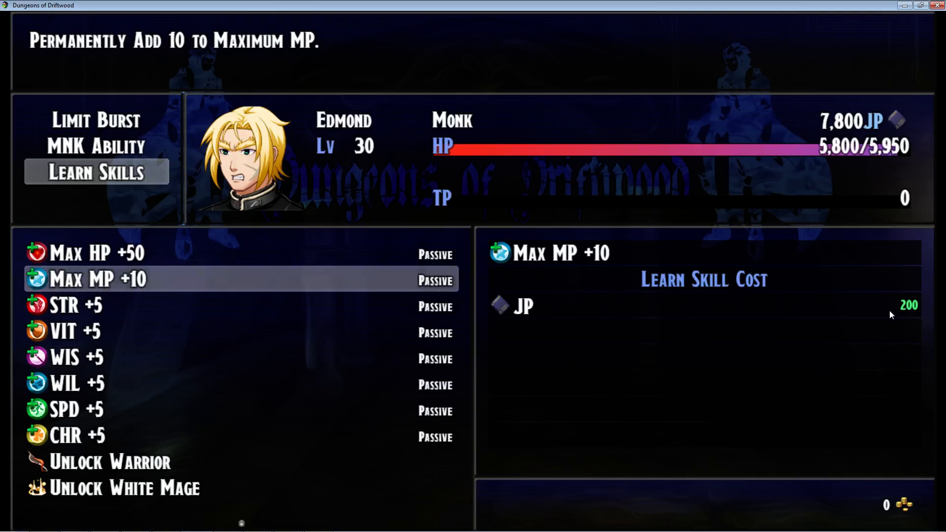
pyautogui.press('Escape')
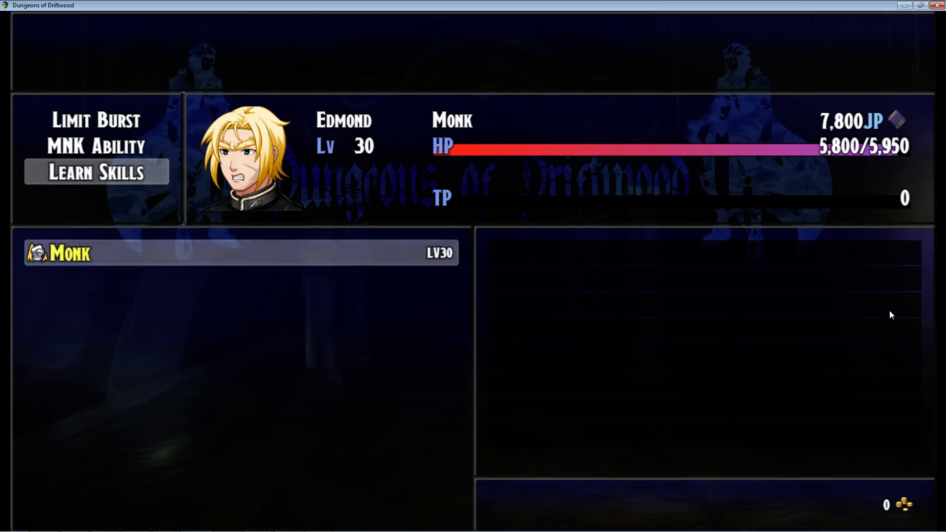
pyautogui.press('Return')
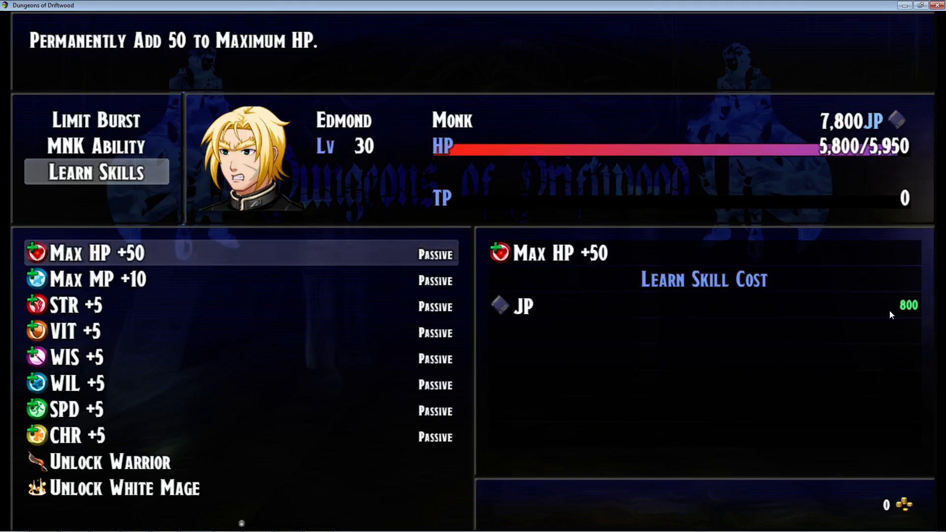
pyautogui.press('Down')
pyautogui.press('Return')
pyautogui.press('Return')
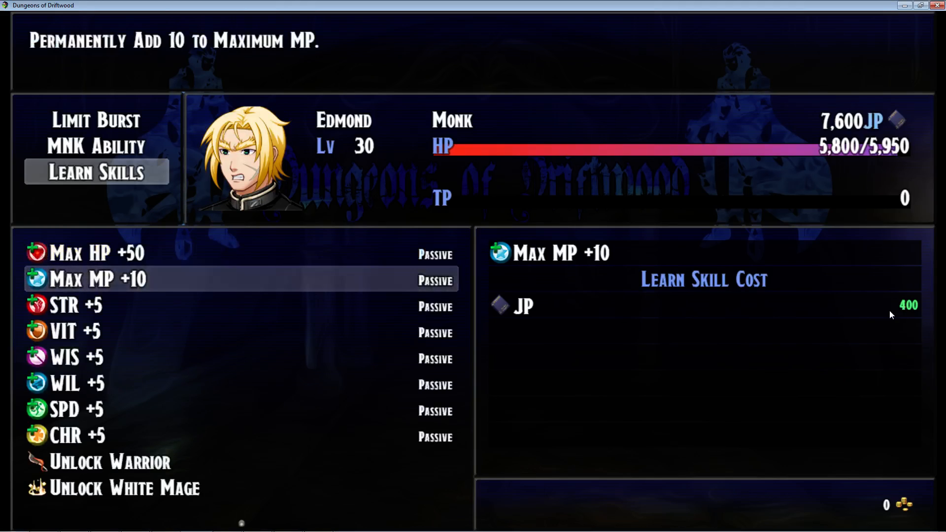
# Learn Max HP +50 once more and Max MP +10 a second time
pyautogui.press('Up')
pyautogui.press('Return')
pyautogui.press('Return')
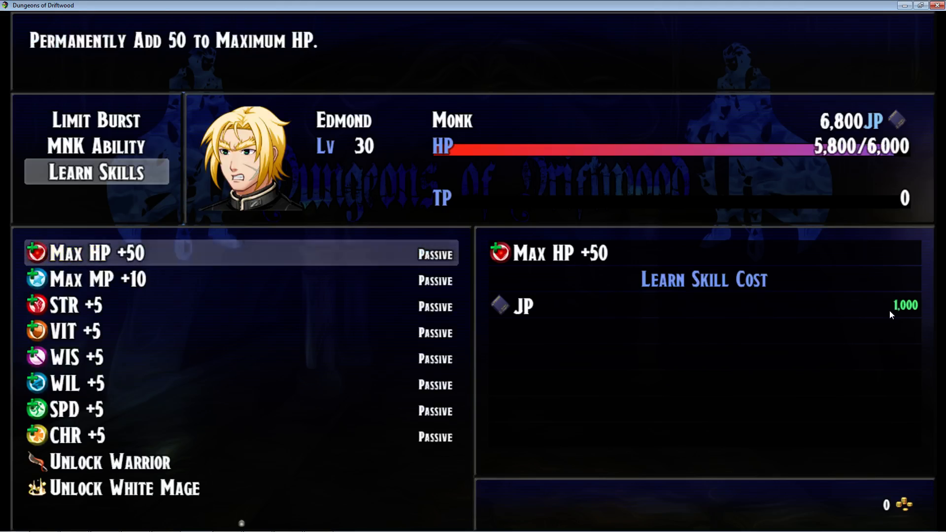
pyautogui.press('Down')
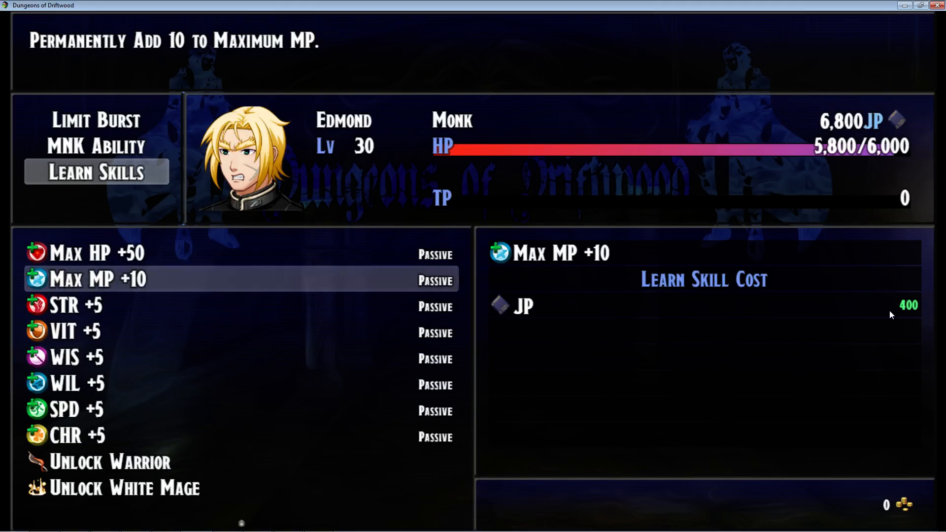
pyautogui.press('Return')
pyautogui.press('Return')
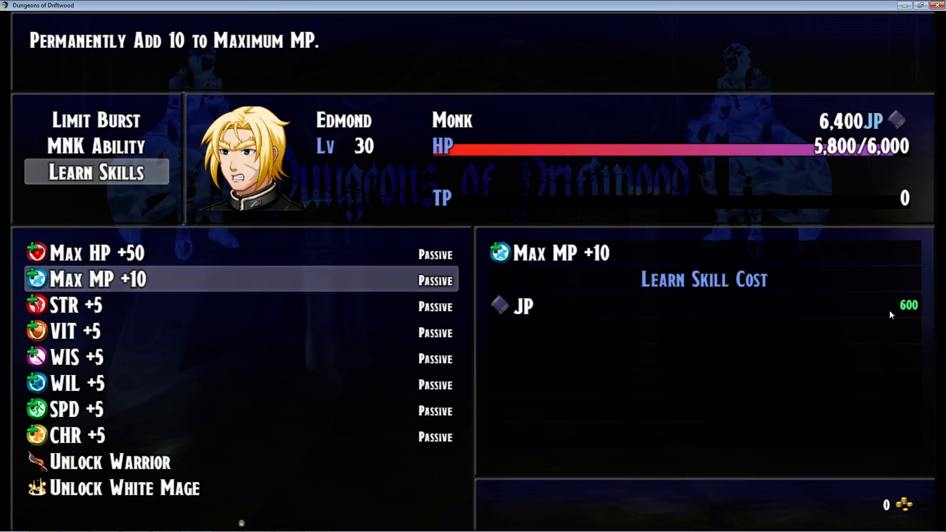
# Leave skill learning and examine the Monk job's stats, including Max HP and Max MP, on the hero's job screen
pyautogui.press('Escape')
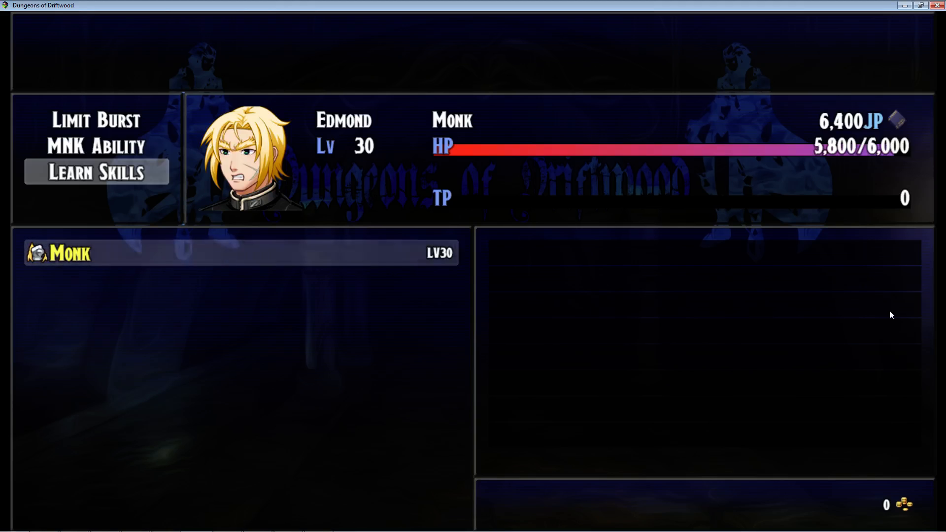
pyautogui.press('Escape')
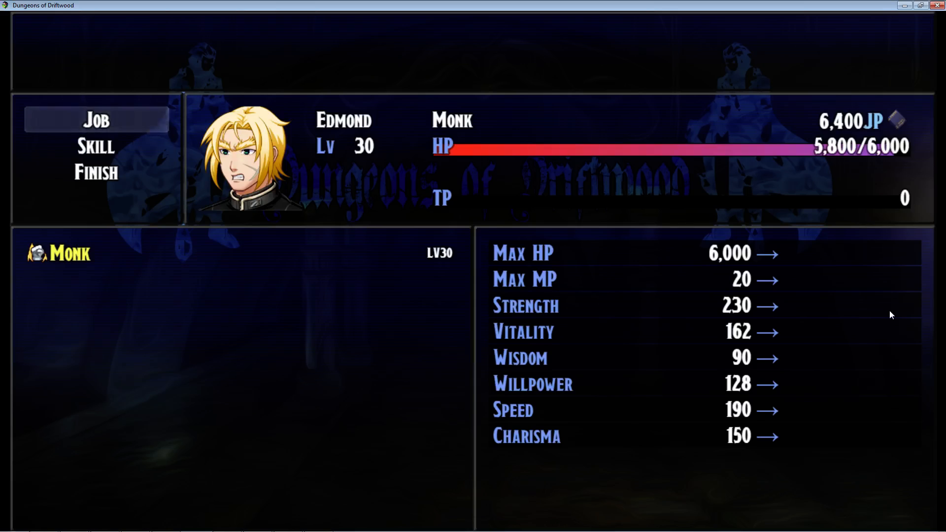
pyautogui.press('Down')
pyautogui.press('Down')
pyautogui.press('Down')
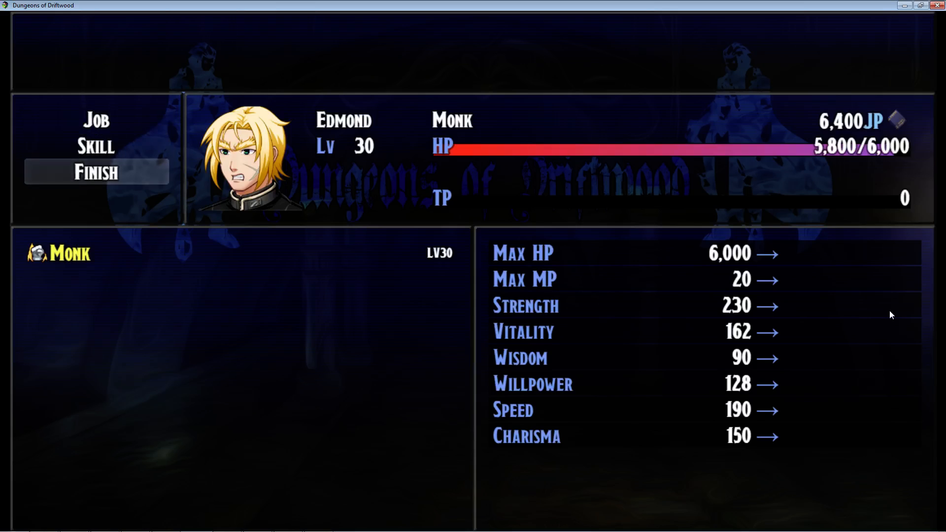
pyautogui.press('Return')
pyautogui.press('Escape')
pyautogui.press('Down')
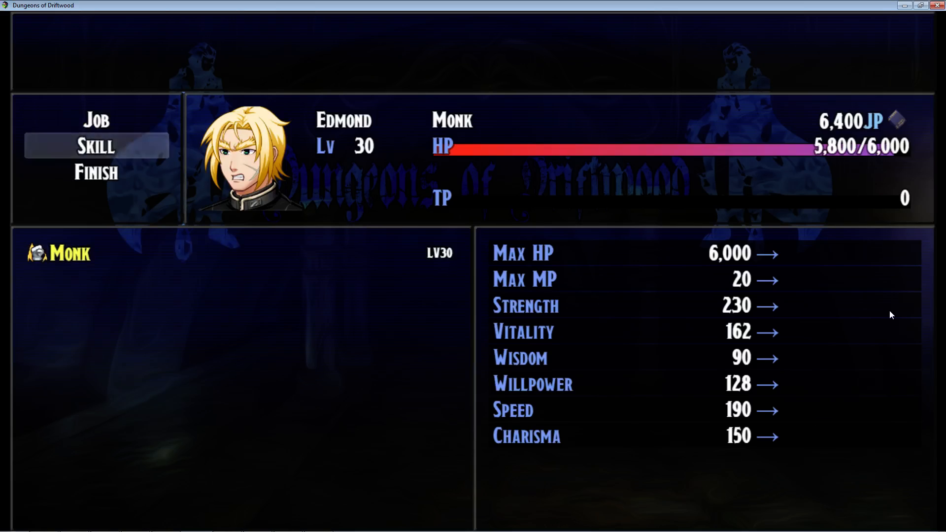
pyautogui.press('Down')
pyautogui.press('Up')
pyautogui.press('Return')
pyautogui.press('Escape')
pyautogui.press('Return')
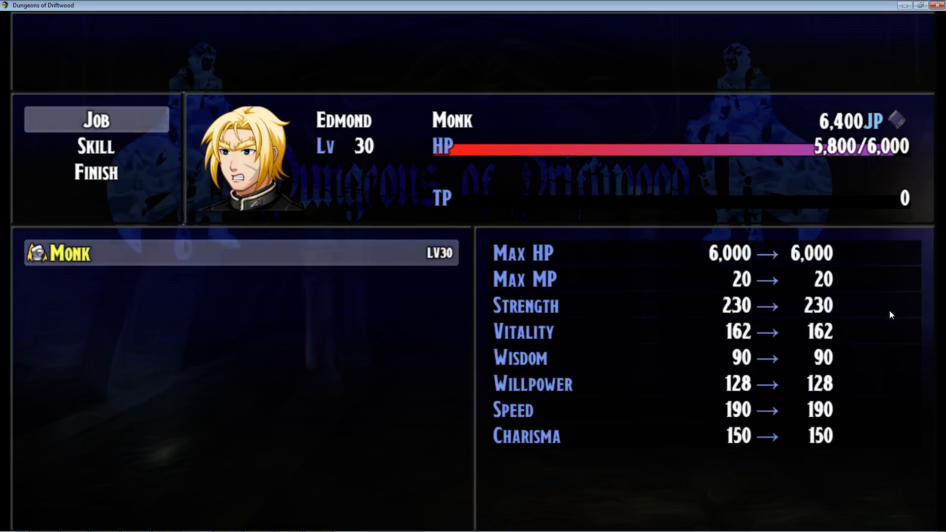
# Leave the job screen and reopen the Monk's learnable skills for the same hero
pyautogui.press('Escape')
pyautogui.press('Escape')
pyautogui.press('Return')
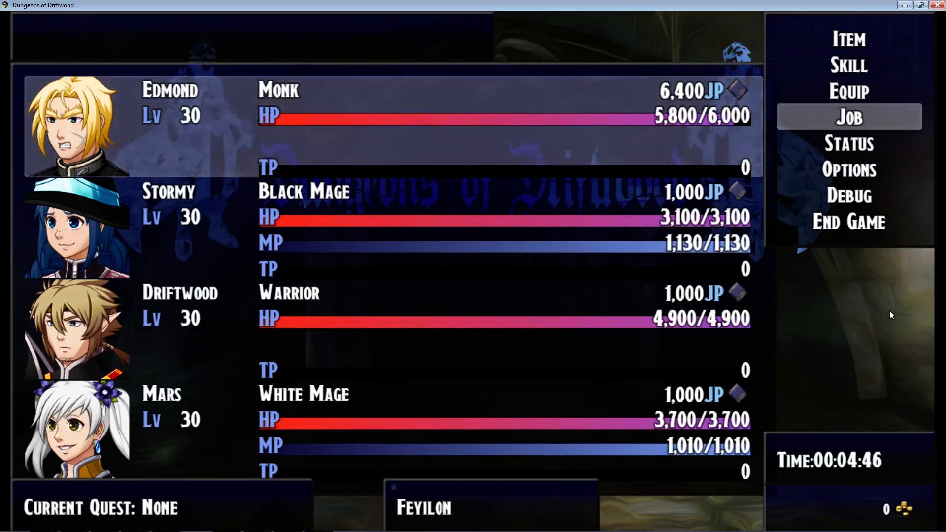
pyautogui.press('Escape')
pyautogui.press('Up')
pyautogui.press('Up')
pyautogui.press('Return')
pyautogui.press('Return')
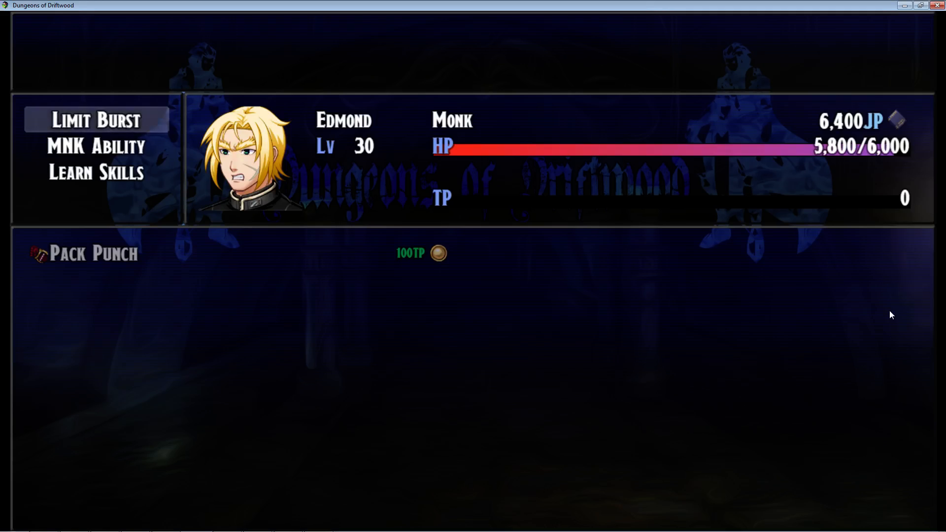
pyautogui.press('Down')
pyautogui.press('Down')
pyautogui.press('Return')
pyautogui.press('Return')
# Learn Unlock Warrior from the Monk's skill list for 3,000 JP and return to the list of jobs
pyautogui.press('Down')
pyautogui.press('Down')
pyautogui.press('Down')
pyautogui.press('Down')
pyautogui.press('Down')
pyautogui.press('Down')
pyautogui.press('Down')
pyautogui.press('Down')
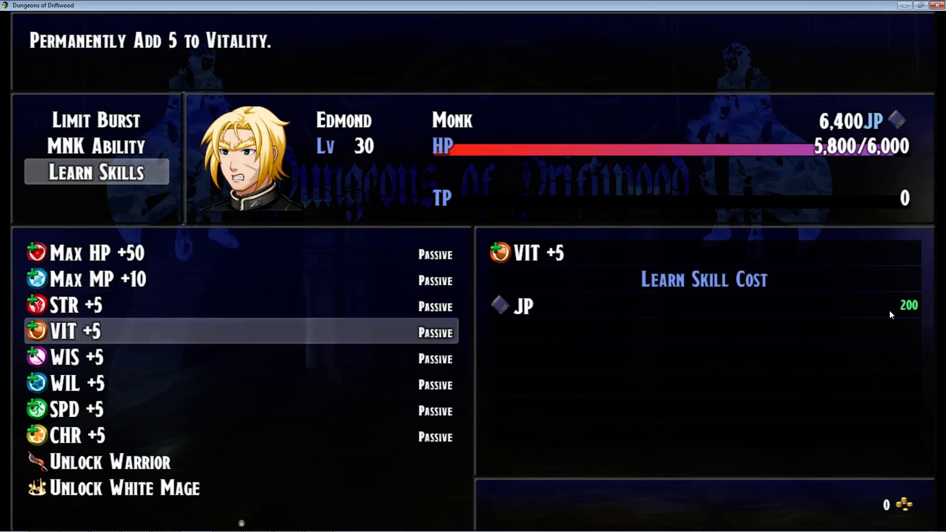
pyautogui.press('Escape')
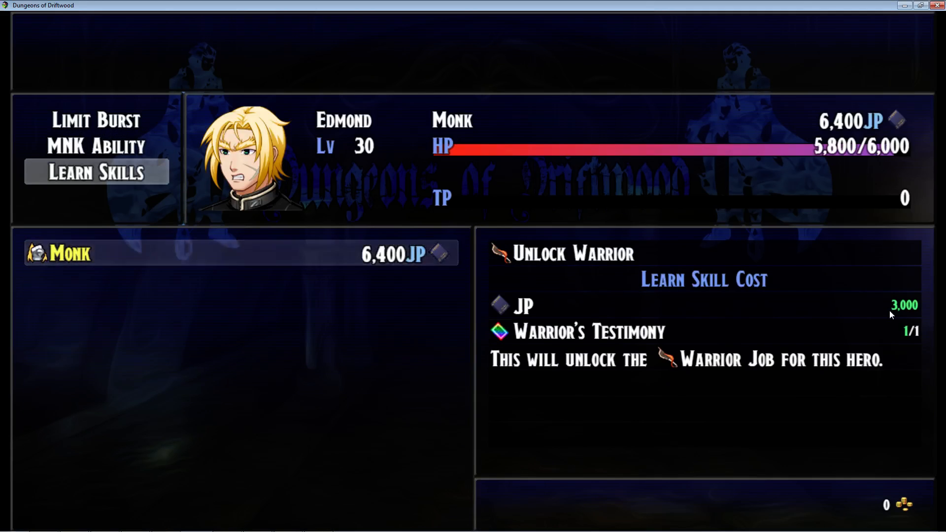
pyautogui.press('Return')
pyautogui.press('Return')
pyautogui.press('Escape')
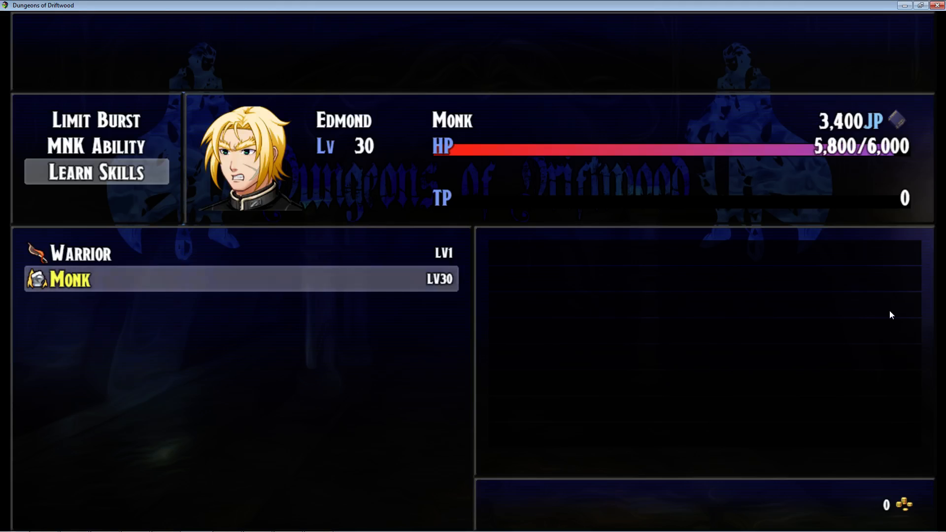
# Open the Warrior's learnable skills and compare the costs of Max HP +50 and Max MP +10
pyautogui.press('Up')
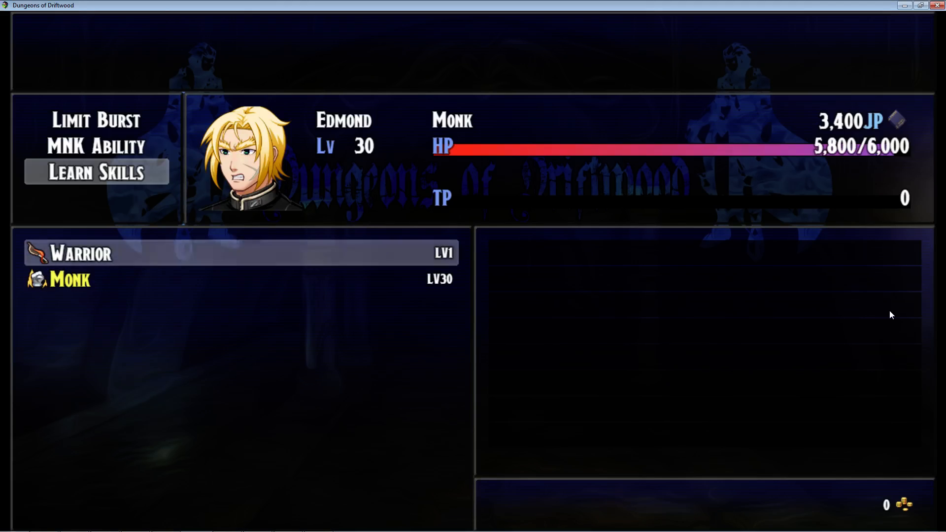
pyautogui.press('Return')
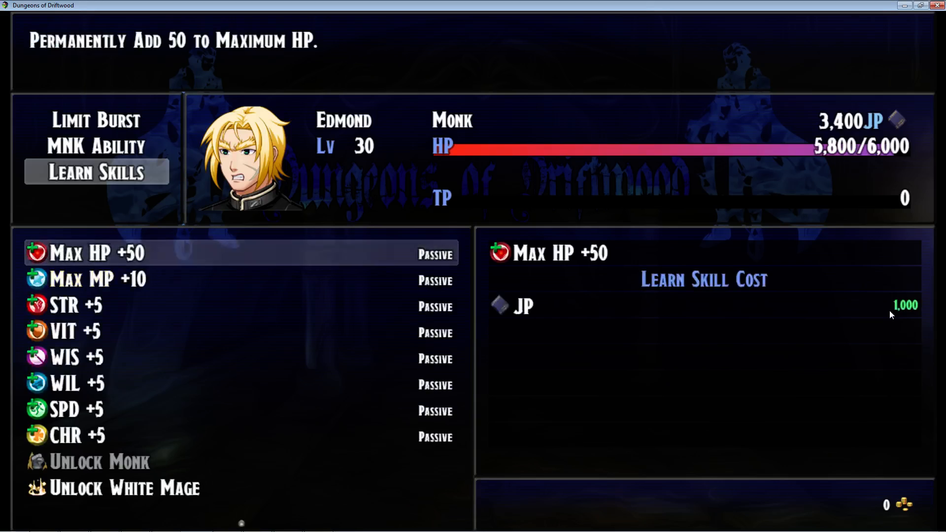
pyautogui.press('Down')
pyautogui.press('Up')
pyautogui.press('Down')
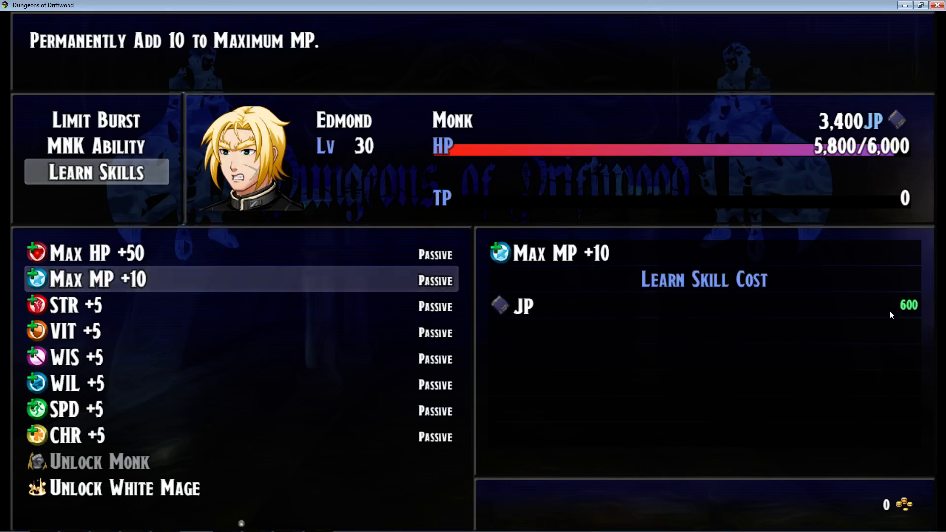
pyautogui.press('Up')
# Go through the Warrior's stat skills down to Unlock Monk and examine its JP and Monk's Testimony requirements
pyautogui.press('Down')
pyautogui.press('Down')
pyautogui.press('Down')
pyautogui.press('Down')
pyautogui.press('Down')
pyautogui.press('Down')
pyautogui.press('Down')
pyautogui.press('Down')
pyautogui.press('Down')
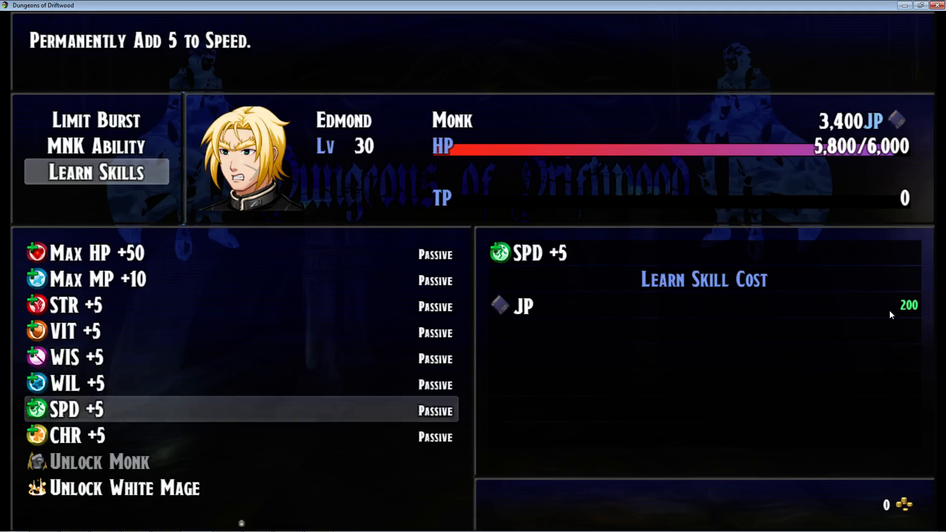
pyautogui.press('Down')
pyautogui.press('Up')
pyautogui.press('Up')
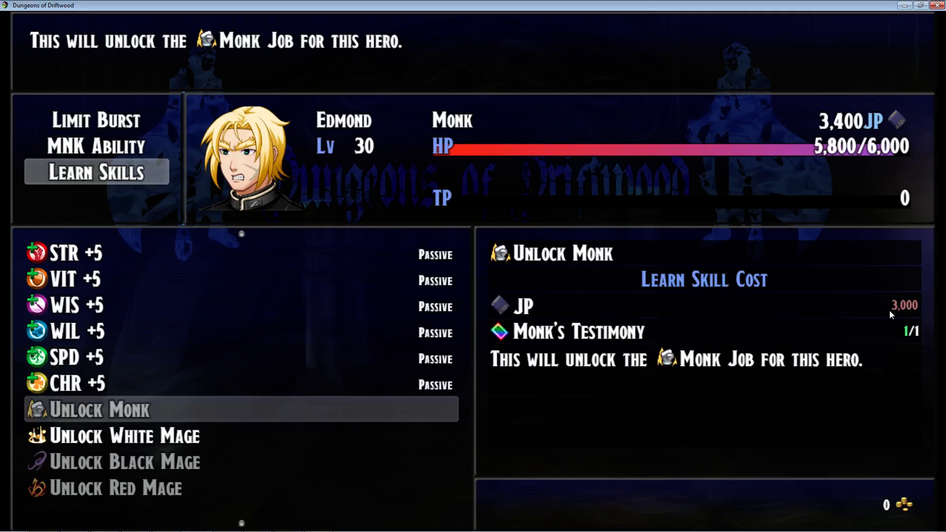
# Reopen the Warrior's skill list and look through its stat and job unlock skills again
pyautogui.press('Escape')
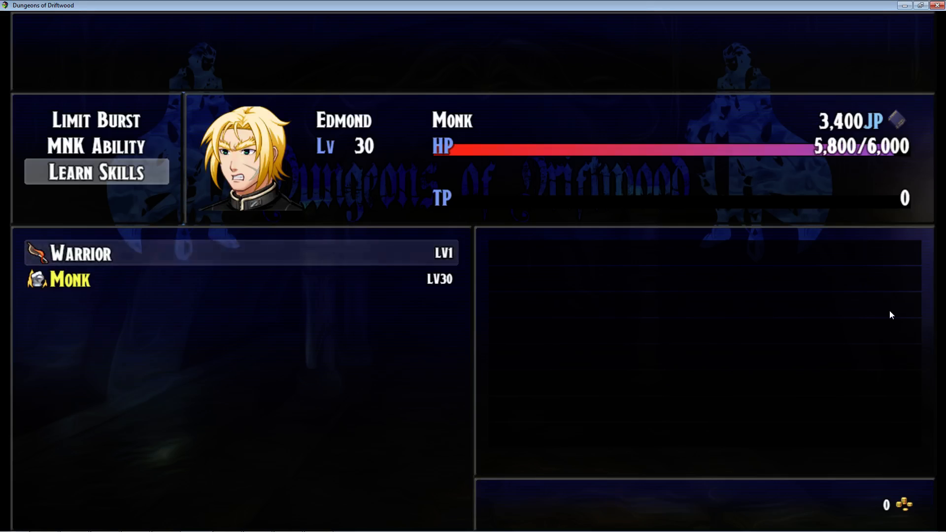
pyautogui.press('Return')
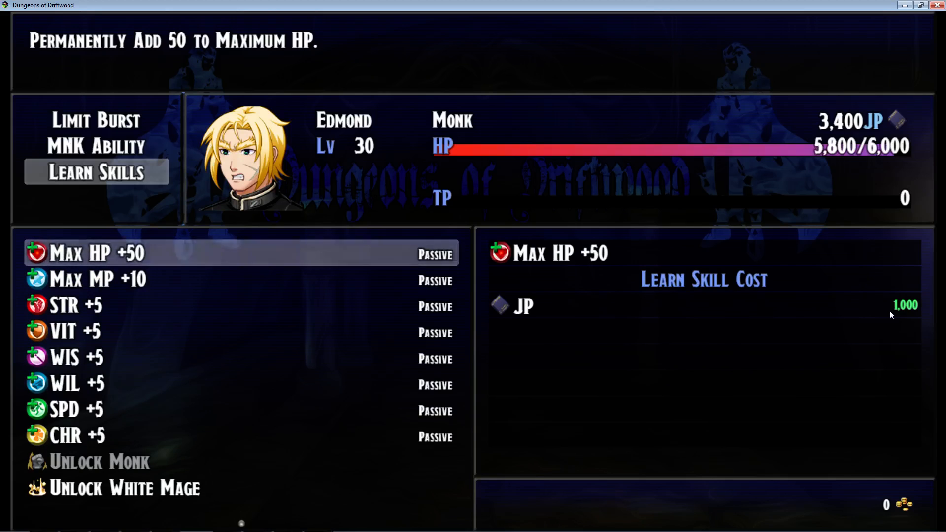
pyautogui.press('Down')
pyautogui.press('Down')
pyautogui.press('Down')
pyautogui.press('Down')
pyautogui.press('Down')
pyautogui.press('Down')
pyautogui.press('Down')
pyautogui.press('Down')
pyautogui.press('Down')
# Switch from the Warrior's learnable skills to the Monk's and go through its stat skills
pyautogui.press('Escape')
pyautogui.press('Return')
pyautogui.press('Down')
pyautogui.press('Down')
pyautogui.press('Down')
pyautogui.press('Down')
pyautogui.press('Down')
pyautogui.press('Down')
pyautogui.press('Down')
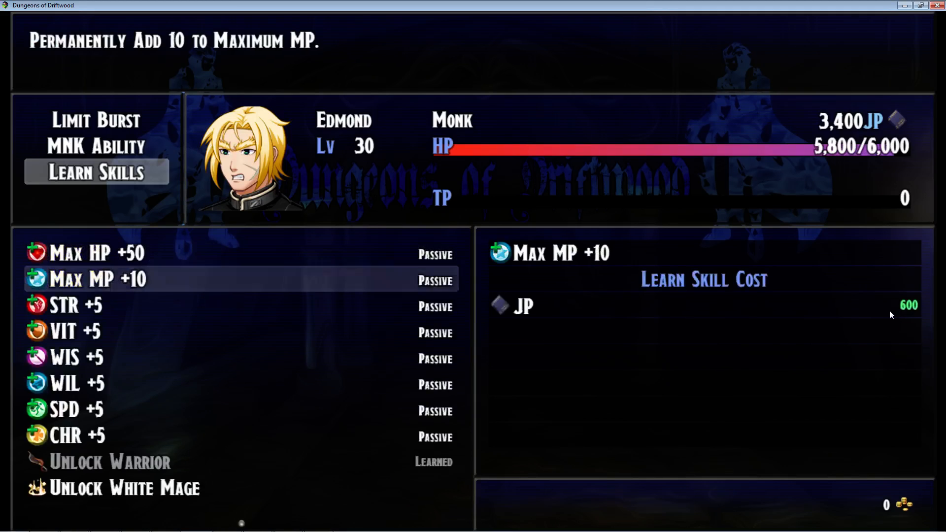
# Examine the Monk's Unlock Warrior skill and its requirements, and return to the main menu
pyautogui.press('Down')
pyautogui.press('Down')
pyautogui.press('Down')
pyautogui.press('Up')
pyautogui.press('Up')
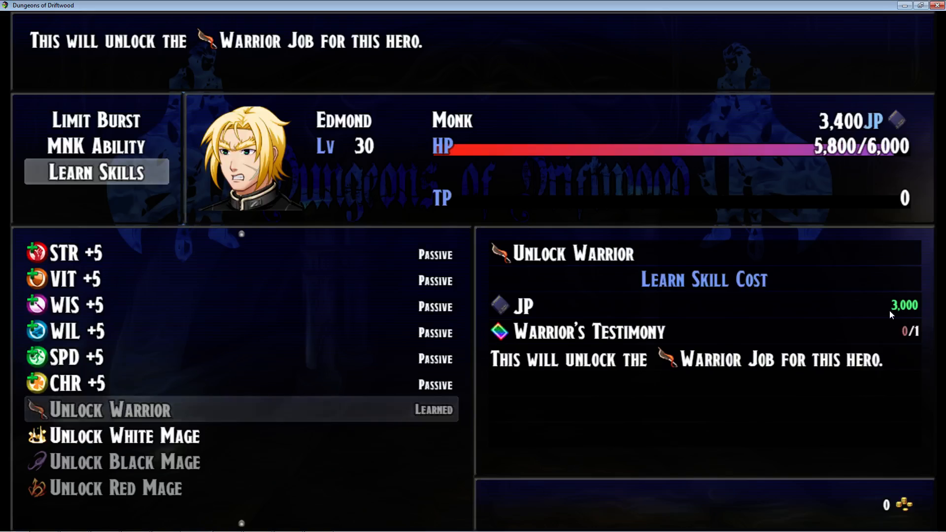
pyautogui.press('Up')
pyautogui.press('Down')
pyautogui.press('Down')
pyautogui.press('Up')
pyautogui.press('Escape')
pyautogui.press('Escape')
pyautogui.press('Down')
pyautogui.press('Down')
pyautogui.press('Up')
pyautogui.press('Up')
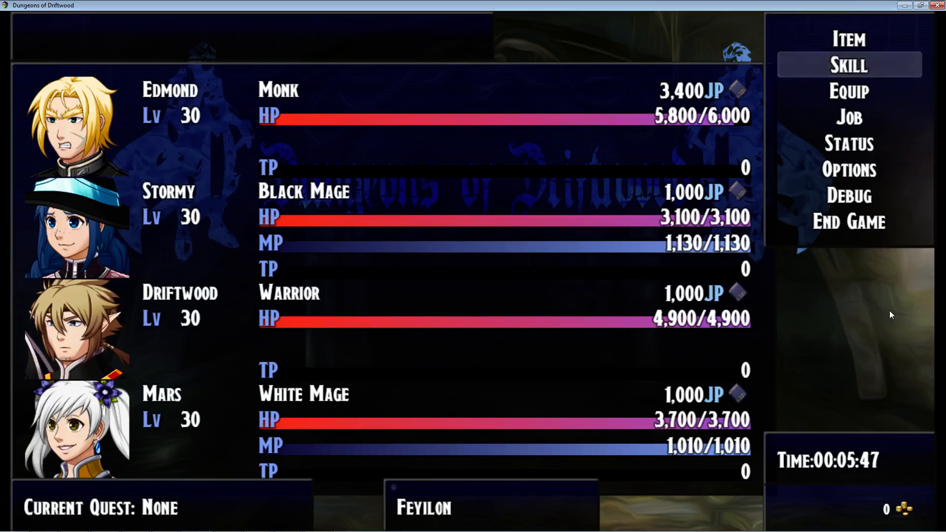
# Open the Black Mage hero's job screen and view the stat preview for the Black Mage job
pyautogui.press('Down')
pyautogui.press('Down')
pyautogui.press('Return')
pyautogui.press('Down')
pyautogui.press('Return')
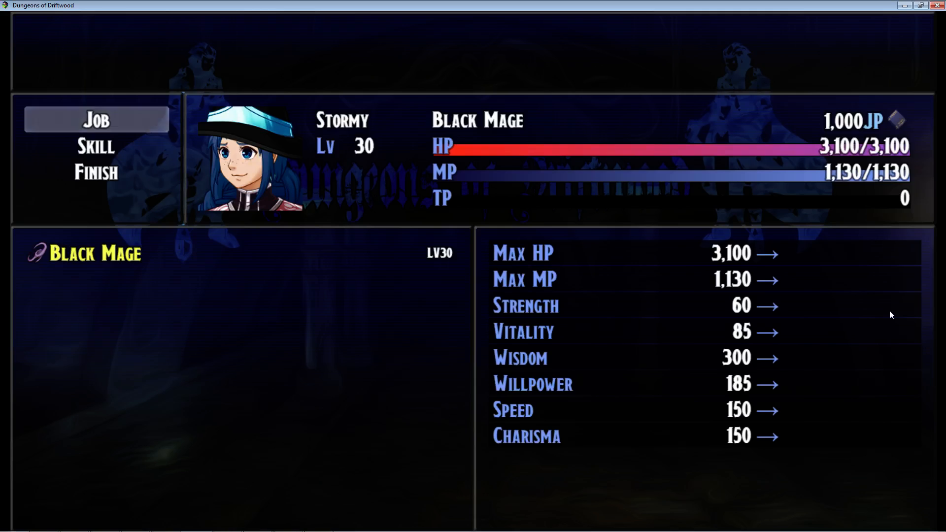
pyautogui.press('Return')
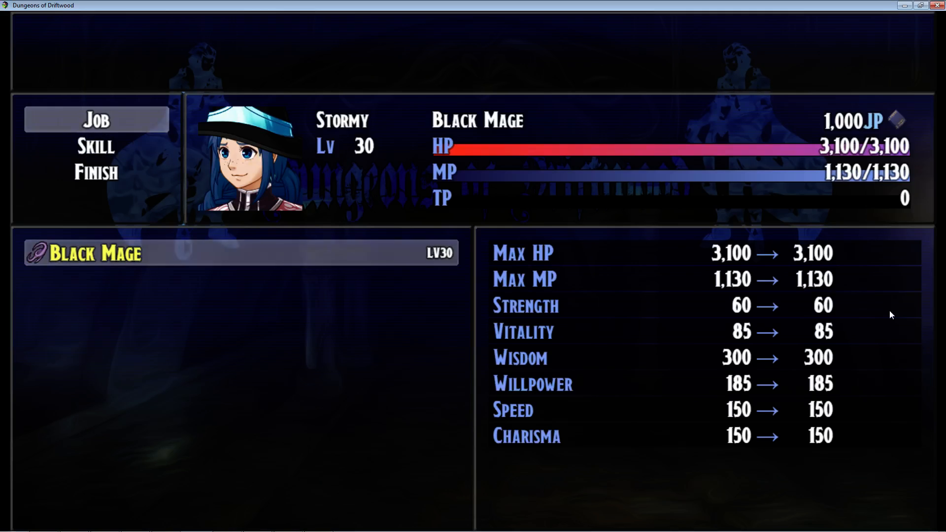
# Open the skill screen from the Black Mage's job screen and bring up the skills the class can learn
pyautogui.press('Escape')
pyautogui.press('Down')
pyautogui.press('Down')
pyautogui.press('Up')
pyautogui.press('Return')
pyautogui.press('Return')
pyautogui.press('Escape')
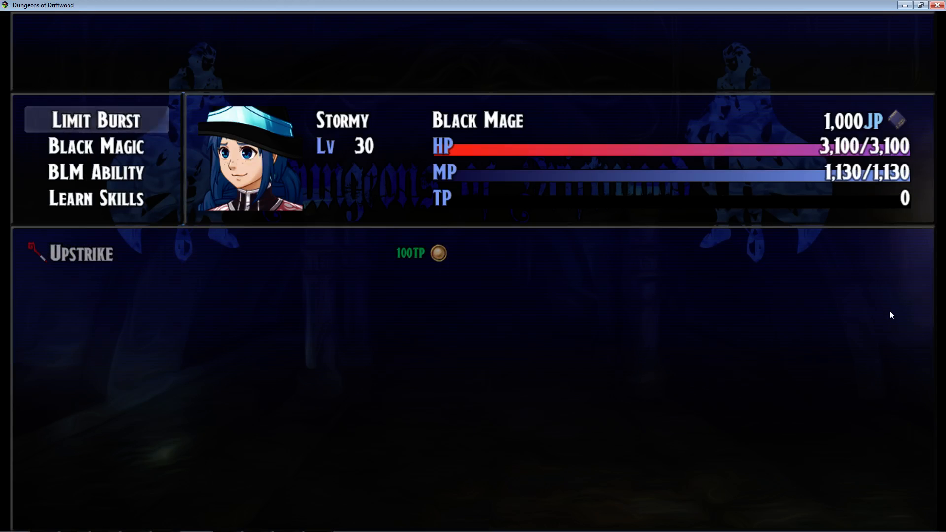
pyautogui.press('Down')
pyautogui.press('Down')
pyautogui.press('Down')
pyautogui.press('Return')
pyautogui.press('Return')
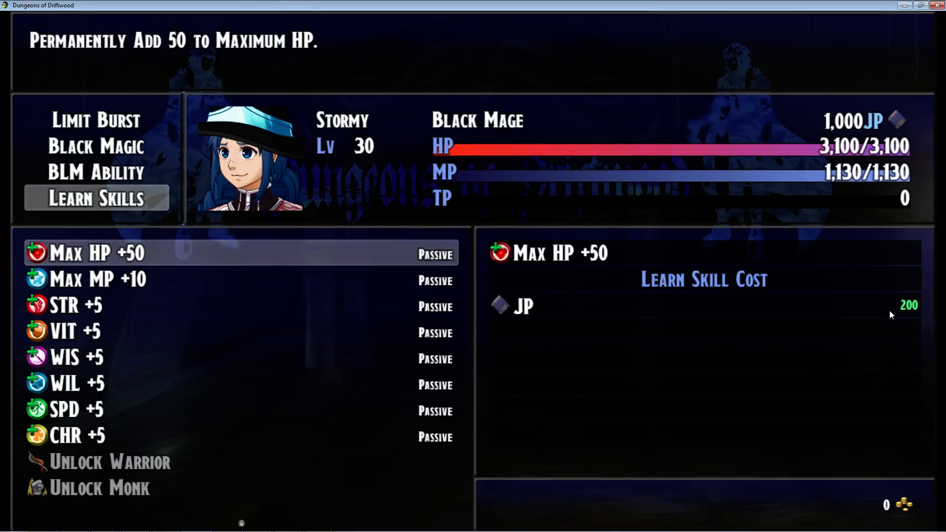
# Go down the Black Mage's stat skills to Unlock Monk and examine its JP and Monk's Testimony requirements
pyautogui.press('Down')
pyautogui.press('Down')
pyautogui.press('Down')
pyautogui.press('Down')
pyautogui.press('Down')
pyautogui.press('Down')
pyautogui.press('Down')
pyautogui.press('Down')
pyautogui.press('Down')
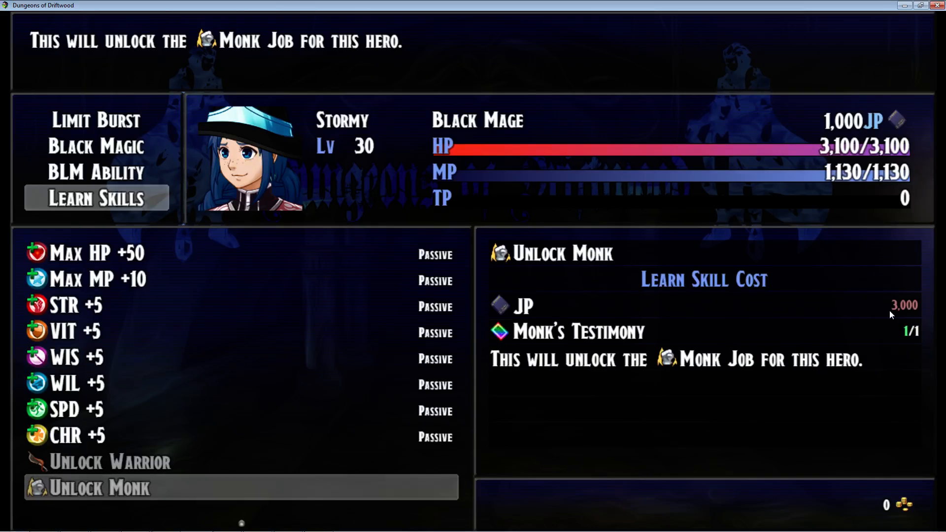
# Look through the Black Mage's other job unlock skills and compare their JP and testimony costs
pyautogui.press('Down')
pyautogui.press('Down')
pyautogui.press('Up')
pyautogui.press('Up')
pyautogui.press('Up')
pyautogui.press('Down')
pyautogui.press('Down')
pyautogui.press('Down')
pyautogui.press('Down')
pyautogui.press('Down')
pyautogui.press('Down')
pyautogui.press('Up')
pyautogui.press('Up')
pyautogui.press('Up')
pyautogui.press('Up')
pyautogui.press('Down')
pyautogui.press('Down')
pyautogui.press('Down')
pyautogui.press('Up')
pyautogui.press('Up')
pyautogui.press('Up')
pyautogui.press('Up')
pyautogui.press('Down')
pyautogui.press('Down')
pyautogui.press('Down')
pyautogui.press('Down')
pyautogui.press('Up')
pyautogui.press('Up')
pyautogui.press('Up')
pyautogui.press('Up')
pyautogui.press('Down')
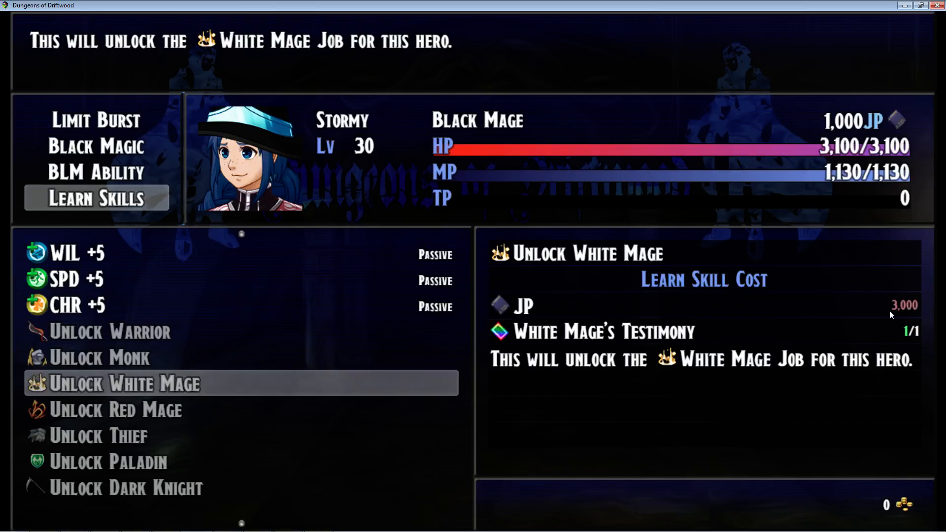
# Go back up to the Black Mage's stat skills and compare the costs of Max HP +50 and Max MP +10
pyautogui.press('Up')
pyautogui.press('Up')
pyautogui.press('Up')
pyautogui.press('Up')
pyautogui.press('Up')
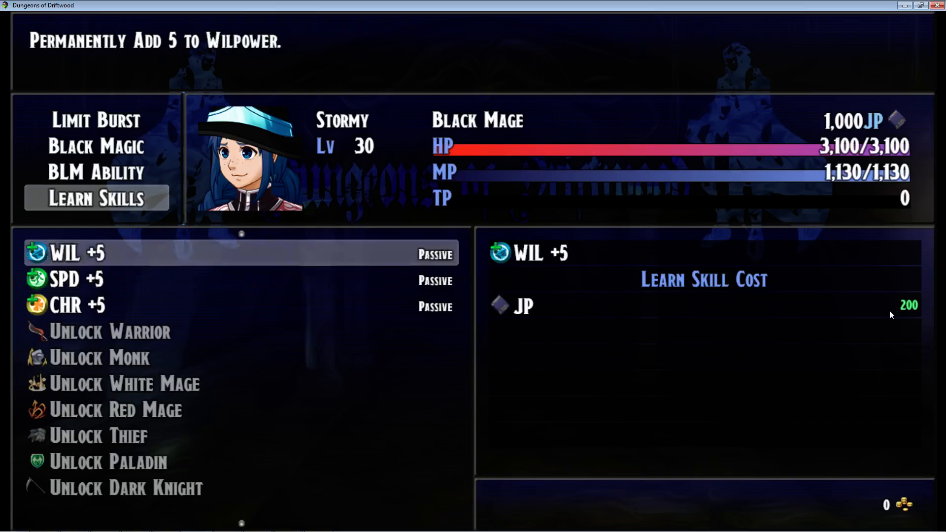
pyautogui.press('Up')
pyautogui.press('Up')
pyautogui.press('Up')
pyautogui.press('Up')
pyautogui.press('Up')
pyautogui.press('Up')
pyautogui.press('Down')
pyautogui.press('Down')
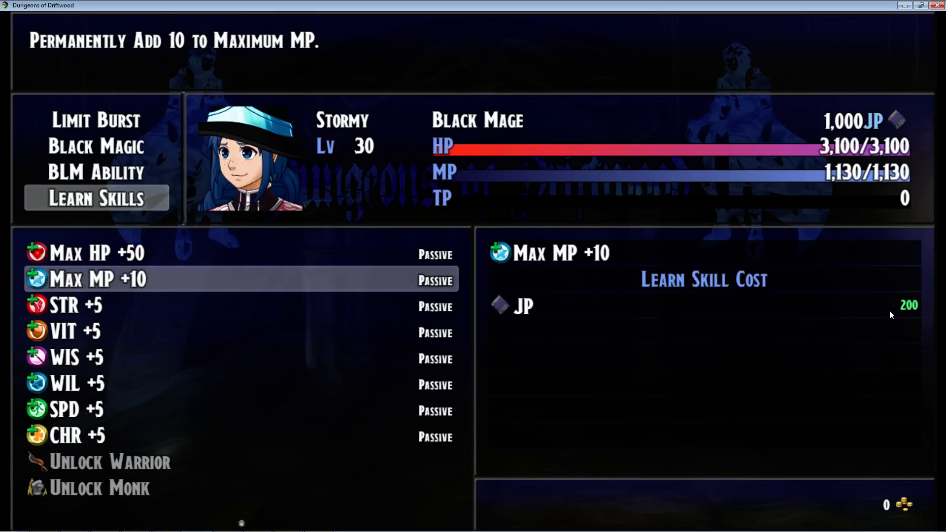
pyautogui.press('Up')
pyautogui.press('Down')
pyautogui.press('Up')
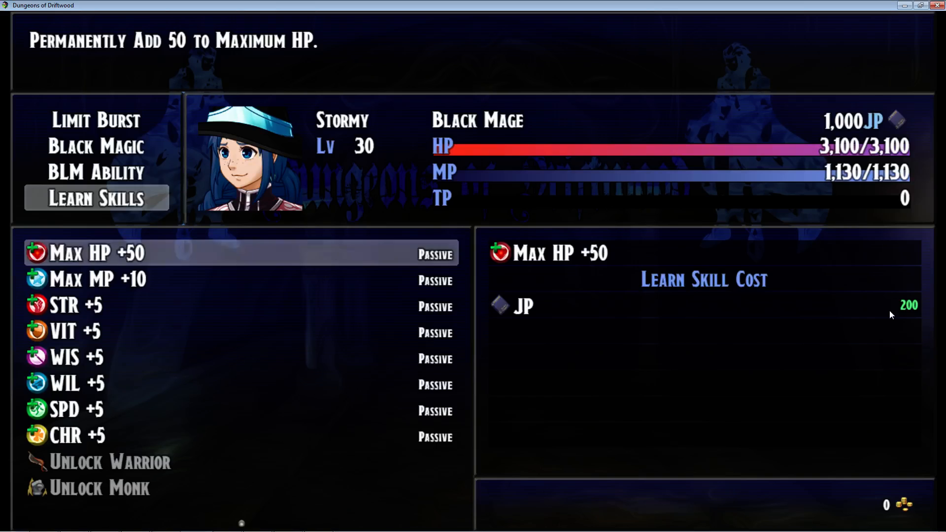
# Learn Max HP +50 twice for the Black Mage, for 200 JP and 400 JP, and return to the main menu
pyautogui.press('Return')
pyautogui.press('Return')
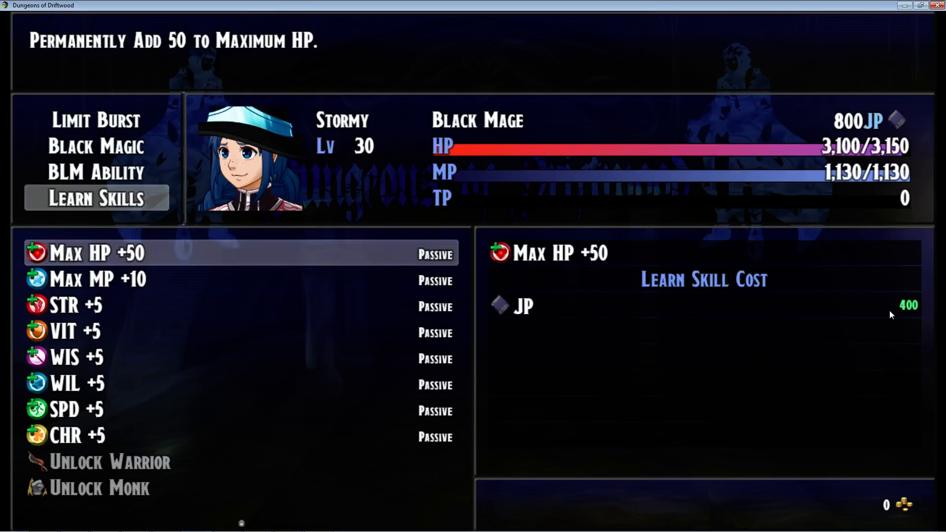
pyautogui.press('Return')
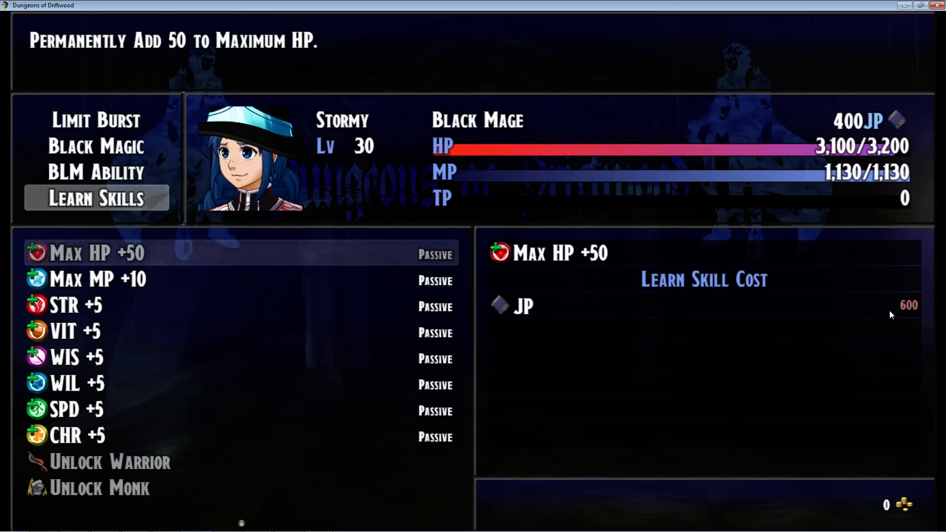
pyautogui.press('Down')
pyautogui.press('Escape')
pyautogui.press('Escape')
pyautogui.press('Escape')
pyautogui.press('Escape')
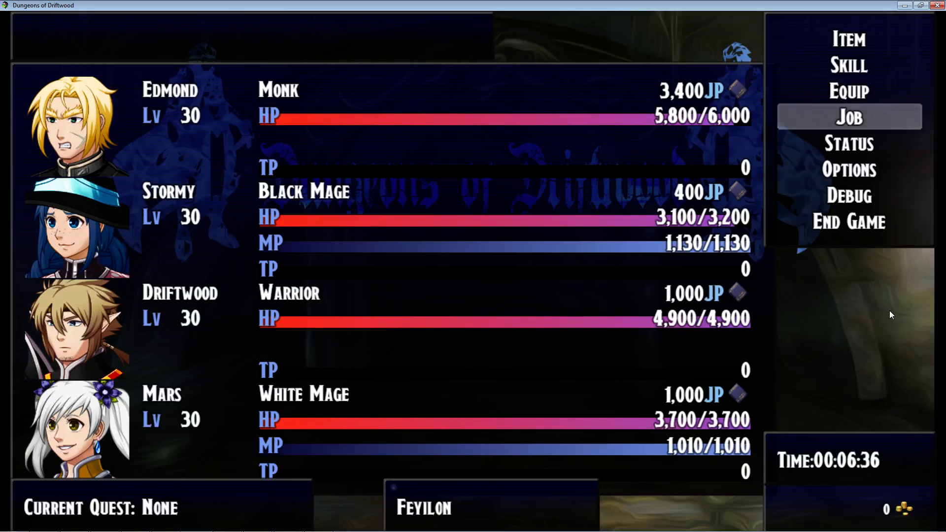
# Open the job screen of the party's Monk hero
pyautogui.press('Up')
pyautogui.press('Down')
pyautogui.press('Return')
pyautogui.press('Up')
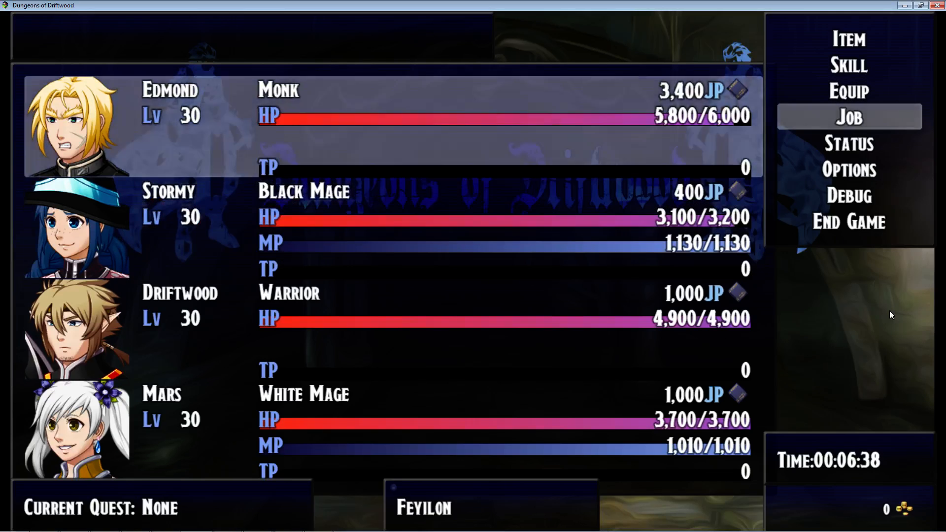
pyautogui.press('Return')
pyautogui.press('Down')
pyautogui.press('Down')
pyautogui.press('Up')
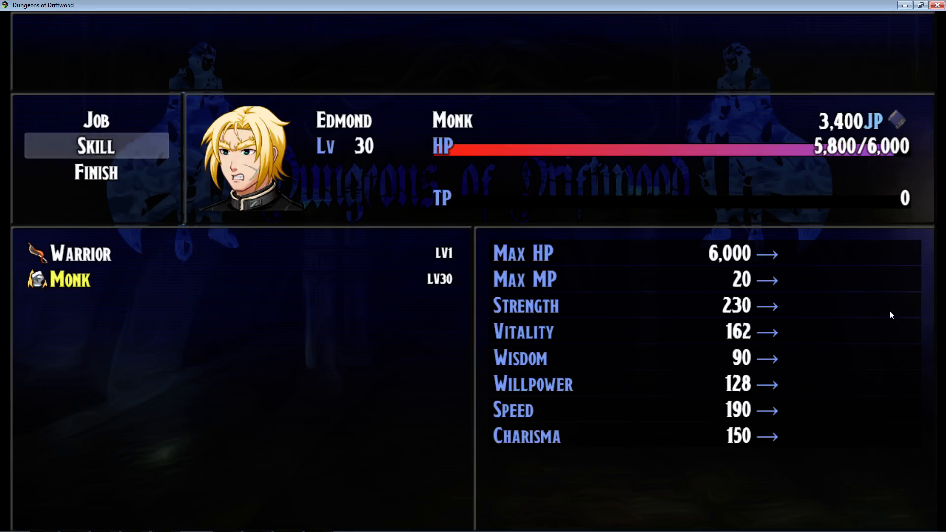
# Change the Monk hero's active job to Warrior and compare the stat previews of the two jobs
pyautogui.press('Return')
pyautogui.press('Escape')
pyautogui.press('Up')
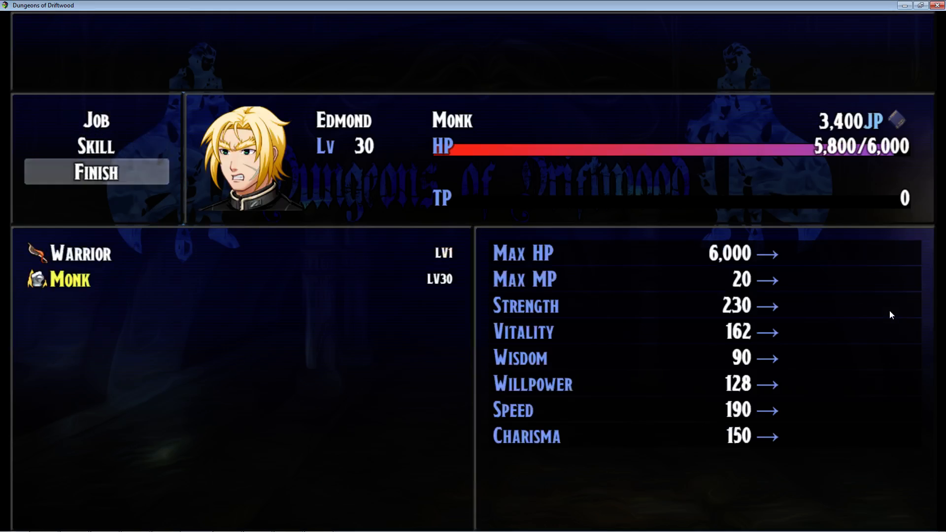
pyautogui.press('Down')
pyautogui.press('Return')
pyautogui.press('Up')
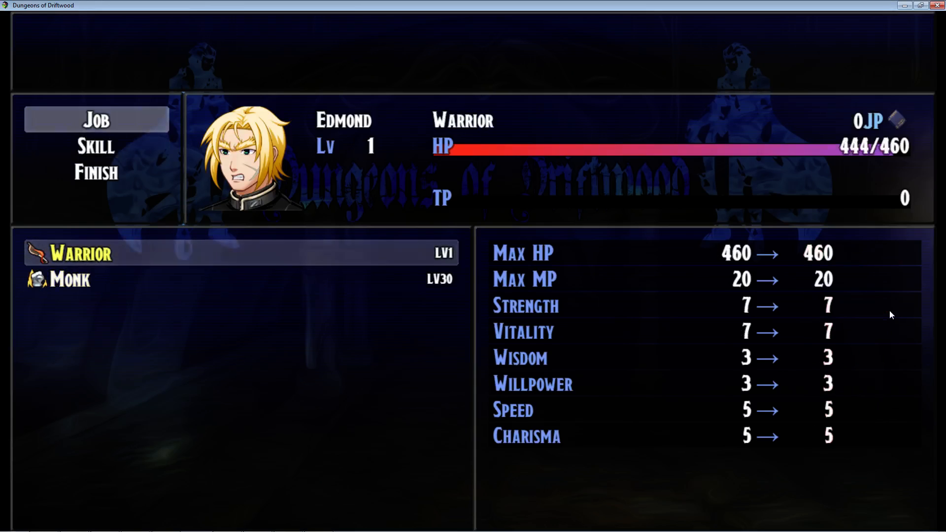
pyautogui.press('Down')
pyautogui.press('Up')
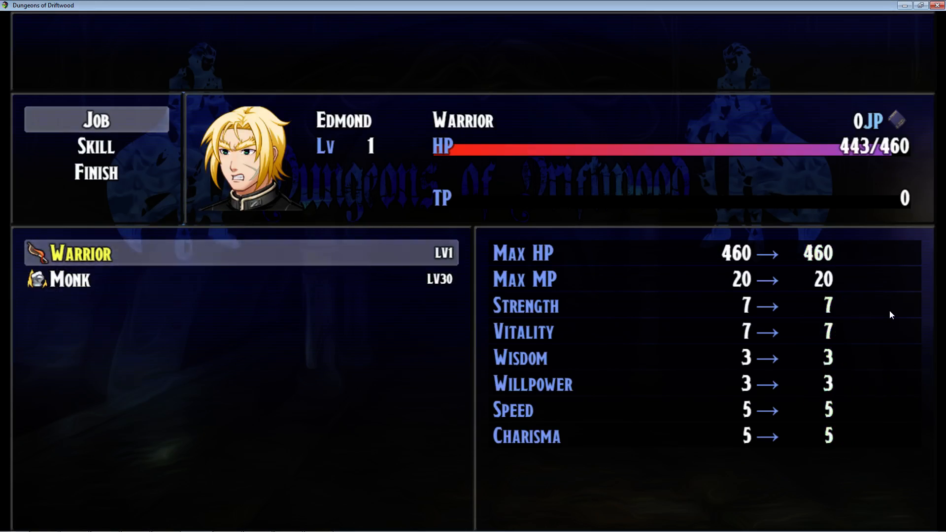
pyautogui.press('Down')
# Open the hero's skill screen and bring up the Warrior's learnable skills
pyautogui.press('Escape')
pyautogui.press('Down')
pyautogui.press('Return')
pyautogui.press('Down')
pyautogui.press('Down')
pyautogui.press('Return')
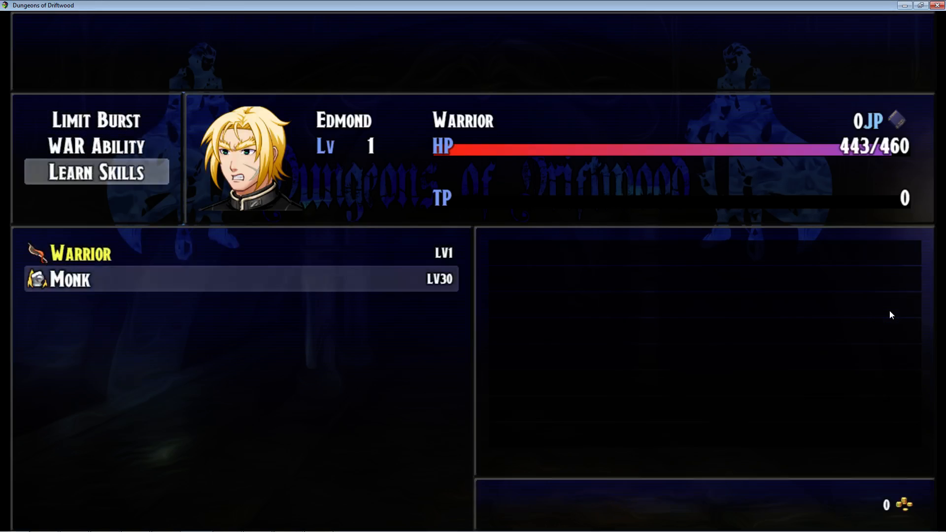
pyautogui.press('Return')
# Go down through the Warrior's stat and job unlock skills and back up to Max MP +10, checking their costs
pyautogui.press('Down')
pyautogui.press('Down')
pyautogui.press('Down')
pyautogui.press('Down')
pyautogui.press('Down')
pyautogui.press('Down')
pyautogui.press('Down')
pyautogui.press('Down')
pyautogui.press('Down')
pyautogui.press('Down')
pyautogui.press('Down')
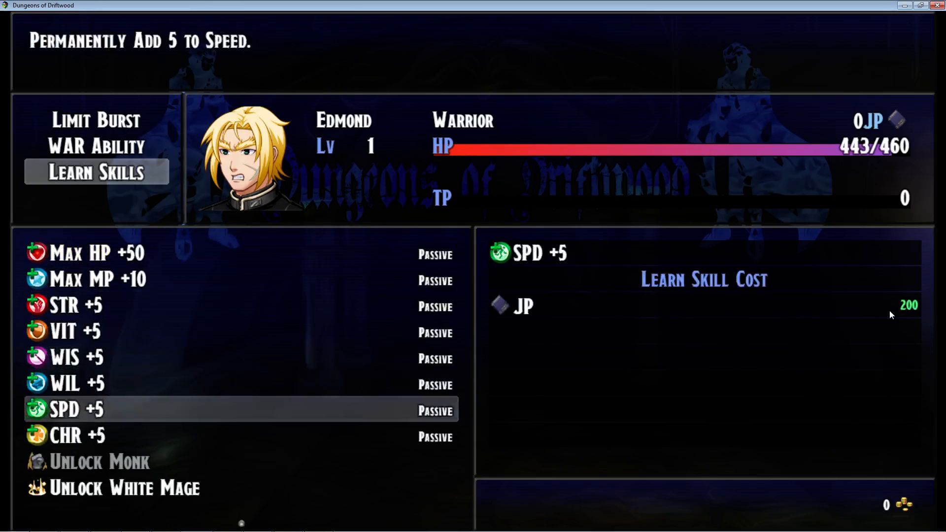
pyautogui.press('Up')
pyautogui.press('Up')
pyautogui.press('Up')
pyautogui.press('Up')
pyautogui.press('Up')
pyautogui.press('Up')
pyautogui.press('Up')
pyautogui.press('Up')
pyautogui.press('Up')
pyautogui.press('Up')
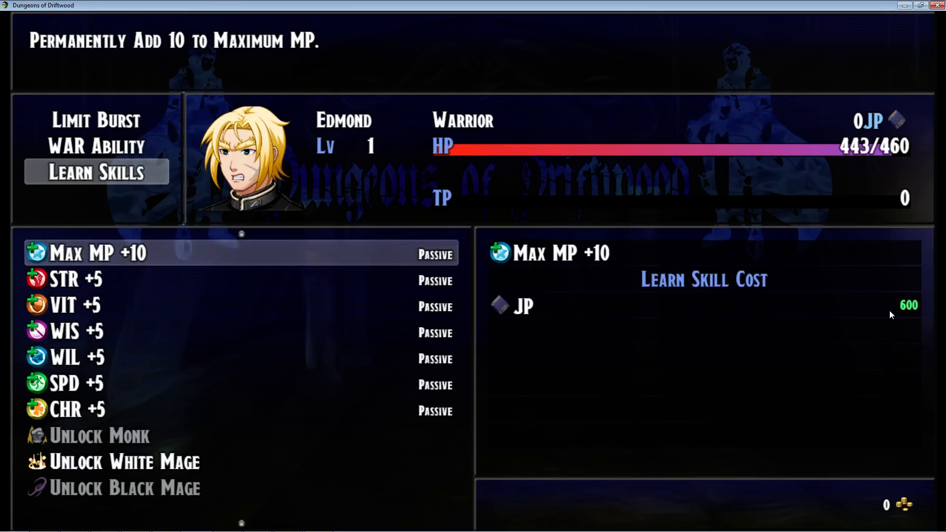
# Go down through the Warrior's stat skills and job unlocks as far as Unlock Ninja, checking their costs
pyautogui.press('Down')
pyautogui.press('Down')
pyautogui.press('Down')
pyautogui.press('Down')
pyautogui.press('Down')
pyautogui.press('Down')
pyautogui.press('Down')
pyautogui.press('Down')
pyautogui.press('Down')
pyautogui.press('Down')
pyautogui.press('Down')
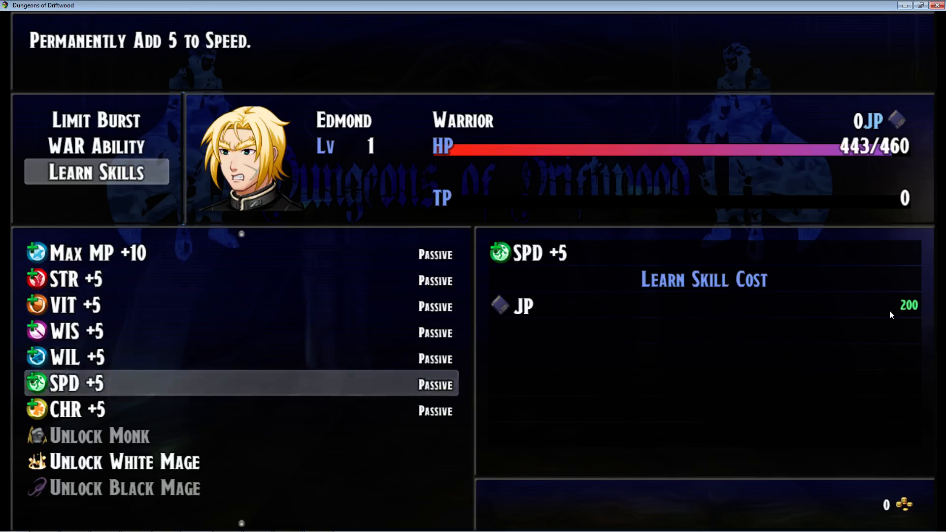
pyautogui.press('Up')
pyautogui.press('Up')
pyautogui.press('Up')
pyautogui.press('Down')
pyautogui.press('Down')
pyautogui.press('Down')
pyautogui.press('Down')
pyautogui.press('Down')
pyautogui.press('Down')
pyautogui.press('Down')
pyautogui.press('Down')
pyautogui.press('Down')
pyautogui.press('Down')
pyautogui.press('Down')
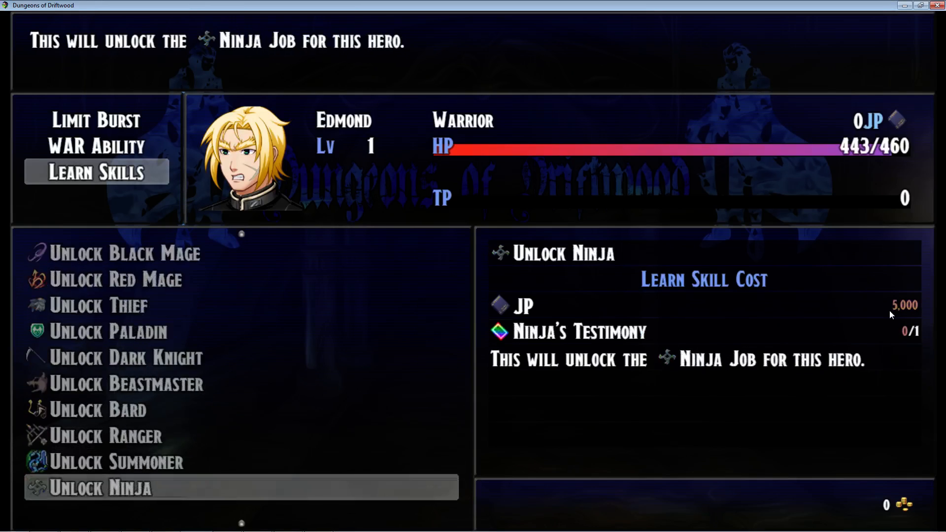
# Review the job unlock costs from Ninja back up to Max HP +50 at the start of the skill list
pyautogui.press('Up')
pyautogui.press('Up')
pyautogui.press('Up')
pyautogui.press('Up')
pyautogui.press('Up')
pyautogui.press('Up')
pyautogui.press('Up')
pyautogui.press('Up')
pyautogui.press('Up')
pyautogui.press('Up')
pyautogui.press('Up')
pyautogui.press('Up')
pyautogui.press('Up')
pyautogui.press('Up')
pyautogui.press('Up')
pyautogui.press('Up')
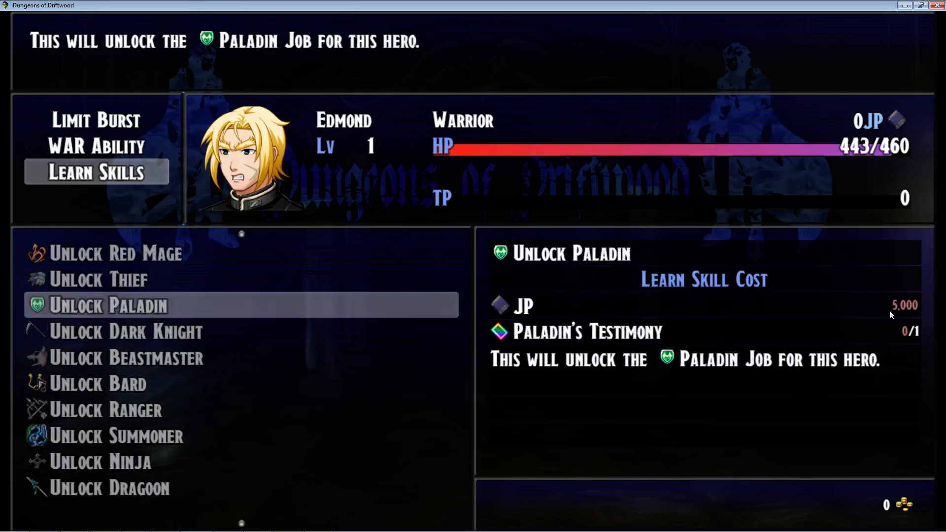
pyautogui.press('Up')
pyautogui.press('Up')
pyautogui.press('Up')
pyautogui.press('Up')
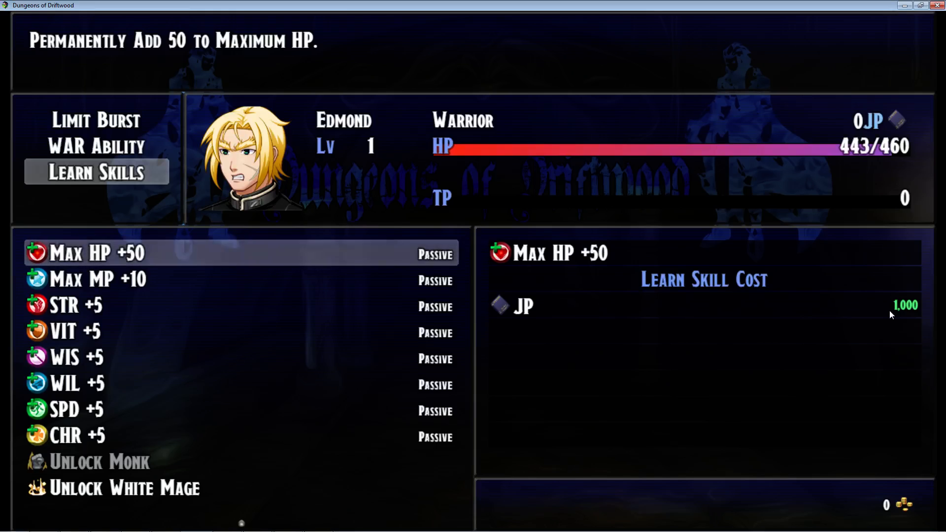
# Check the unlock requirements from Rune Fencer at the list's end back up to Unlock Monk
pyautogui.press('Up')
pyautogui.press('Up')
pyautogui.press('Down')
pyautogui.press('Down')
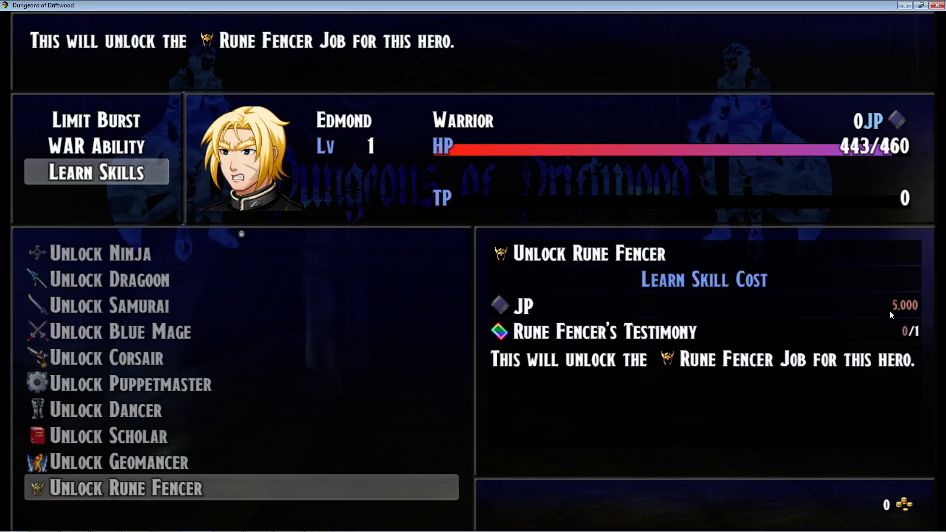
pyautogui.press('Up')
pyautogui.press('Up')
pyautogui.press('Up')
pyautogui.press('Up')
pyautogui.press('Up')
pyautogui.press('Up')
pyautogui.press('Up')
pyautogui.press('Up')
pyautogui.press('Up')
pyautogui.press('Up')
pyautogui.press('Up')
pyautogui.press('Up')
pyautogui.press('Up')
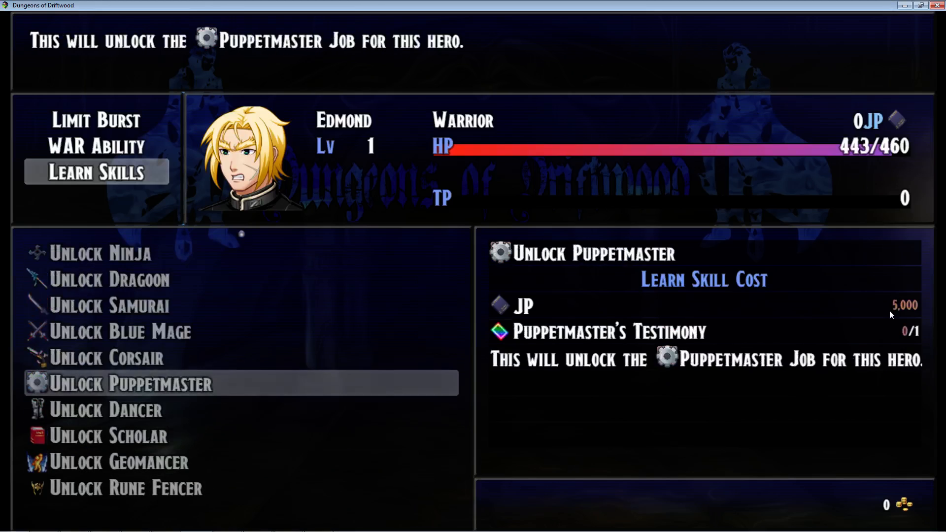
pyautogui.press('Up')
pyautogui.press('Up')
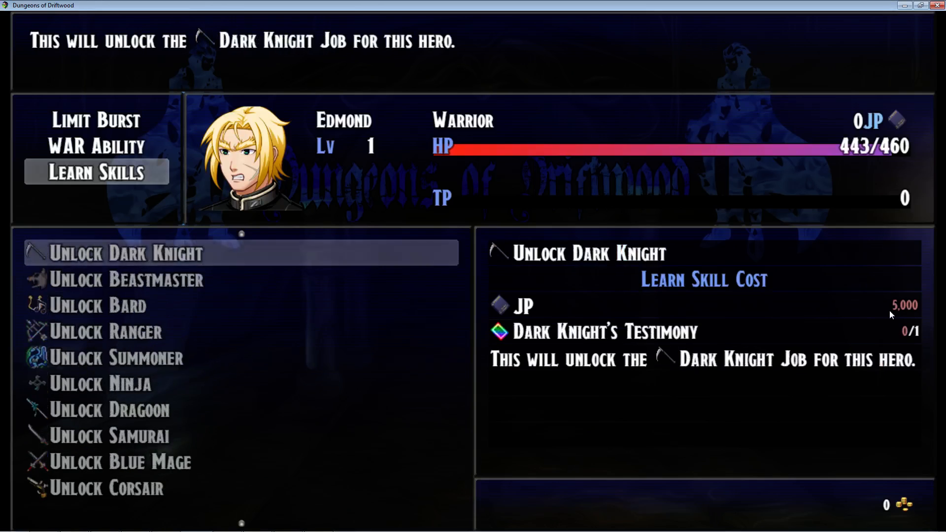
pyautogui.press('Up')
pyautogui.press('Up')
pyautogui.press('Up')
pyautogui.press('Up')
pyautogui.press('Up')
pyautogui.press('Up')
pyautogui.press('Up')
pyautogui.press('Up')
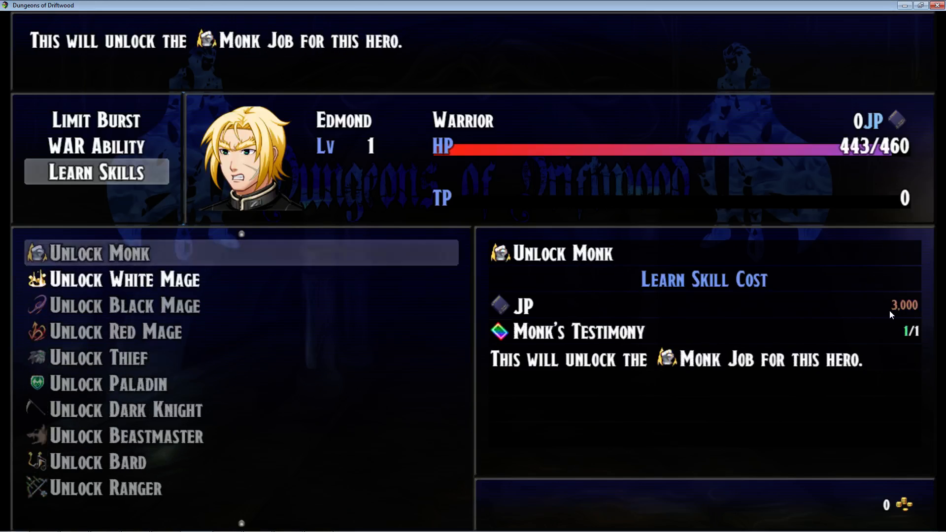
# Leave the learnable skills and view the Warrior's WAR Ability and Limit Burst lists
pyautogui.press('Escape')
pyautogui.press('Escape')
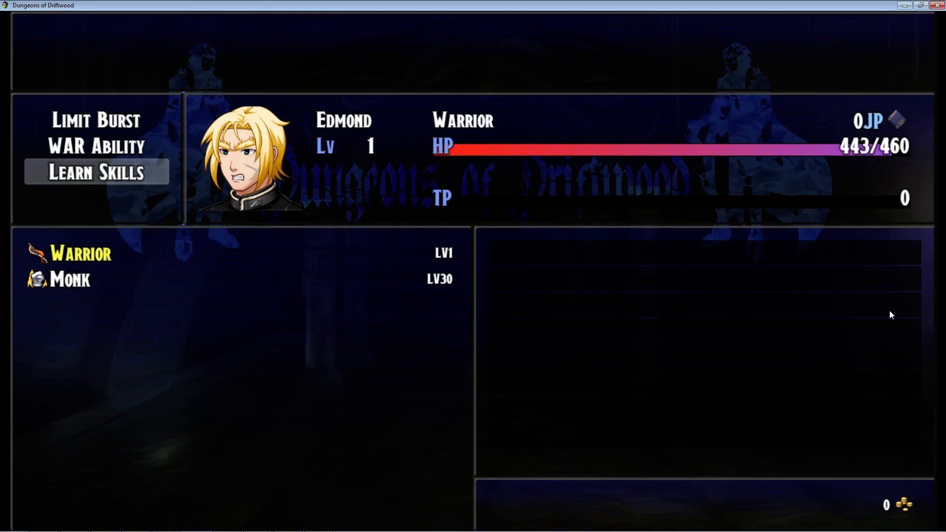
pyautogui.press('Up')
pyautogui.press('Up')
pyautogui.press('Down')
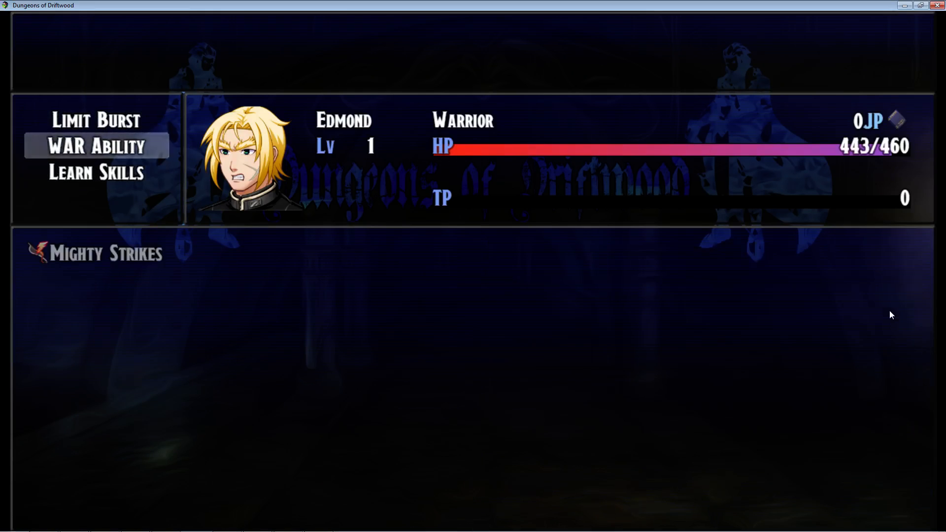
pyautogui.press('Up')
pyautogui.press('Return')
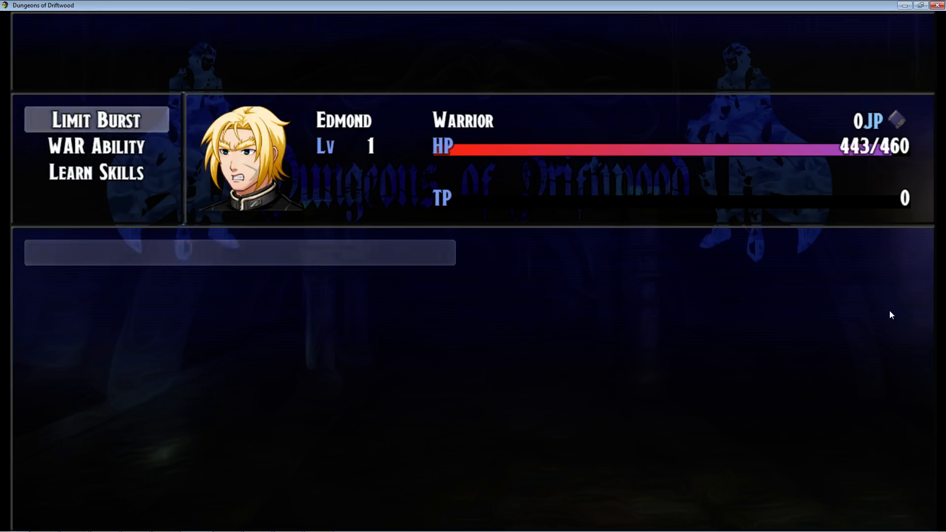
# Exit the skill screen and main menu, and end the playtest to return to the RPG Maker MV database
pyautogui.press('Escape')
pyautogui.press('Escape')
pyautogui.press('Escape')
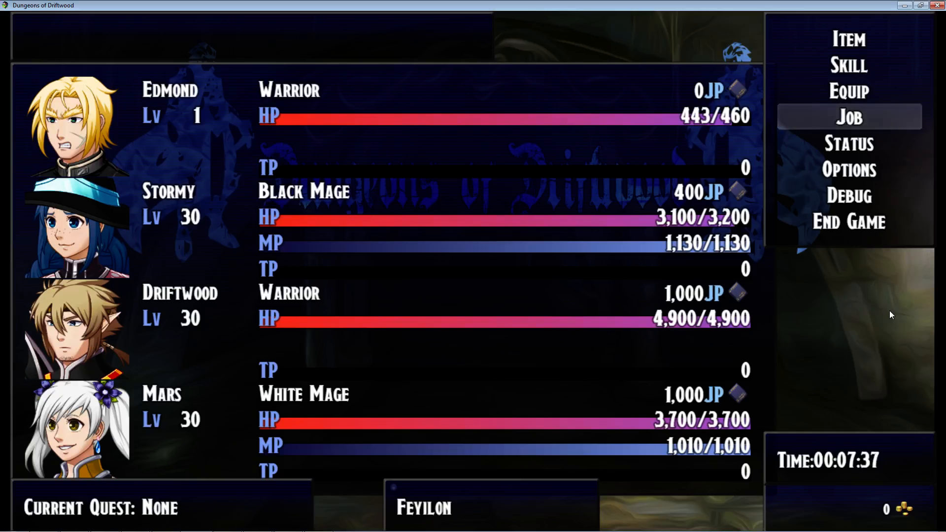
pyautogui.press('Up')
pyautogui.press('Down')
pyautogui.press('Down')
pyautogui.press('Down')
pyautogui.press('Escape')
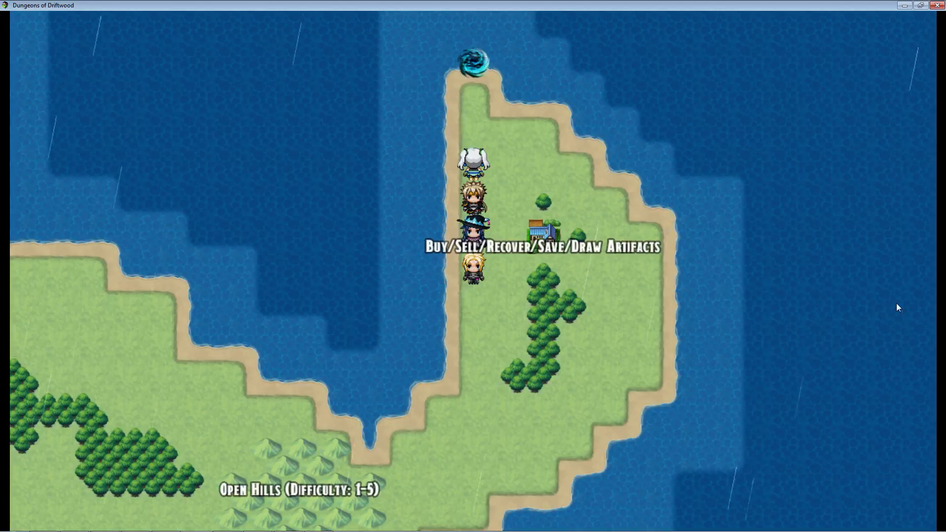
pyautogui.click(937, 6)
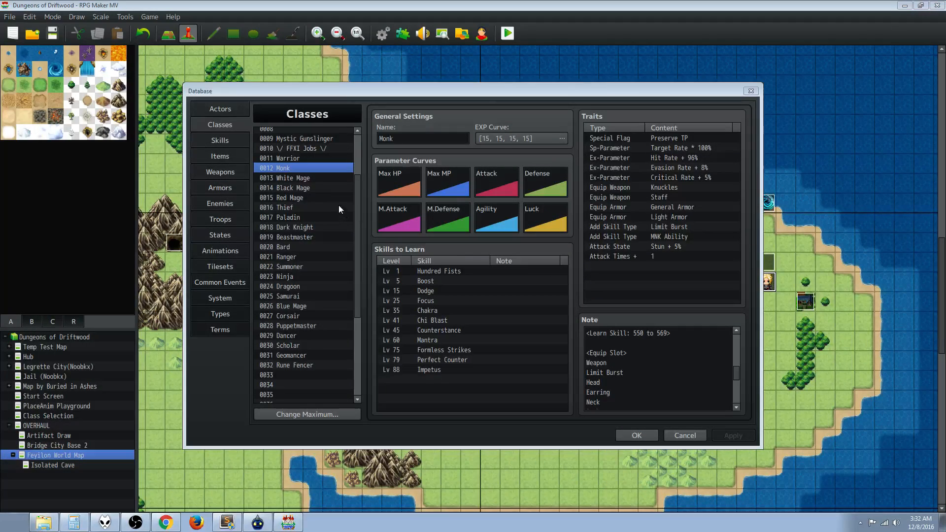
# Open the White Mage class and highlight the <Equip Slot> tag in its note
pyautogui.click(306, 177)
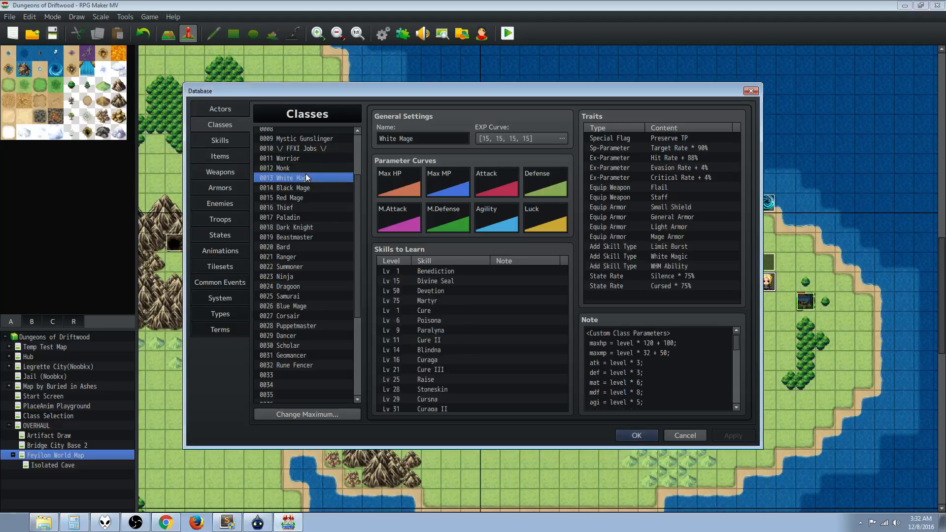
pyautogui.click(654, 367)
pyautogui.hotkey('ctrl', 'a')
pyautogui.scroll(-2, 654, 367)
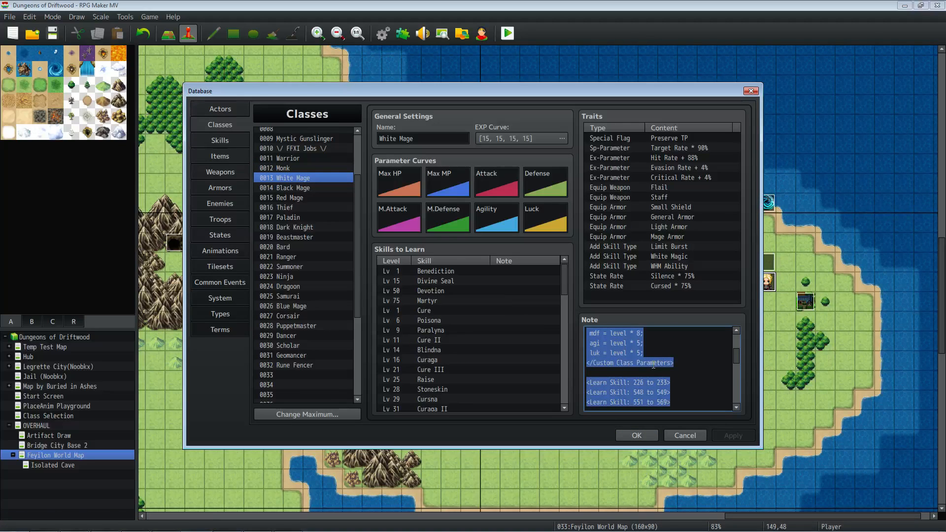
pyautogui.scroll(-5, 653, 366)
pyautogui.click(654, 361)
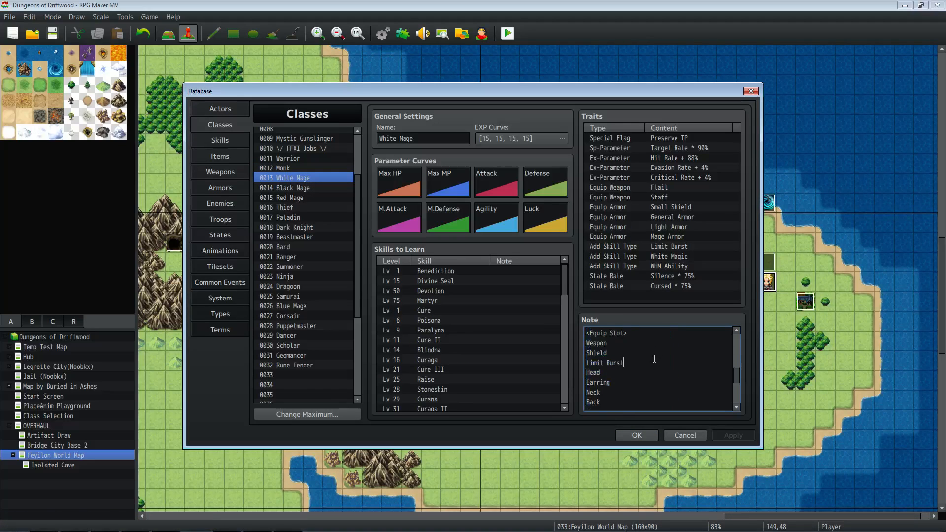
pyautogui.click(610, 332)
pyautogui.moveTo(603, 334)
pyautogui.mouseDown()
pyautogui.moveTo(644, 334)
pyautogui.moveTo(587, 334)
pyautogui.mouseUp()
pyautogui.click(644, 334)
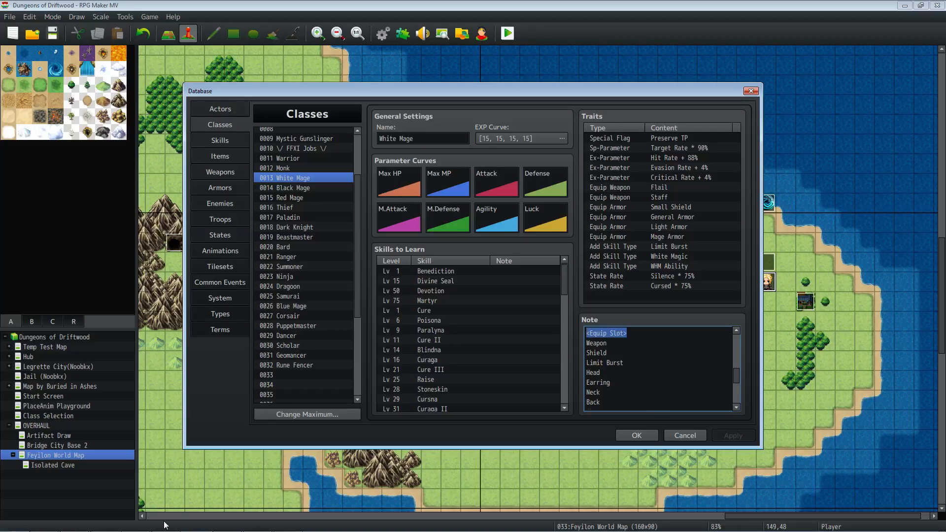
pyautogui.moveTo(165, 530)
pyautogui.moveTo(644, 333); pyautogui.dragTo(572, 330)
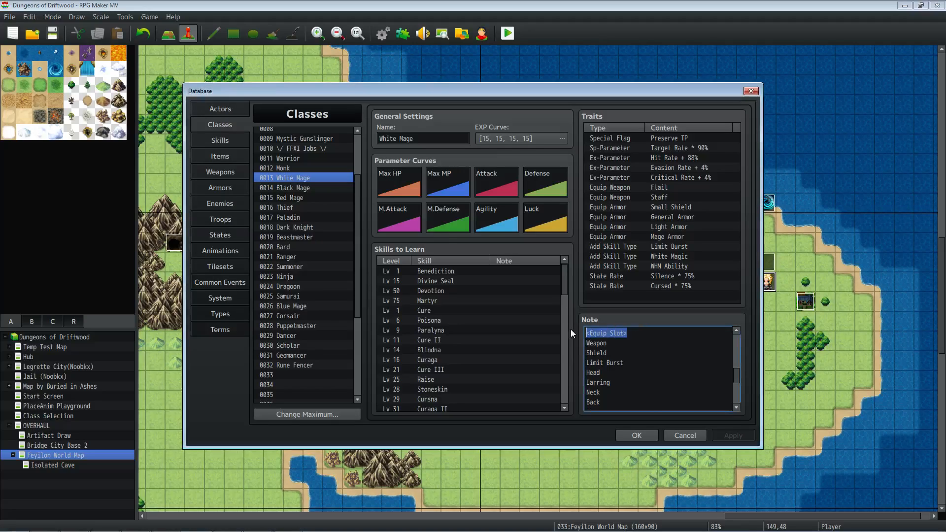
# Look through the White Mage's equip slot entries and point out the Weapon entry
pyautogui.click(617, 344)
pyautogui.scroll(-3, 617, 345)
pyautogui.scroll(4, 617, 346)
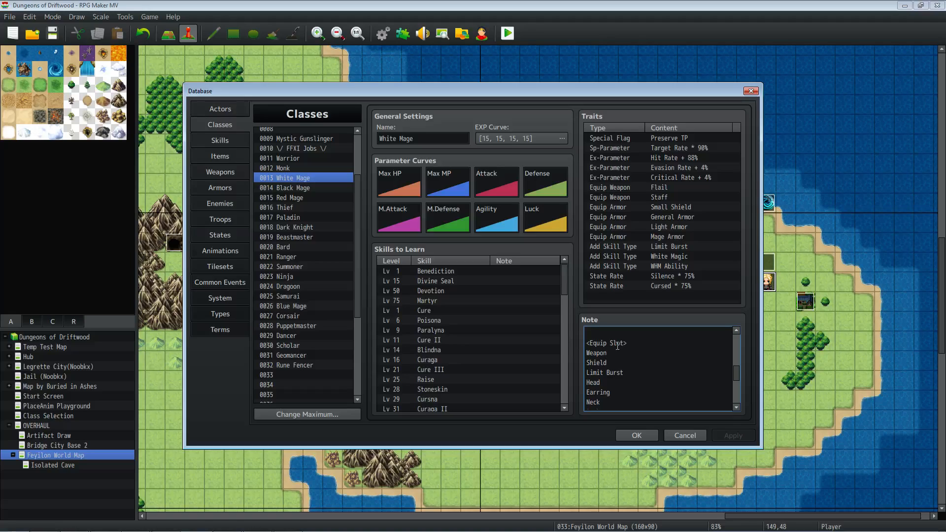
pyautogui.scroll(-2, 620, 343)
pyautogui.scroll(1, 625, 347)
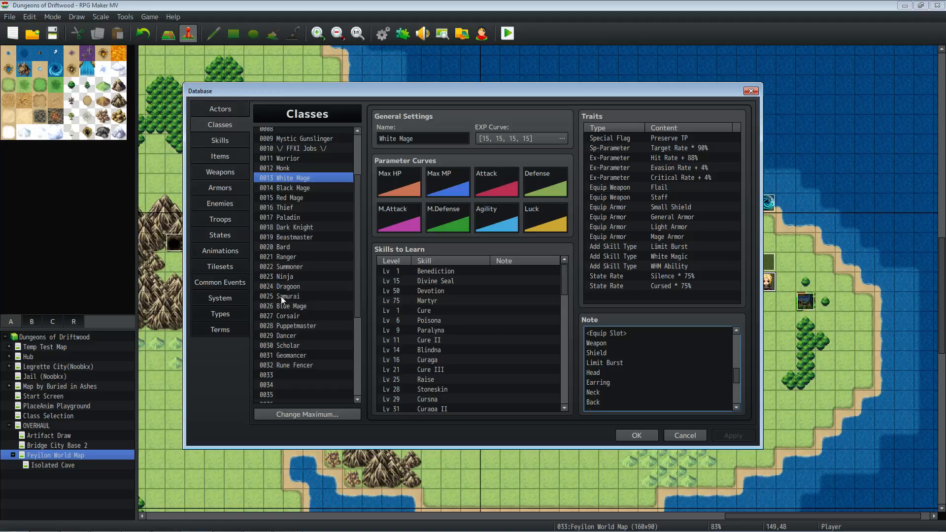
pyautogui.moveTo(607, 343); pyautogui.dragTo(577, 345)
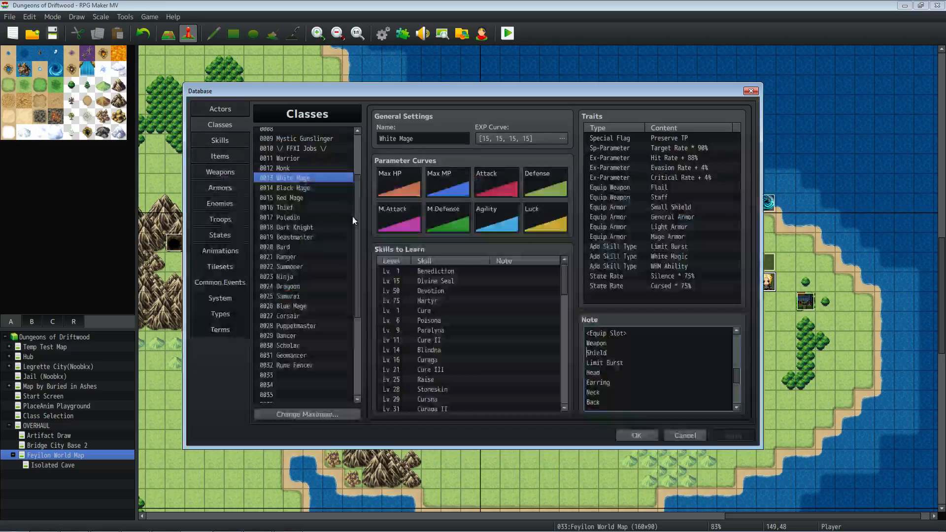
# Open the Black Mage class and examine the equip slot entries in its note, highlighting Limit Burst
pyautogui.click(316, 189)
pyautogui.click(641, 372)
pyautogui.scroll(-6, 641, 372)
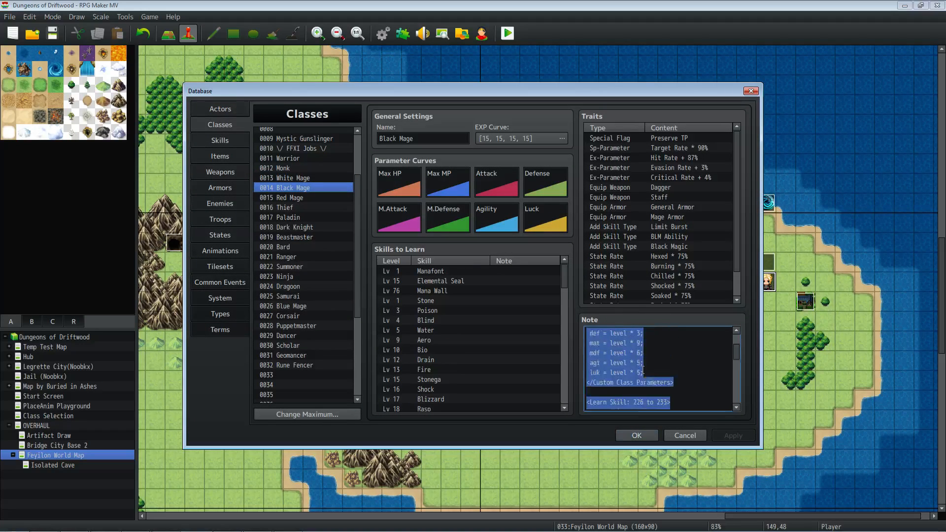
pyautogui.click(624, 335)
pyautogui.click(625, 344)
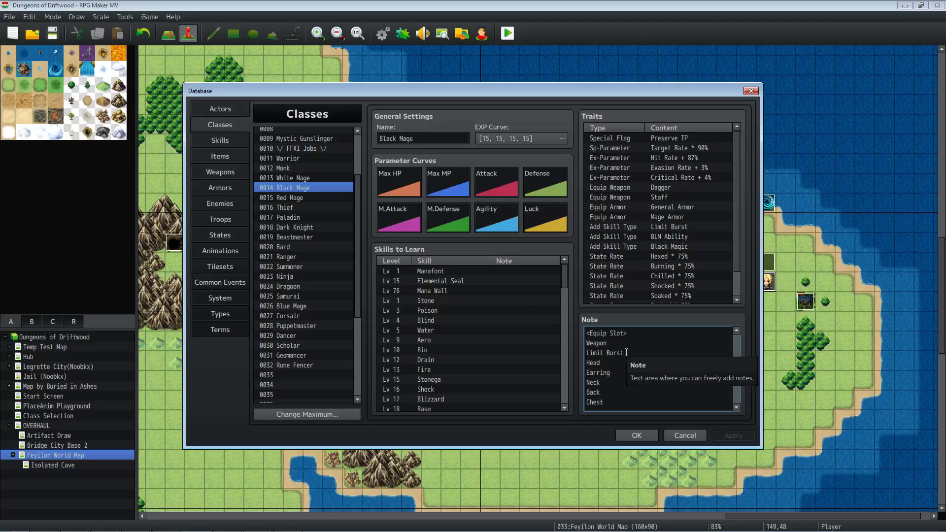
pyautogui.moveTo(634, 335); pyautogui.dragTo(588, 348)
pyautogui.click(606, 343)
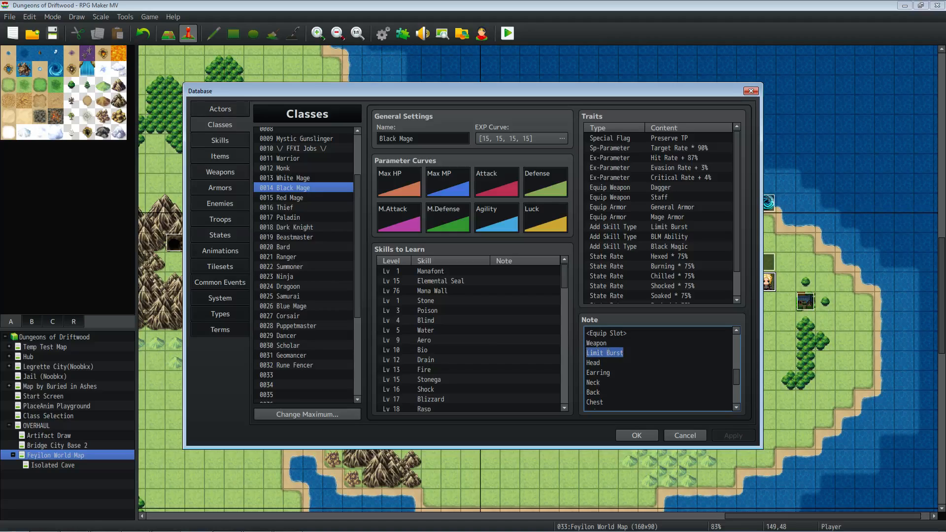
pyautogui.scroll(-3, 610, 361)
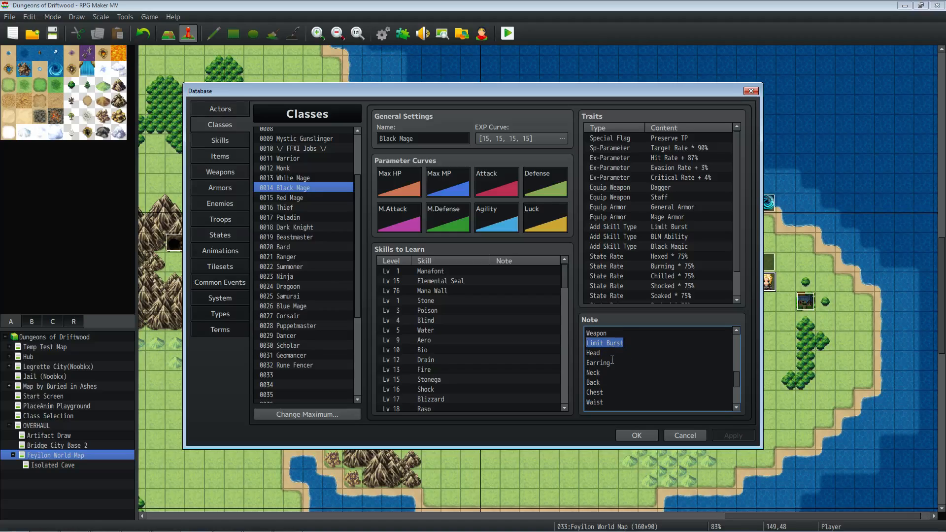
pyautogui.scroll(1, 612, 360)
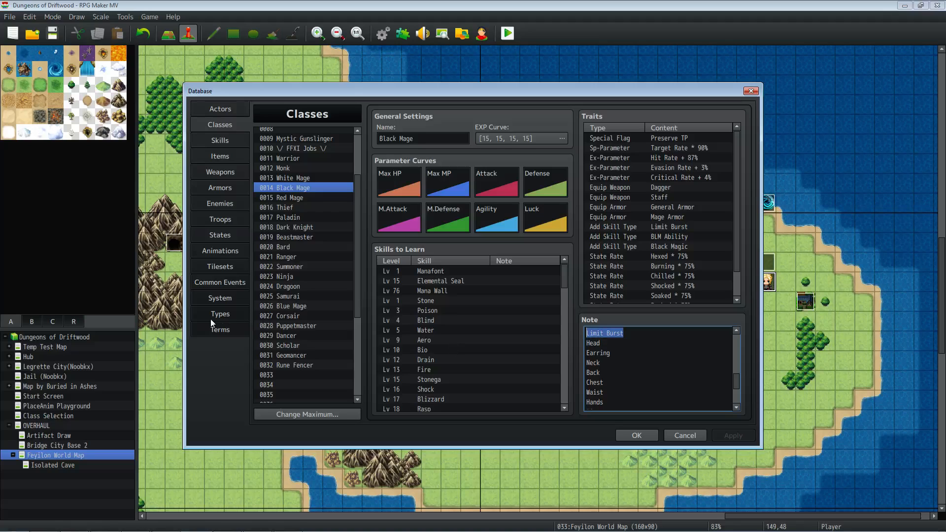
# Examine the database's equipment types, including Limit Burst, Waist, Hands and Ring
pyautogui.click(211, 319)
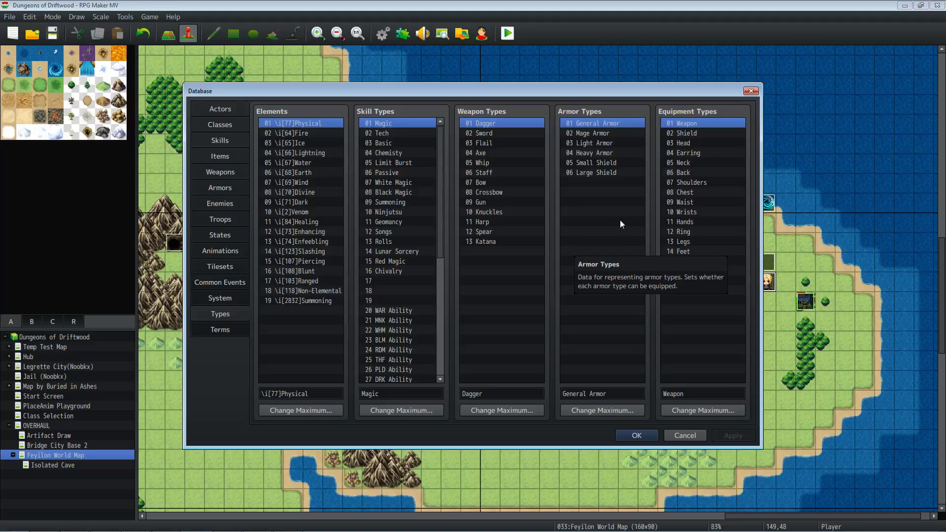
pyautogui.click(712, 241)
pyautogui.click(695, 272)
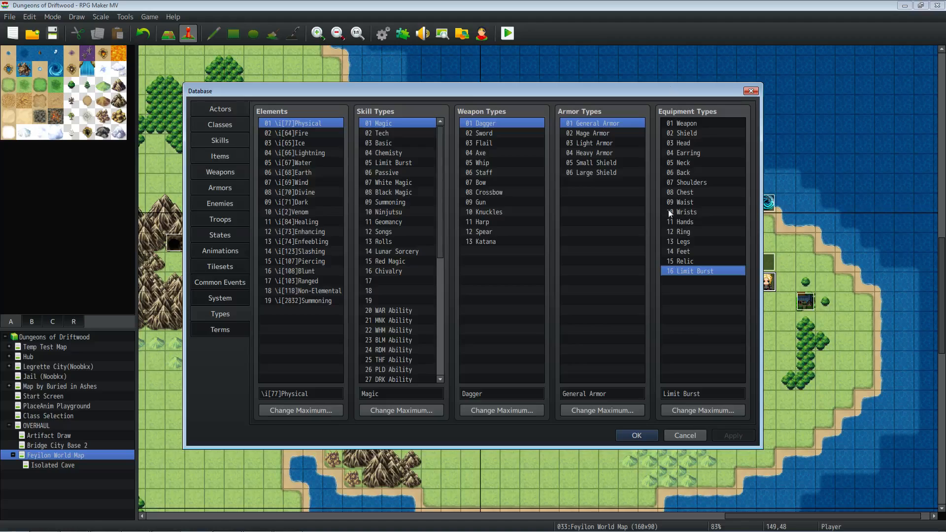
pyautogui.click(685, 231)
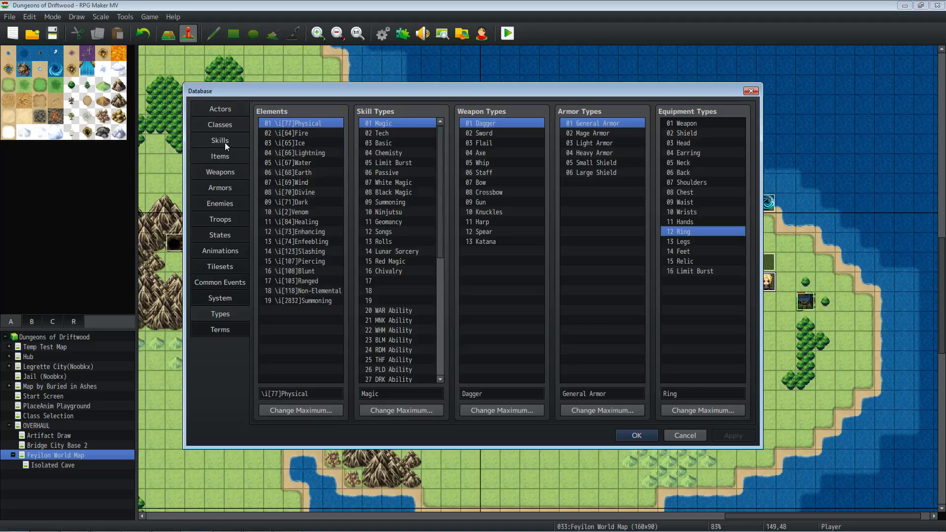
pyautogui.click(689, 202)
pyautogui.click(687, 222)
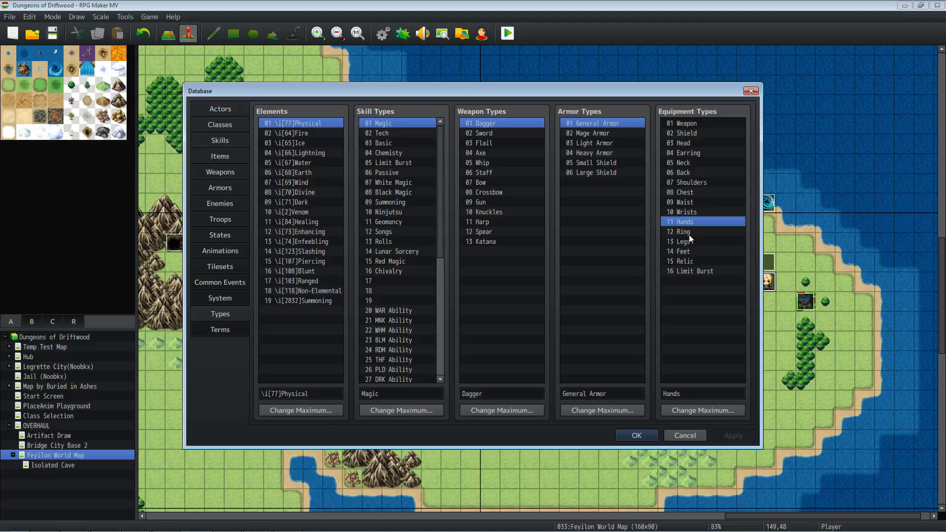
pyautogui.click(688, 234)
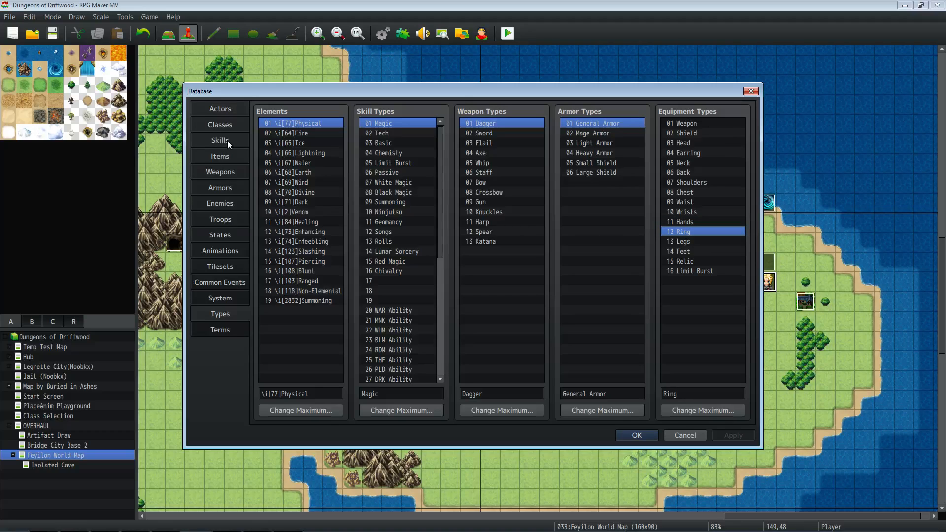
# Return to the Black Mage class and review its note's equip slot list from the <Equip Slot> tag to the end
pyautogui.click(229, 125)
pyautogui.click(645, 350)
pyautogui.scroll(-5, 645, 350)
pyautogui.scroll(-5, 640, 347)
pyautogui.scroll(3, 625, 339)
pyautogui.moveTo(629, 343); pyautogui.dragTo(574, 347)
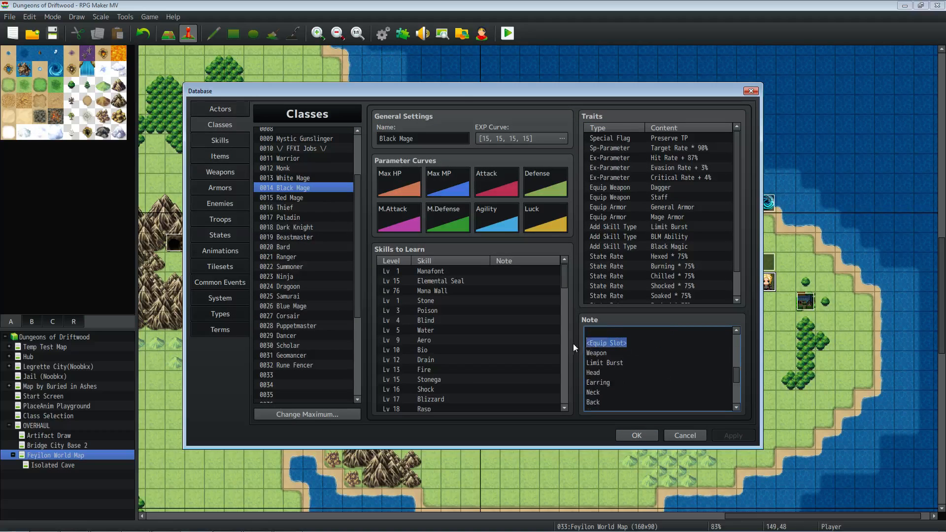
pyautogui.scroll(-3, 623, 348)
pyautogui.moveTo(630, 396); pyautogui.dragTo(569, 393)
pyautogui.moveTo(625, 379); pyautogui.dragTo(623, 339)
pyautogui.scroll(1, 621, 352)
# Add two more Ring entries below the existing Ring in the Black Mage's equip slot list
pyautogui.click(617, 360)
pyautogui.click(621, 358)
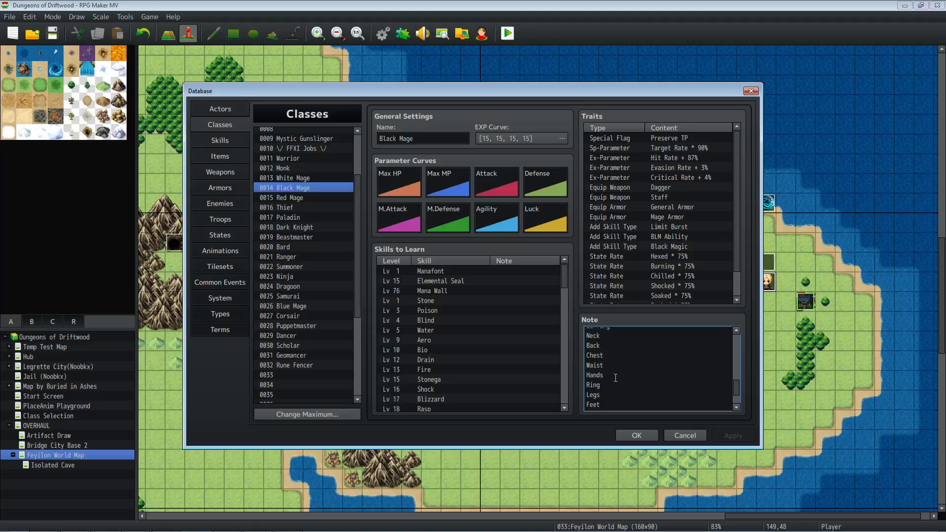
pyautogui.press('Return')
pyautogui.write('Ring')
pyautogui.press('Return')
pyautogui.write('Ring')
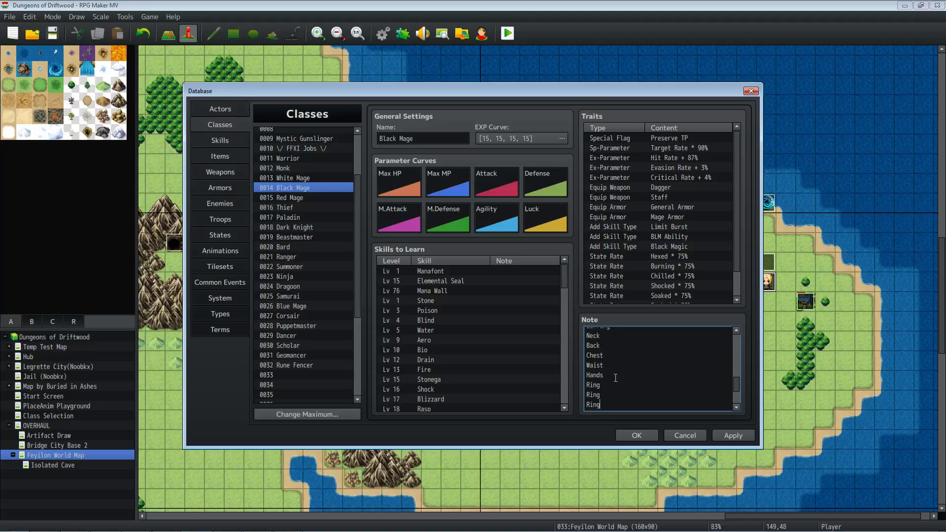
# Remove the two extra Ring entries from the Black Mage's equip slot list, leaving a single Ring above Legs
pyautogui.press('BackSpace')
pyautogui.press('BackSpace')
pyautogui.press('BackSpace')
pyautogui.press('BackSpace')
pyautogui.write('Legs')
pyautogui.press('BackSpace')
pyautogui.press('BackSpace')
pyautogui.press('BackSpace')
# Review the Black Mage's equip slot list from the opening <Equip Slot> tag to the closing tag and icon tag
pyautogui.scroll(2, 622, 340)
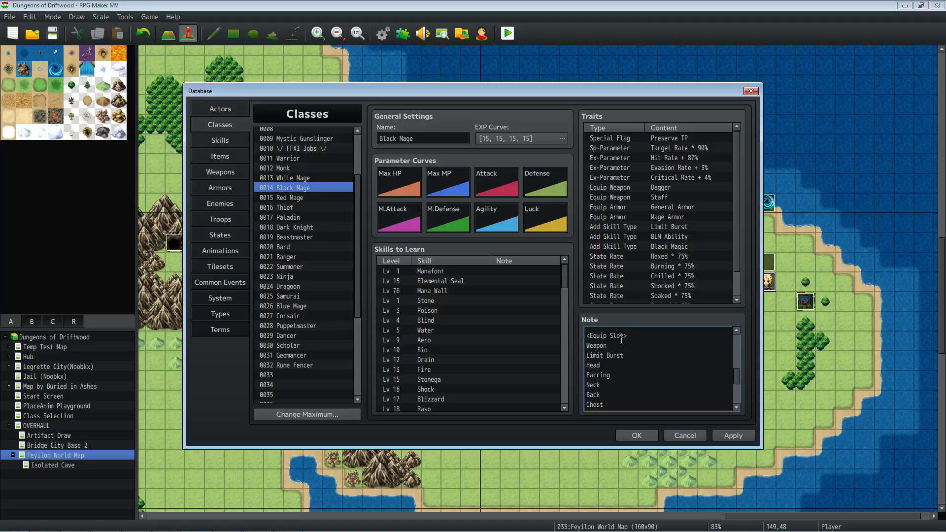
pyautogui.scroll(-3, 618, 341)
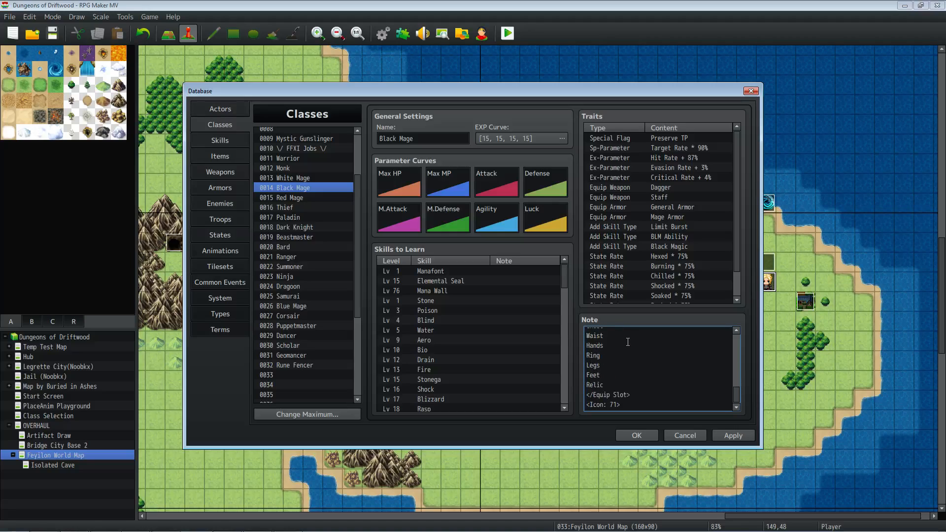
pyautogui.scroll(3, 633, 348)
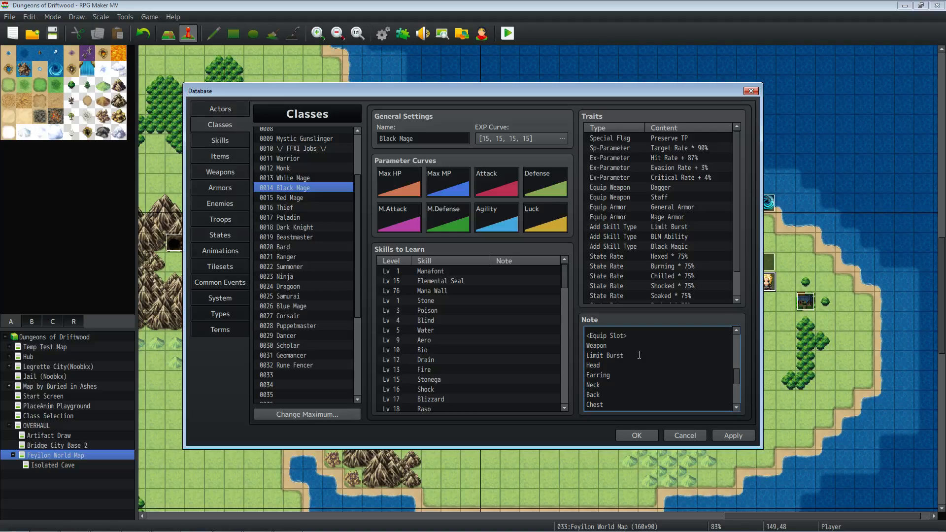
pyautogui.scroll(-2, 642, 336)
pyautogui.scroll(2, 643, 337)
pyautogui.scroll(-3, 643, 338)
pyautogui.scroll(-1, 643, 339)
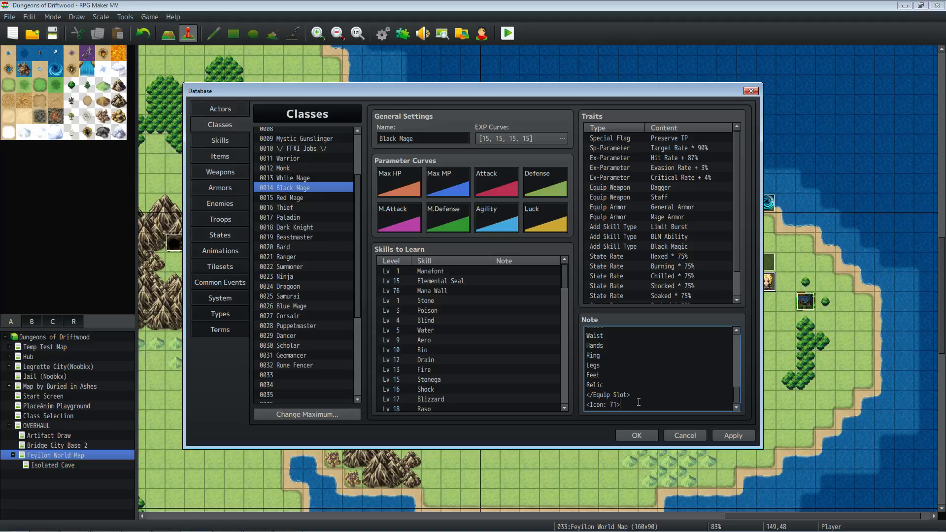
# Highlight the number in the Black Mage note's <Icon: 71> tag and apply the database changes
pyautogui.moveTo(639, 403); pyautogui.dragTo(587, 405)
pyautogui.click(611, 405)
pyautogui.doubleClick(613, 405)
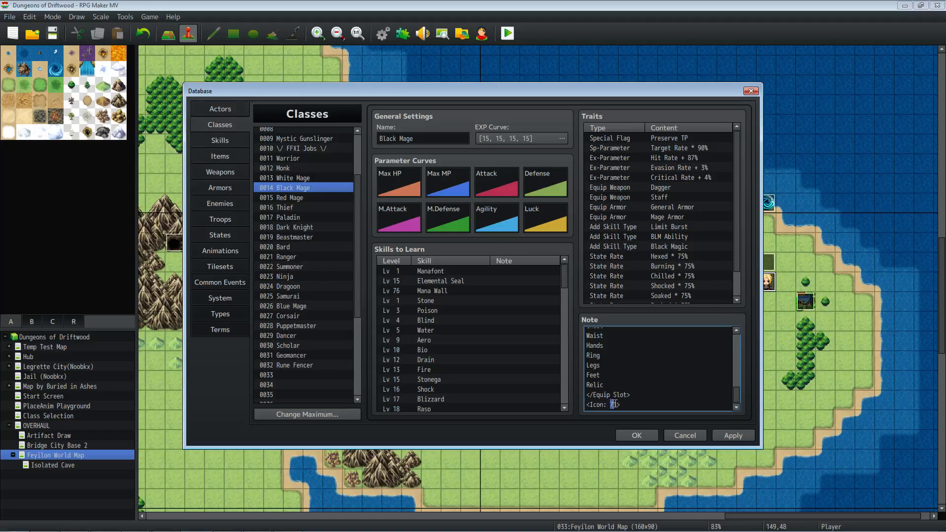
pyautogui.click(723, 433)
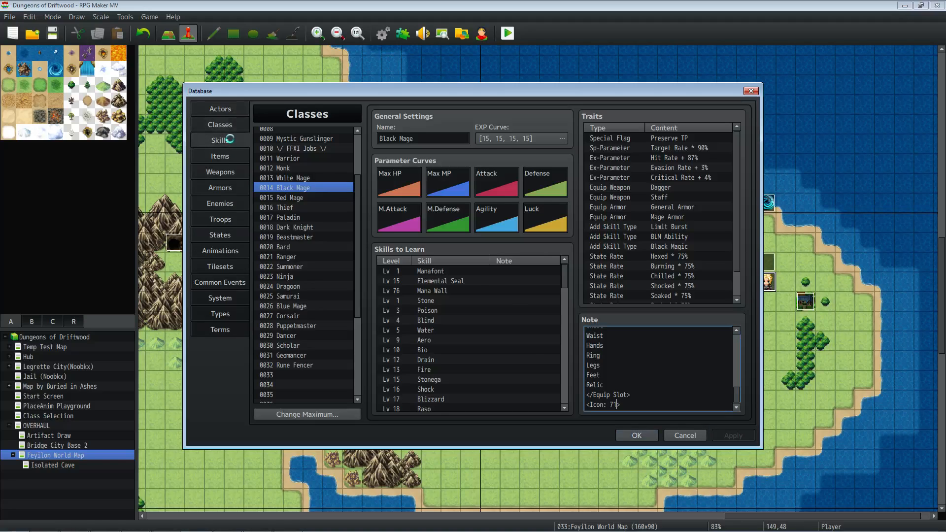
# Open the icon selection for empty skill 0570 and look up the index of icon 71
pyautogui.click(228, 140)
pyautogui.click(323, 380)
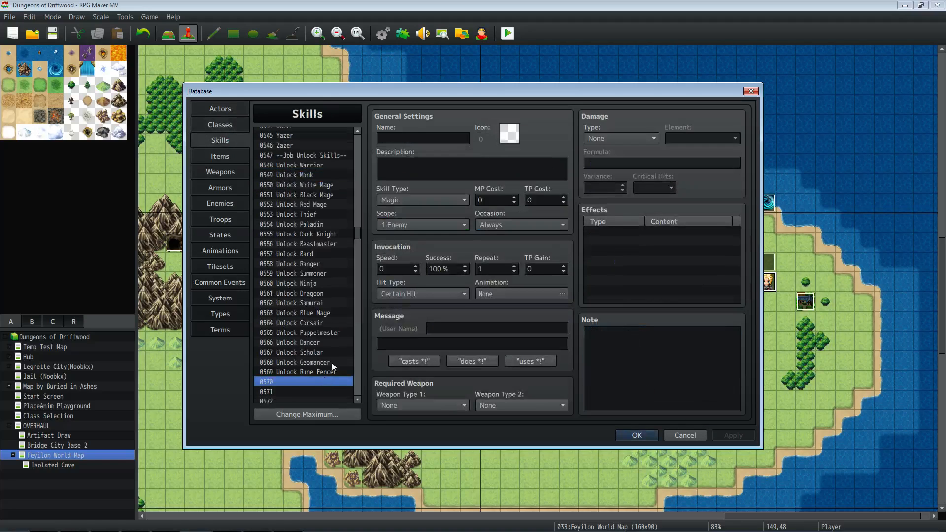
pyautogui.doubleClick(508, 138)
pyautogui.click(445, 220)
pyautogui.click(521, 222)
pyautogui.click(541, 235)
pyautogui.click(493, 236)
pyautogui.click(477, 236)
pyautogui.click(464, 238)
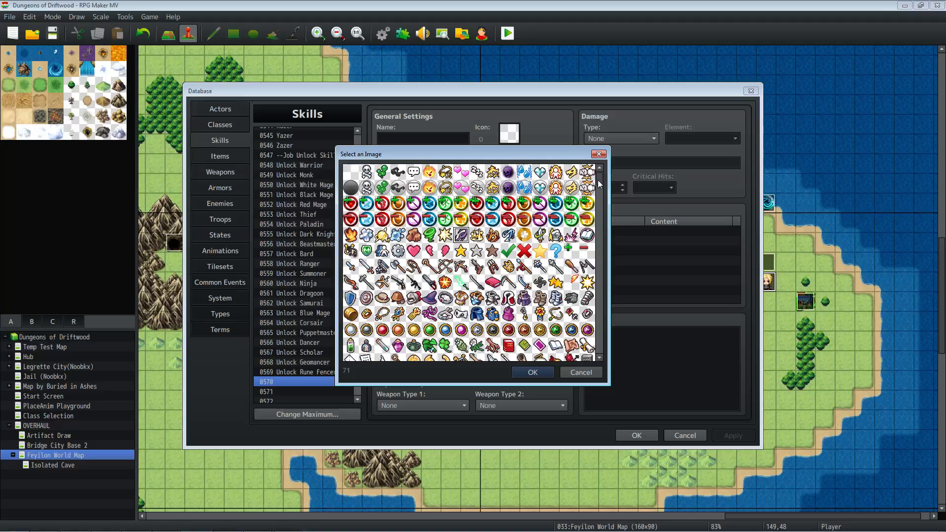
# Examine the custom icons below the coloured potions and bottles, checking icons 601, 615 and 618
pyautogui.moveTo(599, 180); pyautogui.dragTo(599, 203)
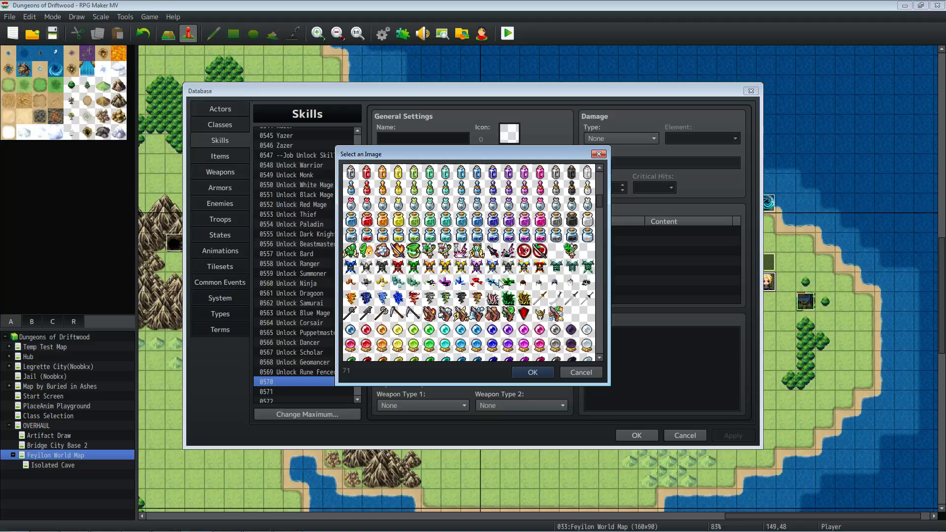
pyautogui.scroll(-2, 503, 281)
pyautogui.click(494, 236)
pyautogui.scroll(-3, 515, 250)
pyautogui.scroll(1, 515, 250)
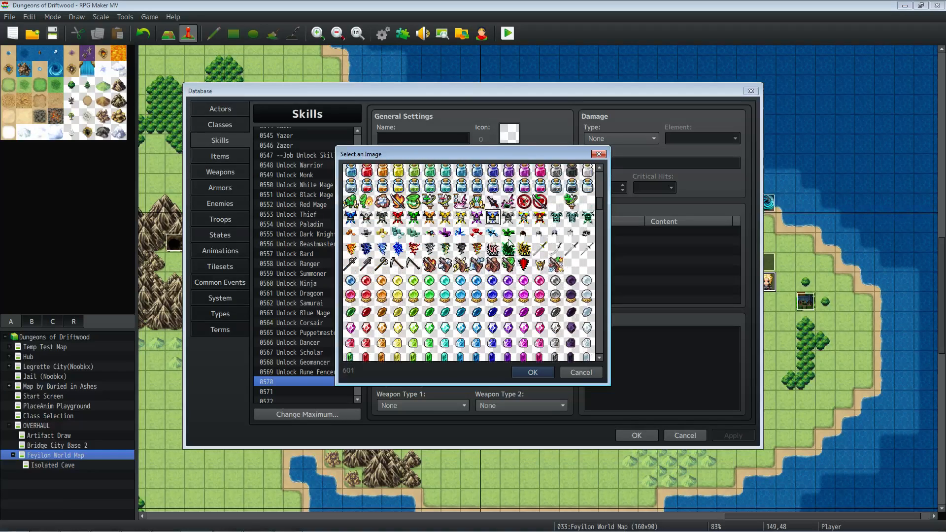
pyautogui.click(477, 249)
pyautogui.click(460, 232)
pyautogui.scroll(-1, 441, 244)
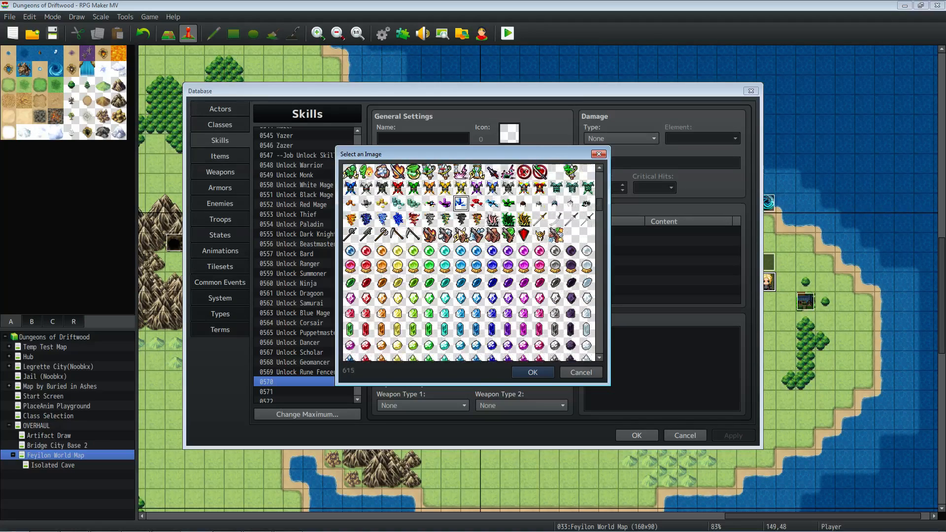
pyautogui.click(513, 205)
pyautogui.scroll(-1, 513, 206)
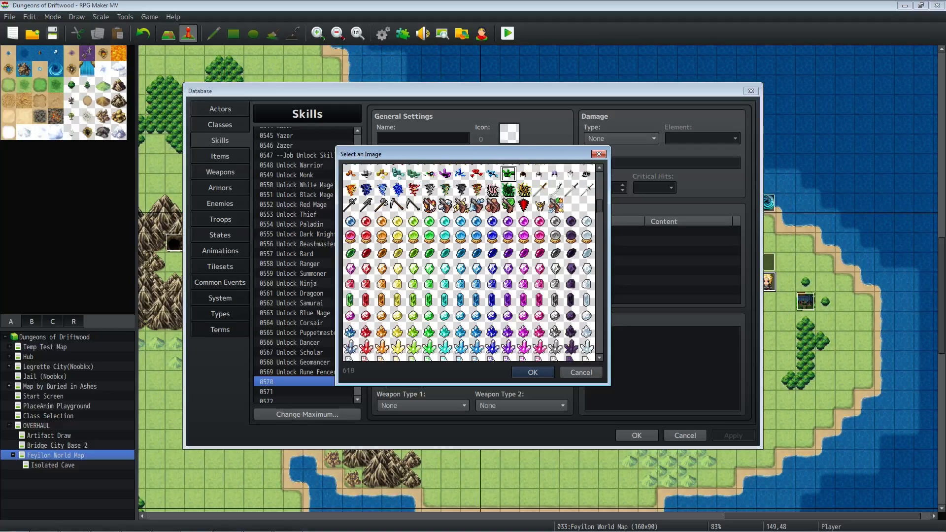
# Inspect individual icons in the row directly above the coloured orbs, ending on icon 648
pyautogui.click(457, 203)
pyautogui.click(419, 201)
pyautogui.click(440, 202)
pyautogui.click(463, 202)
pyautogui.click(482, 202)
pyautogui.click(496, 203)
pyautogui.click(512, 203)
pyautogui.click(524, 203)
pyautogui.click(503, 206)
pyautogui.click(480, 206)
pyautogui.click(496, 209)
pyautogui.click(475, 207)
pyautogui.scroll(-1, 475, 209)
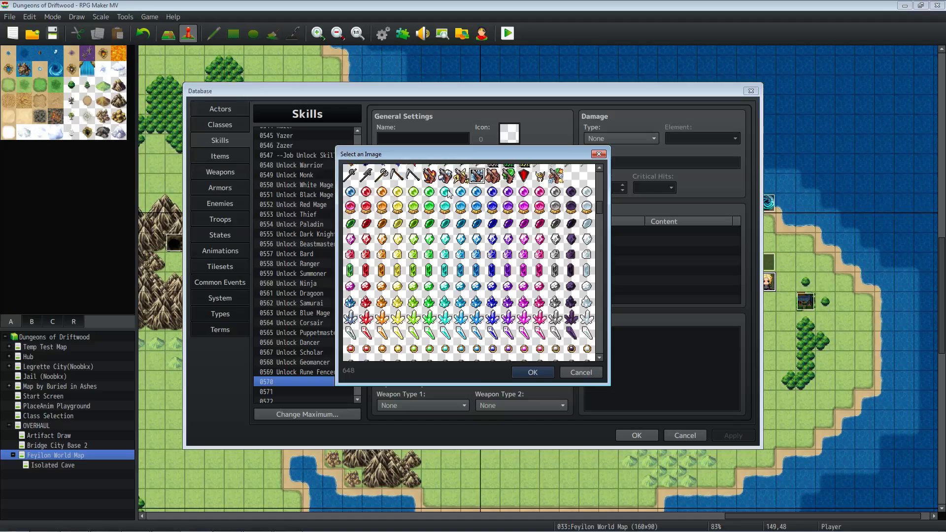
# Browse the colour-variant gem, coin, rock and cube icons down to the coloured weapon icons
pyautogui.scroll(-5, 394, 211)
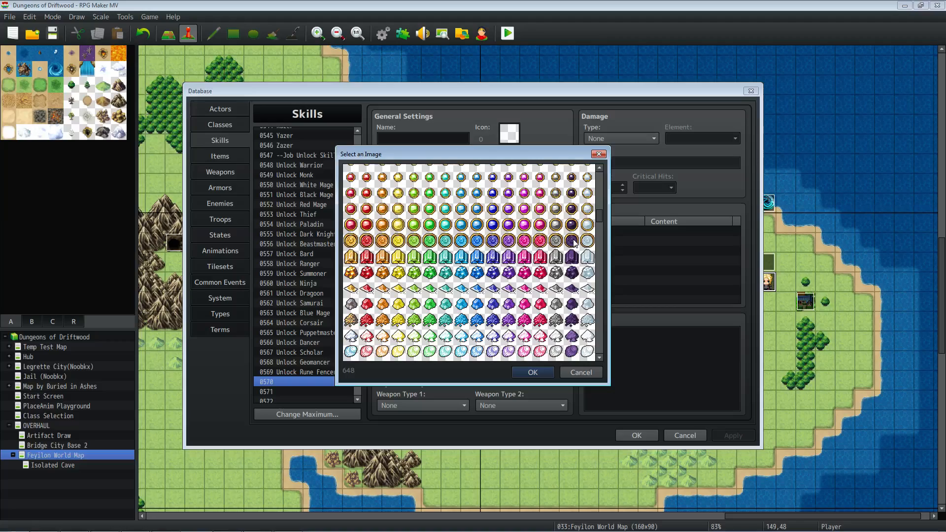
pyautogui.scroll(-5, 584, 254)
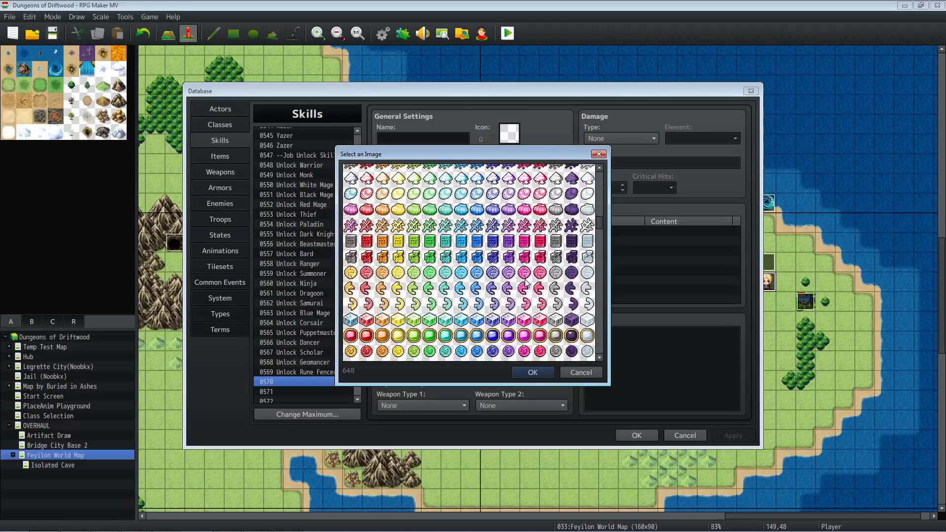
pyautogui.scroll(5, 420, 297)
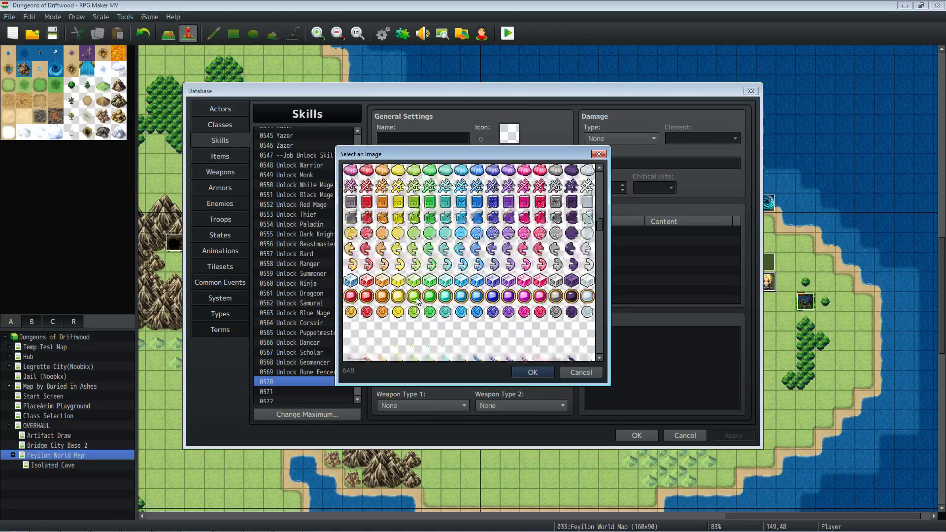
pyautogui.scroll(1, 427, 273)
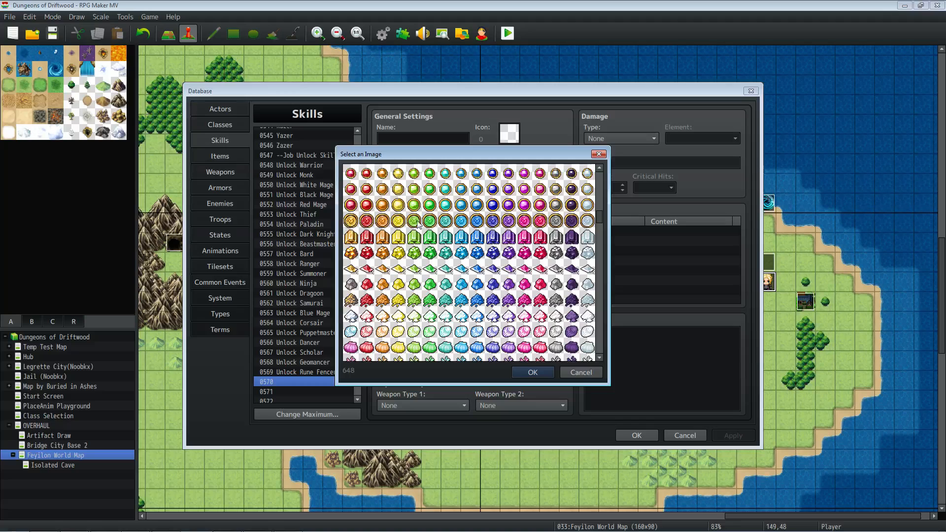
pyautogui.scroll(-7, 461, 222)
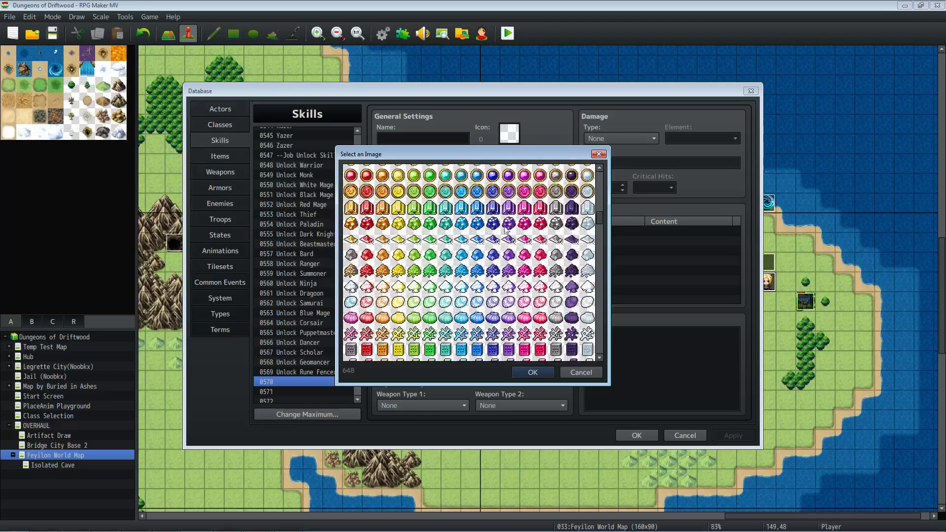
pyautogui.scroll(-10, 461, 222)
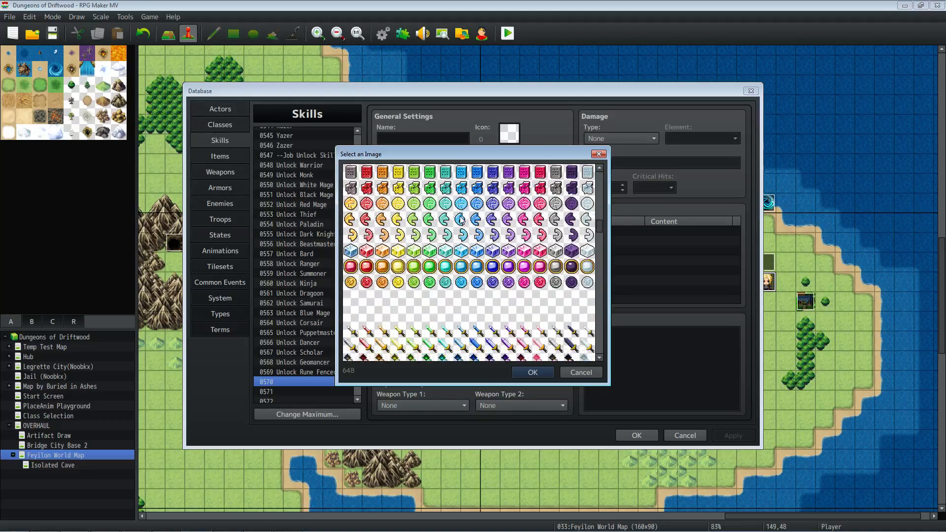
pyautogui.scroll(-3, 428, 213)
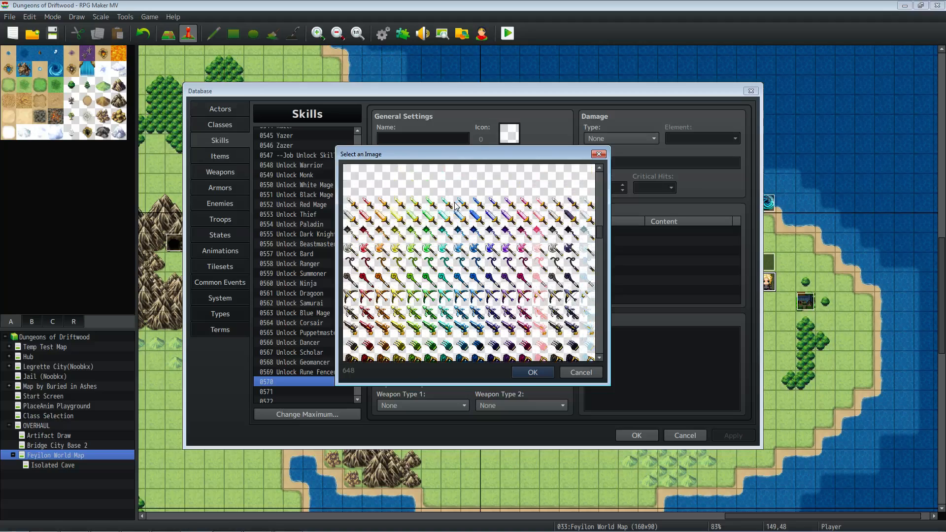
# Examine the coloured weapon icon rows, checking the indexes of icons such as 1208 and 1319
pyautogui.scroll(4, 458, 213)
pyautogui.click(461, 229)
pyautogui.click(472, 246)
pyautogui.scroll(-4, 469, 246)
pyautogui.scroll(2, 461, 248)
pyautogui.scroll(-3, 452, 249)
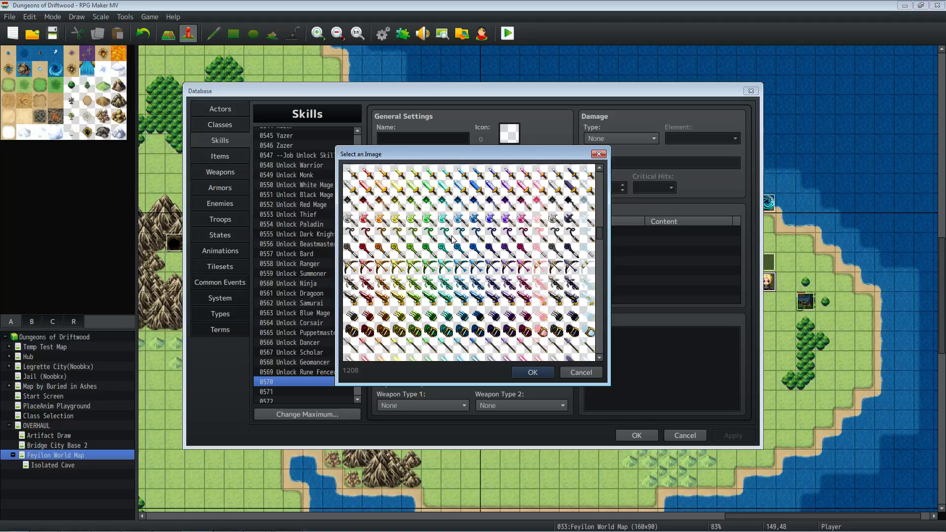
pyautogui.scroll(-5, 522, 183)
pyautogui.scroll(4, 521, 183)
pyautogui.scroll(1, 521, 183)
pyautogui.scroll(-3, 522, 183)
pyautogui.scroll(3, 475, 184)
pyautogui.click(445, 202)
pyautogui.click(462, 268)
pyautogui.scroll(-6, 467, 261)
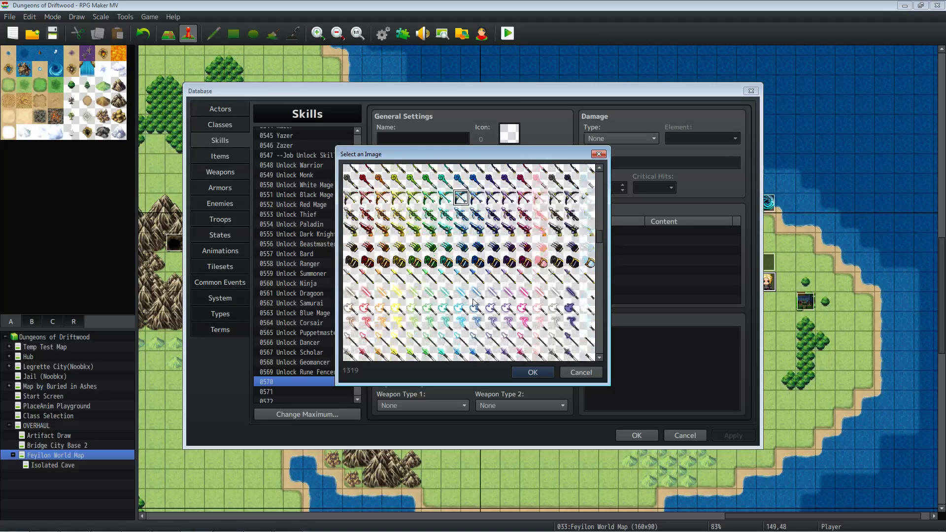
# Look through the remaining coloured weapons and the framed square icons, checking icons 1800 and 1816
pyautogui.scroll(-5, 467, 256)
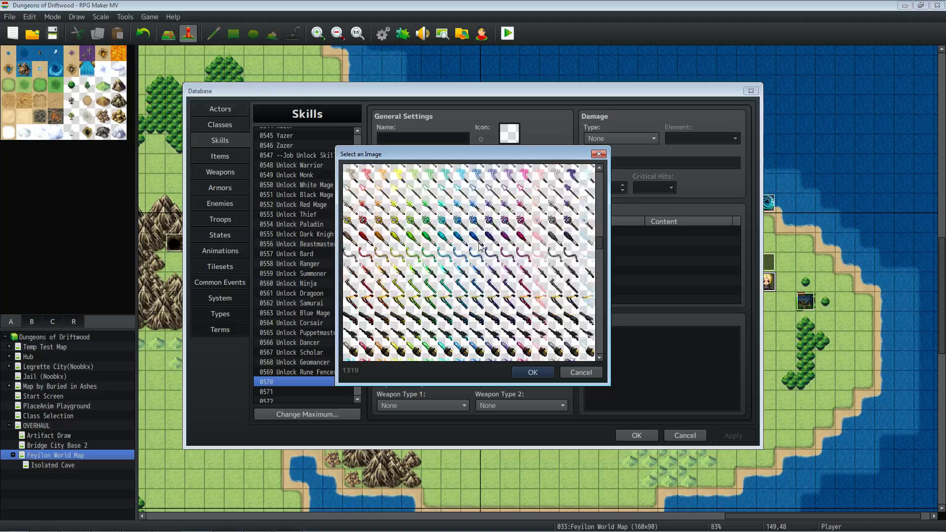
pyautogui.scroll(-6, 481, 245)
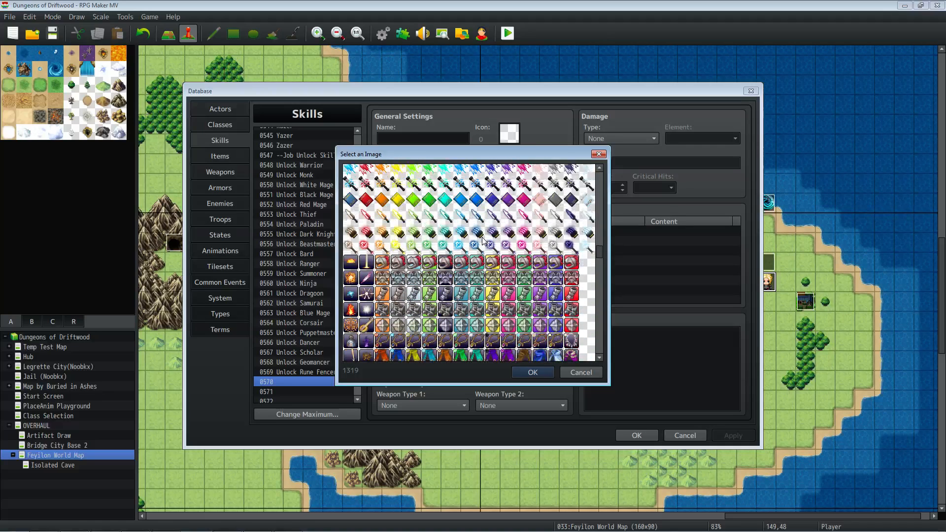
pyautogui.scroll(-1, 483, 242)
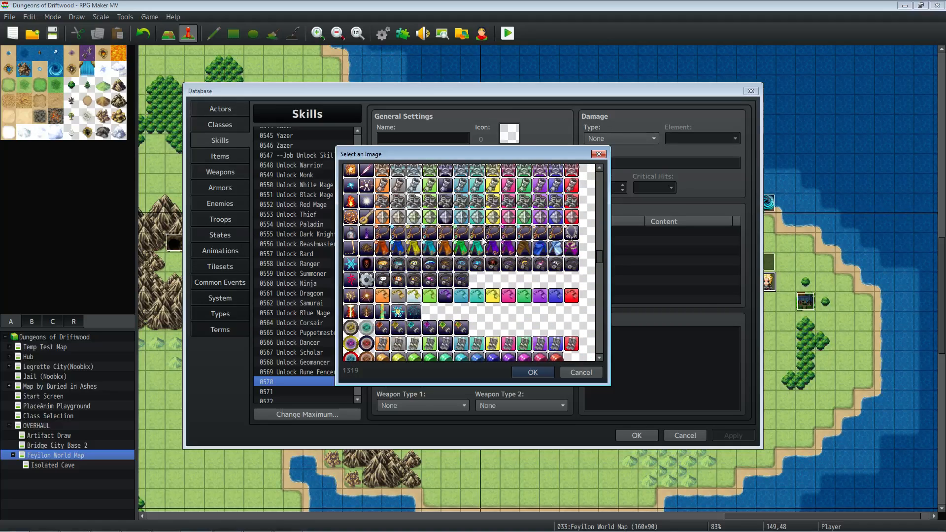
pyautogui.scroll(-1, 483, 241)
pyautogui.scroll(2, 484, 236)
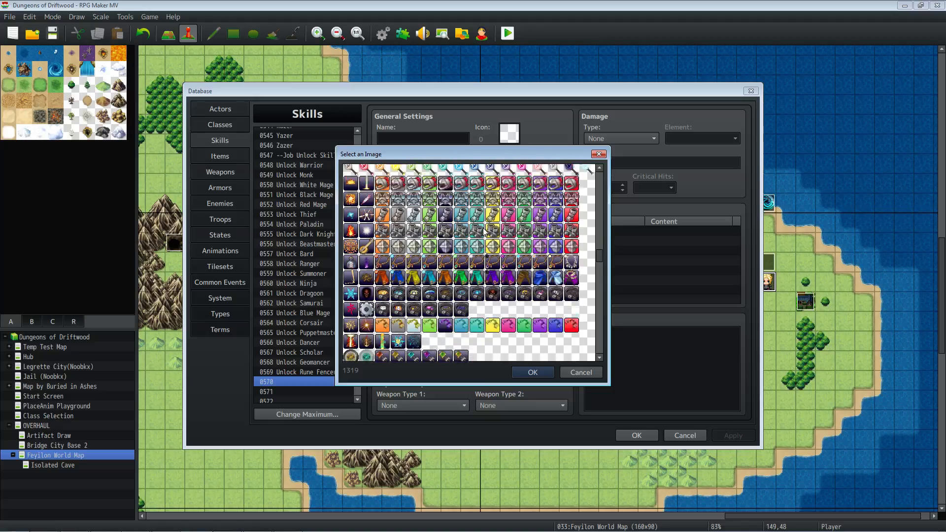
pyautogui.scroll(-1, 485, 232)
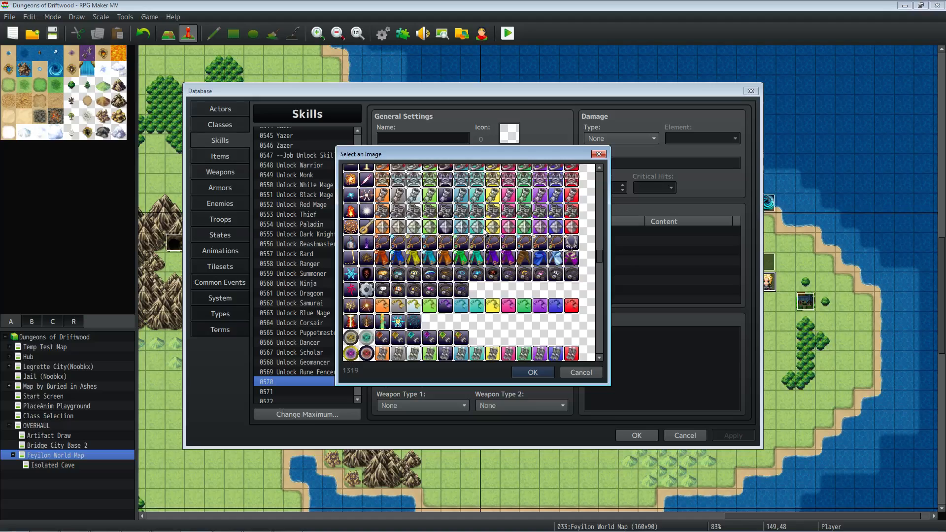
pyautogui.click(480, 227)
pyautogui.scroll(-1, 485, 234)
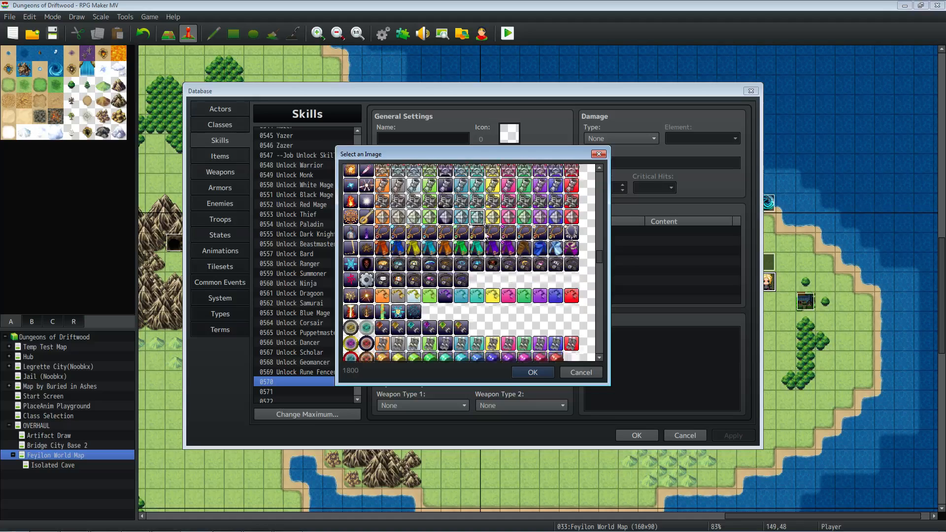
pyautogui.scroll(1, 485, 237)
pyautogui.click(477, 242)
pyautogui.scroll(-3, 469, 262)
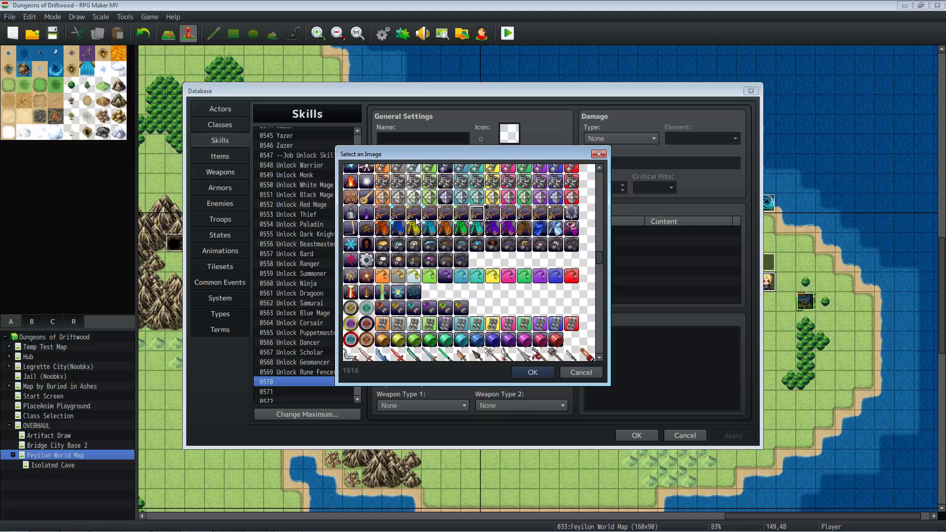
# Review the framed square icon rows from their beginning and select icon 1812
pyautogui.scroll(7, 459, 246)
pyautogui.scroll(1, 456, 226)
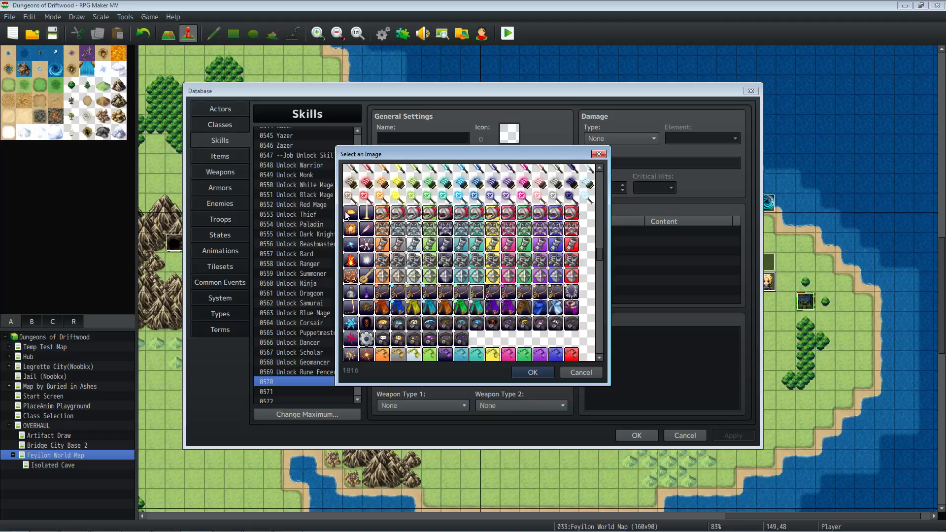
pyautogui.scroll(-1, 346, 213)
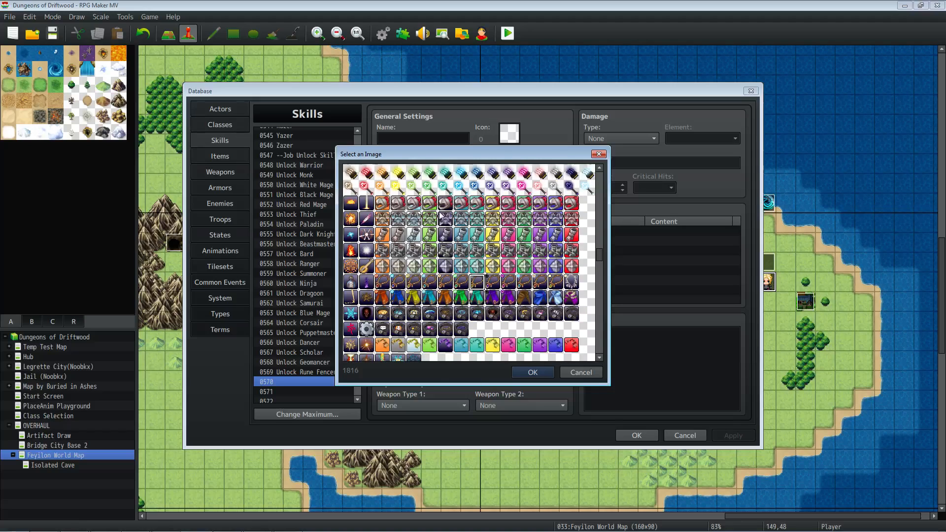
pyautogui.scroll(-2, 379, 212)
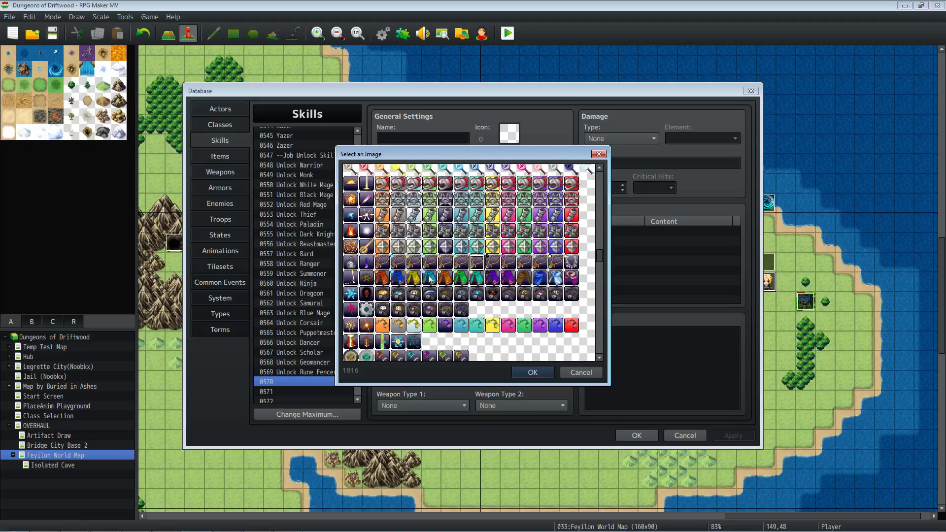
pyautogui.scroll(-2, 468, 239)
pyautogui.scroll(2, 468, 240)
pyautogui.click(414, 262)
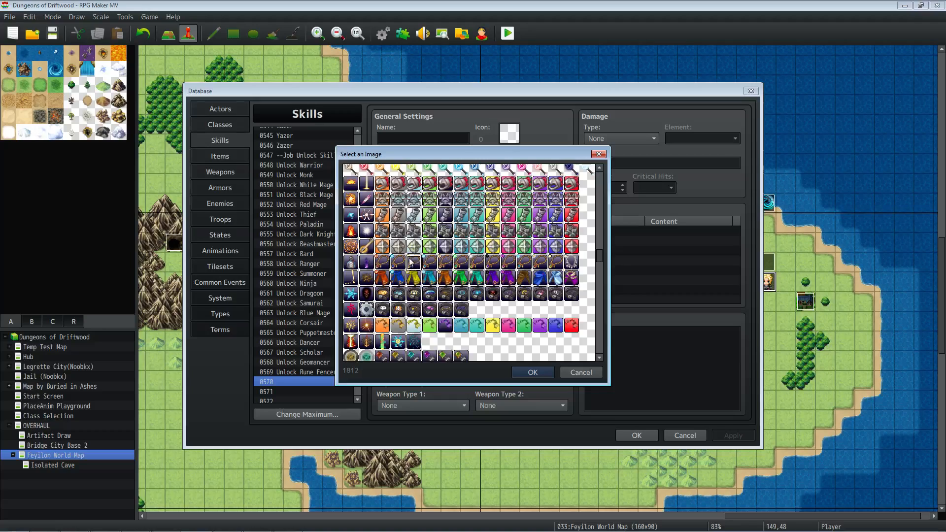
# Inspect individual framed icons in the row around icon 1812 and the coloured cape icons beneath it
pyautogui.click(382, 262)
pyautogui.click(412, 262)
pyautogui.click(387, 263)
pyautogui.click(493, 280)
pyautogui.click(413, 279)
pyautogui.click(444, 279)
pyautogui.click(457, 262)
pyautogui.click(480, 261)
pyautogui.click(412, 264)
pyautogui.click(428, 262)
pyautogui.click(379, 251)
pyautogui.click(378, 262)
# Check framed icon 1821 and view the rows below it down to the unframed weapon and armour icons
pyautogui.scroll(-1, 396, 270)
pyautogui.click(382, 270)
pyautogui.click(556, 254)
pyautogui.scroll(-1, 568, 261)
pyautogui.scroll(-2, 569, 262)
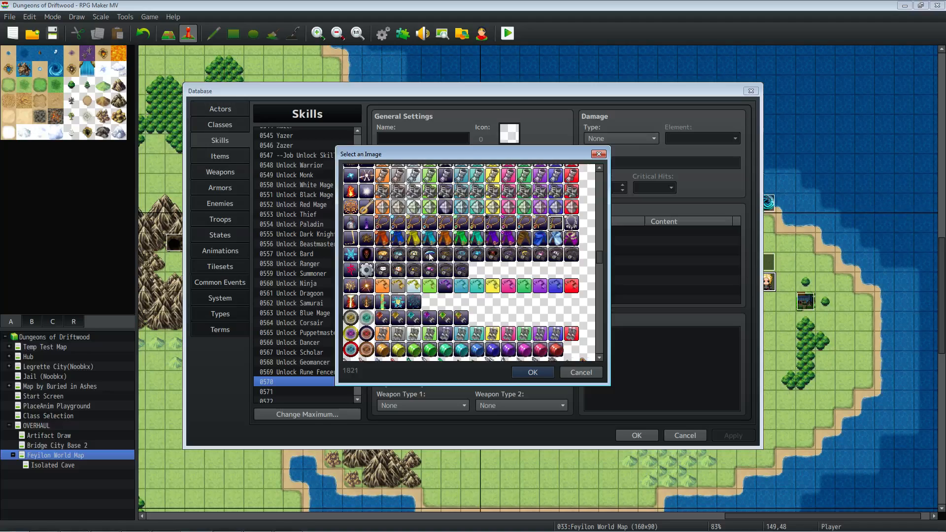
pyautogui.scroll(-3, 429, 257)
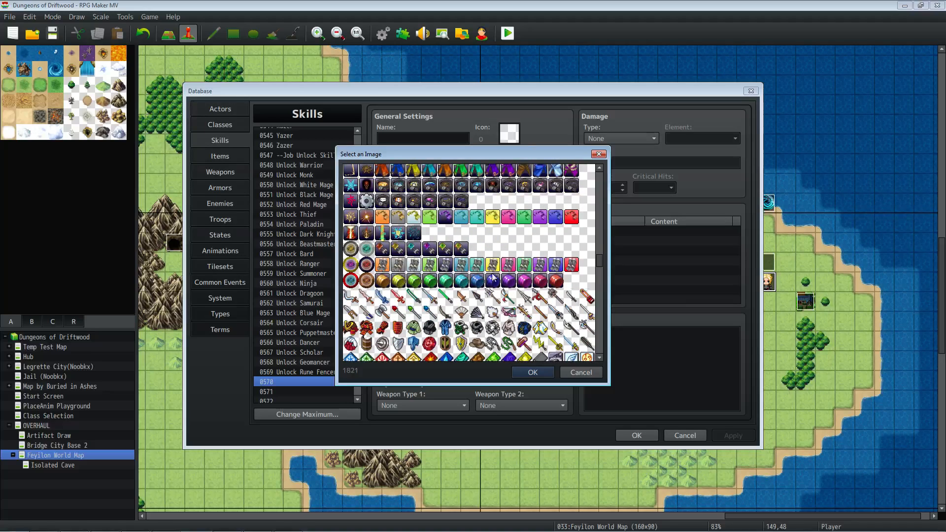
# Assign the purple orb icon 1946 to the unnamed skill 0570 and accept the database changes
pyautogui.click(540, 280)
pyautogui.click(512, 285)
pyautogui.click(535, 372)
pyautogui.click(640, 434)
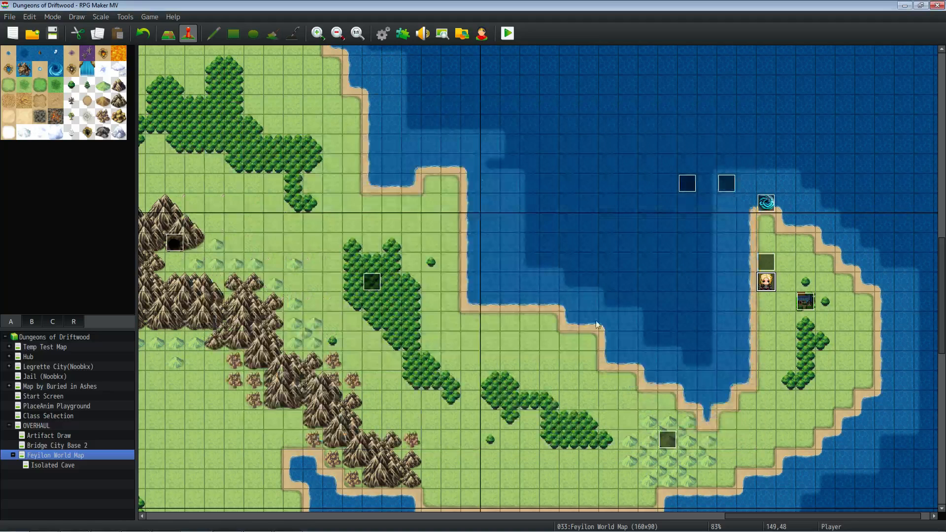
# Open the plugin list and look through the Yanfly plugins down to YEP_EquipBattleSkills and its extensions
pyautogui.click(405, 34)
pyautogui.scroll(-5, 512, 255)
pyautogui.scroll(-10, 487, 248)
pyautogui.scroll(-2, 369, 253)
pyautogui.scroll(-3, 347, 225)
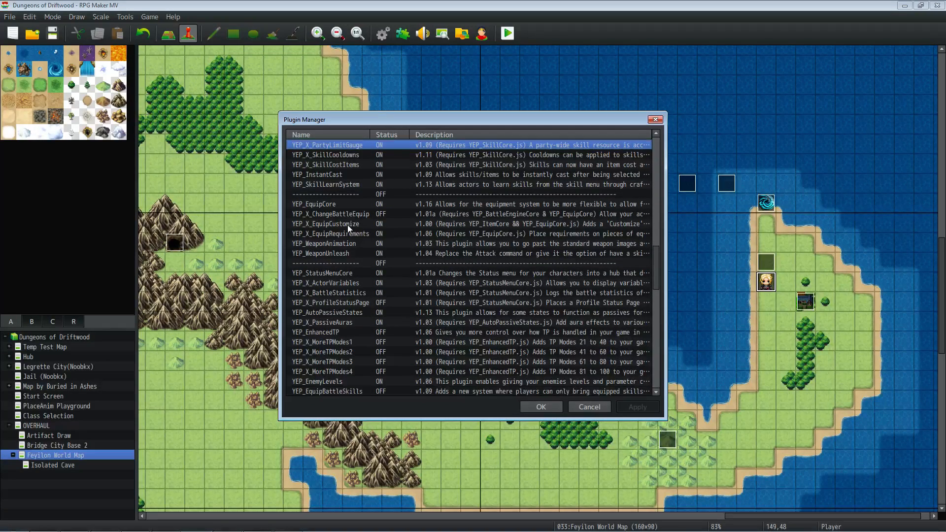
pyautogui.scroll(-3, 351, 264)
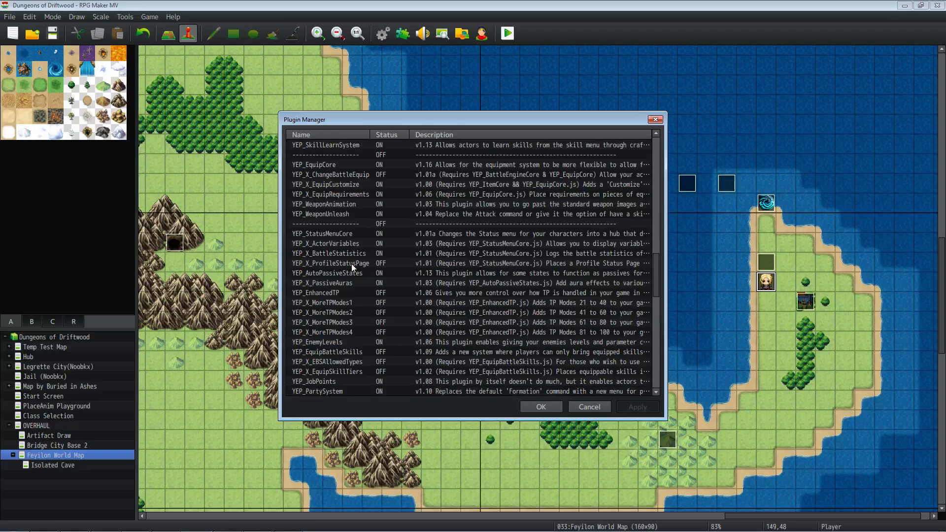
pyautogui.scroll(-1, 351, 264)
pyautogui.click(348, 282)
pyautogui.scroll(-1, 354, 284)
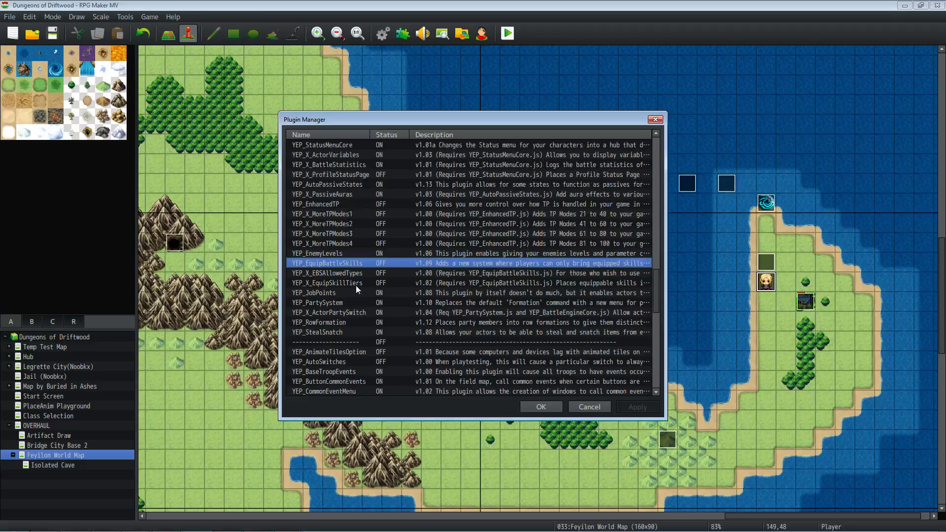
pyautogui.scroll(-1, 353, 266)
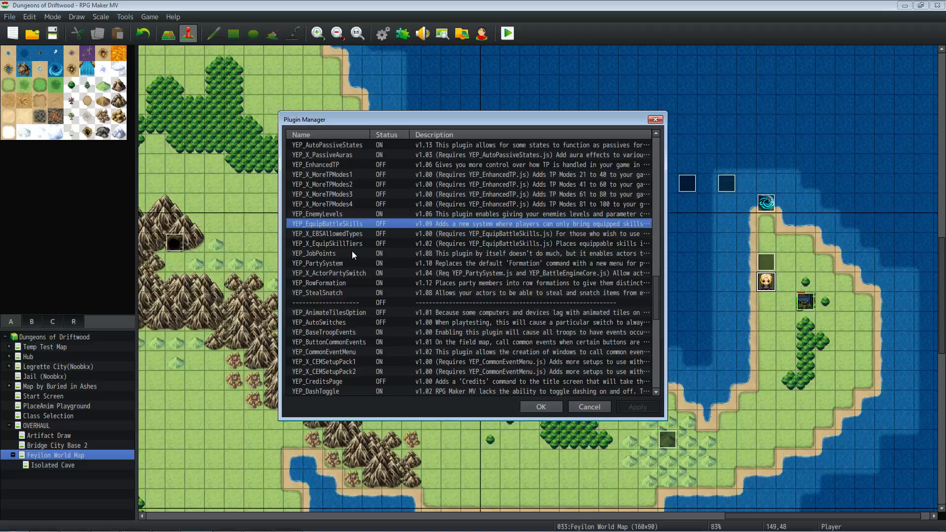
pyautogui.scroll(-2, 348, 217)
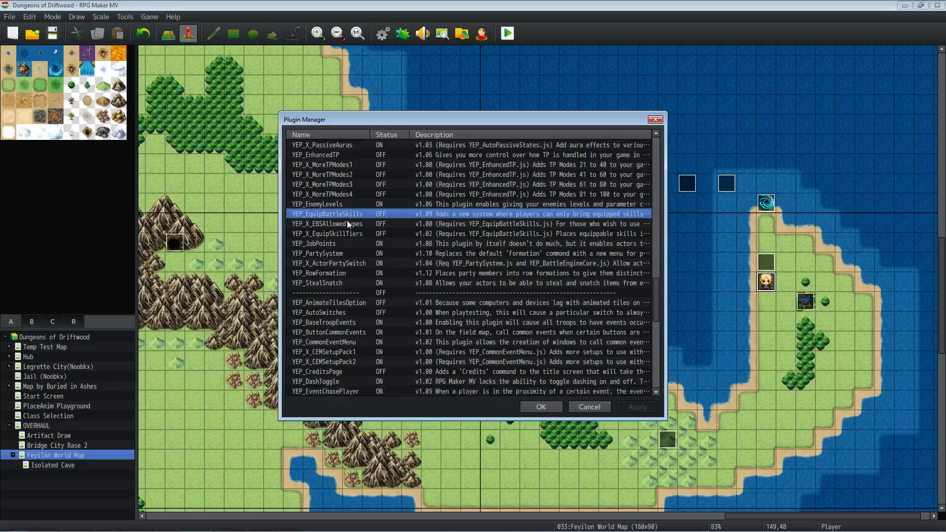
# Look further through the plugin list to find the map selection plugins YEP_MapSelectEquip and YEP_MapSelectSkill
pyautogui.click(341, 244)
pyautogui.scroll(-1, 346, 259)
pyautogui.click(350, 256)
pyautogui.scroll(-1, 351, 264)
pyautogui.click(351, 265)
pyautogui.scroll(-1, 349, 271)
pyautogui.click(348, 271)
pyautogui.scroll(-2, 350, 270)
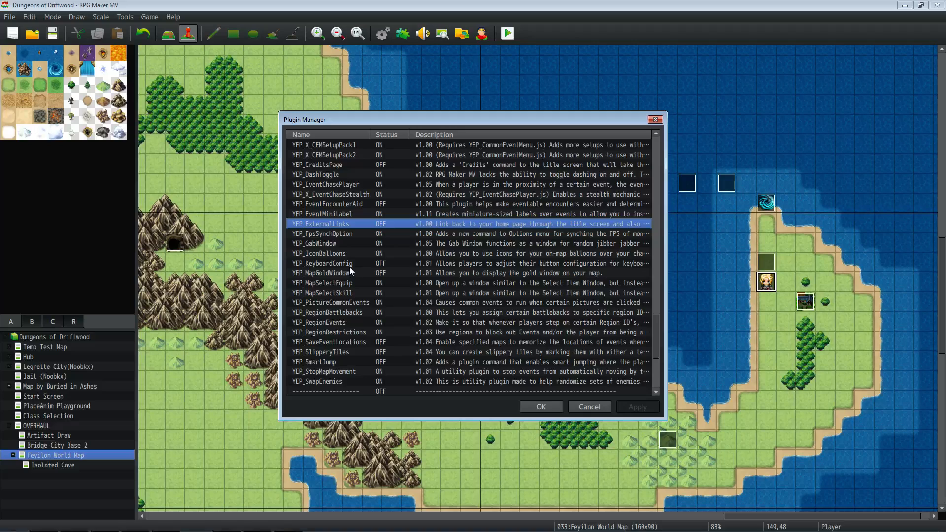
pyautogui.scroll(-1, 350, 266)
pyautogui.click(339, 279)
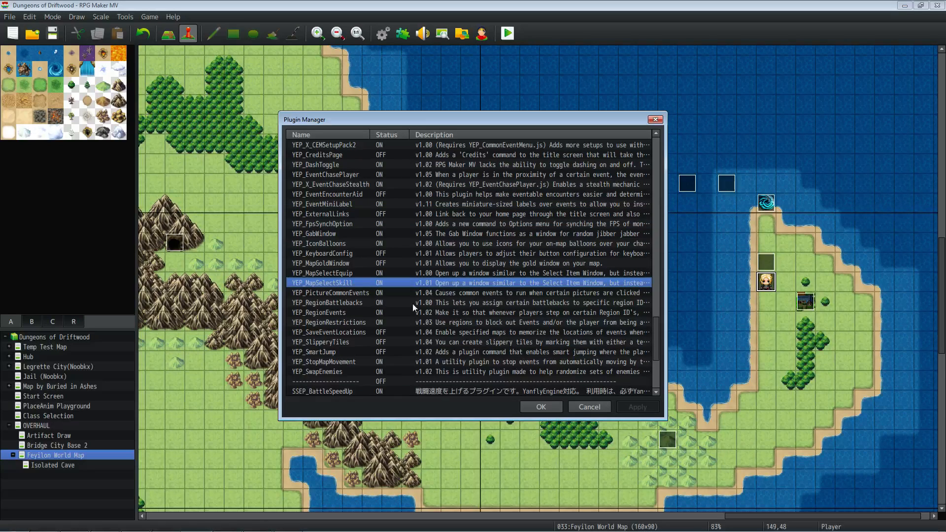
# Compare the YEP_MapSelectEquip and YEP_MapSelectSkill entries and open the settings of YEP_MapSelectEquip
pyautogui.click(365, 270)
pyautogui.click(351, 281)
pyautogui.click(354, 273)
pyautogui.click(354, 282)
pyautogui.doubleClick(353, 273)
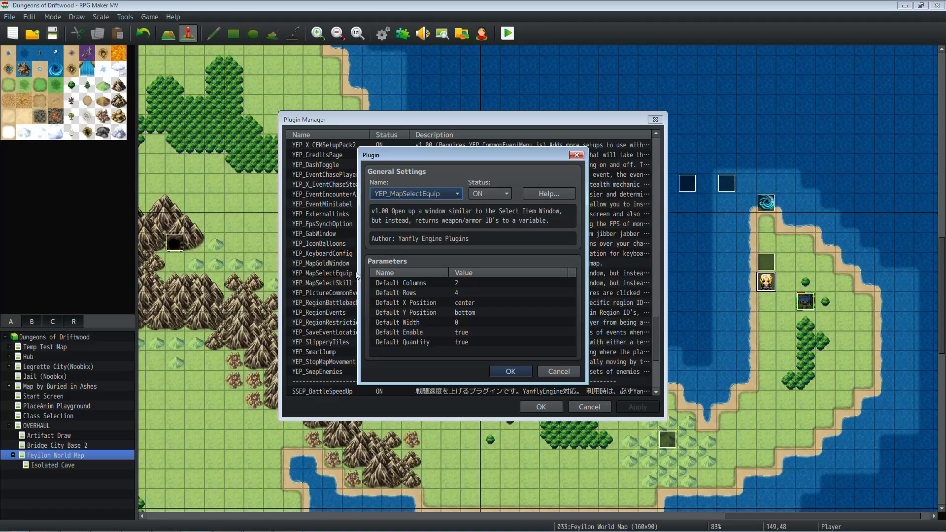
# Read the YEP_MapSelectEquip help on the window's column, row, width and position commands, and close the plugin's settings
pyautogui.click(537, 191)
pyautogui.scroll(-4, 464, 254)
pyautogui.scroll(-4, 463, 254)
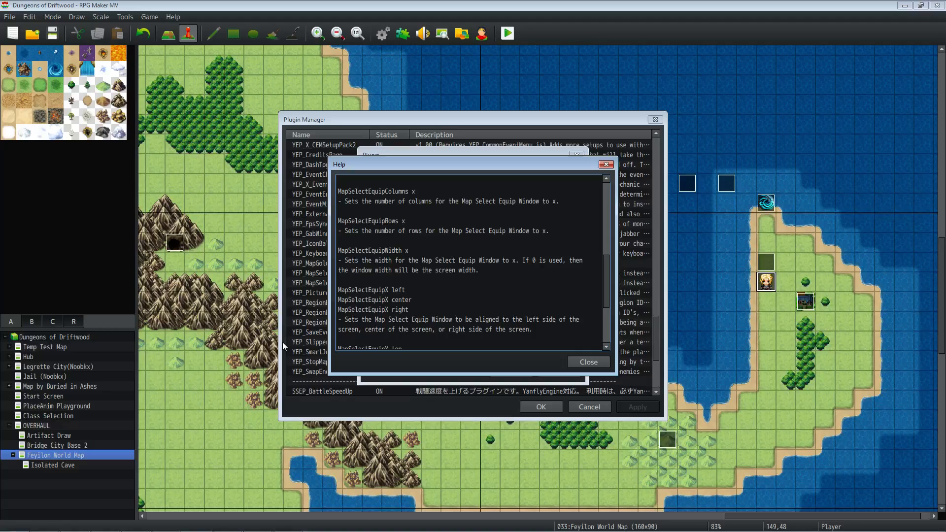
pyautogui.scroll(-2, 495, 313)
pyautogui.click(588, 362)
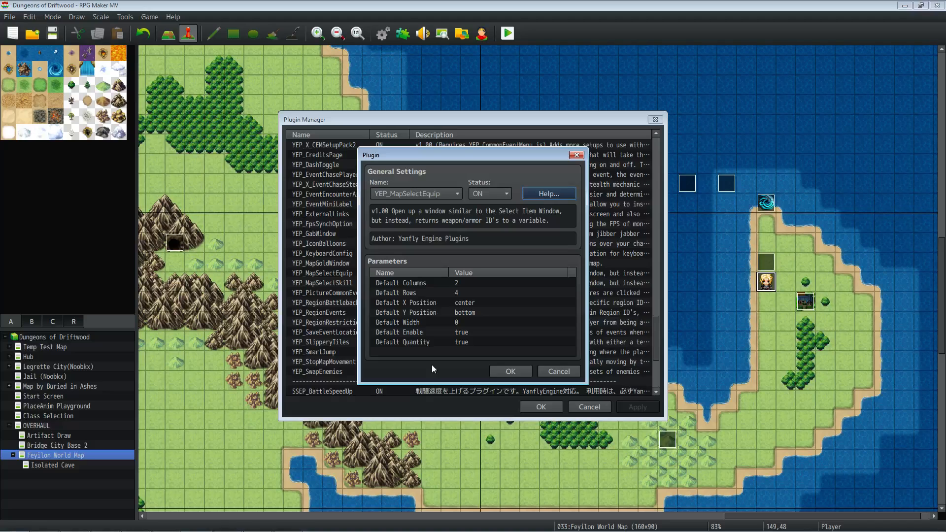
pyautogui.click(512, 372)
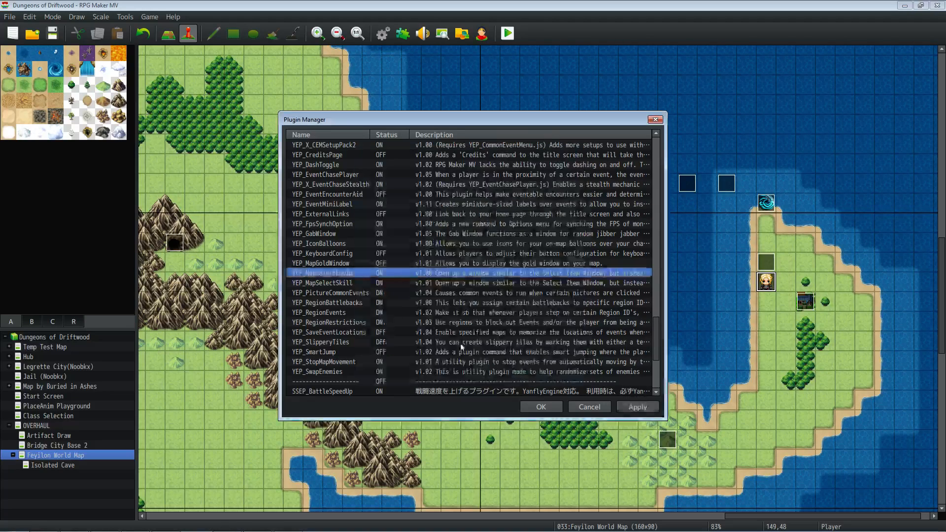
# Check the plugin entries from YEP_MapSelectSkill to YEP_RegionBattlebacks, and accept the plugin list and save the project
pyautogui.click(323, 283)
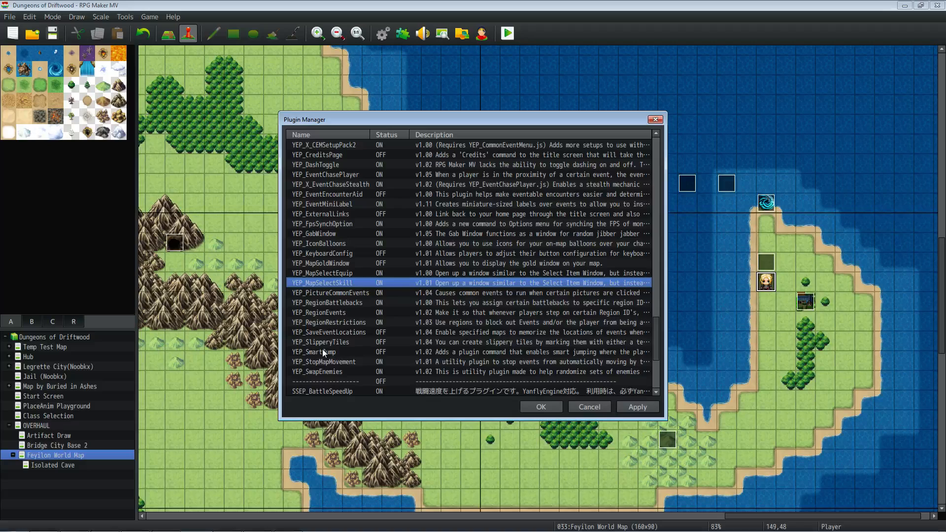
pyautogui.click(401, 333)
pyautogui.scroll(-1, 410, 332)
pyautogui.click(359, 264)
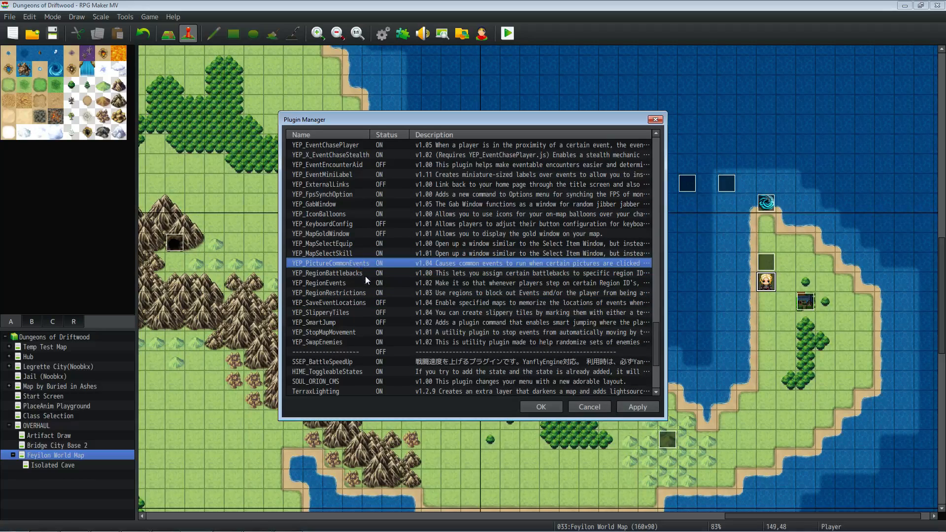
pyautogui.click(365, 274)
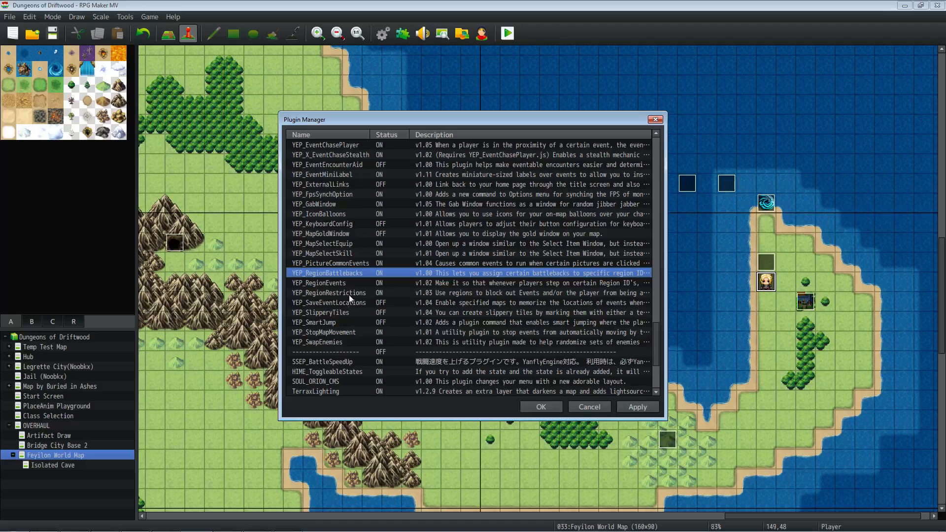
pyautogui.click(545, 410)
pyautogui.click(57, 36)
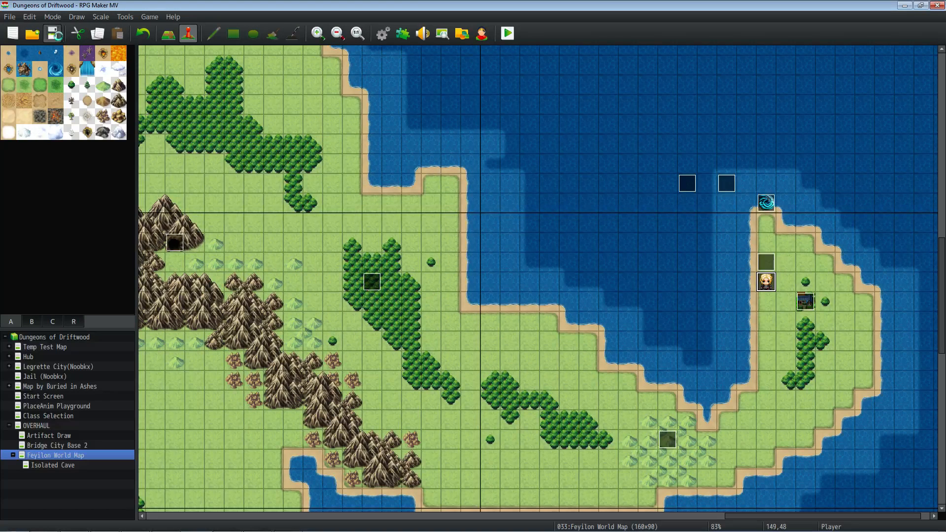
# Open the database and examine the job unlock skills from Unlock Warrior through Unlock Red Mage
pyautogui.click(383, 34)
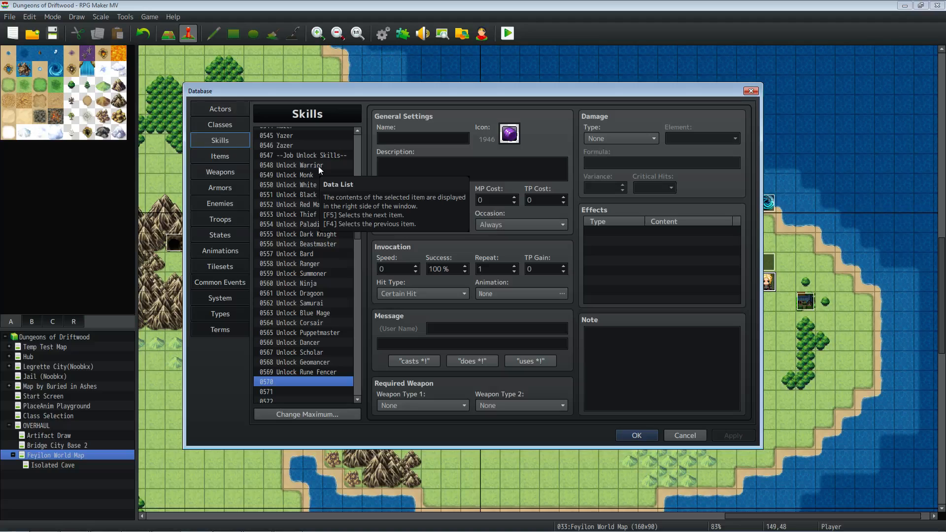
pyautogui.click(299, 163)
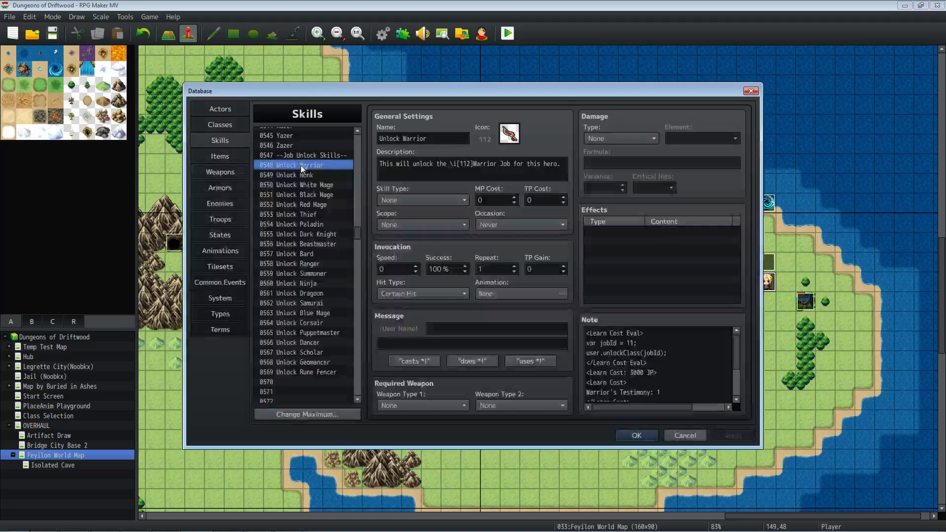
pyautogui.click(311, 183)
pyautogui.click(298, 203)
pyautogui.click(312, 188)
pyautogui.click(310, 214)
pyautogui.click(317, 193)
pyautogui.click(317, 205)
pyautogui.moveTo(719, 531)
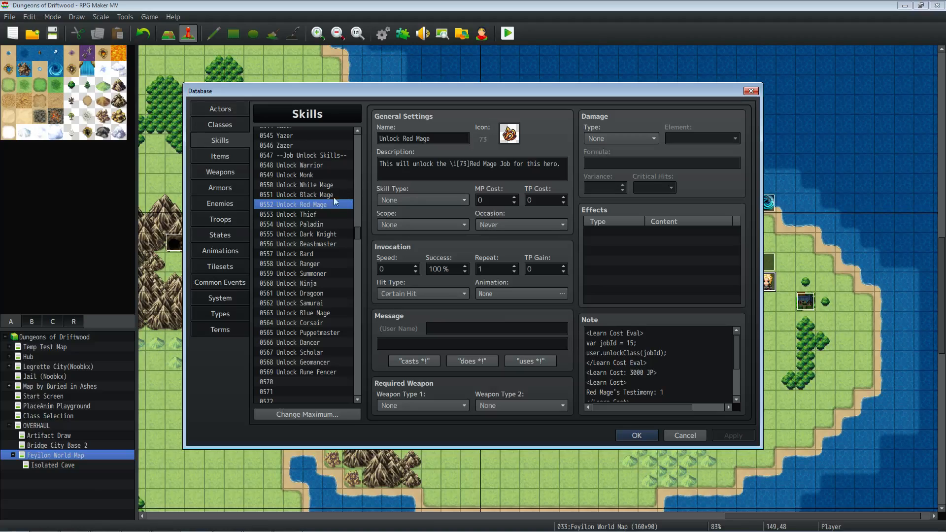
# Examine the job unlock skills from Unlock Thief through Unlock Ranger
pyautogui.click(324, 215)
pyautogui.click(330, 228)
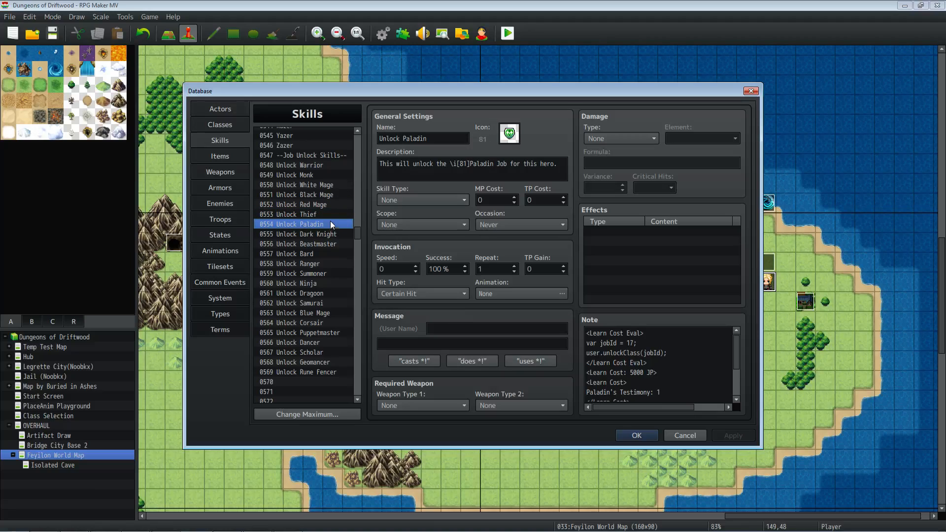
pyautogui.click(328, 237)
pyautogui.click(326, 244)
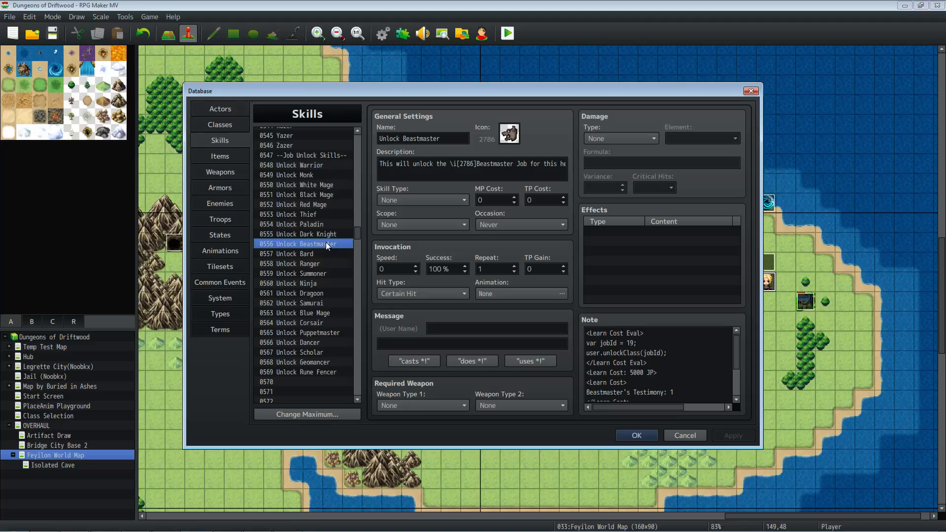
pyautogui.click(318, 253)
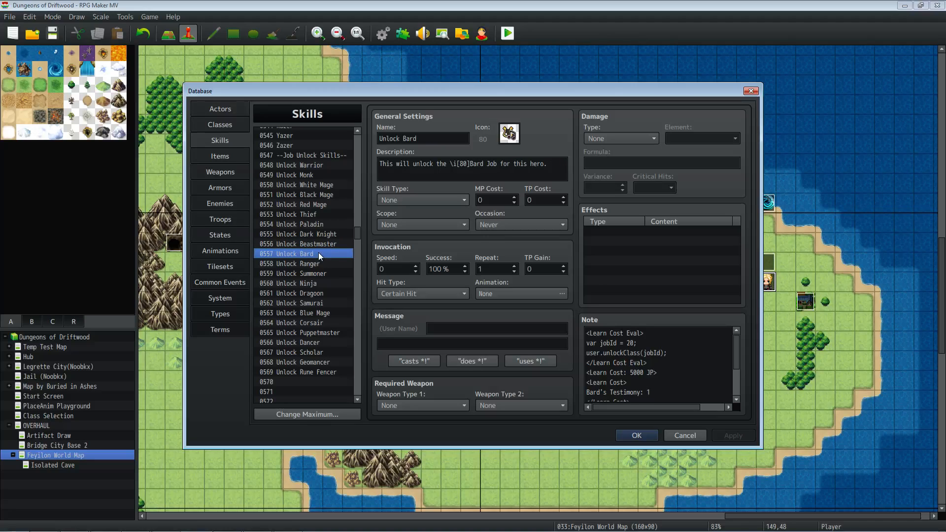
pyautogui.click(328, 264)
# Look through the skills beyond the job unlocks, viewing Tri-pierce and the enemy variant Lacerating Strikes
pyautogui.scroll(-2, 329, 264)
pyautogui.scroll(2, 315, 207)
pyautogui.scroll(-10, 311, 227)
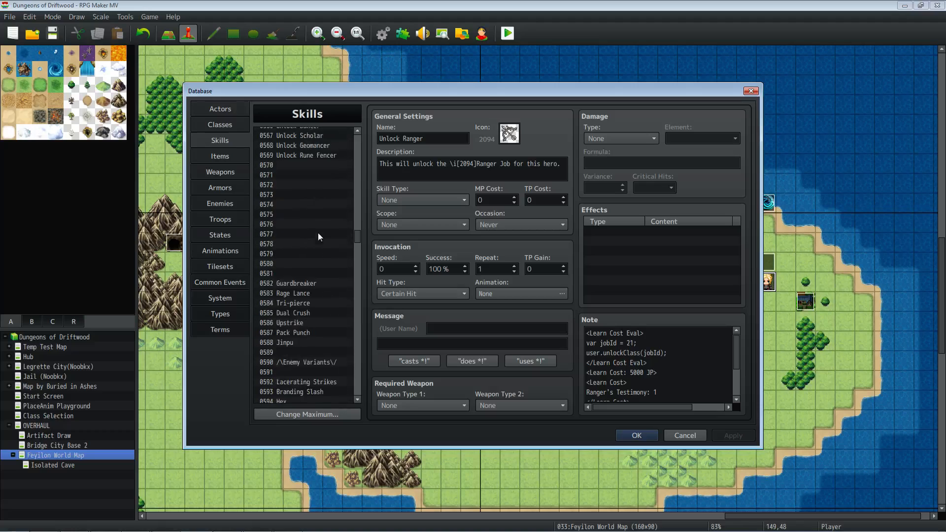
pyautogui.click(313, 194)
pyautogui.click(314, 204)
pyautogui.scroll(-3, 312, 227)
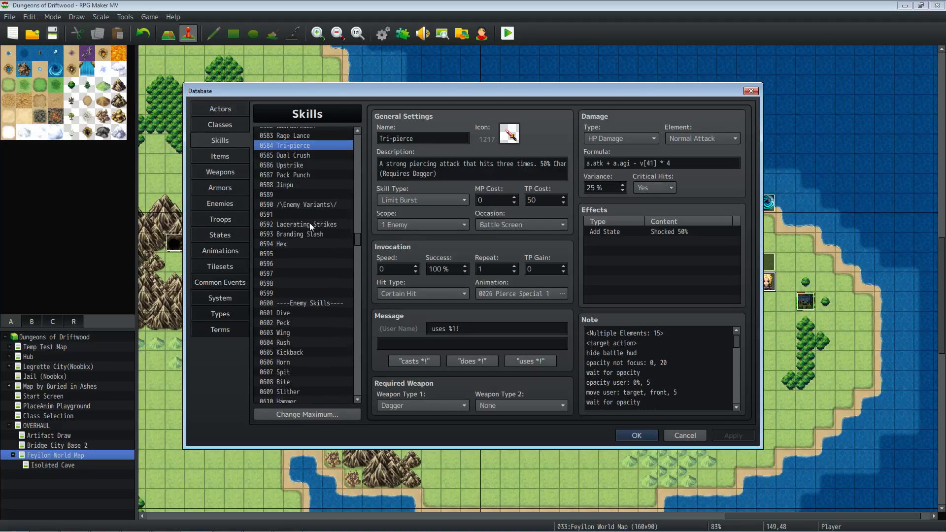
pyautogui.click(318, 204)
pyautogui.scroll(-3, 324, 233)
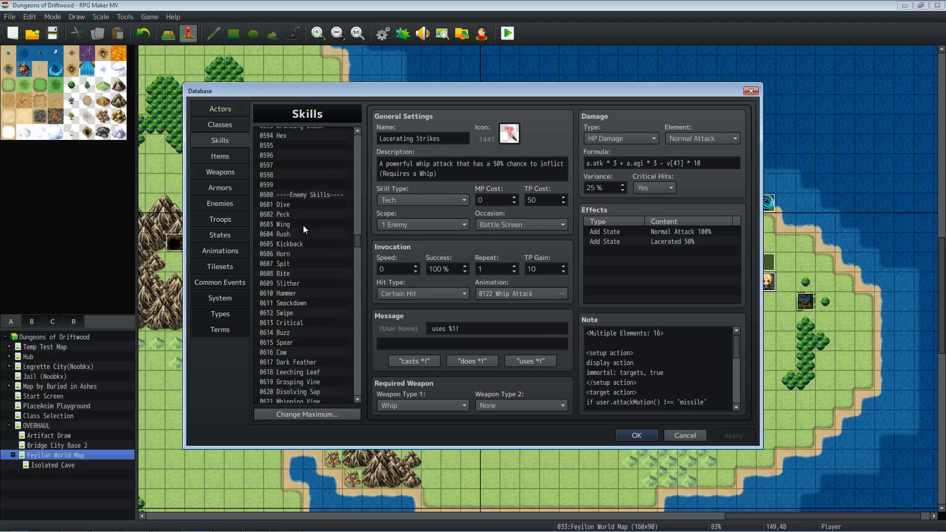
# Go to the Enemy Skills section and examine the Dive skill's damage formula, element and Multiple Elements note
pyautogui.click(313, 195)
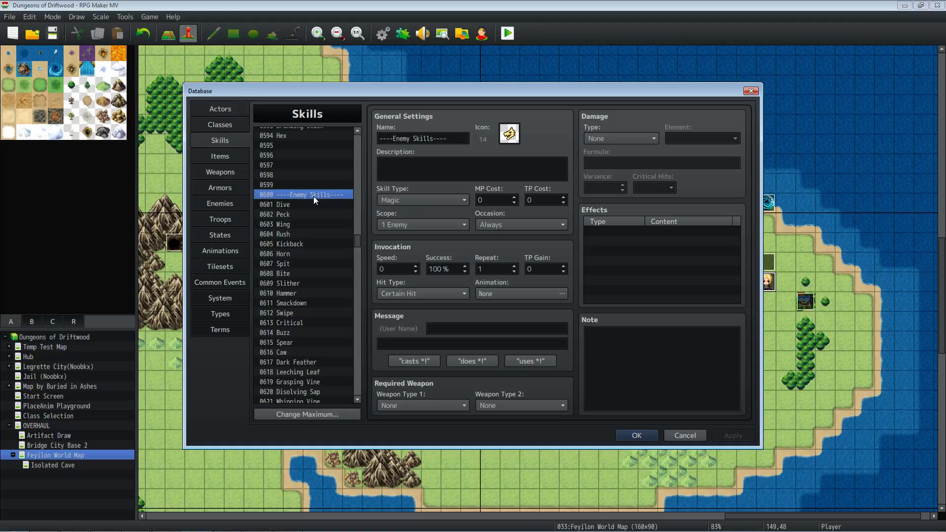
pyautogui.scroll(-2, 298, 202)
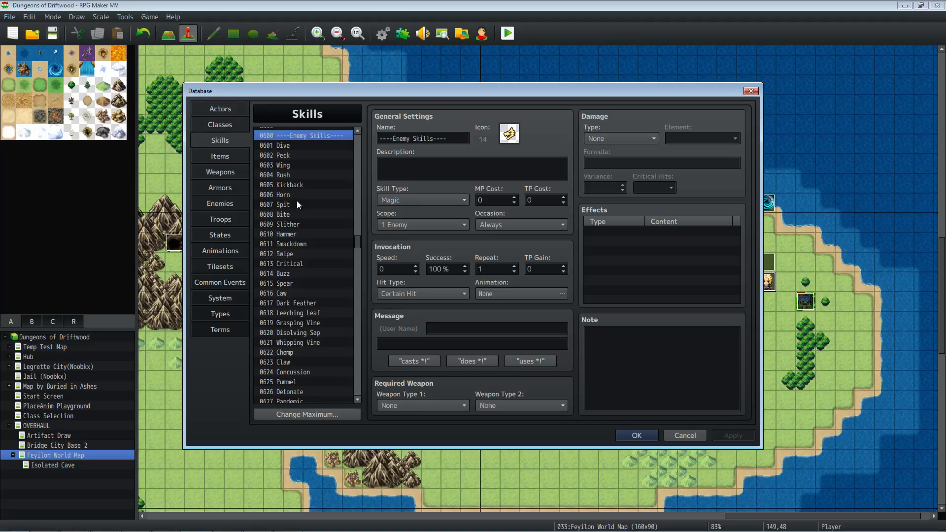
pyautogui.click(302, 148)
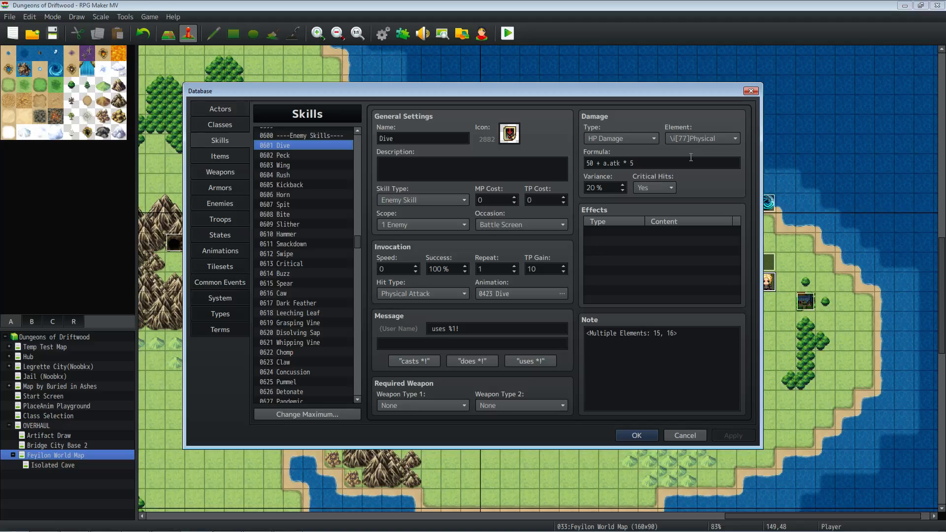
pyautogui.moveTo(634, 179)
pyautogui.click(694, 341)
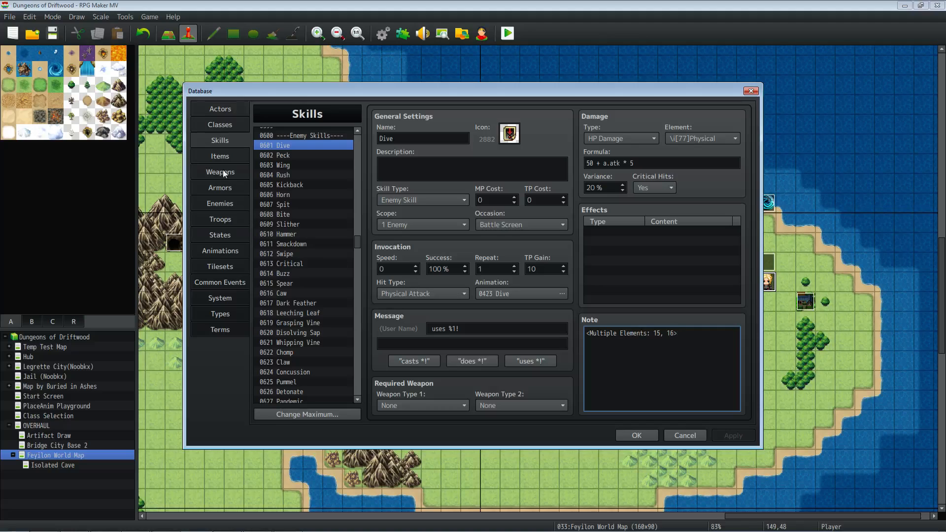
# View the Poison state and highlight target.elementRate(10) in the custom apply effect of its note
pyautogui.click(232, 237)
pyautogui.click(302, 240)
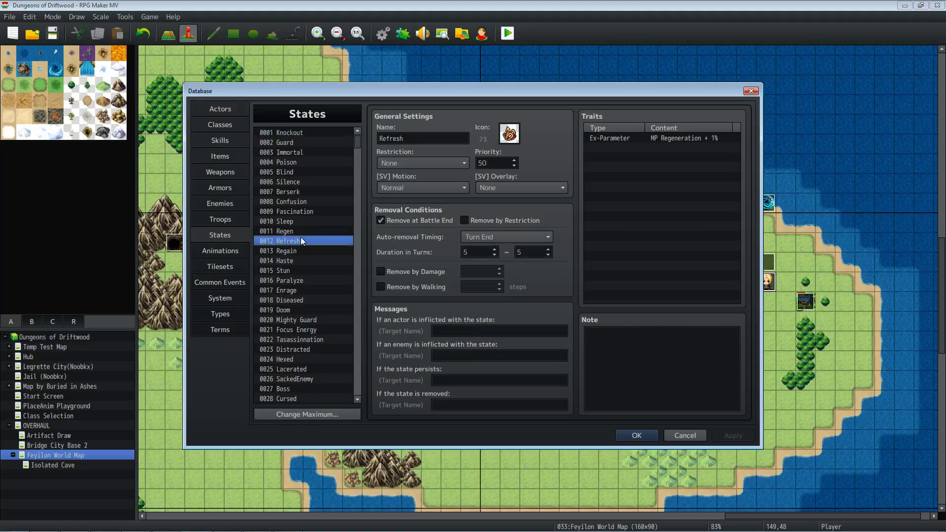
pyautogui.click(300, 170)
pyautogui.click(303, 161)
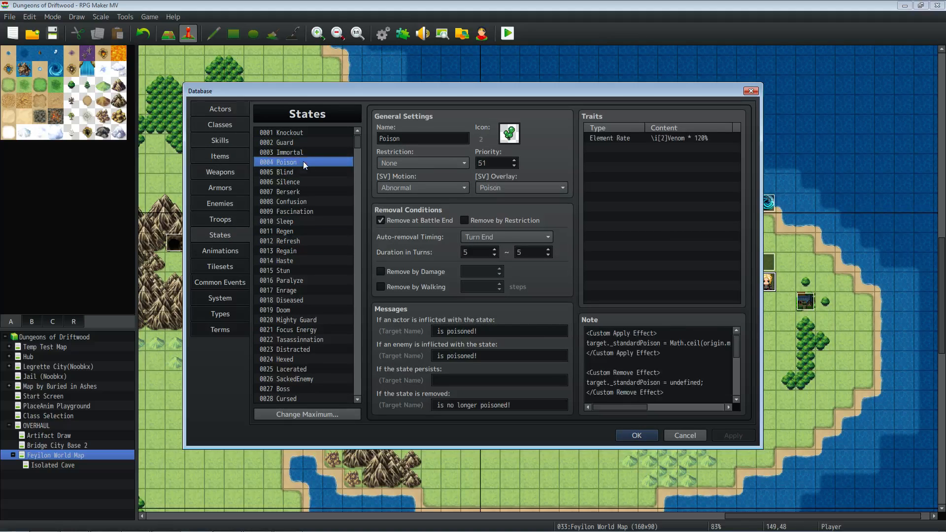
pyautogui.moveTo(680, 344); pyautogui.dragTo(777, 347)
pyautogui.click(665, 362)
pyautogui.click(649, 344)
pyautogui.moveTo(649, 343); pyautogui.dragTo(722, 347)
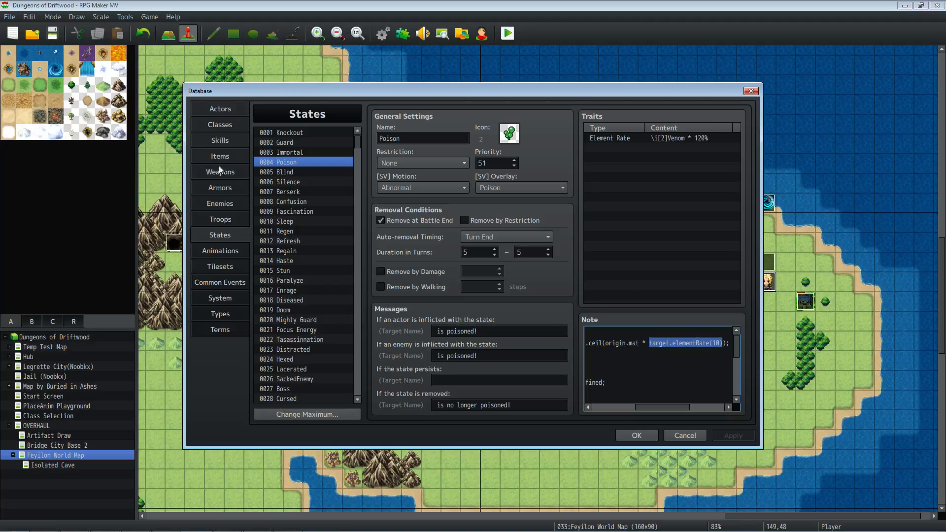
# Return to the skills, highlight the note text of the selected skill, and close the database
pyautogui.click(226, 140)
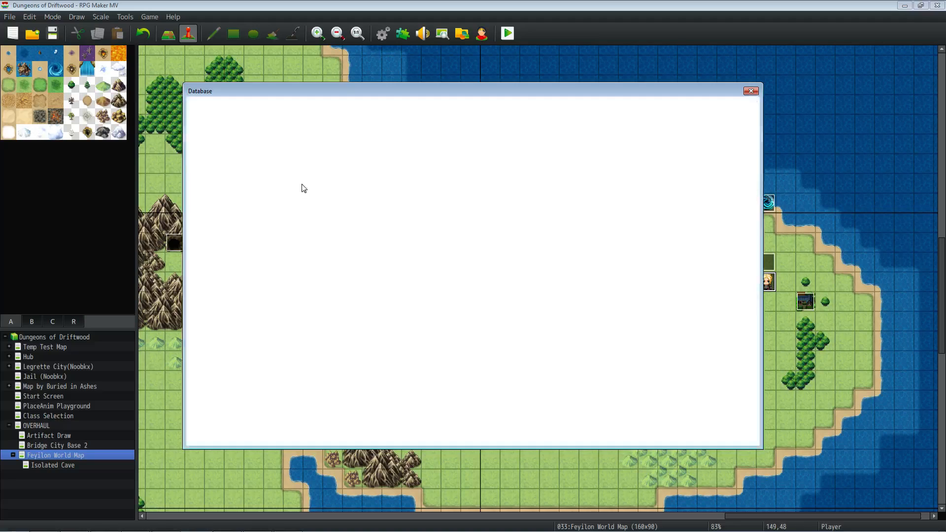
pyautogui.moveTo(586, 332); pyautogui.dragTo(734, 388)
pyautogui.click(673, 368)
pyautogui.click(637, 433)
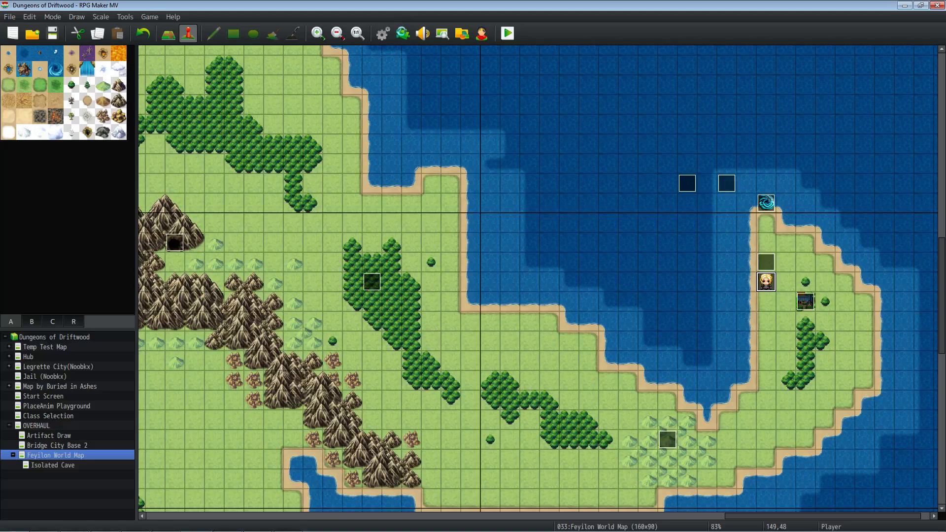
# Open the YEP_ElementCore plugin's settings and examine the rule options of its Multi-Element Rulings parameter
pyautogui.click(402, 34)
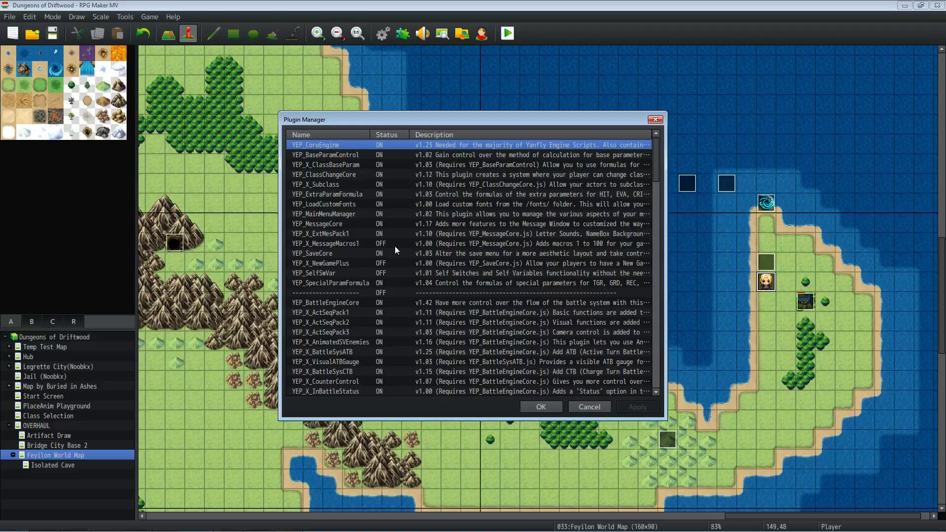
pyautogui.scroll(-7, 395, 249)
pyautogui.scroll(-2, 395, 247)
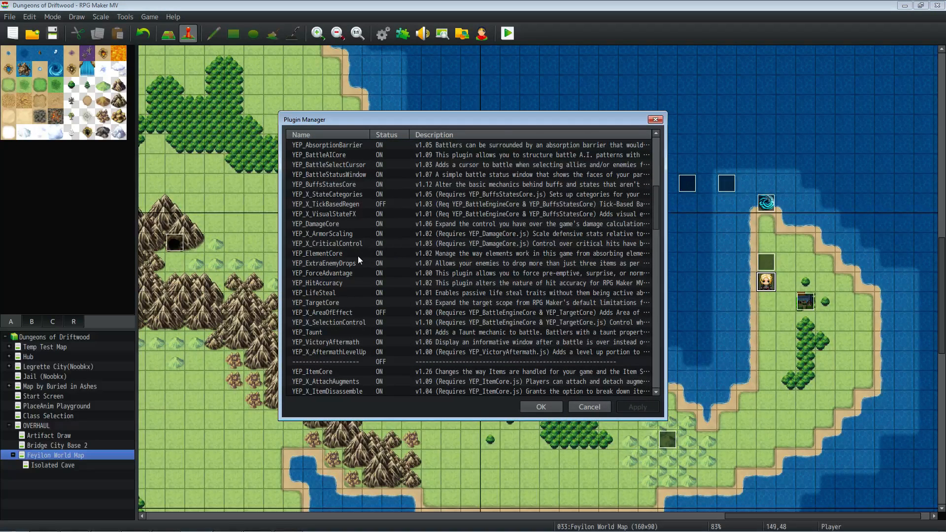
pyautogui.doubleClick(354, 253)
pyautogui.doubleClick(445, 283)
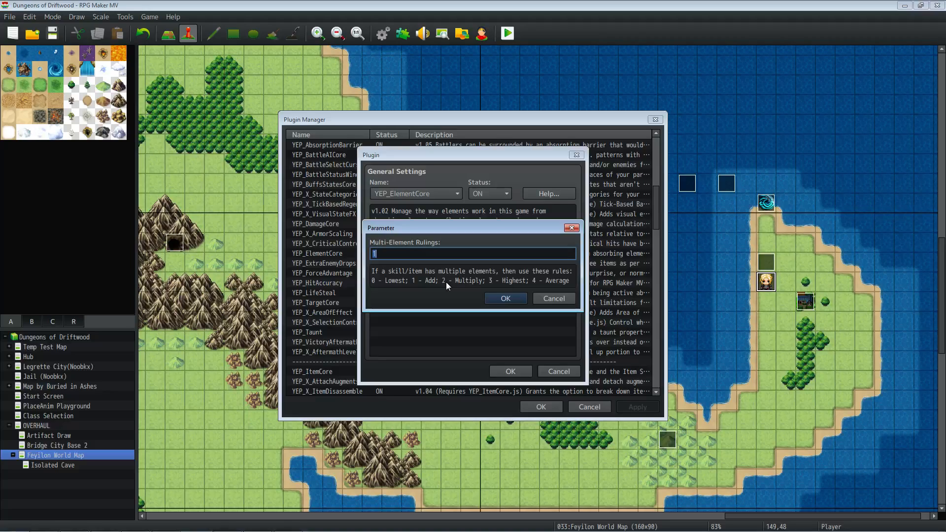
pyautogui.click(428, 280)
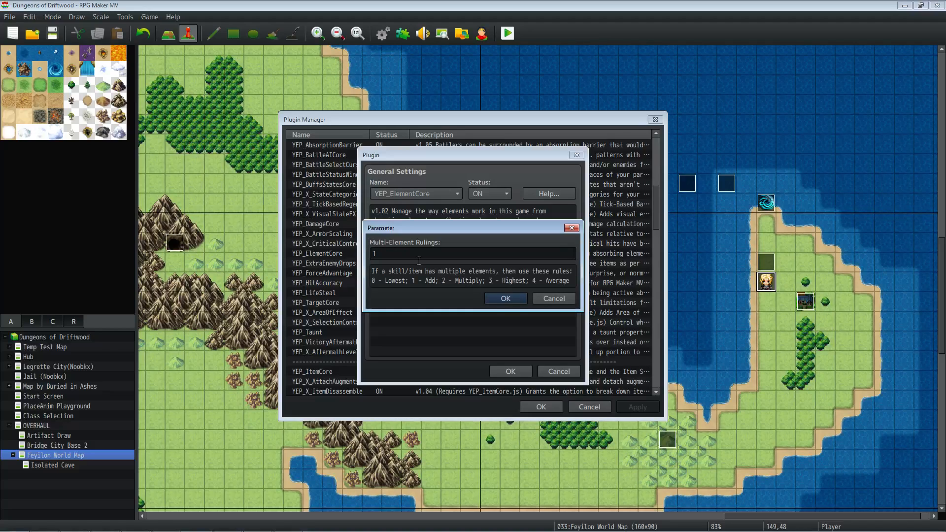
pyautogui.click(489, 300)
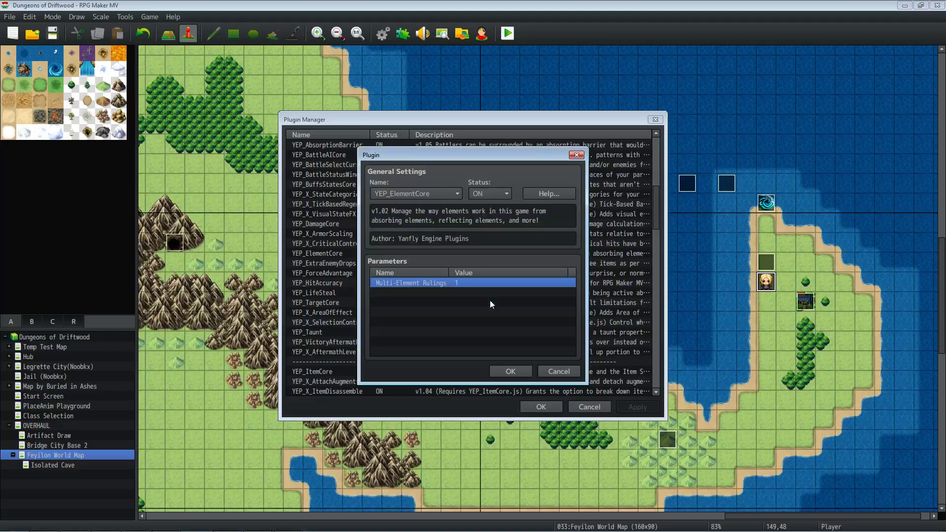
# Read the skill and item notetags in the YEP_ElementCore help, including Multiple Elements and Multi-Element Rule
pyautogui.click(542, 195)
pyautogui.scroll(-5, 475, 266)
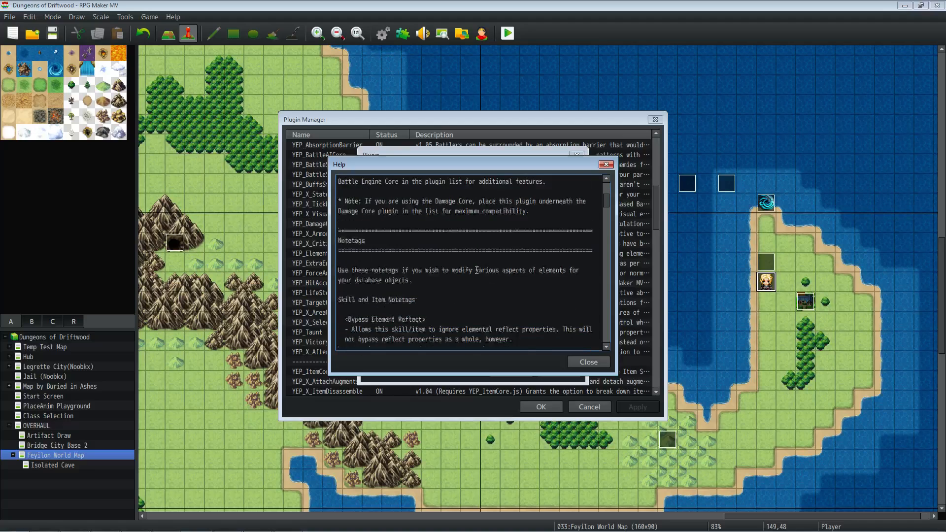
pyautogui.scroll(-2, 475, 266)
pyautogui.scroll(6, 470, 263)
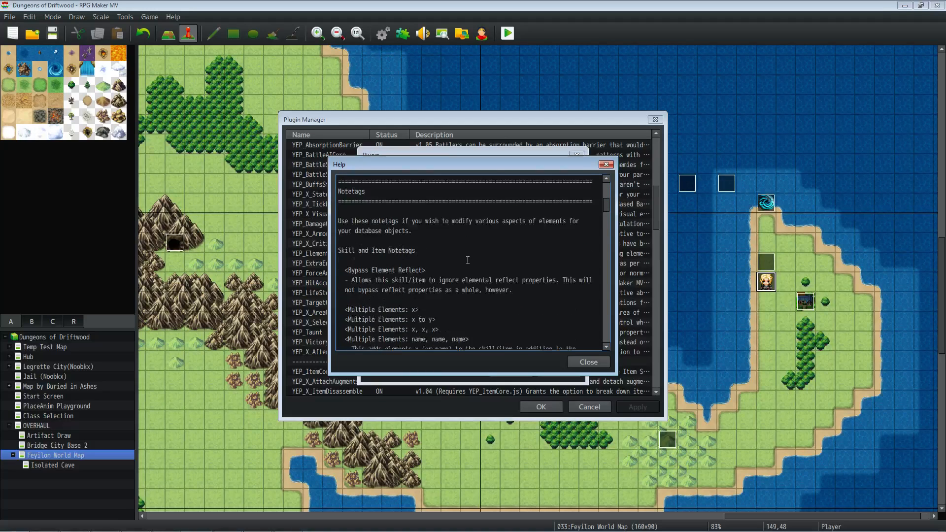
pyautogui.scroll(1, 467, 260)
pyautogui.scroll(-7, 467, 260)
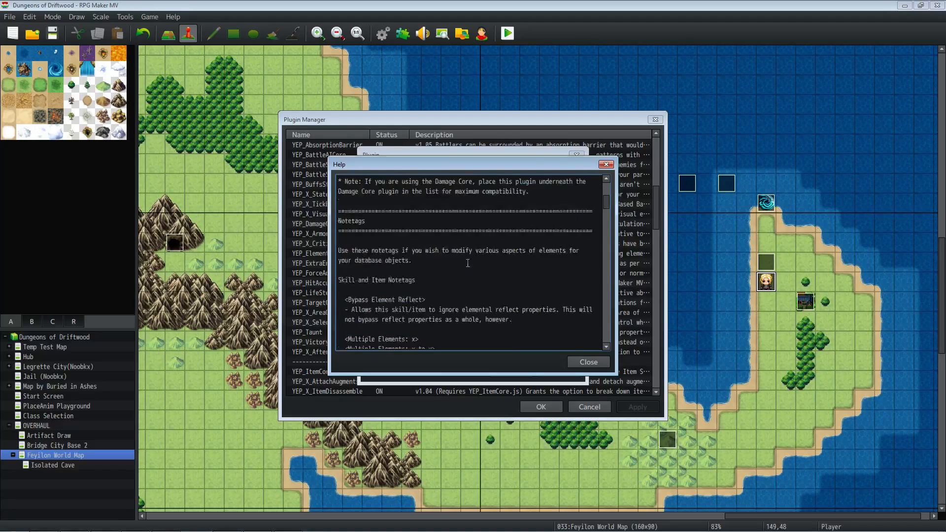
pyautogui.scroll(-5, 467, 260)
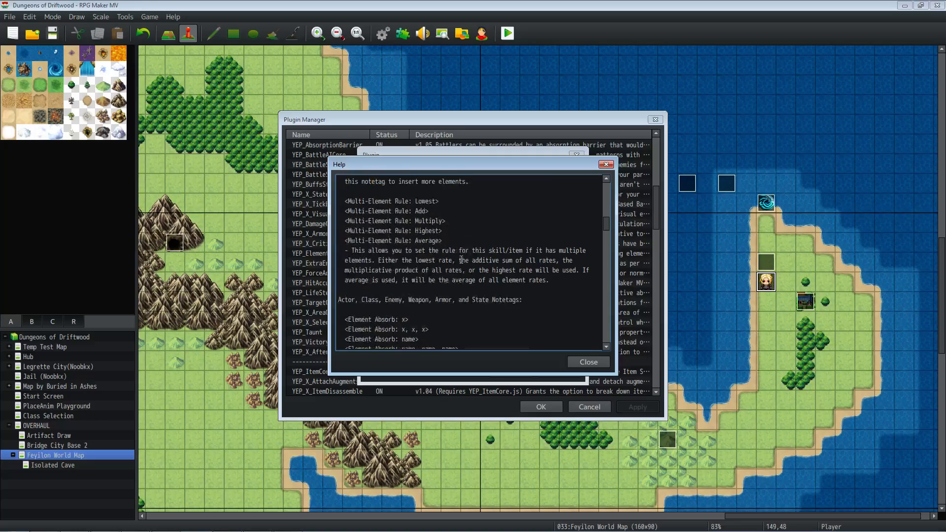
# Read the Element Absorb, Reflect, Magnify, Amplify and Null notetags in the help, and close the Plugin Manager
pyautogui.scroll(-10, 461, 260)
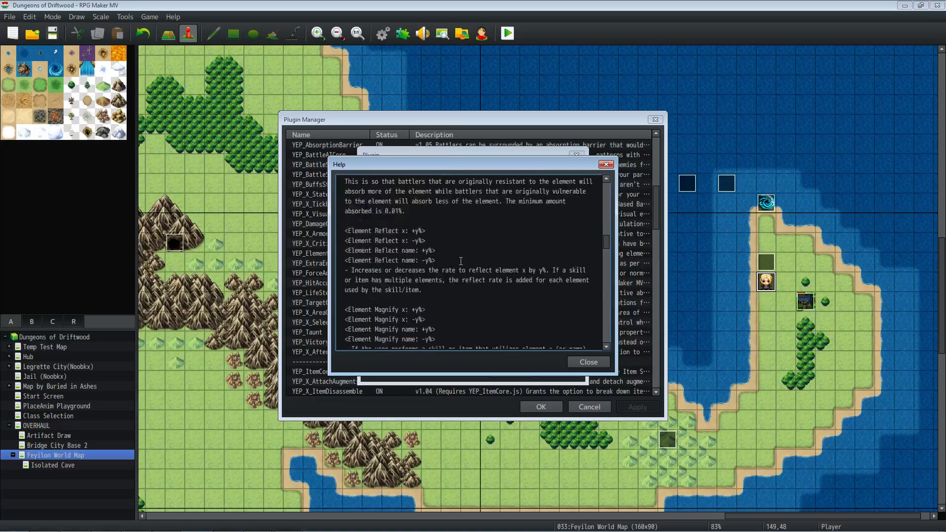
pyautogui.scroll(-5, 462, 260)
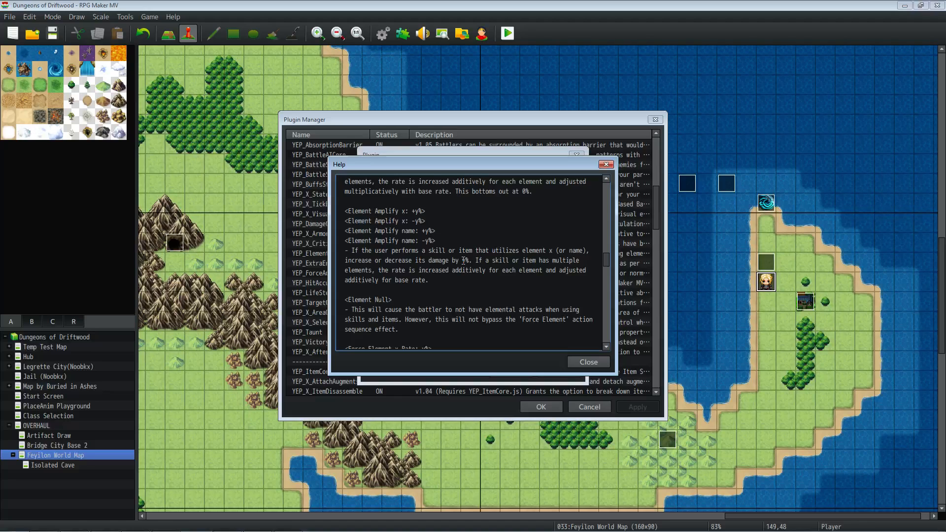
pyautogui.scroll(-12, 463, 260)
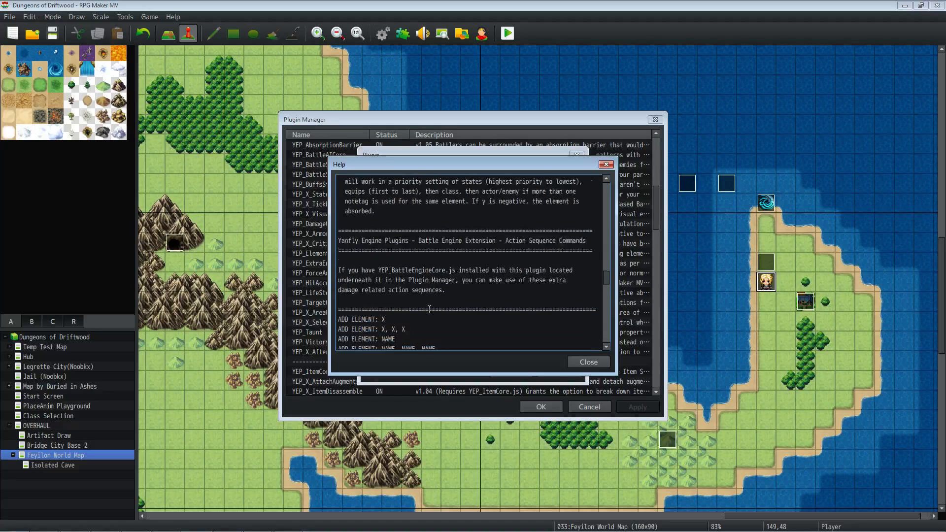
pyautogui.scroll(-3, 434, 302)
pyautogui.scroll(12, 438, 298)
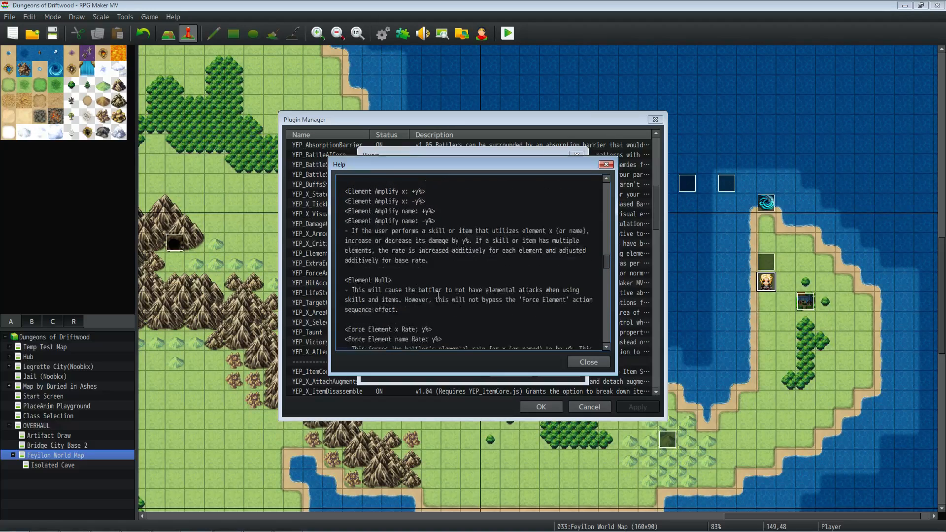
pyautogui.scroll(8, 438, 294)
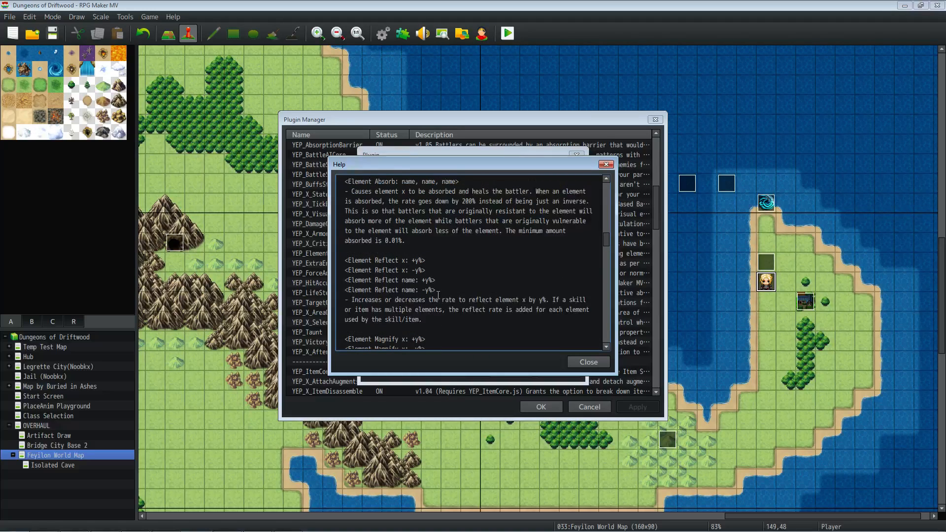
pyautogui.scroll(1, 438, 295)
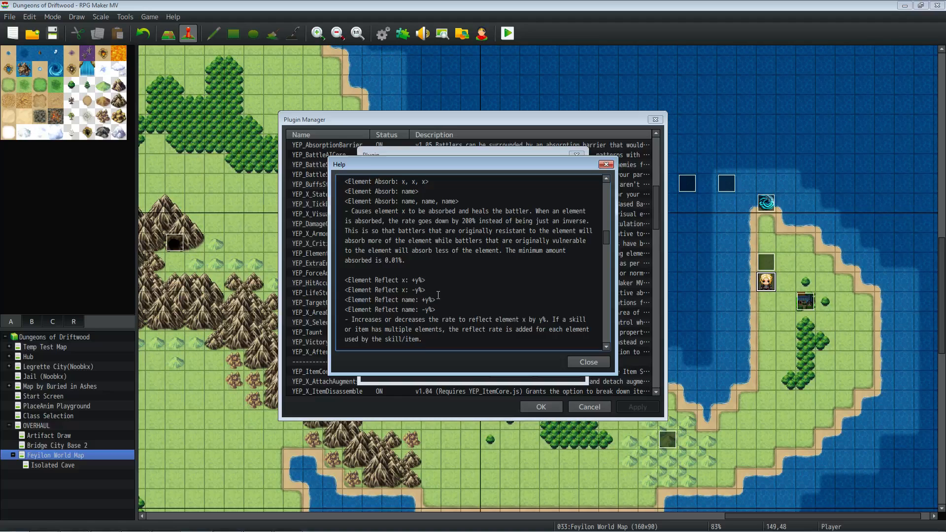
pyautogui.click(580, 363)
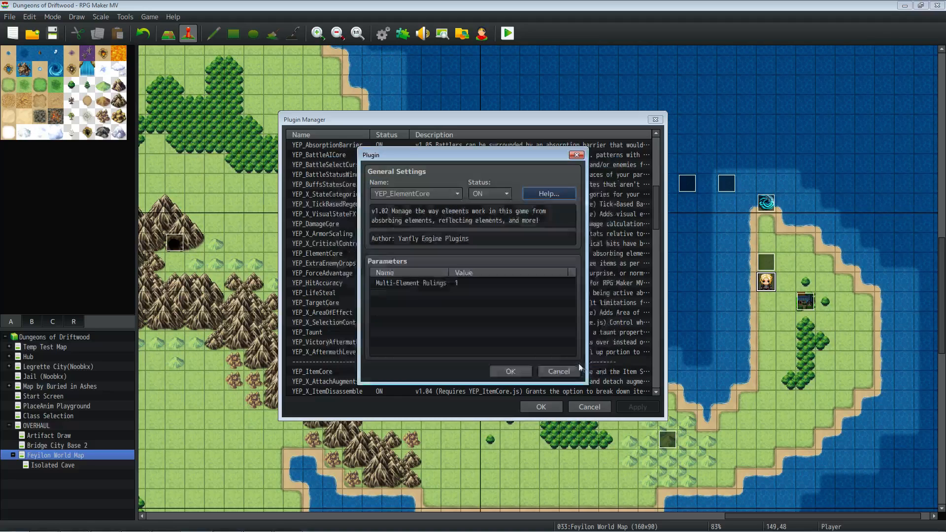
pyautogui.click(508, 367)
pyautogui.click(539, 407)
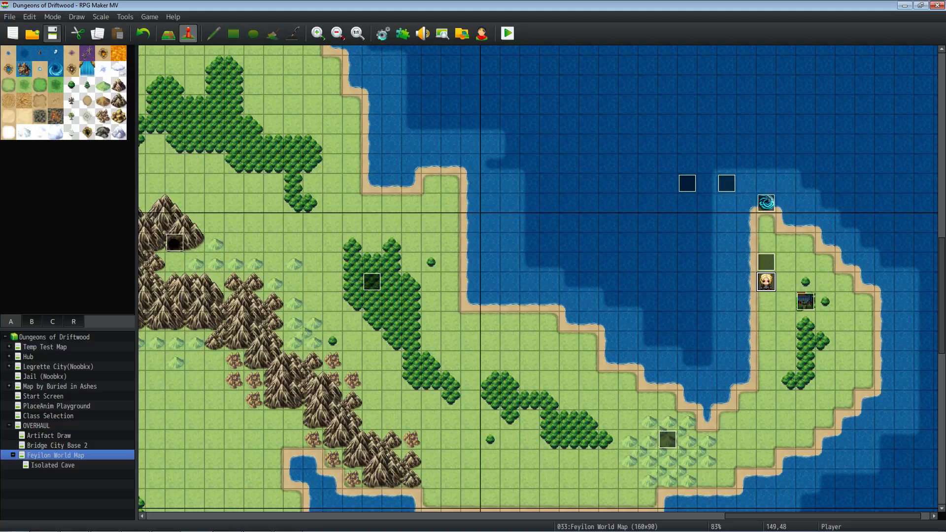
# Open the database and compare the formulas and Multiple Elements notes of the enemy skills from Peck to Bite
pyautogui.click(383, 33)
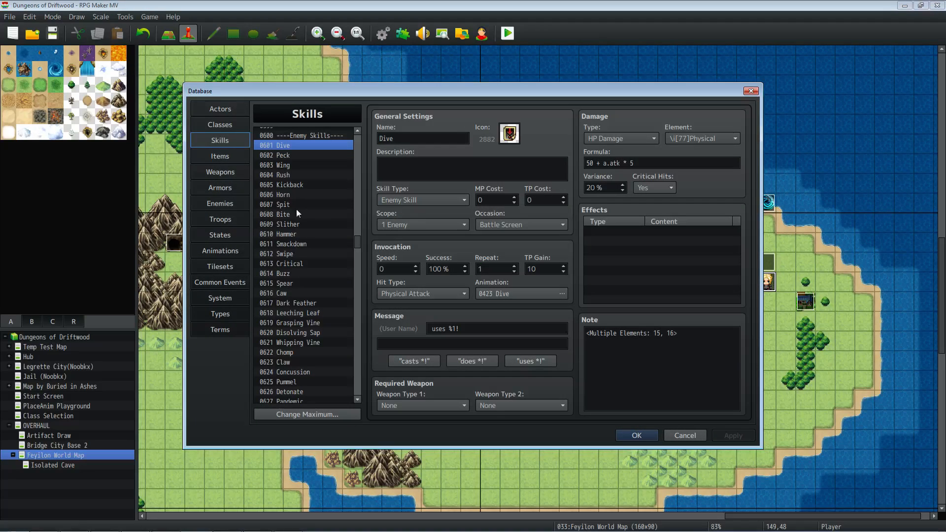
pyautogui.click(306, 157)
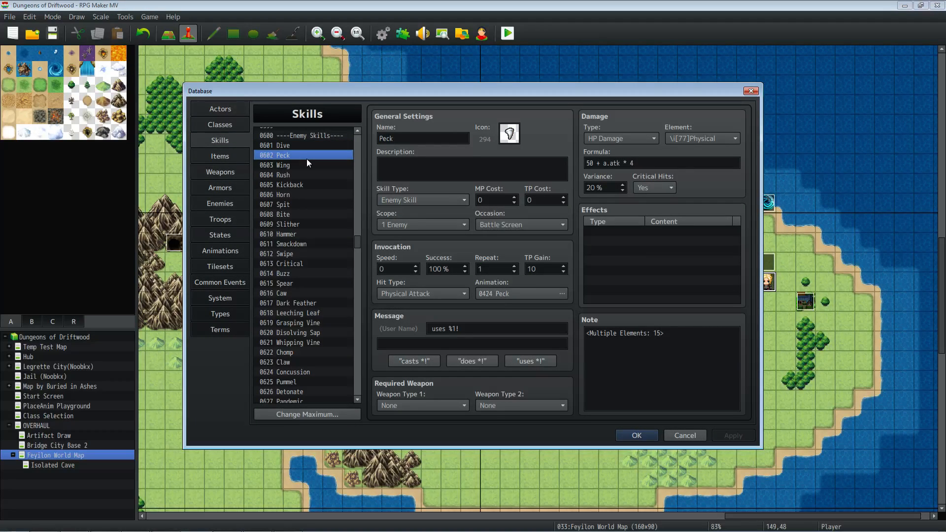
pyautogui.press('Down')
pyautogui.press('Down')
pyautogui.press('Down')
pyautogui.press('Down')
pyautogui.press('Down')
pyautogui.press('Down')
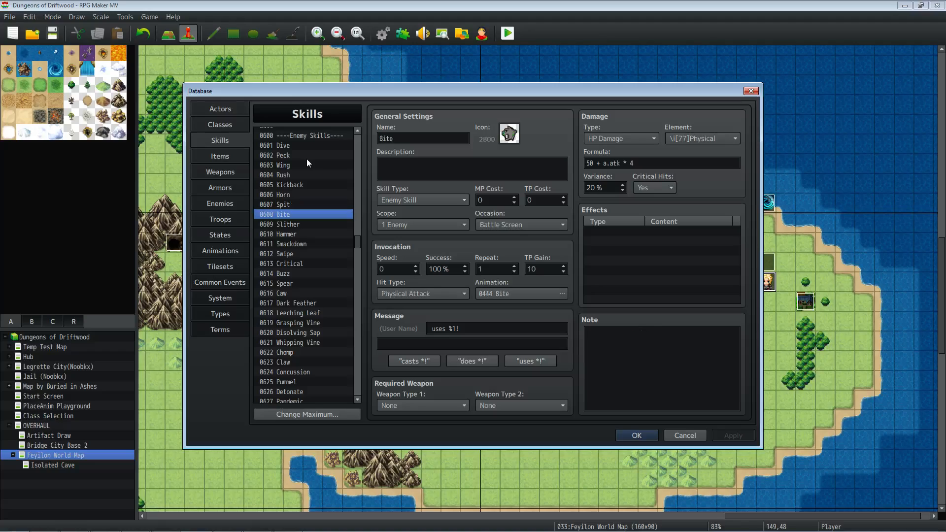
pyautogui.press('Up')
pyautogui.press('Up')
pyautogui.press('Up')
pyautogui.press('Up')
pyautogui.press('Up')
pyautogui.press('Up')
pyautogui.press('Up')
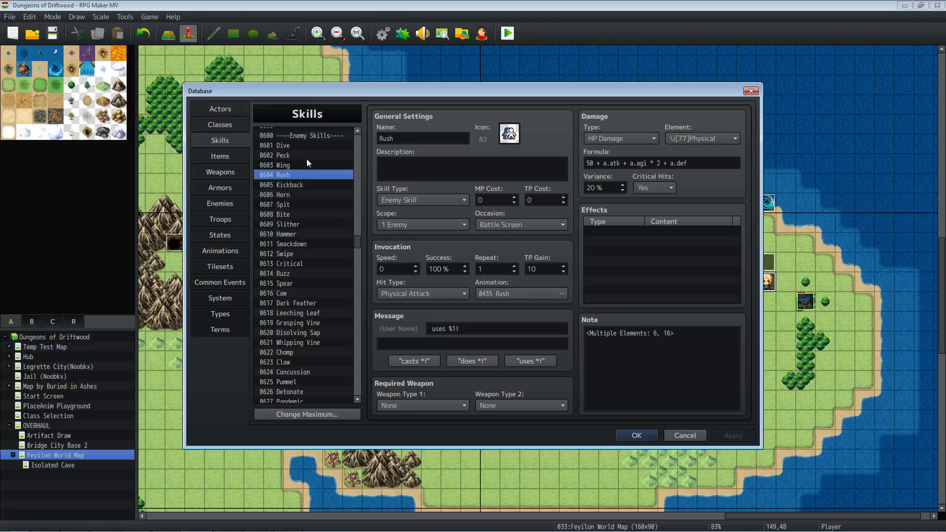
pyautogui.press('Down')
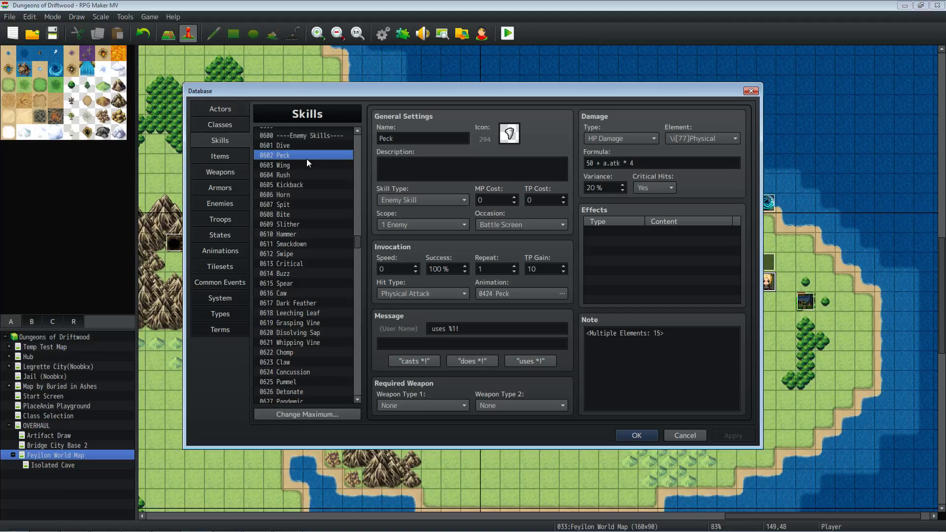
# Step through the enemy skills from Peck down to Caw, examining each skill's element, formula and note
pyautogui.press('Down')
pyautogui.press('Down')
pyautogui.press('Down')
pyautogui.press('Down')
pyautogui.press('Down')
pyautogui.press('Down')
pyautogui.press('Down')
pyautogui.press('Down')
pyautogui.press('Down')
pyautogui.press('Down')
pyautogui.press('Down')
pyautogui.press('Down')
pyautogui.press('Down')
pyautogui.press('Down')
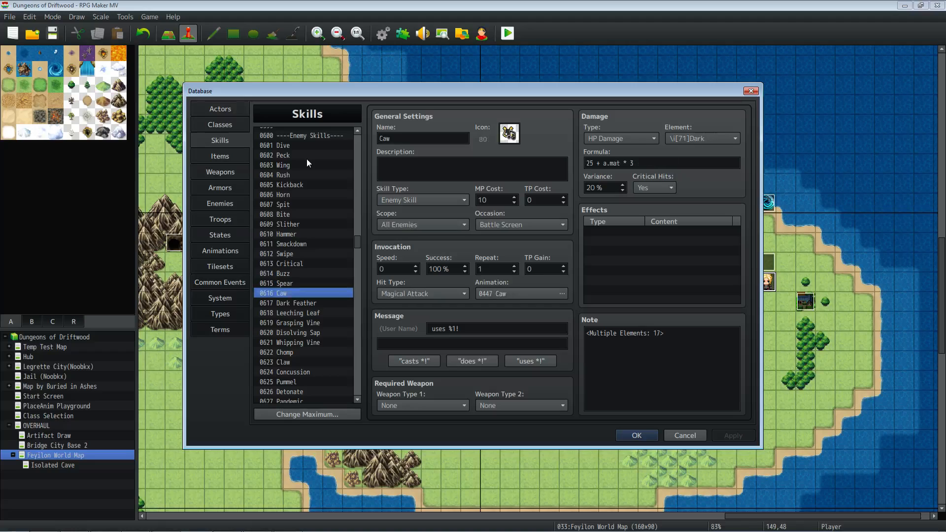
# View the Whollop skill at the end of the enemy skills, look over the list and close the database
pyautogui.scroll(-4, 323, 268)
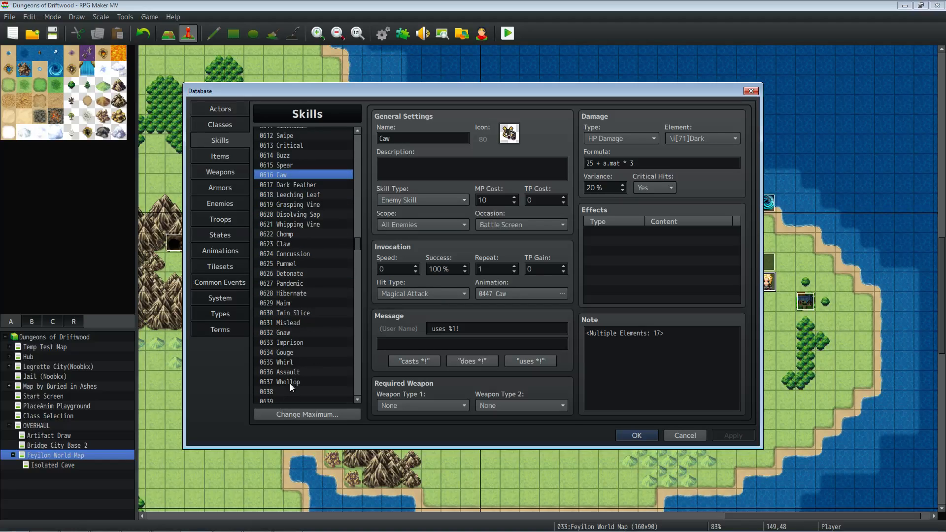
pyautogui.click(290, 383)
pyautogui.scroll(2, 306, 162)
pyautogui.scroll(-3, 305, 176)
pyautogui.scroll(1, 297, 197)
pyautogui.scroll(2, 299, 203)
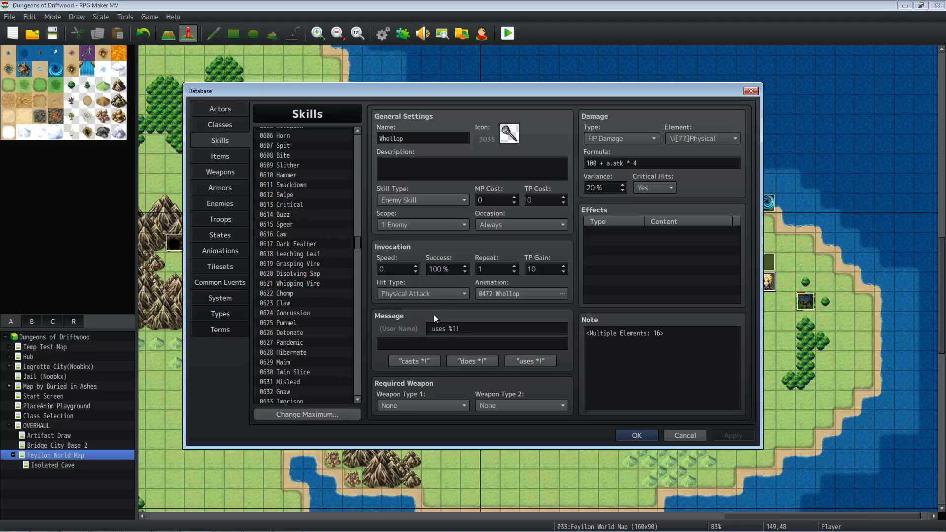
pyautogui.click(655, 439)
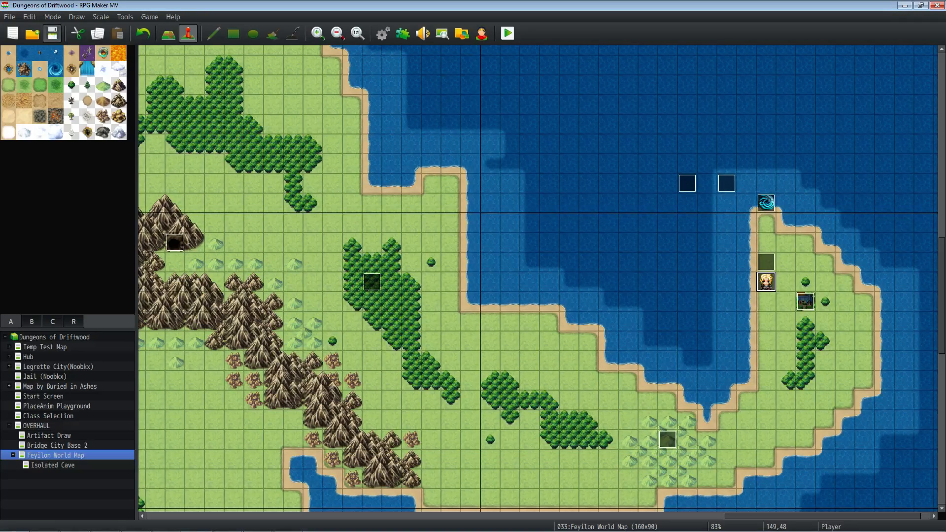
# Open the Open Hills(1-5) event on the world map and examine the battle sequence on its second page
pyautogui.scroll(-2, 610, 326)
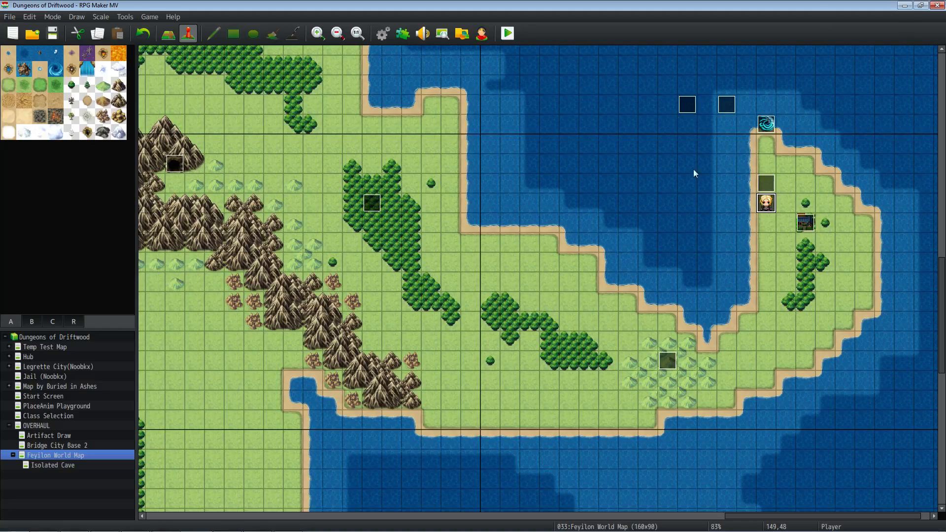
pyautogui.rightClick(665, 364)
pyautogui.click(681, 370)
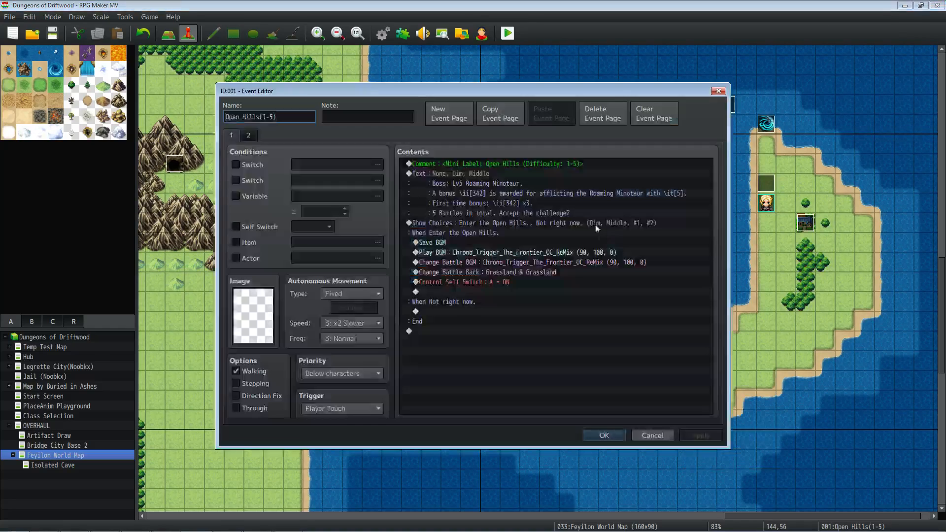
pyautogui.click(248, 135)
pyautogui.scroll(-8, 599, 231)
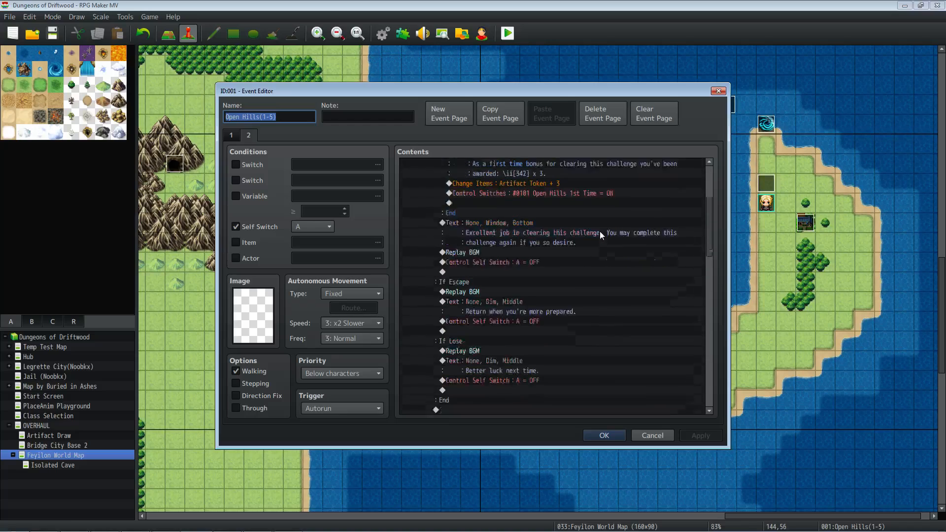
pyautogui.scroll(7, 601, 239)
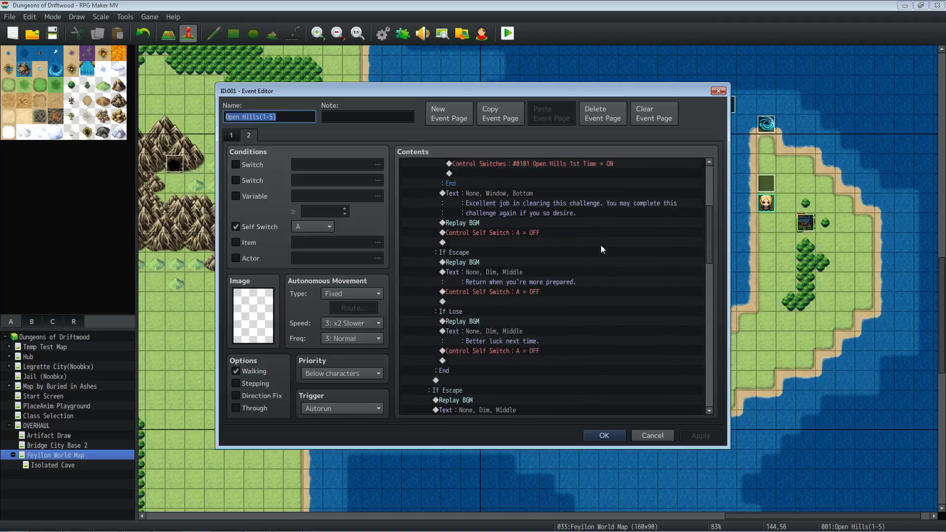
pyautogui.scroll(2, 602, 244)
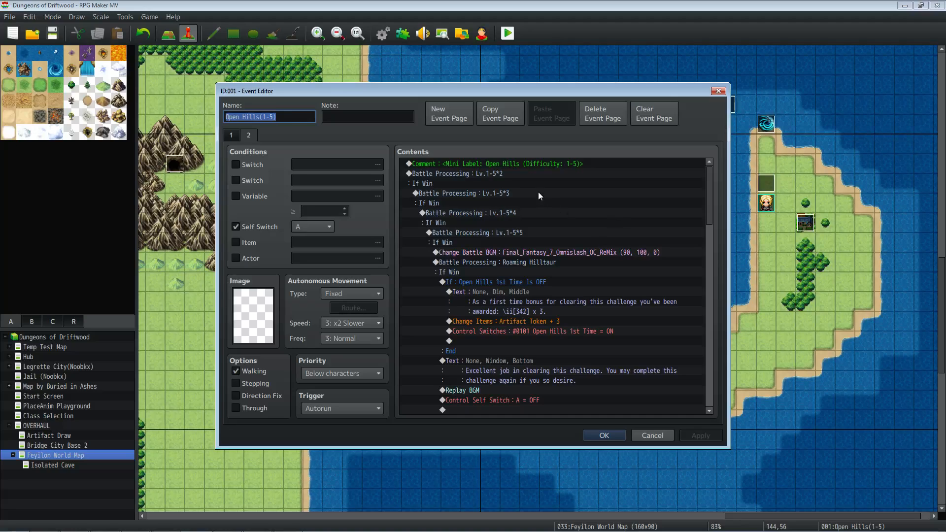
# Highlight the first Battle Processing block and the Mini Label comment on the event's second page
pyautogui.click(544, 175)
pyautogui.moveTo(538, 201); pyautogui.dragTo(539, 183)
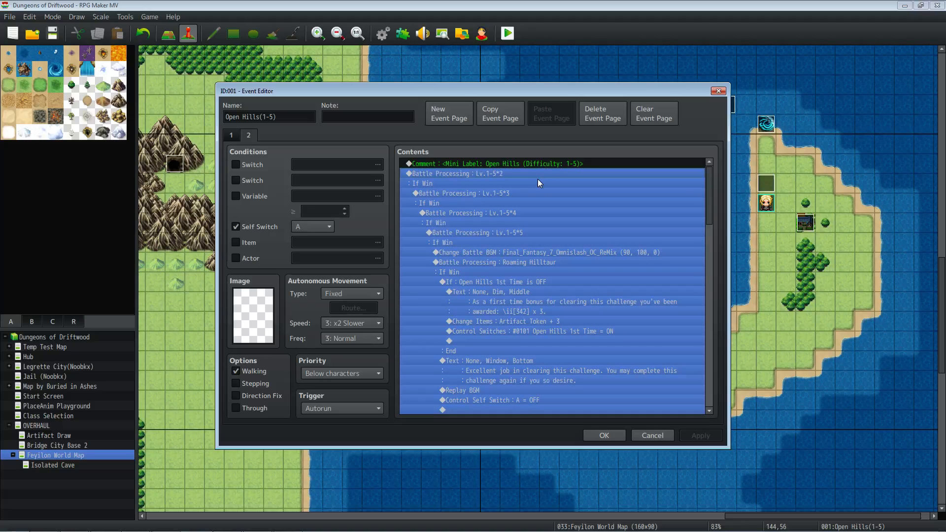
pyautogui.click(551, 180)
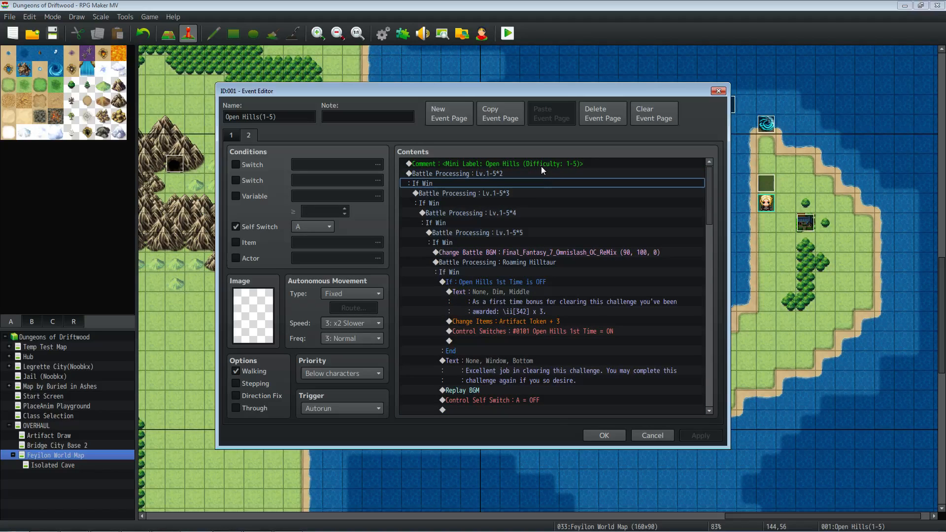
pyautogui.click(540, 165)
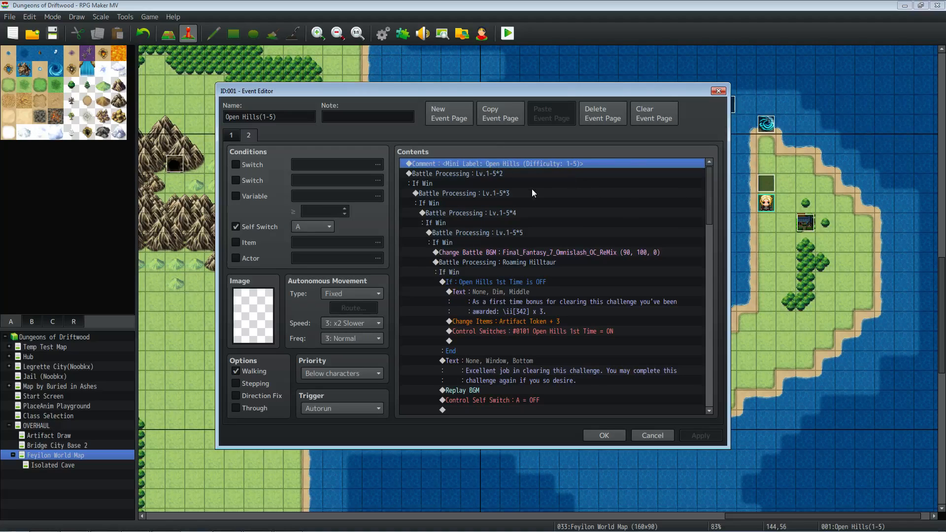
pyautogui.click(496, 175)
# Return to the event's first page and highlight the challenge text and the Enter the Open Hills branch
pyautogui.click(235, 136)
pyautogui.click(504, 188)
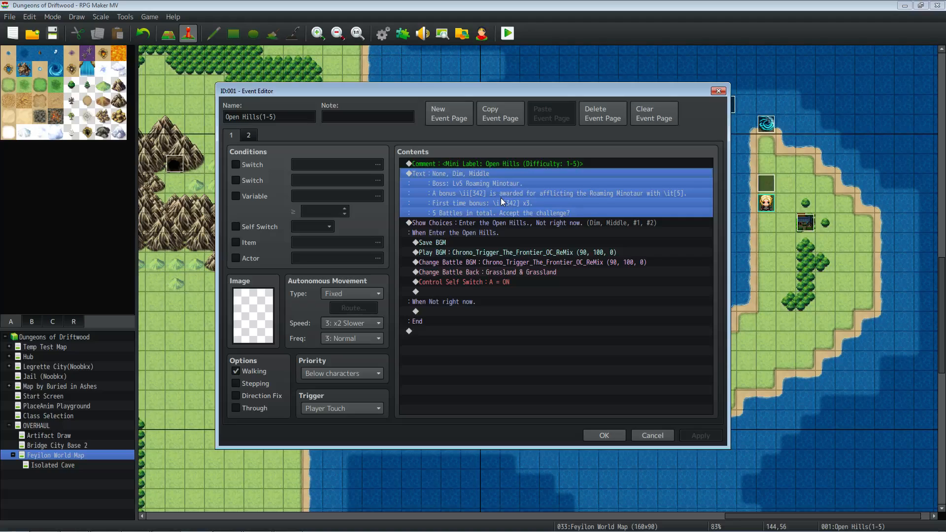
pyautogui.click(517, 234)
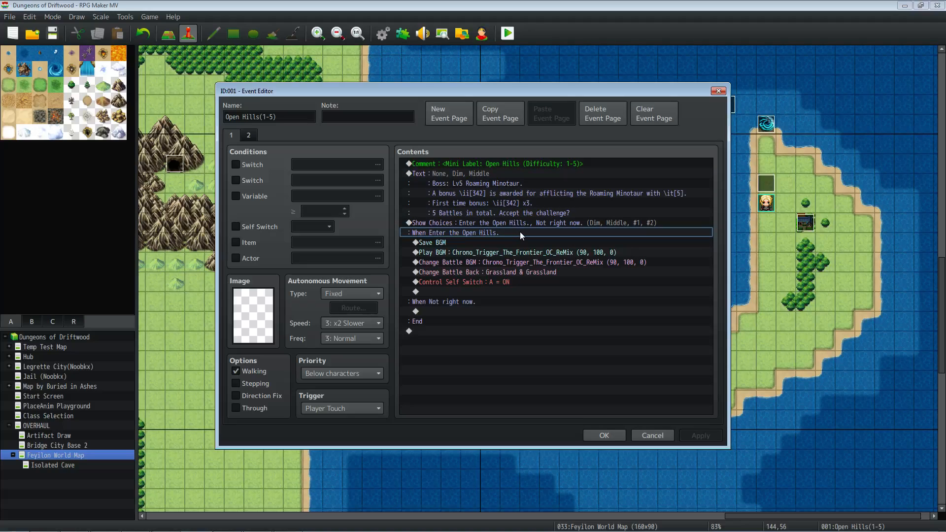
# Review the commands in the "Enter the Open Hills" and "Not right now" branches on the event's first page
pyautogui.click(452, 244)
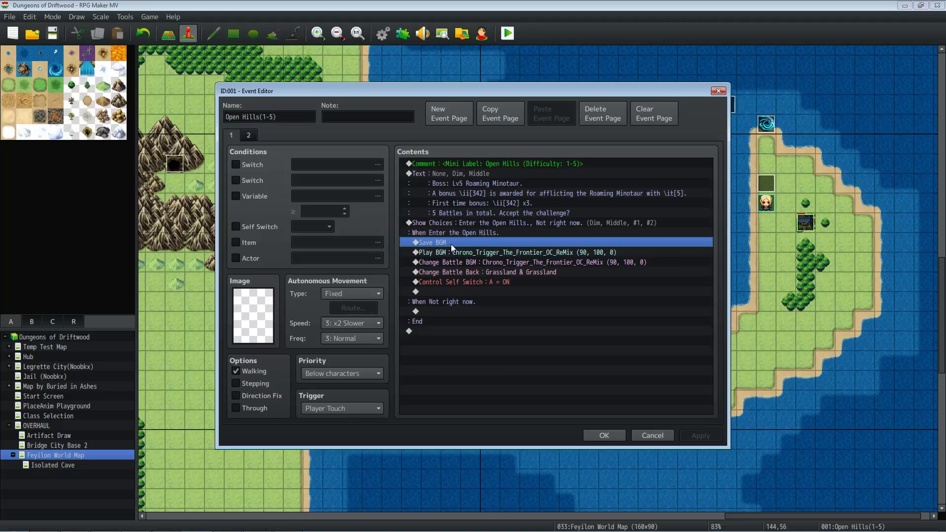
pyautogui.click(534, 254)
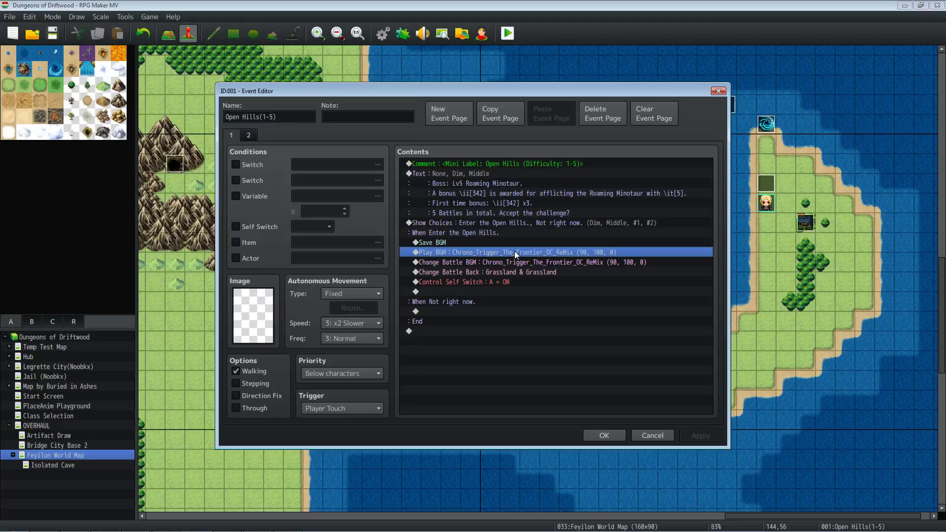
pyautogui.press('Down')
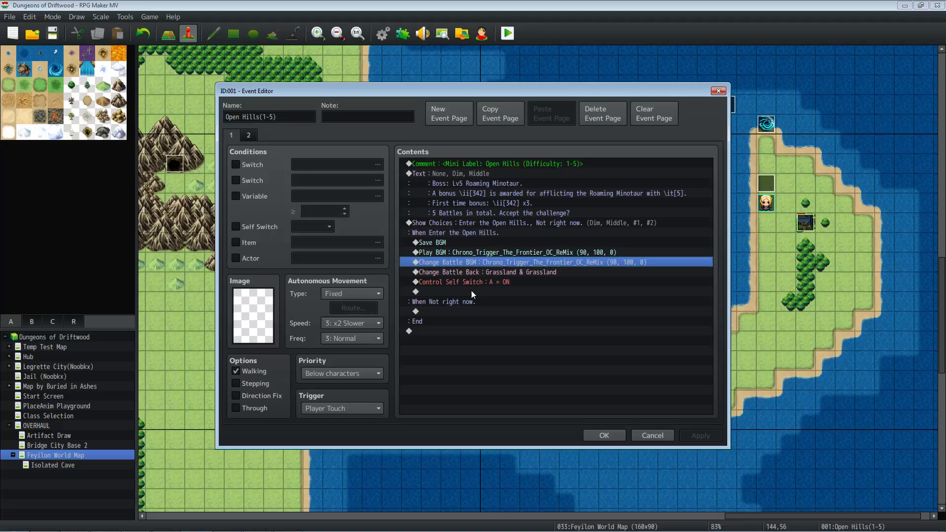
pyautogui.click(490, 272)
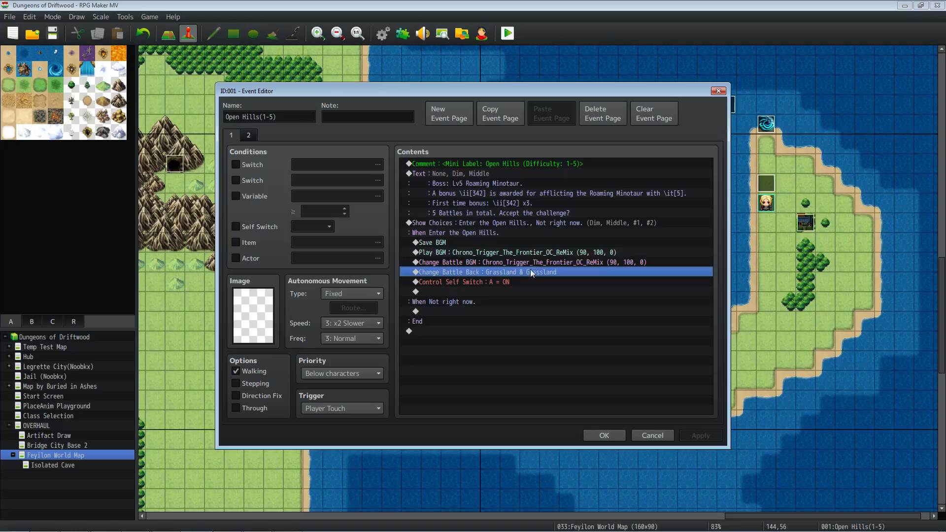
pyautogui.click(514, 284)
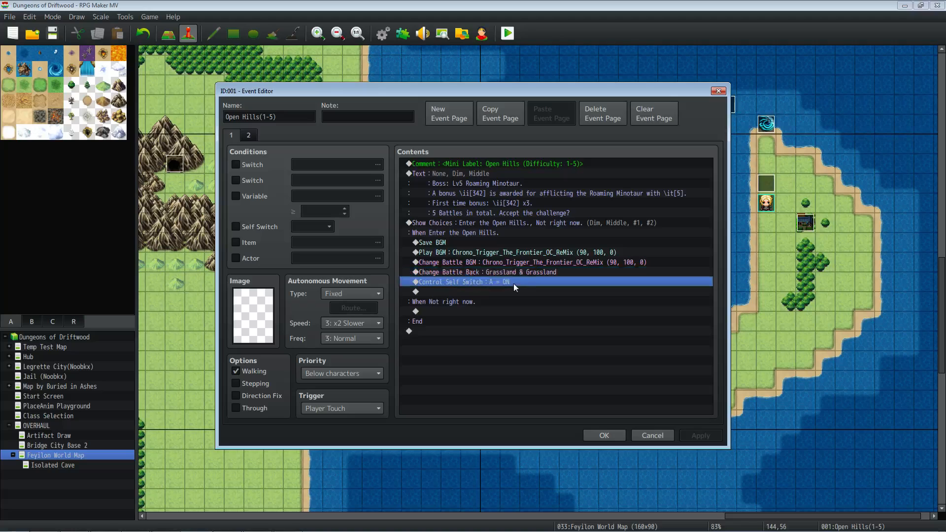
pyautogui.click(250, 135)
pyautogui.click(231, 134)
pyautogui.click(451, 311)
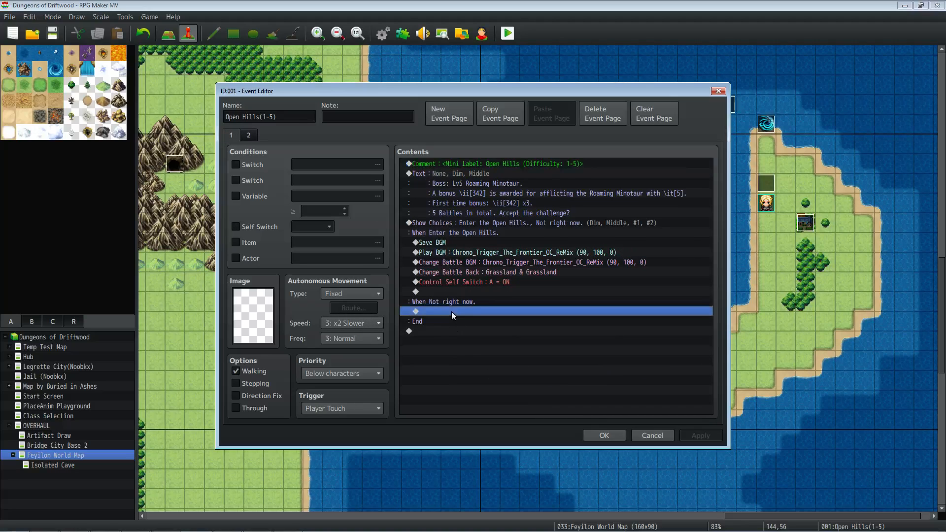
# Examine the nested Battle Processing commands on the second page of the Open Hills event
pyautogui.click(250, 139)
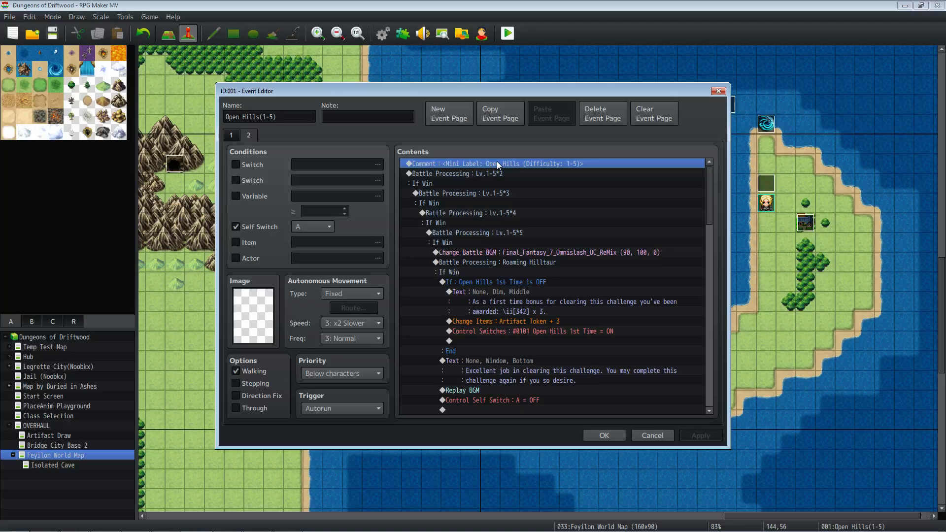
pyautogui.click(440, 175)
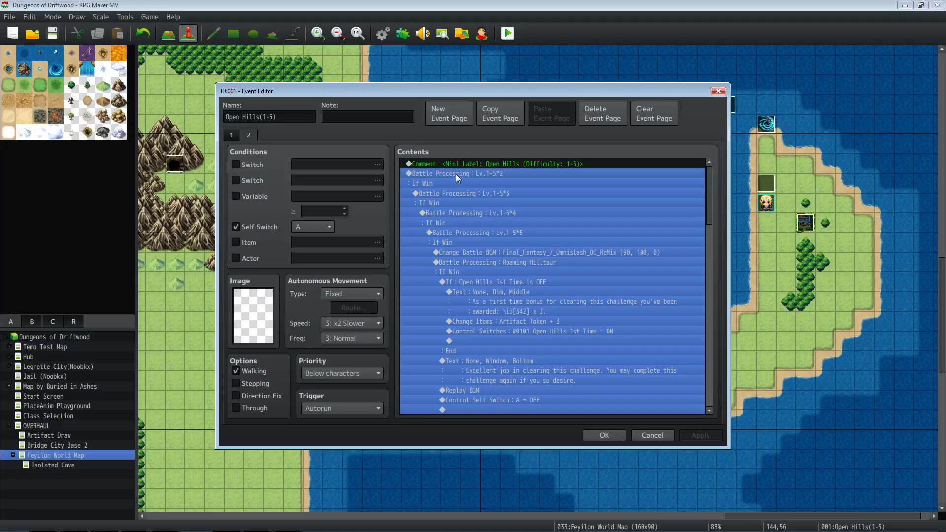
pyautogui.click(430, 194)
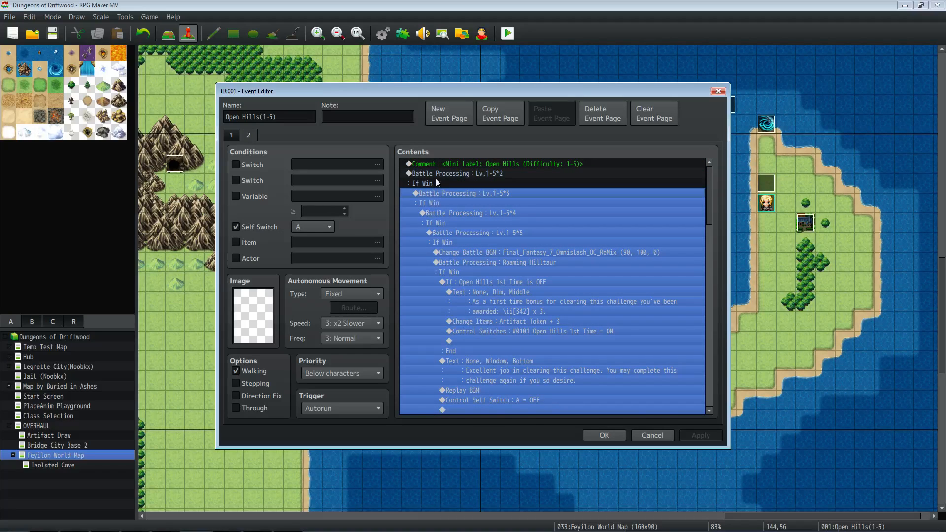
pyautogui.doubleClick(436, 179)
pyautogui.press('Escape')
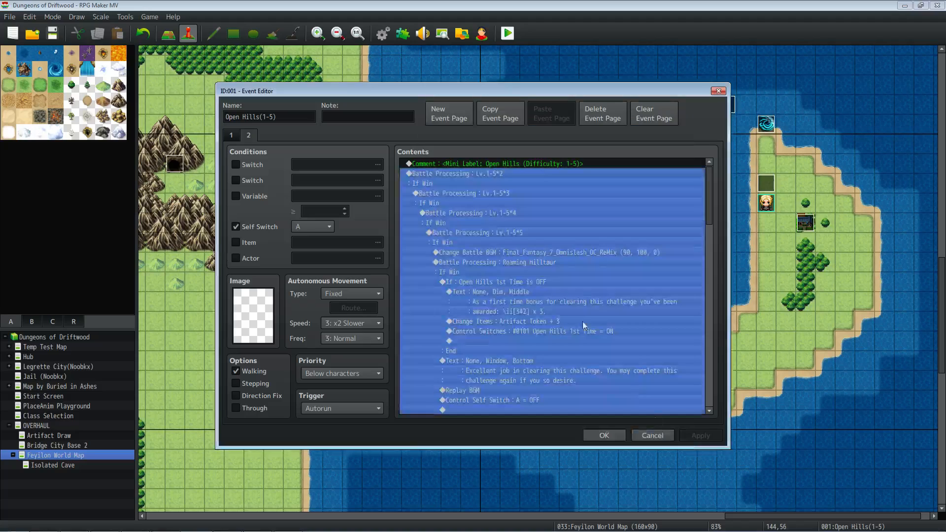
# Inspect the troop, Can Escape and Can Lose settings of the first Battle Processing command, Lv.1-5*2, and close the event
pyautogui.click(456, 179)
pyautogui.click(458, 170)
pyautogui.rightClick(458, 172)
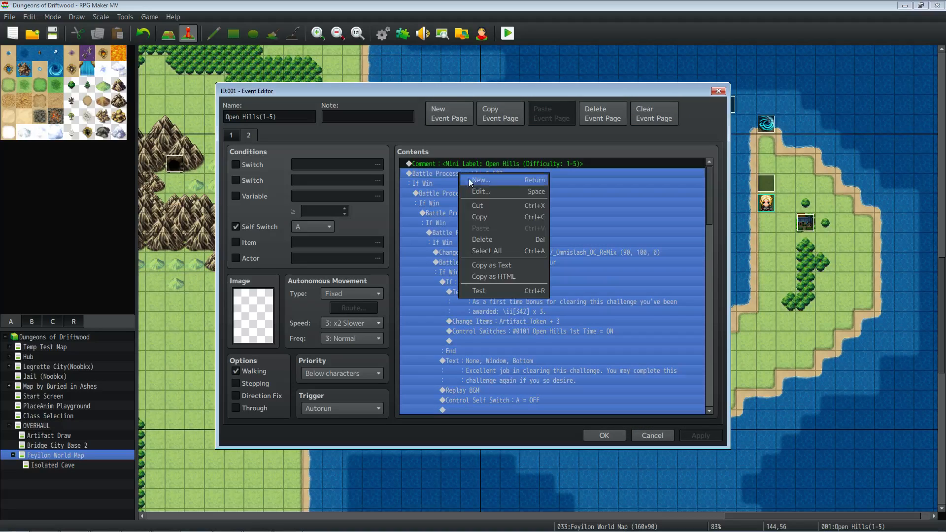
pyautogui.click(481, 187)
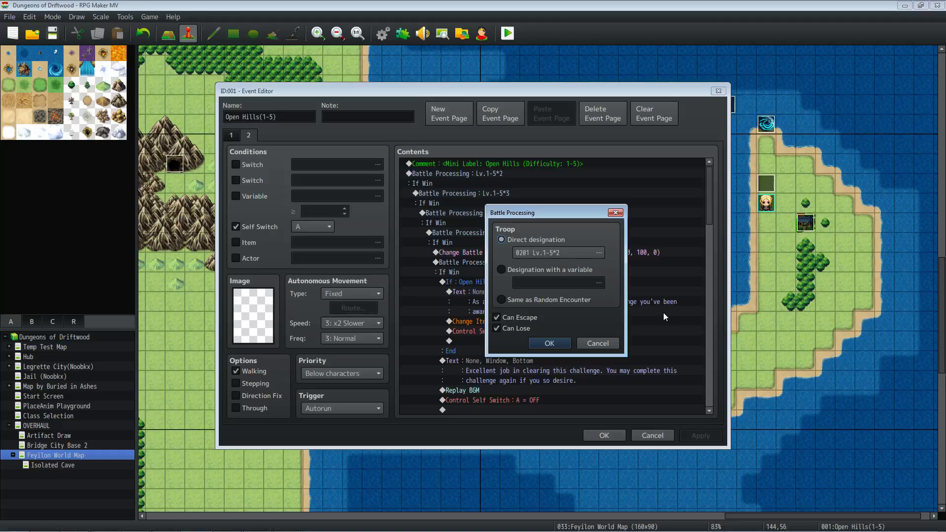
pyautogui.click(495, 329)
pyautogui.click(554, 344)
pyautogui.click(598, 436)
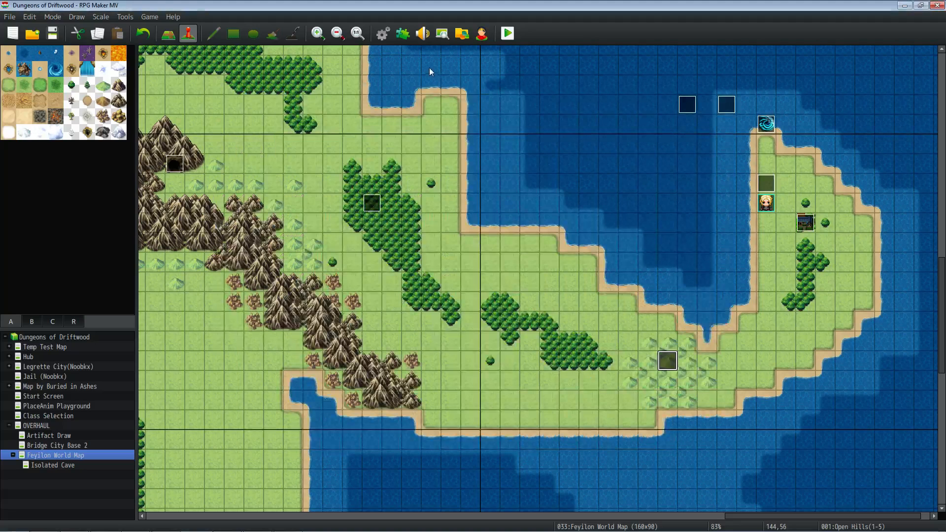
# Show enemy 0201 Diver Dodo in the database
pyautogui.click(389, 36)
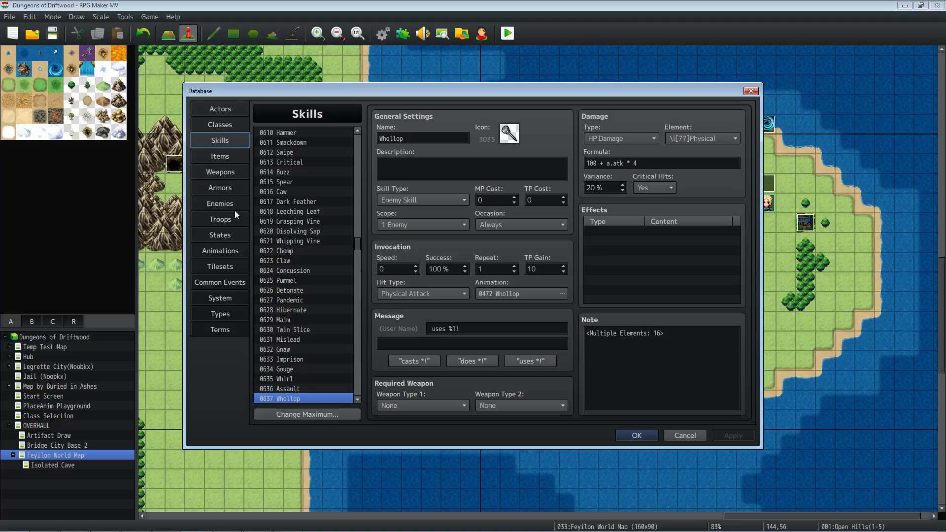
pyautogui.click(231, 204)
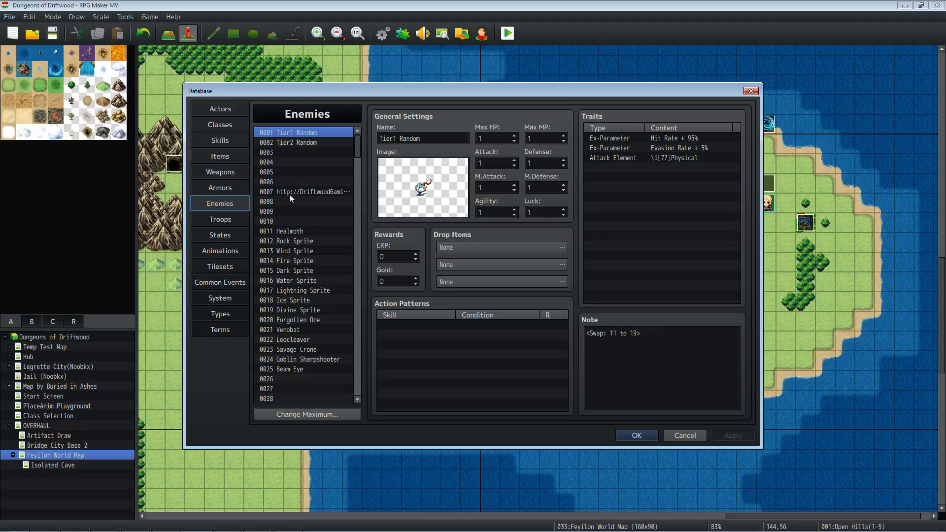
pyautogui.moveTo(357, 150); pyautogui.dragTo(368, 309)
pyautogui.click(295, 235)
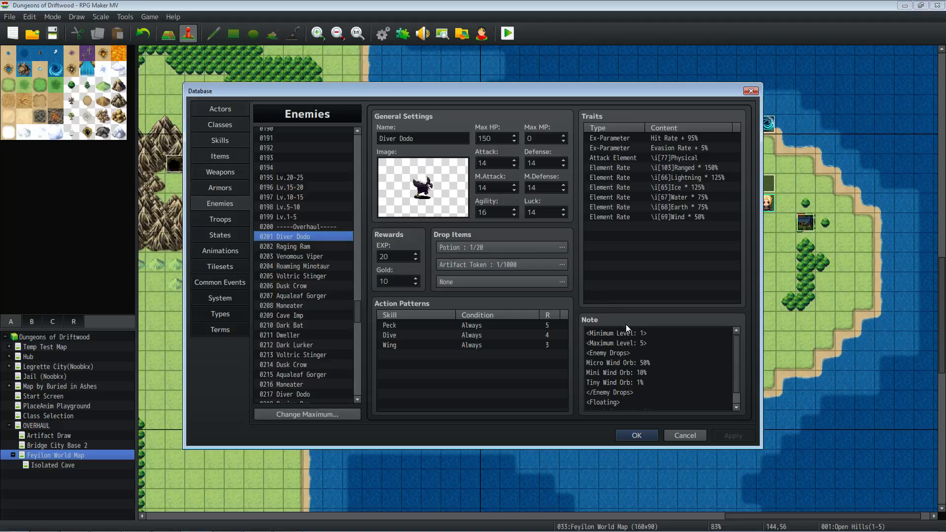
# Examine the Minimum Level and Maximum Level tags in the note of enemy 0201 Diver Dodo
pyautogui.click(655, 335)
pyautogui.moveTo(655, 334); pyautogui.dragTo(565, 326)
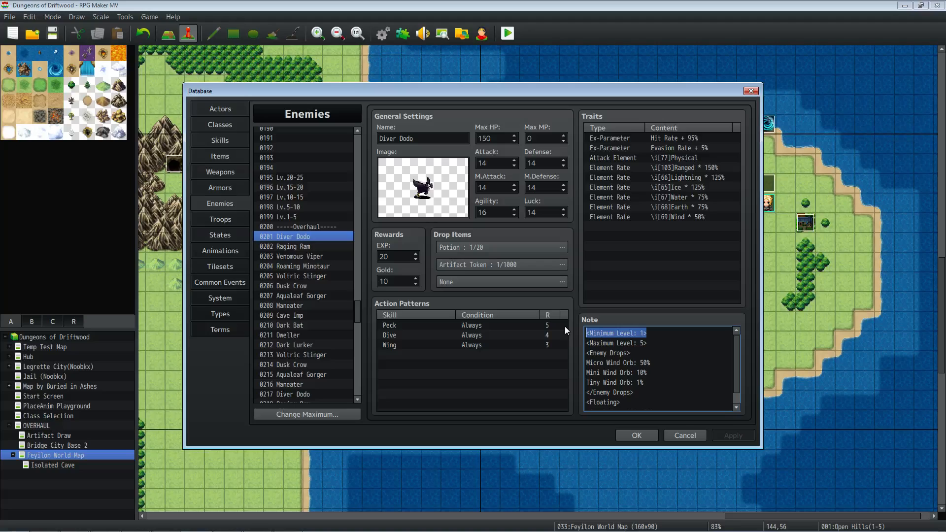
pyautogui.moveTo(650, 342); pyautogui.dragTo(581, 343)
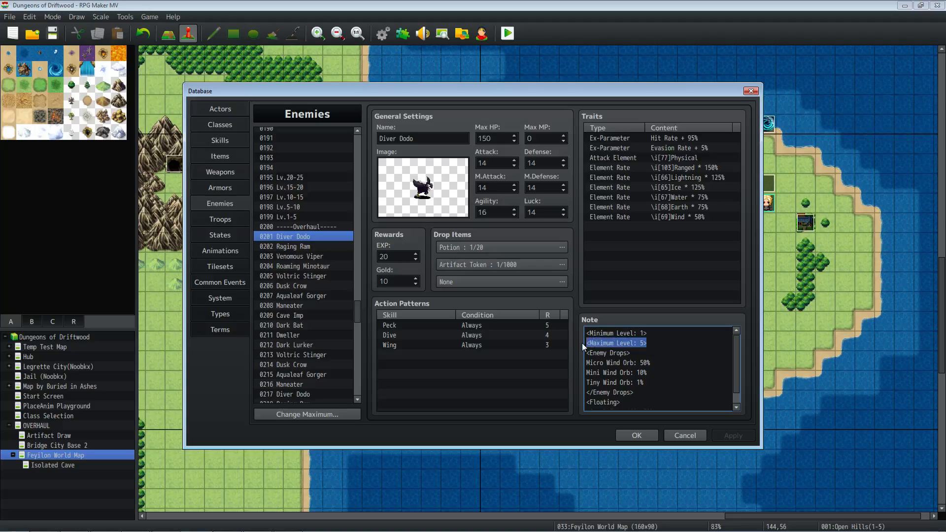
pyautogui.click(653, 342)
pyautogui.moveTo(659, 340); pyautogui.dragTo(577, 320)
pyautogui.click(658, 342)
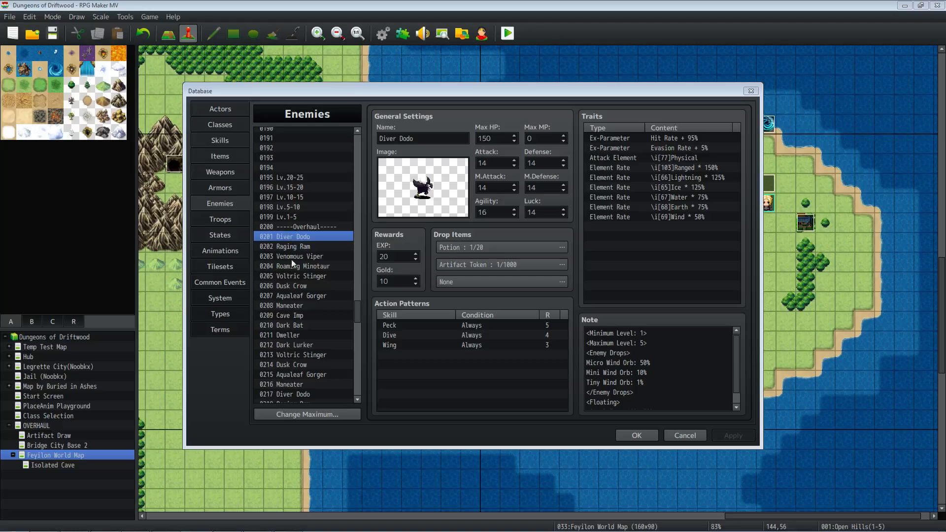
# Inspect the stats and the level and drop tags in the note of enemy 0217 Diver Dodo
pyautogui.click(294, 394)
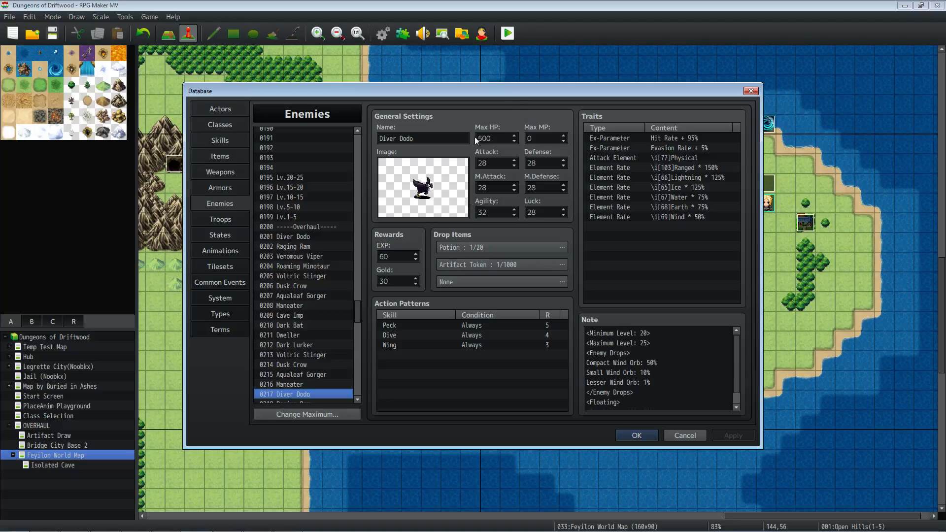
pyautogui.scroll(-1, 660, 354)
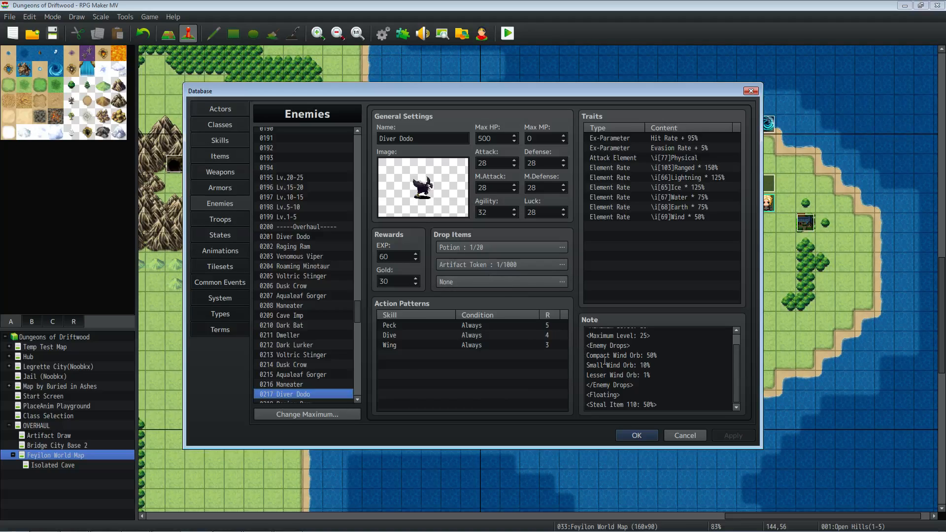
pyautogui.click(633, 370)
pyautogui.hotkey('ctrl', 'a')
pyautogui.moveTo(650, 343); pyautogui.dragTo(575, 324)
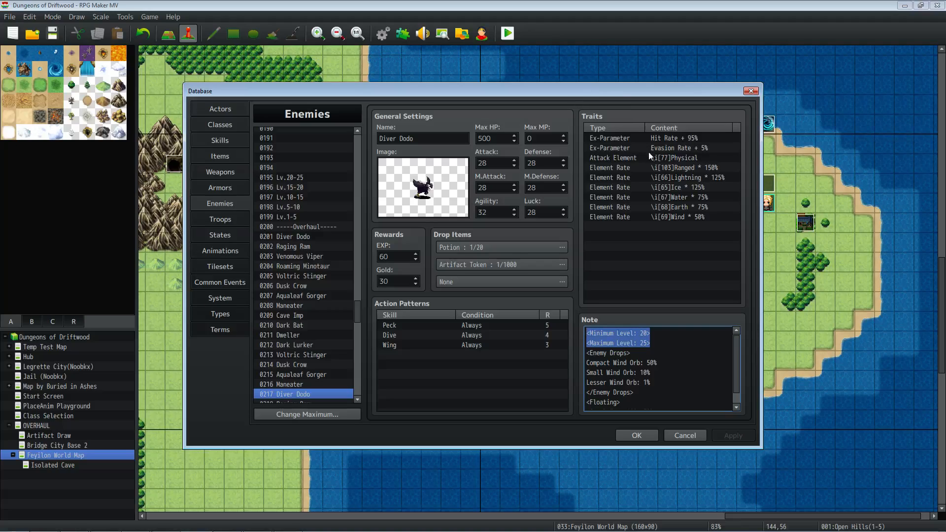
# Review the Ranged, Lightning, Ice and Water element rates among the traits of enemy 0217 Diver Dodo
pyautogui.click(665, 171)
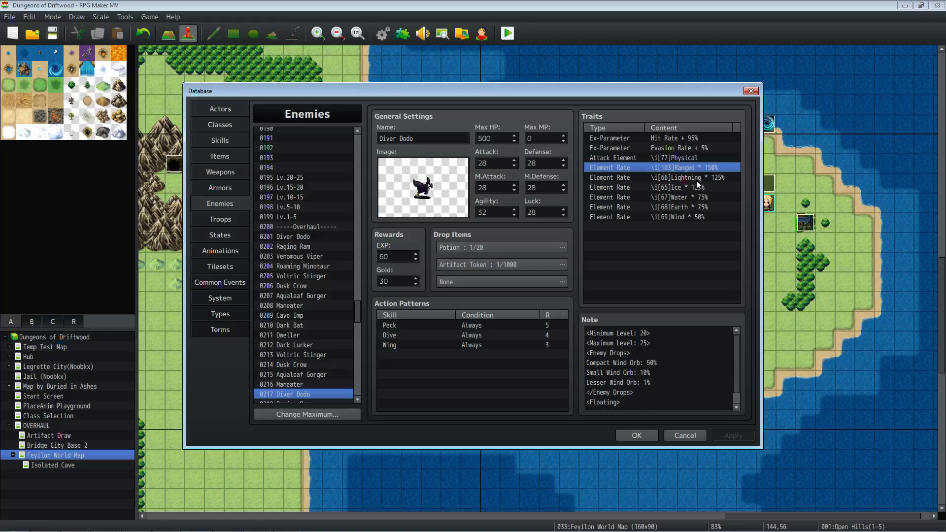
pyautogui.click(696, 180)
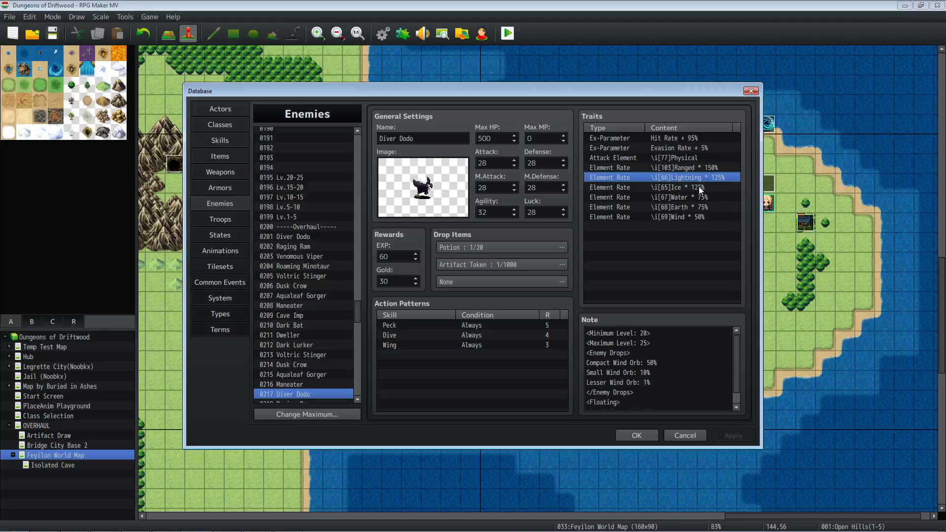
pyautogui.click(724, 190)
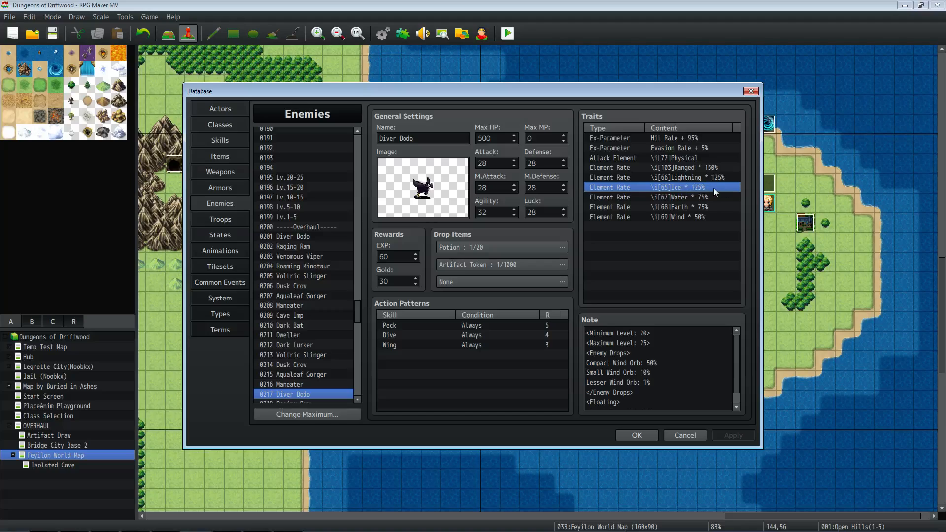
pyautogui.click(708, 196)
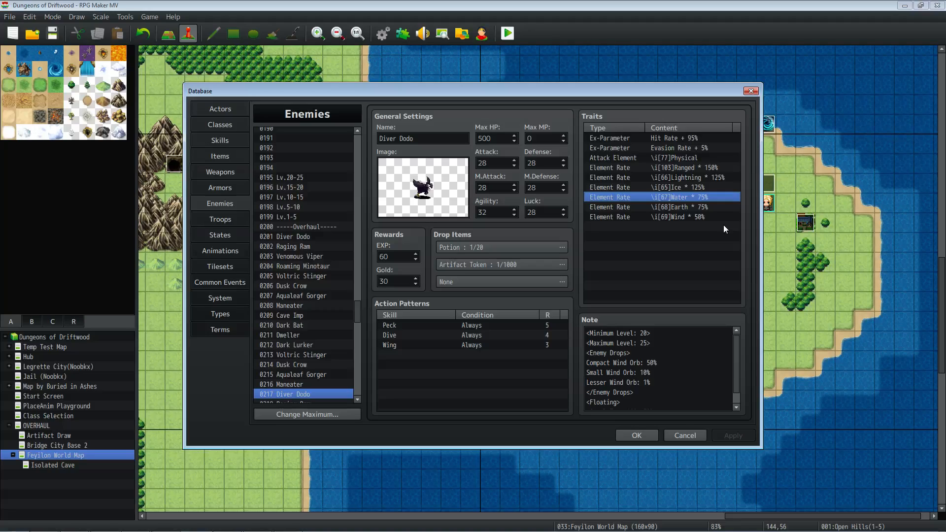
# Return to enemy 0201 Diver Dodo and review its Peck, Dive and Wing action patterns and their ratings
pyautogui.click(328, 237)
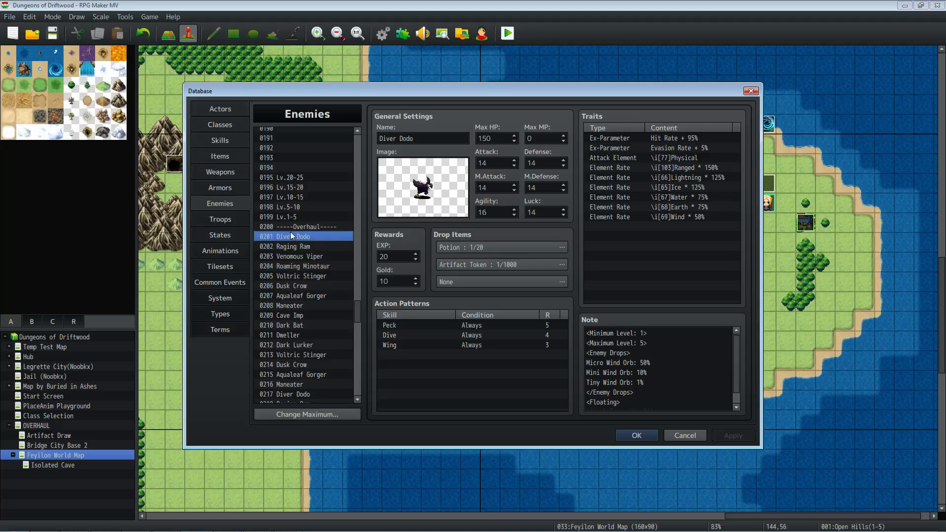
pyautogui.click(299, 247)
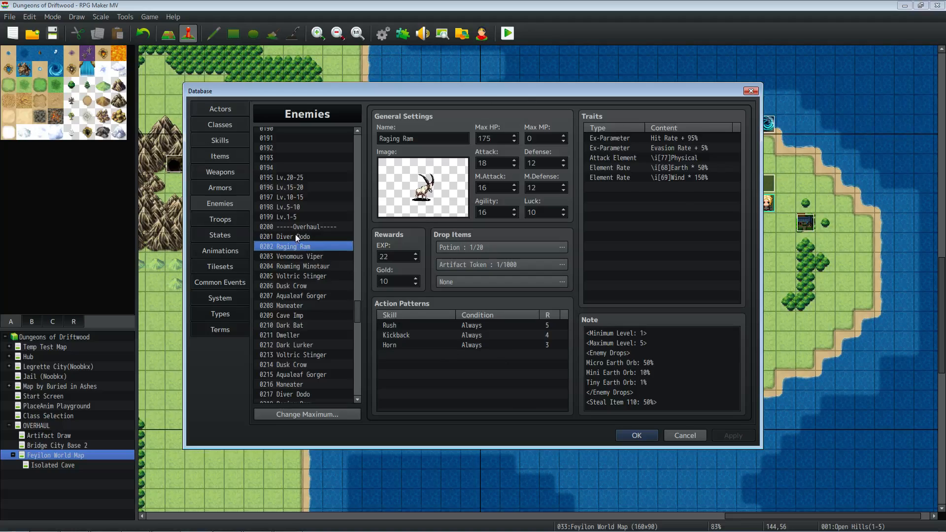
pyautogui.click(296, 237)
pyautogui.click(395, 335)
pyautogui.click(395, 346)
pyautogui.click(394, 327)
pyautogui.click(394, 336)
pyautogui.click(394, 344)
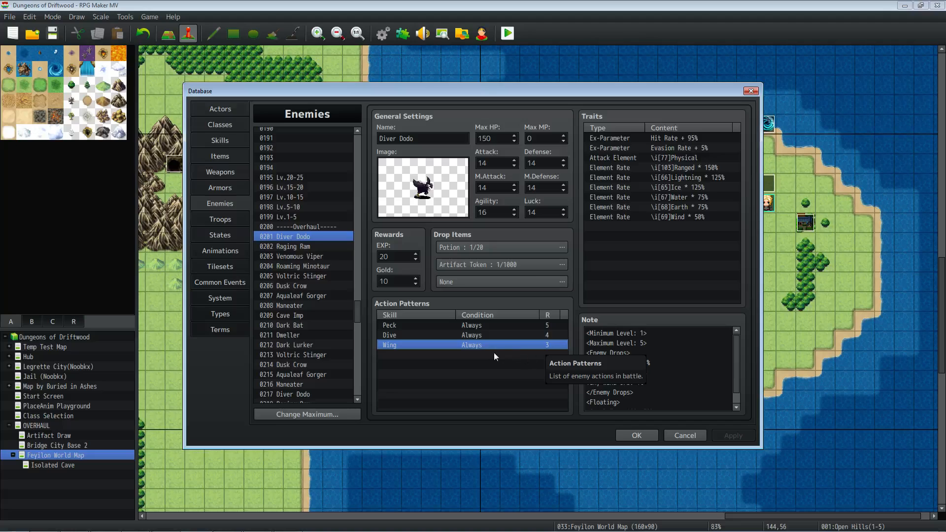
pyautogui.click(514, 326)
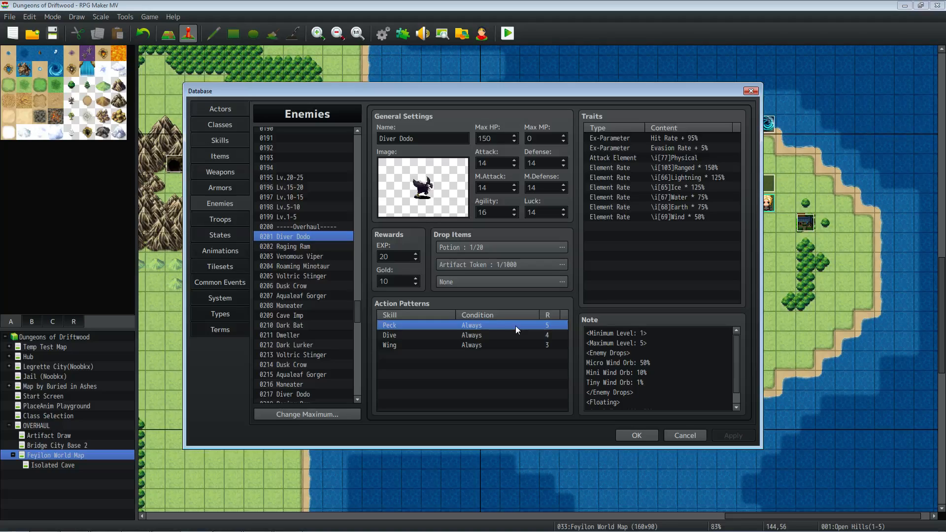
pyautogui.click(489, 345)
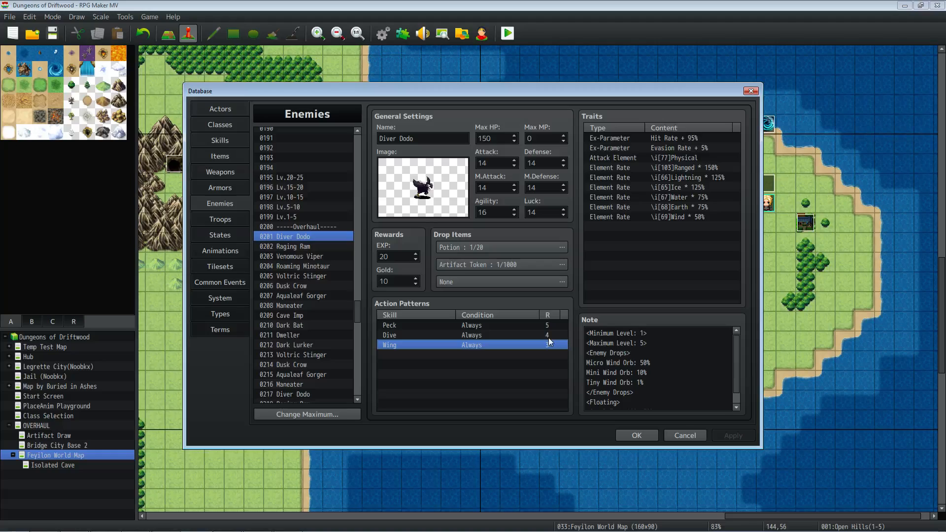
pyautogui.click(533, 355)
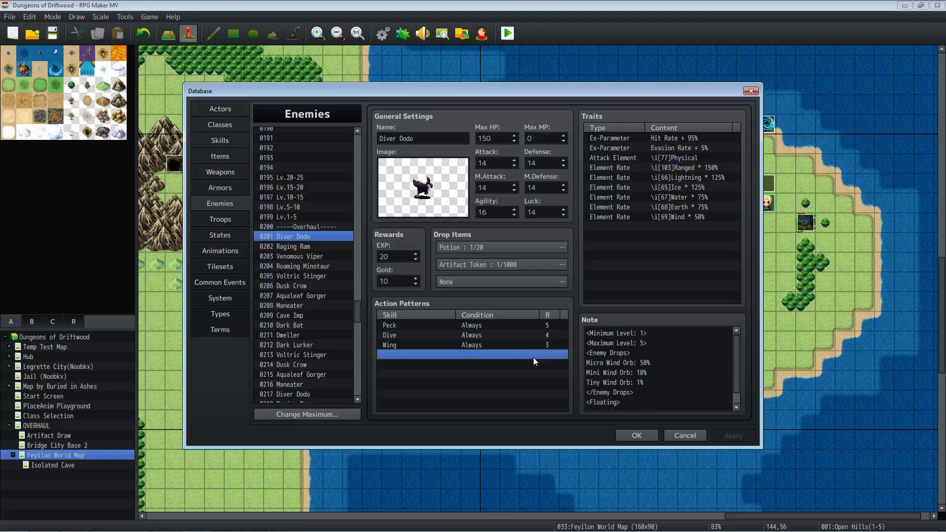
# Set the rating of the Peck action of enemy 0201 Diver Dodo to 6
pyautogui.rightClick(551, 327)
pyautogui.click(563, 333)
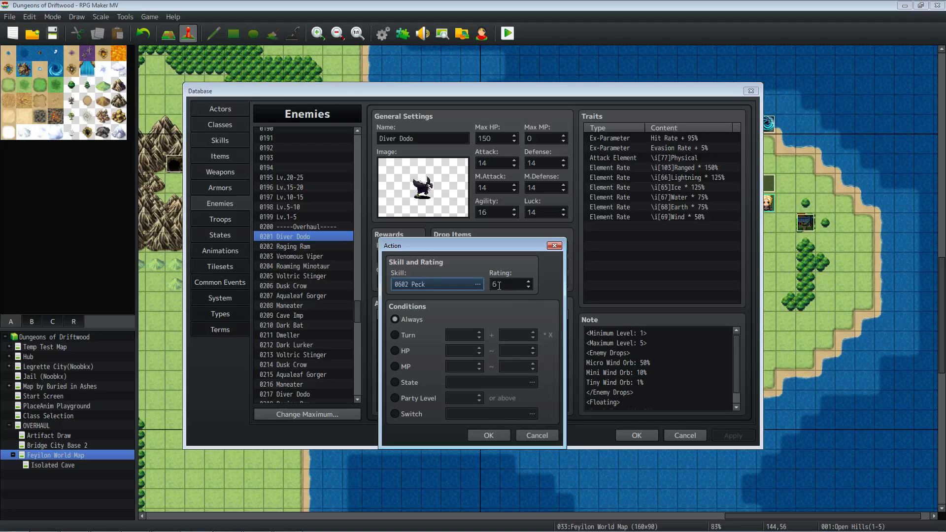
pyautogui.click(493, 436)
# Raise the Dive action's rating to 5 and the Wing action's rating to 4 for enemy 0201 Diver Dodo
pyautogui.click(545, 346)
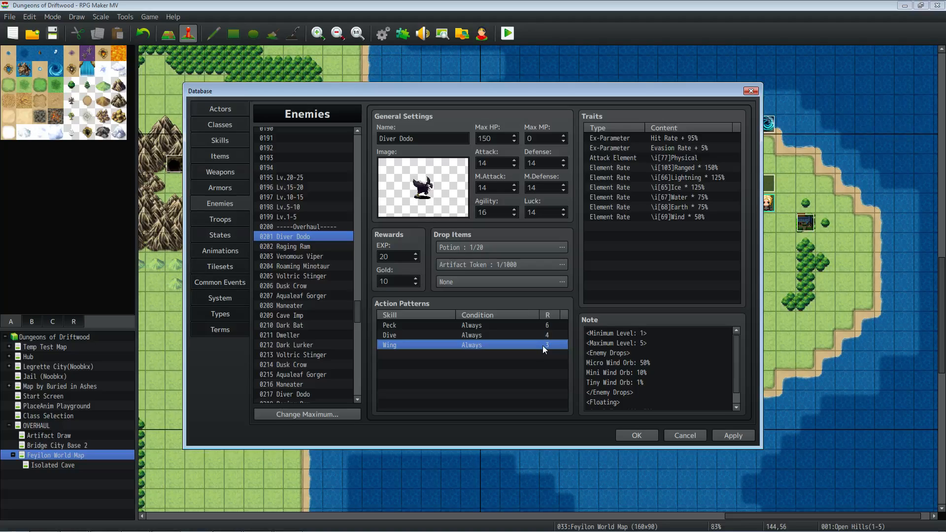
pyautogui.rightClick(548, 335)
pyautogui.click(565, 344)
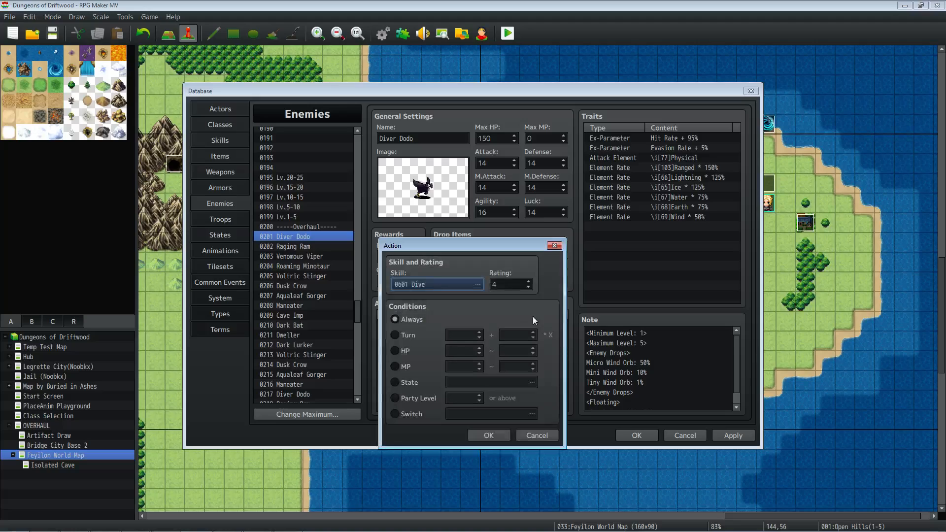
pyautogui.click(489, 435)
pyautogui.rightClick(537, 347)
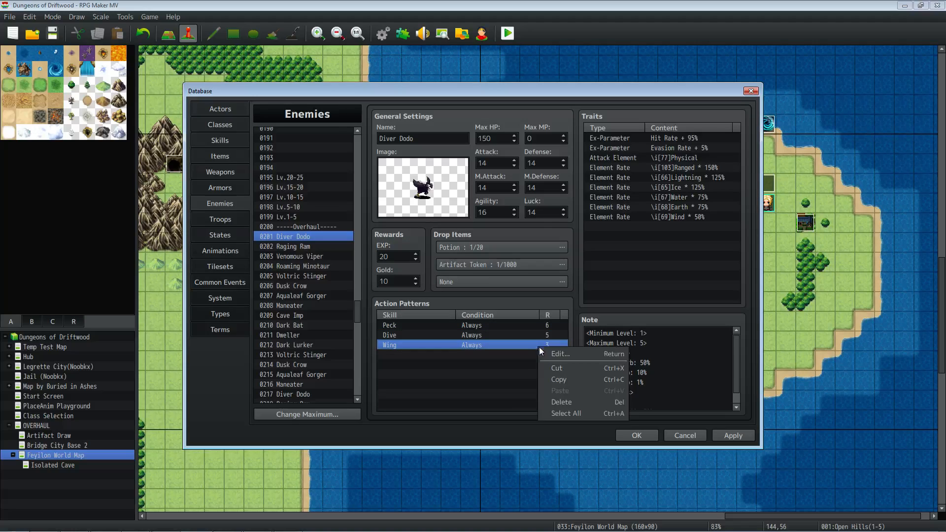
pyautogui.click(544, 353)
pyautogui.click(501, 437)
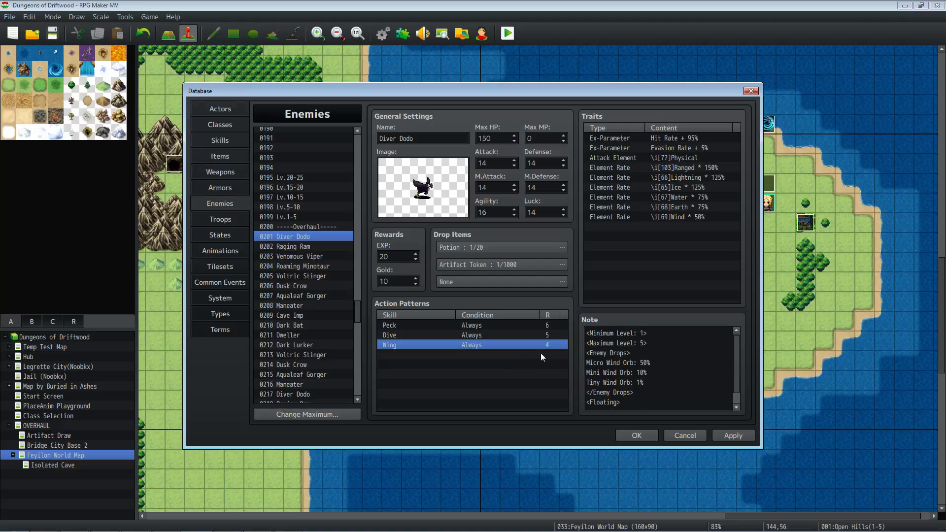
# Lower the Diver Dodo's action ratings by one each: Peck to 5, Dive to 4 and Wing to 3
pyautogui.click(546, 326)
pyautogui.rightClick(547, 324)
pyautogui.click(559, 331)
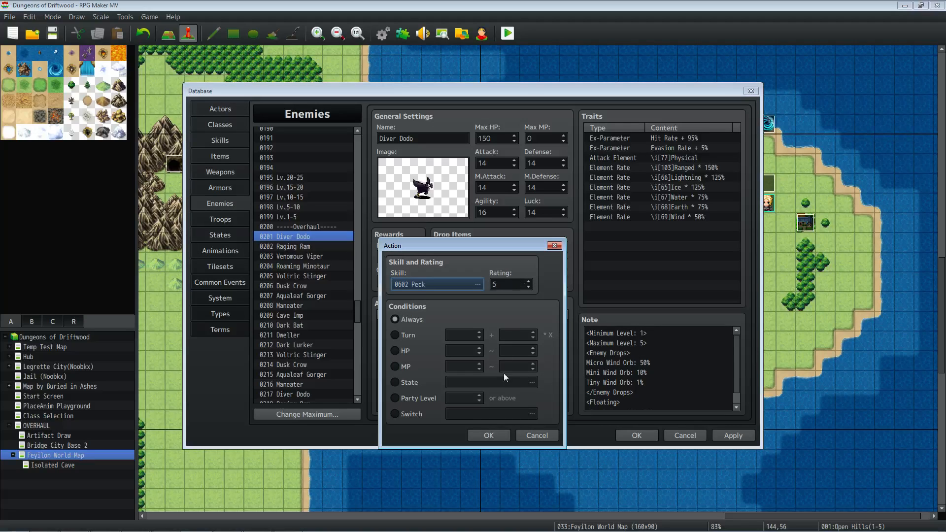
pyautogui.click(491, 434)
pyautogui.rightClick(550, 337)
pyautogui.click(561, 343)
pyautogui.click(488, 435)
pyautogui.rightClick(540, 347)
pyautogui.click(550, 353)
pyautogui.press('Return')
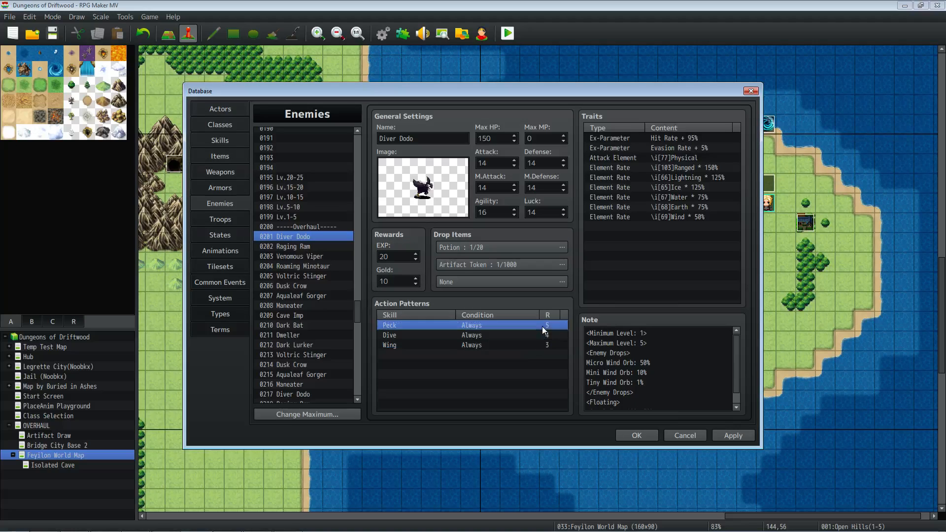
# Set the rating of the Diver Dodo's Peck action to 9
pyautogui.rightClick(542, 326)
pyautogui.click(557, 330)
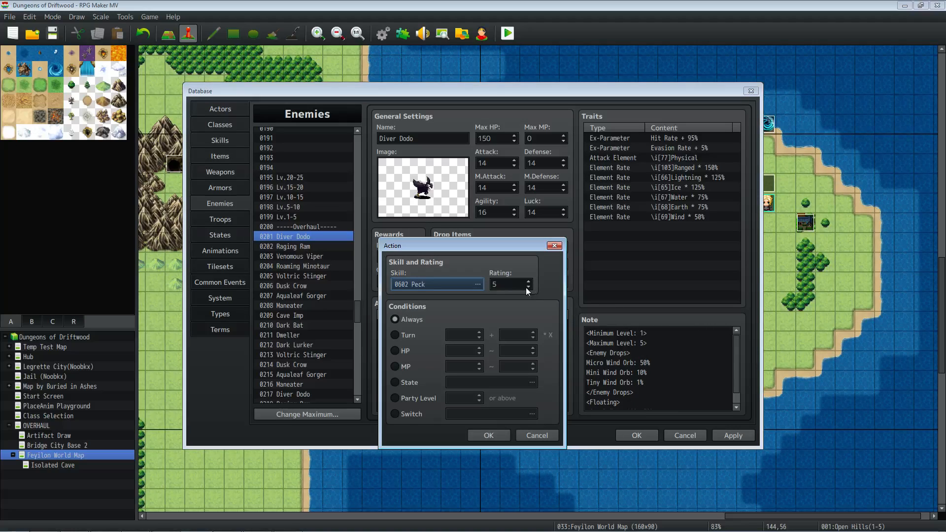
pyautogui.click(498, 283)
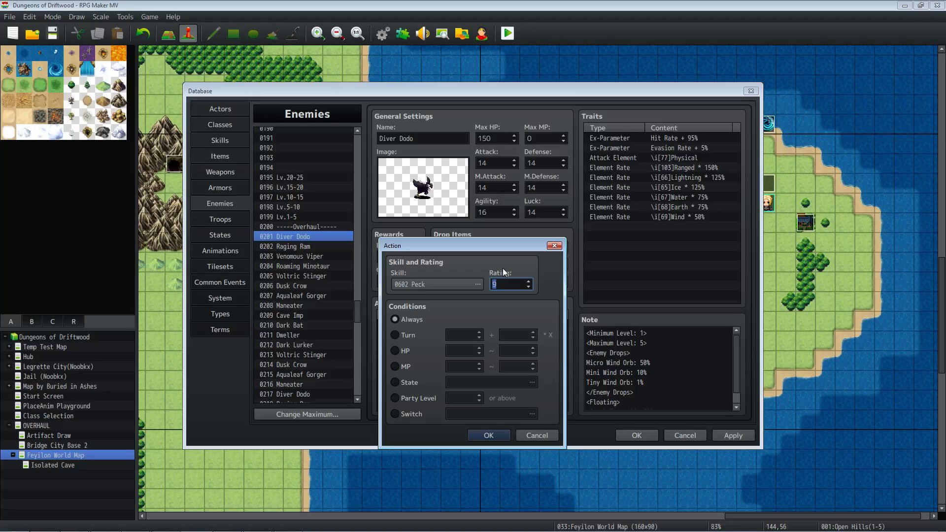
pyautogui.click(488, 435)
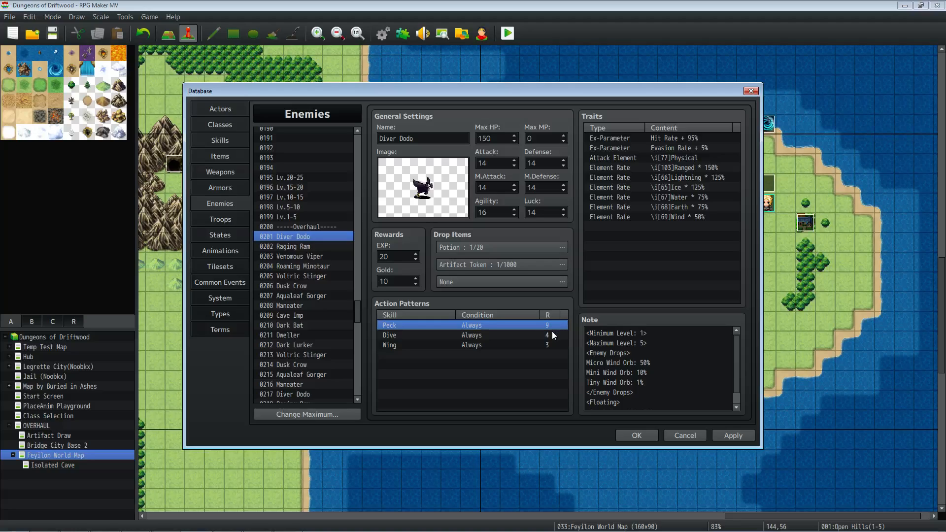
# Set the rating of the Diver Dodo's Peck action back to 5
pyautogui.rightClick(549, 324)
pyautogui.click(566, 330)
pyautogui.scroll(-1, 513, 287)
pyautogui.scroll(-3, 513, 287)
pyautogui.click(488, 435)
# Set the Diver Dodo's action ratings to 3 for Peck, 2 for Dive and 1 for Wing
pyautogui.rightClick(550, 327)
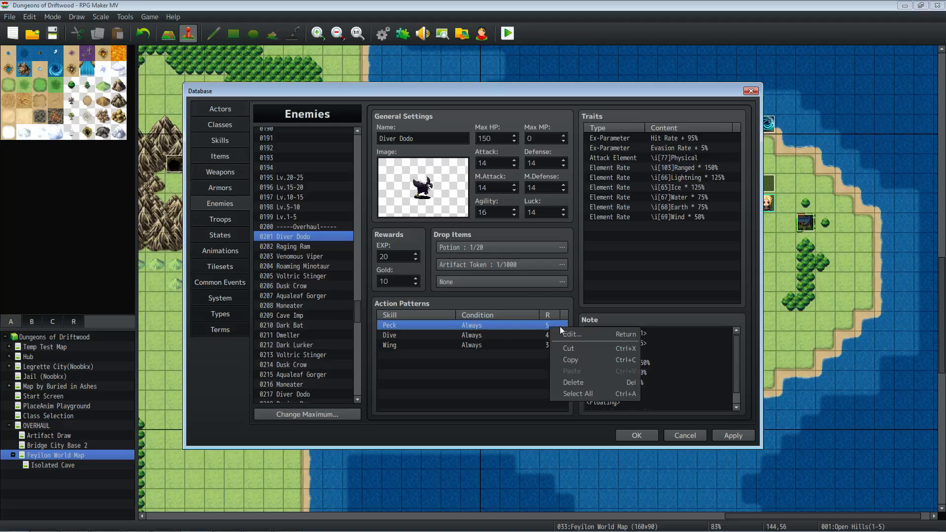
pyautogui.click(571, 333)
pyautogui.scroll(-1, 499, 285)
pyautogui.scroll(-1, 499, 285)
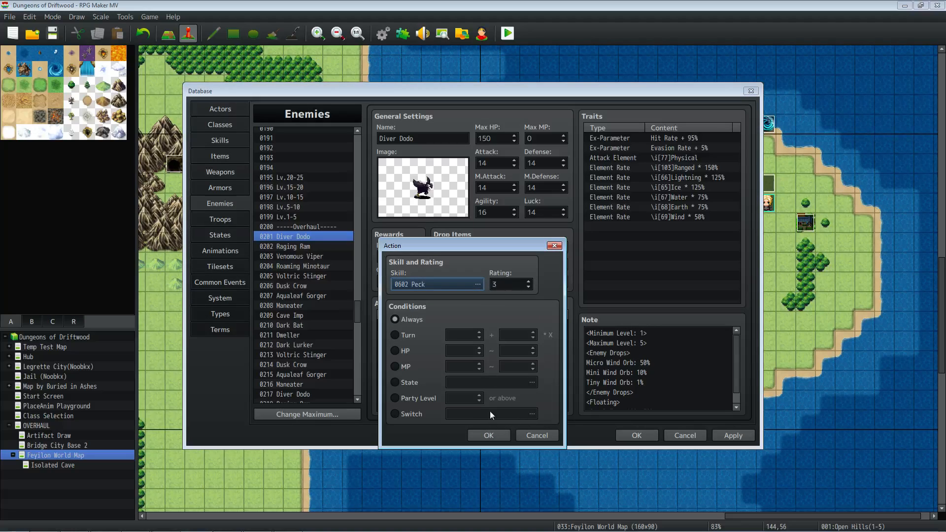
pyautogui.click(488, 435)
pyautogui.rightClick(538, 339)
pyautogui.click(550, 345)
pyautogui.click(488, 435)
pyautogui.rightClick(545, 342)
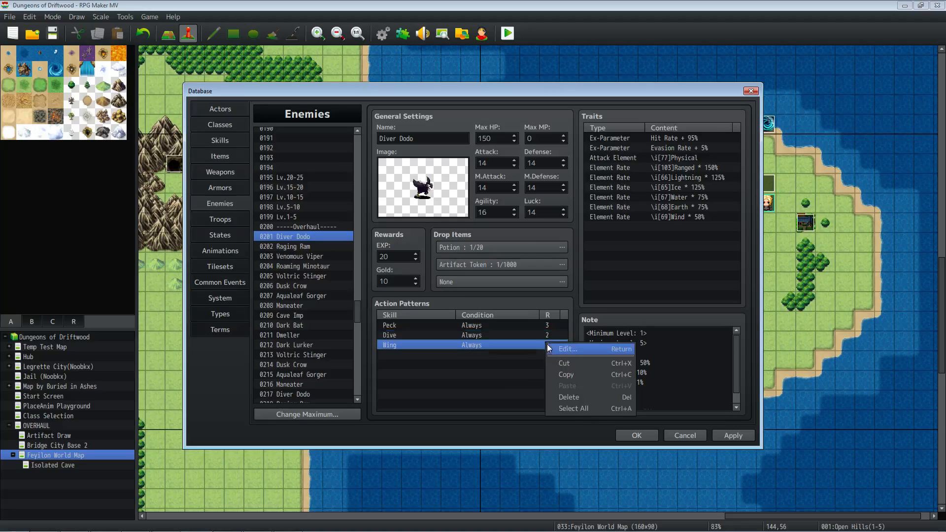
pyautogui.click(548, 345)
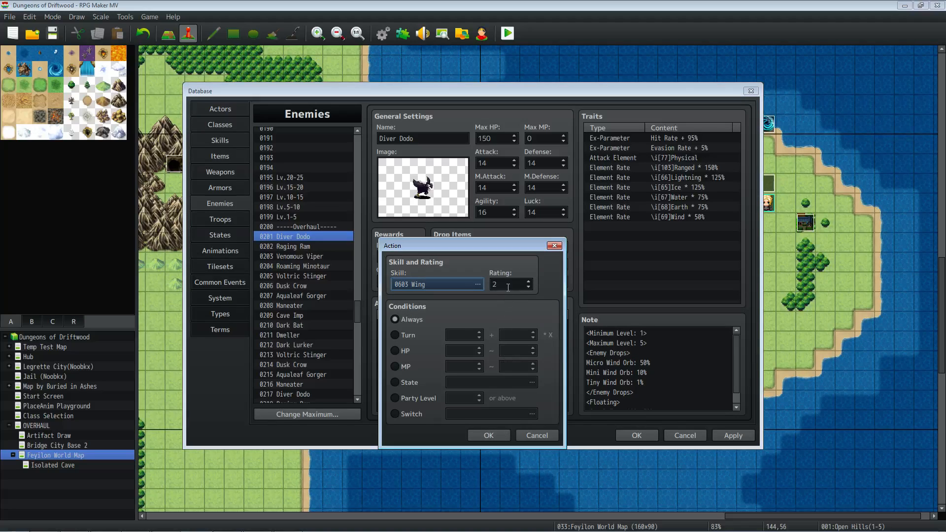
pyautogui.click(507, 432)
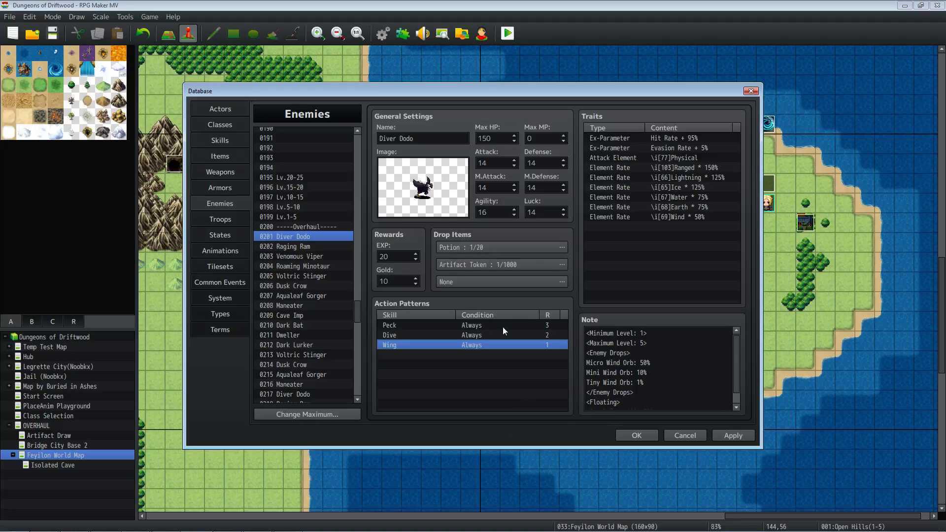
# Set the Diver Dodo's ratings to 5 for Peck, 4 for Dive and 3 for Wing, and apply the database changes
pyautogui.rightClick(525, 322)
pyautogui.click(551, 333)
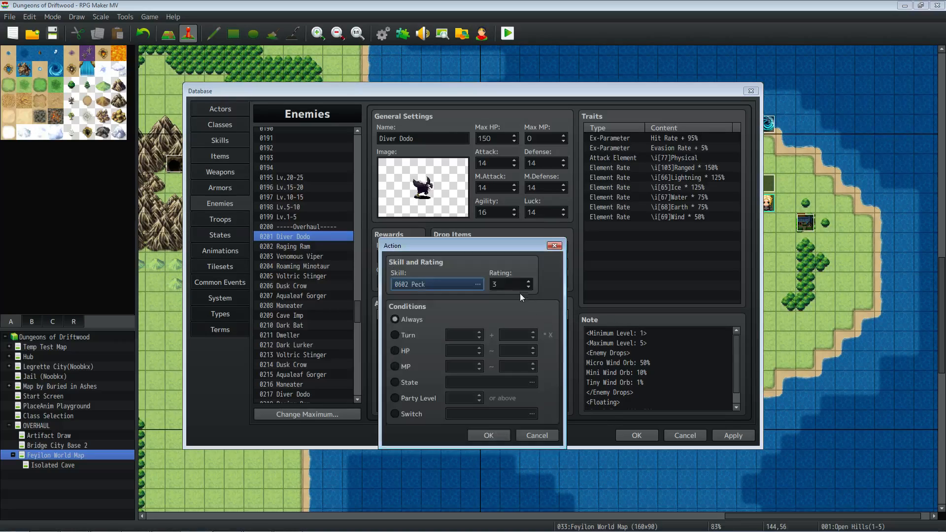
pyautogui.click(498, 434)
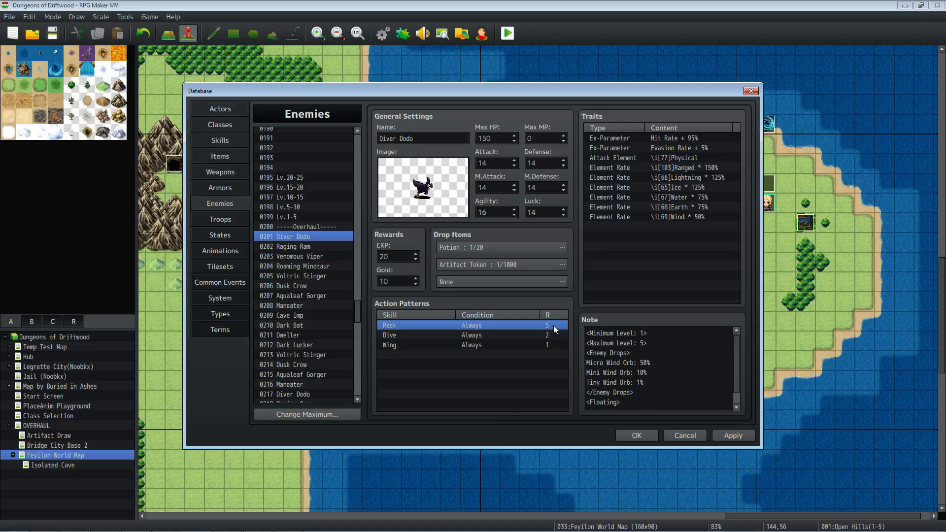
pyautogui.click(552, 333)
pyautogui.rightClick(551, 333)
pyautogui.click(574, 341)
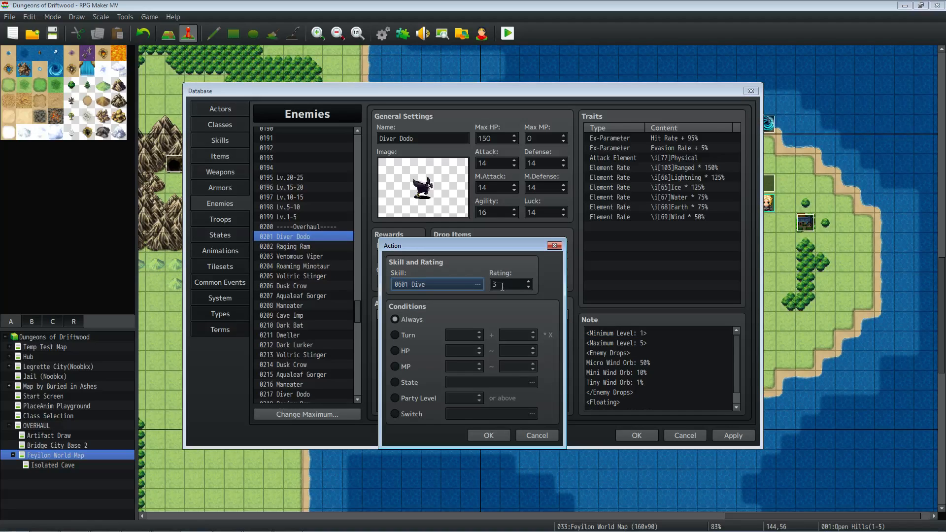
pyautogui.click(490, 435)
pyautogui.rightClick(527, 347)
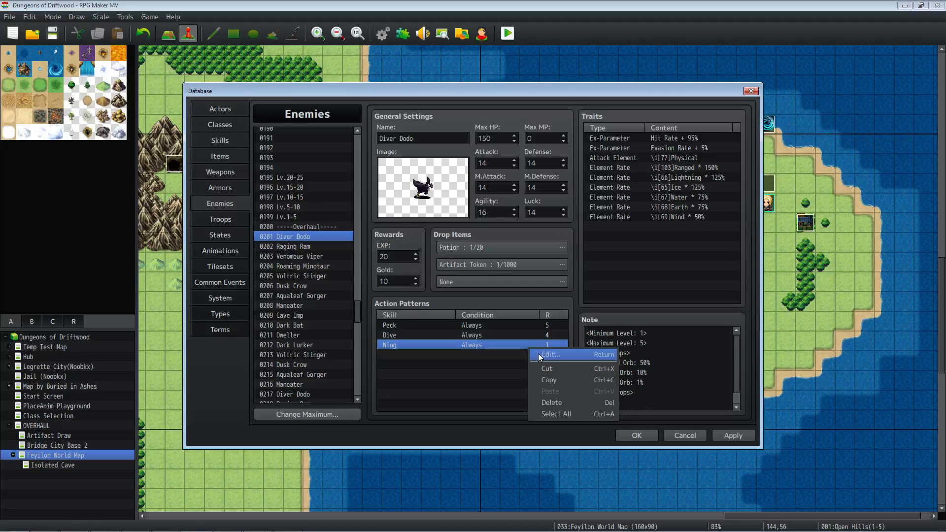
pyautogui.click(538, 354)
pyautogui.click(501, 433)
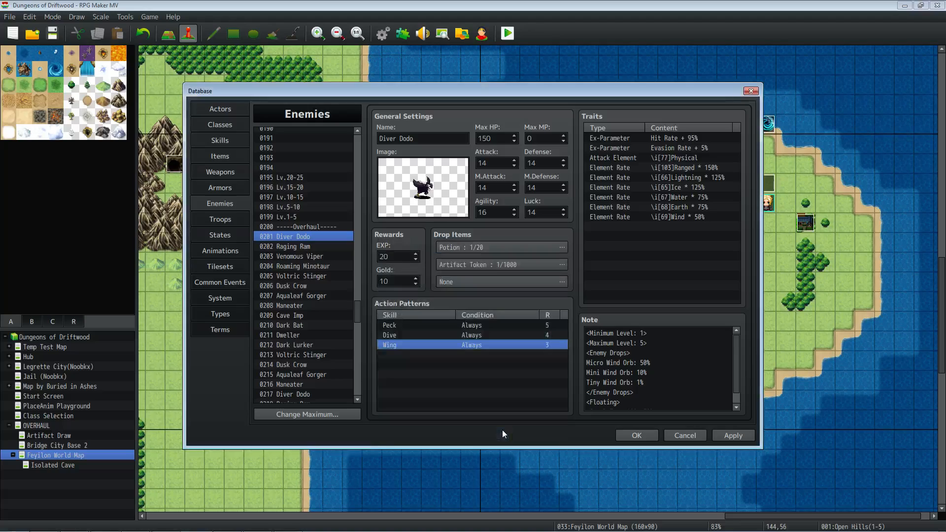
pyautogui.click(752, 437)
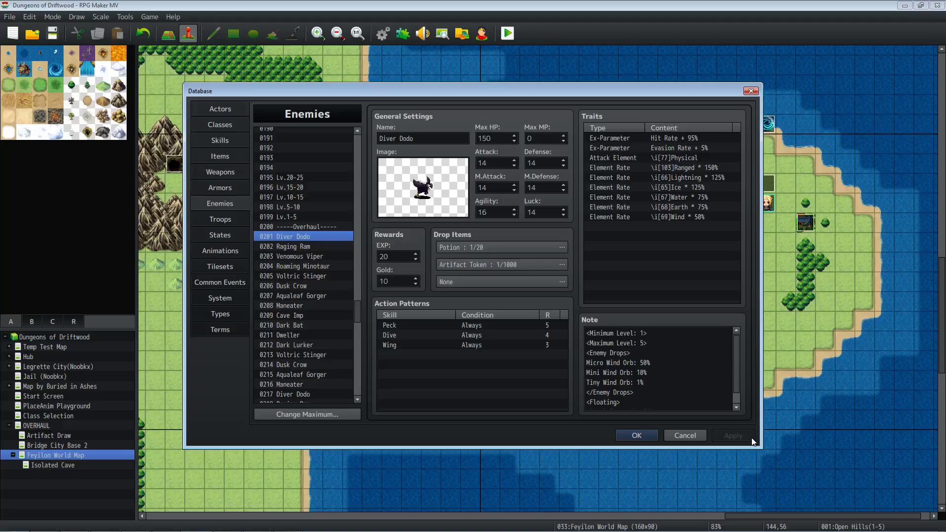
# Start a new action pattern for the Diver Dodo with skill 0003 Dual Attack and a rating of 3
pyautogui.doubleClick(433, 352)
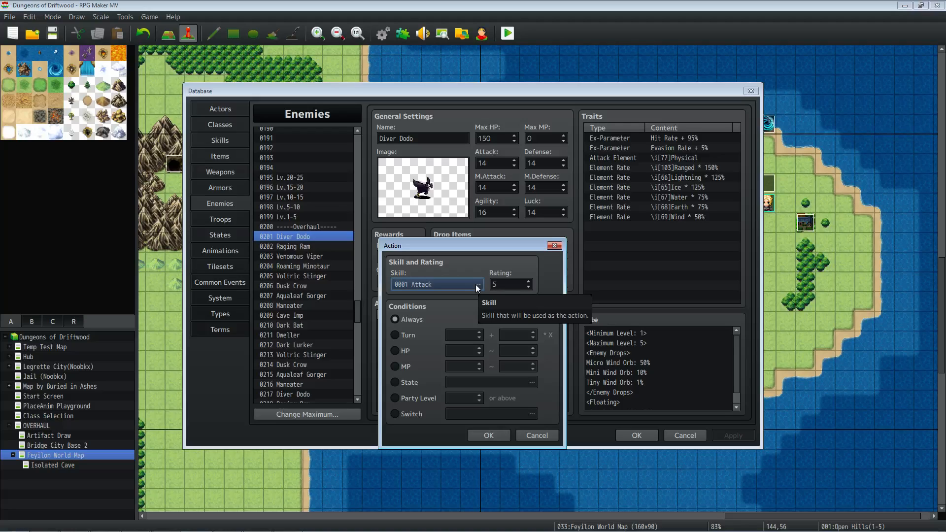
pyautogui.click(451, 283)
pyautogui.click(494, 254)
pyautogui.click(499, 264)
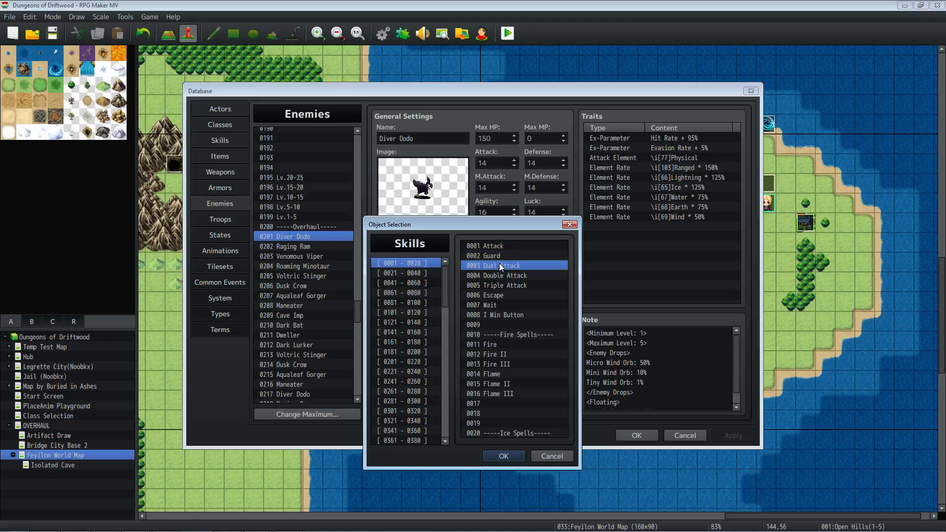
pyautogui.click(503, 456)
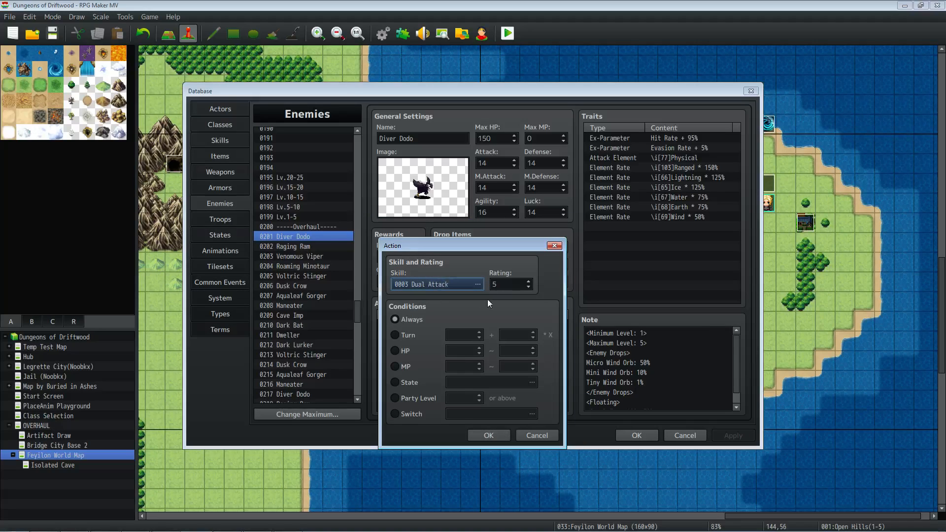
pyautogui.scroll(-2, 512, 281)
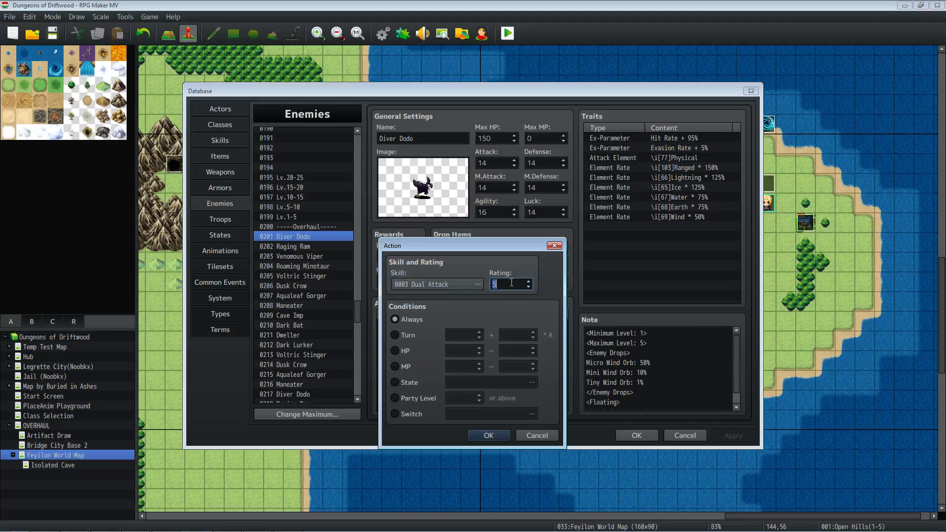
# Restrict the new Dual Attack action to an HP condition of 0% to 15% and add it to the action patterns
pyautogui.moveTo(469, 246); pyautogui.dragTo(674, 244)
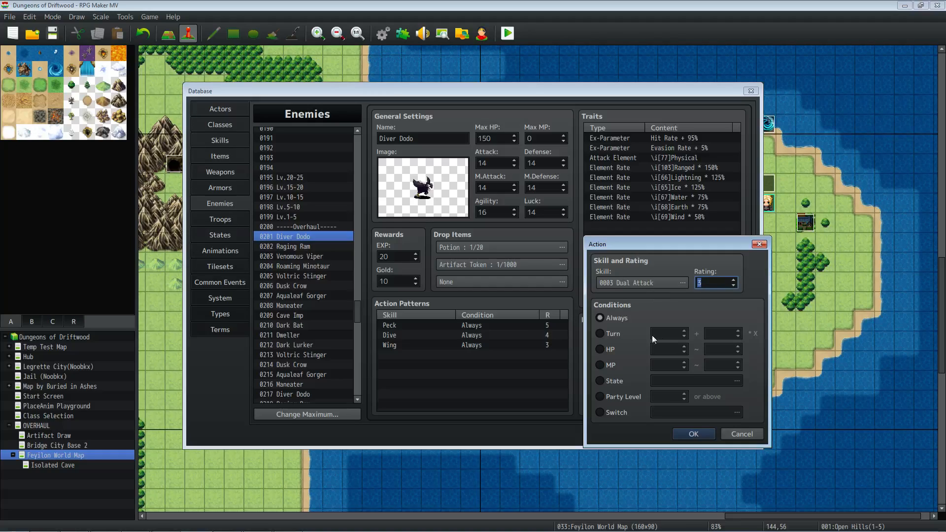
pyautogui.click(610, 350)
pyautogui.press('Tab')
pyautogui.write('15')
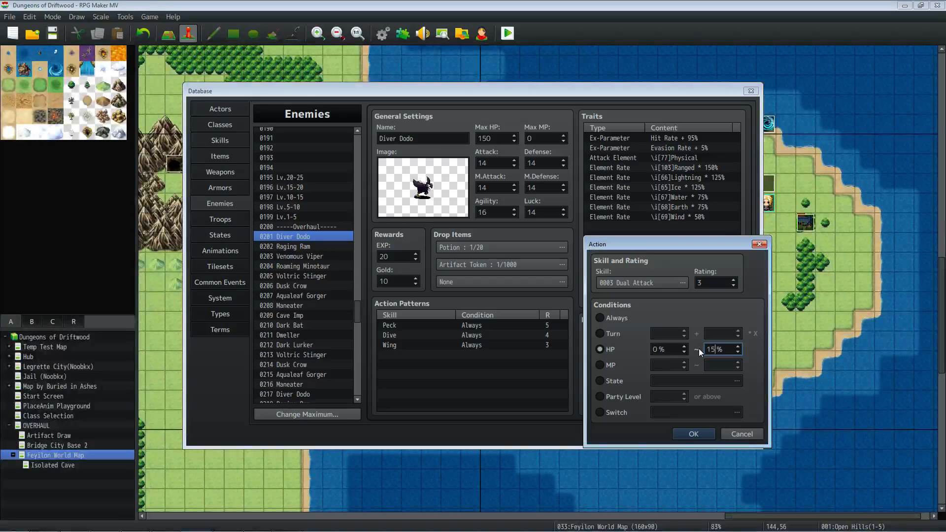
pyautogui.click(691, 433)
# Reopen the Dual Attack action, try the State and Turn conditions, and cancel the edit
pyautogui.click(477, 356)
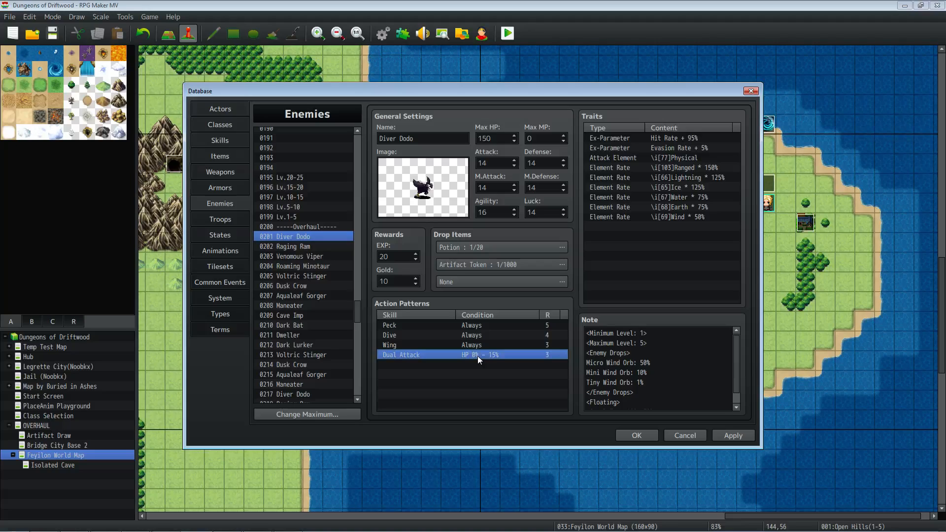
pyautogui.rightClick(478, 356)
pyautogui.click(494, 361)
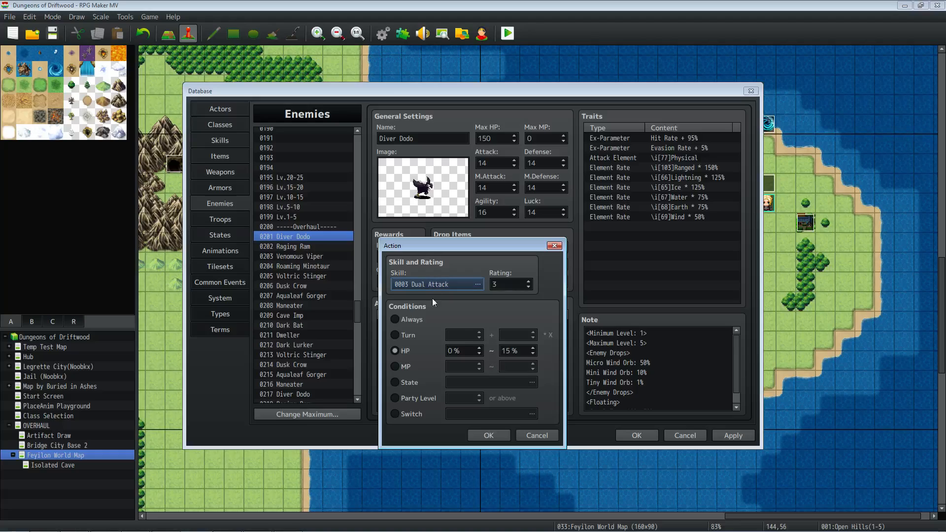
pyautogui.click(409, 382)
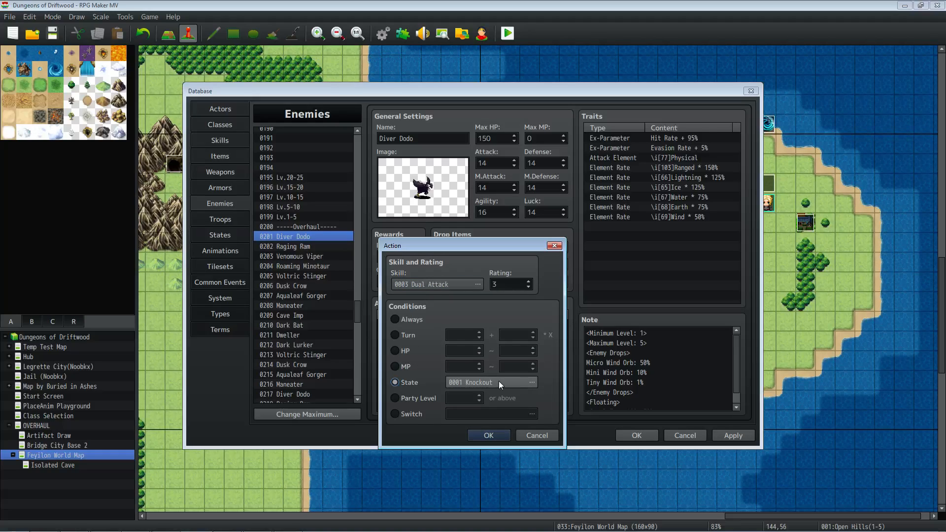
pyautogui.click(409, 334)
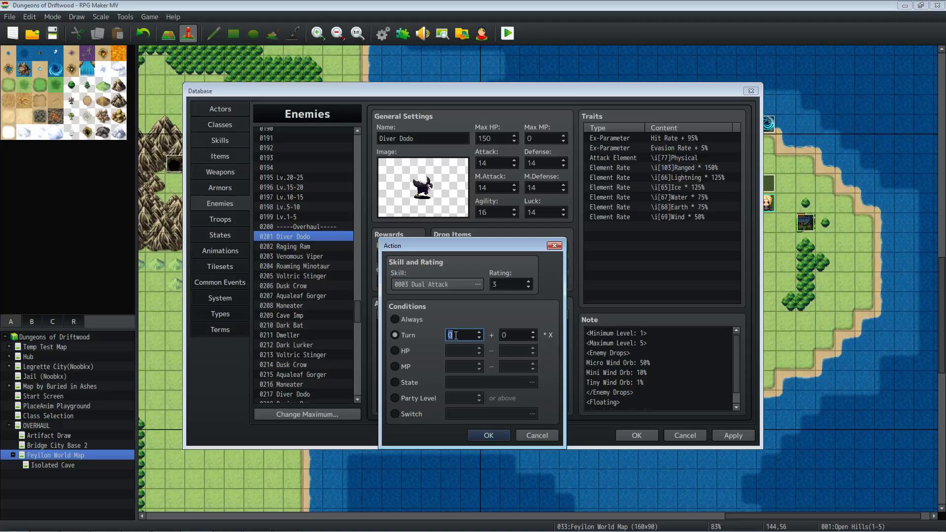
pyautogui.click(536, 436)
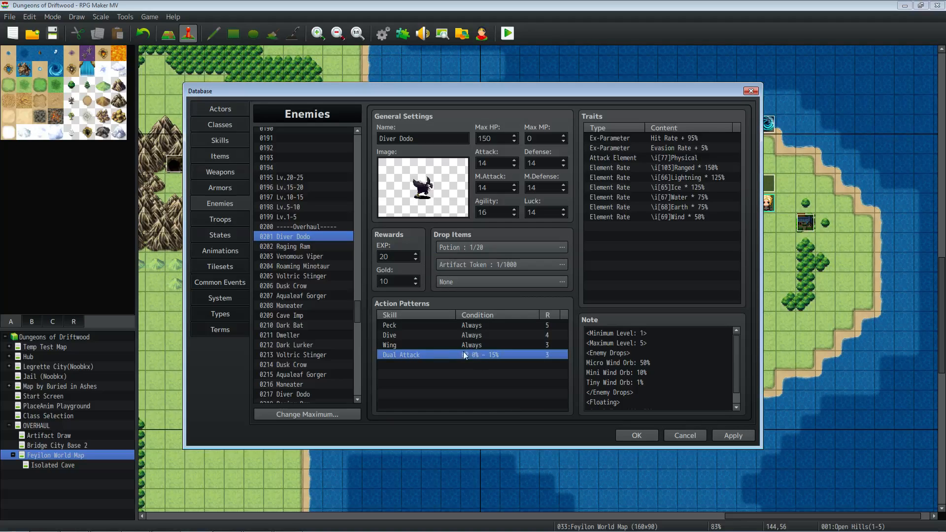
# Delete the Dual Attack action from the Diver Dodo's action patterns and apply the database changes
pyautogui.press('Delete')
pyautogui.click(734, 437)
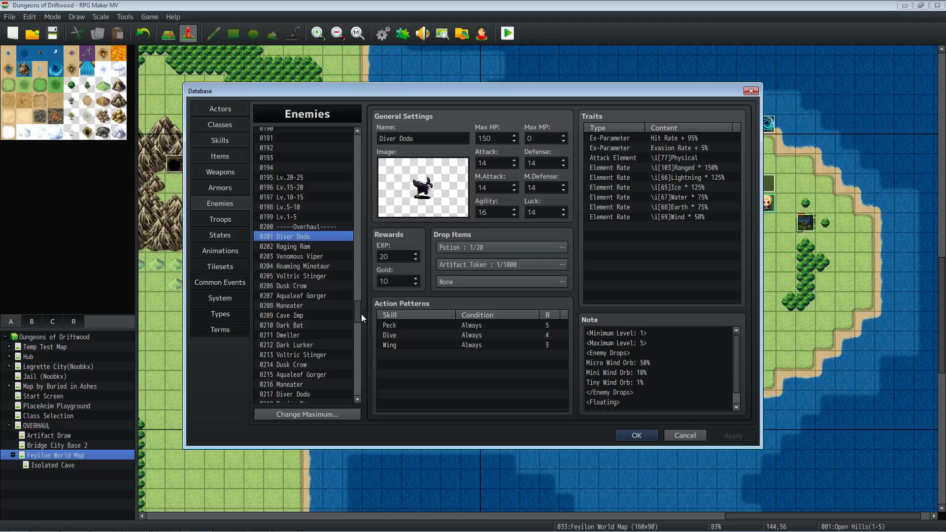
# Look through the Overhaul enemies from 0203 Venomous Viper to 0208 Maneater and review their action patterns and stats
pyautogui.click(338, 254)
pyautogui.scroll(-1, 330, 256)
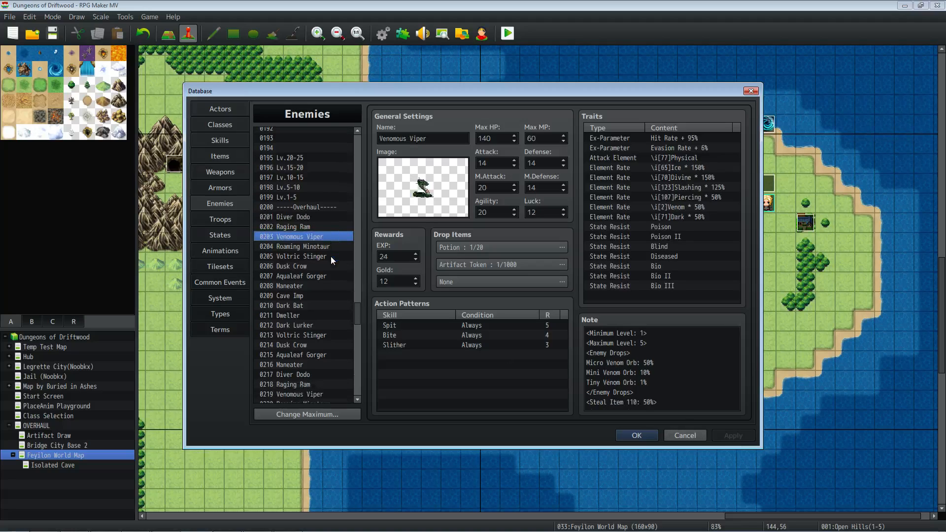
pyautogui.scroll(-1, 312, 239)
pyautogui.click(310, 226)
pyautogui.press('Down')
pyautogui.press('Down')
pyautogui.press('Down')
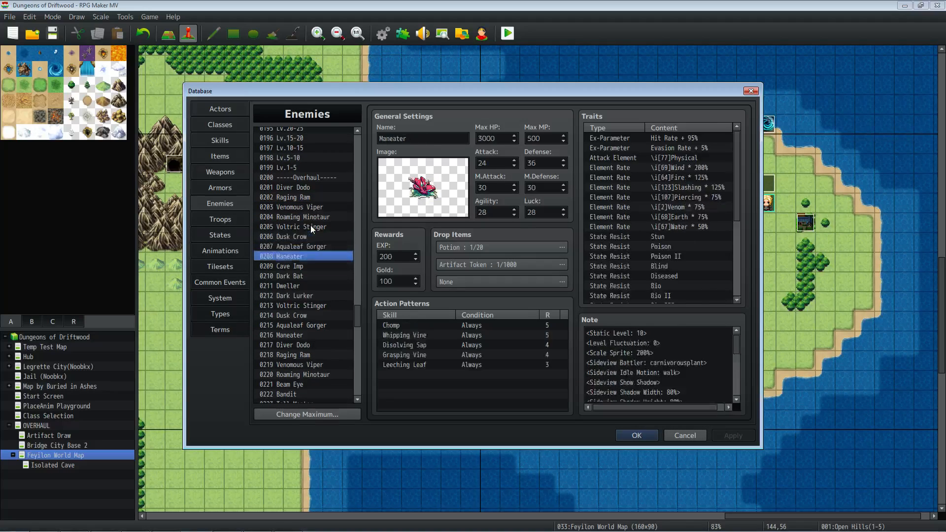
# Check the enemies following 0208 Maneater, and return to Maneater to examine the level tags in its note
pyautogui.press('Down')
pyautogui.press('Down')
pyautogui.press('Down')
pyautogui.press('Up')
pyautogui.press('Up')
pyautogui.press('Up')
pyautogui.click(613, 341)
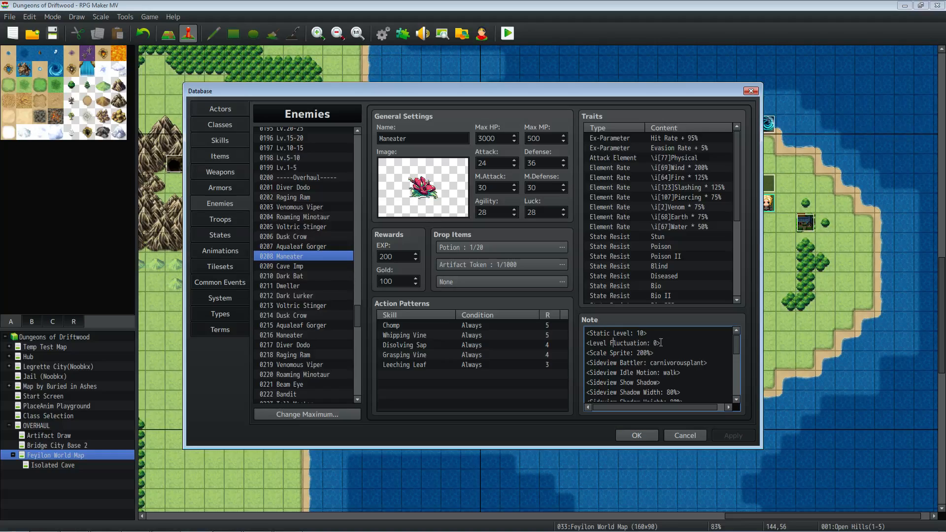
# Examine Maneater's Static Level tag in its note and look through its list of traits
pyautogui.moveTo(646, 333); pyautogui.dragTo(574, 337)
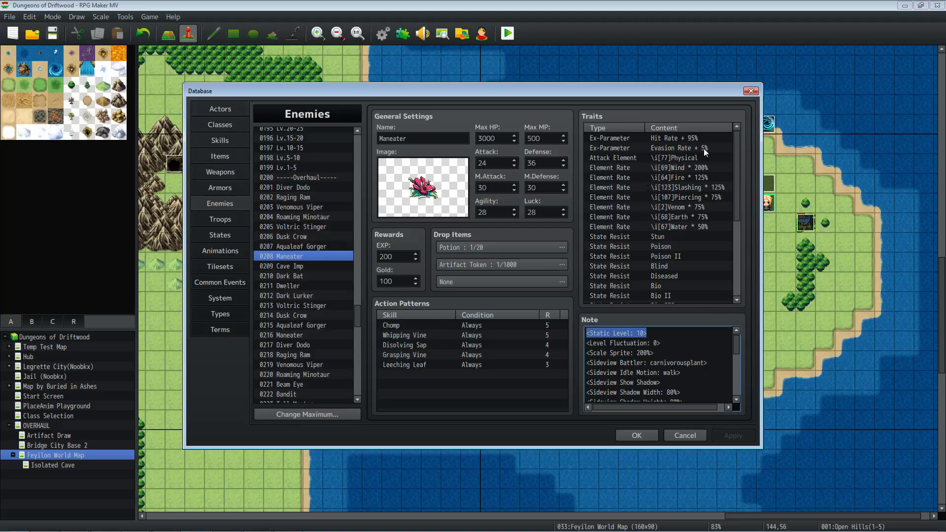
pyautogui.scroll(-3, 659, 212)
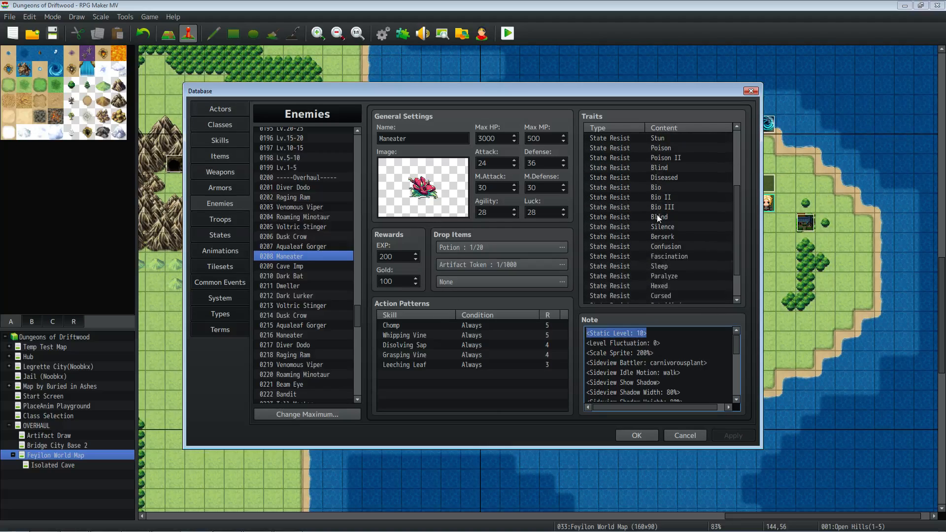
pyautogui.click(657, 211)
pyautogui.scroll(-2, 648, 246)
pyautogui.click(625, 299)
pyautogui.scroll(4, 656, 244)
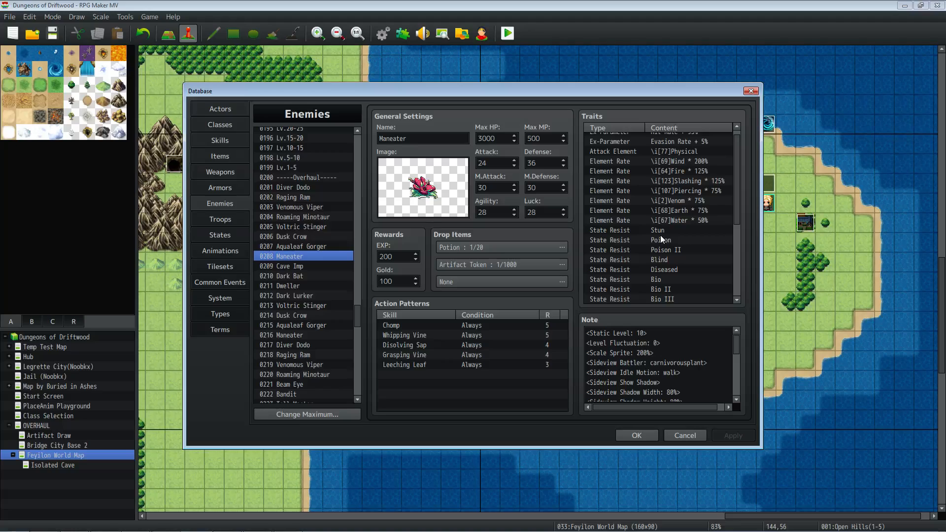
# Go through Maneater's State Resist traits from Stun to the end of the list, and return to the Wind element rate
pyautogui.click(667, 231)
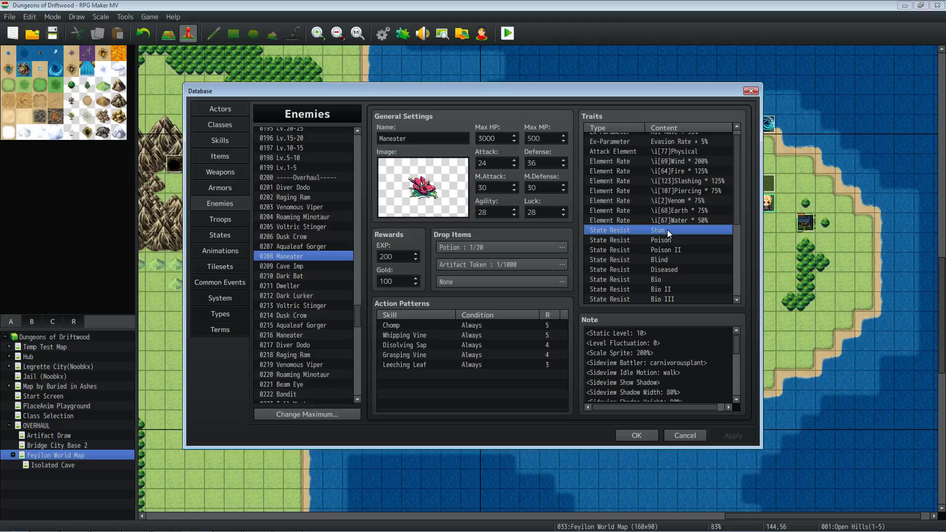
pyautogui.press('Down')
pyautogui.press('Down')
pyautogui.press('Down')
pyautogui.press('Down')
pyautogui.press('Down')
pyautogui.press('Down')
pyautogui.press('Down')
pyautogui.press('Down')
pyautogui.press('Down')
pyautogui.press('Down')
pyautogui.press('Down')
pyautogui.press('Down')
pyautogui.press('Down')
pyautogui.press('Down')
pyautogui.press('Down')
pyautogui.press('Down')
pyautogui.press('Down')
pyautogui.press('Down')
pyautogui.press('Down')
pyautogui.press('Down')
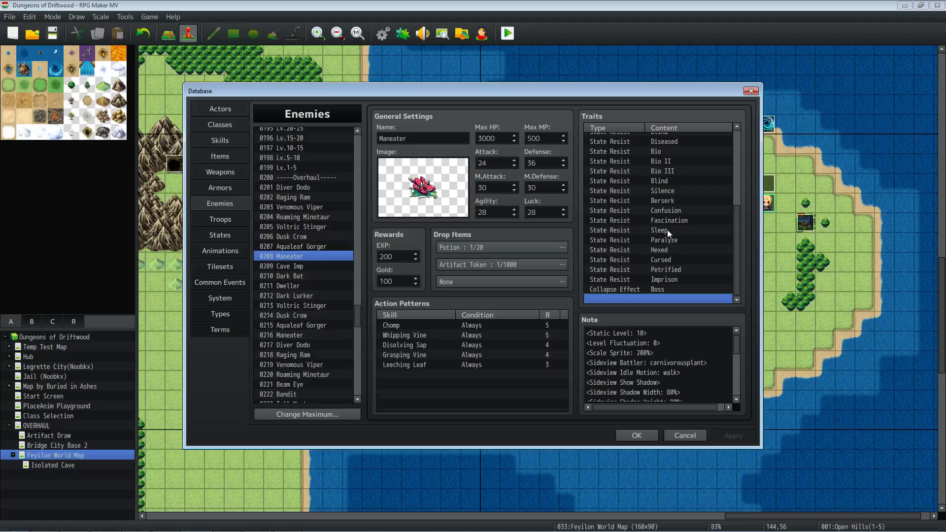
pyautogui.scroll(5, 667, 230)
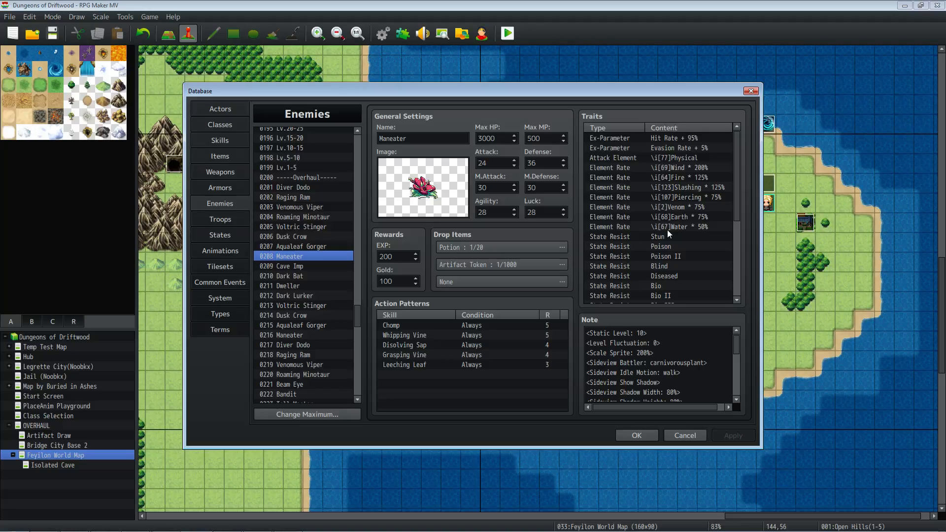
pyautogui.click(681, 168)
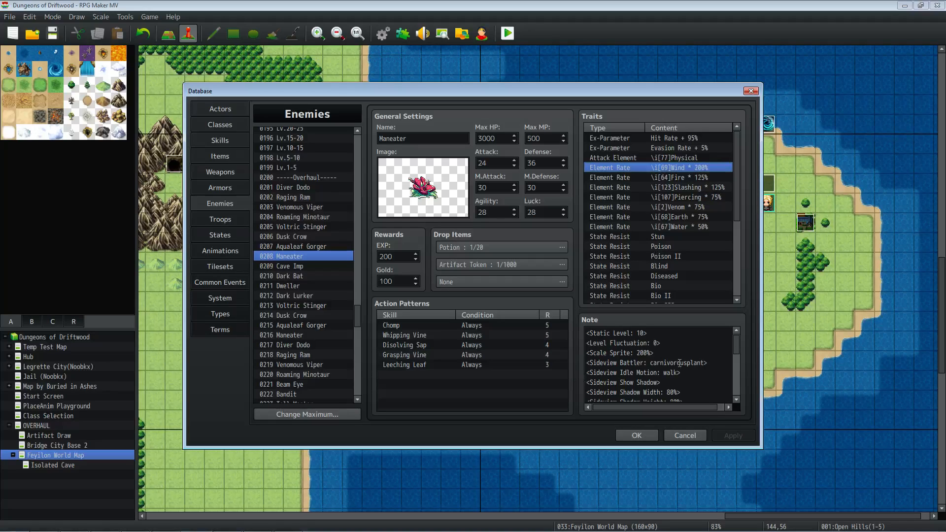
# Review the Conditional Artifact Token Drop, Static Level and Level Fluctuation tags in Maneater's note, and close the database
pyautogui.click(651, 369)
pyautogui.hotkey('ctrl', 'a')
pyautogui.scroll(-3, 670, 365)
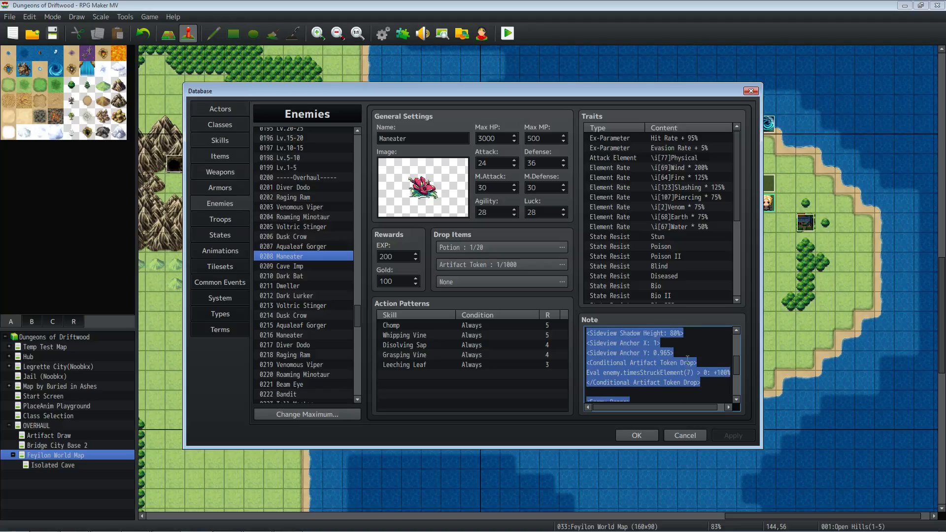
pyautogui.click(650, 372)
pyautogui.moveTo(629, 362); pyautogui.dragTo(675, 362)
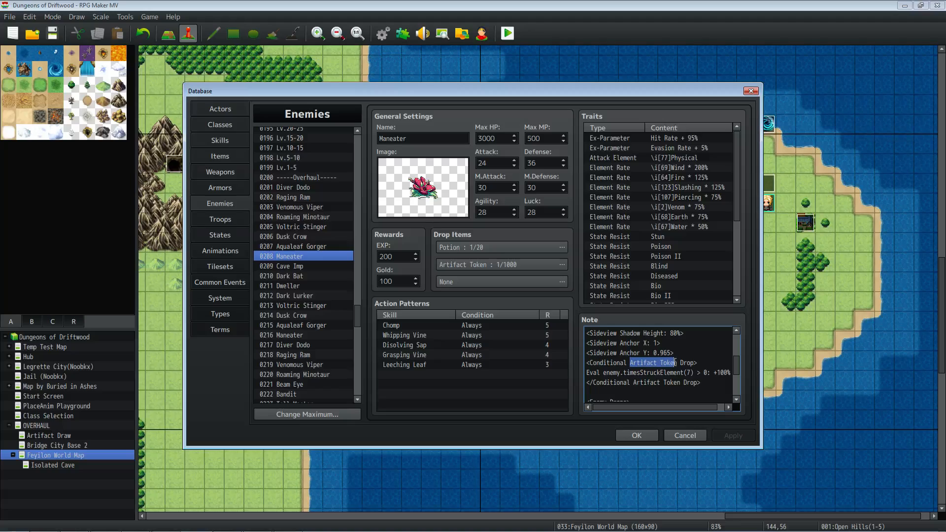
pyautogui.click(675, 362)
pyautogui.scroll(3, 671, 350)
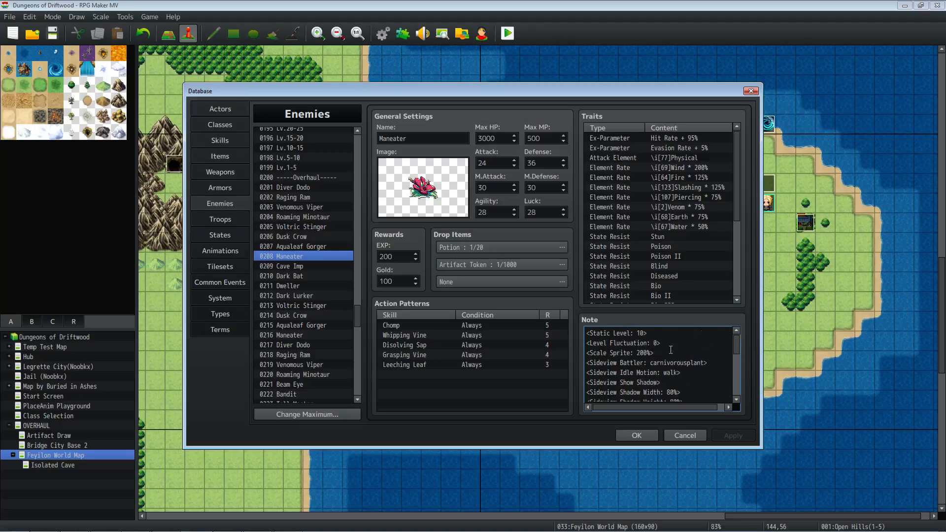
pyautogui.moveTo(664, 335); pyautogui.dragTo(574, 335)
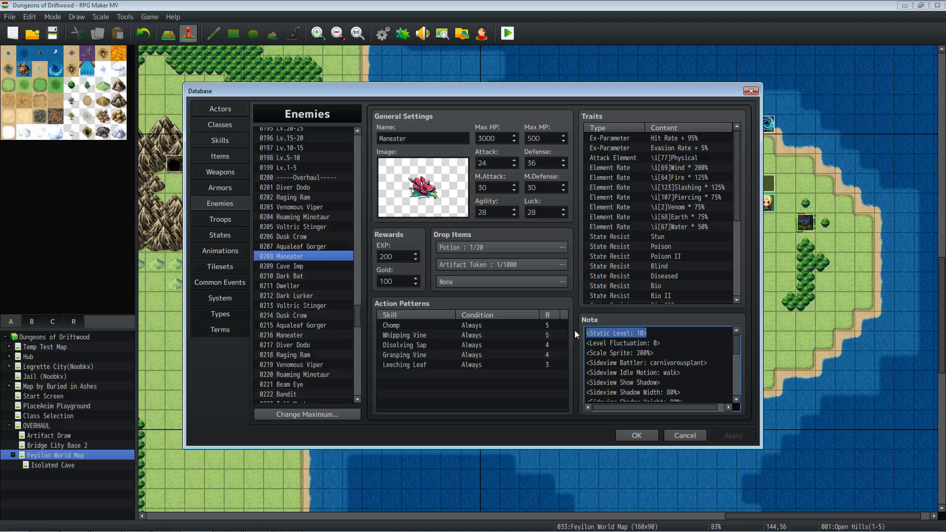
pyautogui.moveTo(668, 345); pyautogui.dragTo(576, 340)
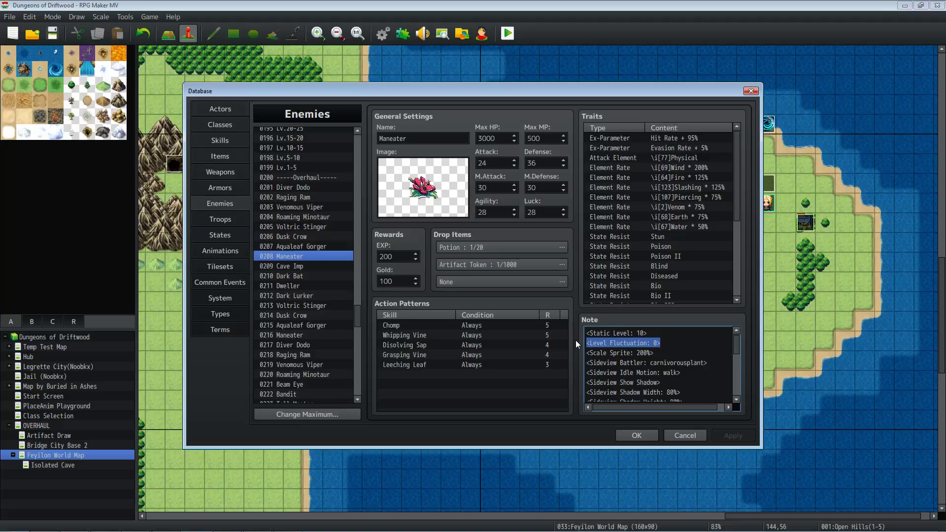
pyautogui.click(653, 435)
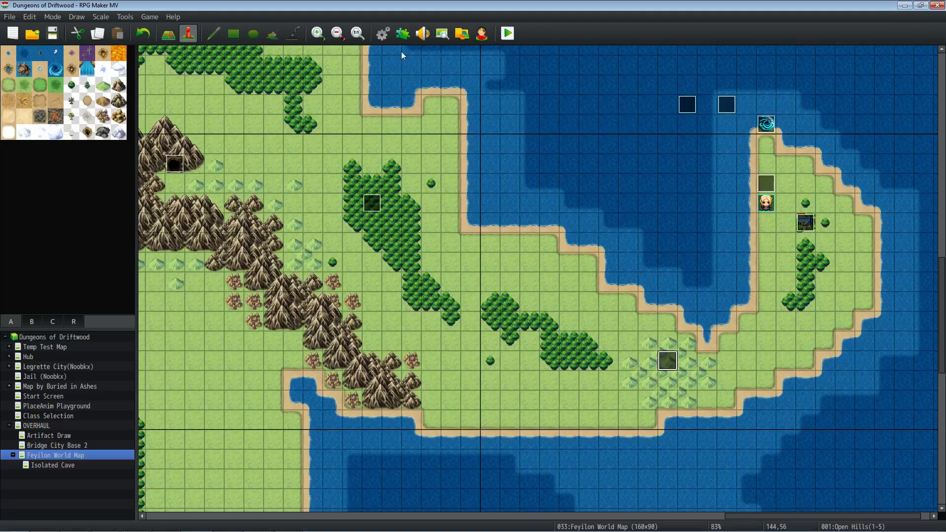
# Open the Plugin Manager and look through the plugin list for YEP_EnemyLevels
pyautogui.click(403, 33)
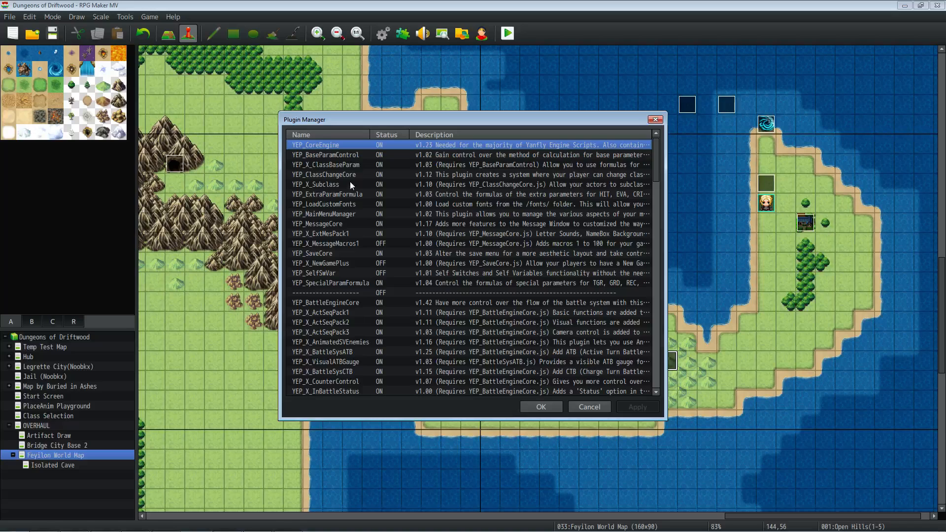
pyautogui.scroll(-1, 355, 166)
pyautogui.scroll(1, 355, 167)
pyautogui.click(357, 162)
pyautogui.scroll(-1, 365, 168)
pyautogui.click(364, 168)
pyautogui.scroll(-4, 364, 177)
pyautogui.scroll(4, 359, 219)
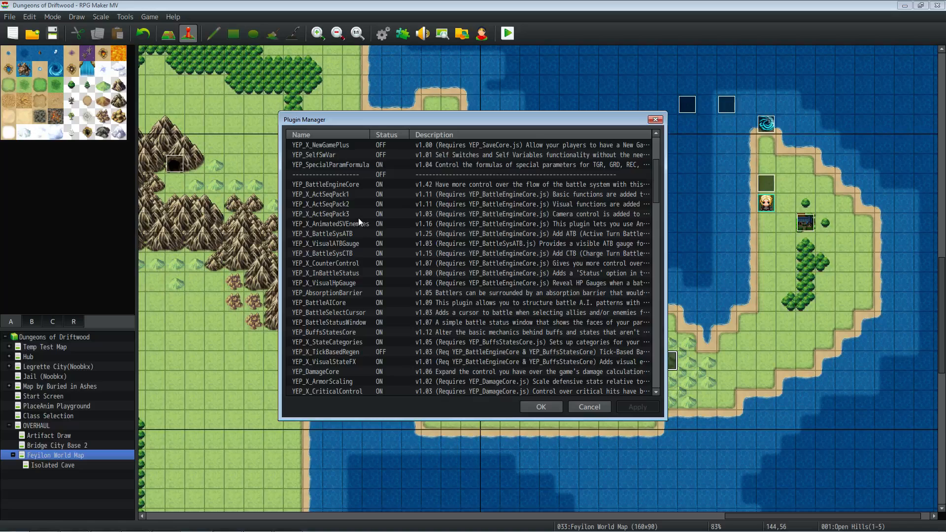
pyautogui.scroll(-6, 346, 214)
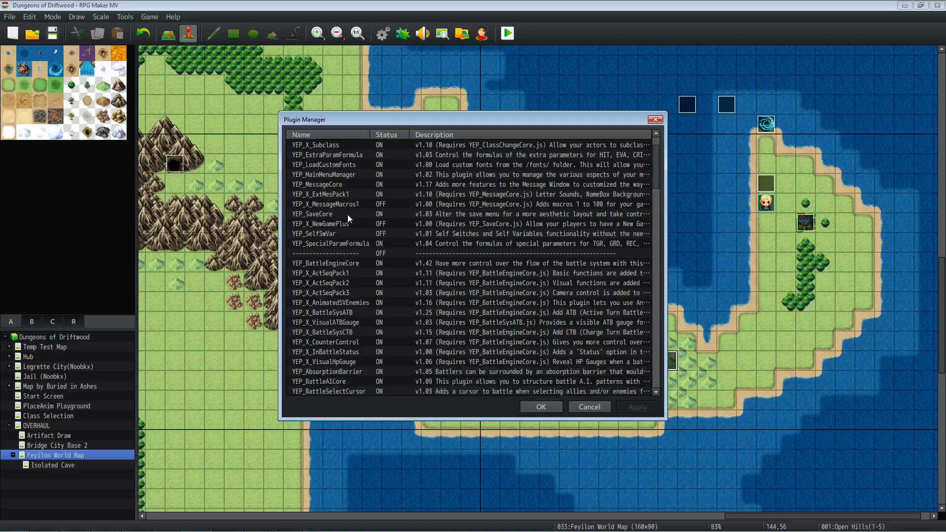
pyautogui.scroll(6, 348, 212)
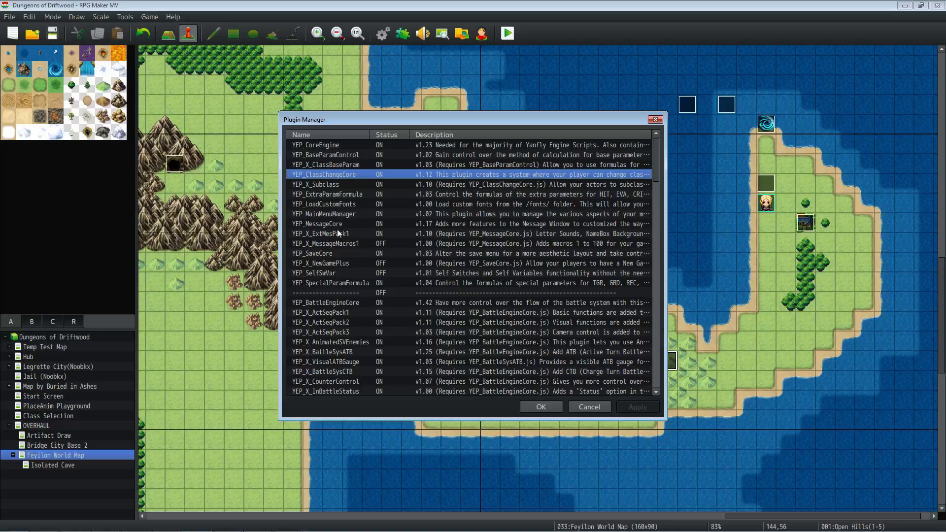
pyautogui.scroll(-5, 336, 253)
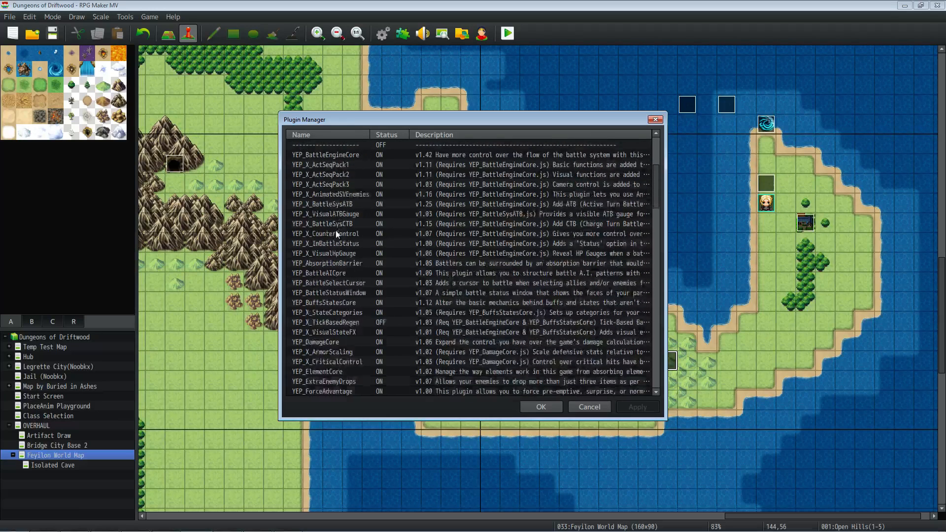
pyautogui.scroll(-3, 346, 202)
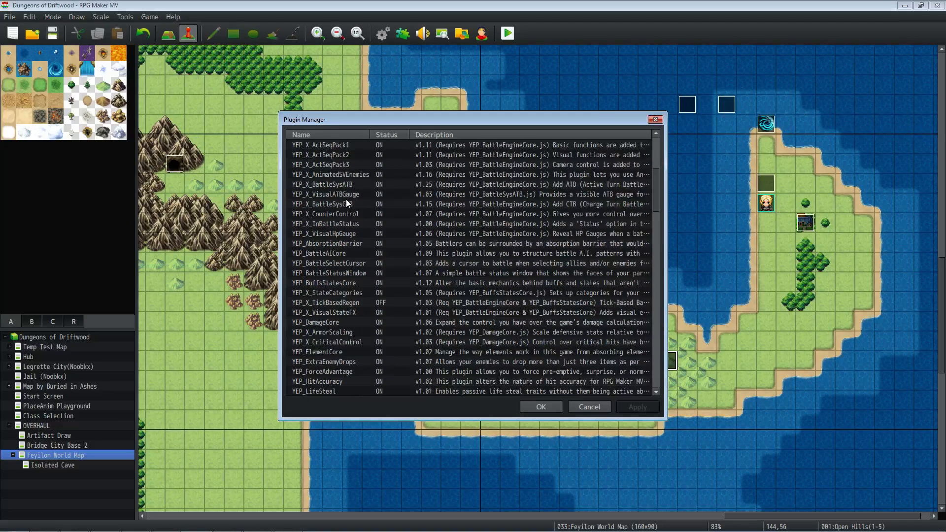
pyautogui.scroll(-4, 346, 203)
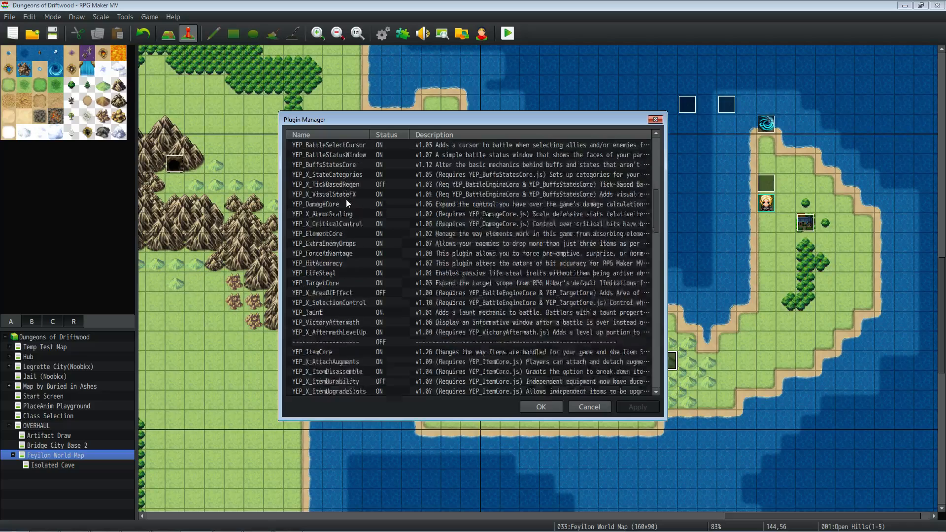
pyautogui.scroll(-3, 347, 202)
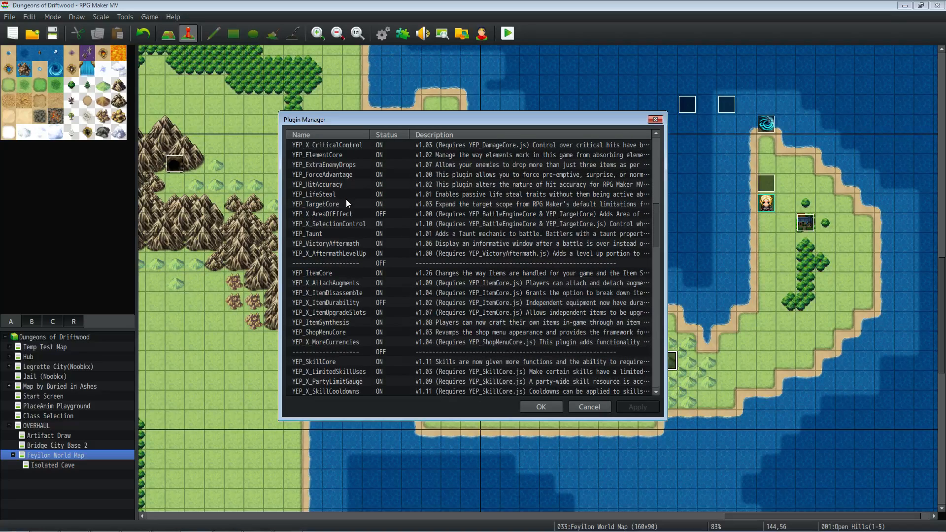
pyautogui.scroll(-3, 346, 202)
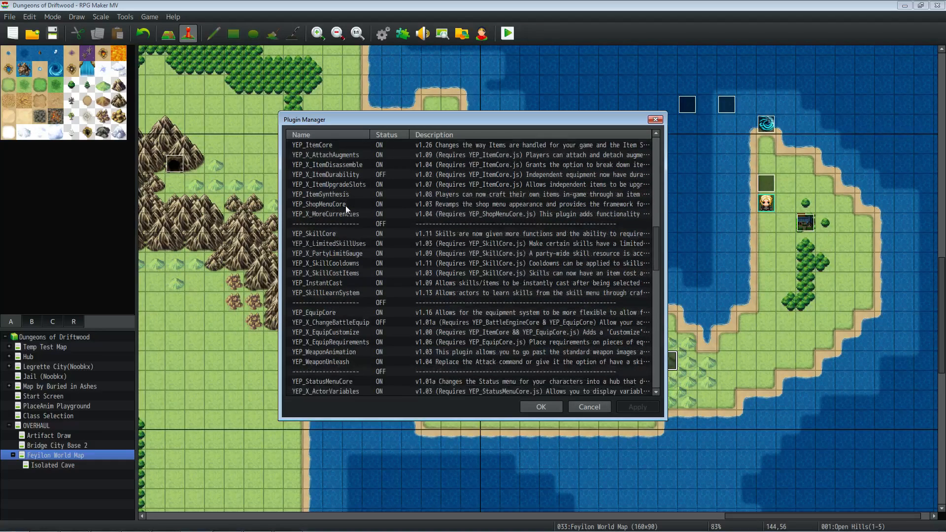
pyautogui.click(334, 286)
pyautogui.click(342, 253)
pyautogui.scroll(-3, 338, 268)
pyautogui.click(338, 254)
pyautogui.scroll(-2, 338, 266)
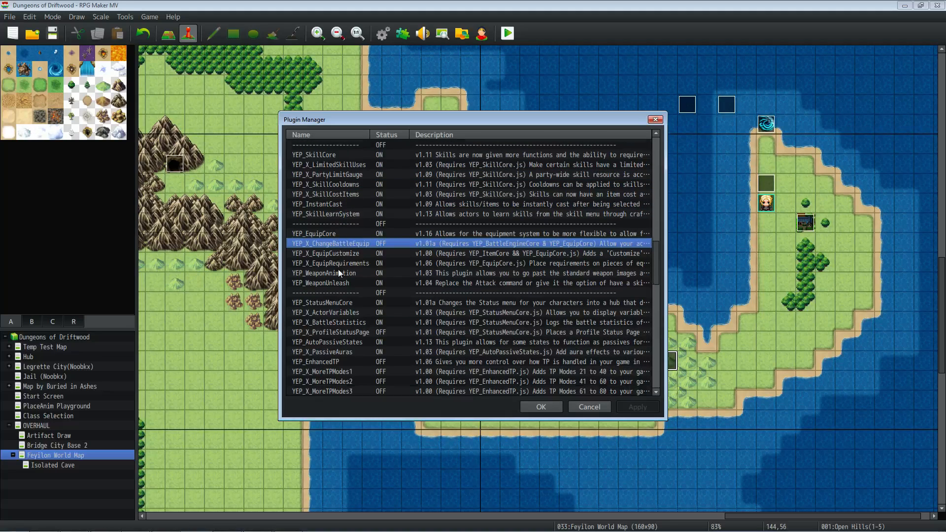
pyautogui.scroll(-3, 338, 261)
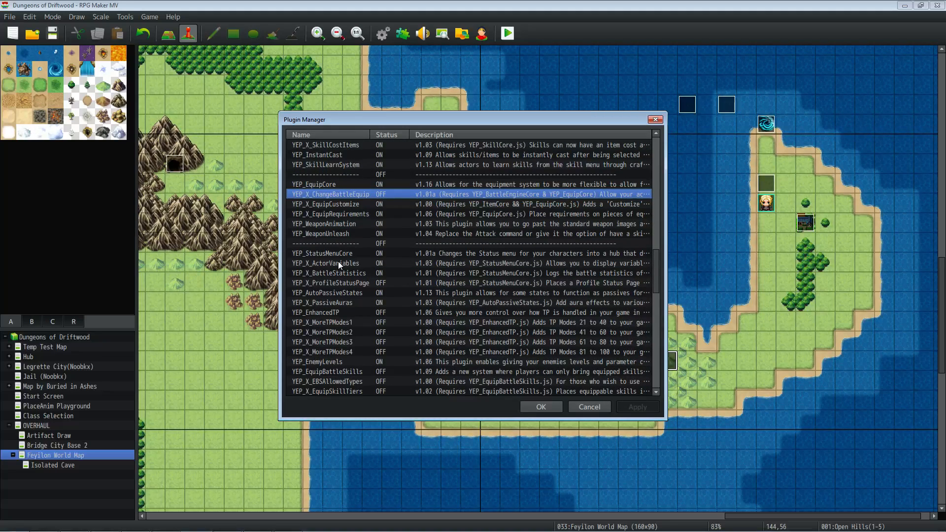
pyautogui.scroll(-1, 339, 266)
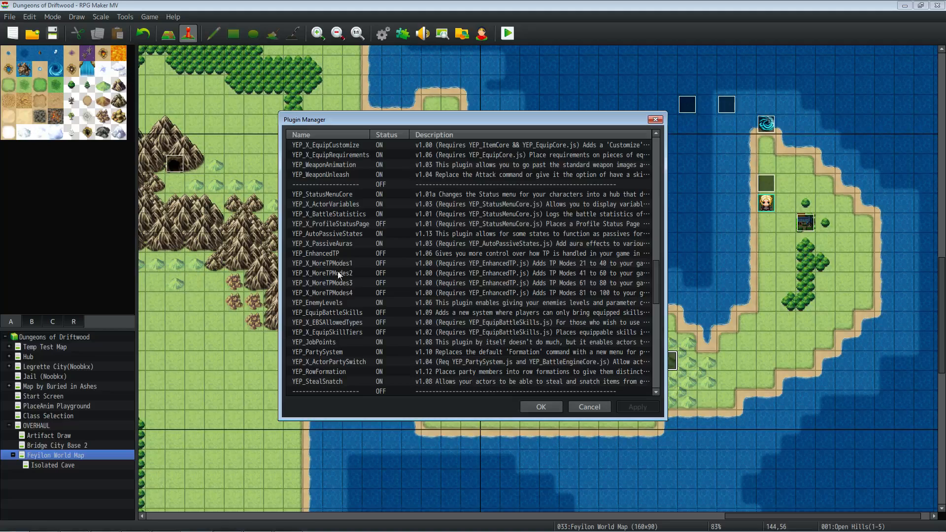
# Open the YEP_EnemyLevels plugin and examine its Default Type, Positive Fluctuation and Negative Fluctuation parameters
pyautogui.doubleClick(339, 303)
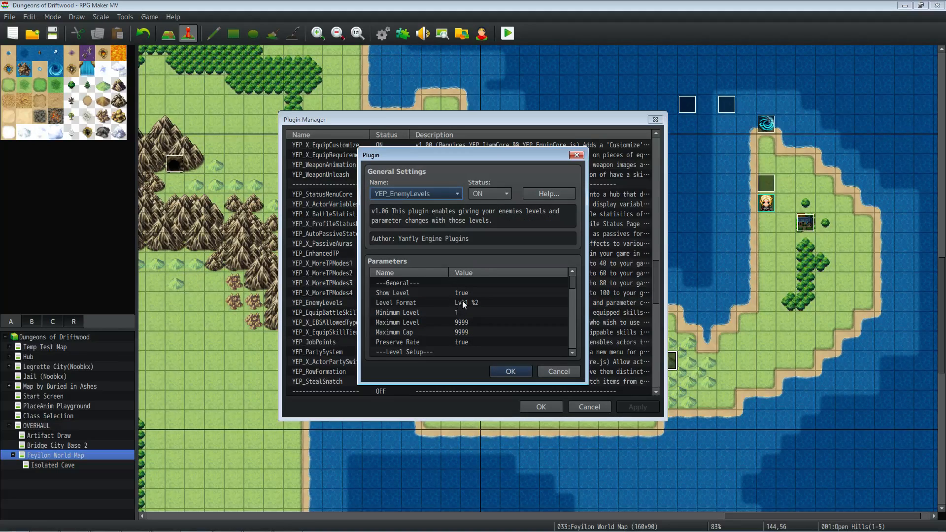
pyautogui.scroll(-1, 463, 298)
pyautogui.scroll(-4, 458, 296)
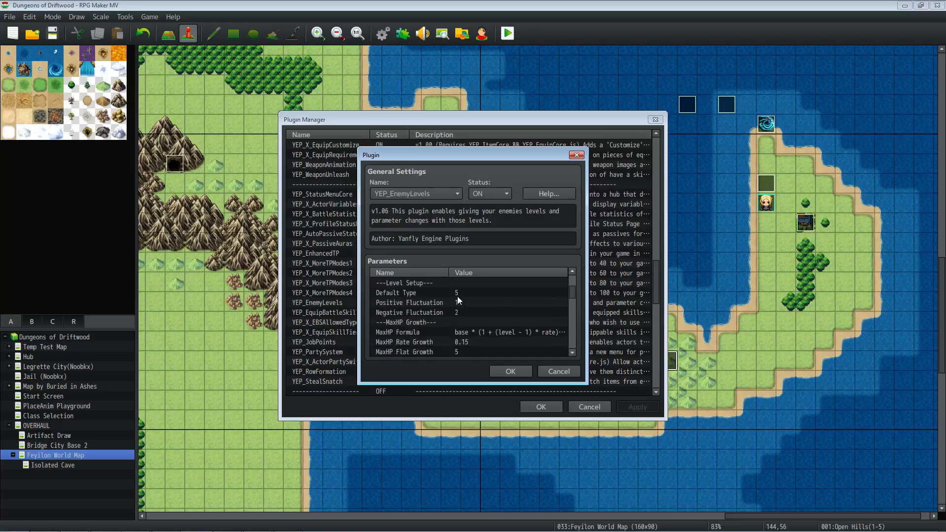
pyautogui.scroll(-3, 454, 307)
pyautogui.scroll(4, 453, 310)
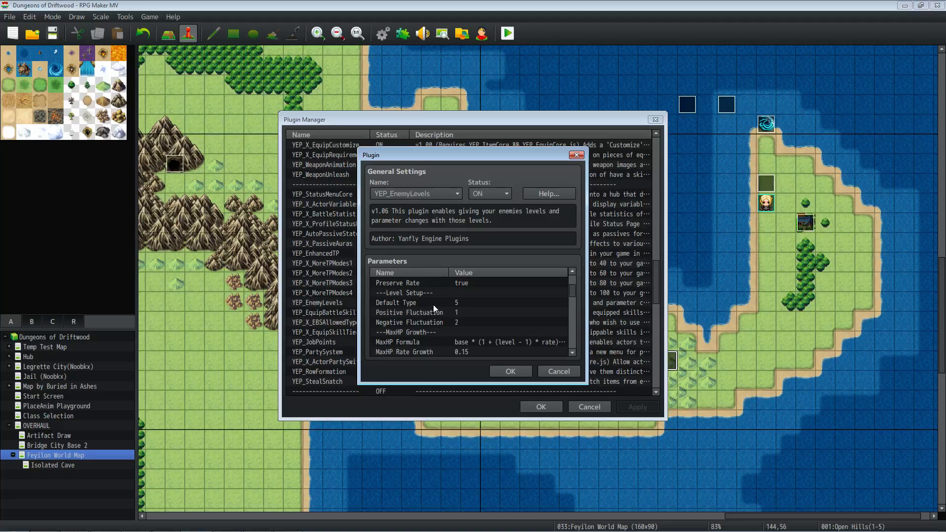
pyautogui.doubleClick(430, 298)
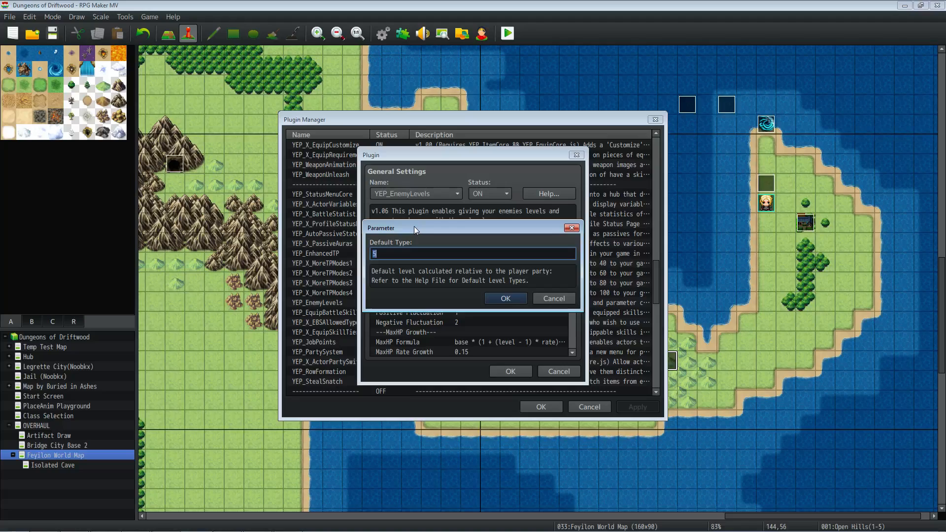
pyautogui.click(504, 296)
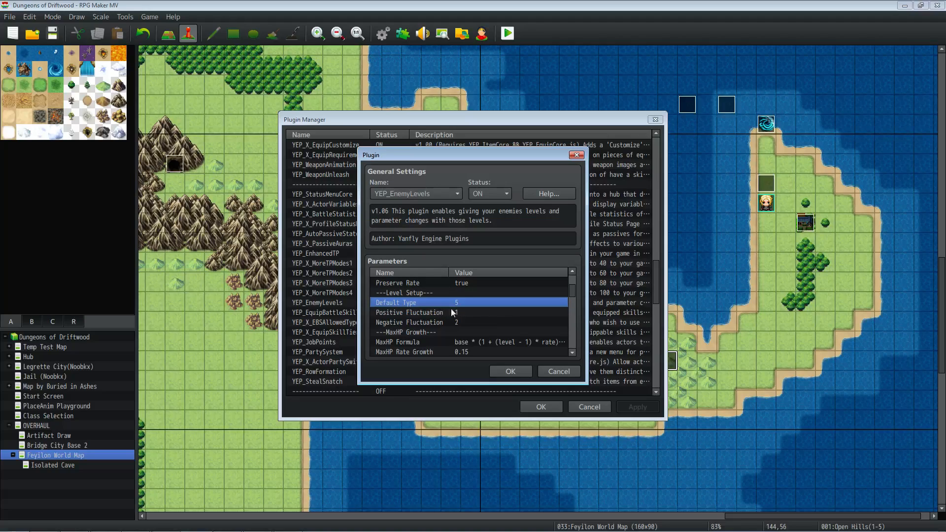
pyautogui.click(470, 314)
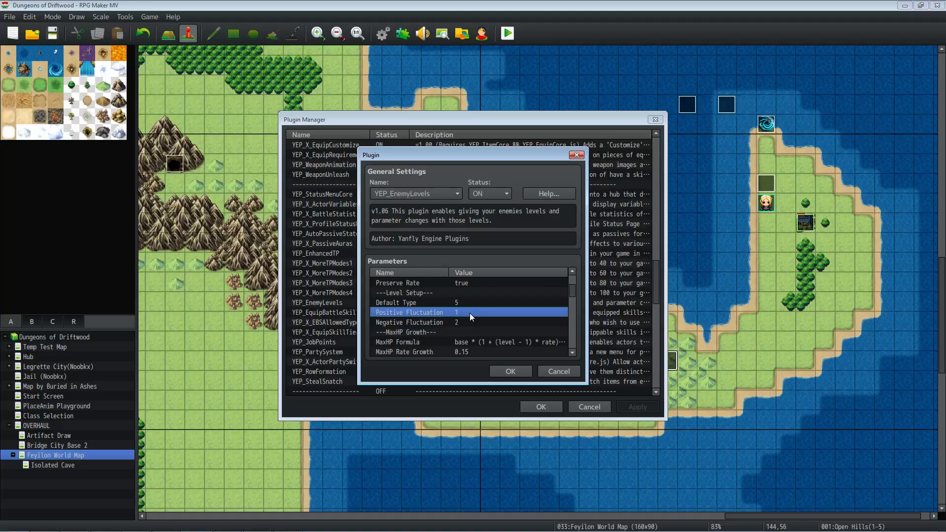
pyautogui.click(466, 324)
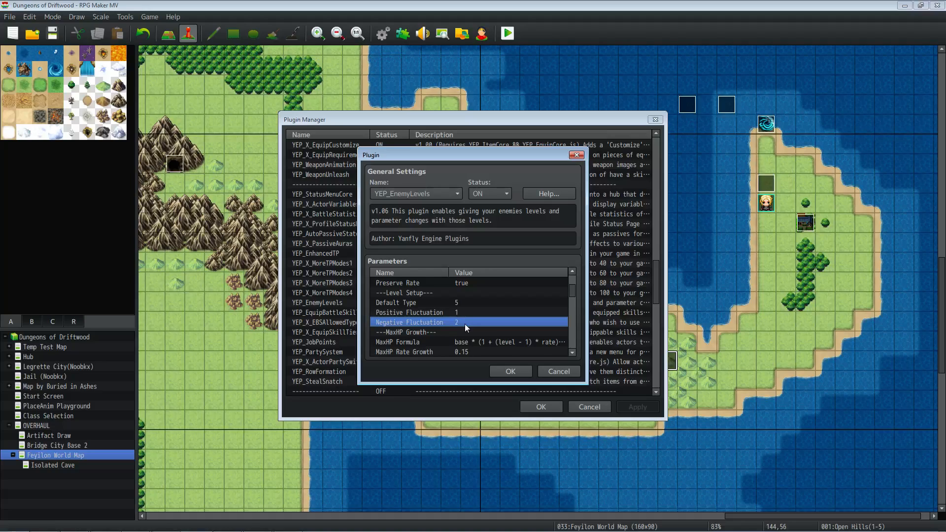
# Examine the MaxHP Rate Growth and MaxHP Flat Growth parameters of YEP_EnemyLevels, and go through the growth list to its end
pyautogui.scroll(-5, 465, 324)
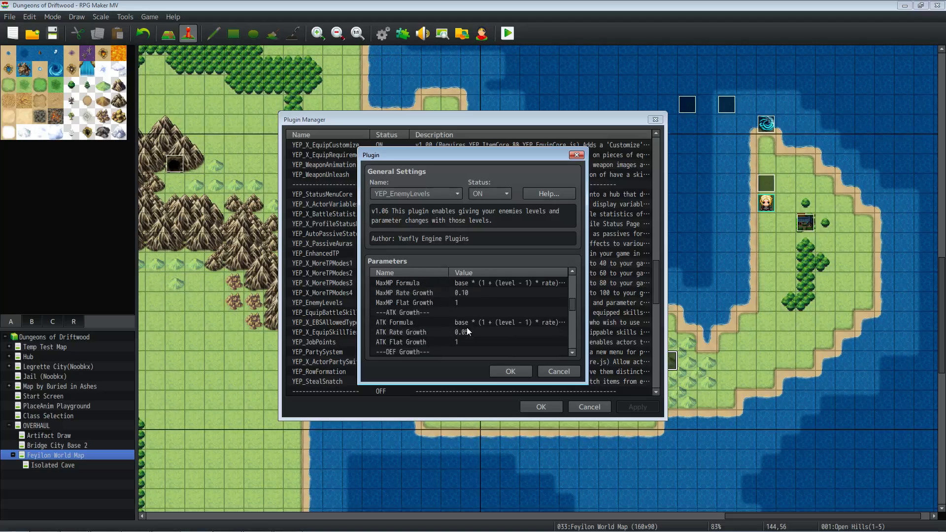
pyautogui.scroll(5, 466, 327)
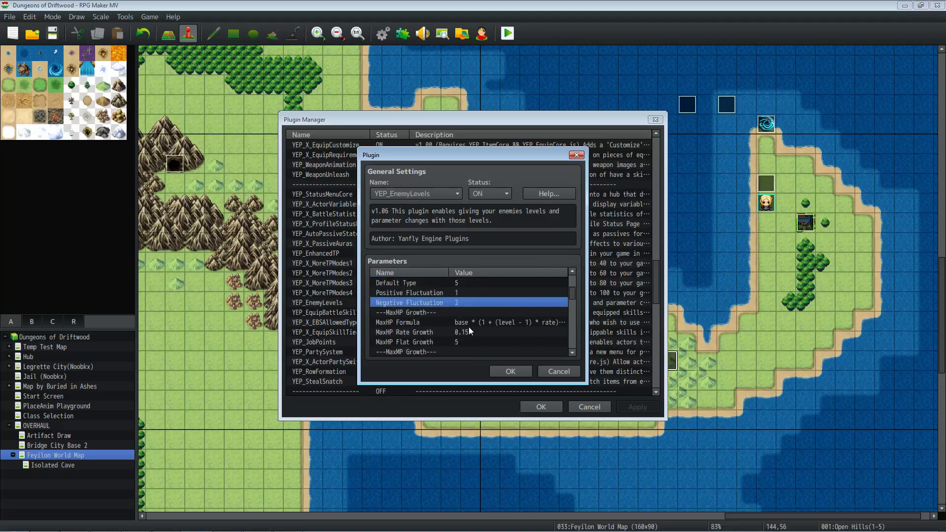
pyautogui.click(485, 332)
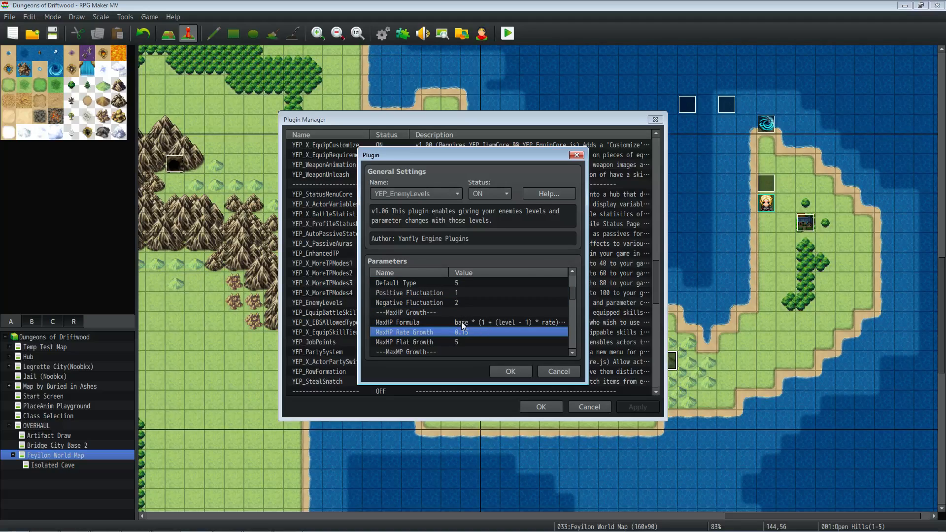
pyautogui.scroll(-1, 462, 325)
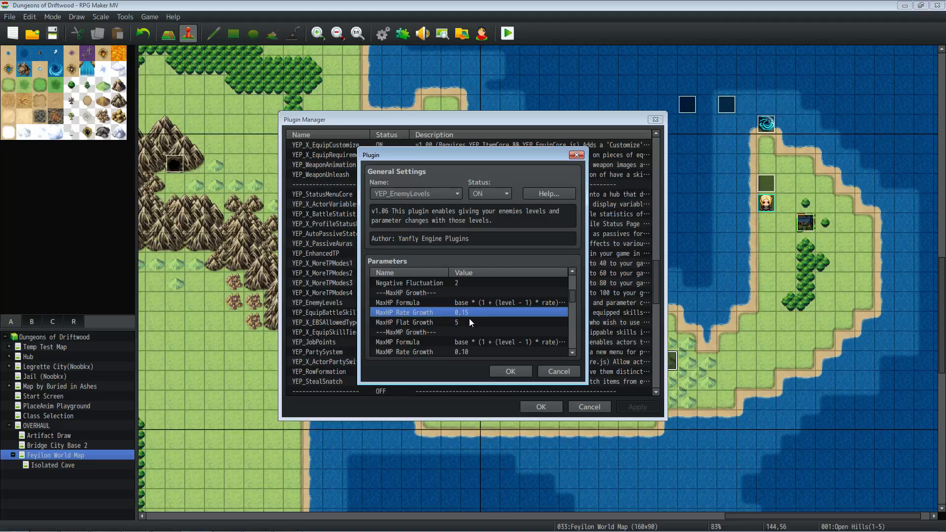
pyautogui.click(470, 322)
pyautogui.scroll(-2, 469, 320)
pyautogui.scroll(-6, 469, 319)
pyautogui.scroll(-4, 471, 312)
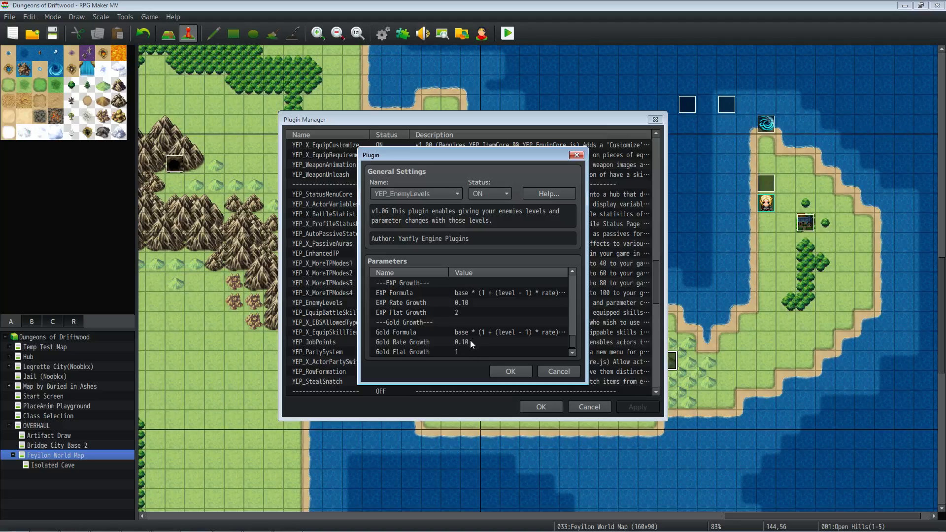
# Check the Gold Rate Growth setting without changing it, and review the EXP Rate Growth and EXP Flat Growth parameters
pyautogui.doubleClick(469, 339)
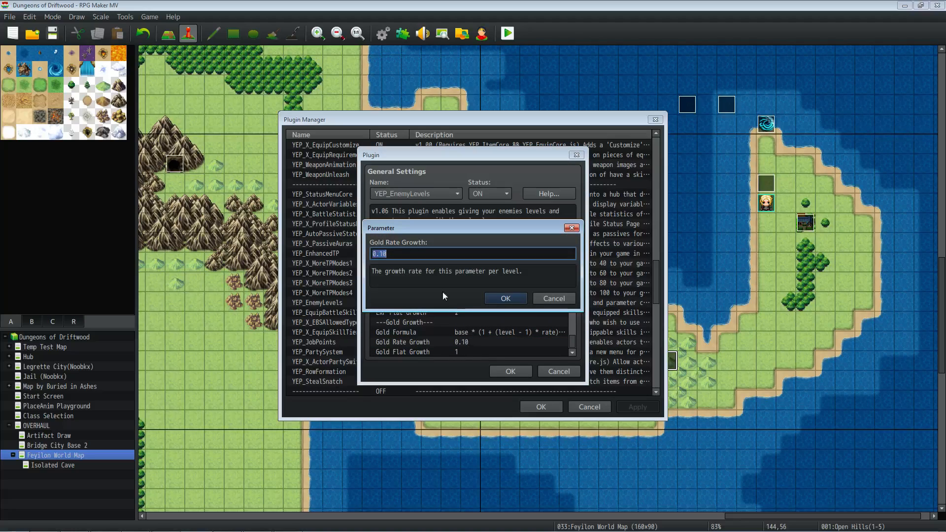
pyautogui.click(554, 299)
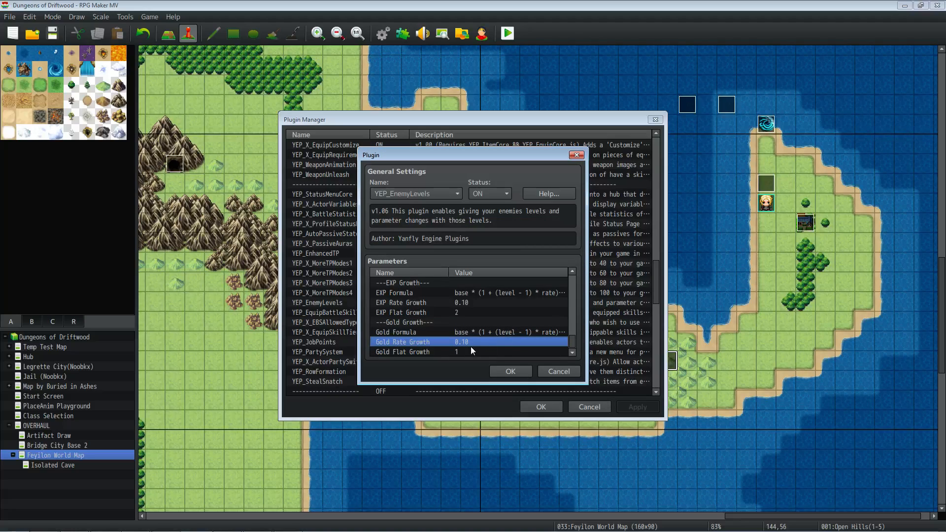
pyautogui.click(483, 305)
pyautogui.scroll(1, 483, 316)
pyautogui.scroll(-2, 482, 316)
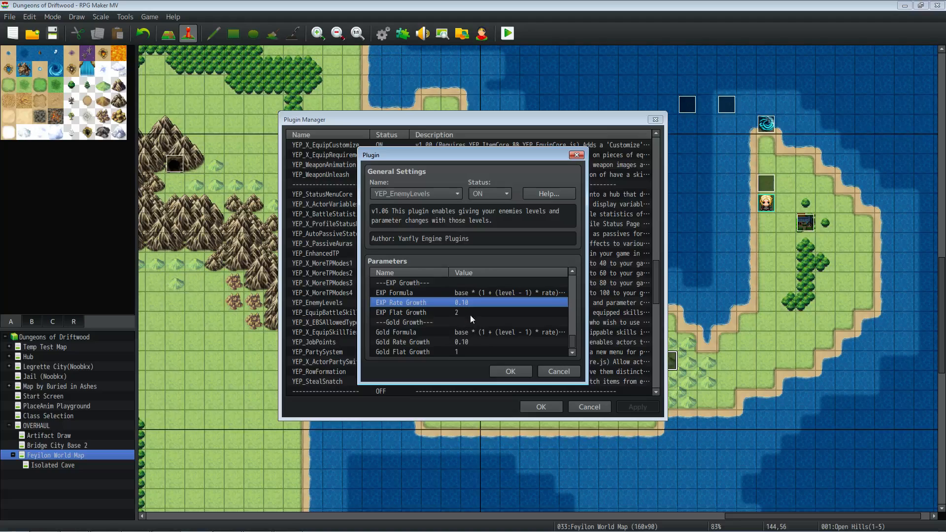
pyautogui.click(468, 316)
pyautogui.scroll(3, 429, 318)
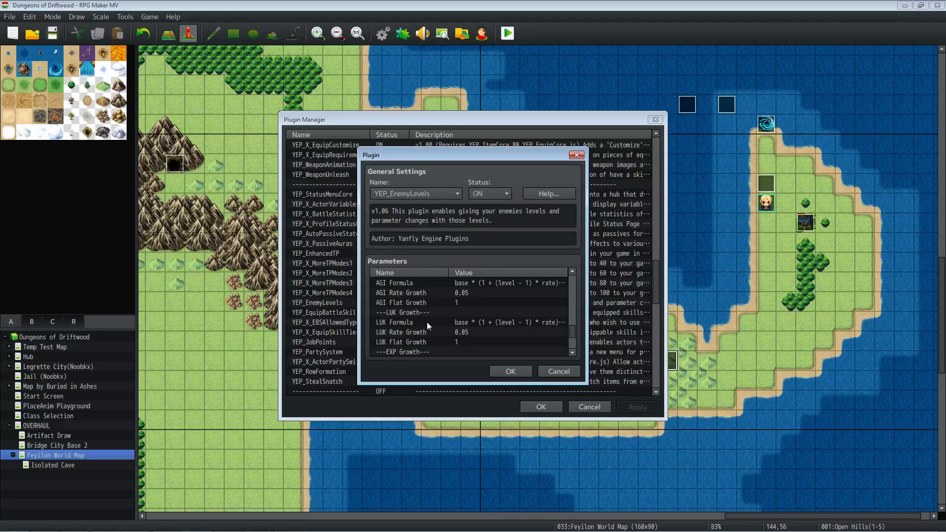
# Inspect the LUK Flat Growth, LUK Formula and LUK Rate Growth parameters, leaving their values as they are
pyautogui.click(429, 343)
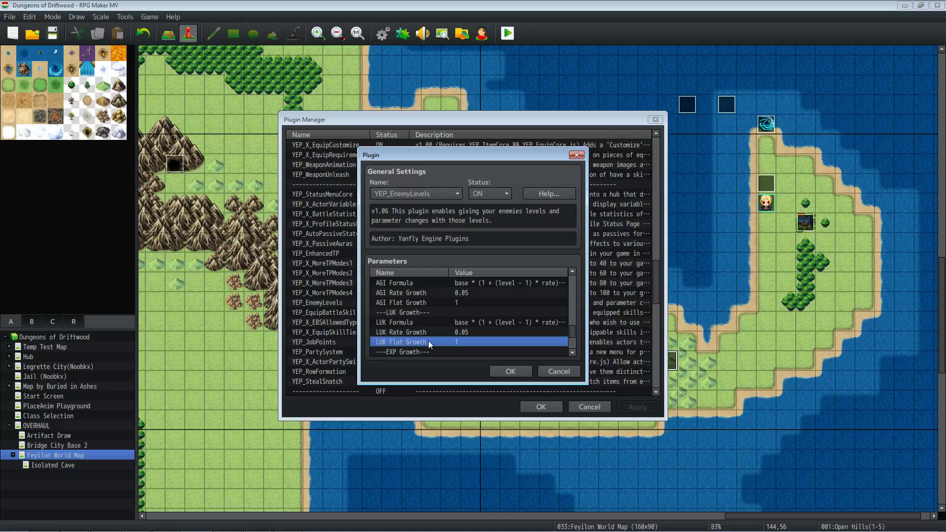
pyautogui.doubleClick(493, 322)
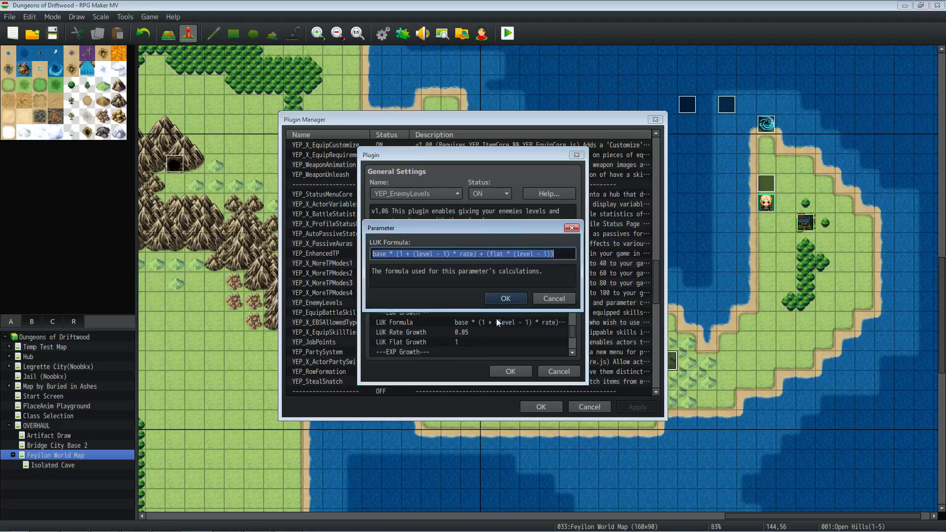
pyautogui.click(515, 297)
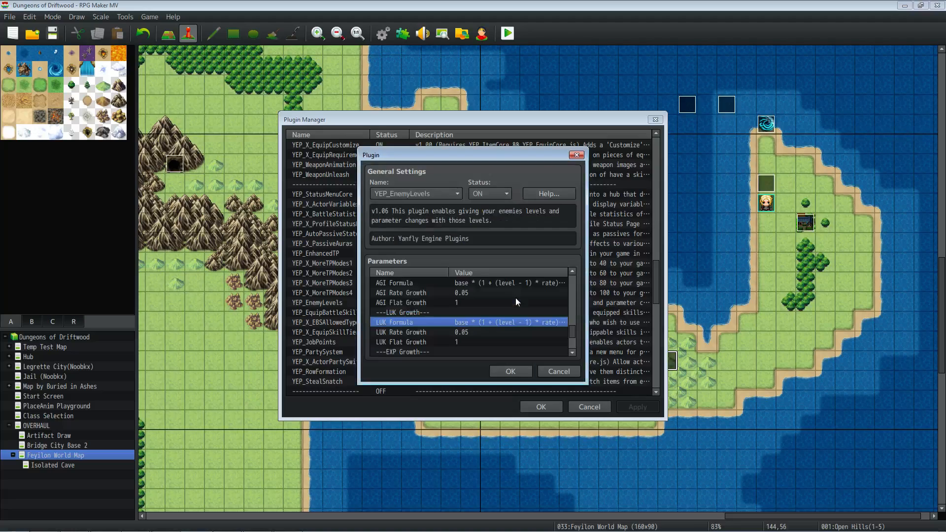
pyautogui.doubleClick(501, 332)
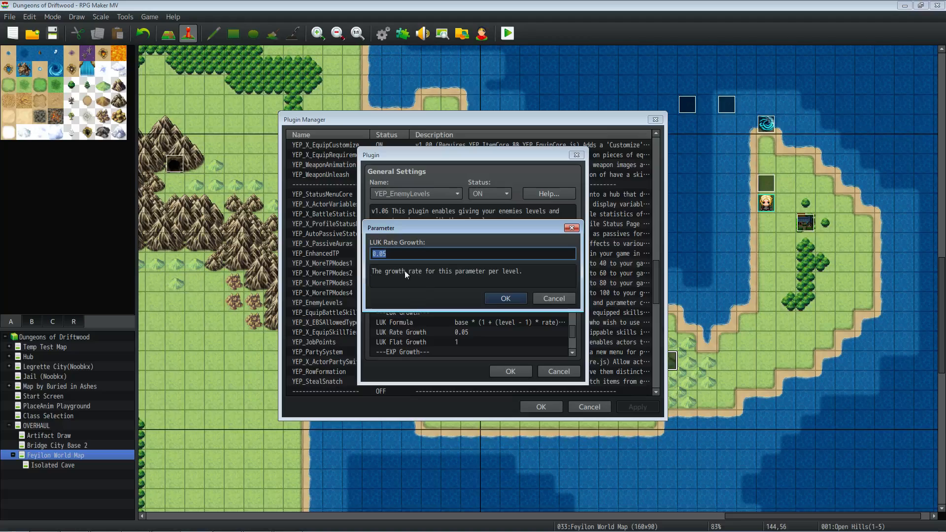
pyautogui.click(383, 255)
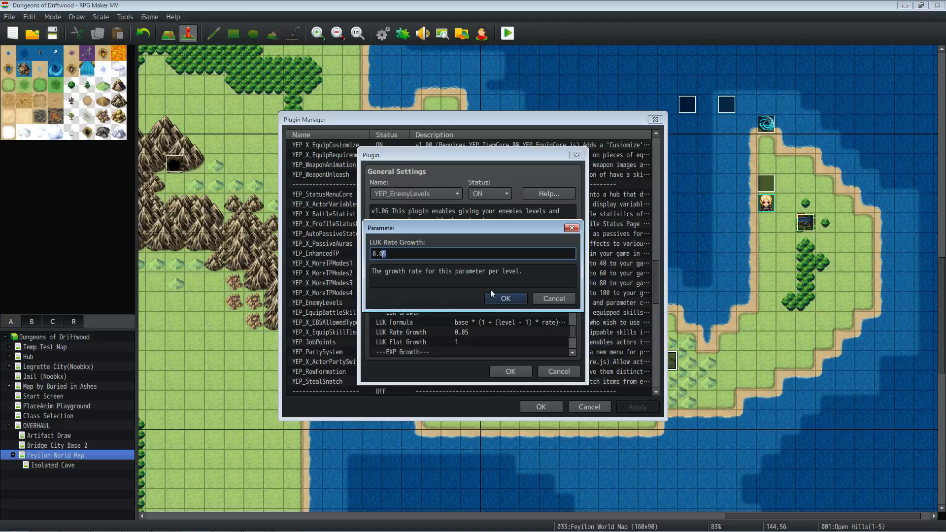
pyautogui.click(504, 299)
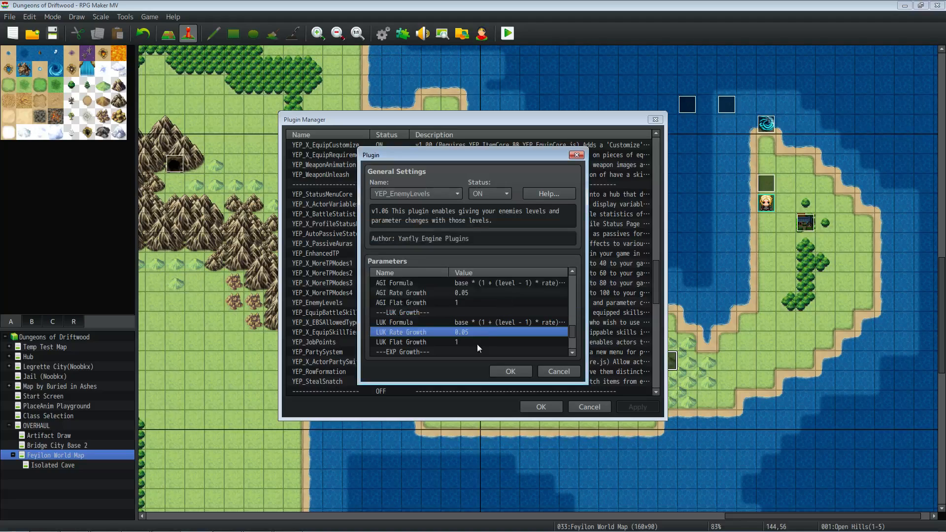
# Review the rate and flat growth parameters from AGI back up to MaxHP
pyautogui.click(476, 292)
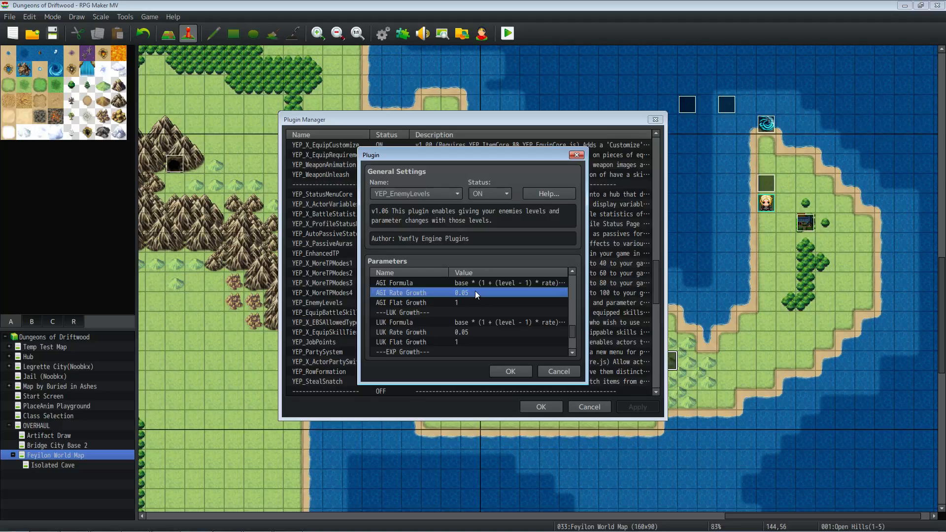
pyautogui.scroll(2, 466, 335)
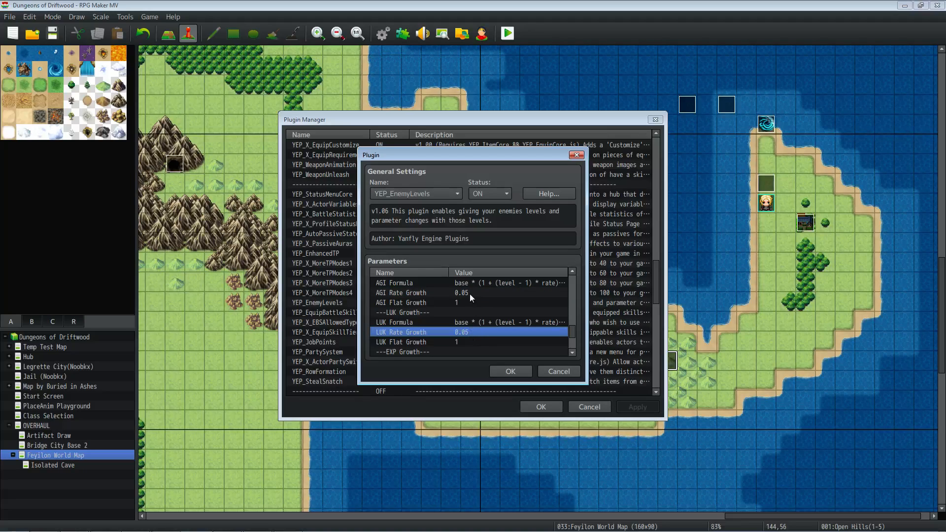
pyautogui.scroll(2, 470, 294)
pyautogui.click(469, 330)
pyautogui.scroll(3, 470, 327)
pyautogui.click(472, 294)
pyautogui.click(471, 302)
pyautogui.scroll(3, 471, 306)
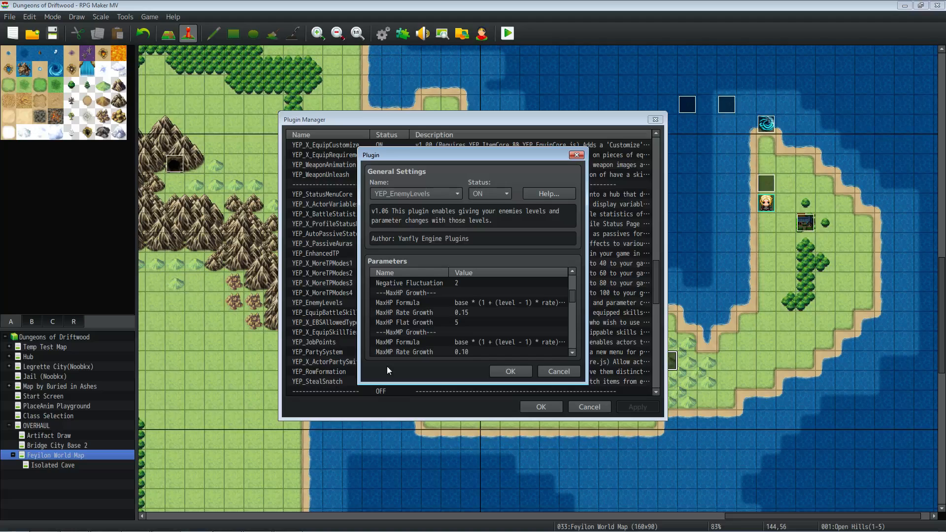
# Confirm the YEP_EnemyLevels settings, apply and close the Plugin Manager, and save the project
pyautogui.click(508, 371)
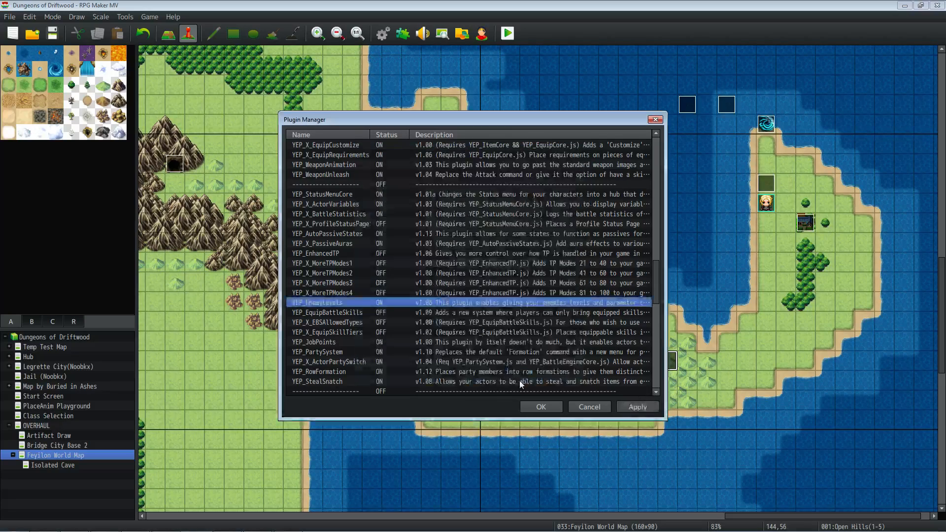
pyautogui.click(636, 406)
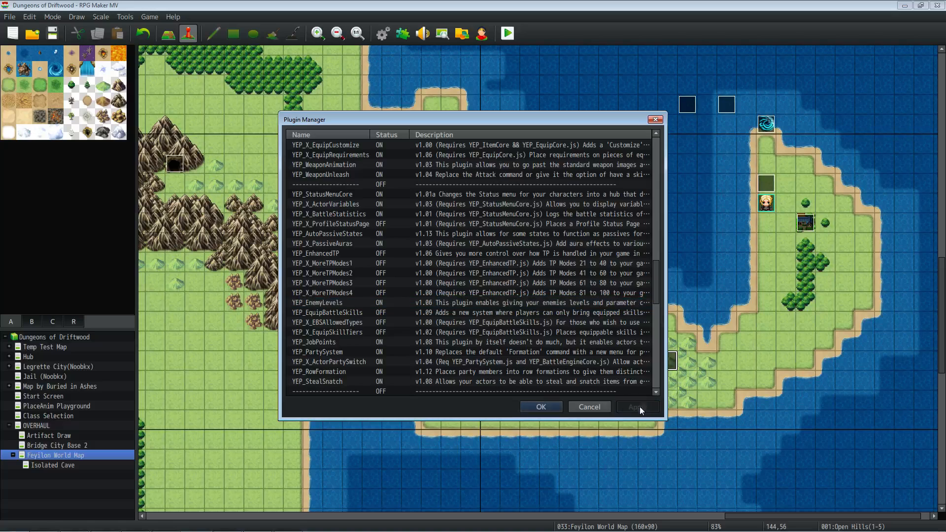
pyautogui.click(539, 405)
pyautogui.click(53, 33)
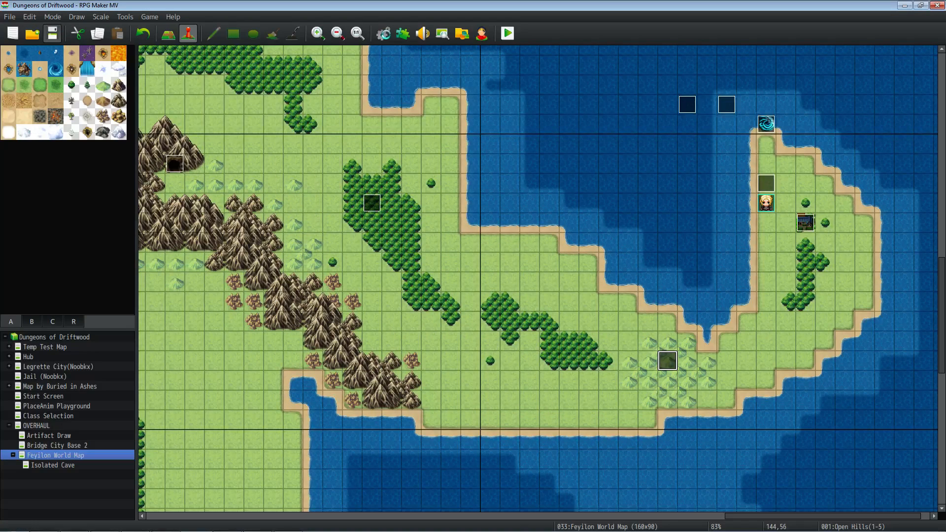
# Open the database at the Maneater enemy and look over the tags at the start of its note
pyautogui.click(384, 33)
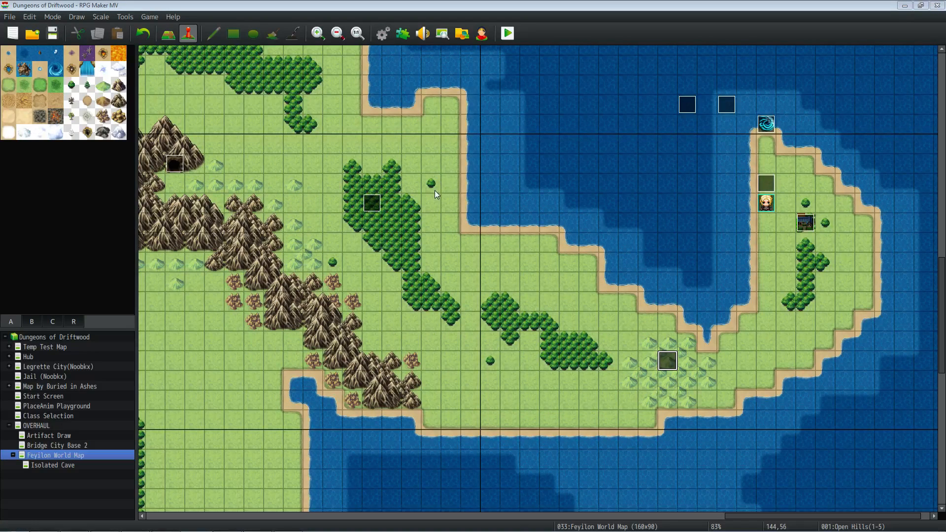
pyautogui.scroll(-2, 321, 253)
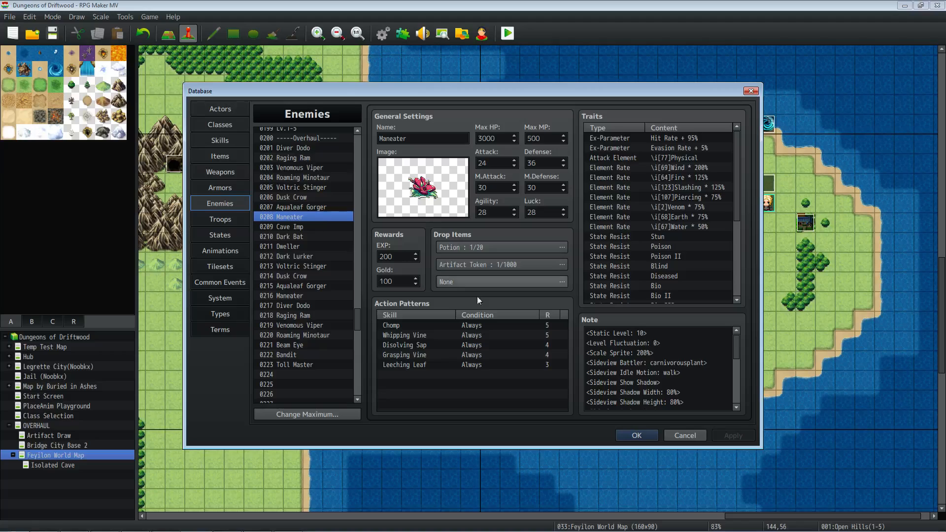
pyautogui.click(626, 353)
pyautogui.hotkey('ctrl', 'a')
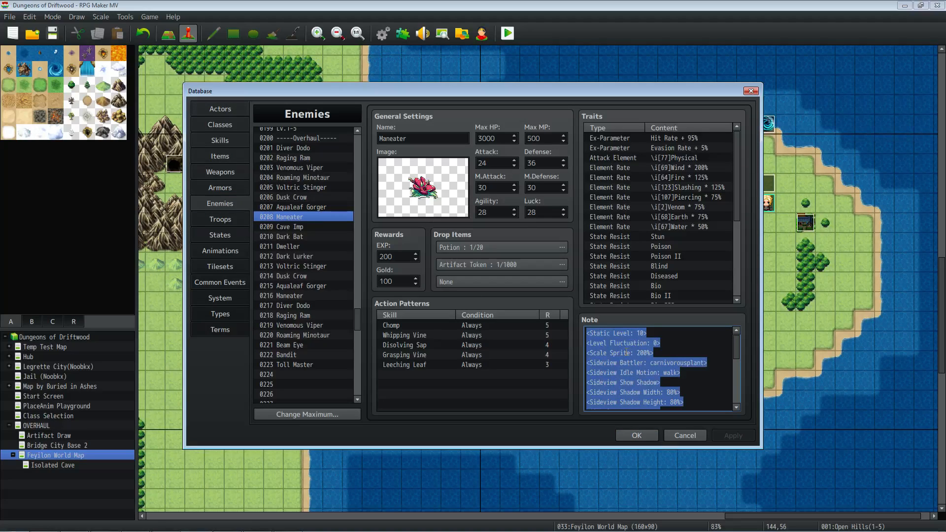
pyautogui.click(631, 352)
pyautogui.scroll(-1, 652, 357)
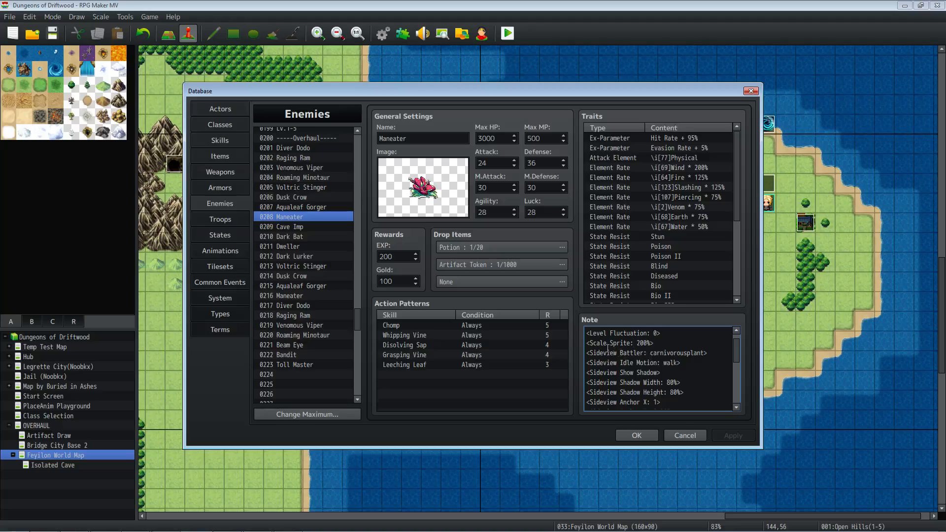
# Highlight the block of Sideview tags in Maneater's note, from Sideview Battler to Sideview Anchor Y, and return to the note's start
pyautogui.moveTo(588, 342); pyautogui.dragTo(696, 390)
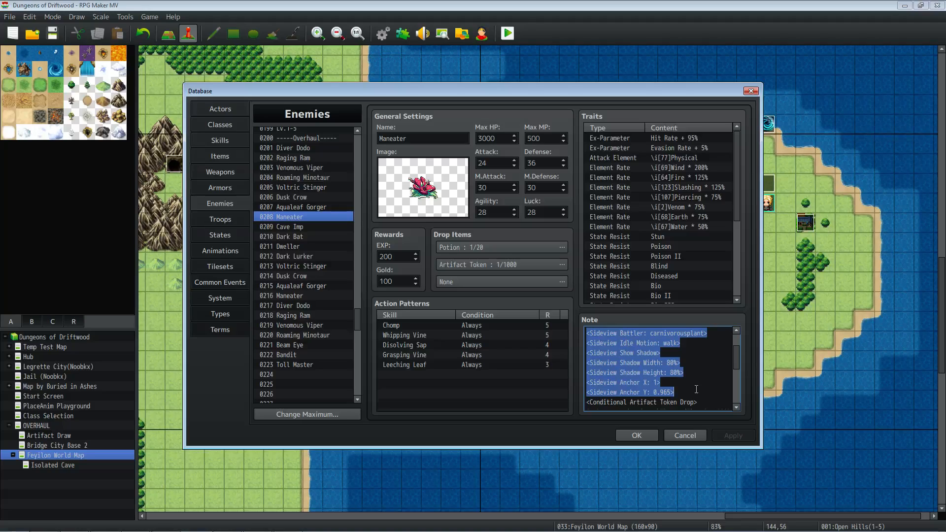
pyautogui.click(696, 390)
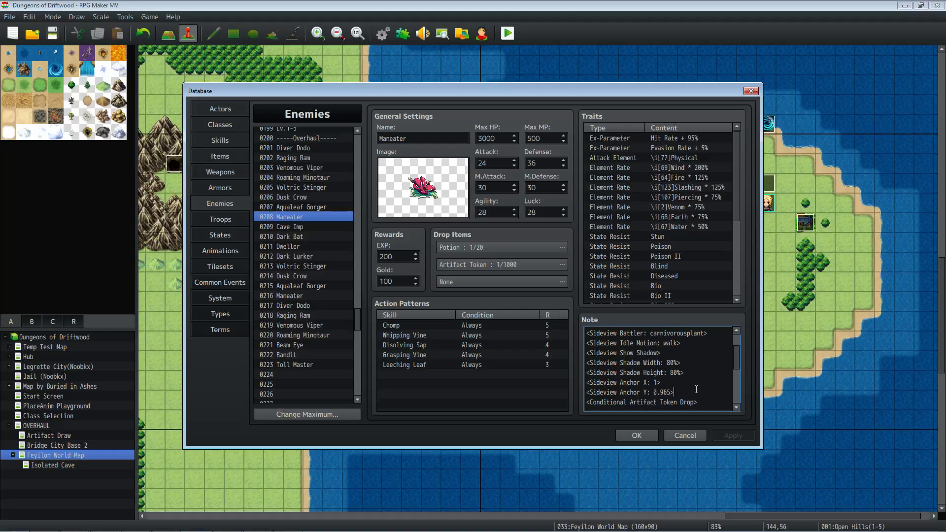
pyautogui.moveTo(695, 385); pyautogui.dragTo(583, 343)
pyautogui.click(692, 345)
pyautogui.scroll(1, 660, 360)
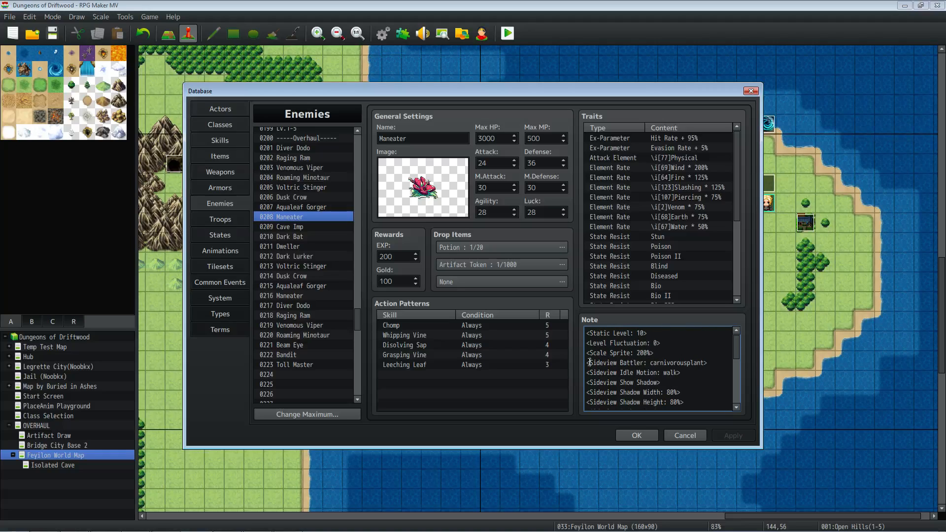
# Go through Maneater's Sideview Battler, Idle Motion, Show Shadow, Shadow Width and Shadow Height tags, and highlight the whole Sideview block again
pyautogui.moveTo(590, 363); pyautogui.dragTo(660, 382)
pyautogui.scroll(-1, 670, 380)
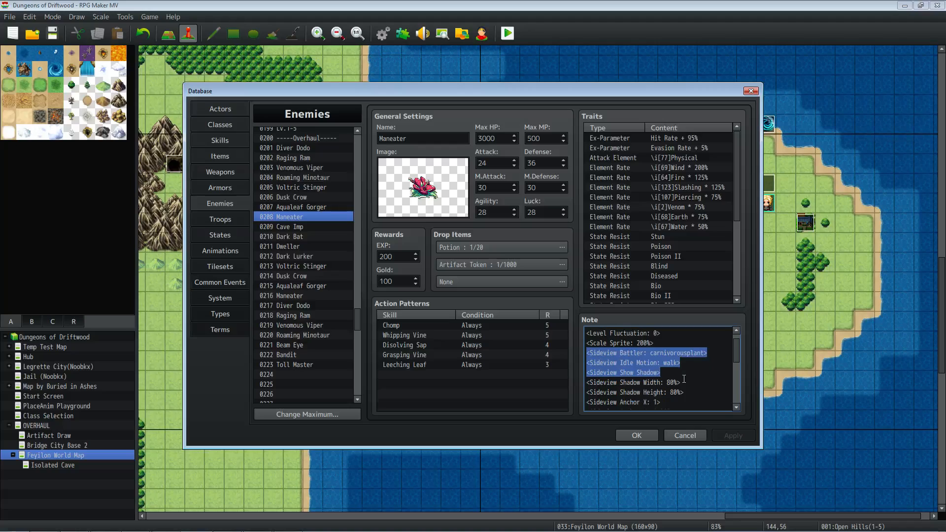
pyautogui.keyDown('shift'); pyautogui.click(684, 379); pyautogui.keyUp('shift')
pyautogui.scroll(-1, 684, 379)
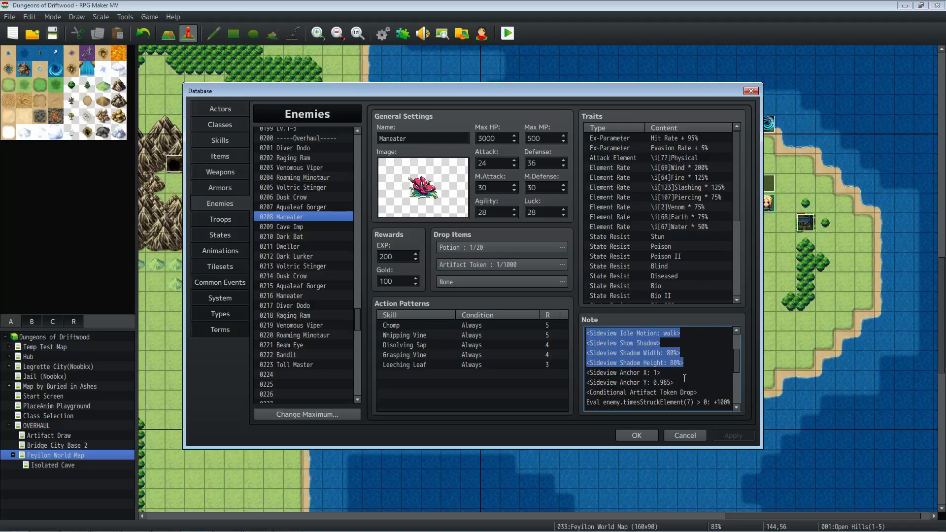
pyautogui.moveTo(684, 378); pyautogui.dragTo(580, 354)
pyautogui.scroll(3, 685, 376)
pyautogui.scroll(-3, 685, 377)
pyautogui.click(685, 367)
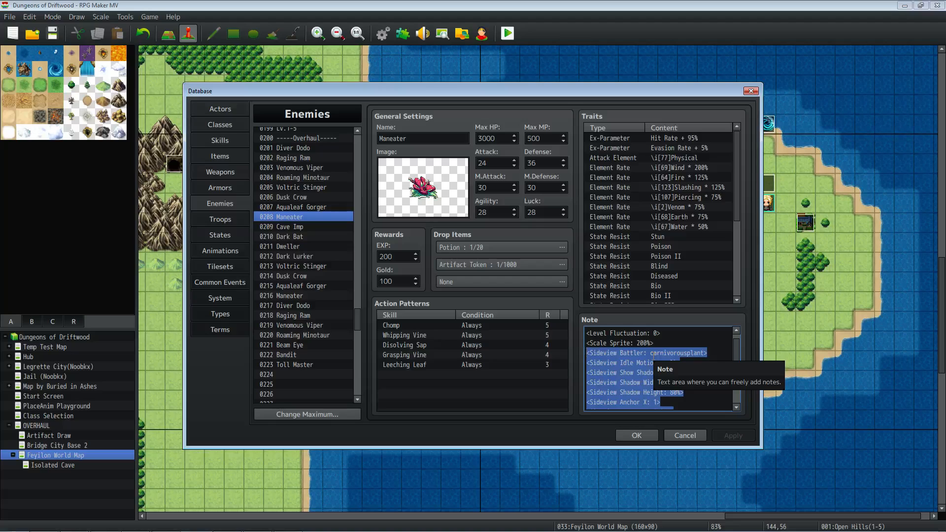
pyautogui.click(636, 371)
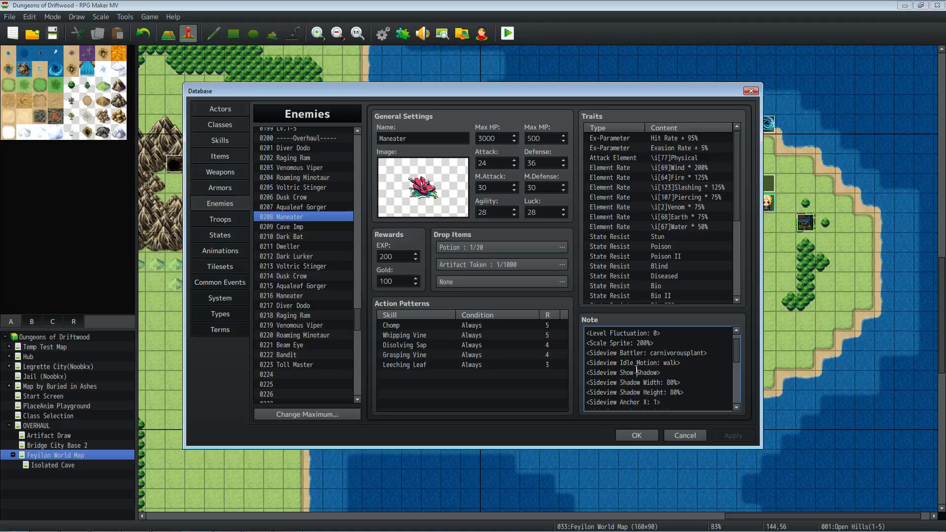
# Examine the Sideview Battler tag and the Shadow Width and Anchor Y values in Maneater's note
pyautogui.scroll(-1, 669, 367)
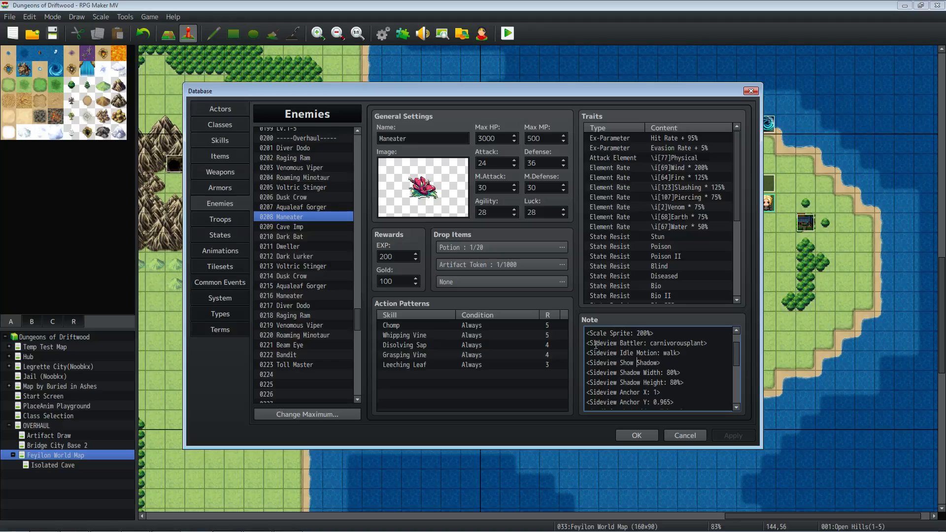
pyautogui.moveTo(598, 341); pyautogui.dragTo(688, 344)
pyautogui.click(675, 371)
pyautogui.scroll(2, 669, 360)
pyautogui.scroll(-2, 669, 360)
pyautogui.scroll(1, 643, 347)
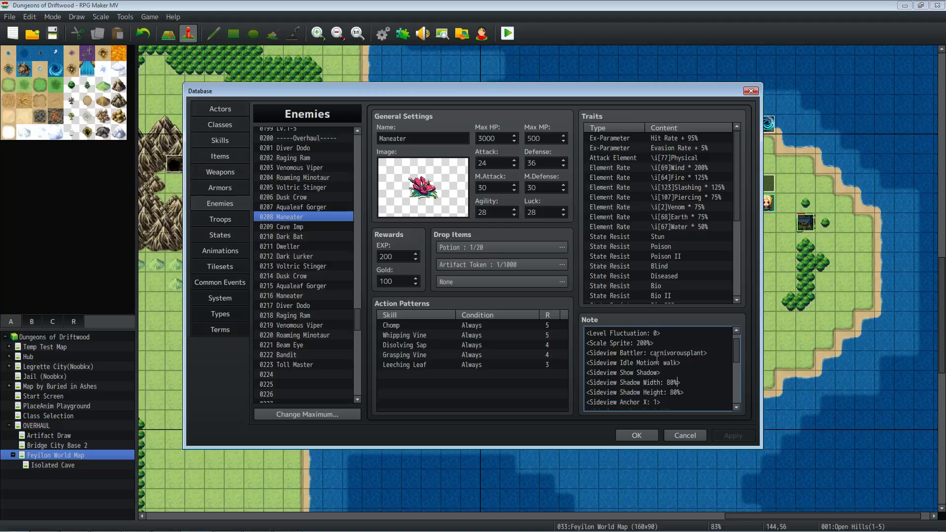
pyautogui.moveTo(671, 382)
pyautogui.mouseDown()
pyautogui.moveTo(638, 378)
pyautogui.moveTo(653, 392)
pyautogui.moveTo(647, 383)
pyautogui.moveTo(657, 373)
pyautogui.mouseUp()
pyautogui.scroll(-2, 657, 390)
pyautogui.scroll(-2, 665, 385)
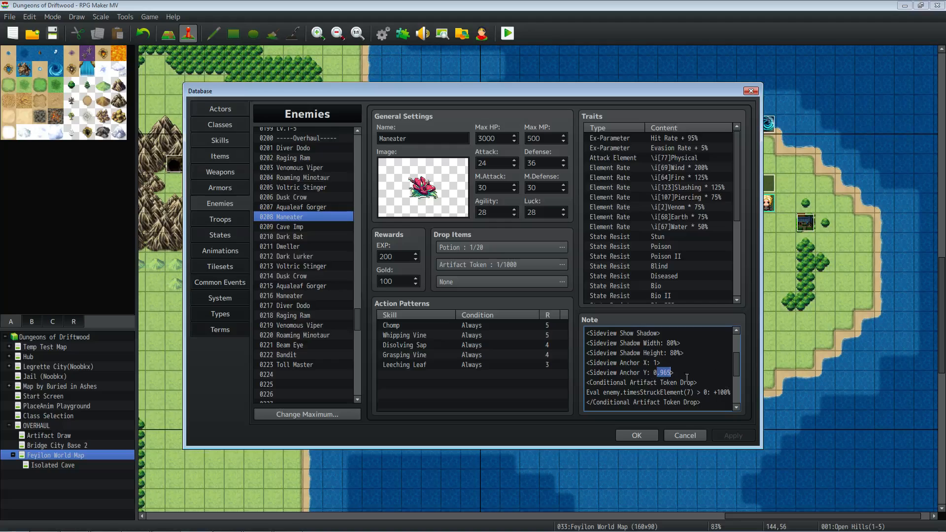
# Highlight the Sideview shadow and anchor tags in Maneater's note once more and clear the highlight
pyautogui.scroll(2, 684, 379)
pyautogui.moveTo(681, 363); pyautogui.dragTo(628, 393)
pyautogui.click(626, 364)
pyautogui.scroll(-3, 626, 354)
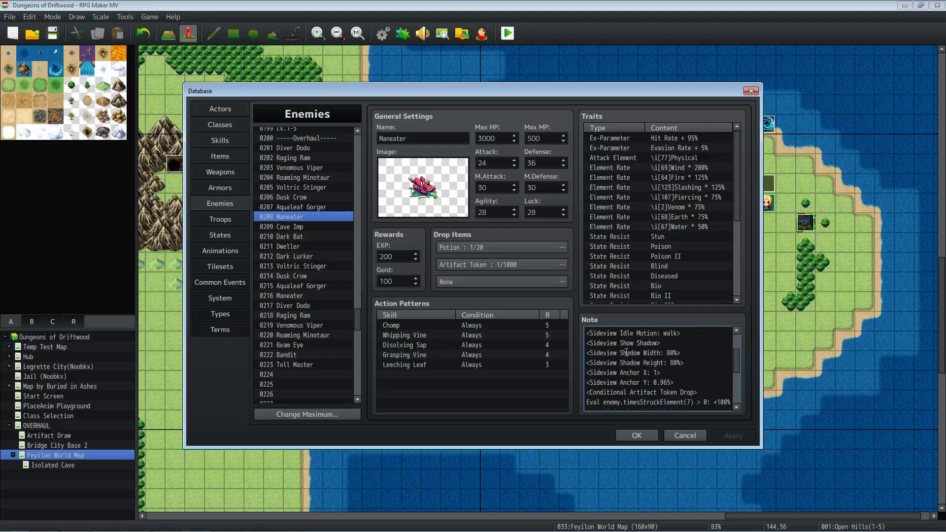
# Insert a blank line in Maneater's note between the Sideview Anchor Y tag and the Conditional Artifact Token Drop block
pyautogui.scroll(-1, 645, 374)
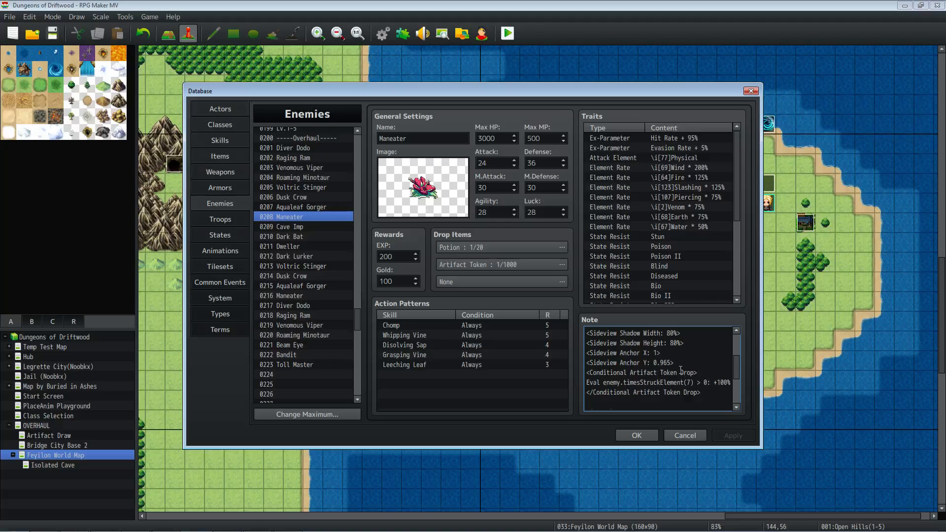
pyautogui.scroll(-1, 680, 370)
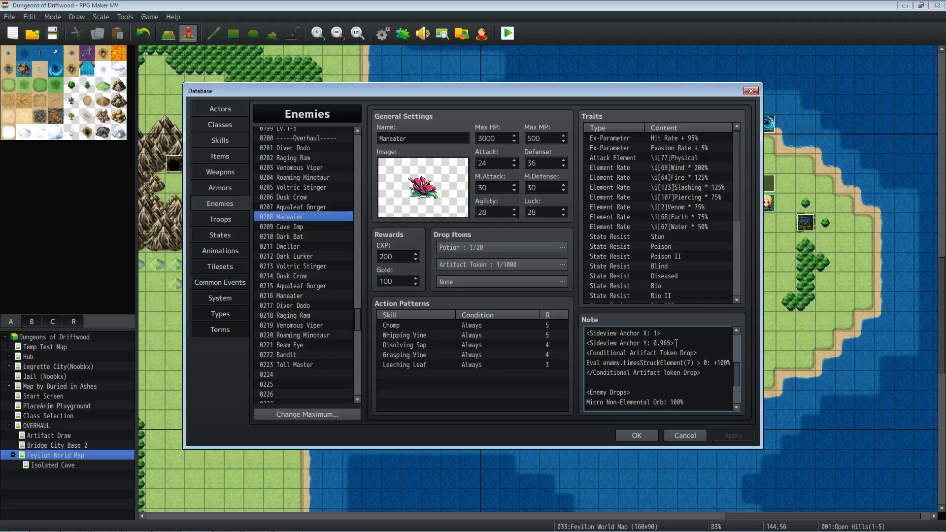
pyautogui.click(676, 344)
pyautogui.press('Return')
pyautogui.scroll(-1, 675, 348)
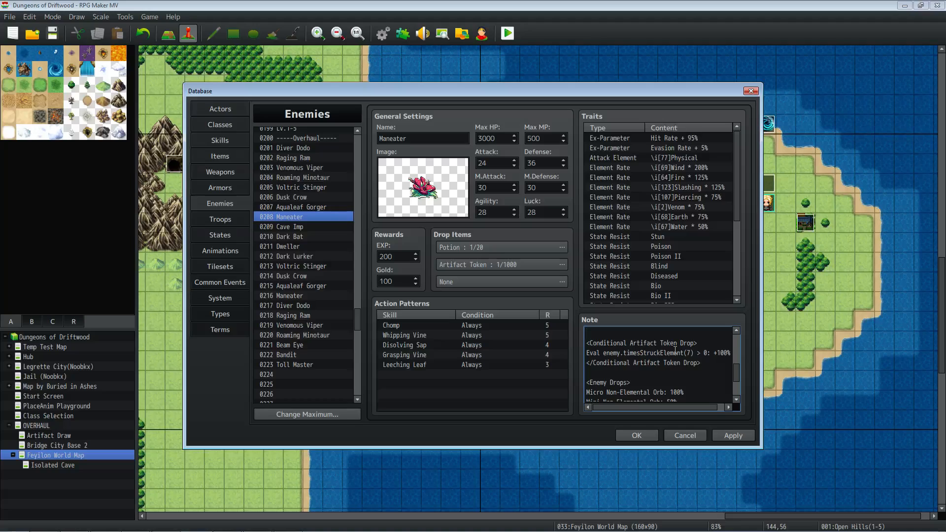
# Examine Maneater's Conditional Artifact Token Drop block, including the enemy.timesStruckElement(7) > 0 condition and its +100% bonus
pyautogui.moveTo(674, 344); pyautogui.dragTo(641, 343)
pyautogui.moveTo(667, 354); pyautogui.dragTo(683, 353)
pyautogui.moveTo(591, 342); pyautogui.dragTo(693, 340)
pyautogui.click(680, 341)
pyautogui.moveTo(600, 353)
pyautogui.mouseDown()
pyautogui.moveTo(589, 353)
pyautogui.moveTo(657, 348)
pyautogui.moveTo(697, 364)
pyautogui.moveTo(702, 354)
pyautogui.moveTo(607, 354)
pyautogui.mouseUp()
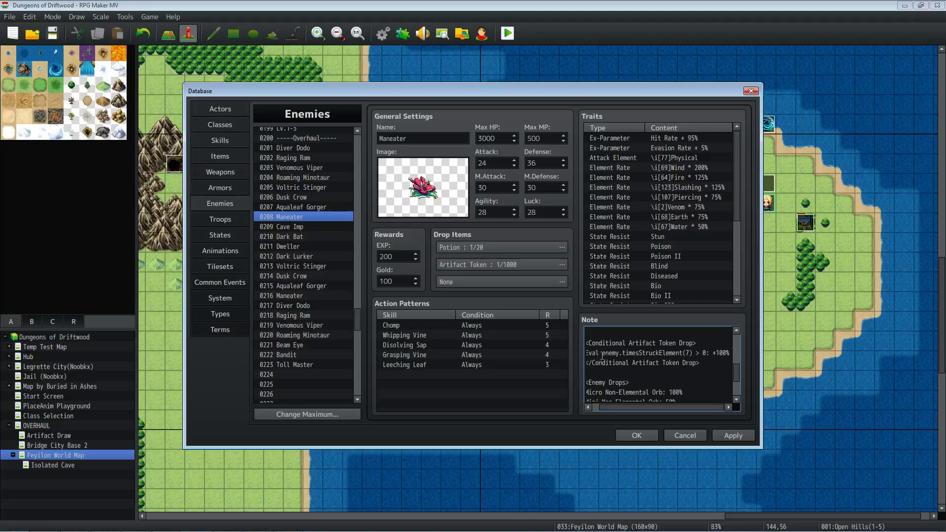
pyautogui.doubleClick(686, 353)
pyautogui.moveTo(713, 353); pyautogui.dragTo(731, 353)
pyautogui.moveTo(671, 343); pyautogui.dragTo(613, 340)
pyautogui.click(641, 348)
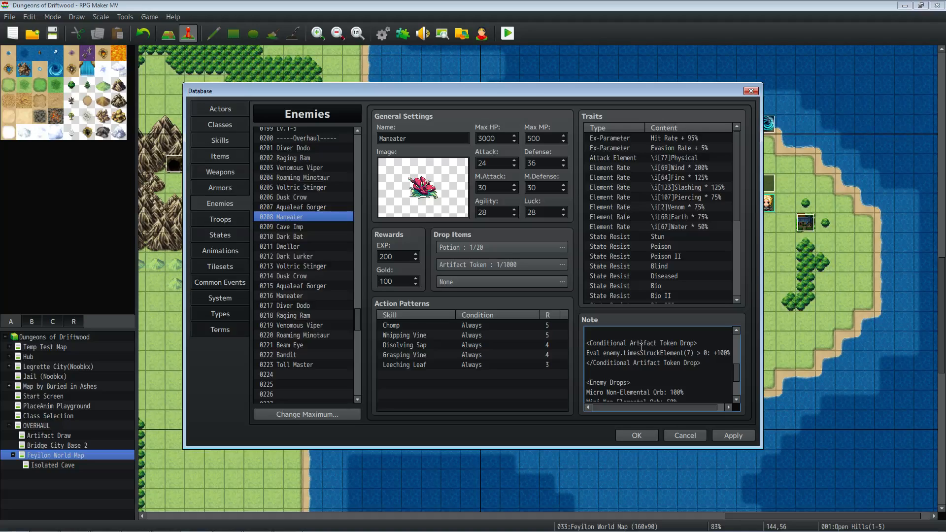
# Examine the Enemy Drops block with its Non-Elemental Orb chances and the Steal Item 111 tag in Maneater's note
pyautogui.scroll(-2, 640, 348)
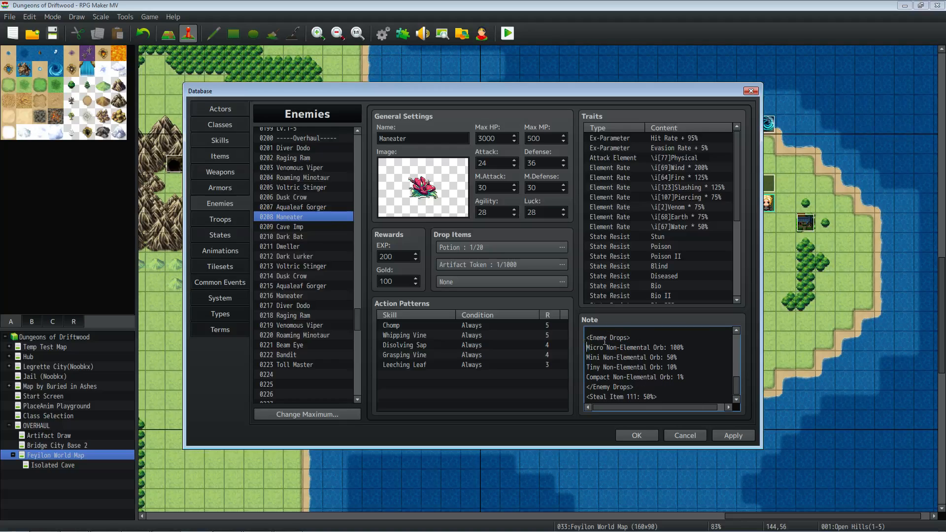
pyautogui.moveTo(593, 338); pyautogui.dragTo(684, 377)
pyautogui.click(688, 348)
pyautogui.moveTo(593, 347); pyautogui.dragTo(664, 347)
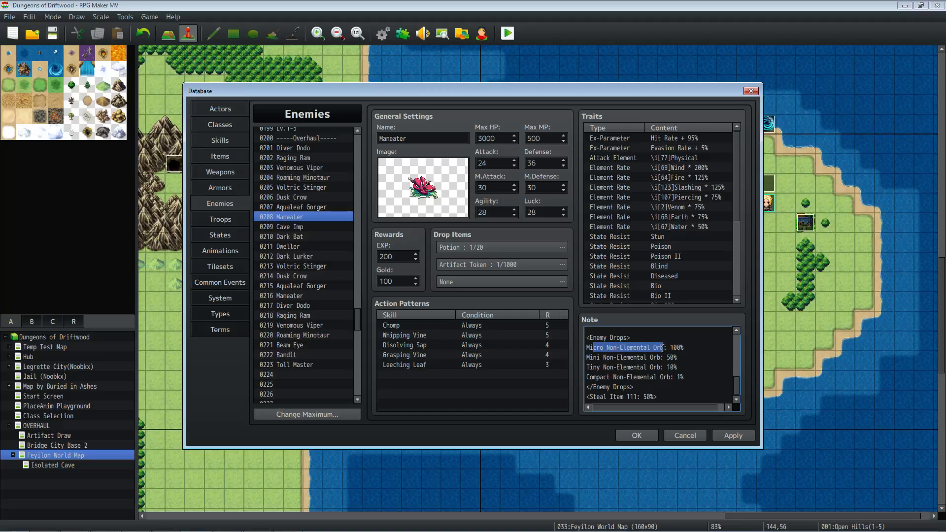
pyautogui.click(613, 348)
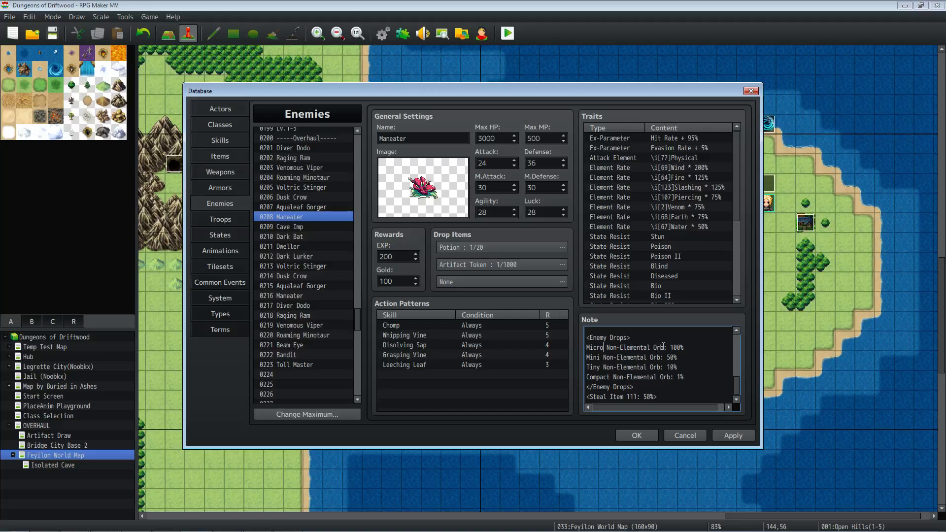
pyautogui.moveTo(669, 347); pyautogui.dragTo(685, 348)
pyautogui.moveTo(634, 388); pyautogui.dragTo(584, 388)
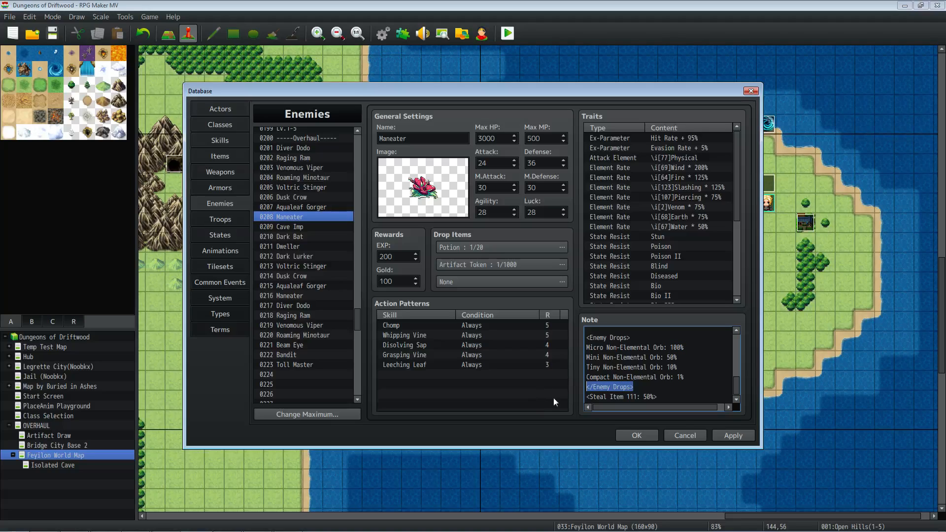
pyautogui.moveTo(658, 397); pyautogui.dragTo(568, 396)
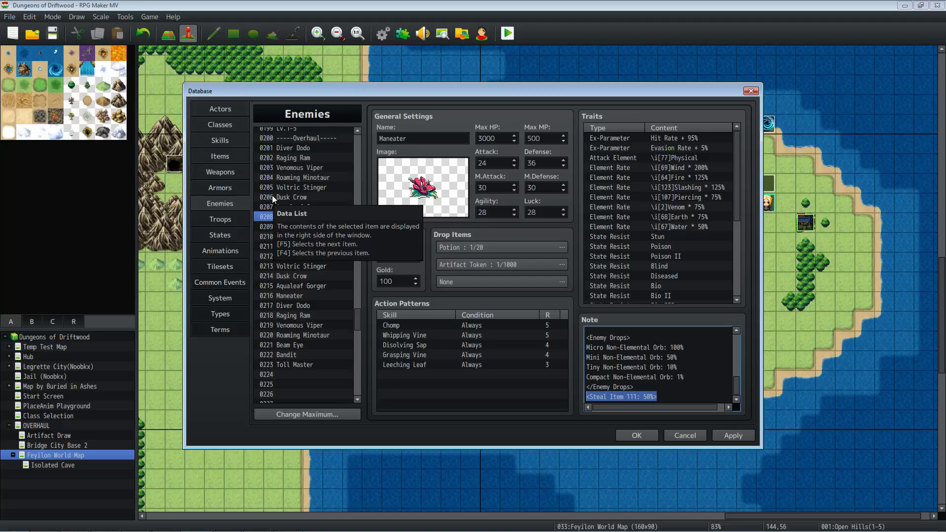
# View the Dweller, Dark Lurker and second Dusk Crow enemies, and highlight the Floating tag in Dusk Crow's note
pyautogui.click(306, 247)
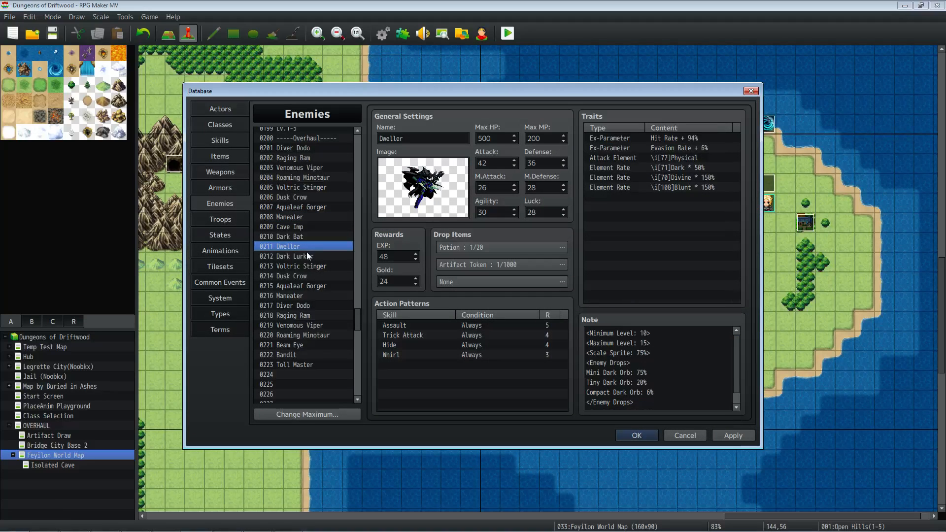
pyautogui.click(312, 258)
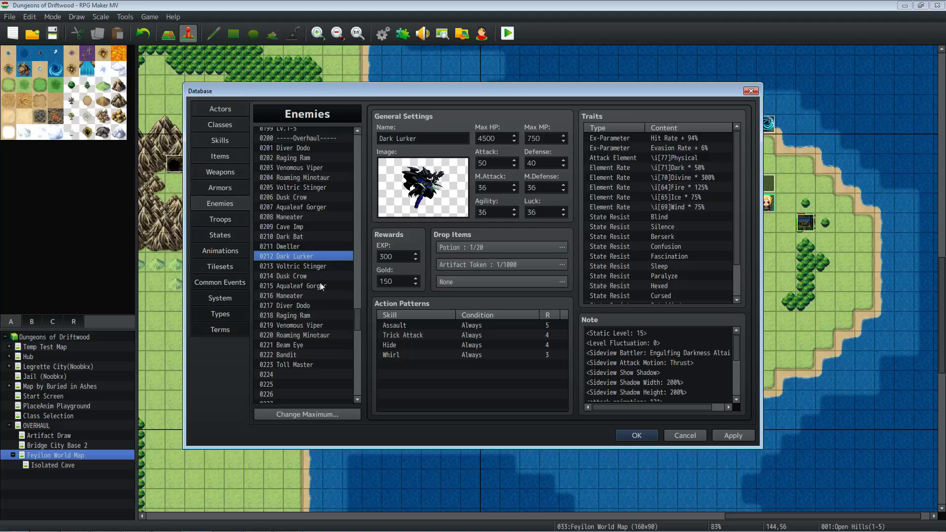
pyautogui.click(288, 272)
pyautogui.scroll(-1, 636, 367)
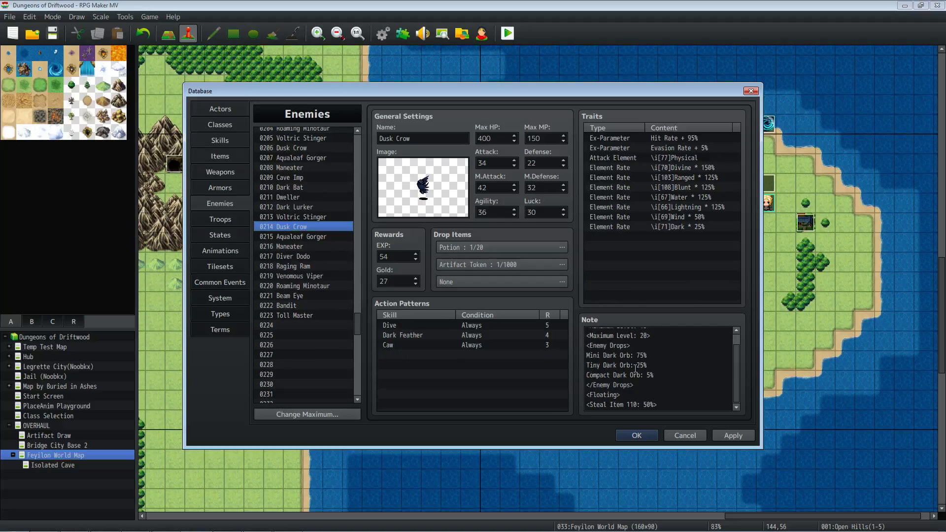
pyautogui.click(638, 387)
pyautogui.moveTo(637, 393); pyautogui.dragTo(572, 393)
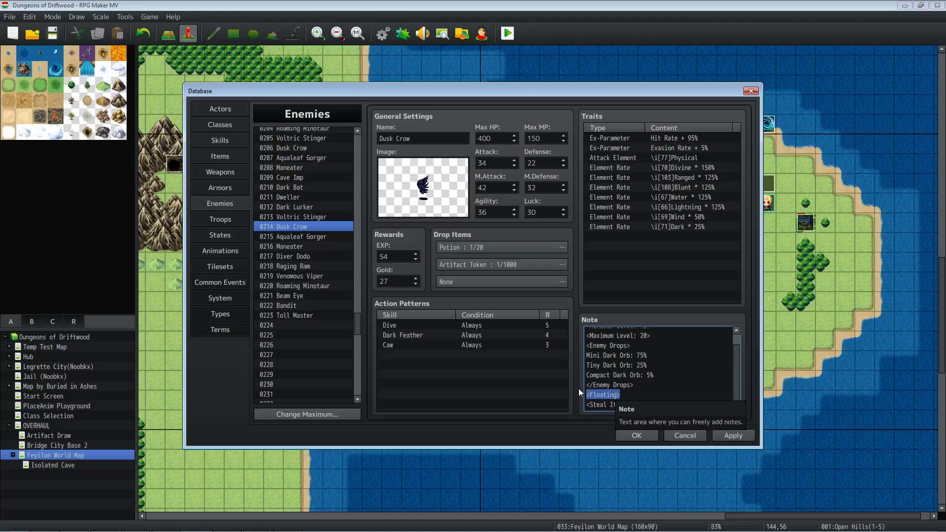
# Browse the enemies from 0215 Aqualeaf Gorger to 0221 Beam Eye, comparing their stats and notes
pyautogui.click(331, 236)
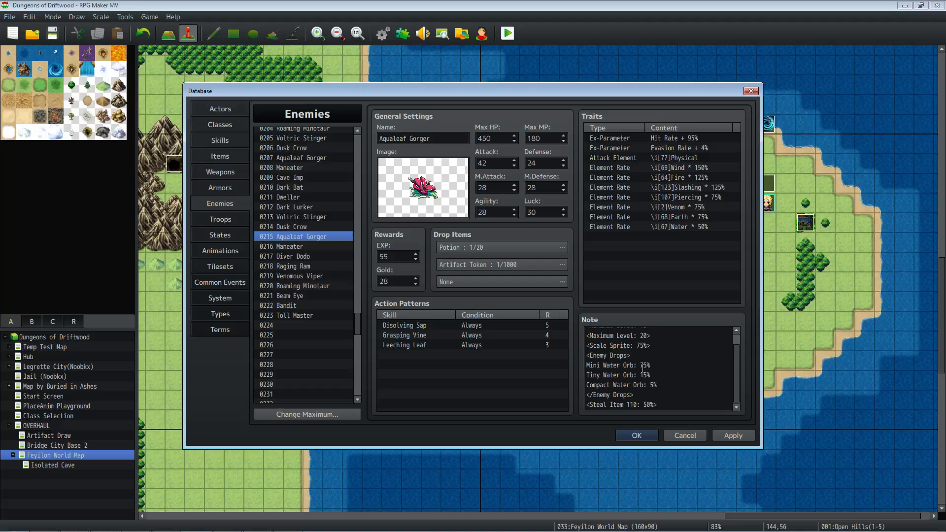
pyautogui.click(304, 267)
pyautogui.press('Down')
pyautogui.press('Down')
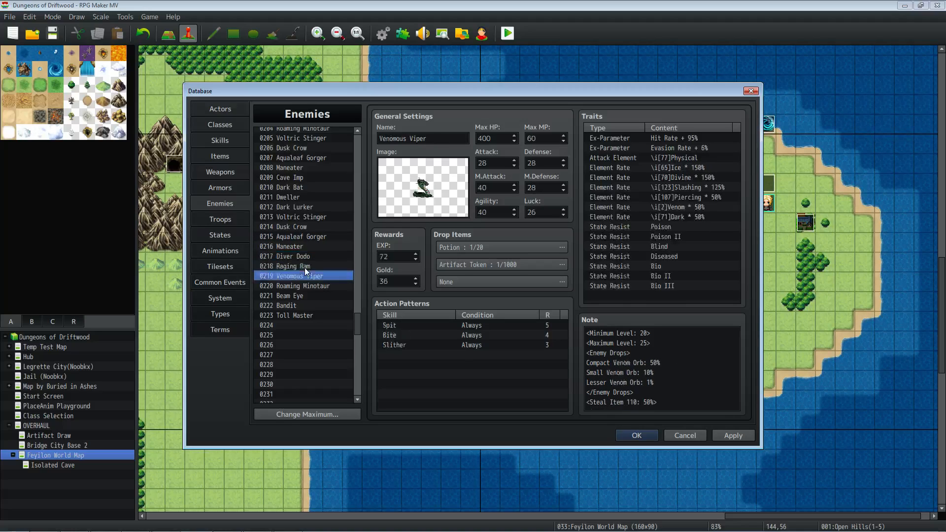
pyautogui.press('Down')
pyautogui.press('Up')
pyautogui.press('Up')
pyautogui.press('Down')
pyautogui.press('Down')
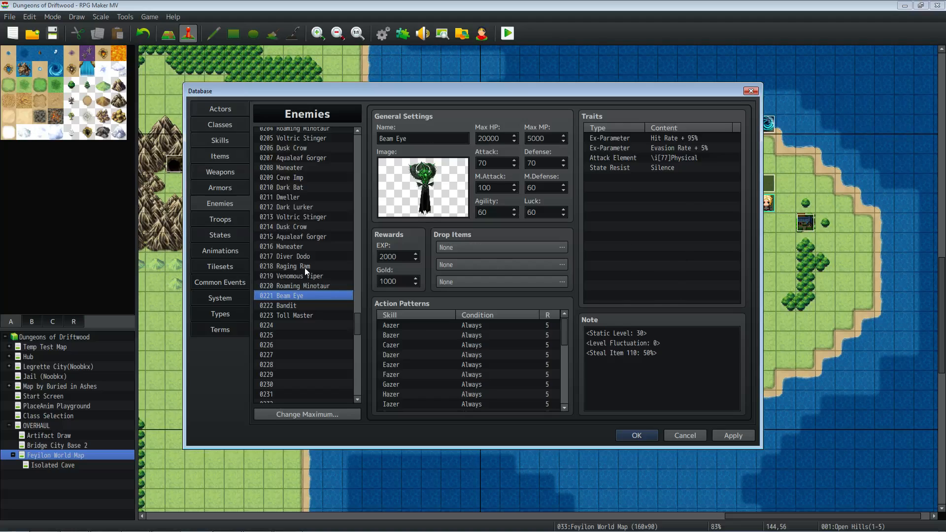
# Open enemy 0218 Raging Ram and highlight its whole note, its Steal Item 110 tag and its Minimum and Maximum Level tags
pyautogui.click(305, 268)
pyautogui.click(661, 342)
pyautogui.hotkey('ctrl', 'a')
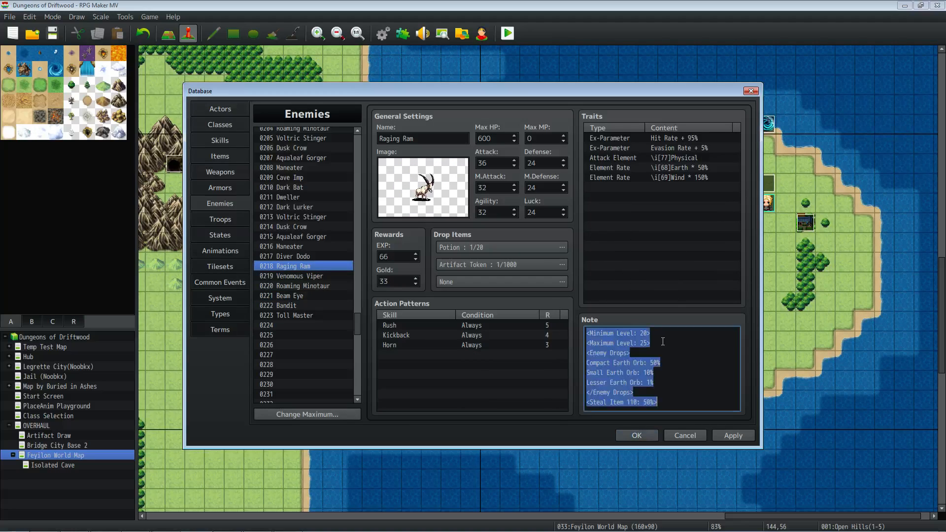
pyautogui.click(654, 368)
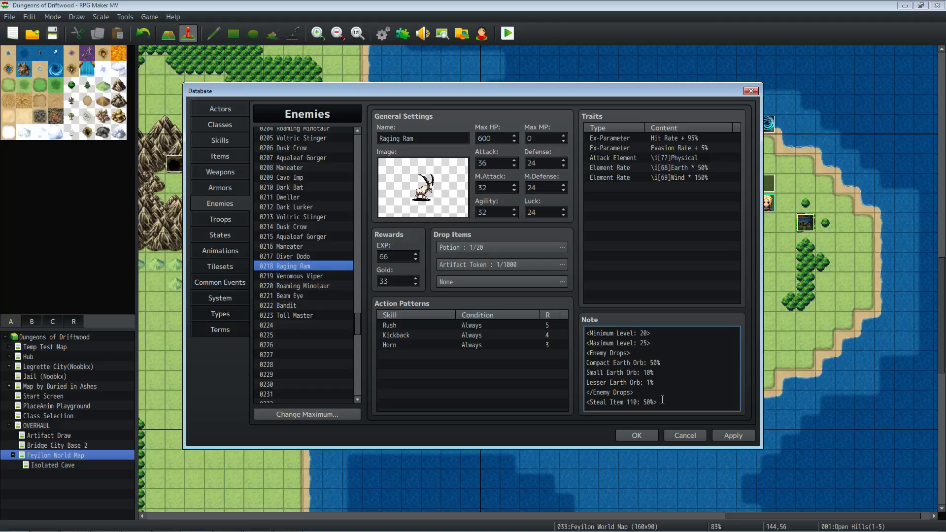
pyautogui.moveTo(666, 401); pyautogui.dragTo(586, 402)
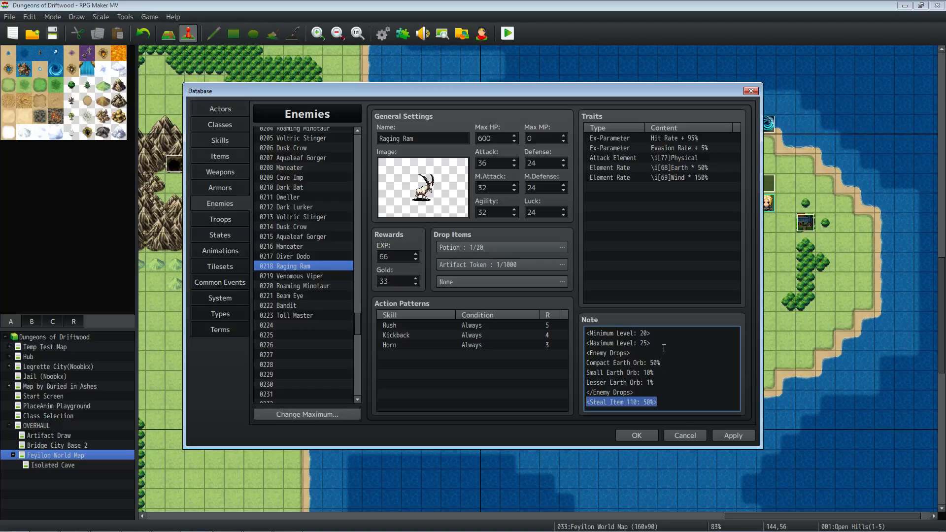
pyautogui.moveTo(651, 343); pyautogui.dragTo(591, 327)
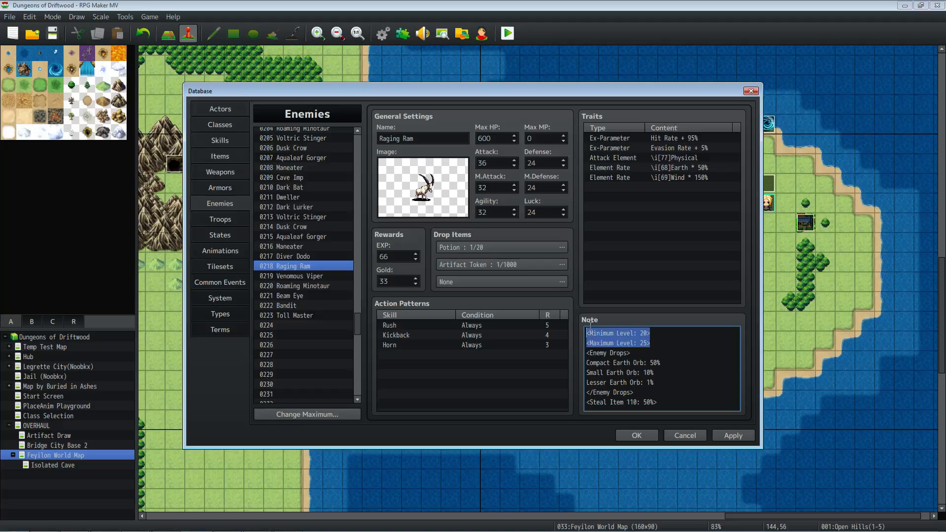
# View enemy 0219 Venomous Viper, and browse the first Overhaul enemies from 0201 Diver Dodo to 0205 Voltric Stinger
pyautogui.click(315, 277)
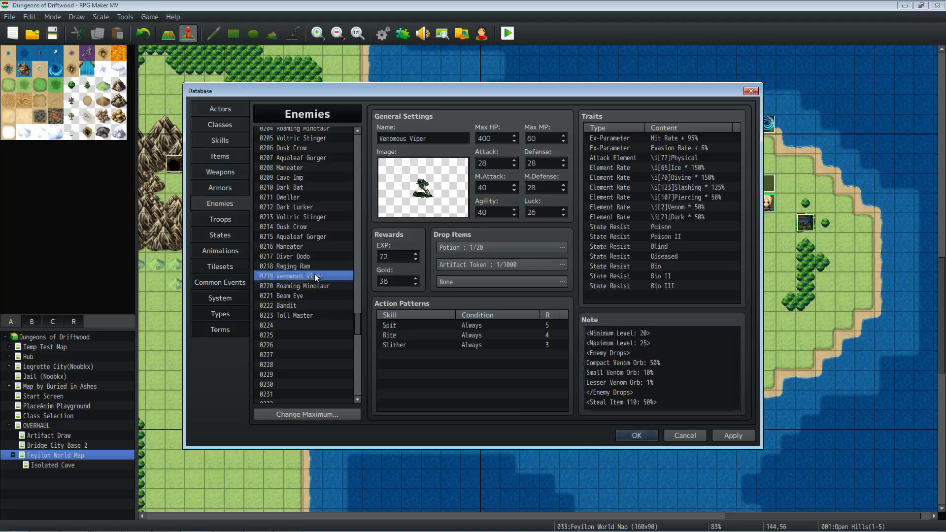
pyautogui.scroll(4, 306, 291)
pyautogui.moveTo(300, 197); pyautogui.dragTo(309, 233)
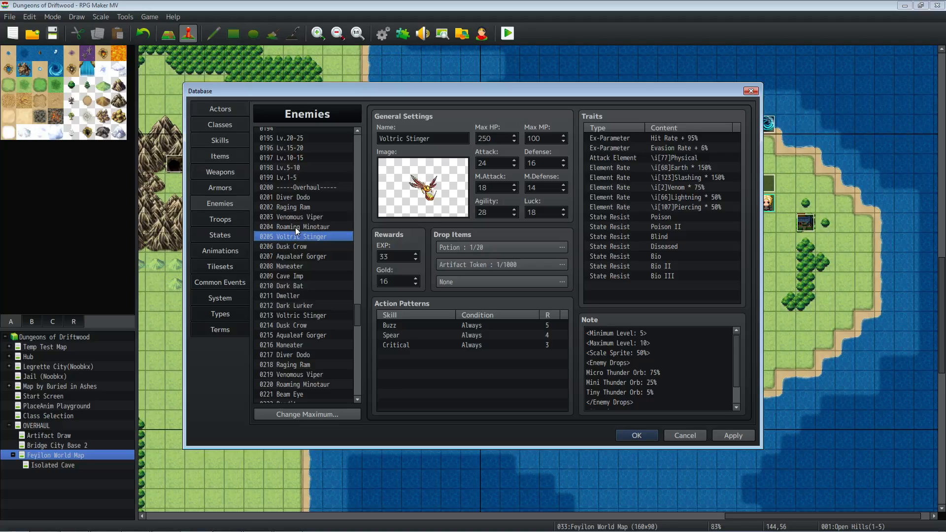
# Open the Lv.1-5 placeholder enemy and highlight the Swap: 201 to 203 tag in its note
pyautogui.click(296, 177)
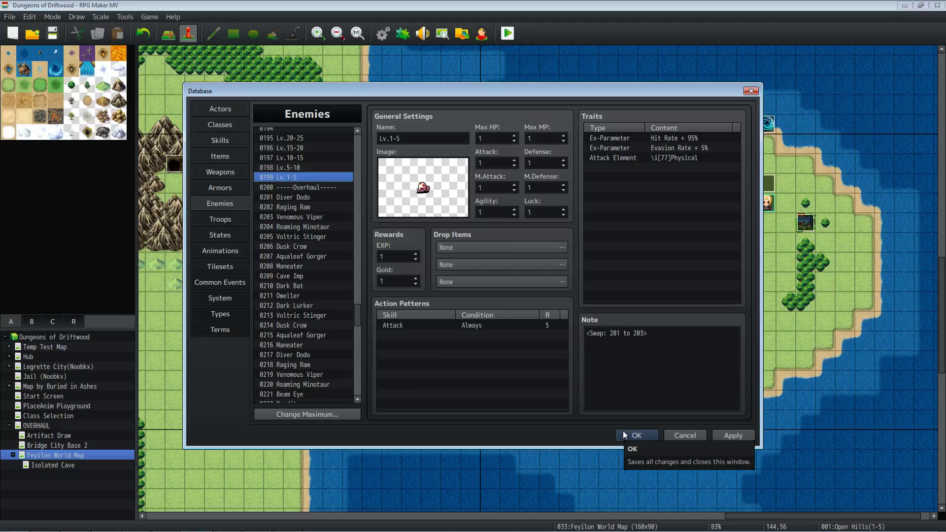
pyautogui.click(658, 338)
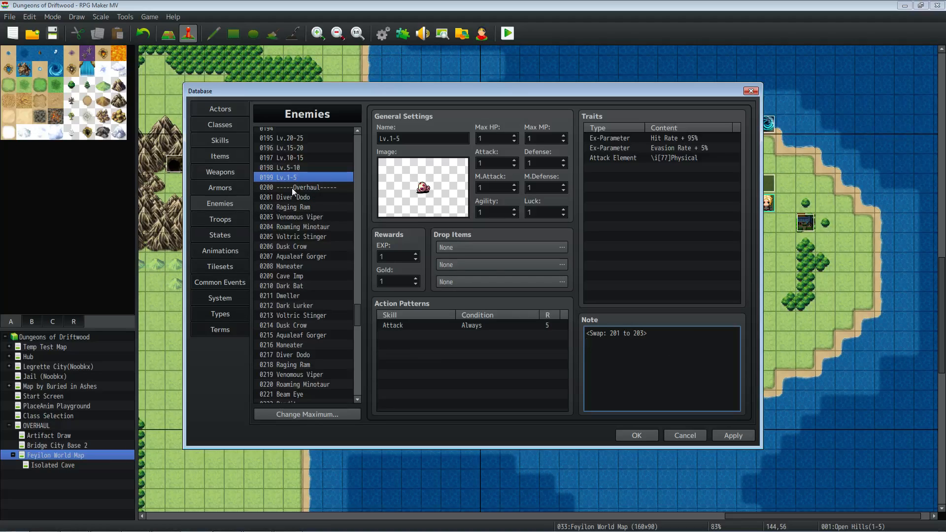
pyautogui.moveTo(674, 336); pyautogui.dragTo(576, 331)
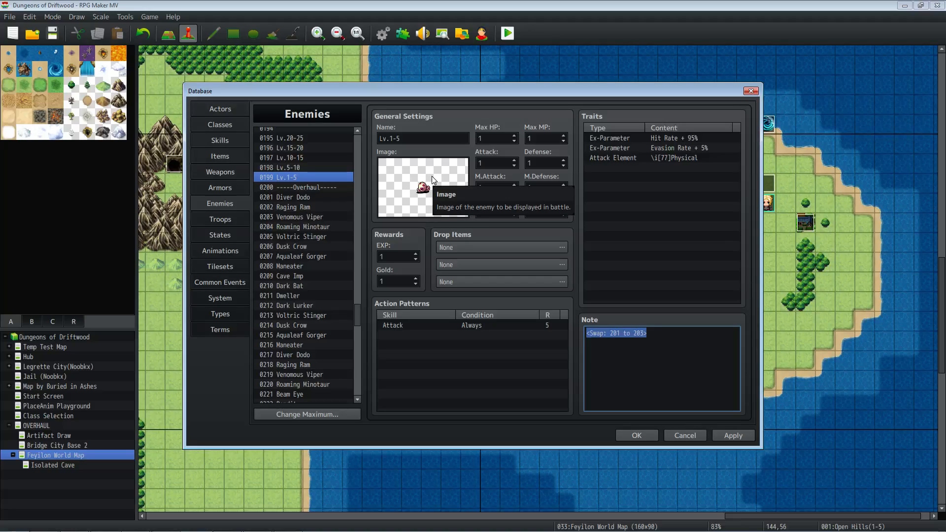
pyautogui.click(612, 345)
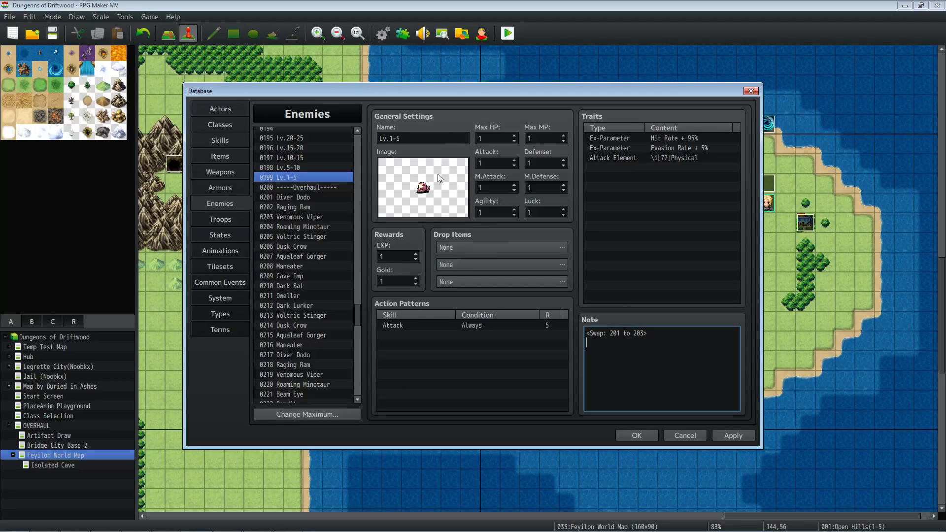
pyautogui.moveTo(610, 334); pyautogui.dragTo(644, 331)
# Step through the enemies covered by the swap range, Diver Dodo, Raging Ram and Venomous Viper, and return to Lv.1-5
pyautogui.click(295, 197)
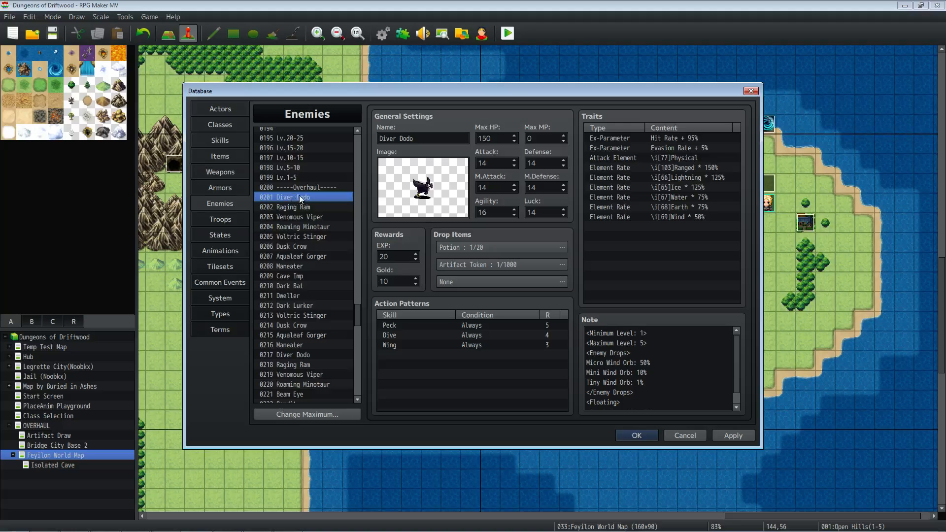
pyautogui.click(308, 206)
pyautogui.click(293, 218)
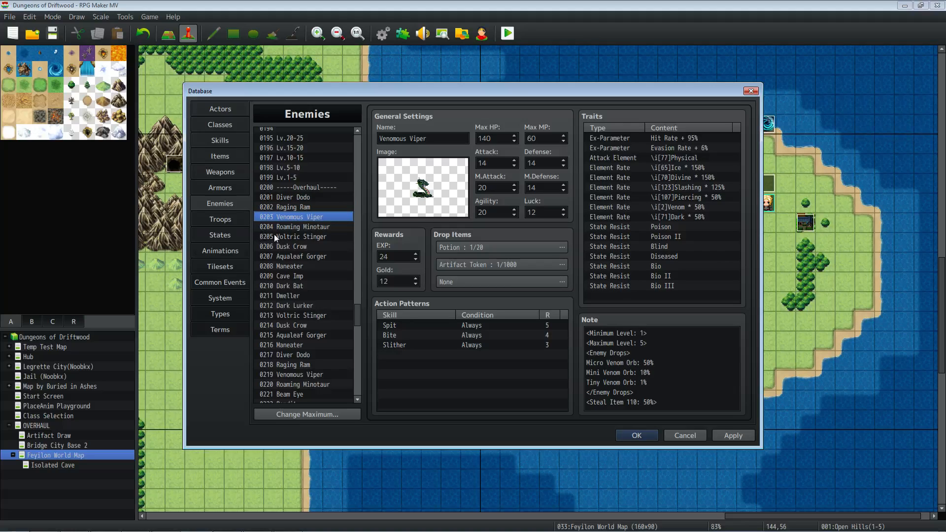
pyautogui.click(322, 227)
pyautogui.click(317, 217)
pyautogui.click(308, 198)
pyautogui.click(300, 177)
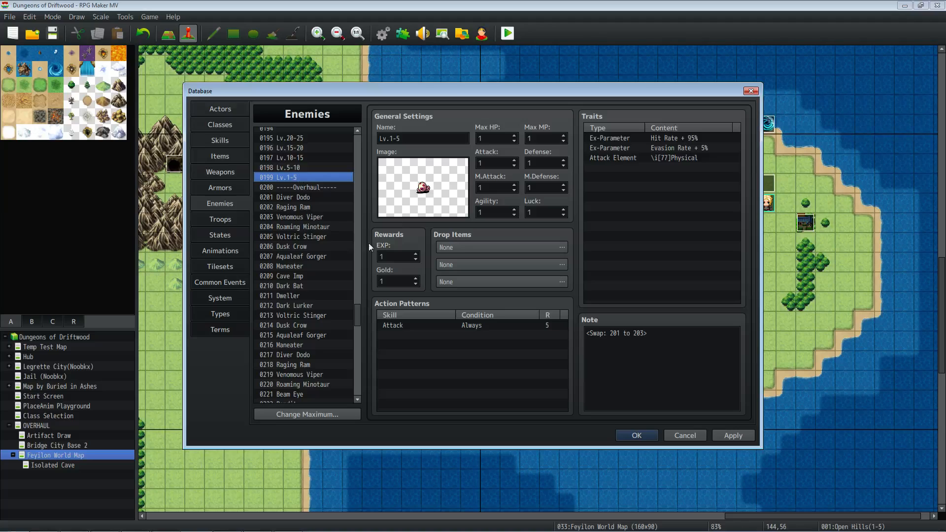
# Apply the database changes, and return to the Lv.1-5 enemy after a look at Diver Dodo
pyautogui.click(732, 436)
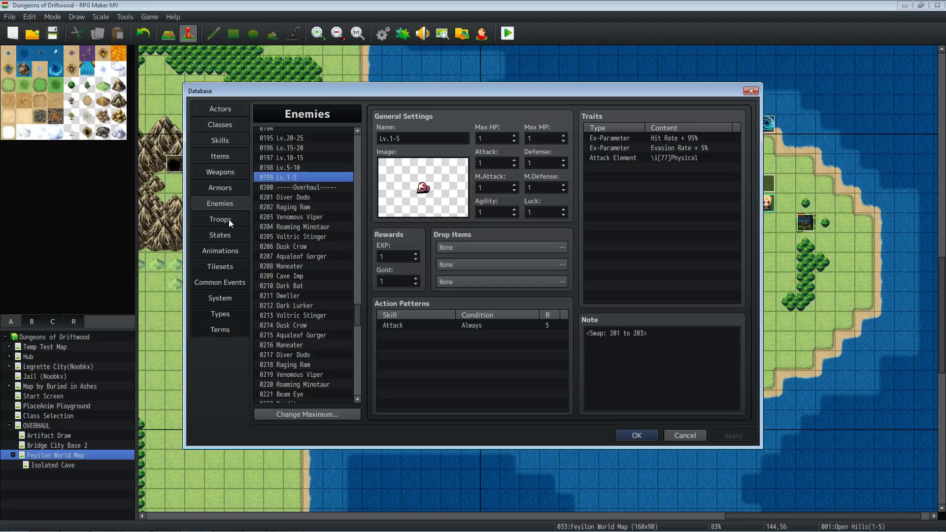
pyautogui.click(229, 220)
pyautogui.click(227, 205)
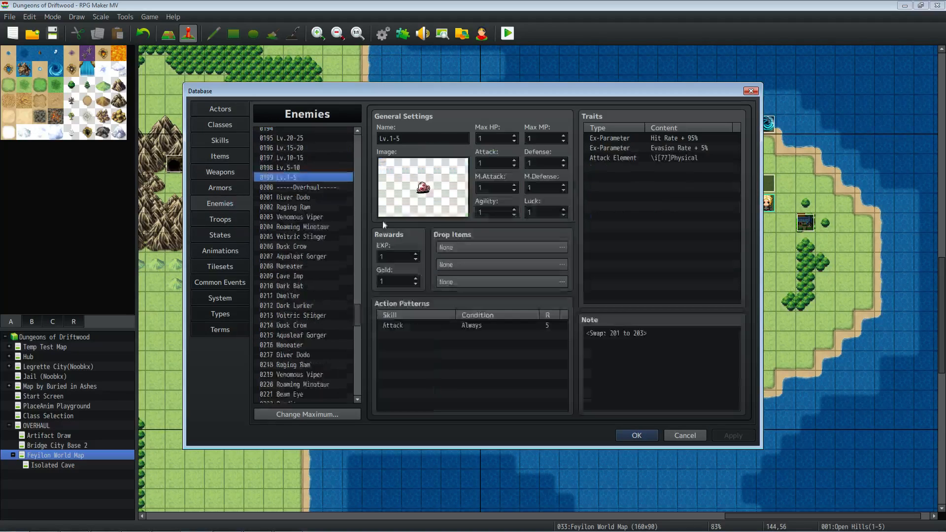
pyautogui.click(310, 197)
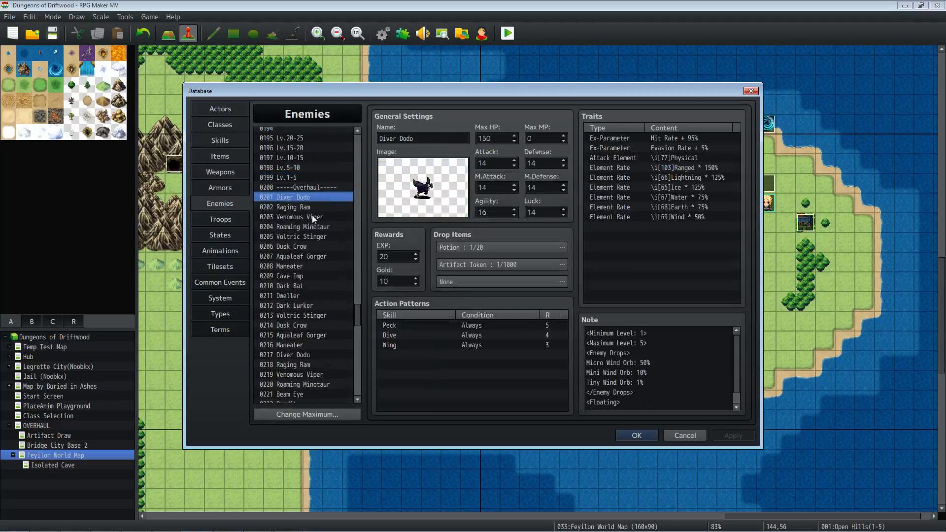
pyautogui.click(301, 177)
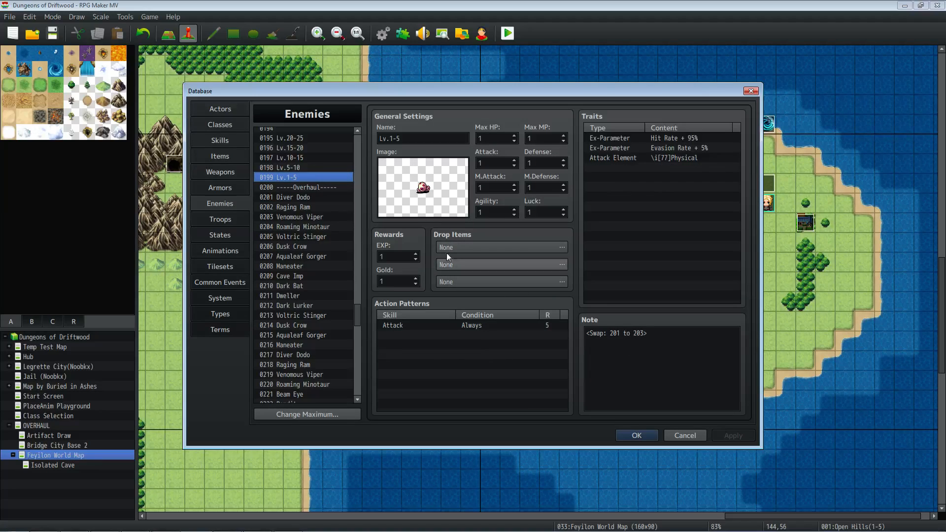
# Compare the Lv.1-5 enemy with Diver Dodo and Venomous Viper, highlighting Venomous Viper's minimum and maximum level tags
pyautogui.click(305, 197)
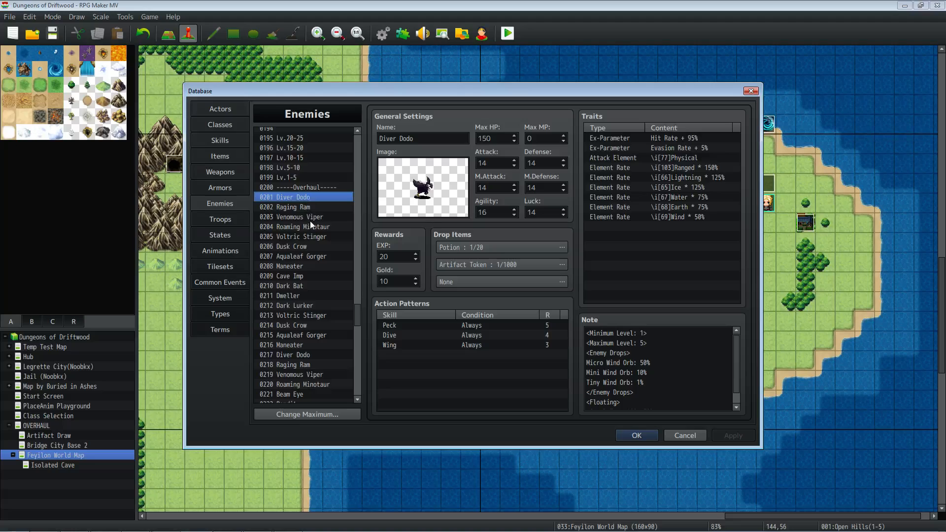
pyautogui.click(302, 176)
pyautogui.click(315, 216)
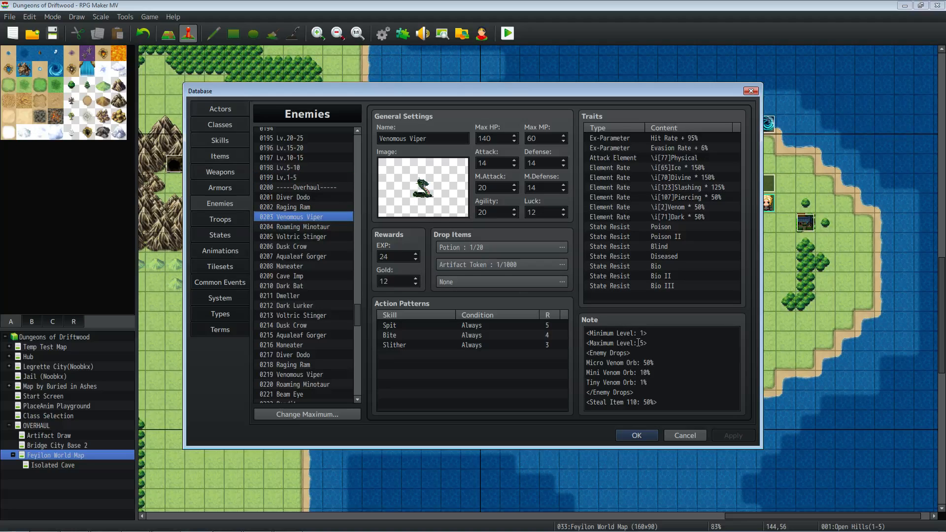
pyautogui.moveTo(587, 333); pyautogui.dragTo(677, 345)
pyautogui.click(291, 179)
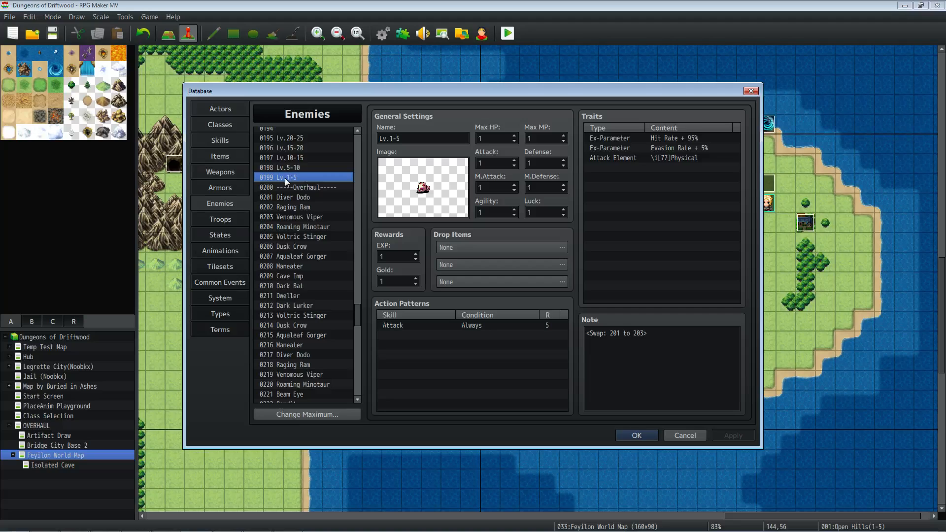
# Open the troop list and step through the Overhaul troops 0201 Lv.1-5*2 to 0204 Lv.1-5*5
pyautogui.click(223, 217)
pyautogui.scroll(-5, 321, 214)
pyautogui.moveTo(357, 167); pyautogui.dragTo(355, 320)
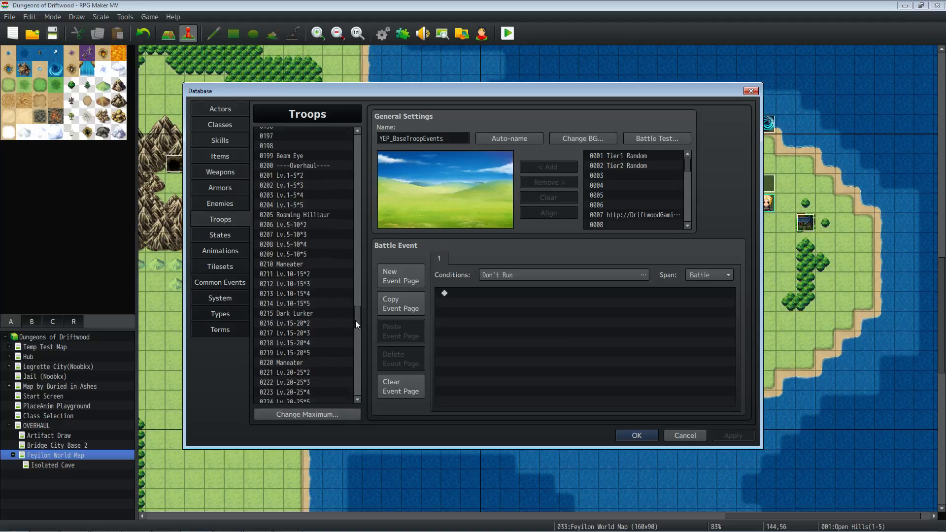
pyautogui.click(305, 176)
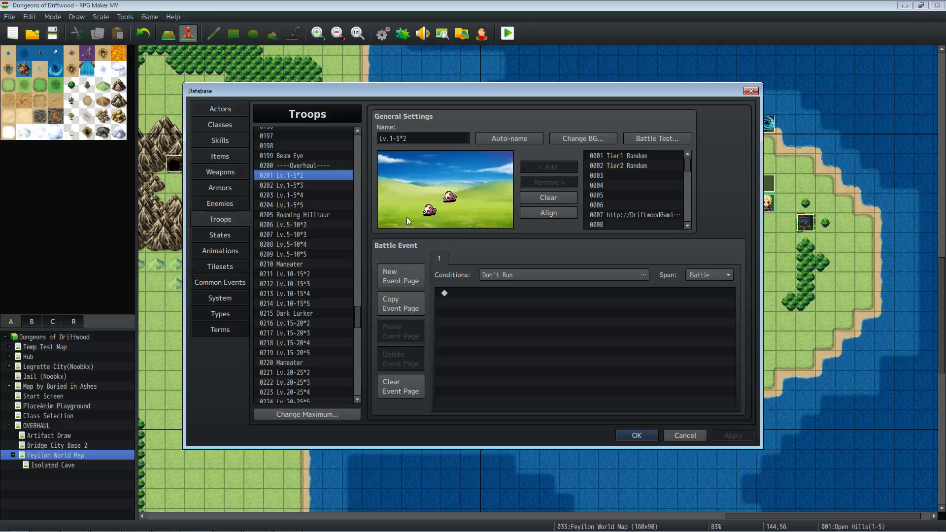
pyautogui.click(301, 185)
pyautogui.click(302, 195)
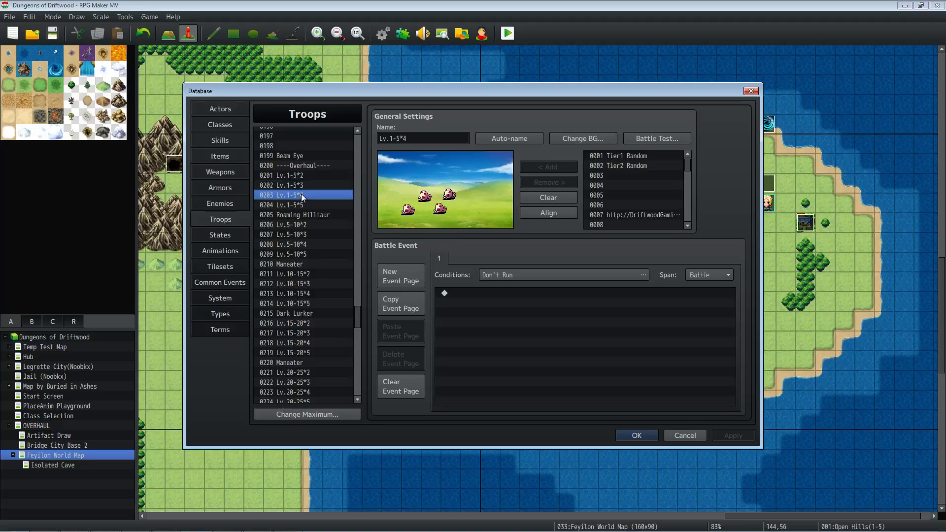
pyautogui.click(304, 205)
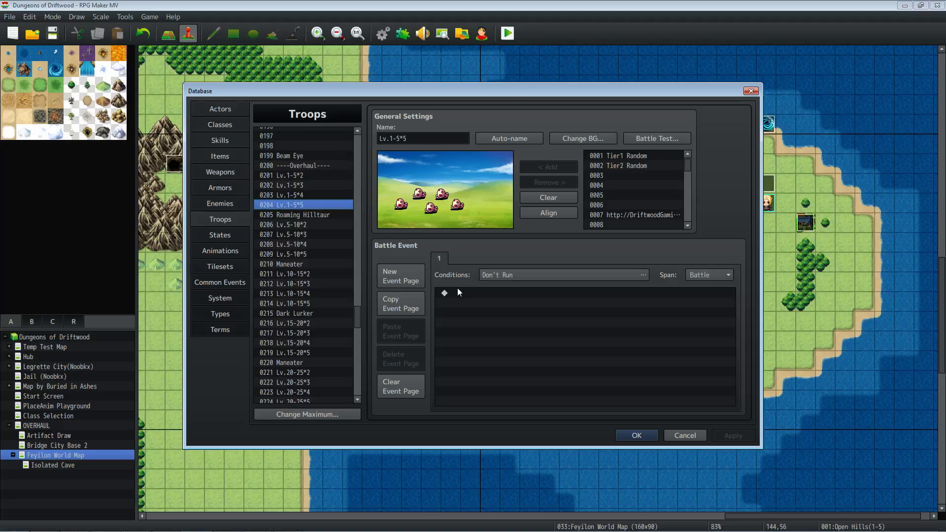
# Browse the Lv.5-10 and Lv.10-15 troops up to 0213 Lv.10-15*4, and close the database
pyautogui.click(311, 229)
pyautogui.click(302, 244)
pyautogui.click(303, 253)
pyautogui.click(309, 275)
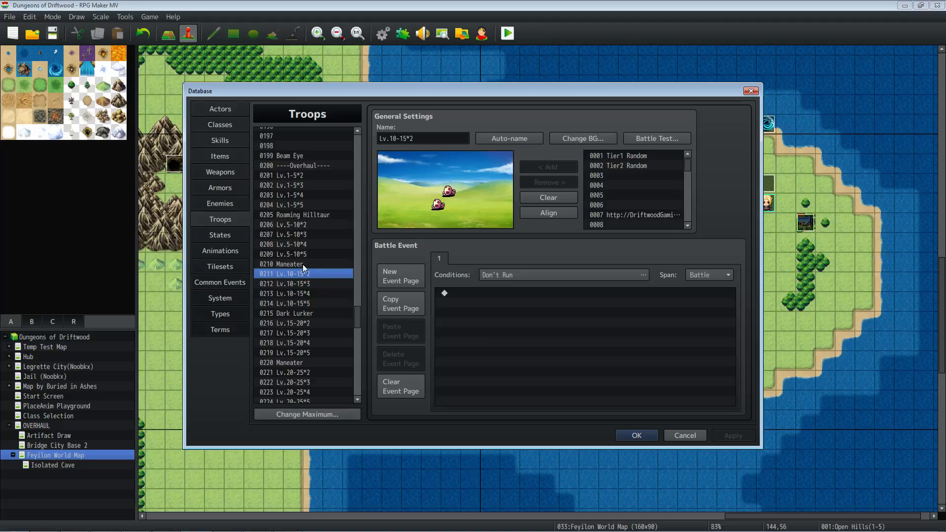
pyautogui.click(307, 294)
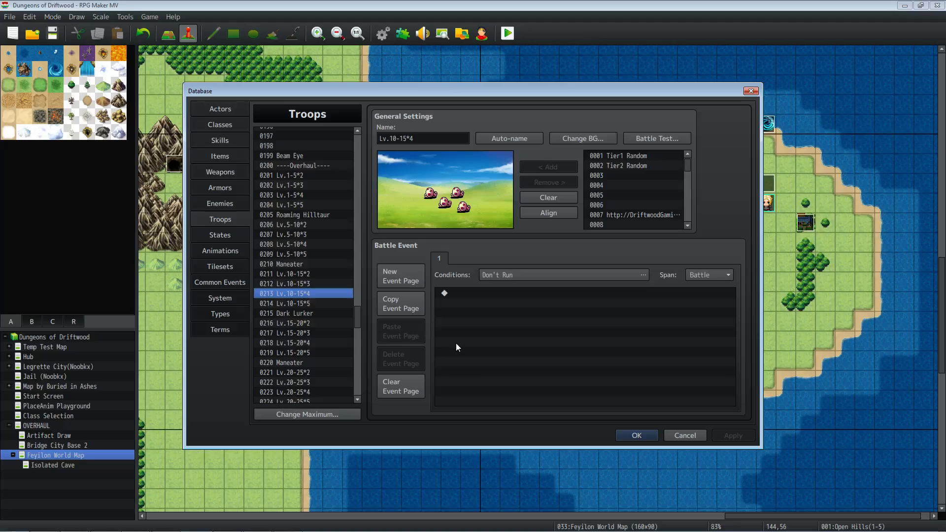
pyautogui.click(638, 436)
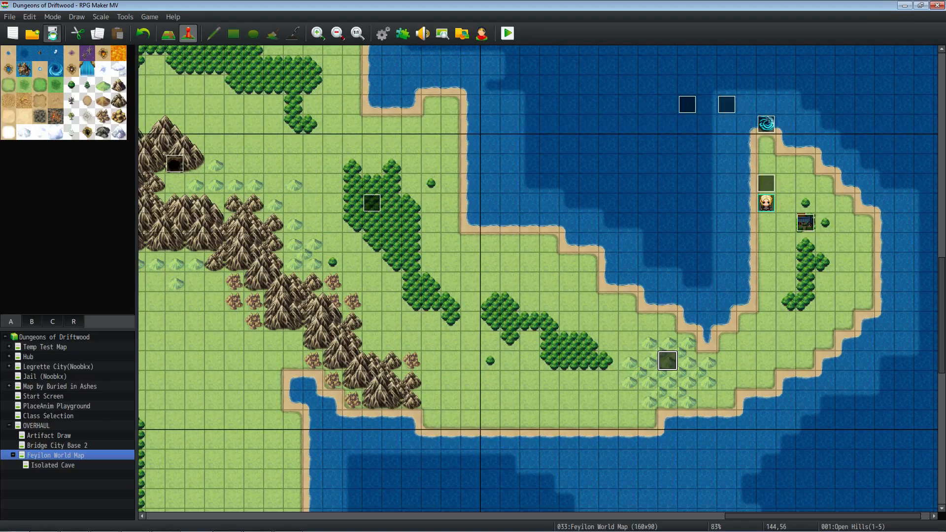
# Open event EV014 just above the player start on the world map, and close it
pyautogui.click(766, 185)
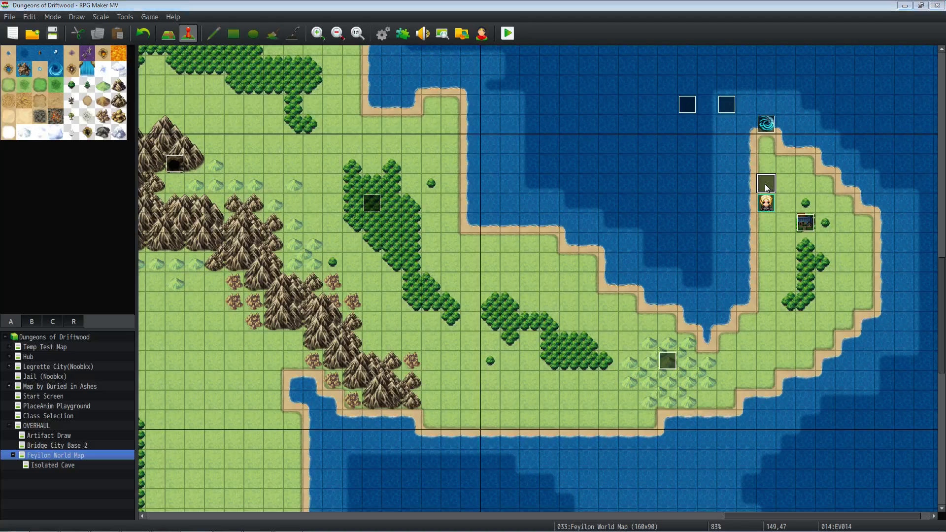
pyautogui.doubleClick(766, 185)
pyautogui.click(604, 436)
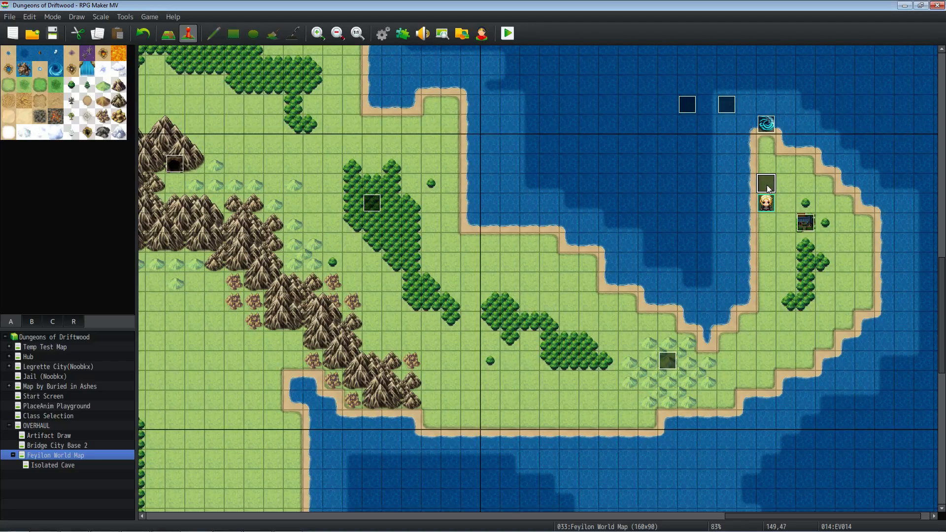
# Examine the portal event EV010 with its boss battle choices on the Feyilon World Map
pyautogui.doubleClick(766, 124)
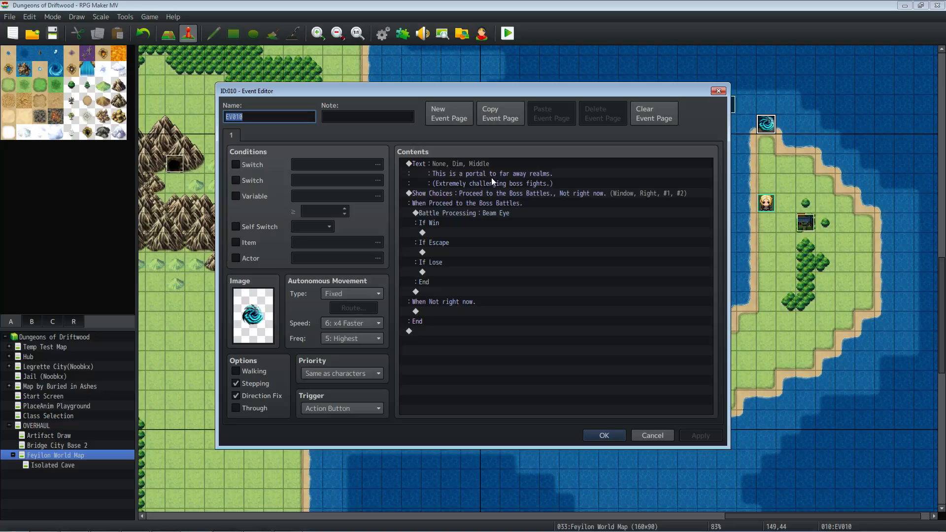
pyautogui.click(603, 434)
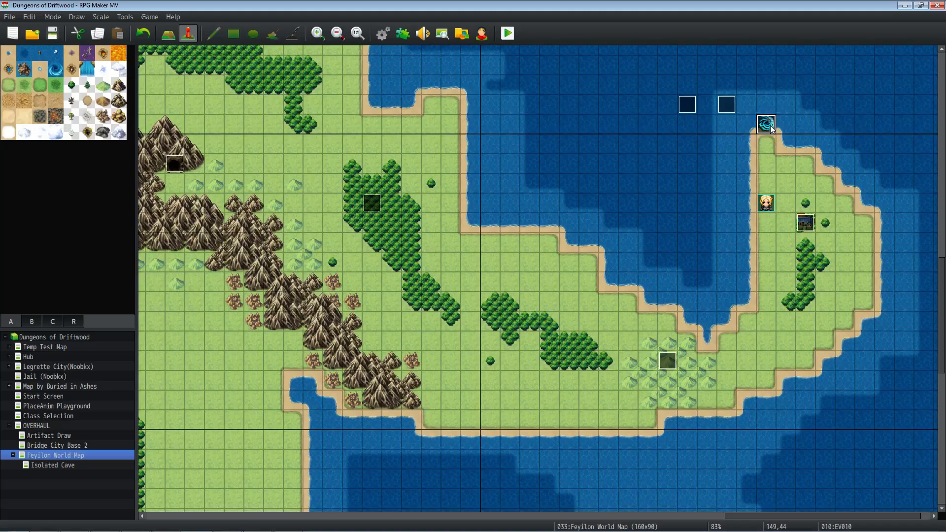
pyautogui.doubleClick(771, 129)
pyautogui.click(599, 436)
# Read through the Initializing event, from its variable settings to the self switch A command and its second page
pyautogui.doubleClick(726, 109)
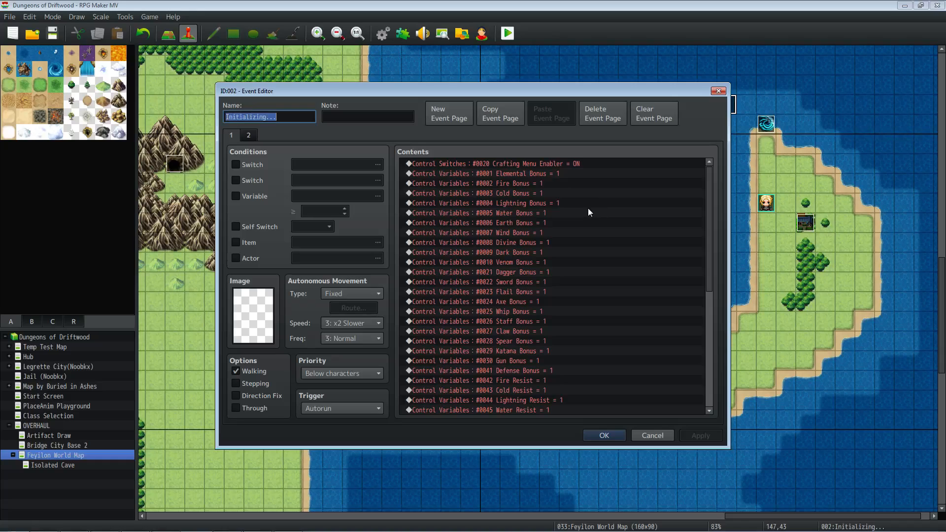
pyautogui.moveTo(710, 168); pyautogui.dragTo(694, 294)
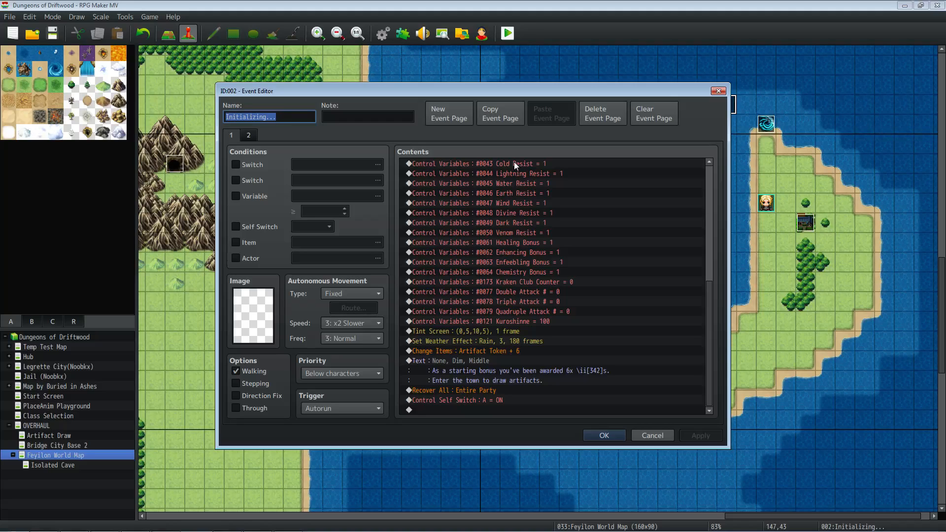
pyautogui.moveTo(711, 314); pyautogui.dragTo(708, 178)
pyautogui.click(588, 174)
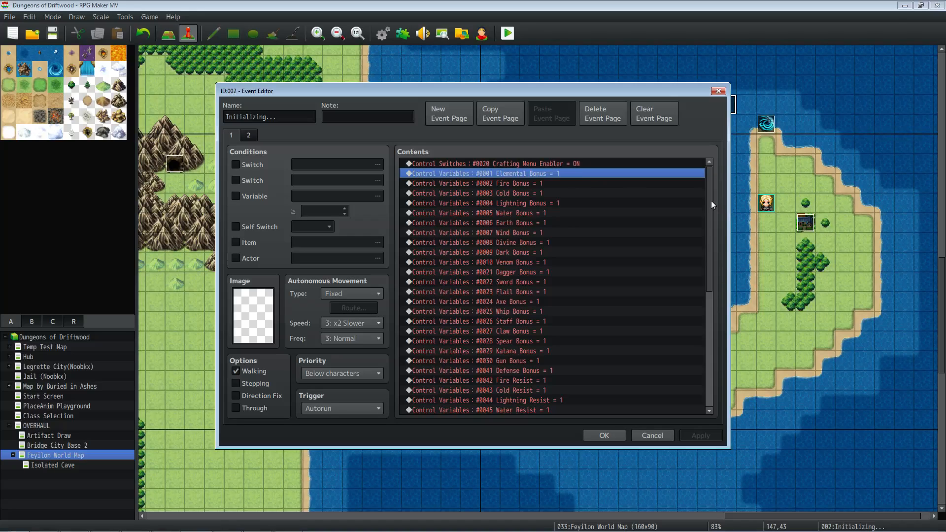
pyautogui.moveTo(711, 200); pyautogui.dragTo(713, 345)
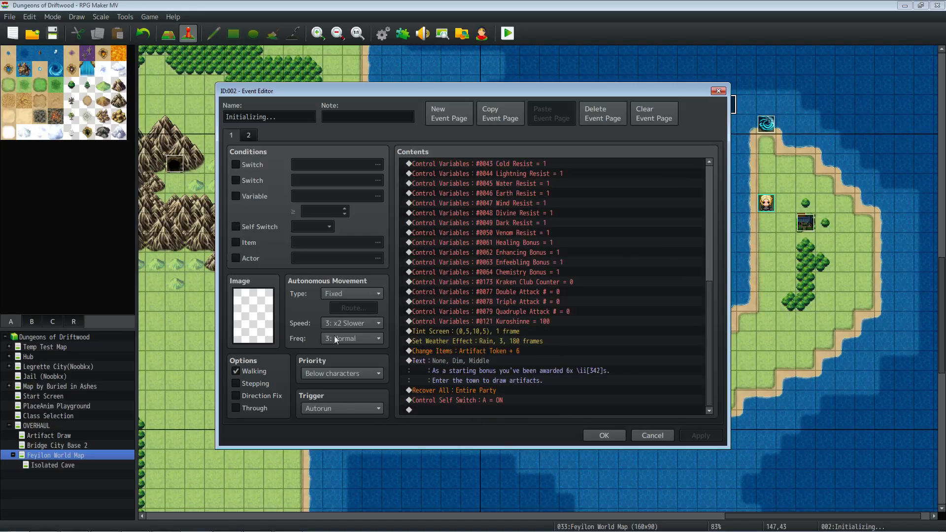
pyautogui.click(475, 400)
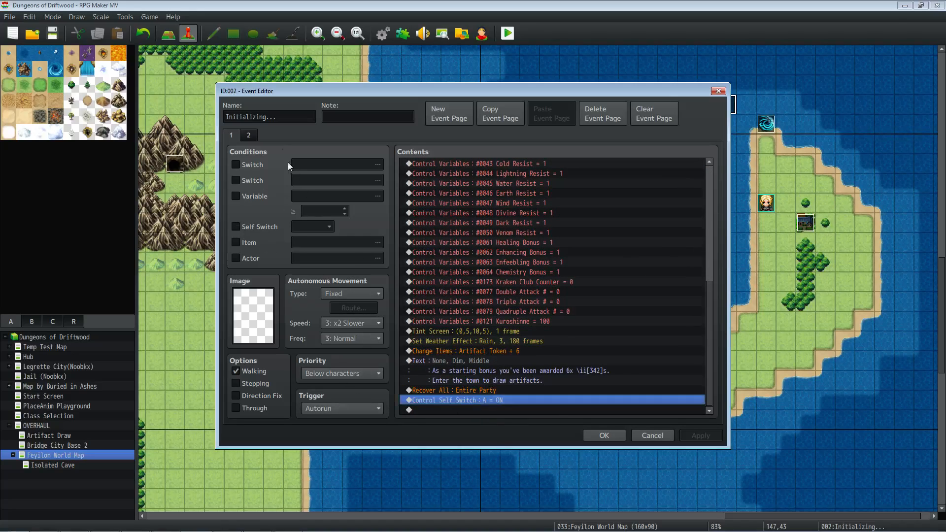
pyautogui.click(249, 135)
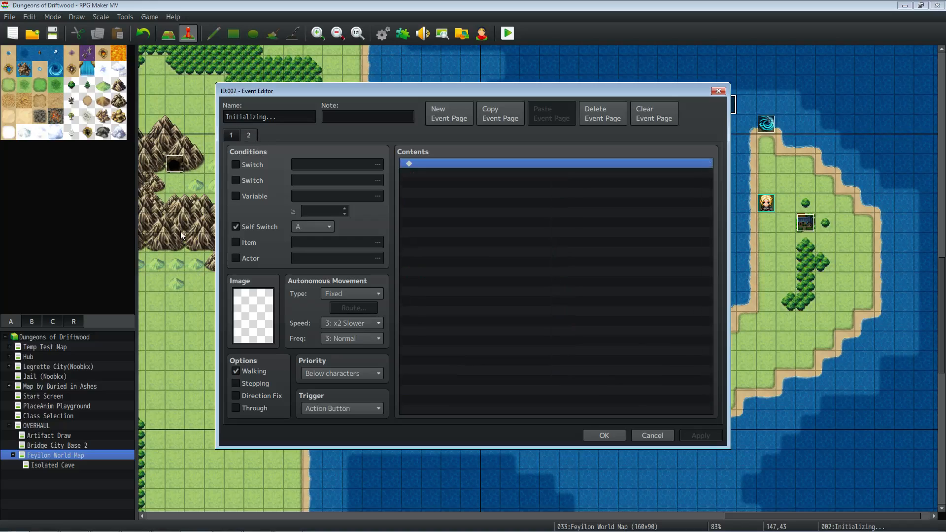
pyautogui.click(609, 436)
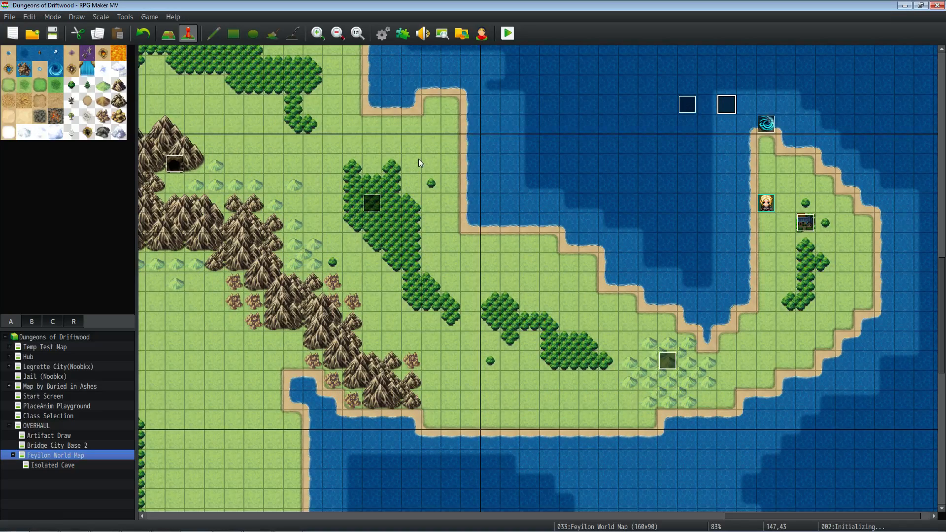
# Highlight the Artifact Token + 6 command in the Initializing event, and view the screen tint and rain event EV005
pyautogui.doubleClick(725, 110)
pyautogui.scroll(-10, 544, 288)
pyautogui.scroll(-2, 542, 287)
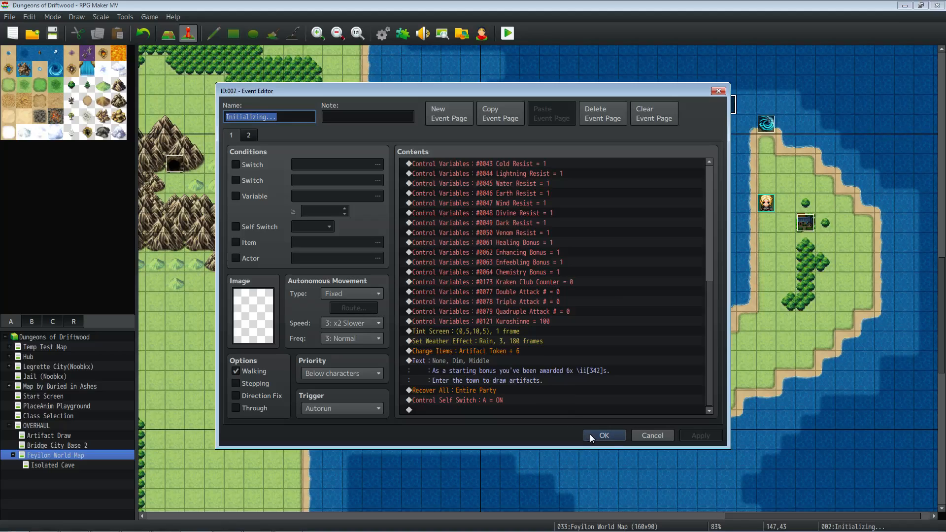
pyautogui.click(504, 350)
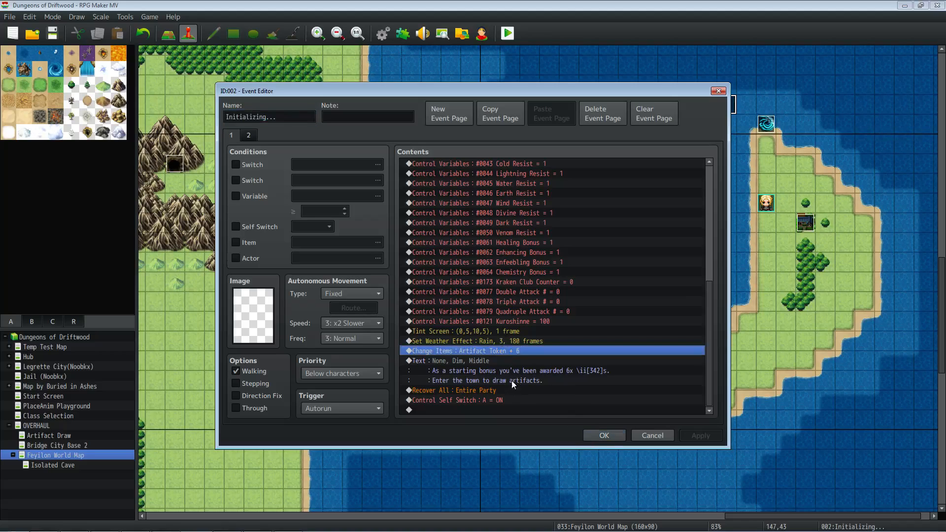
pyautogui.click(595, 435)
pyautogui.doubleClick(688, 105)
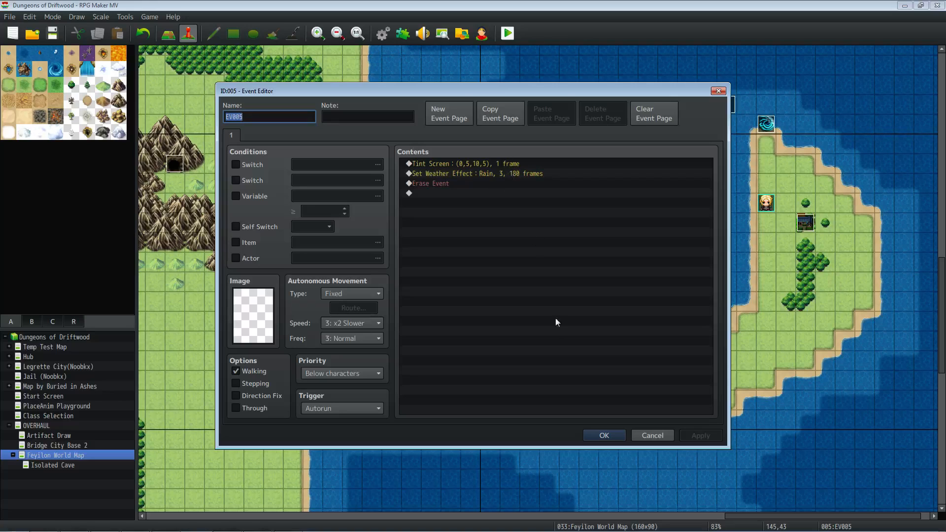
pyautogui.click(605, 437)
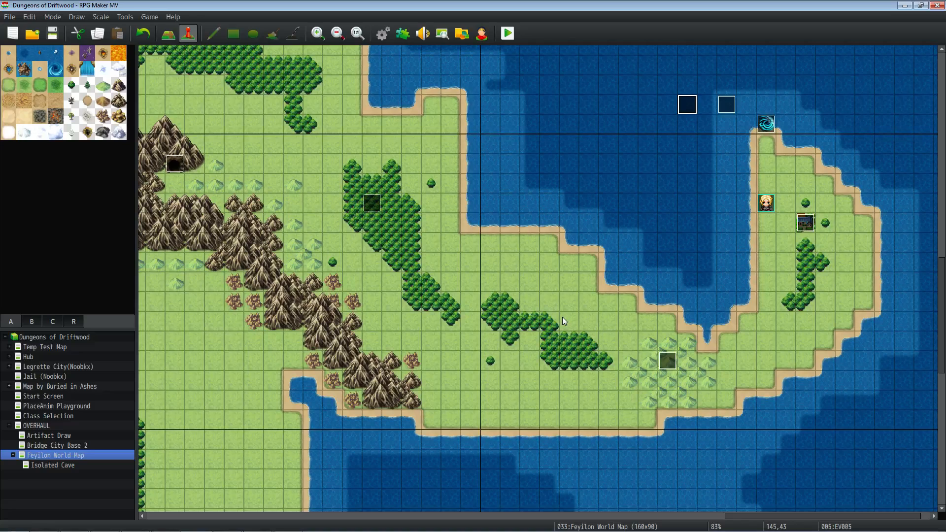
# Review the town event EV003 and highlight the Artifact Token condition under its save choice
pyautogui.doubleClick(800, 223)
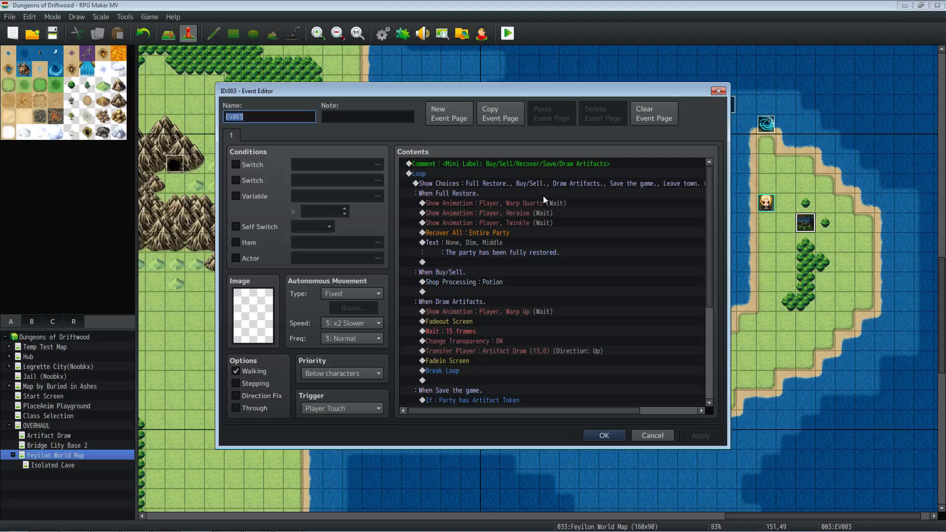
pyautogui.scroll(-4, 533, 208)
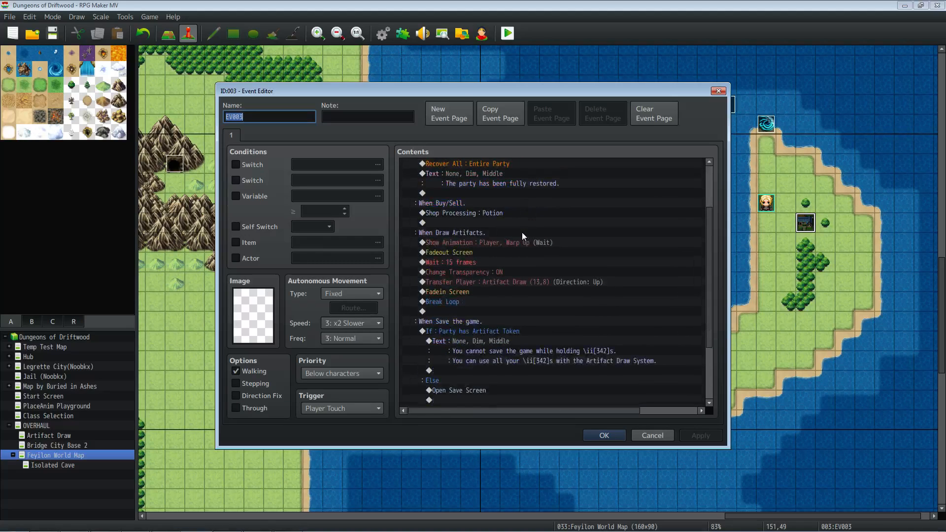
pyautogui.click(501, 291)
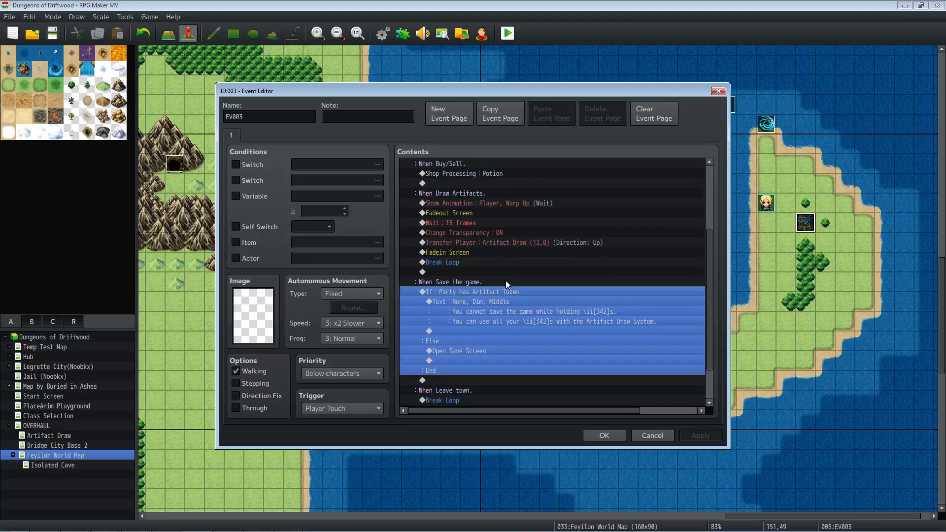
pyautogui.scroll(-2, 506, 278)
pyautogui.click(505, 275)
pyautogui.click(490, 242)
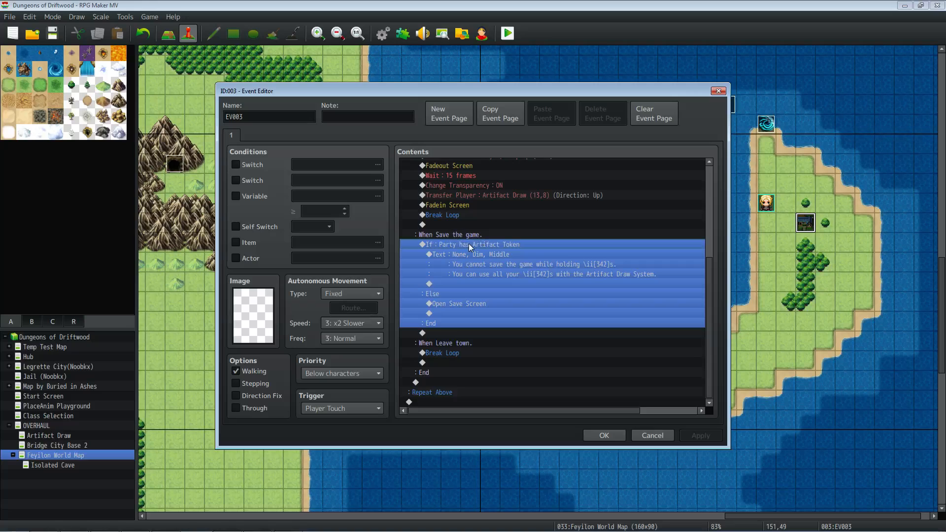
pyautogui.click(609, 434)
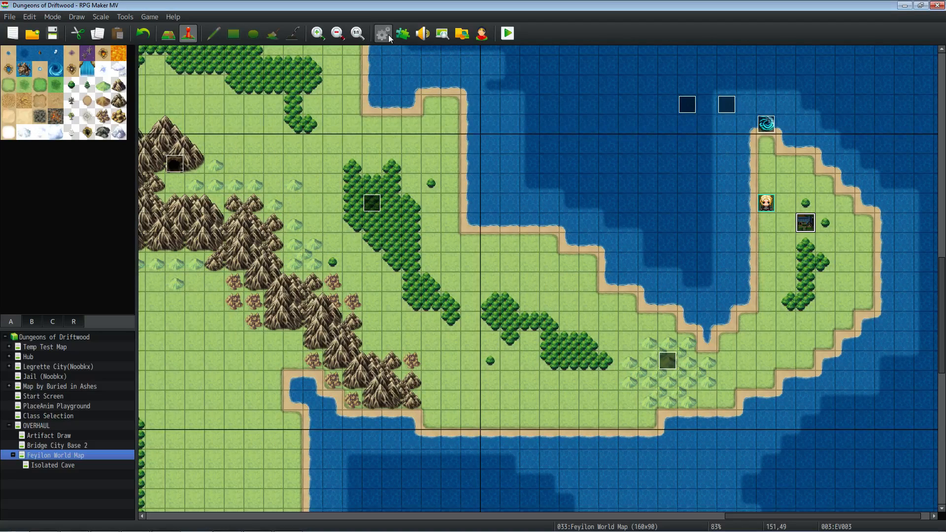
# Start a playtest on Feyilon, dismiss the starting bonus message and open the party menu
pyautogui.click(506, 36)
pyautogui.click(432, 294)
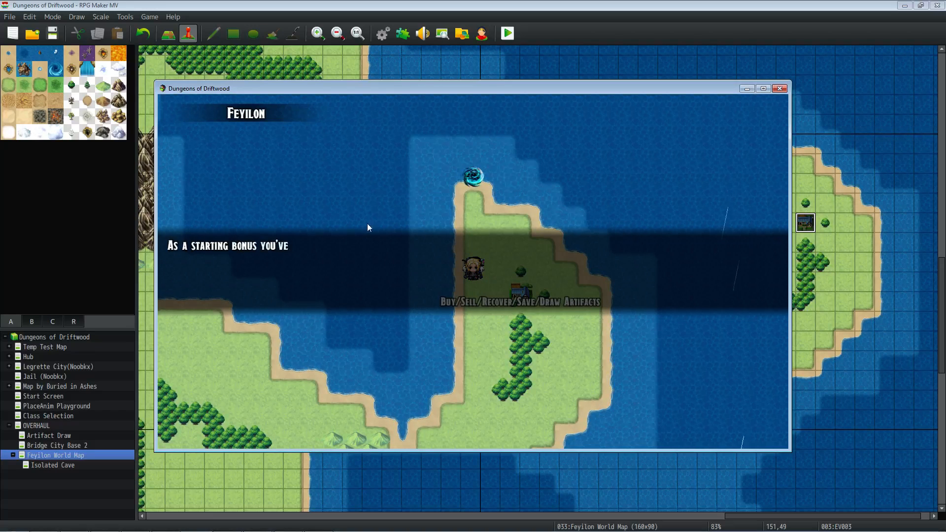
pyautogui.press('Return')
pyautogui.press('Escape')
# Cycle through the party menu commands to check which ones are offered, and end the playtest
pyautogui.press('Up')
pyautogui.press('Up')
pyautogui.press('Up')
pyautogui.press('Up')
pyautogui.press('Up')
pyautogui.press('Up')
pyautogui.press('Up')
pyautogui.press('Up')
pyautogui.press('Up')
pyautogui.press('Up')
pyautogui.press('Up')
pyautogui.press('Up')
pyautogui.press('Up')
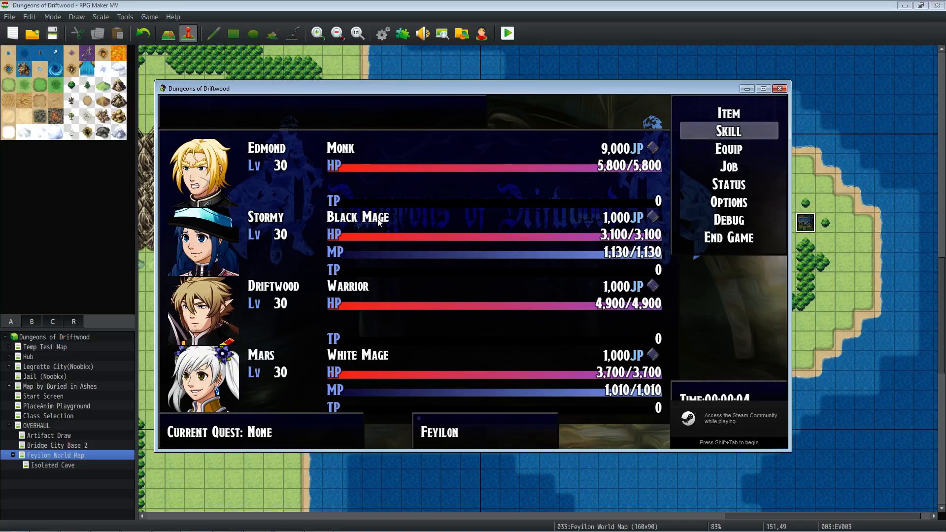
pyautogui.press('Up')
pyautogui.press('Up')
pyautogui.press('Up')
pyautogui.press('Up')
pyautogui.press('Up')
pyautogui.press('Up')
pyautogui.press('Up')
pyautogui.press('Up')
pyautogui.press('Up')
pyautogui.press('Up')
pyautogui.press('Up')
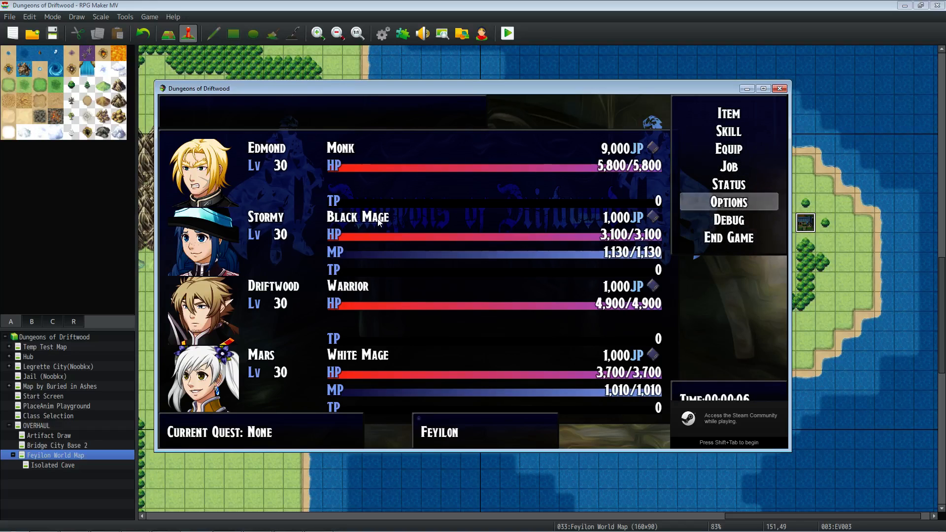
pyautogui.press('Up')
pyautogui.press('Up')
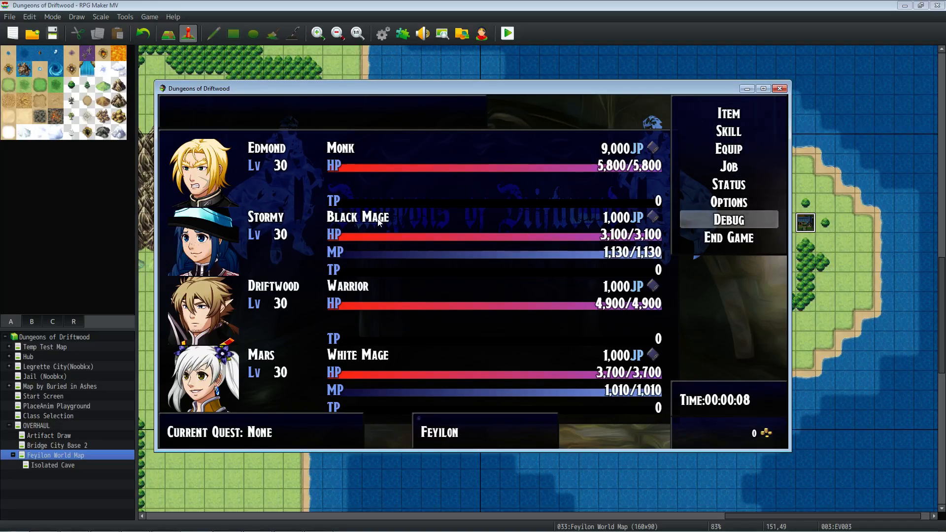
pyautogui.click(779, 89)
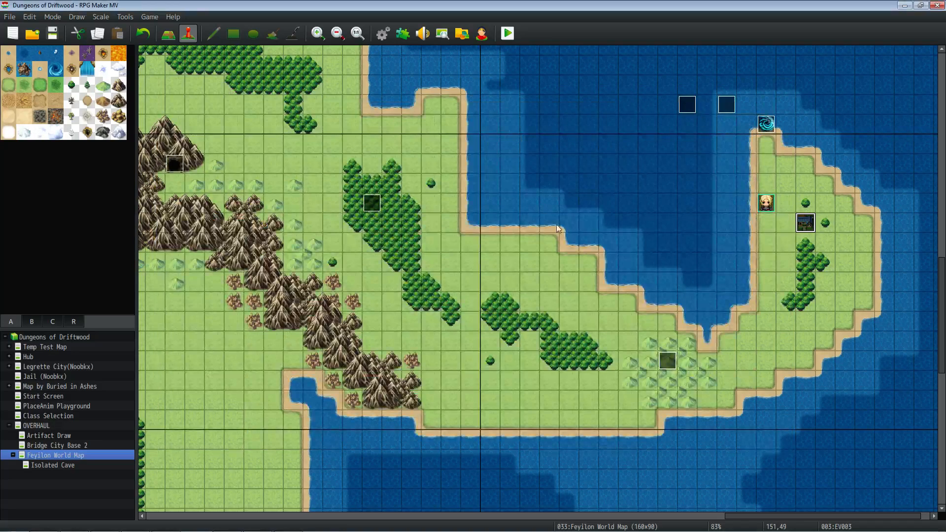
# Open the town event EV003 and inspect the Artifact Token item condition of its save choice's conditional branch
pyautogui.doubleClick(804, 224)
pyautogui.scroll(-3, 509, 236)
pyautogui.click(490, 243)
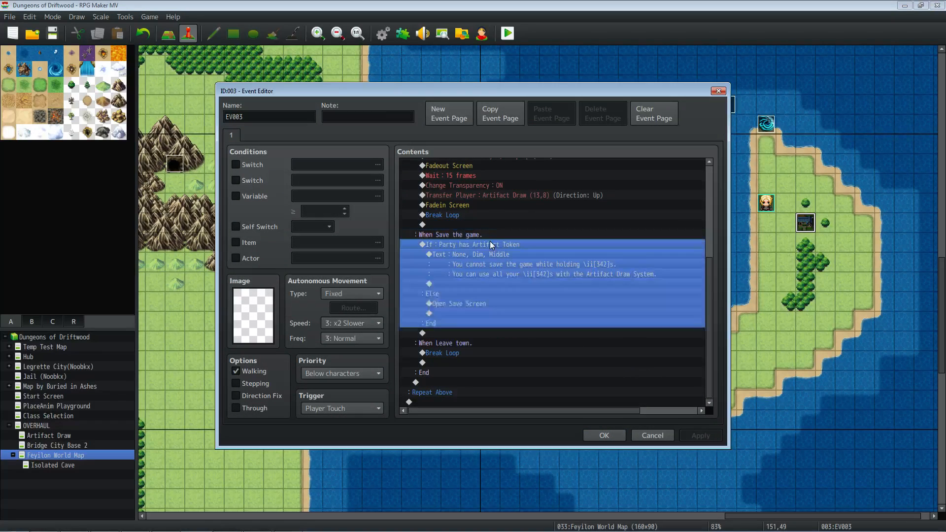
pyautogui.rightClick(494, 247)
pyautogui.click(517, 263)
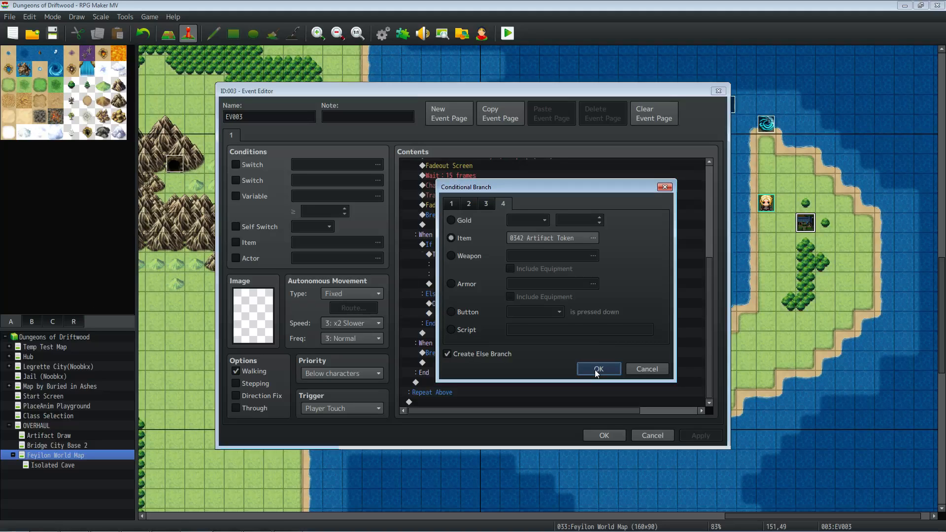
pyautogui.click(596, 370)
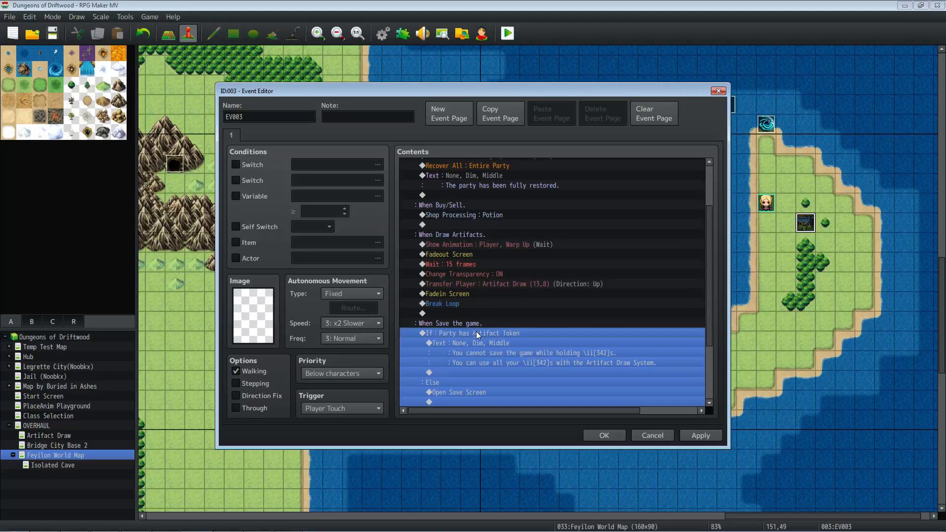
pyautogui.scroll(-2, 476, 333)
pyautogui.rightClick(474, 295)
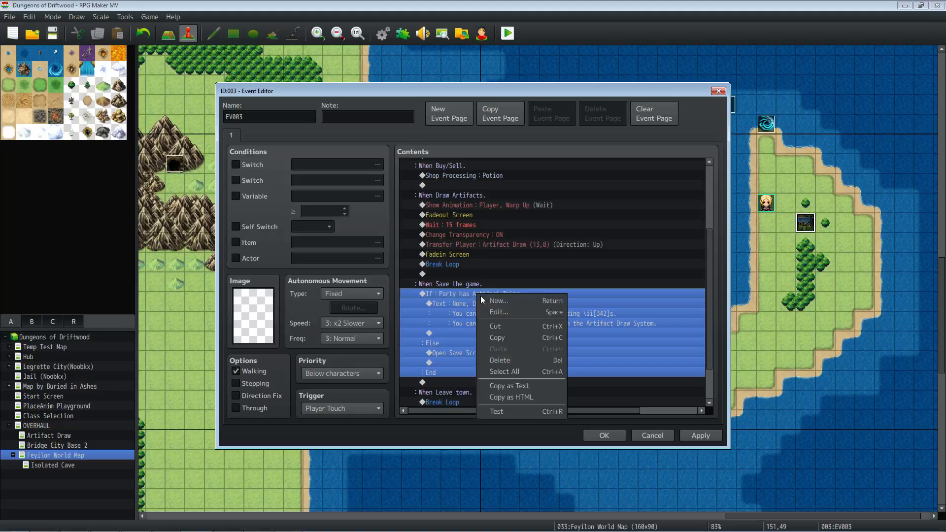
pyautogui.click(500, 312)
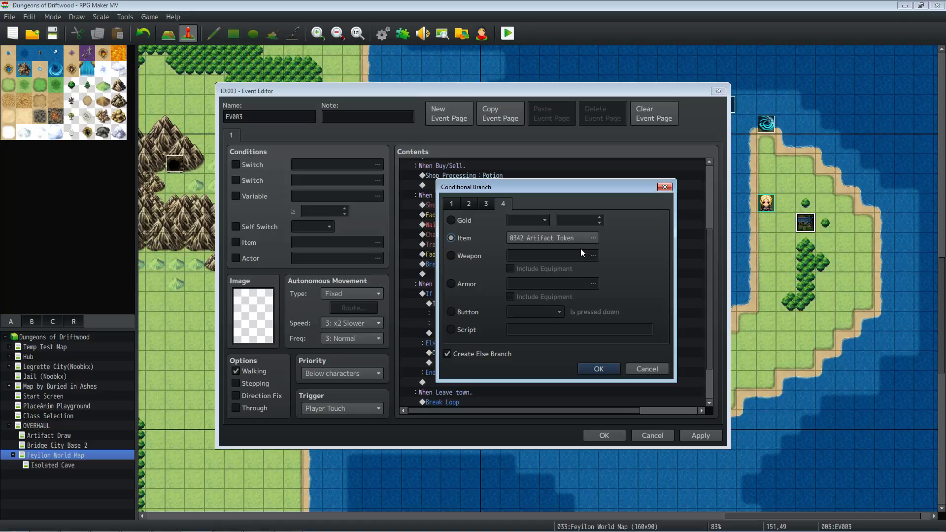
pyautogui.click(598, 369)
# Highlight the Artifact Token condition under the save choice and inspect its text message about not saving while holding tokens
pyautogui.scroll(-3, 542, 345)
pyautogui.click(460, 275)
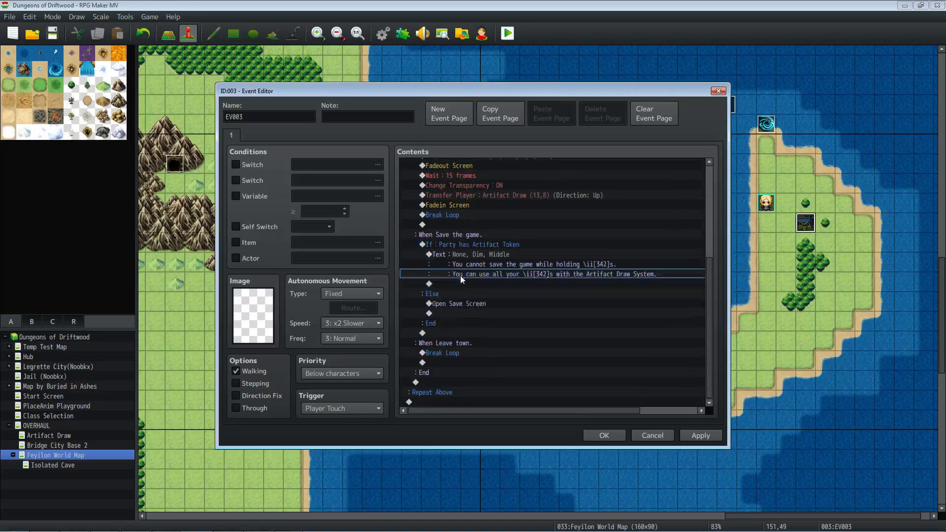
pyautogui.click(471, 253)
pyautogui.click(469, 232)
pyautogui.click(478, 250)
pyautogui.click(480, 245)
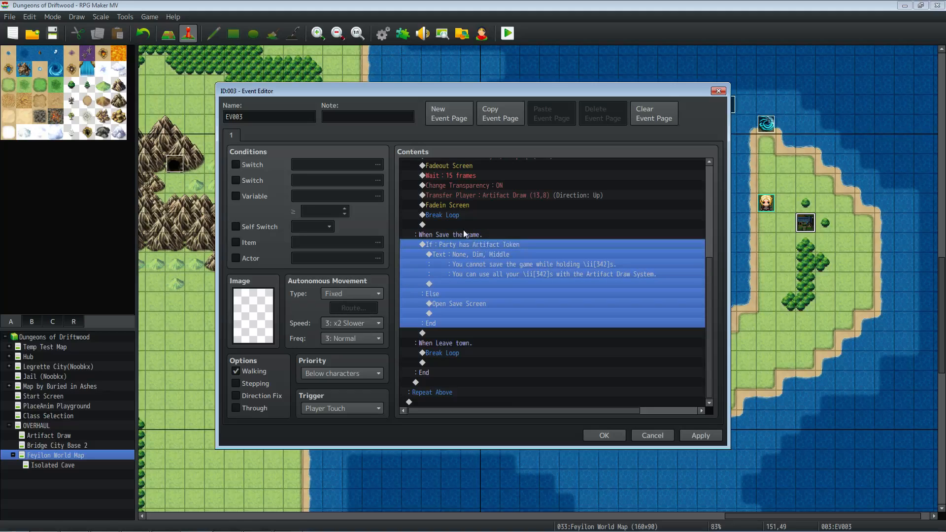
pyautogui.click(483, 253)
pyautogui.rightClick(483, 253)
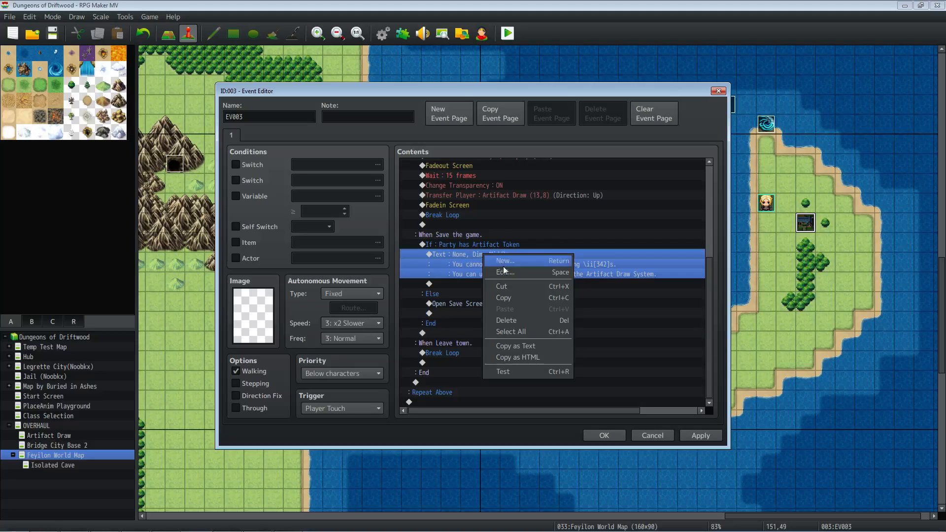
pyautogui.click(504, 270)
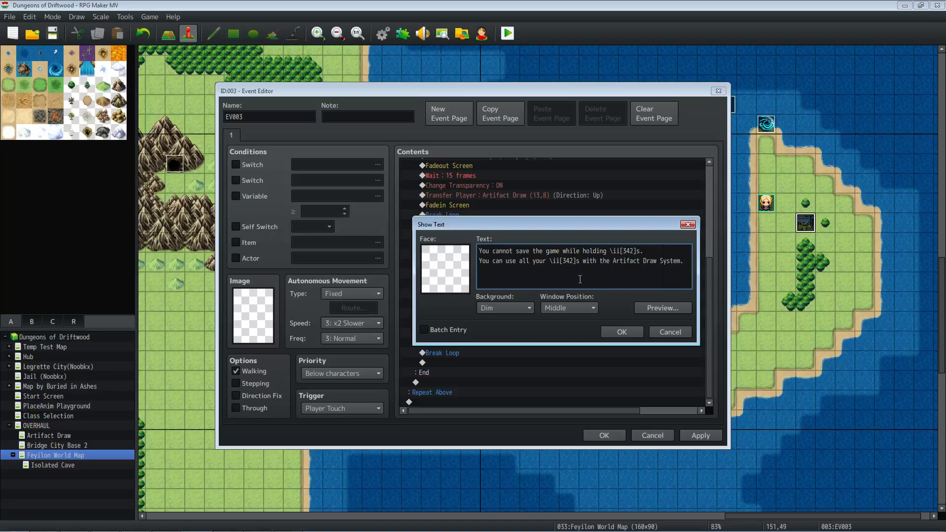
pyautogui.moveTo(617, 262); pyautogui.dragTo(479, 261)
pyautogui.click(621, 331)
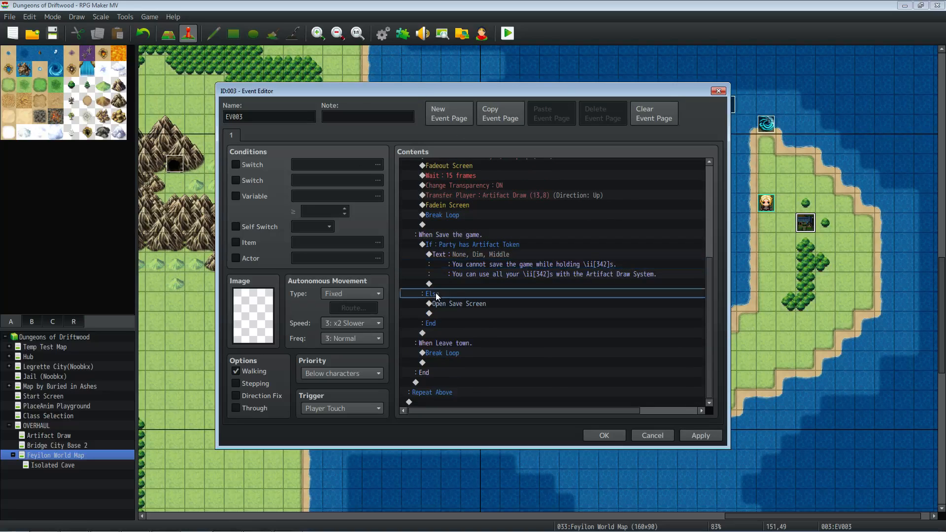
# Locate the Open Save Screen event command from the Else branch of the save condition, and close the town event
pyautogui.doubleClick(451, 312)
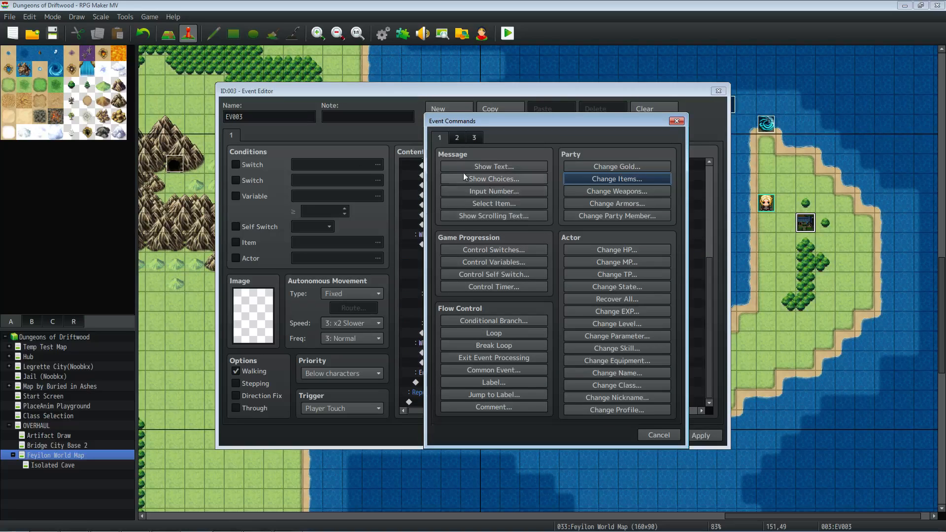
pyautogui.click(468, 137)
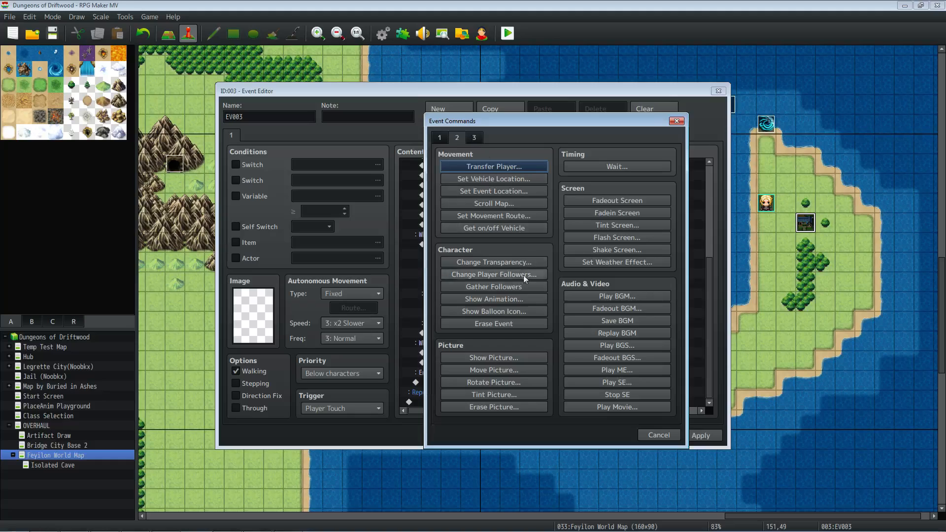
pyautogui.click(480, 132)
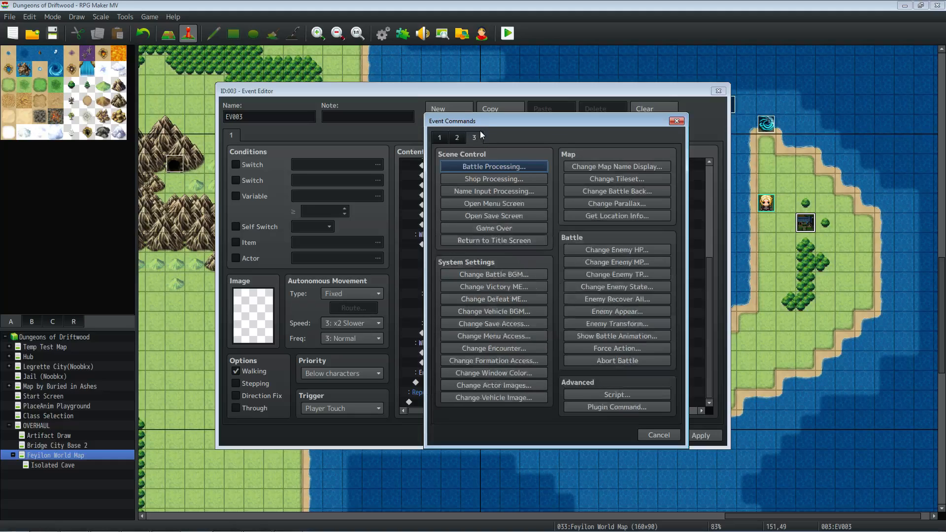
pyautogui.click(494, 215)
pyautogui.click(473, 236)
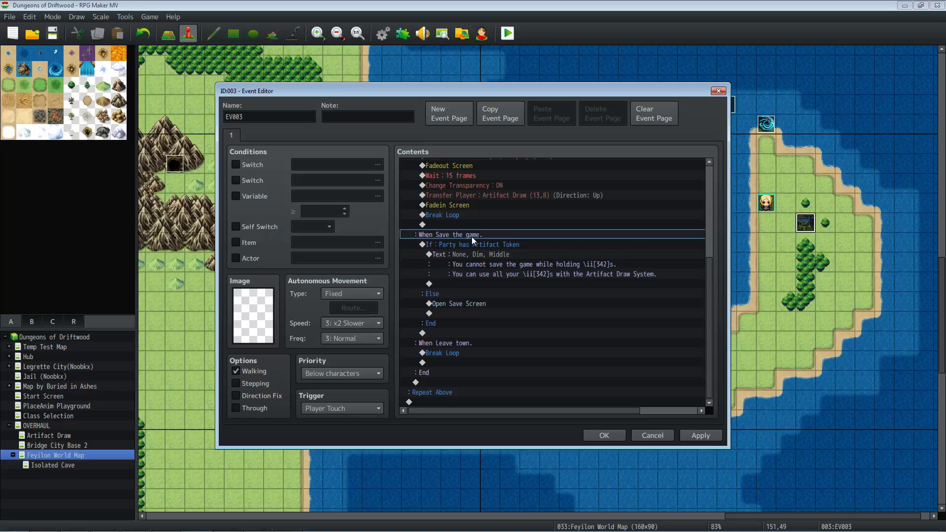
pyautogui.click(600, 438)
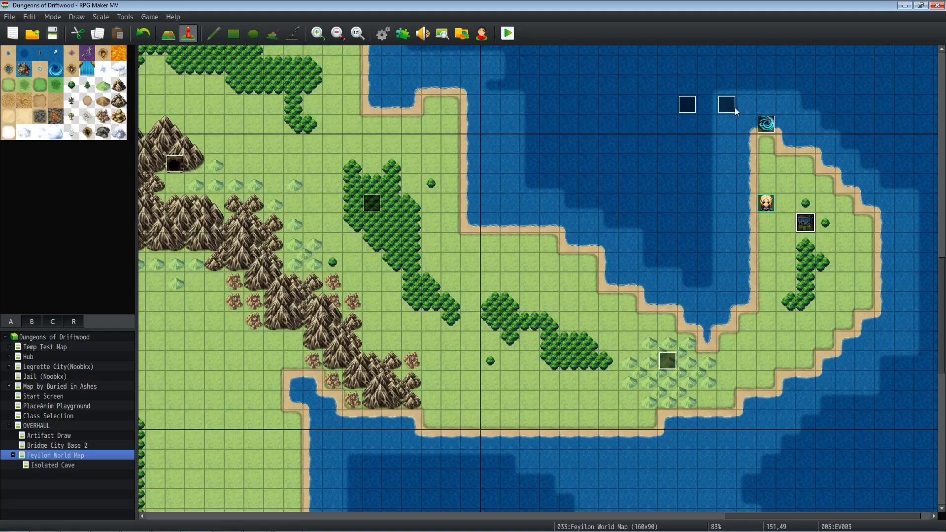
# Reopen the town event EV003 and review its Show Choices command, including the Full Restore branch
pyautogui.doubleClick(806, 224)
pyautogui.scroll(-5, 562, 237)
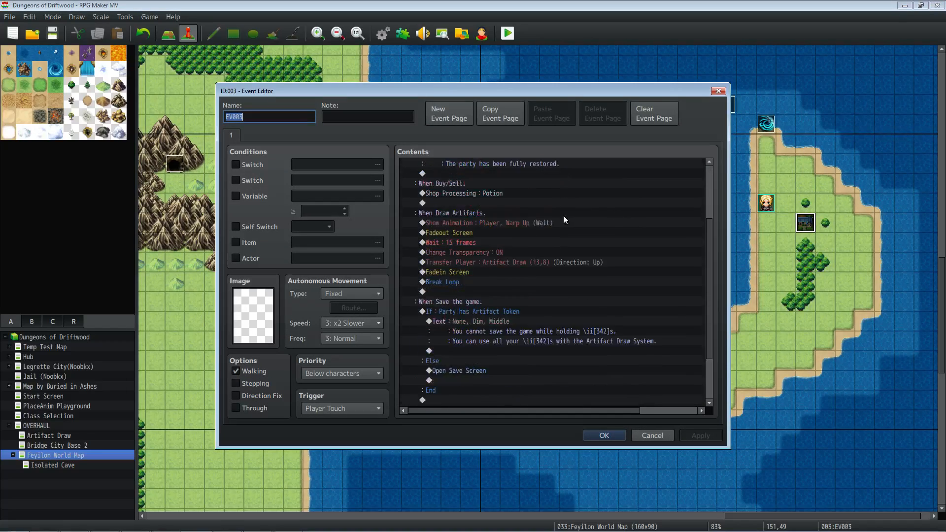
pyautogui.click(604, 435)
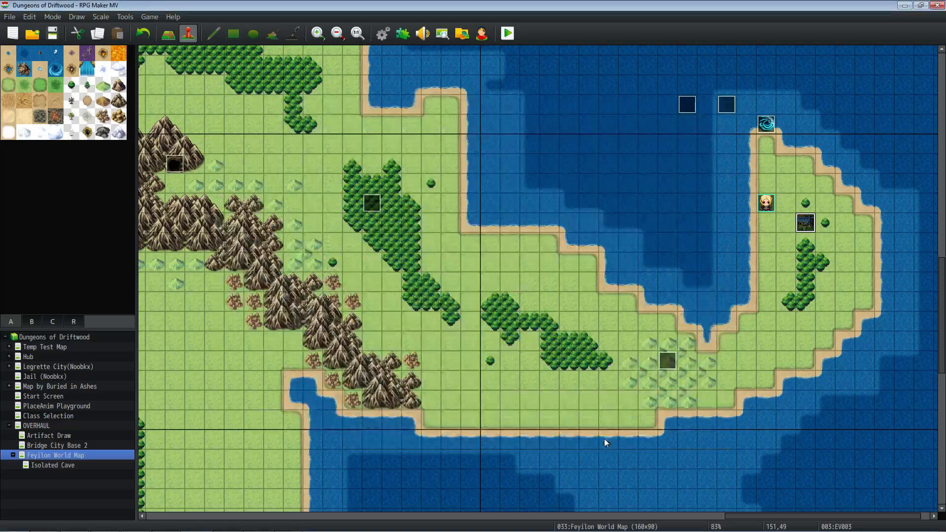
pyautogui.doubleClick(806, 224)
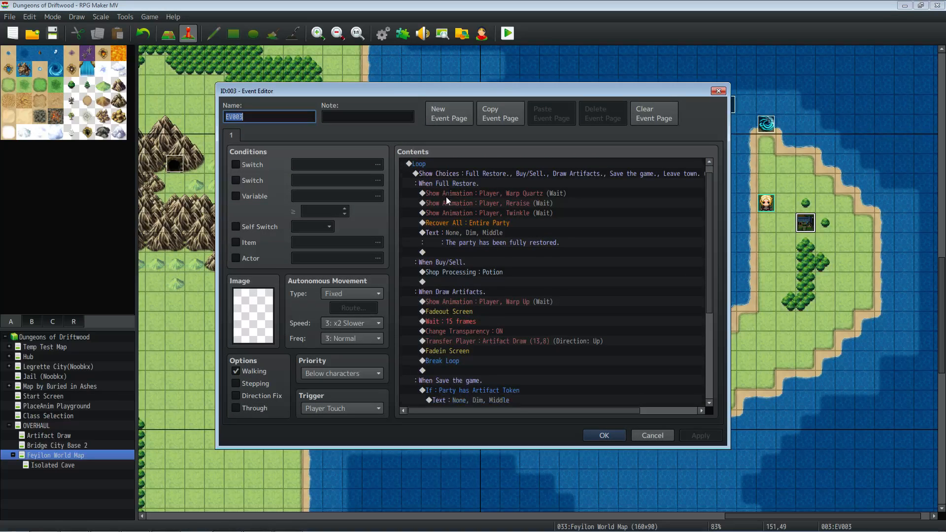
pyautogui.click(439, 174)
pyautogui.scroll(-1, 460, 203)
pyautogui.scroll(1, 463, 191)
pyautogui.click(462, 193)
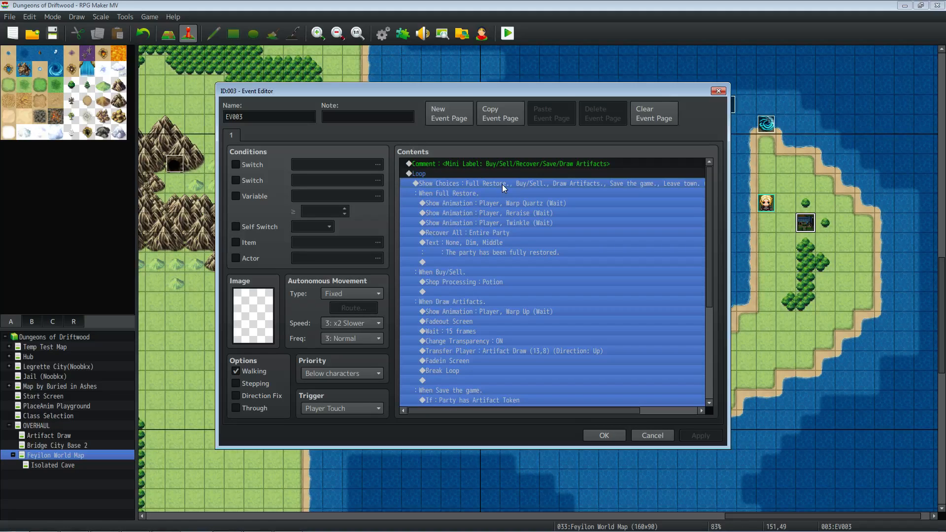
pyautogui.click(498, 221)
pyautogui.click(508, 183)
pyautogui.click(517, 254)
pyautogui.scroll(-4, 513, 266)
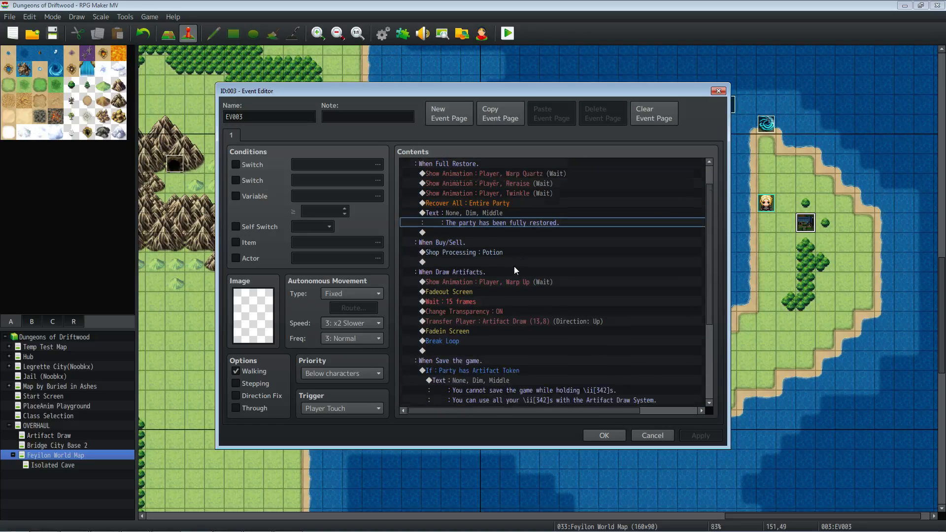
# Examine the Draw Artifacts, Save the game and Leave town branches of the town event
pyautogui.click(471, 196)
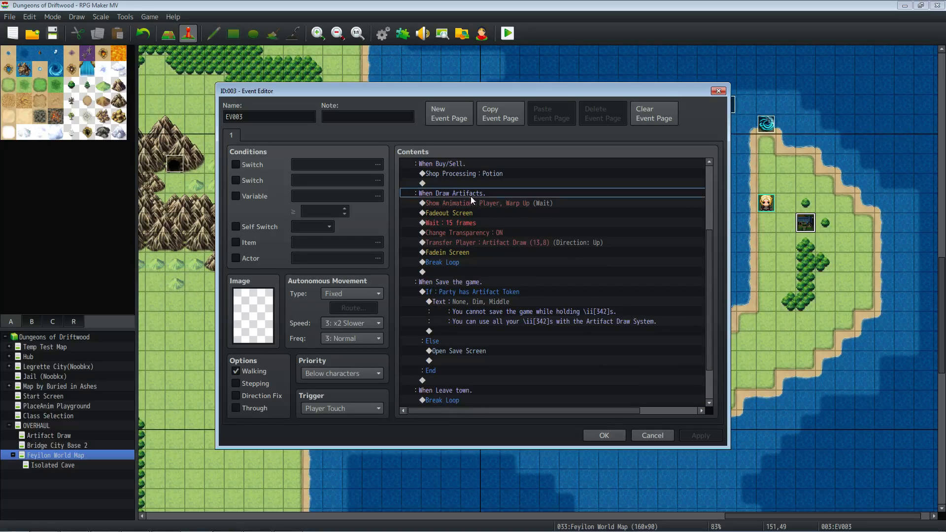
pyautogui.click(449, 253)
pyautogui.scroll(-2, 442, 261)
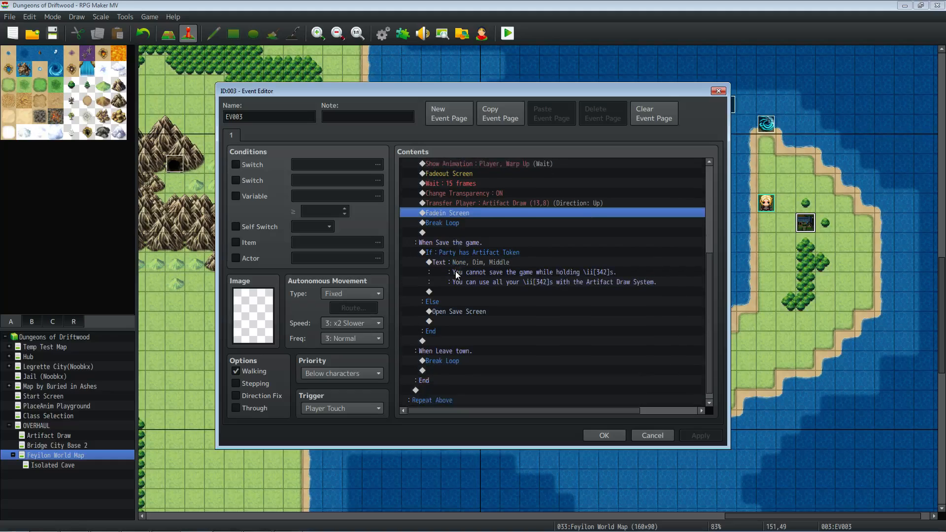
pyautogui.click(463, 235)
pyautogui.click(467, 245)
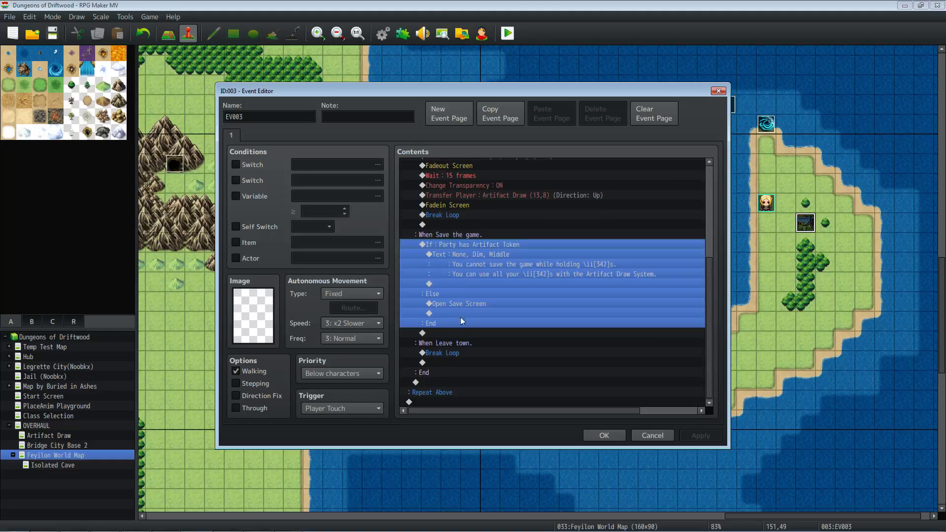
pyautogui.click(465, 333)
pyautogui.click(461, 352)
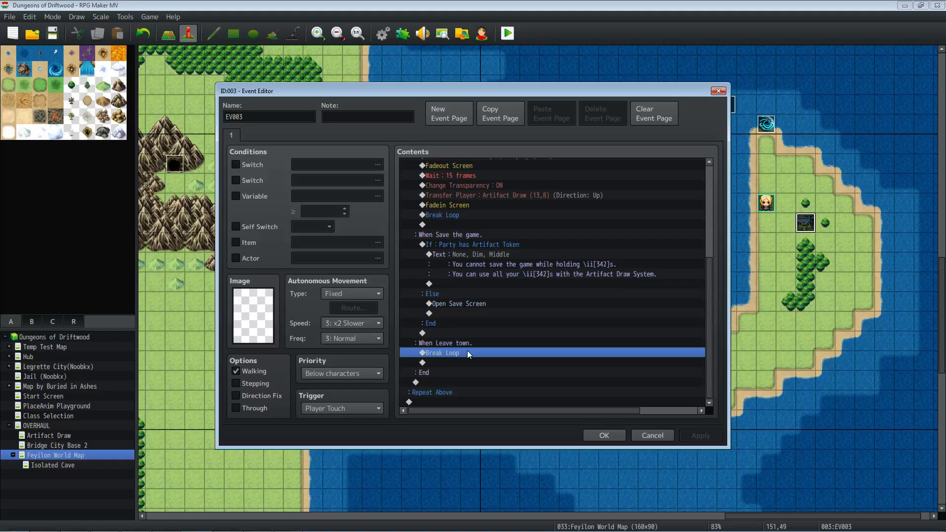
# Review the Break Loop command and the whole choice loop in the town event, then confirm the event and save the project
pyautogui.scroll(5, 457, 353)
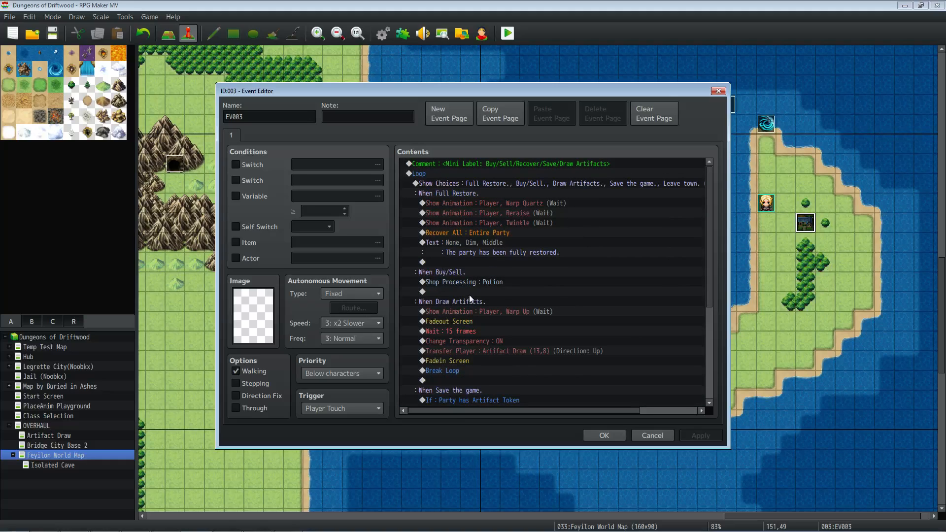
pyautogui.click(447, 370)
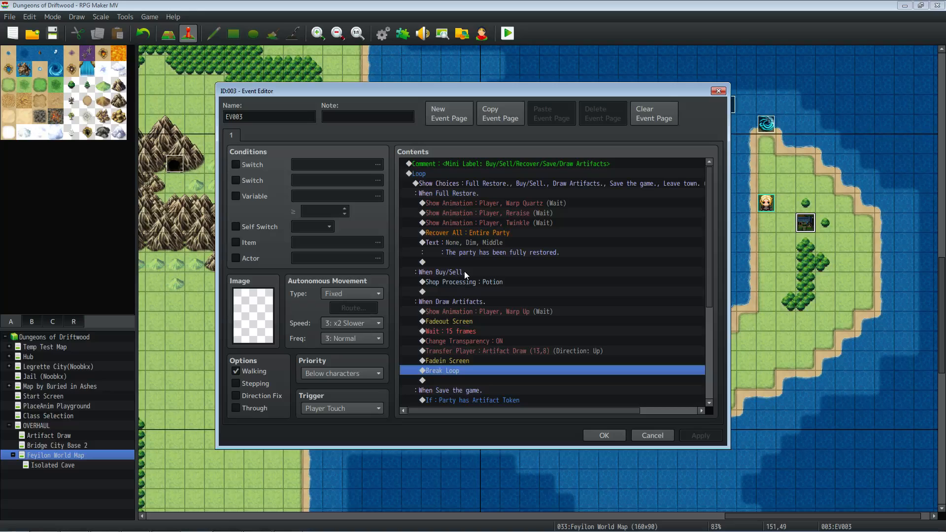
pyautogui.click(444, 171)
pyautogui.scroll(-5, 505, 215)
pyautogui.scroll(-1, 508, 216)
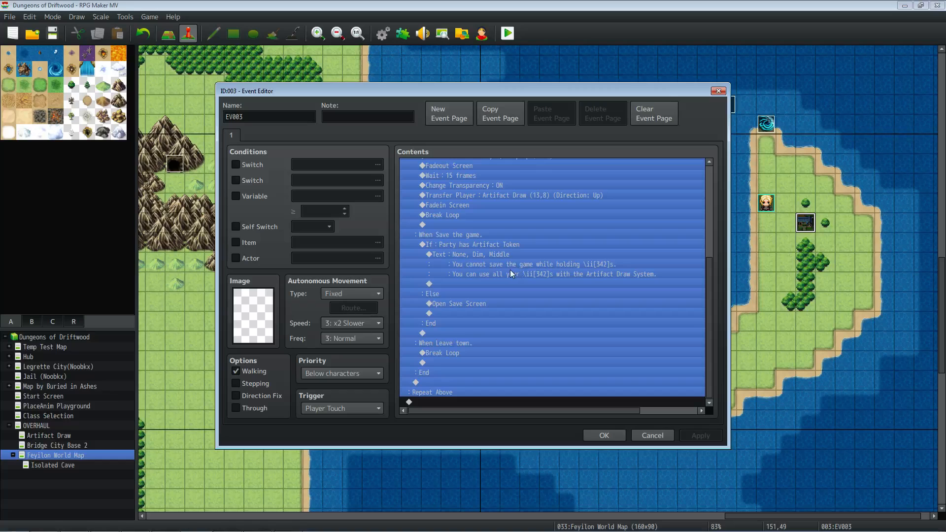
pyautogui.click(522, 324)
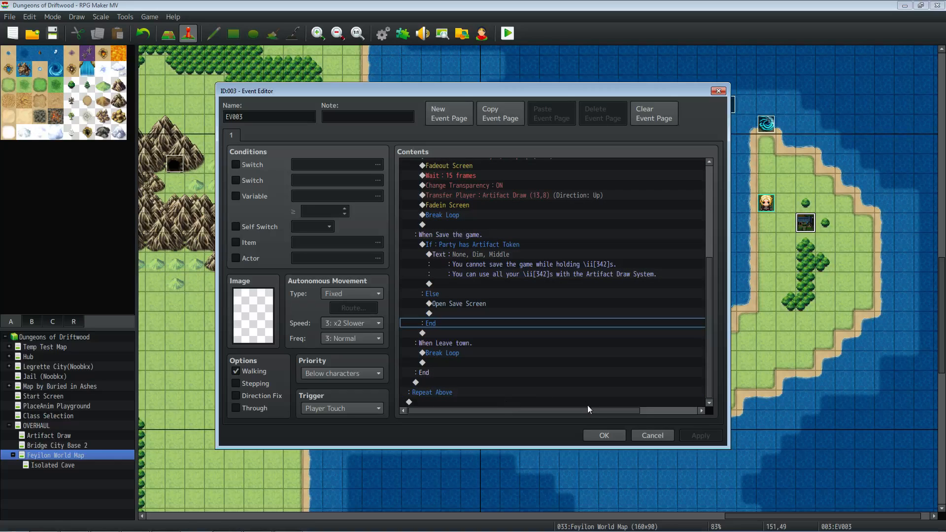
pyautogui.click(605, 435)
pyautogui.hotkey('ctrl', 's')
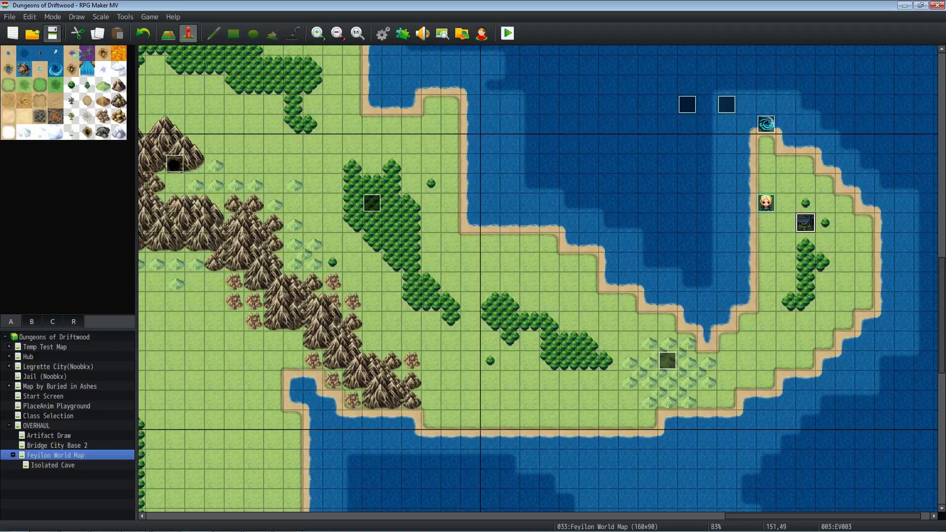
# View the second page of the Open Hills(1-5) event with its battle sequence and first-time bonus
pyautogui.scroll(-1, 675, 366)
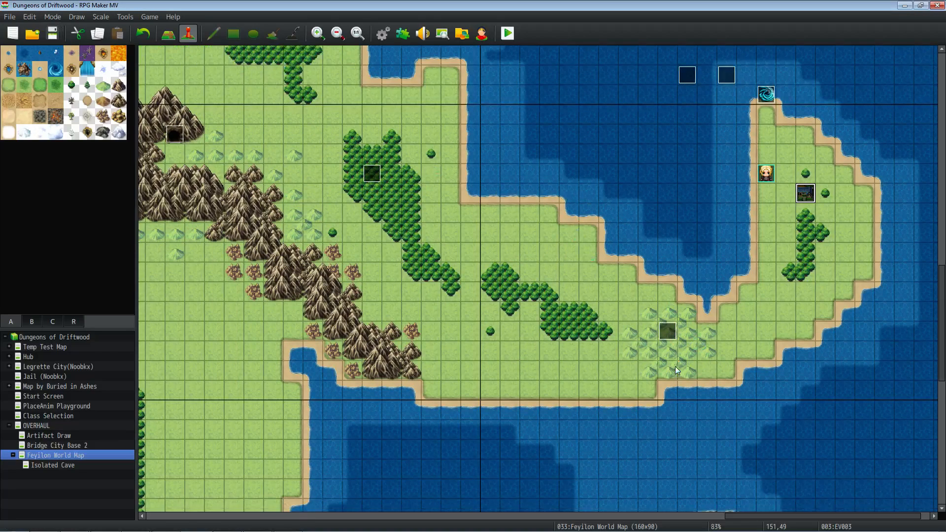
pyautogui.doubleClick(662, 332)
pyautogui.click(247, 134)
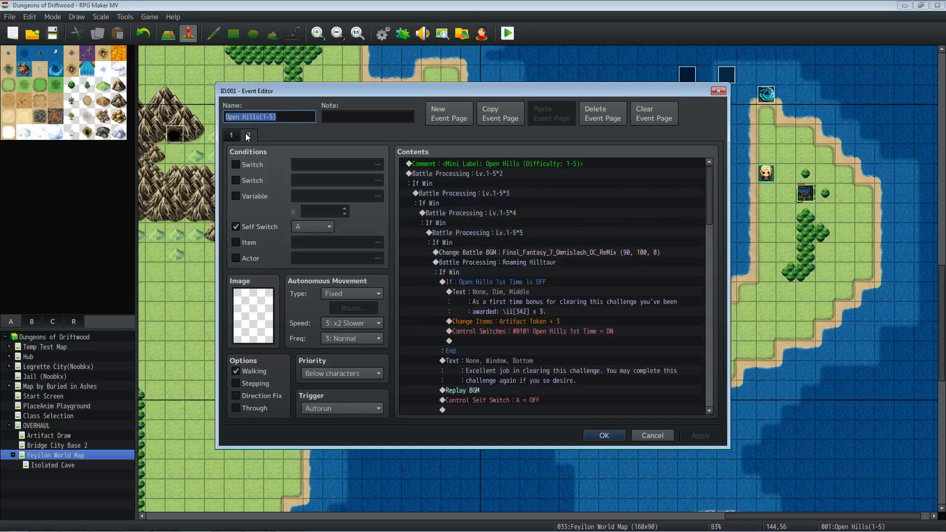
pyautogui.click(604, 435)
# Examine the second page of the Forest Passage (5-10) event, highlighting the first-time bonus condition and the Maneater battle
pyautogui.doubleClick(371, 174)
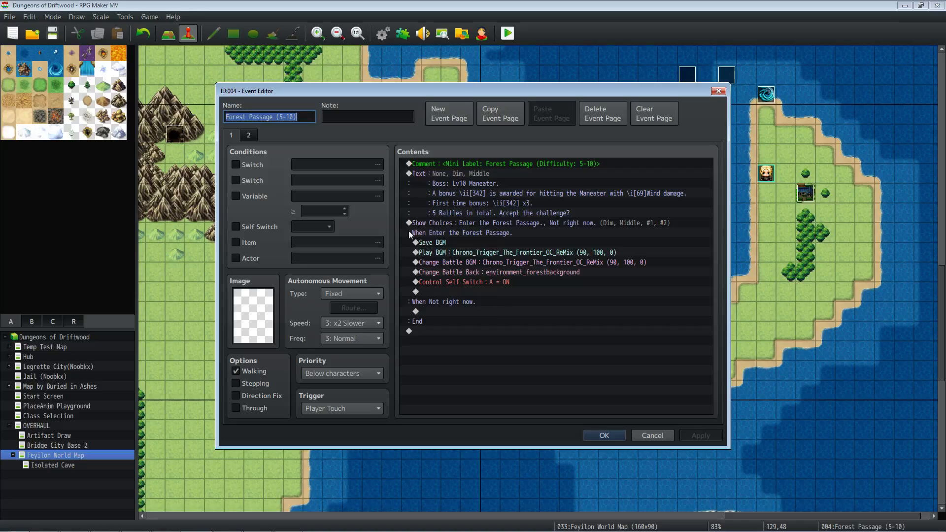
pyautogui.click(248, 134)
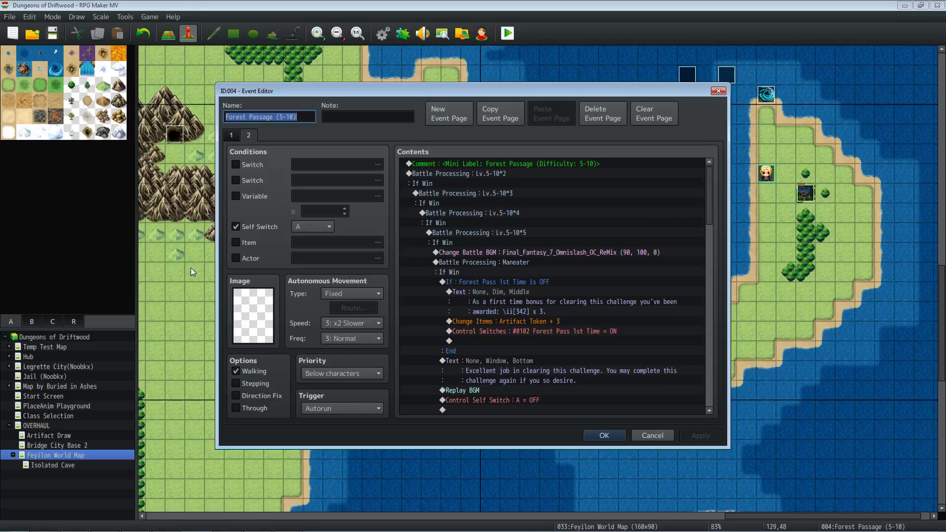
pyautogui.scroll(-2, 465, 269)
pyautogui.scroll(2, 468, 282)
pyautogui.click(516, 288)
pyautogui.click(516, 282)
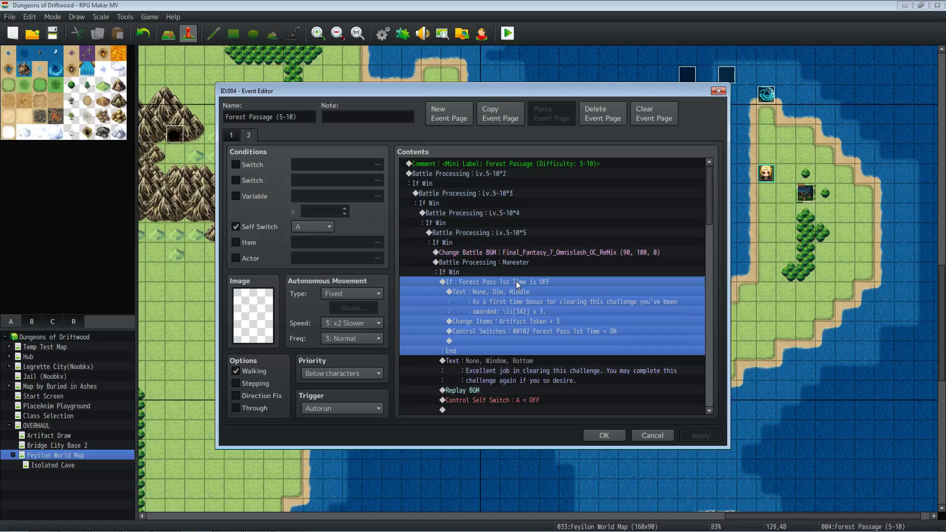
pyautogui.click(466, 261)
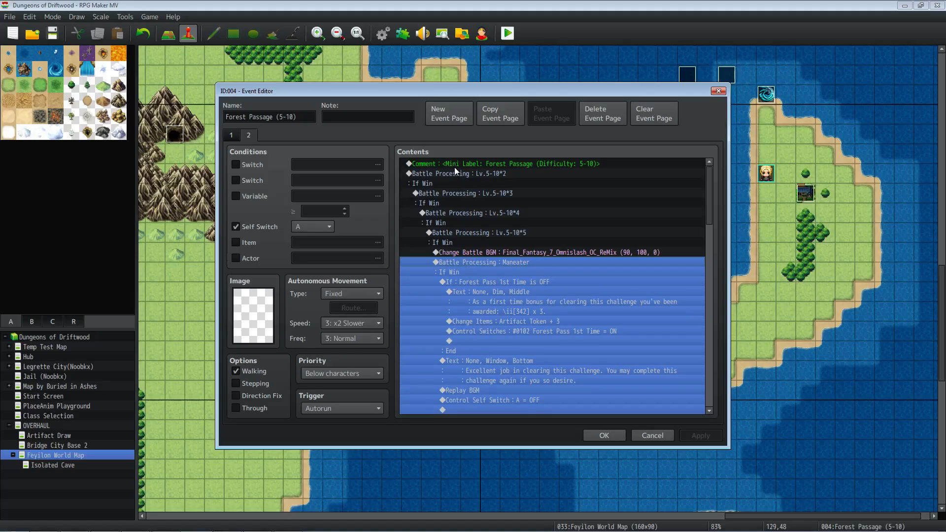
# Trace the nested battle chain in the Forest Passage event from Lv.5-10*2 through the battle music change to the Maneater fight
pyautogui.click(468, 174)
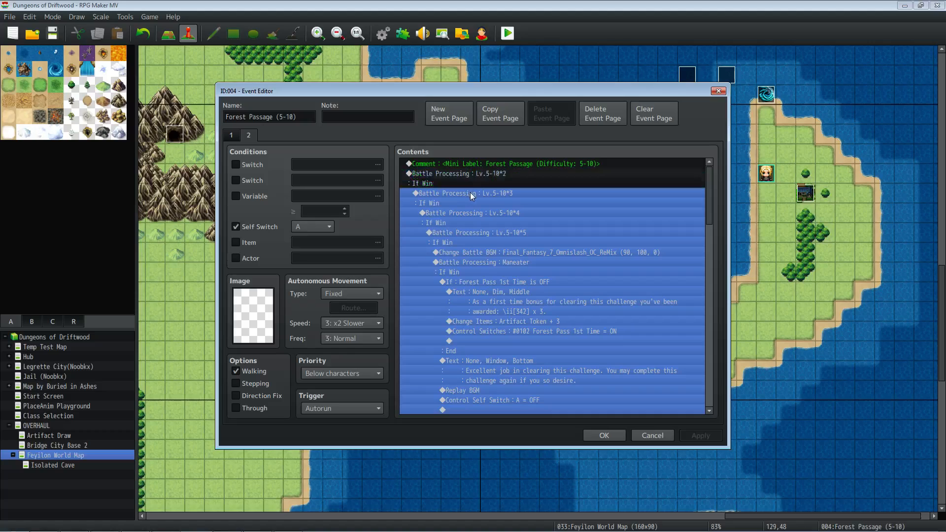
pyautogui.click(479, 193)
pyautogui.click(570, 250)
pyautogui.click(473, 194)
pyautogui.click(500, 217)
pyautogui.click(500, 212)
pyautogui.click(508, 233)
pyautogui.click(512, 253)
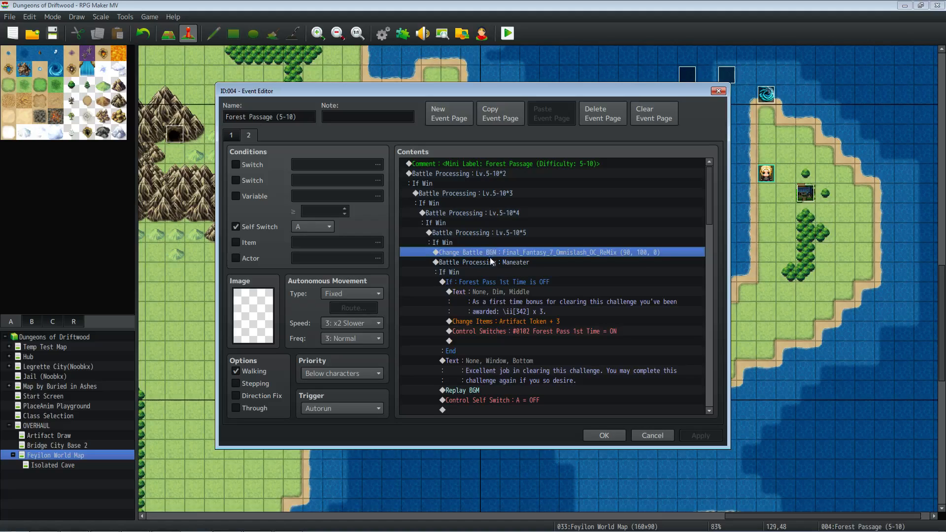
pyautogui.click(493, 262)
# Inspect the switch used by the Forest Pass 1st Time conditional branch and the available switch list, keeping the condition as is
pyautogui.scroll(-1, 480, 258)
pyautogui.click(490, 265)
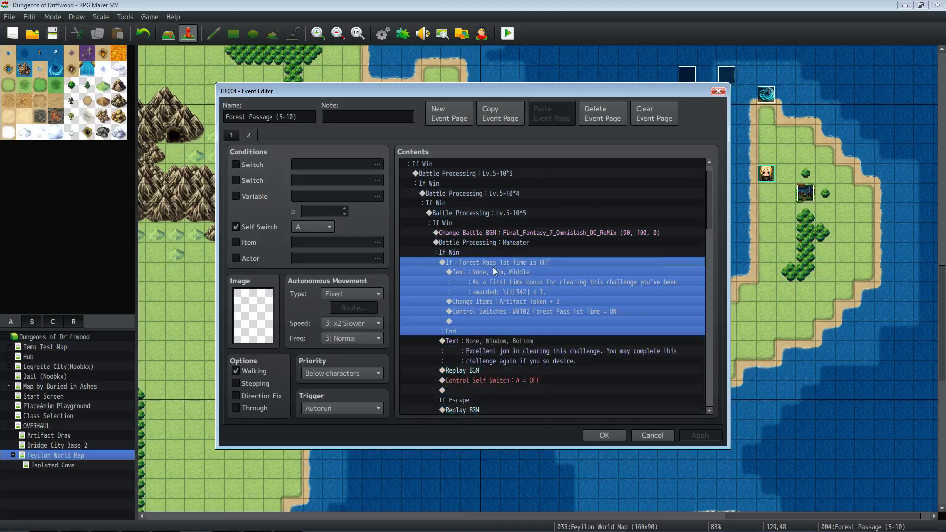
pyautogui.click(499, 274)
pyautogui.click(507, 256)
pyautogui.click(508, 262)
pyautogui.rightClick(507, 267)
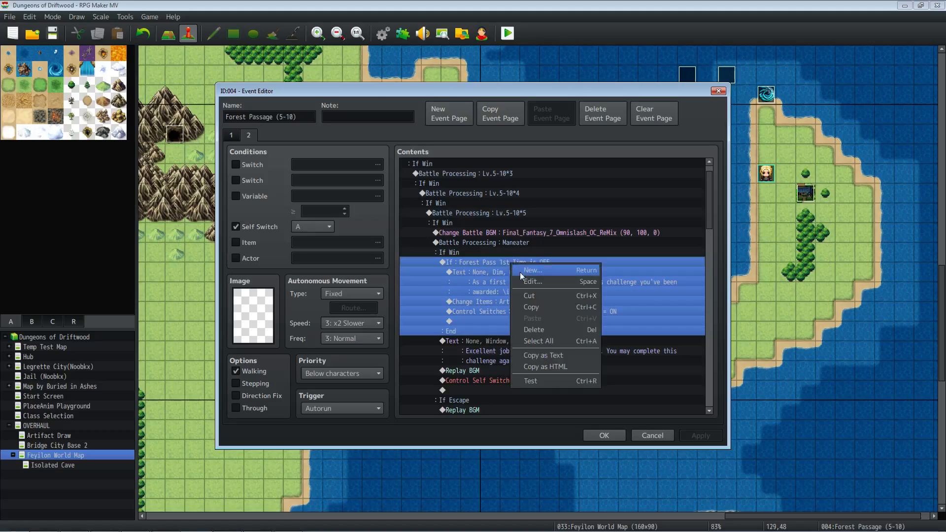
pyautogui.click(520, 272)
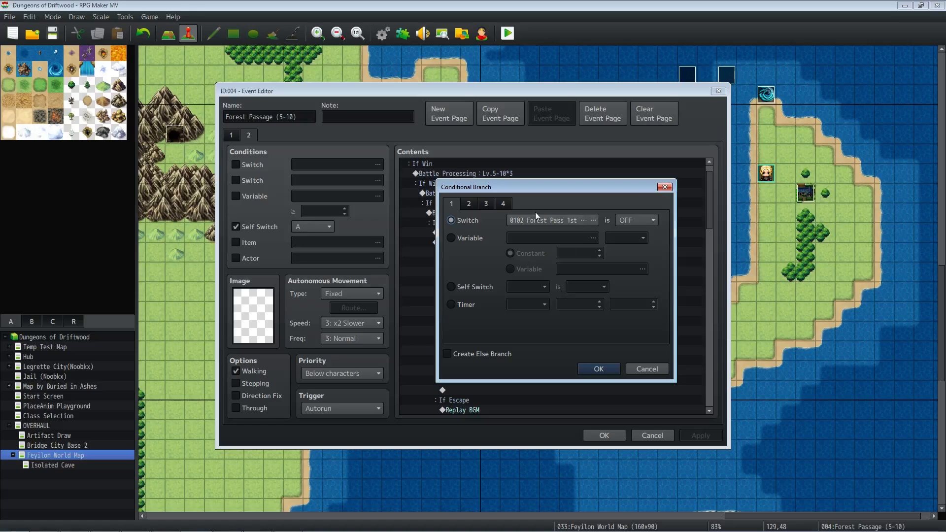
pyautogui.click(594, 220)
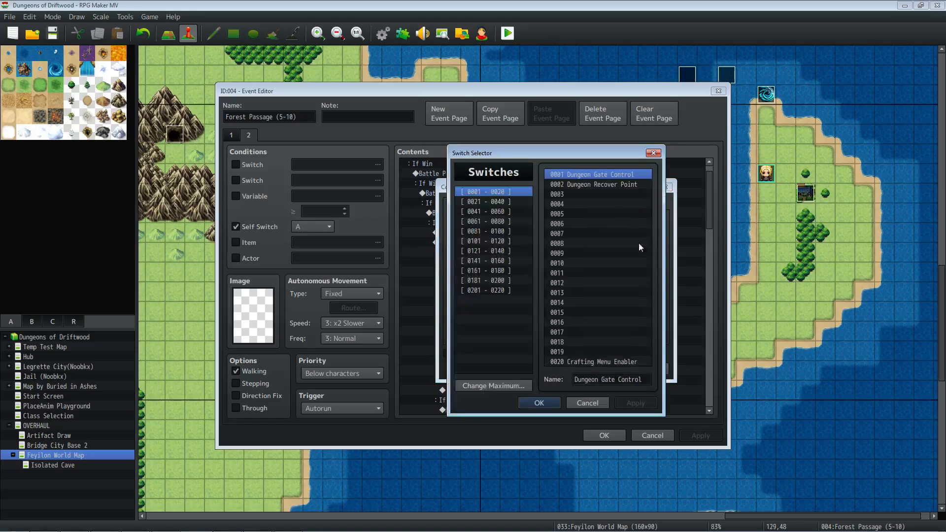
pyautogui.click(602, 404)
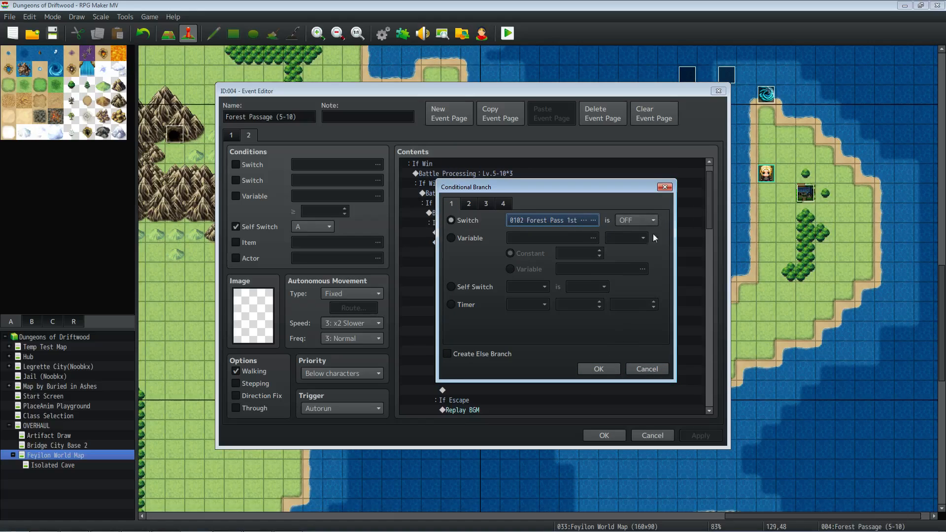
pyautogui.click(607, 369)
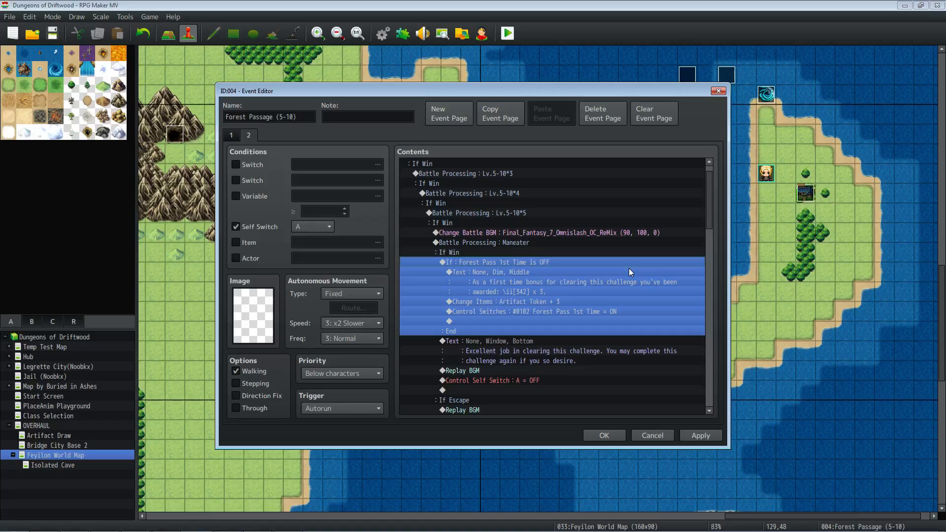
# Review the first-time reward commands, the completion text, Replay BGM and the self switch A reset after the Maneater battle
pyautogui.click(599, 283)
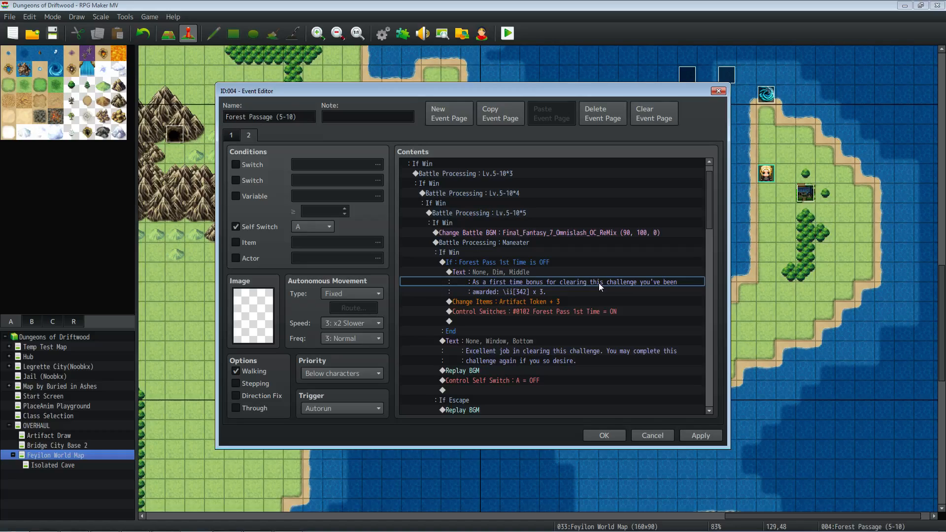
pyautogui.click(531, 312)
pyautogui.click(470, 330)
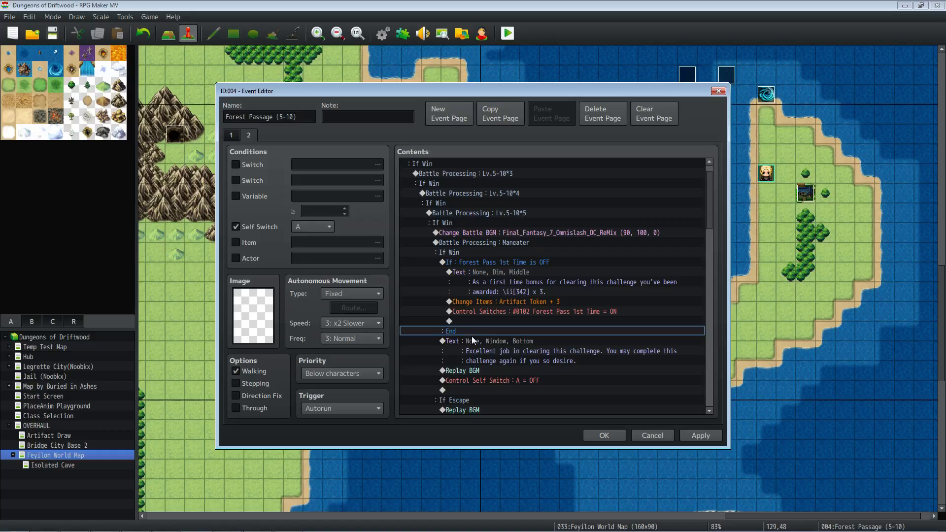
pyautogui.click(484, 347)
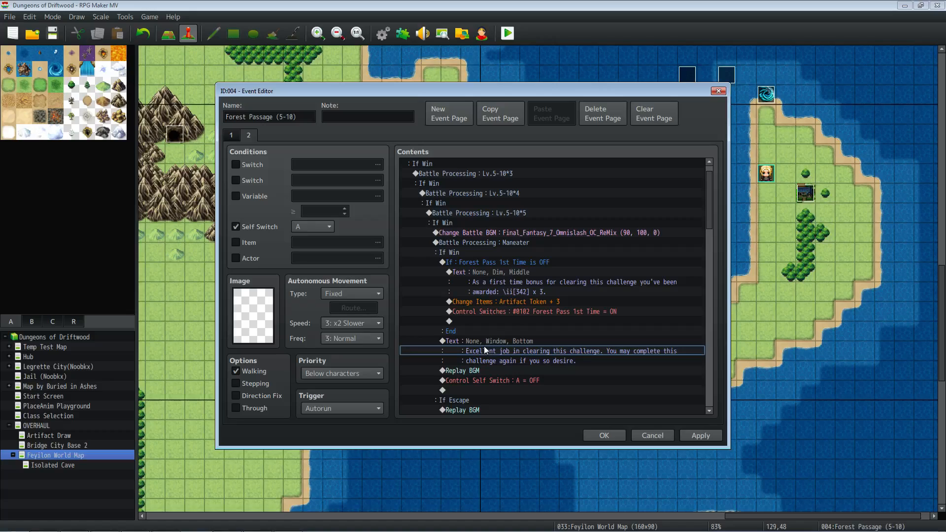
pyautogui.click(492, 371)
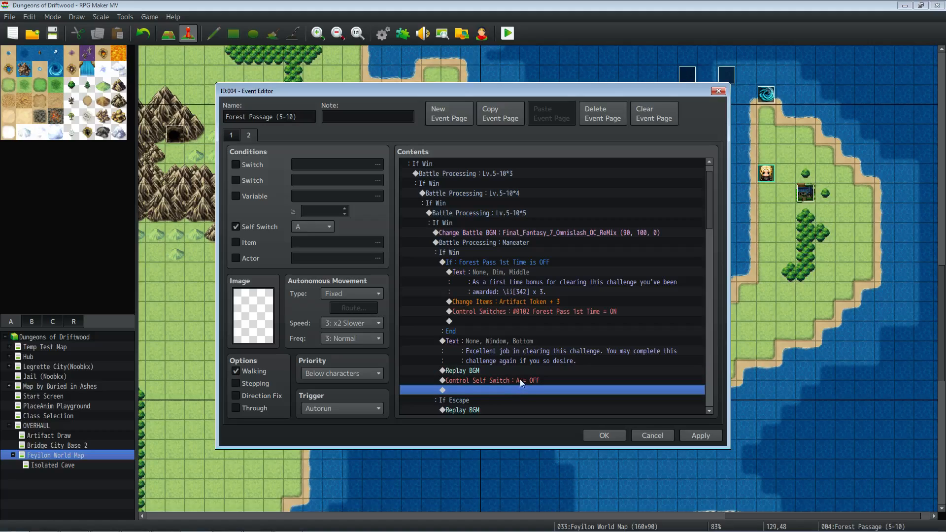
pyautogui.click(493, 381)
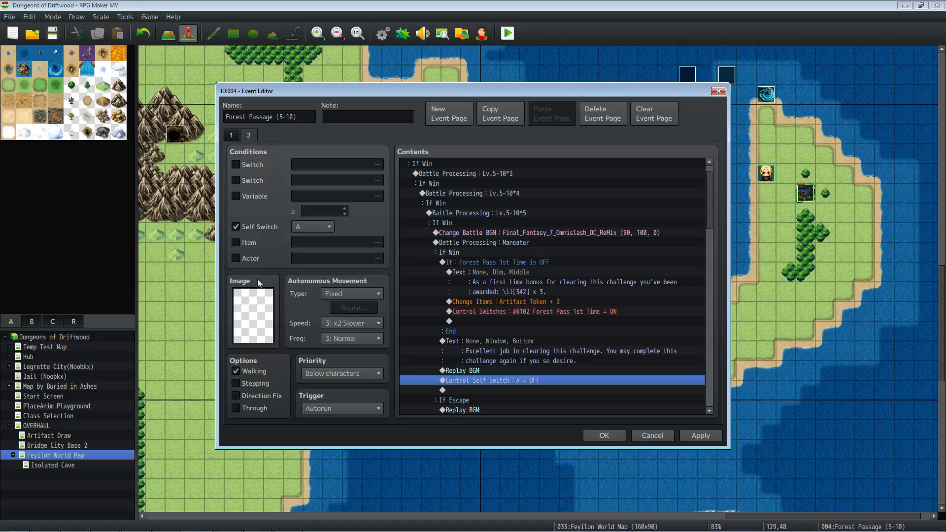
# Check the first page of the Forest Passage event, and re-examine the first-time bonus branch on the second page
pyautogui.click(237, 133)
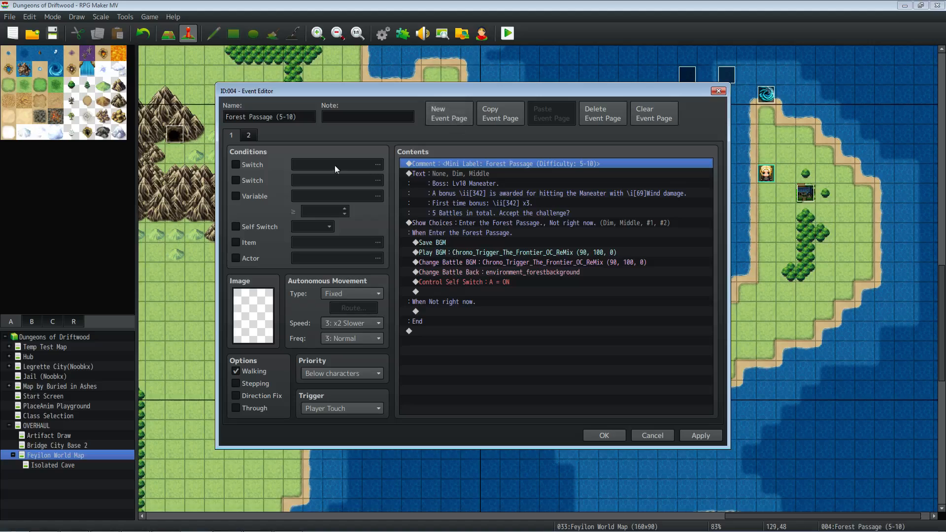
pyautogui.click(249, 135)
pyautogui.scroll(-5, 471, 256)
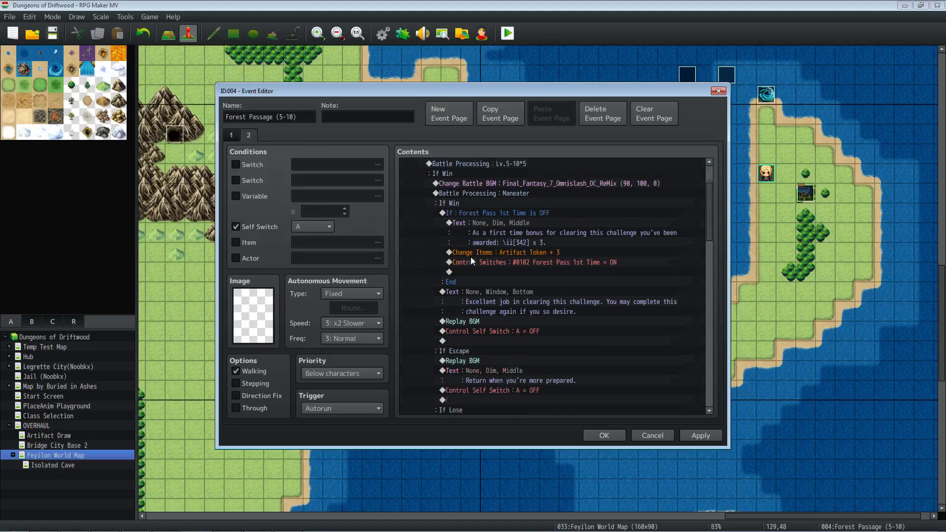
pyautogui.click(492, 185)
pyautogui.click(511, 215)
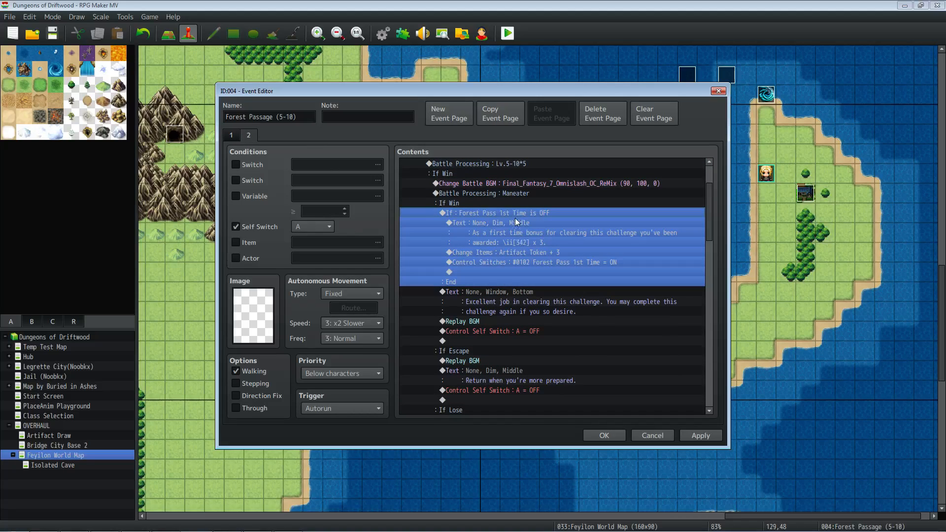
pyautogui.click(503, 220)
pyautogui.click(504, 213)
# Review the Maneater battle's win branch through the completion text and self switch reset, and close the event with confirmation
pyautogui.click(466, 193)
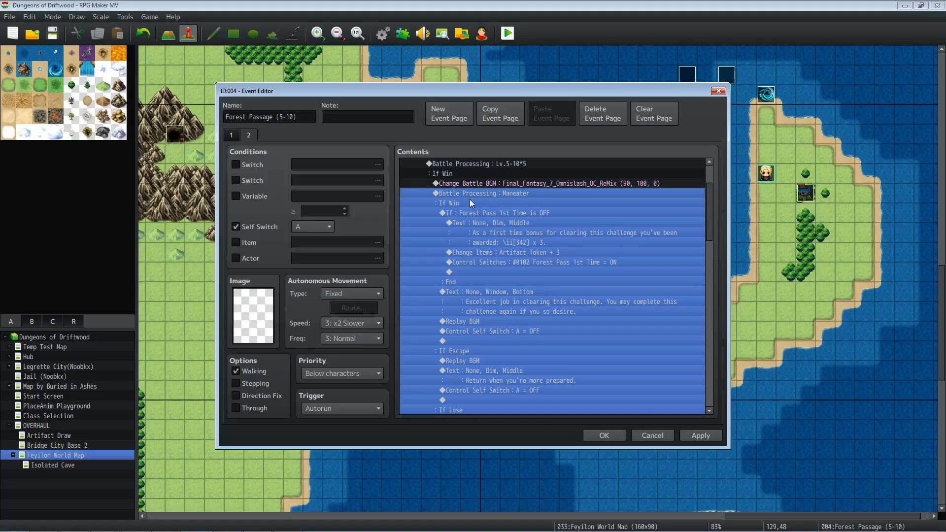
pyautogui.click(479, 183)
pyautogui.click(479, 194)
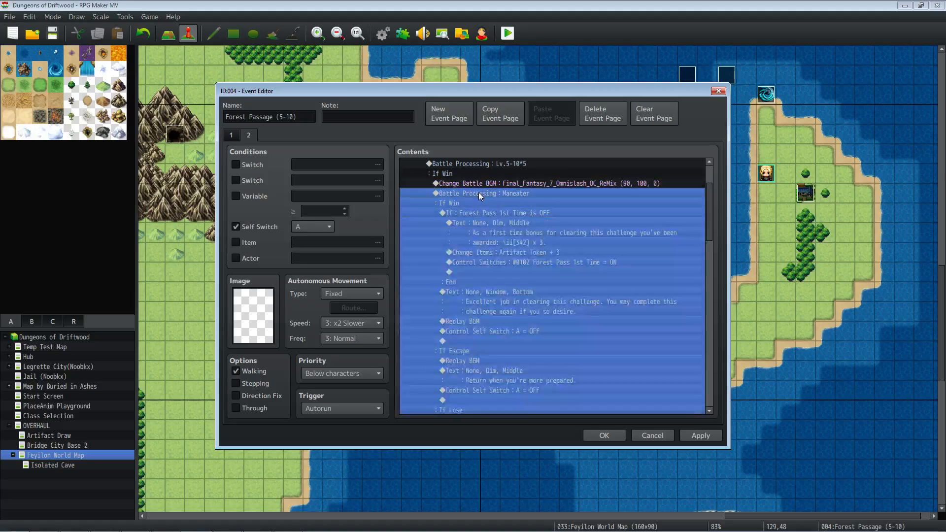
pyautogui.click(532, 213)
pyautogui.click(499, 294)
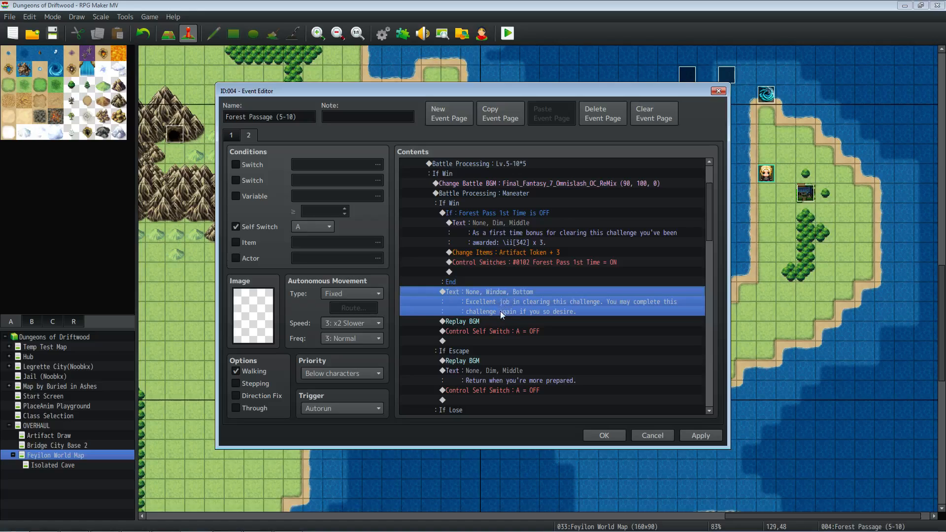
pyautogui.click(505, 330)
pyautogui.click(237, 138)
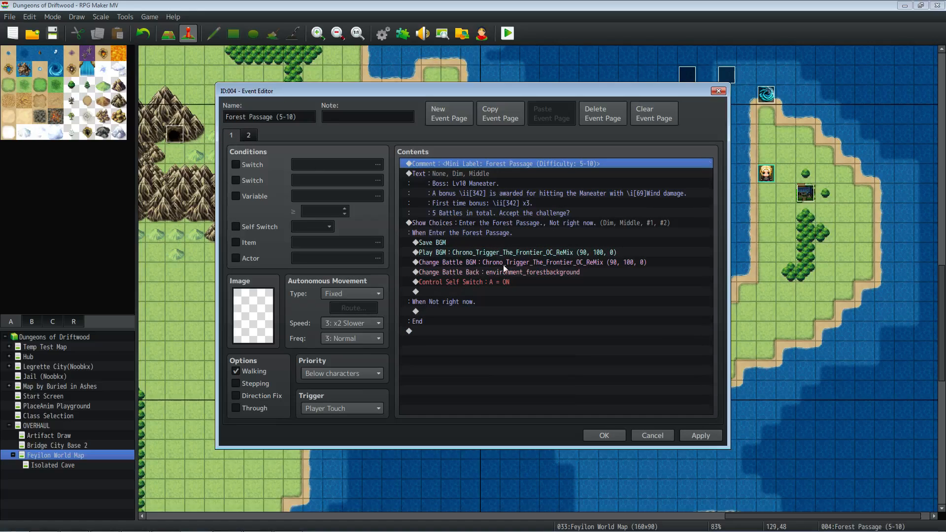
pyautogui.click(589, 433)
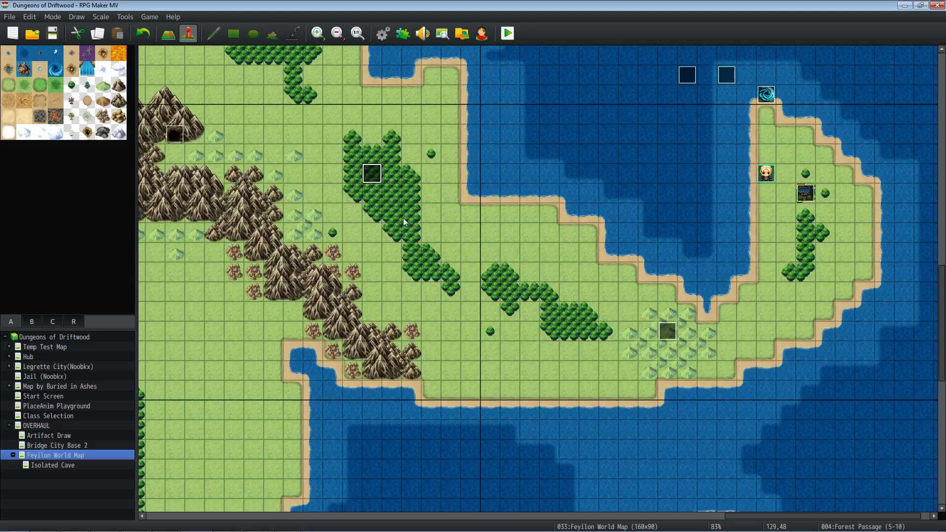
# View the Isolated Cave entrance event on the Feyilon World Map with its label comment and player transfer
pyautogui.moveTo(767, 517); pyautogui.dragTo(688, 516)
pyautogui.scroll(9, 531, 346)
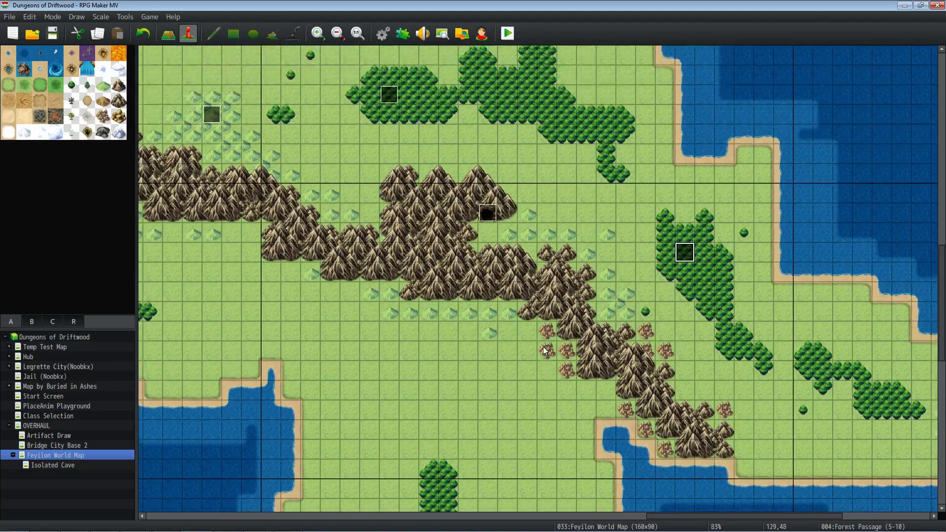
pyautogui.scroll(1, 531, 347)
pyautogui.doubleClick(487, 323)
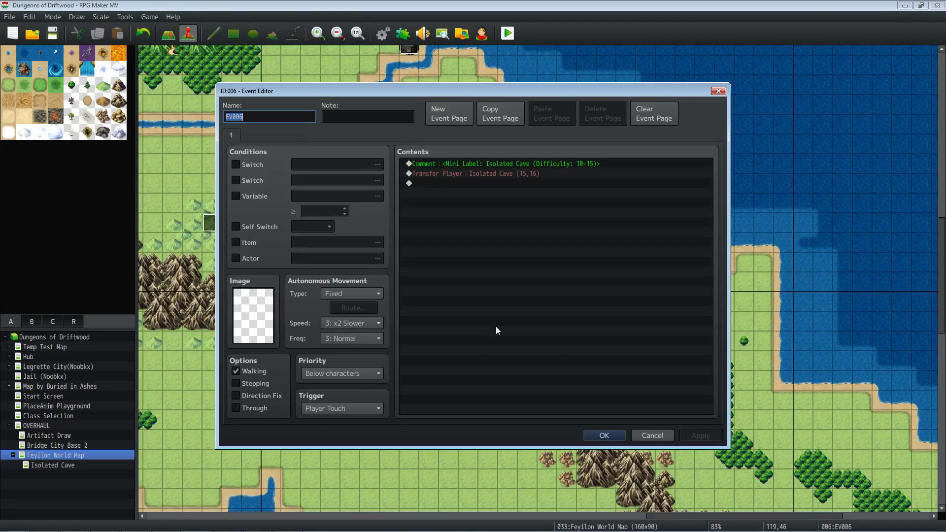
pyautogui.click(604, 436)
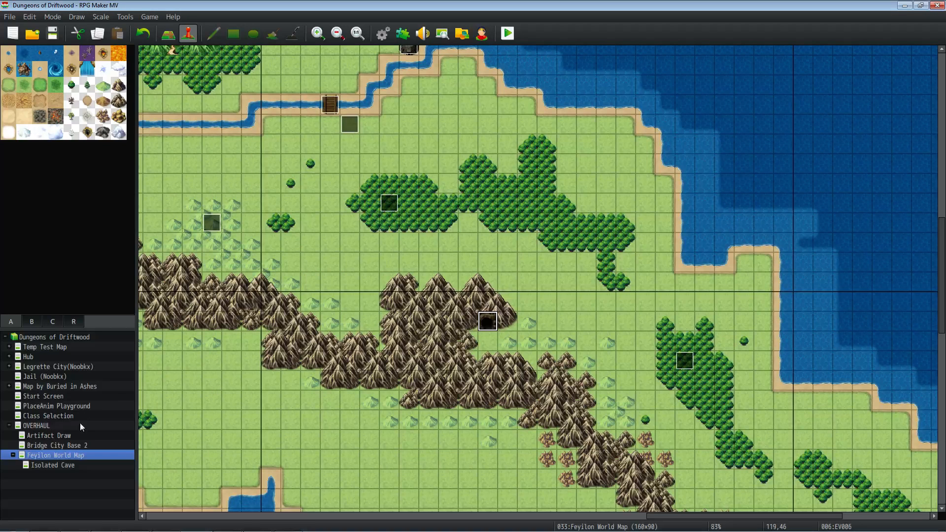
# Set the player's starting position to the entrance tile (15,16) at the lower edge of the Isolated Cave map
pyautogui.click(66, 466)
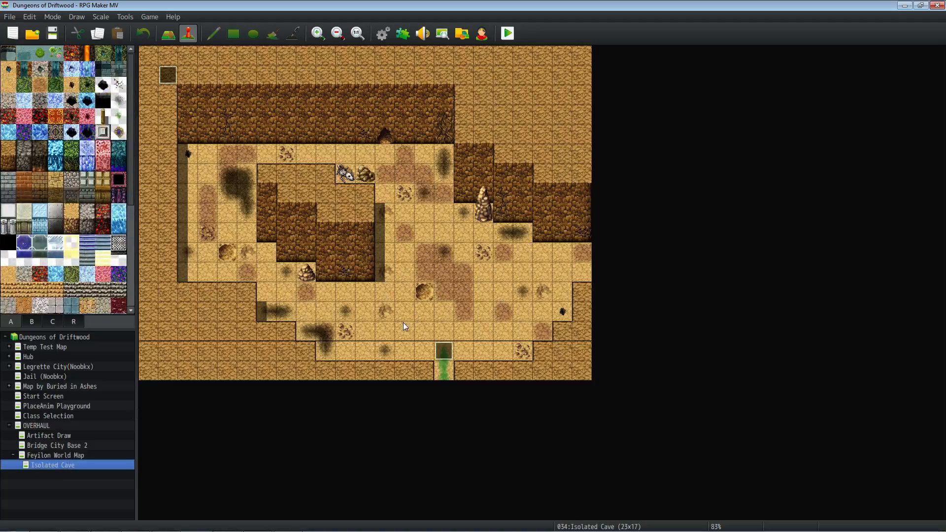
pyautogui.click(444, 371)
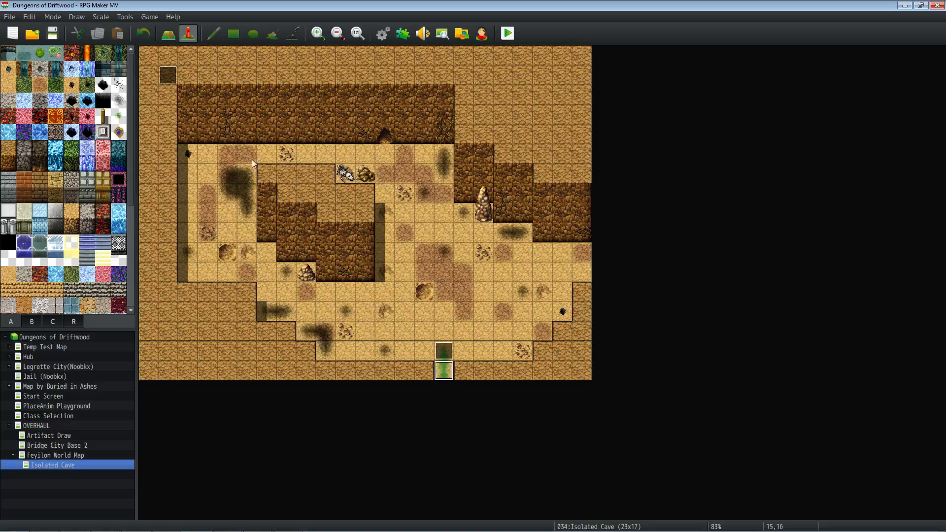
pyautogui.rightClick(451, 372)
pyautogui.moveTo(489, 470)
pyautogui.click(570, 467)
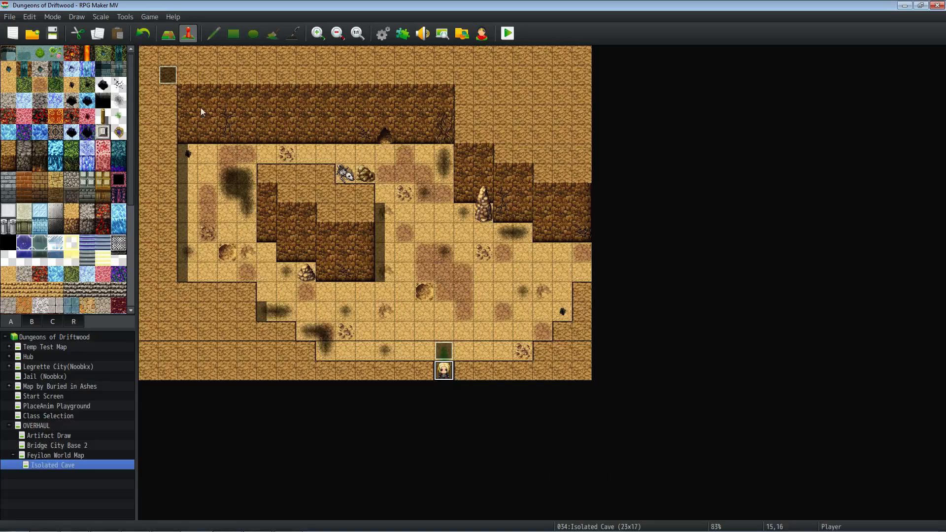
# Save the project and playtest the game, declining the Isolated Cave challenge with "Not right now."
pyautogui.click(53, 33)
pyautogui.click(508, 34)
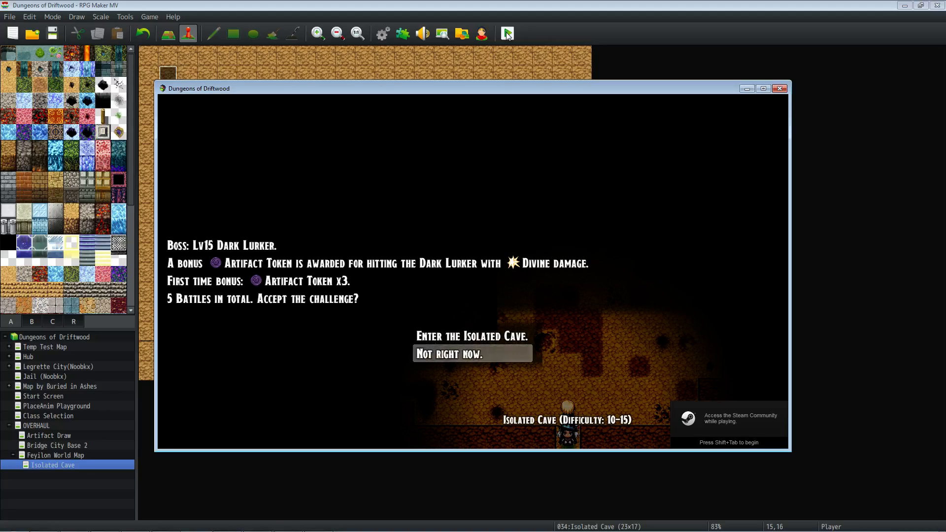
pyautogui.press('Down')
pyautogui.press('Return')
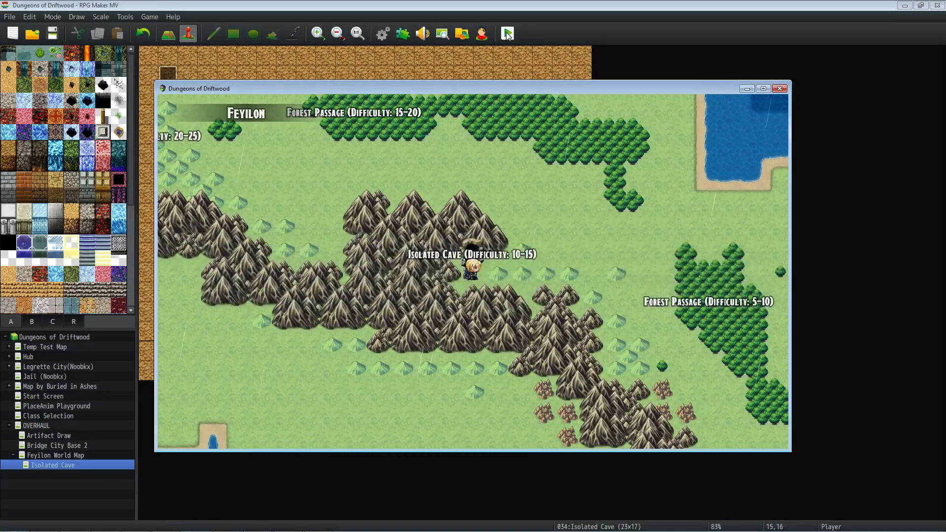
# Walk back into the Isolated Cave from the world map, trigger its challenge prompt and decline it again
pyautogui.press('Up')
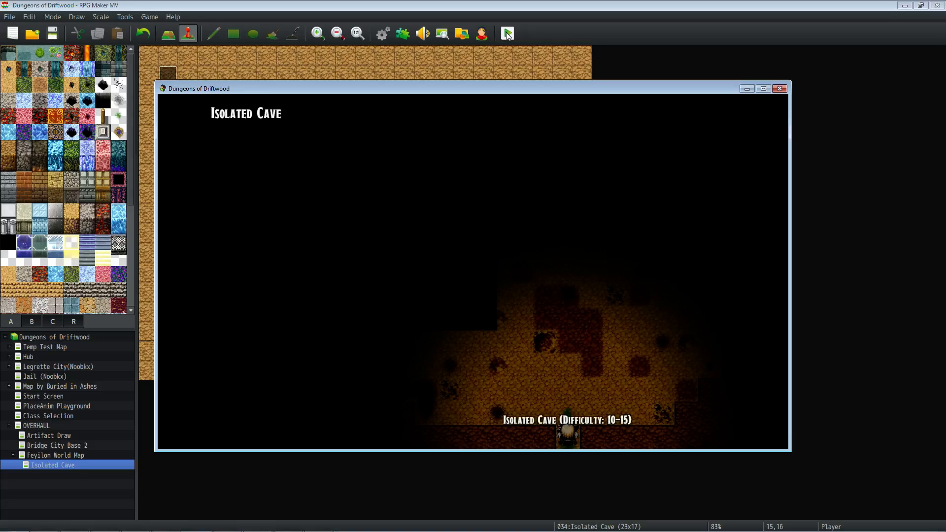
pyautogui.press('Up')
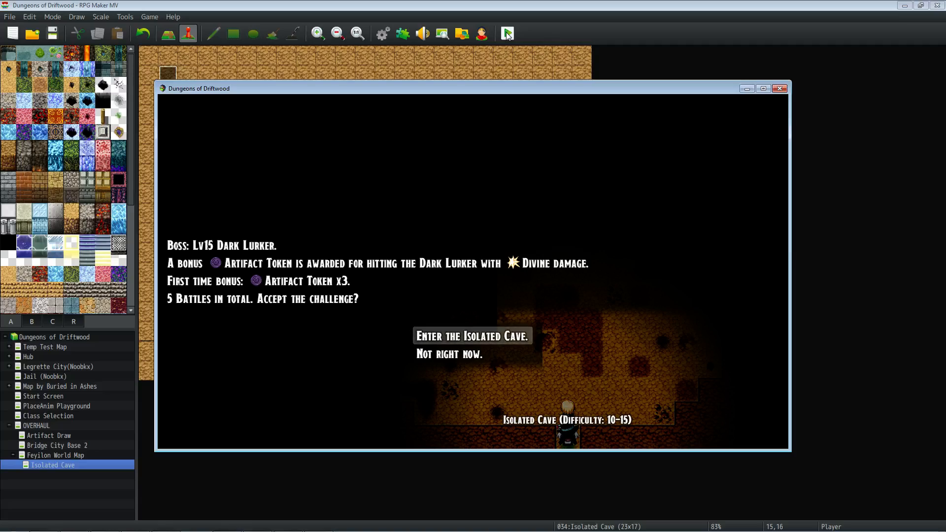
pyautogui.press('Down')
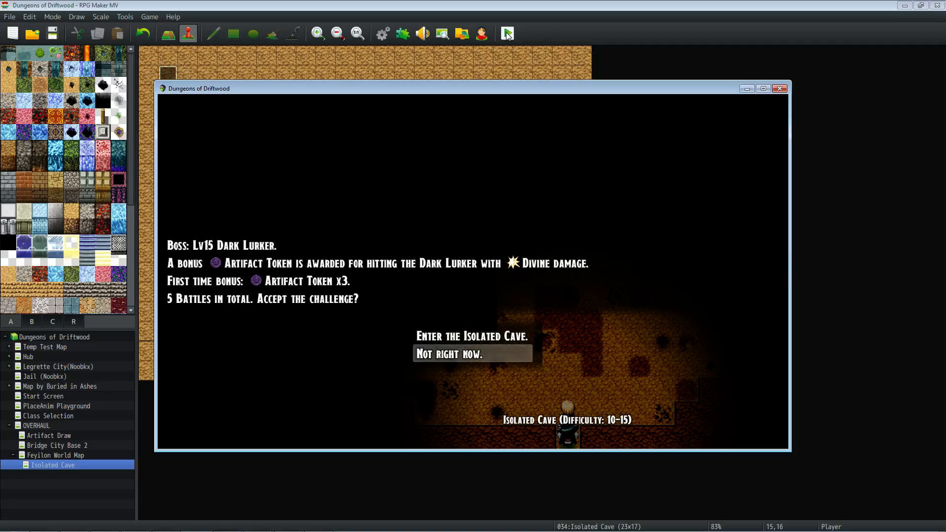
pyautogui.press('Return')
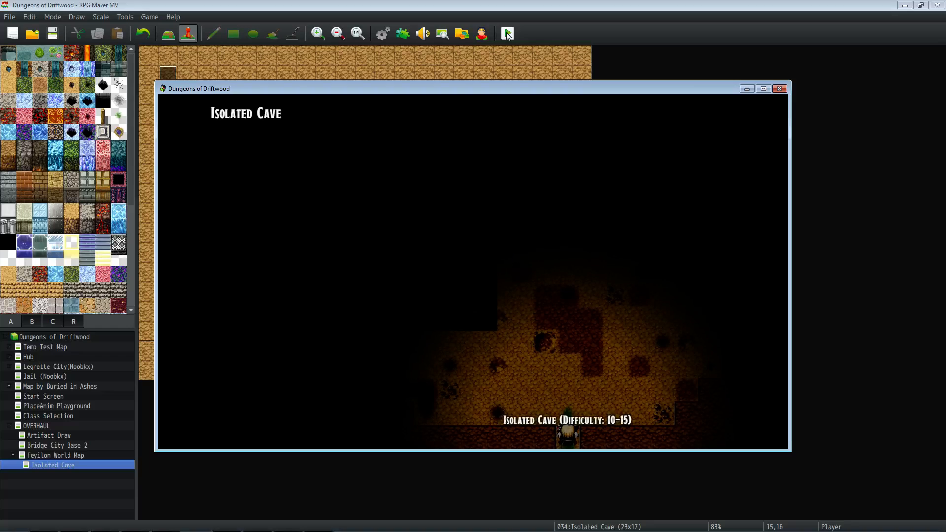
# Accept the Isolated Cave challenge and look into the first party member's Limit Burst command in the battle
pyautogui.press('Return')
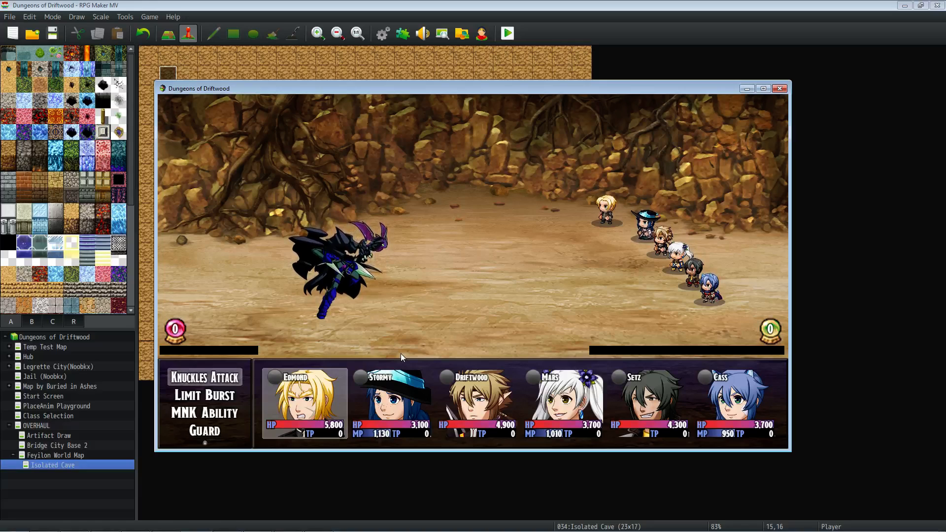
pyautogui.press('Down')
pyautogui.press('Return')
pyautogui.press('Escape')
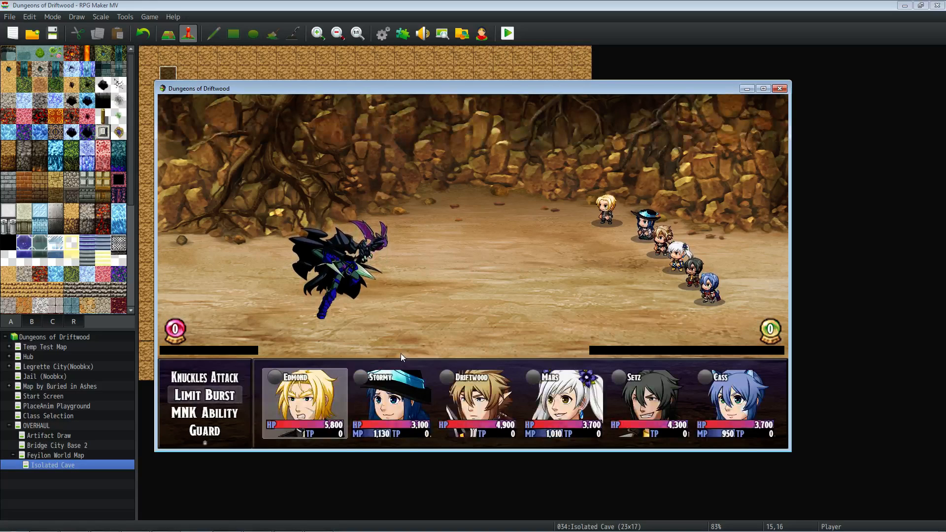
# Back out of the battle commands, end the Isolated Cave playtest and return to the Feyilon World Map
pyautogui.press('Escape')
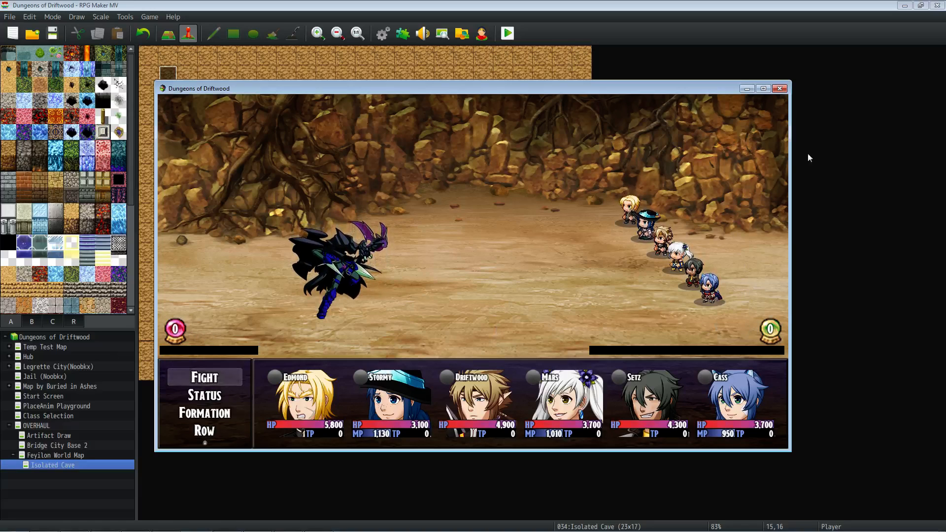
pyautogui.click(778, 89)
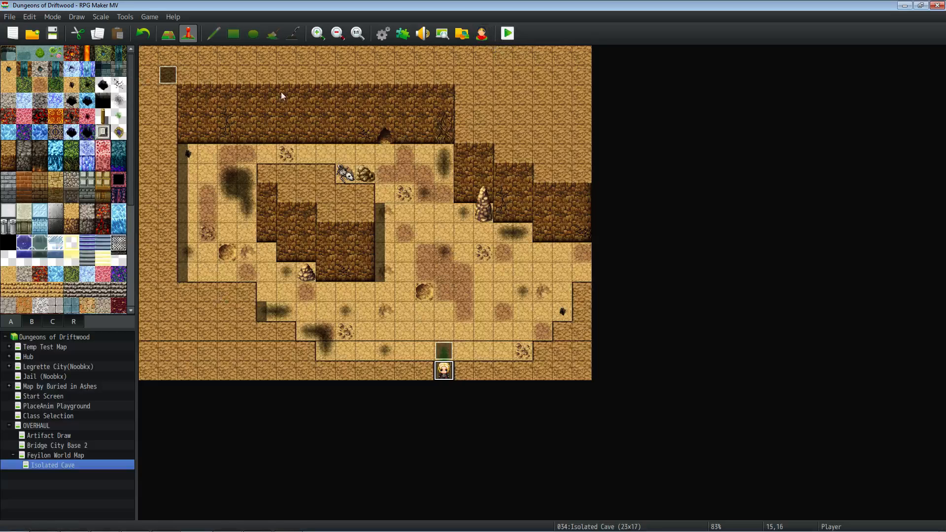
pyautogui.click(82, 456)
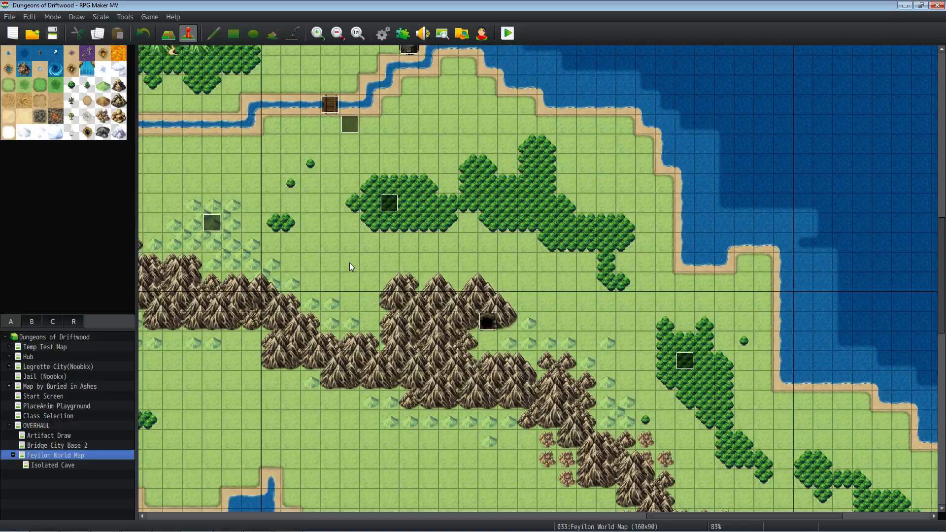
# Examine the challenge locations on the Feyilon World Map, from the bridge and northern coast to the mountains and eastern forest
pyautogui.keyDown('shift'); pyautogui.hscroll(-5, 592, 488); pyautogui.keyUp('shift')
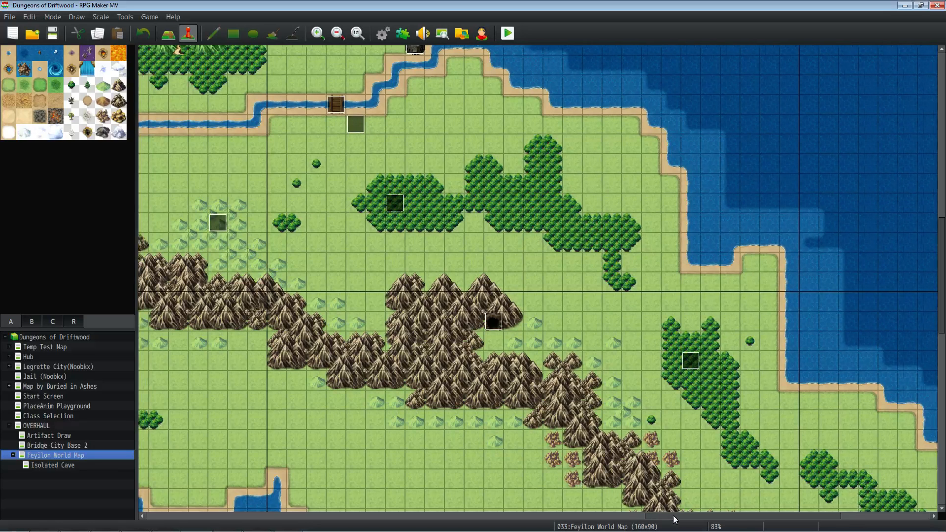
pyautogui.scroll(5, 497, 448)
pyautogui.scroll(1, 497, 449)
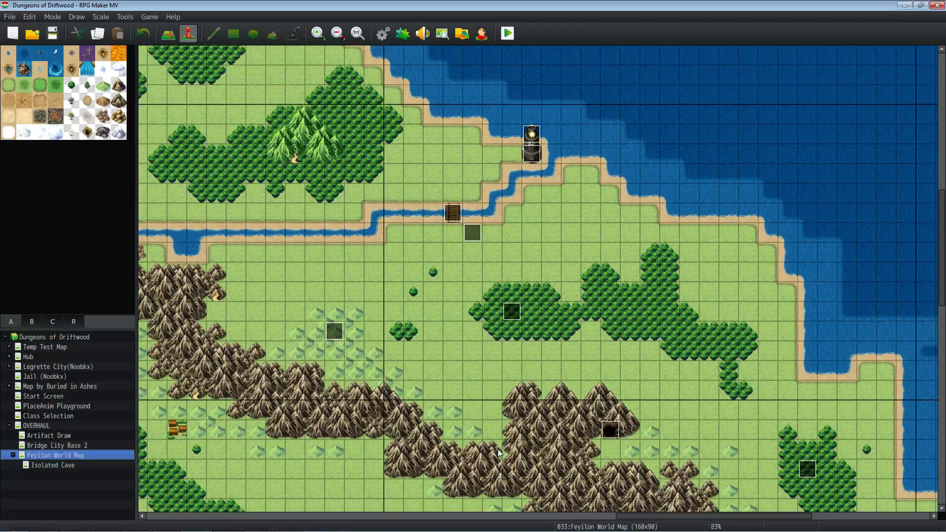
pyautogui.scroll(6, 478, 420)
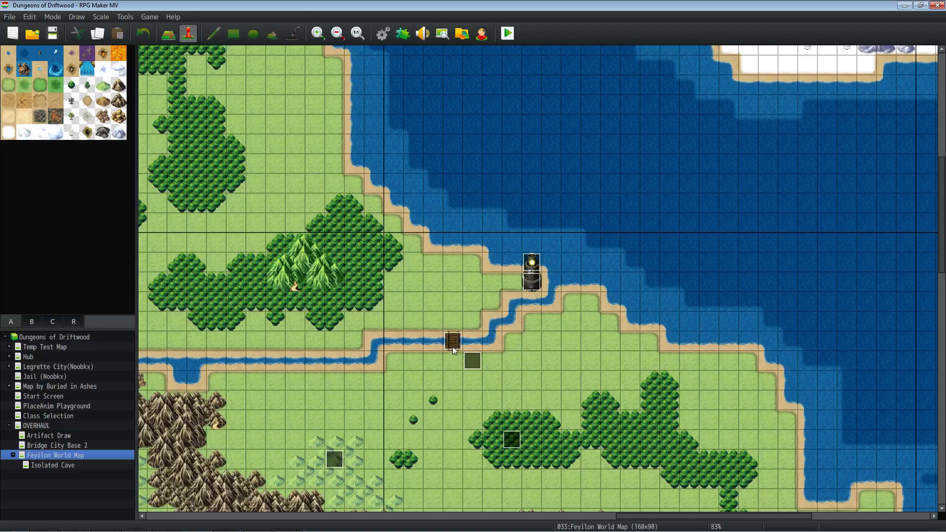
pyautogui.scroll(-6, 545, 464)
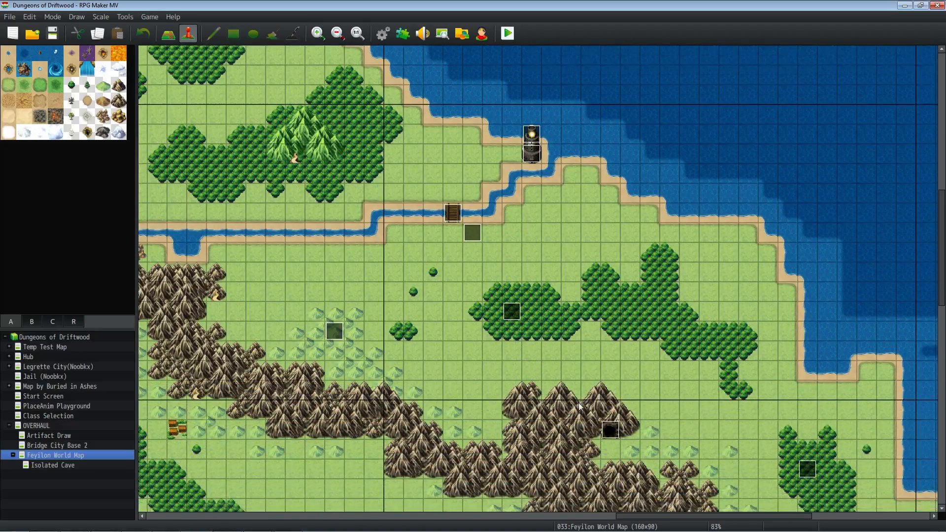
pyautogui.scroll(-4, 782, 416)
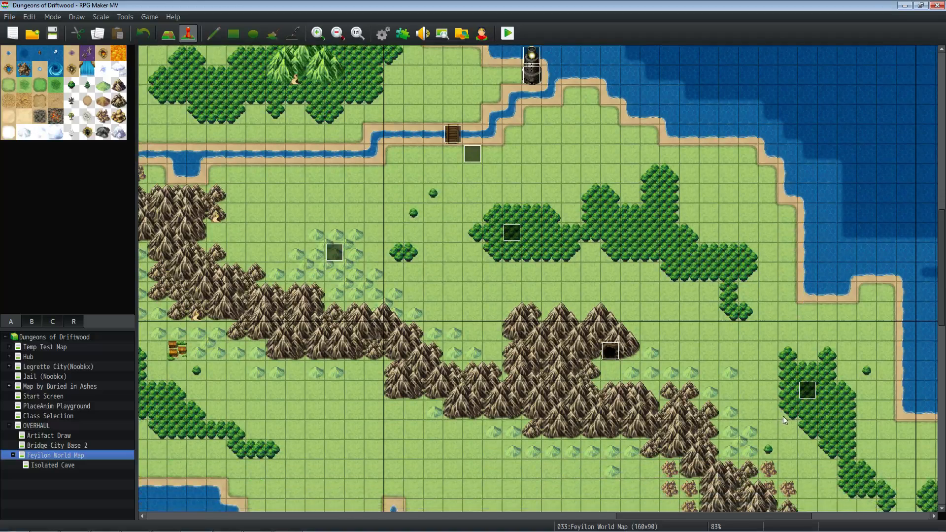
pyautogui.moveTo(754, 515); pyautogui.dragTo(827, 521)
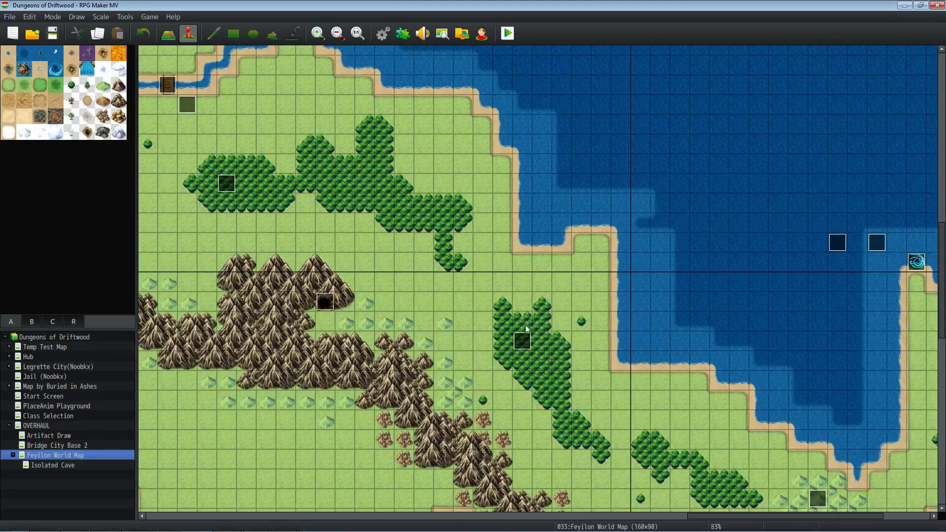
# Set the player's starting position to tile (114,41), directly below the Forest Passage event on the world map
pyautogui.click(228, 182)
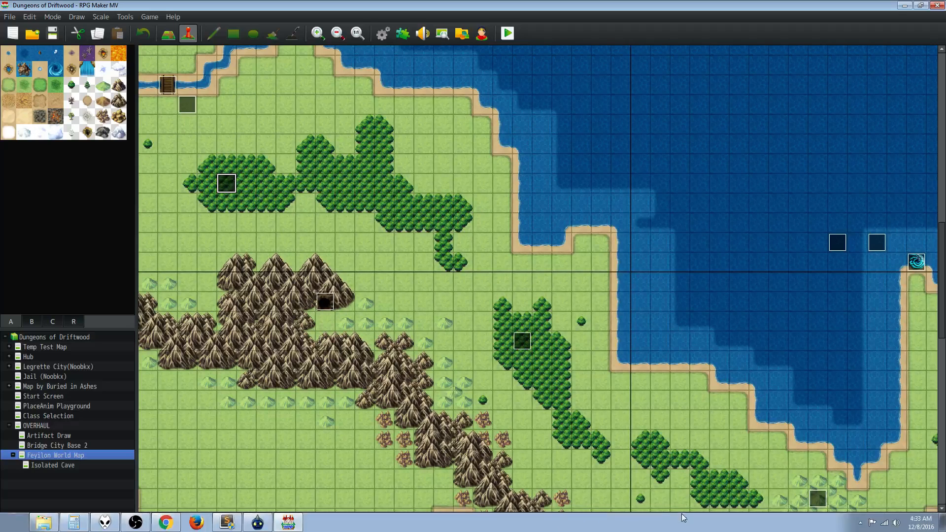
pyautogui.moveTo(719, 515); pyautogui.dragTo(651, 518)
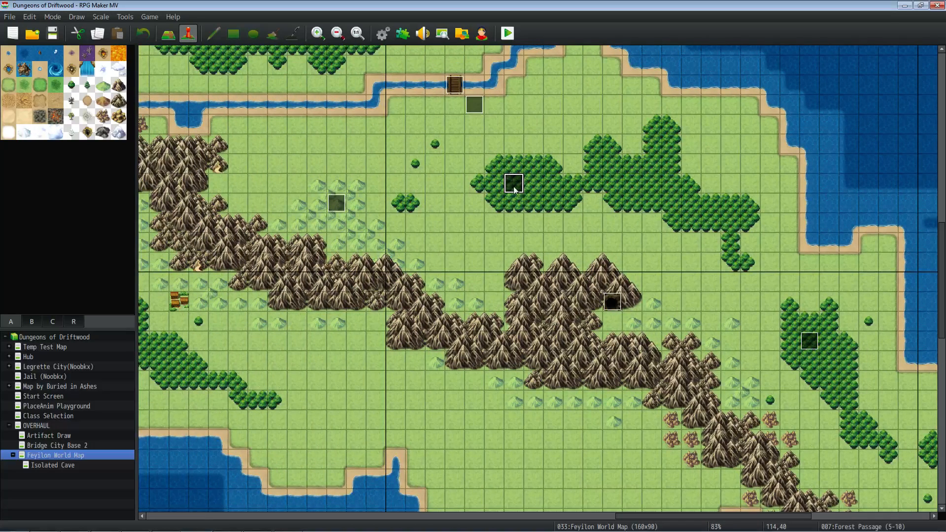
pyautogui.rightClick(521, 203)
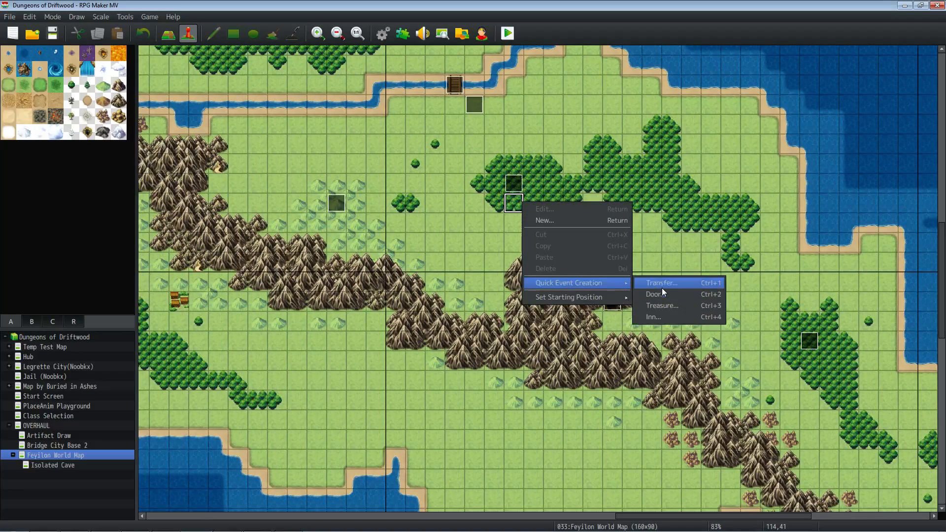
pyautogui.moveTo(560, 297)
pyautogui.click(639, 296)
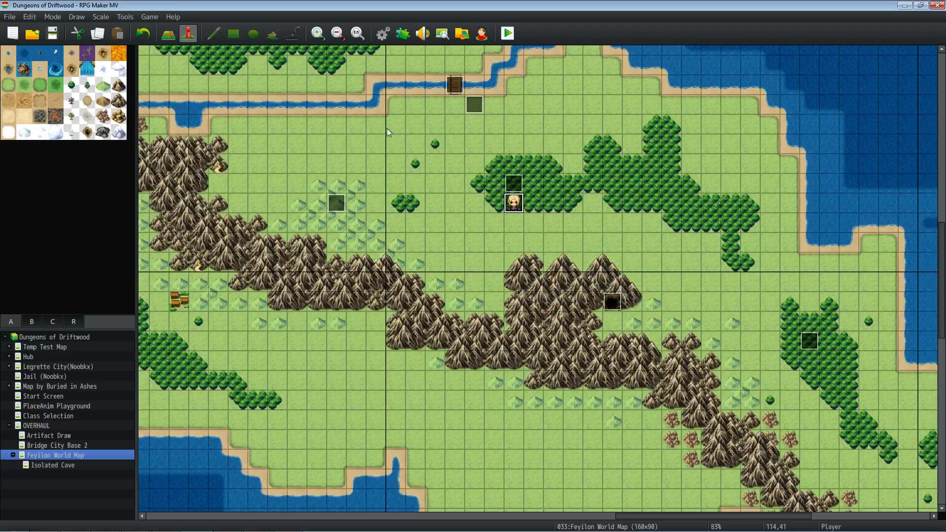
# Save the project, playtest the Forest Passage challenge up to its battle, and end the playtest
pyautogui.click(57, 34)
pyautogui.click(507, 34)
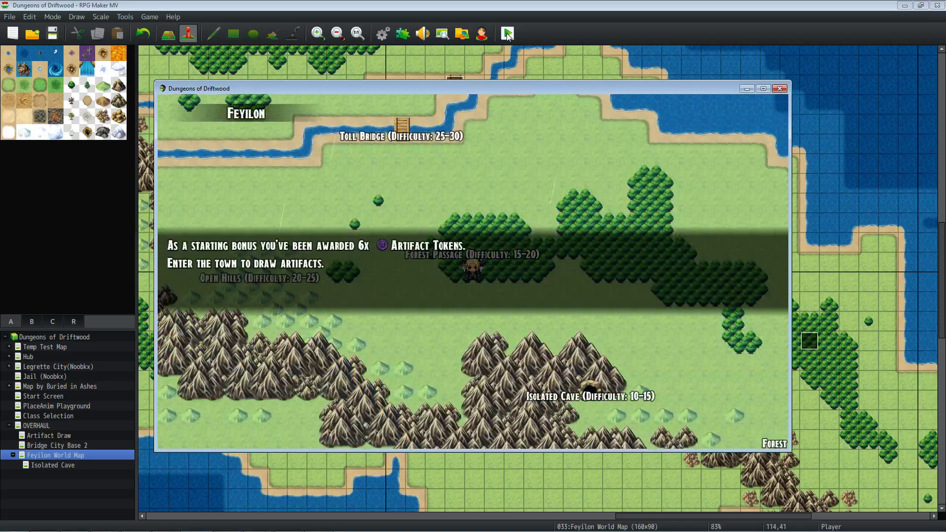
pyautogui.press('Return')
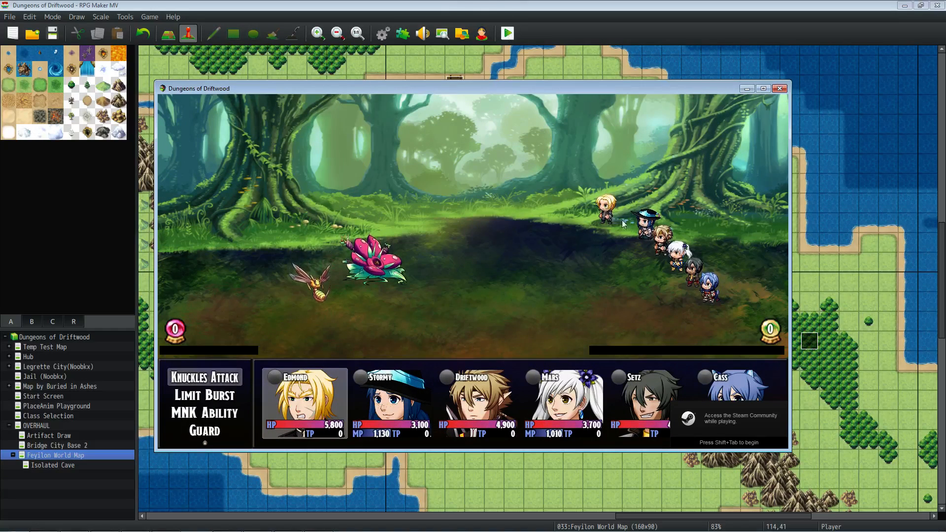
pyautogui.press('Escape')
pyautogui.press('Return')
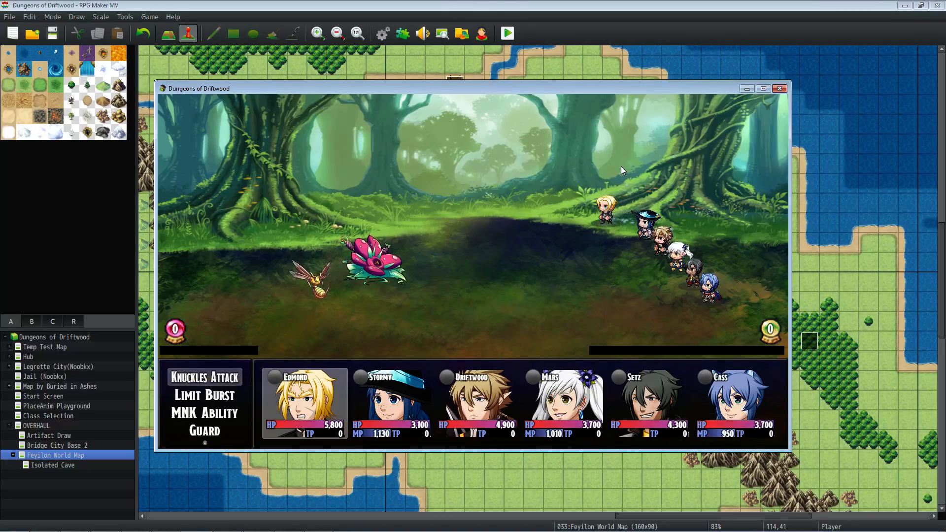
pyautogui.click(777, 90)
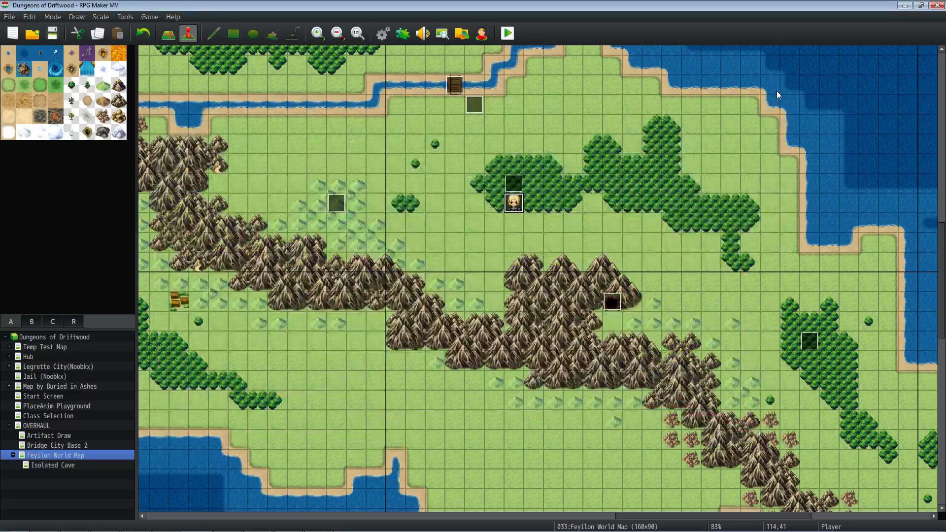
# Check the Forest Passage and Open Hills events on the world map
pyautogui.click(517, 186)
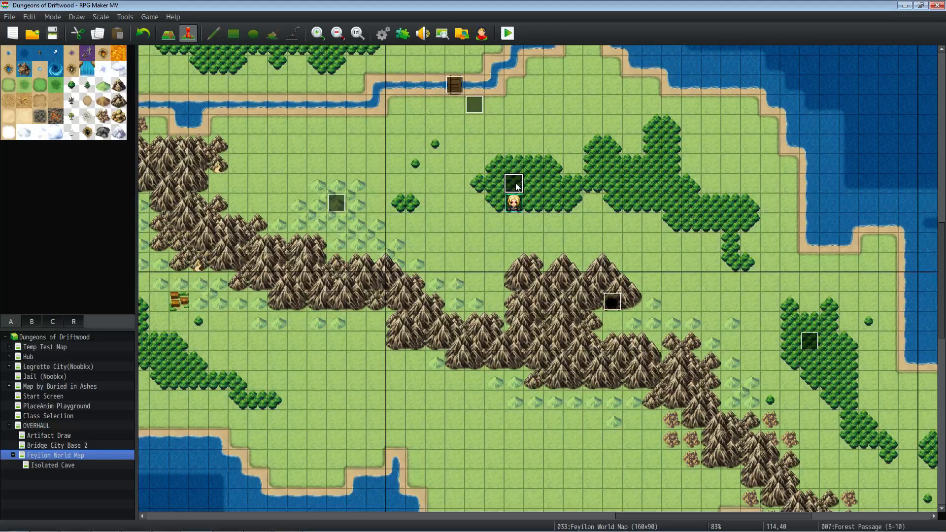
pyautogui.rightClick(350, 202)
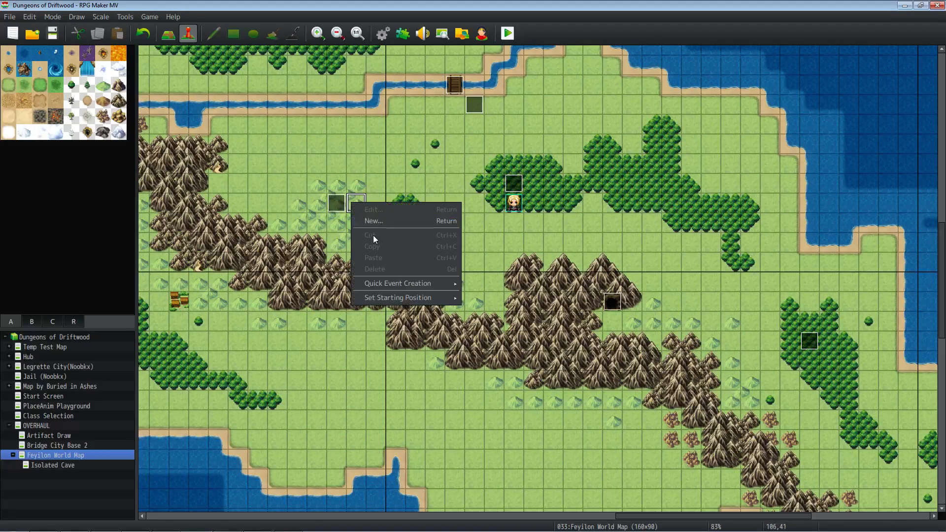
pyautogui.click(338, 202)
# Set the player's starting position to tile (111,36), directly below the Toll Bridge on the world map
pyautogui.moveTo(628, 515); pyautogui.dragTo(647, 501)
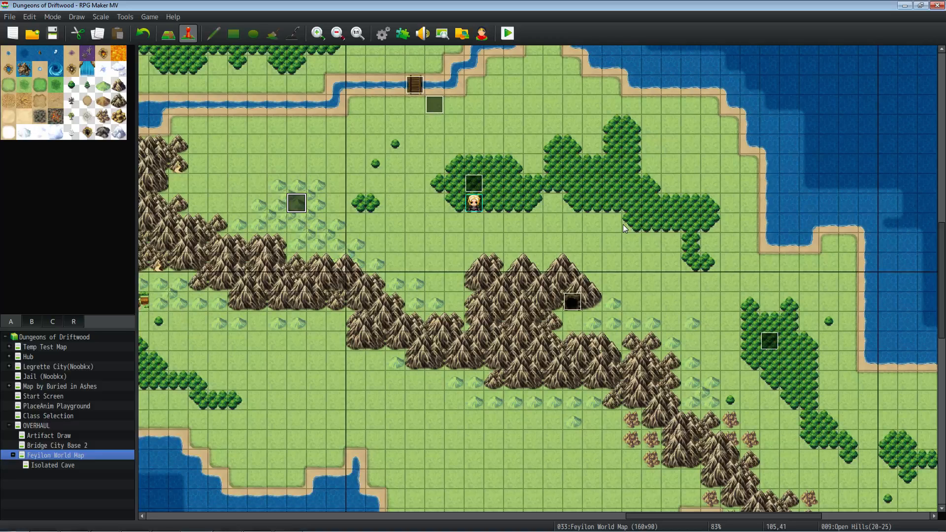
pyautogui.scroll(5, 632, 217)
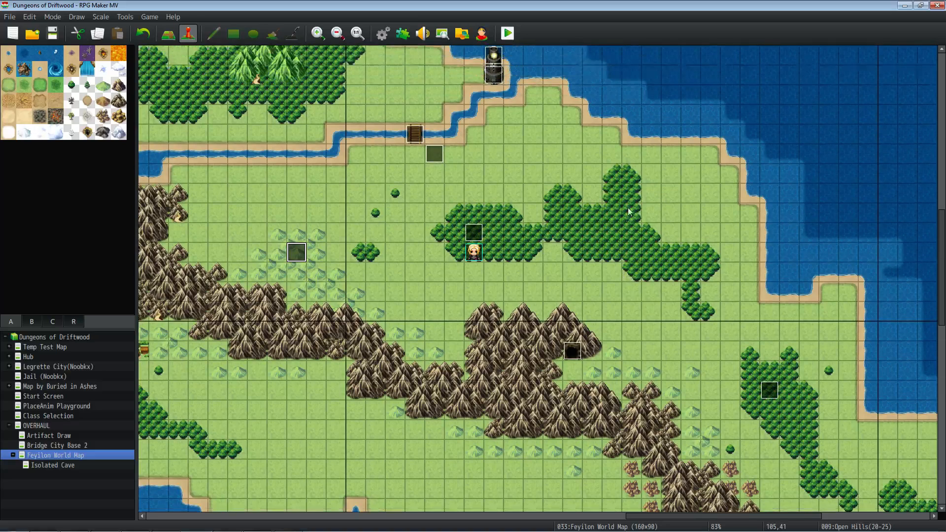
pyautogui.rightClick(415, 214)
pyautogui.moveTo(468, 308)
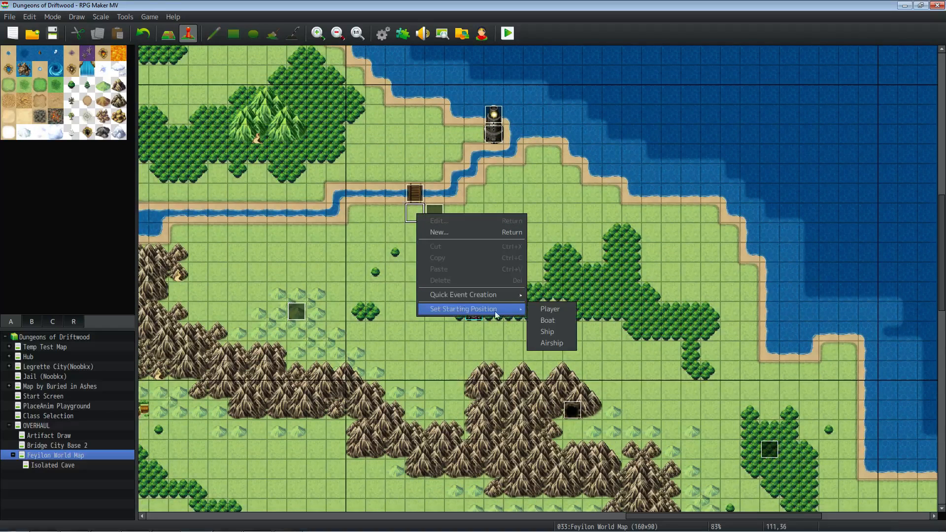
pyautogui.click(542, 309)
# Save the project, playtest the Toll Bridge challenge up to its battle, and end the playtest
pyautogui.click(53, 34)
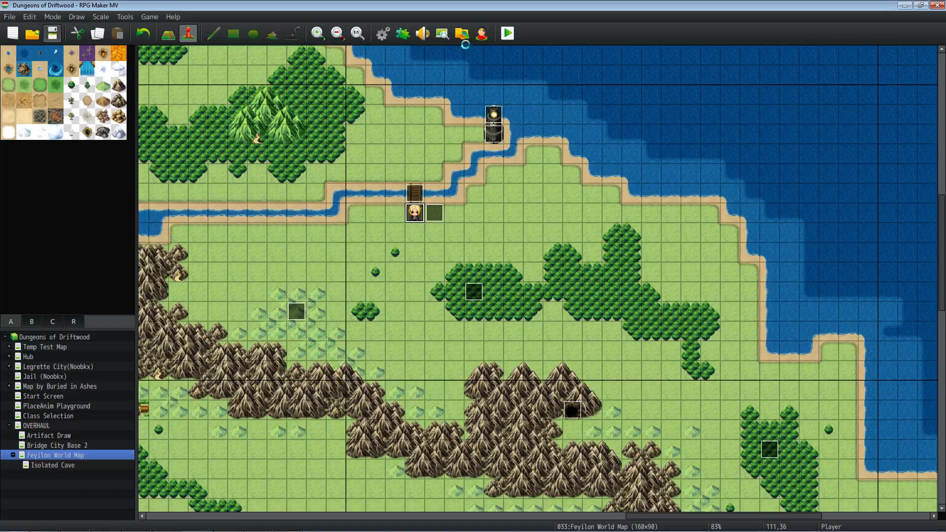
pyautogui.click(506, 34)
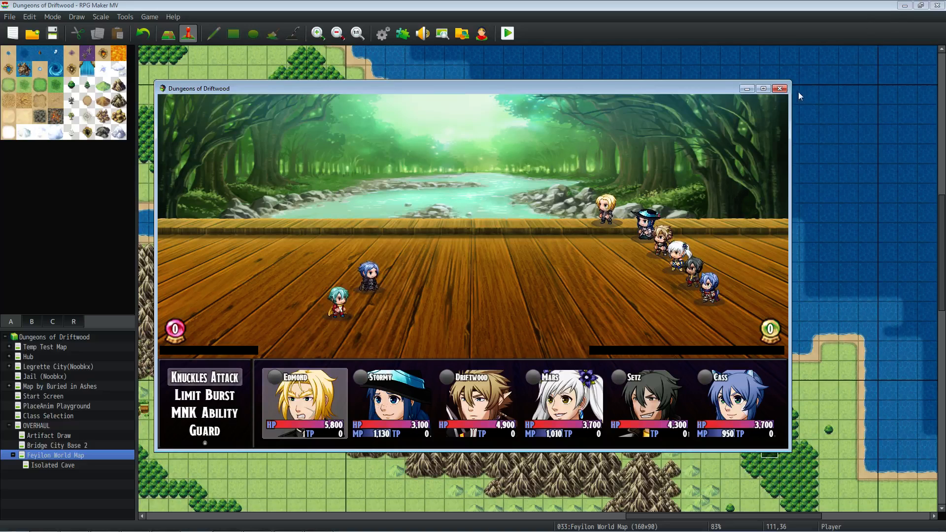
pyautogui.click(781, 90)
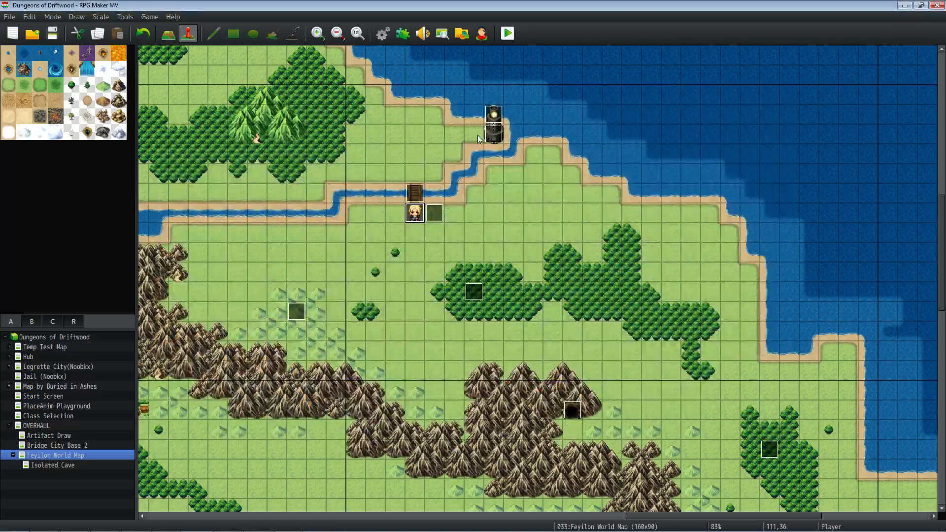
pyautogui.scroll(3, 477, 135)
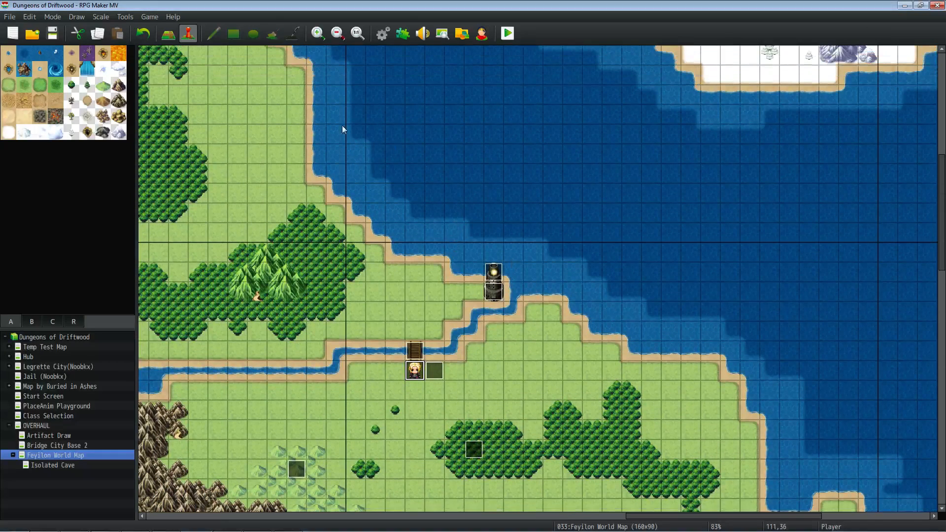